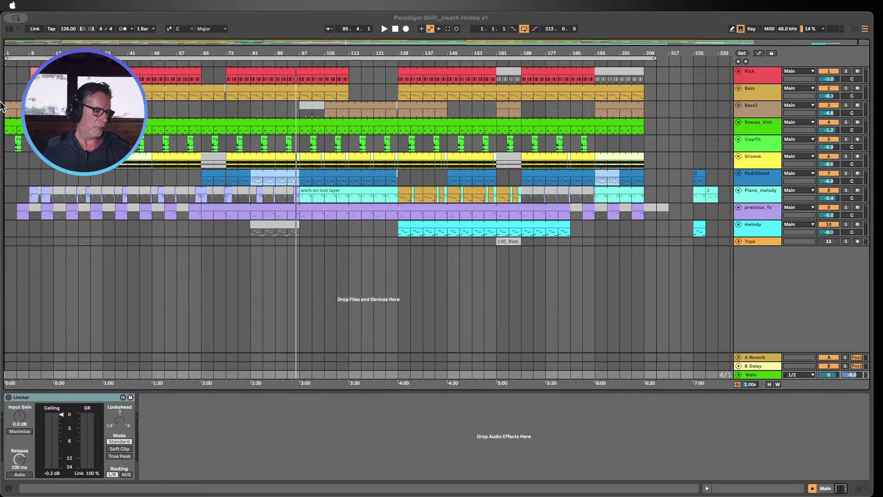
left_click(91, 278)
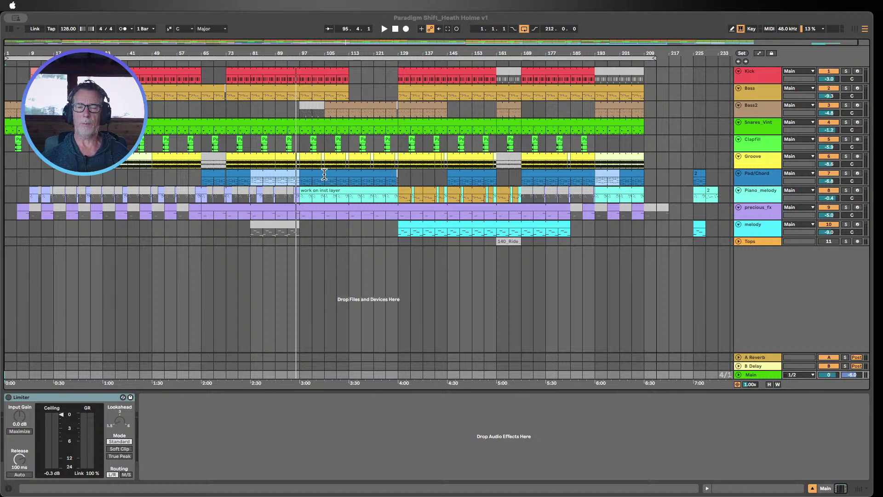
left_click(122, 28)
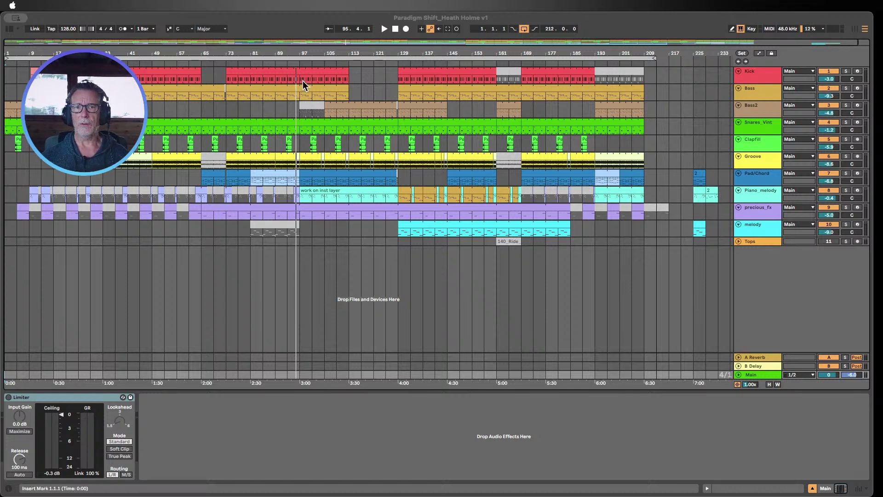
left_click(318, 69)
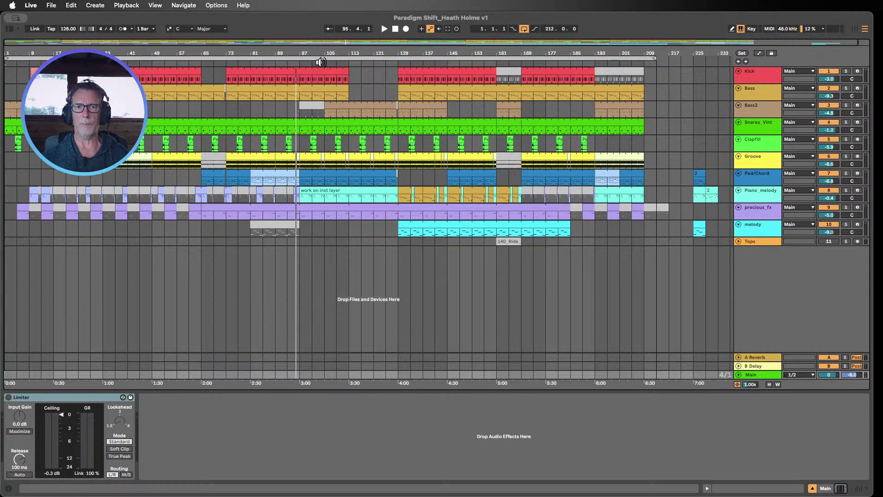
- Loop the eight bars from 129.1.1 to 137.1.1 using the ClapFill track's time selection and start playback
double_click(418, 141)
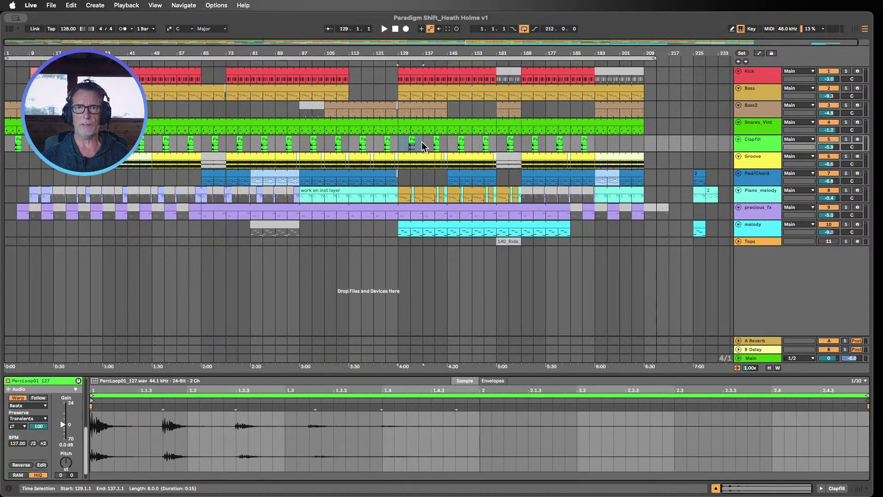
key("super+z")
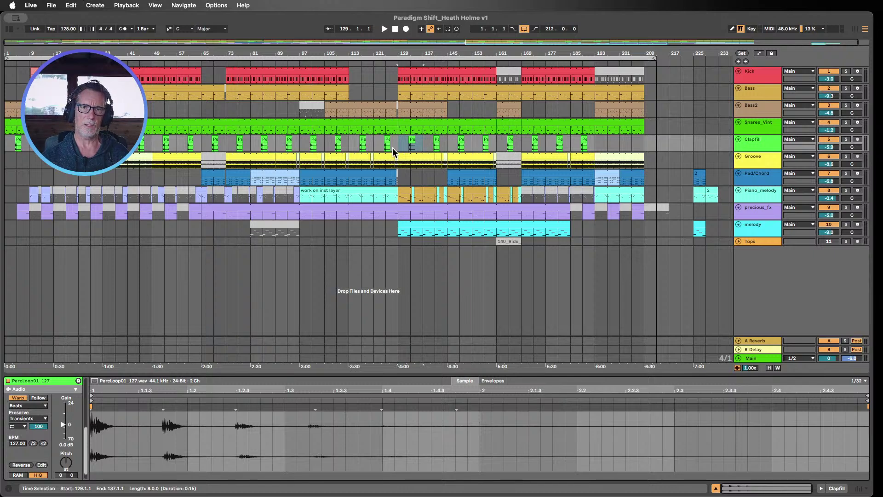
left_click(397, 181)
key("super+z")
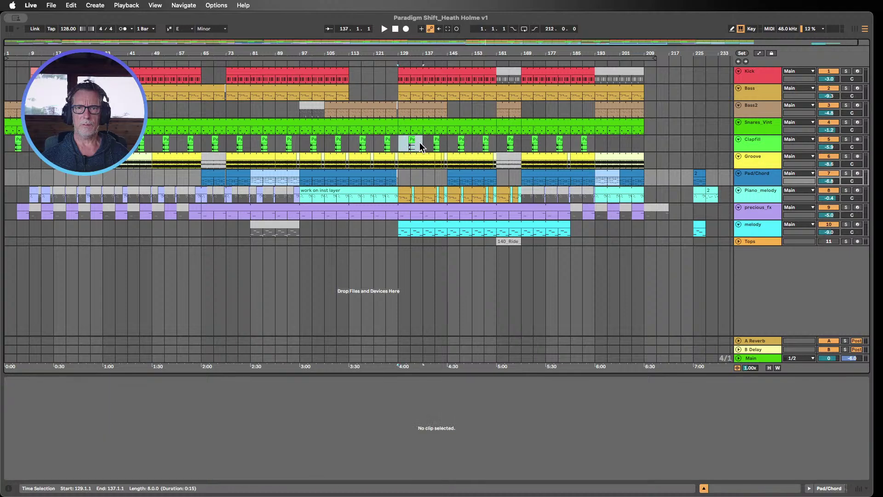
left_click(420, 142)
key("super+l")
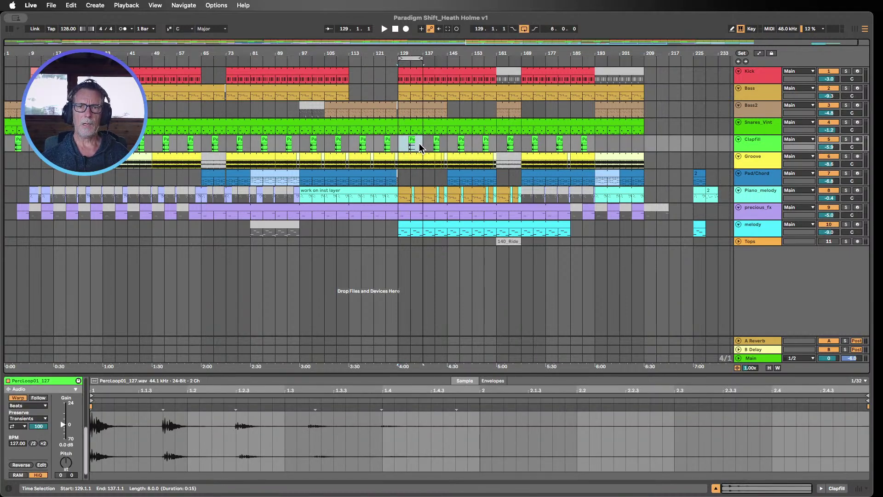
left_click(397, 62)
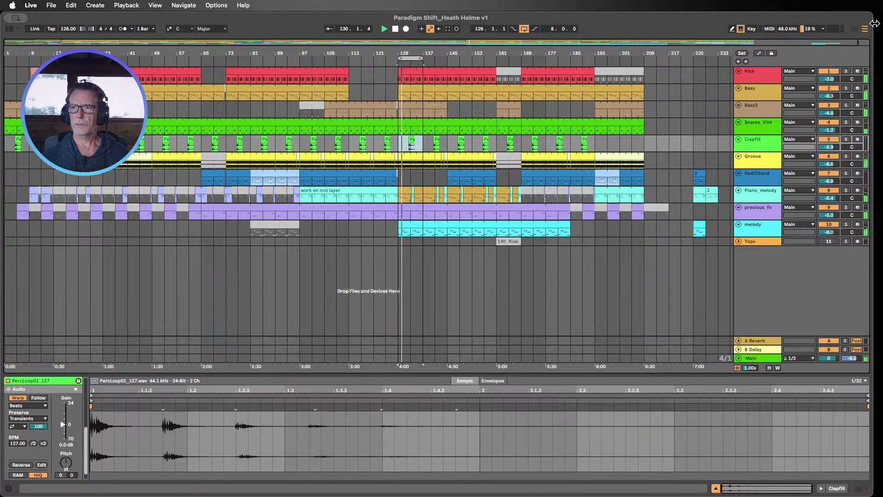
- Enable the Limiter on the Main track from the Session View mixer and set its input gain to 2.0 dB
left_click(853, 28)
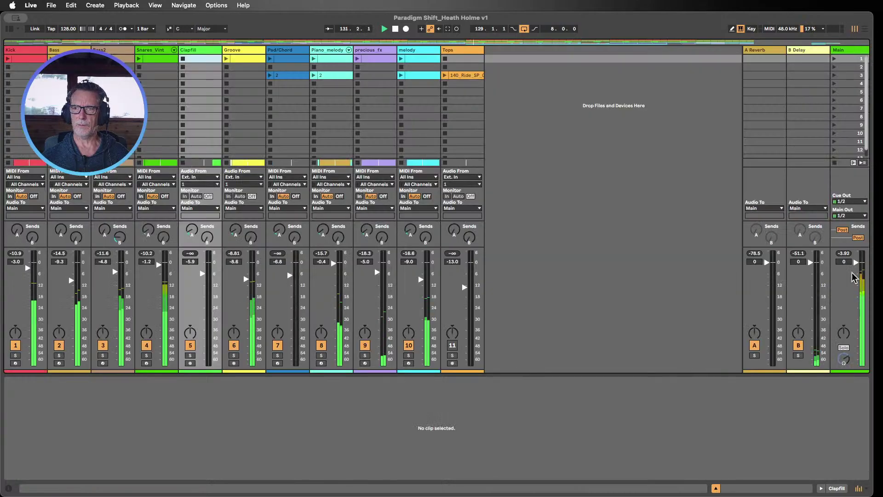
double_click(842, 50)
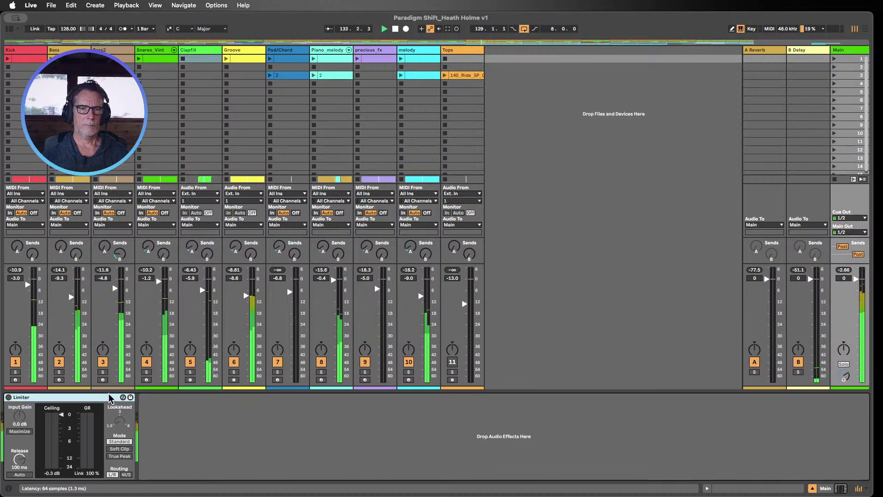
left_click(8, 398)
left_click_drag(19, 417, 19, 401)
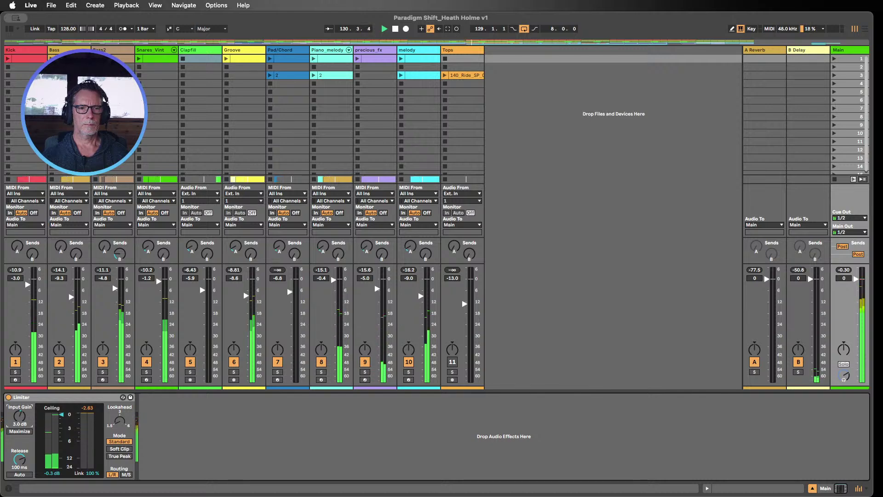
left_click(843, 270)
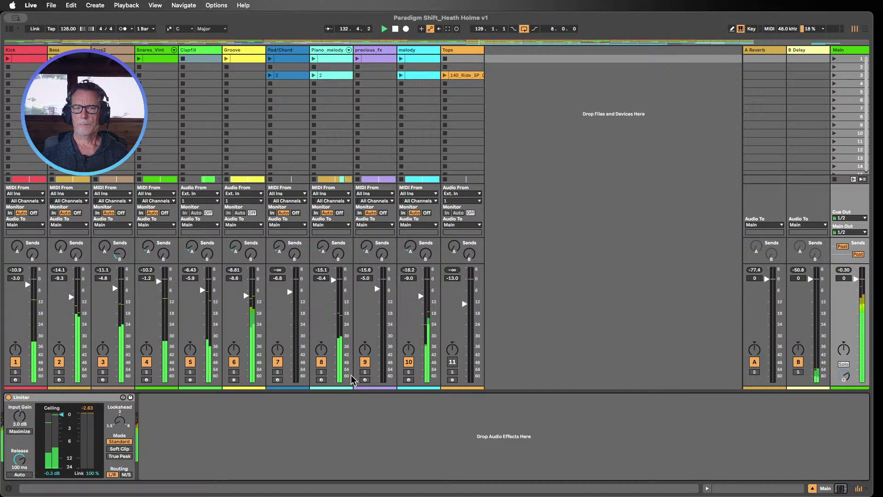
left_click_drag(20, 416, 19, 420)
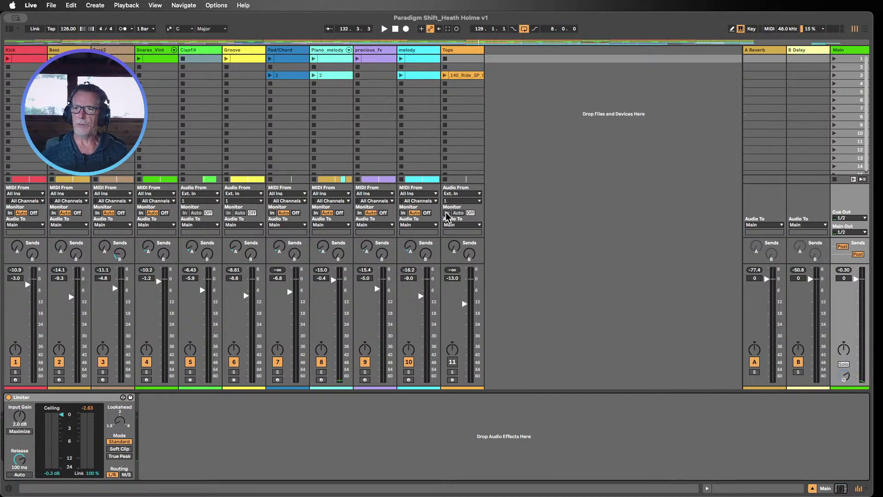
- Return to Arrangement View and add Voxengo SPAN from the Mixing collection to the Main track, ahead of the Limiter
left_click(864, 30)
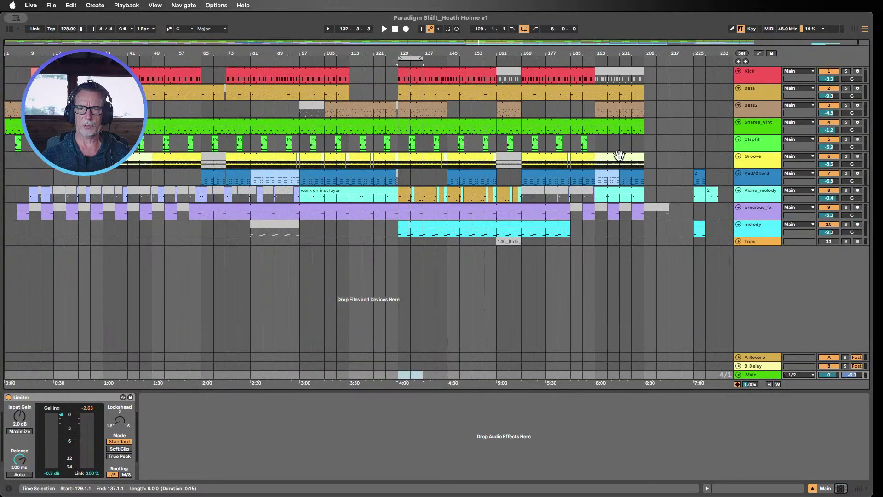
left_click(426, 271)
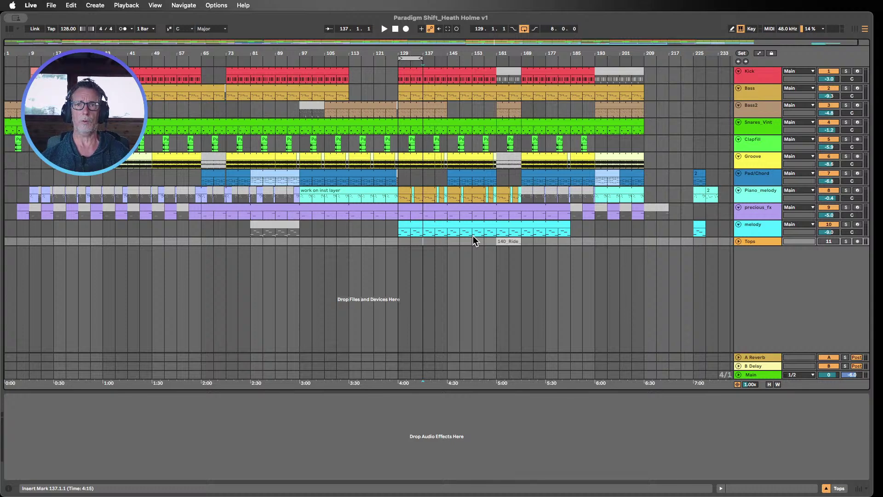
left_click(763, 375)
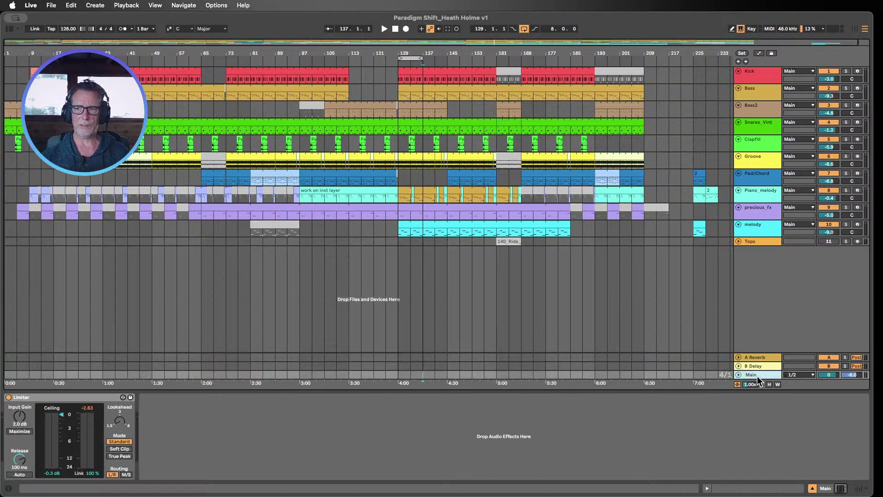
left_click(10, 29)
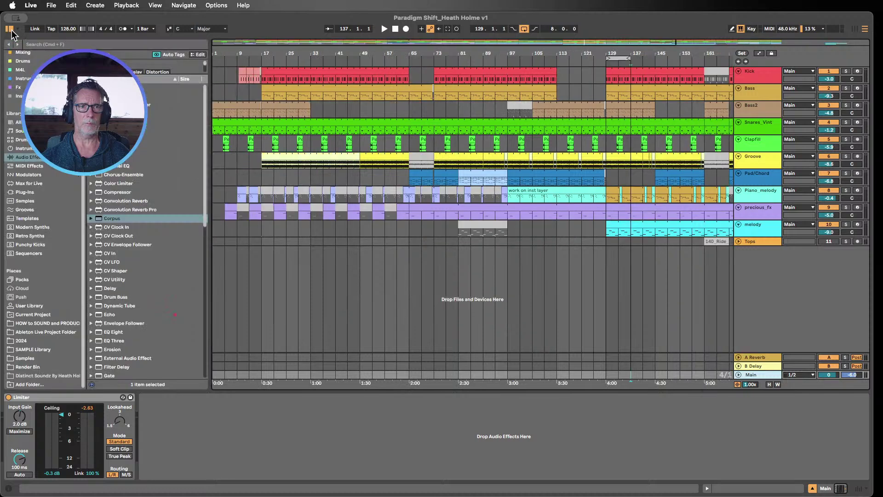
scroll(29, 72, "up", 2)
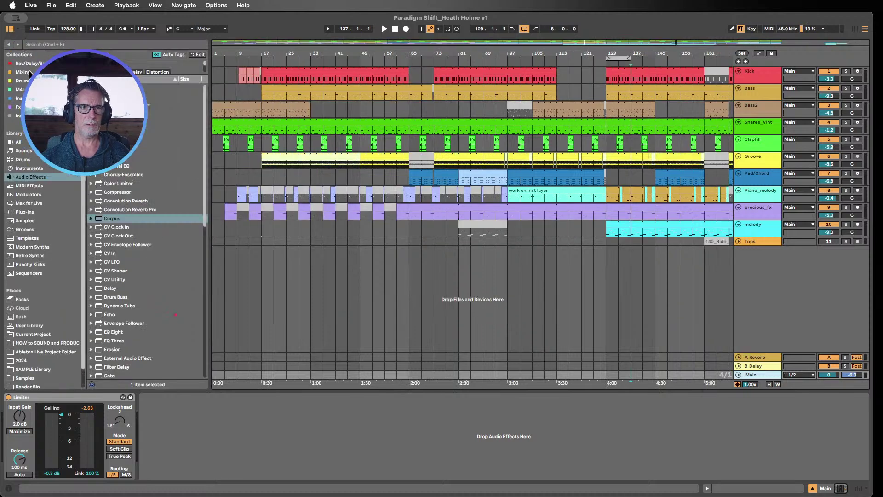
left_click(22, 72)
scroll(147, 328, "down", 10)
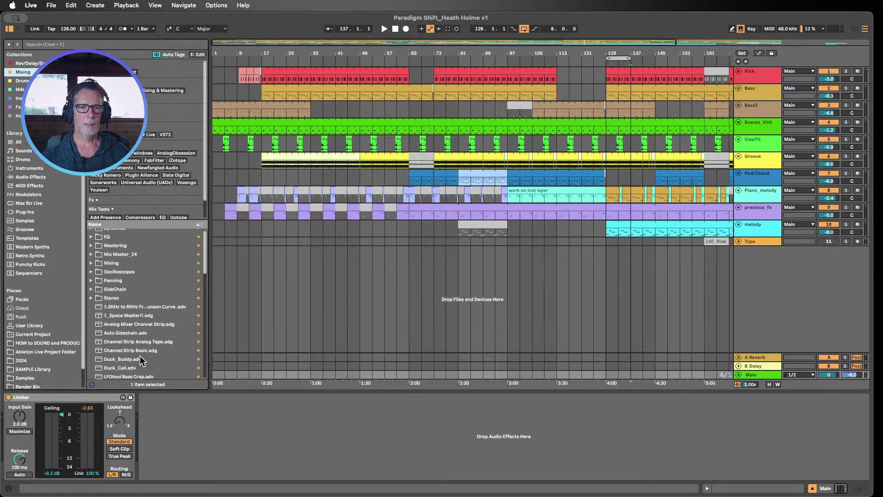
scroll(148, 329, "down", 4)
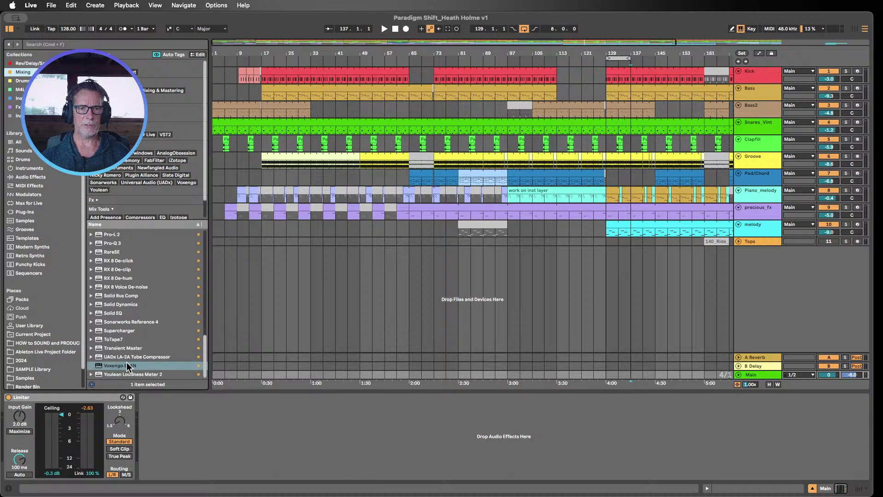
left_click_drag(129, 366, 171, 431)
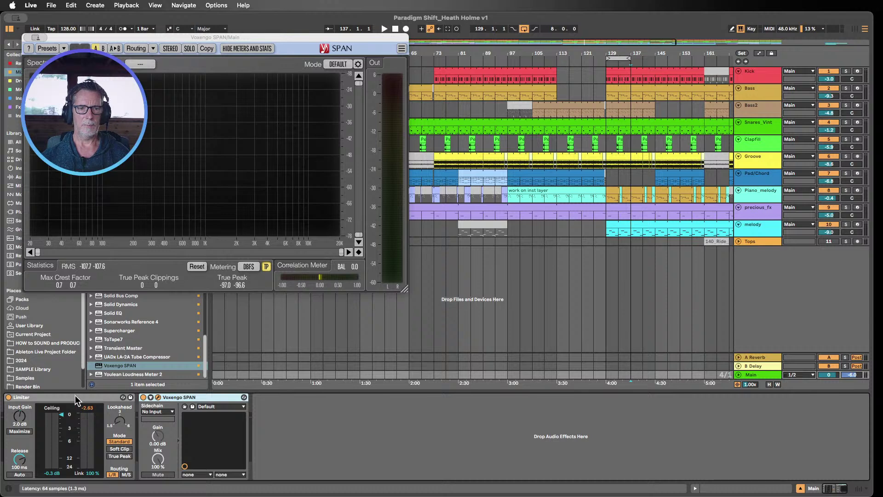
left_click_drag(174, 401, 32, 403)
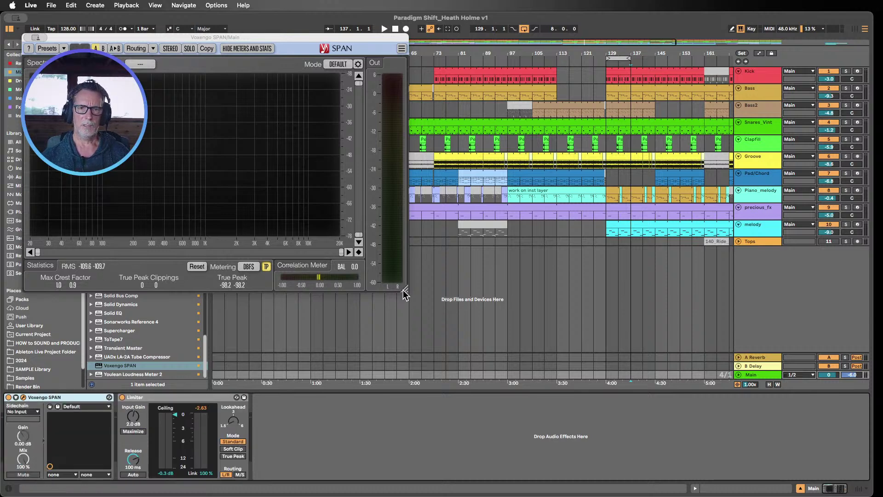
- Enlarge the SPAN analyzer window and reposition it over the arrangement
left_click_drag(405, 290, 694, 440)
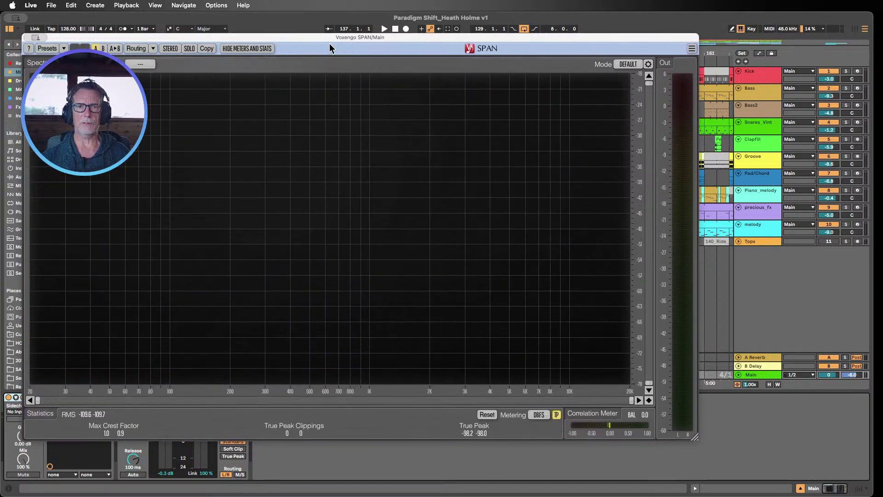
left_click_drag(322, 38, 367, 51)
left_click_drag(370, 51, 371, 51)
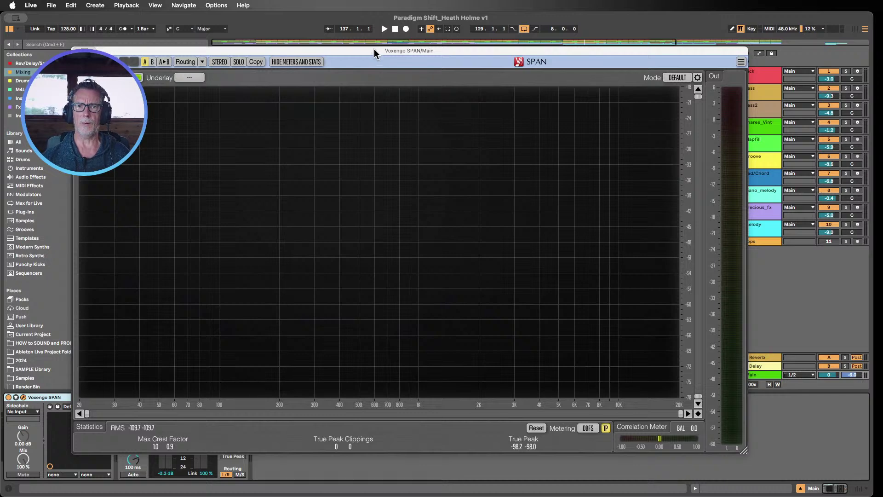
left_click_drag(374, 48, 382, 39)
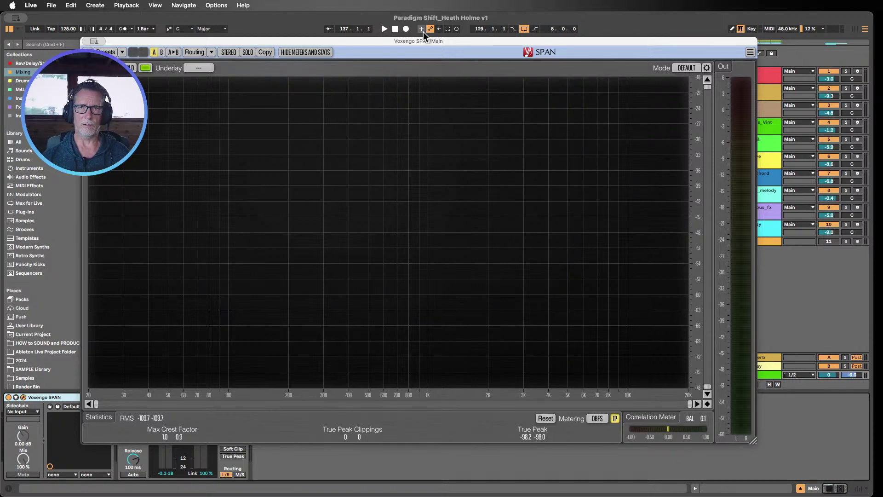
left_click_drag(416, 40, 427, 32)
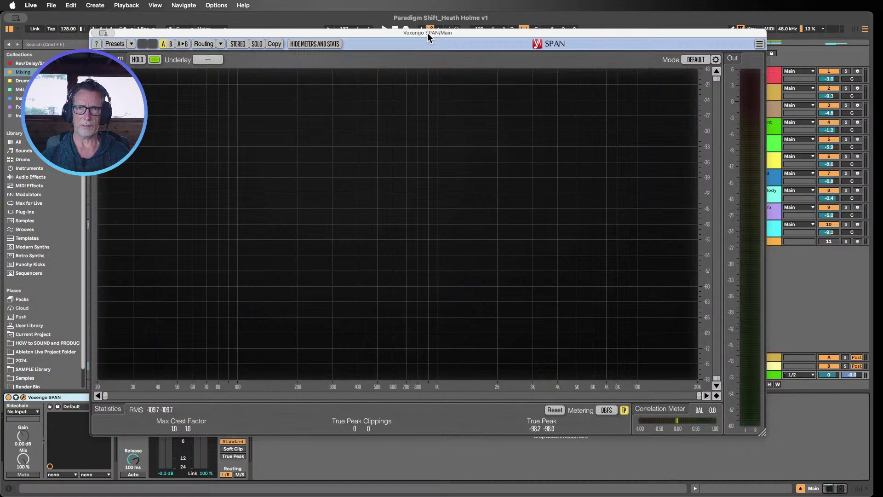
- Move the SPAN window aside to uncover the arrangement, and select the Kick, Bass and Bass2 tracks in turn
left_click_drag(427, 32, 327, 89)
left_click_drag(622, 58, 222, 82)
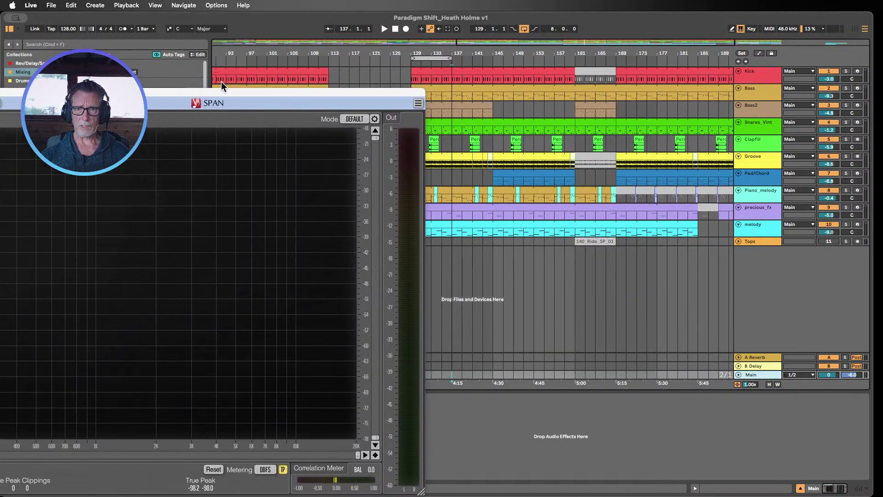
left_click_drag(315, 85, 255, 78)
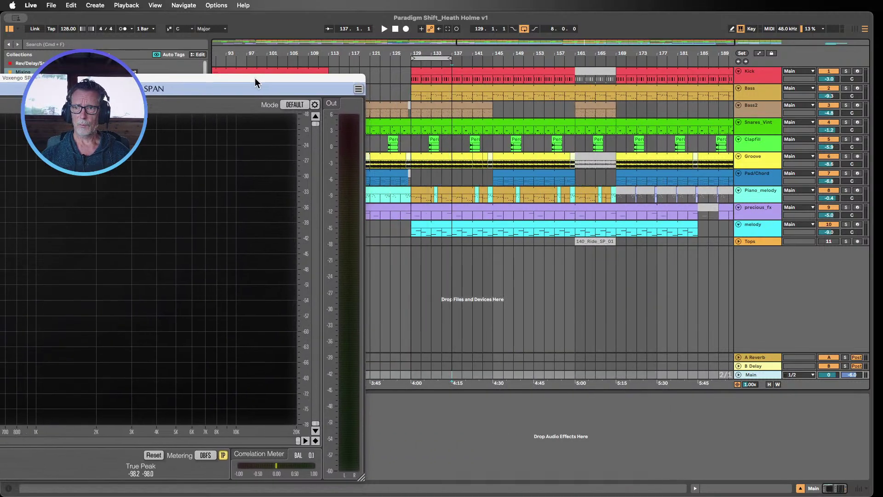
left_click(749, 74)
left_click(755, 87)
left_click(756, 108)
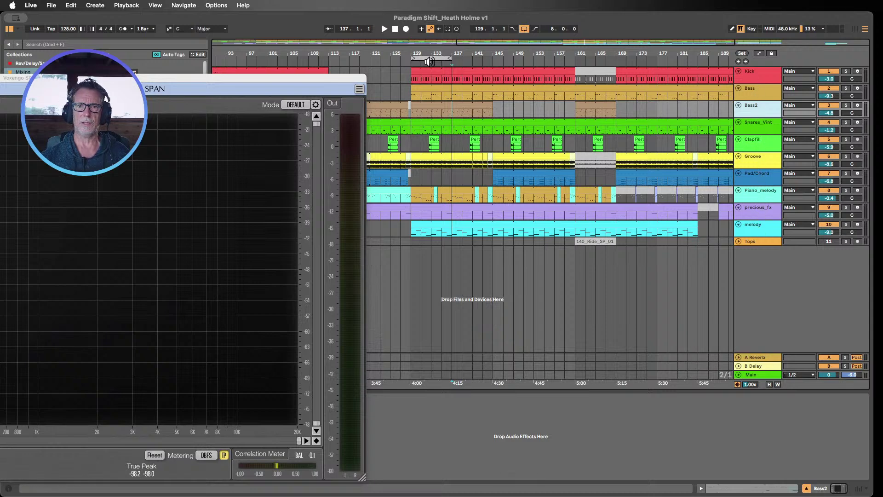
- Bring the SPAN window back into full view, examine the mix's frequency spectrum during playback, and hide the window
double_click(339, 79)
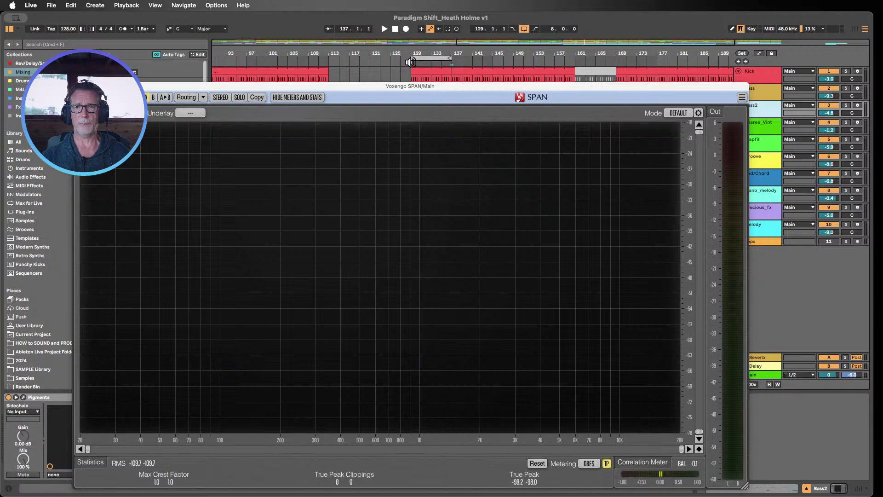
key("space")
left_click_drag(473, 80, 464, 18)
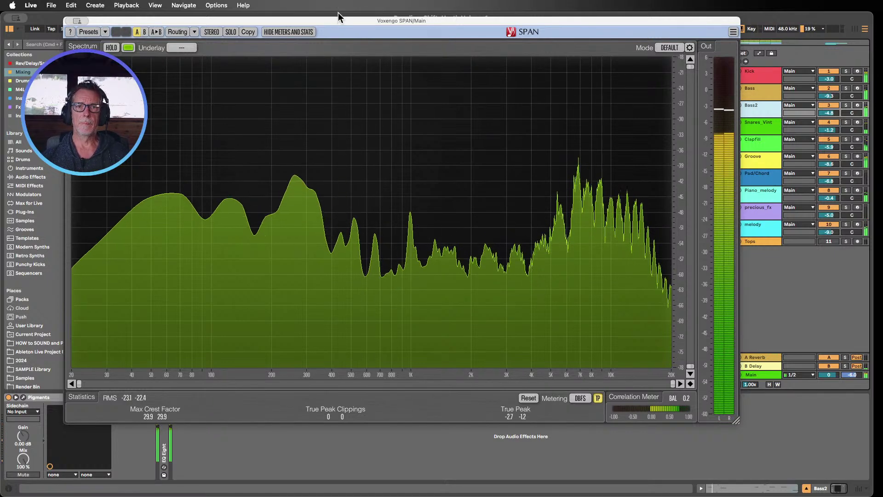
left_click_drag(339, 19, 344, 81)
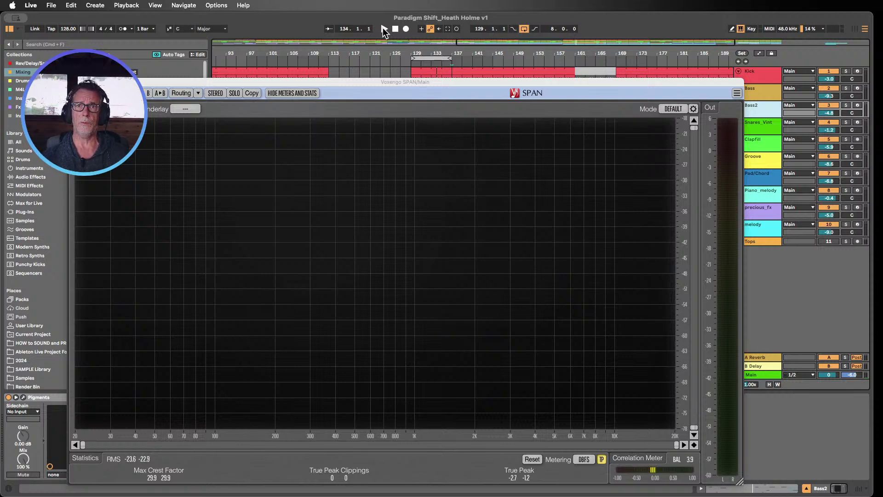
left_click(384, 29)
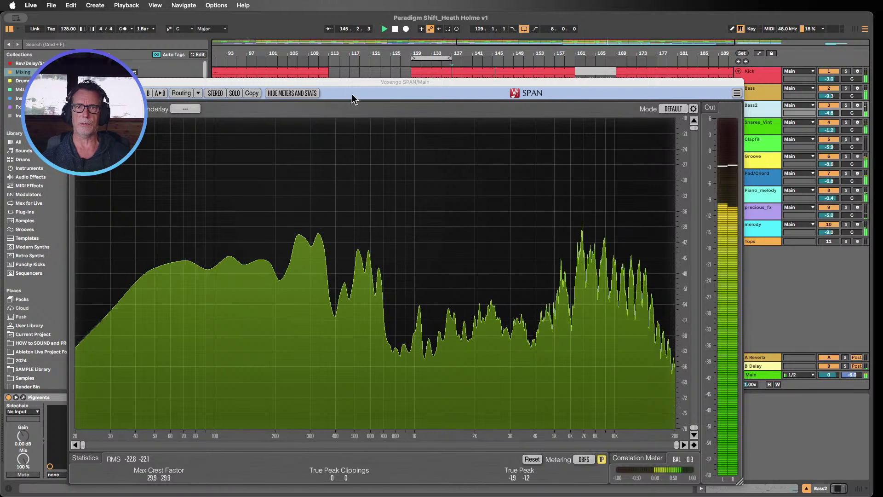
left_click(395, 28)
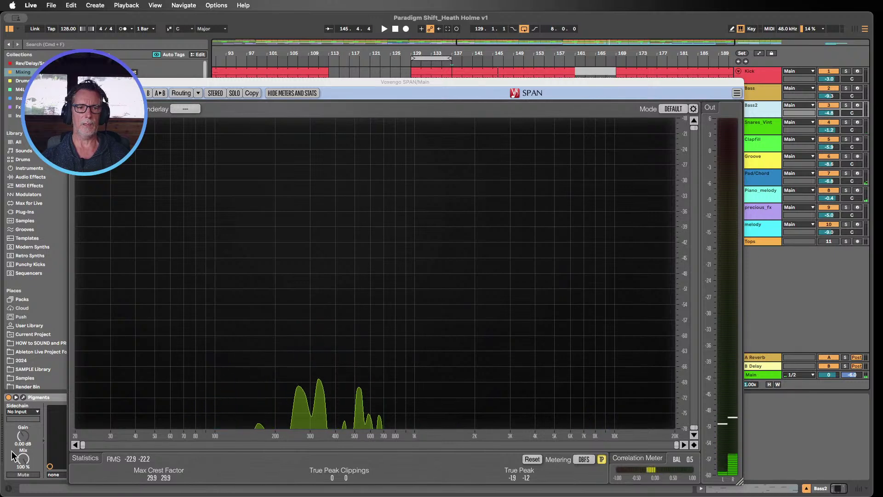
key("super+alt+p")
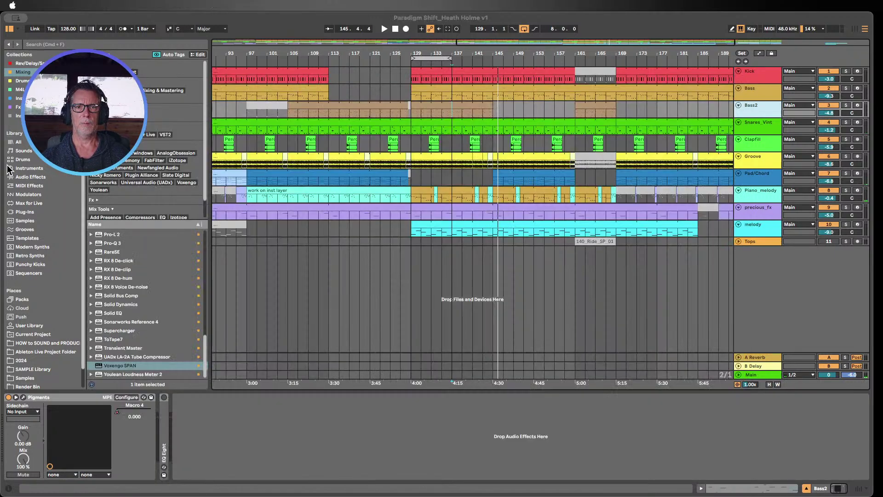
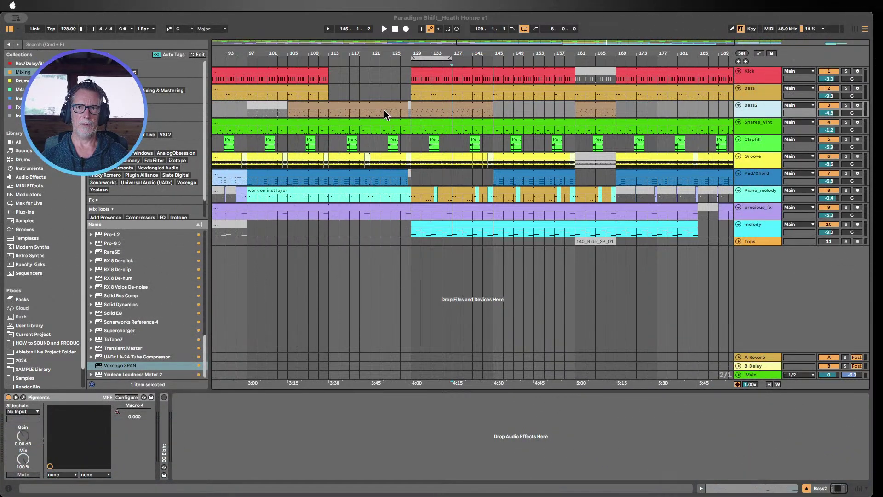
- Bring the SPAN window back, play the song from bar 129 and examine the full mix's frequency spectrum, and stop playback
left_click(410, 60)
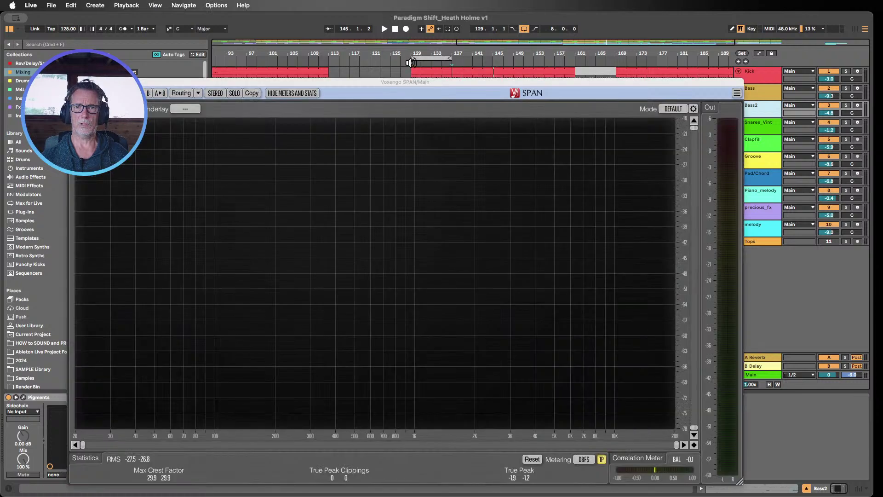
left_click(410, 62)
left_click_drag(379, 81, 363, 15)
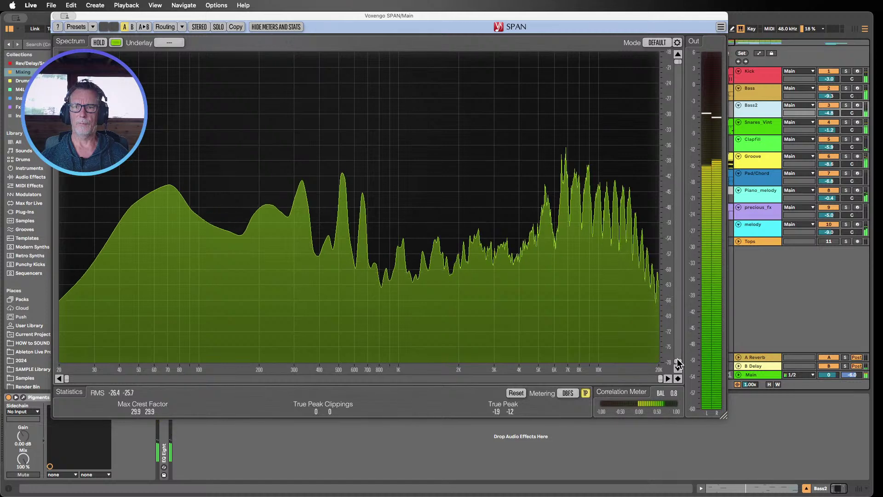
mouse_move(678, 361)
left_mouse_down()
mouse_move(678, 191)
mouse_move(678, 361)
left_mouse_up()
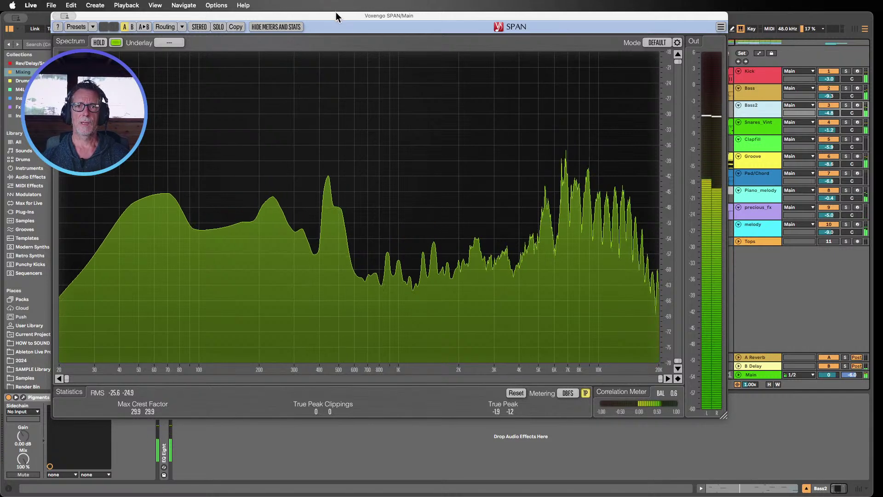
left_click_drag(336, 12, 355, 72)
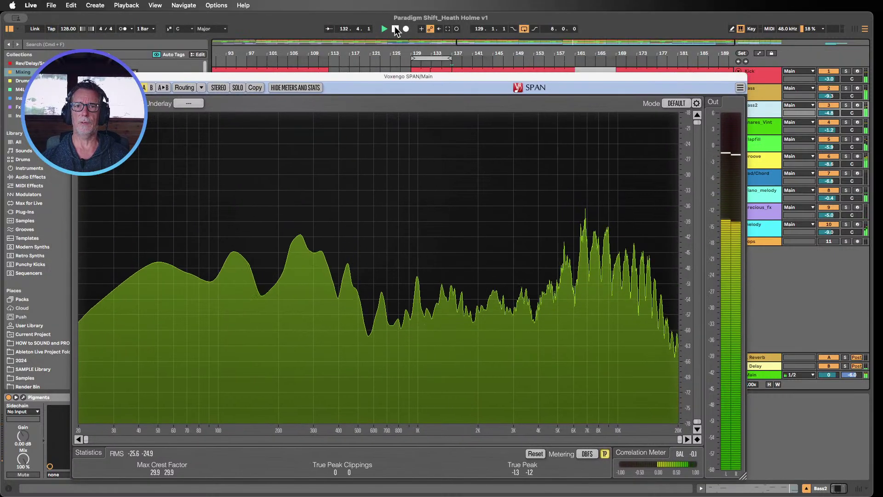
key("space")
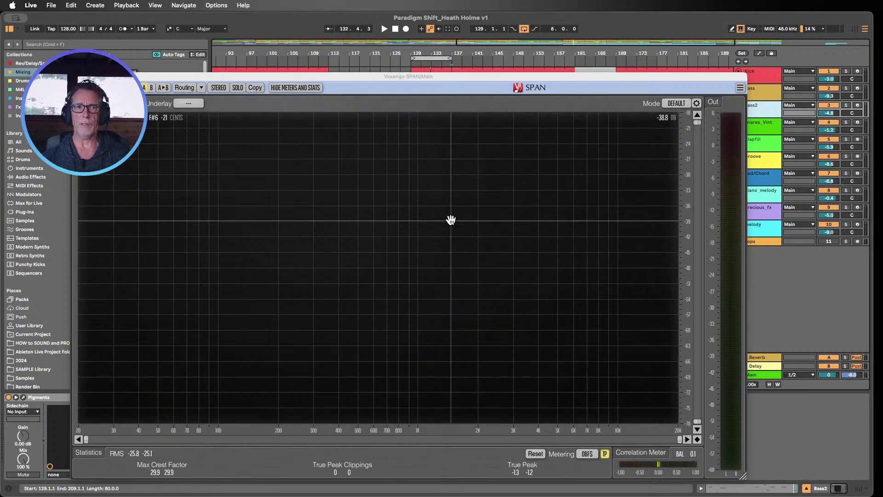
- Try magenta and mint green as SPAN's spectrum color while the song plays
left_click_drag(295, 78, 323, 44)
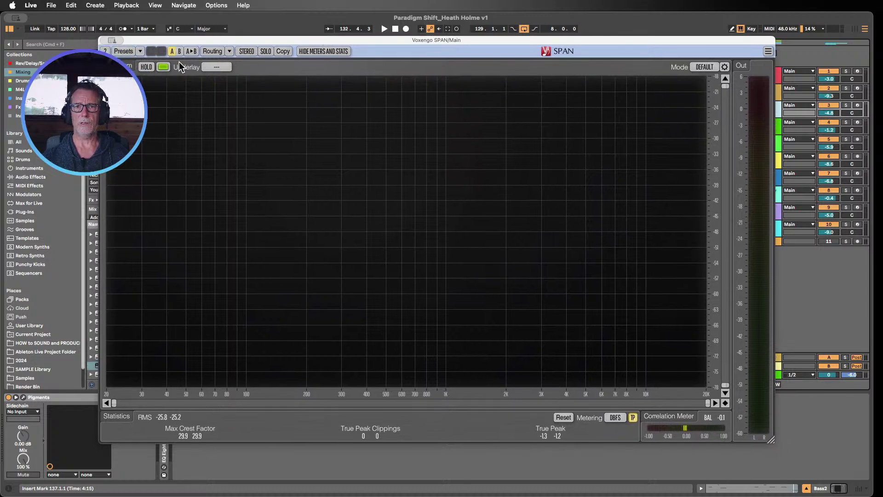
left_click(162, 67)
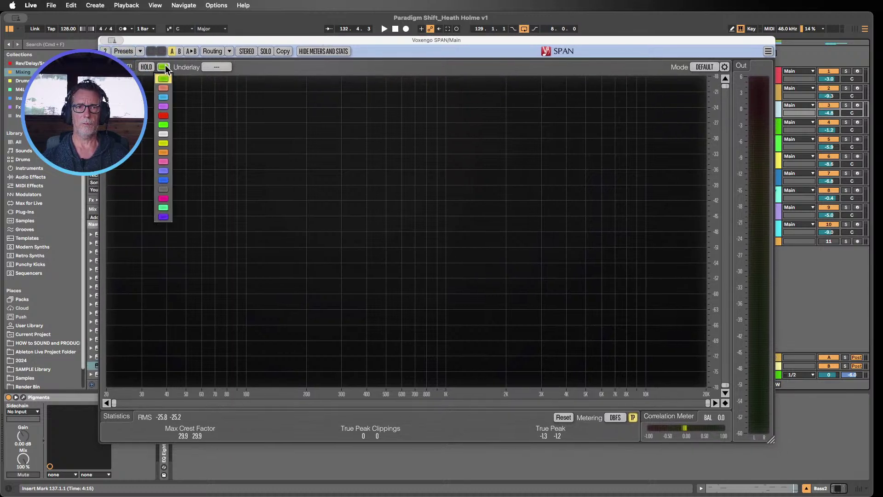
left_click(163, 198)
left_click(383, 29)
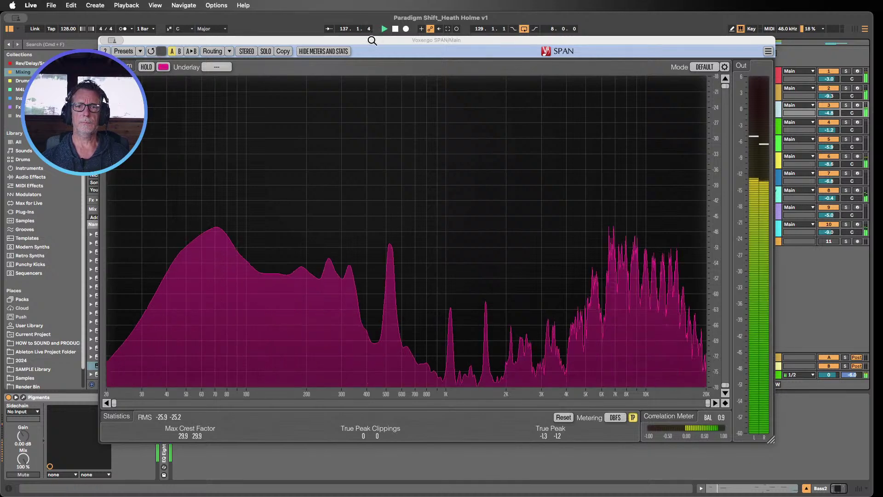
left_click(163, 67)
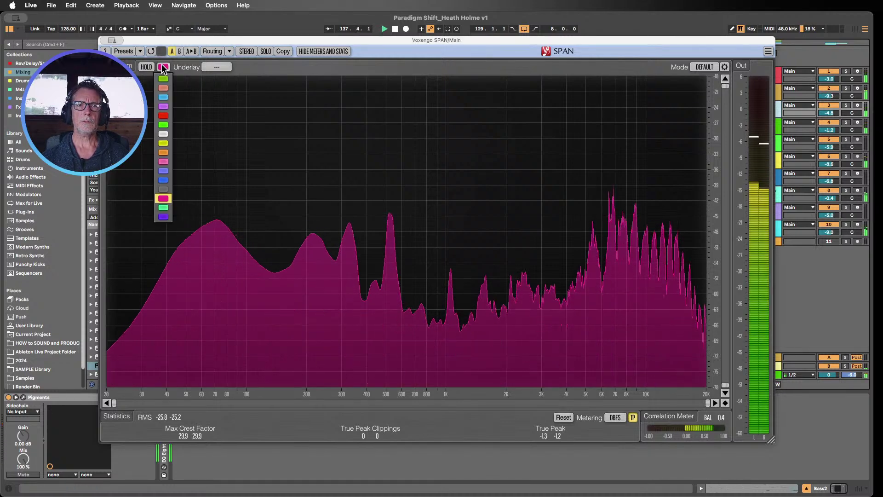
left_click(166, 207)
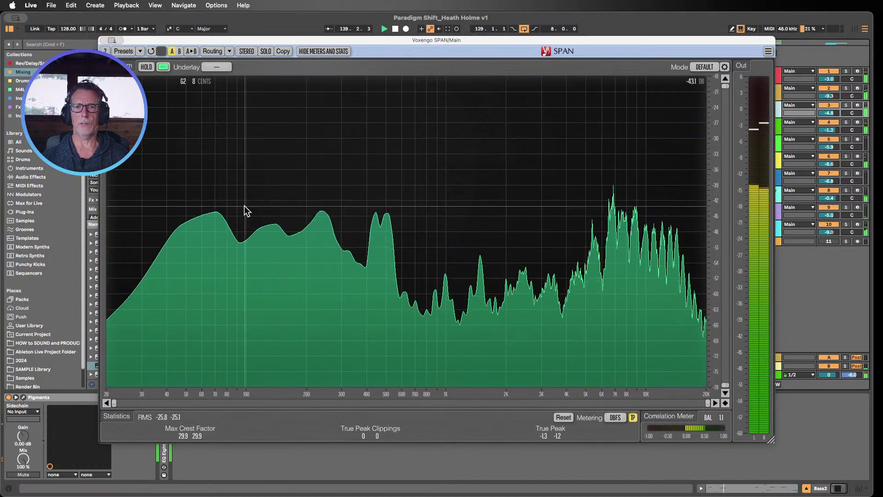
- Load the Lo-Freq Inspection preset from SPAN's Session Bank
left_click(129, 53)
mouse_move(151, 63)
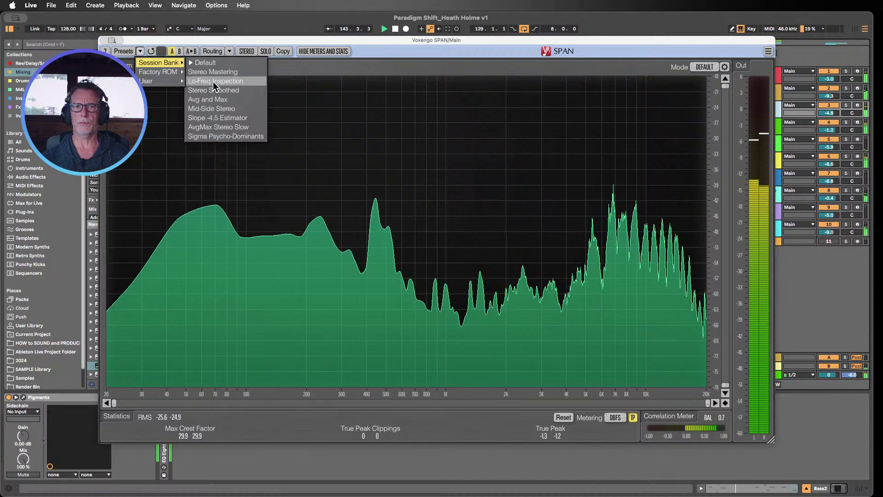
left_click(214, 81)
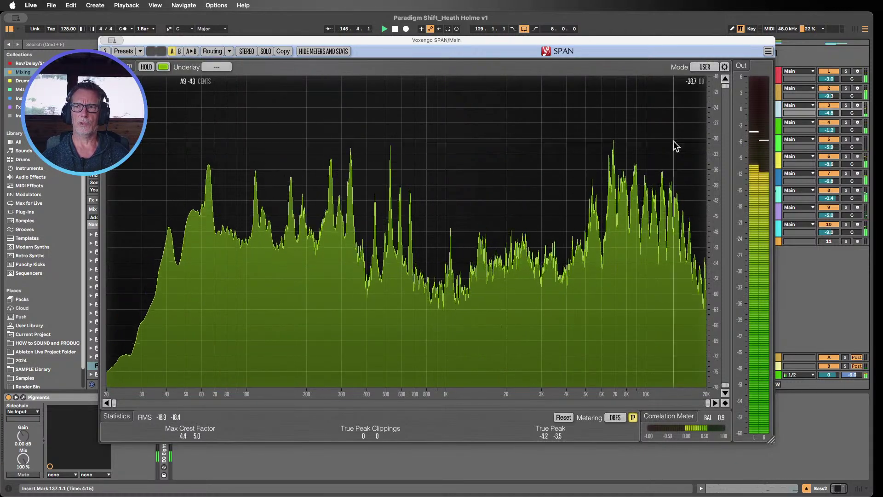
- Solo the Kick, Bass and Bass2 tracks together during playback
left_click(846, 70)
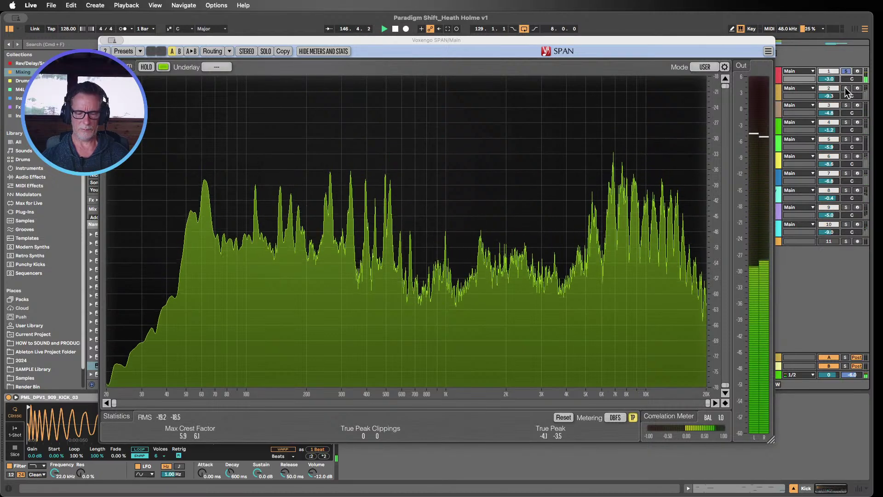
left_click(846, 88)
left_click(846, 105)
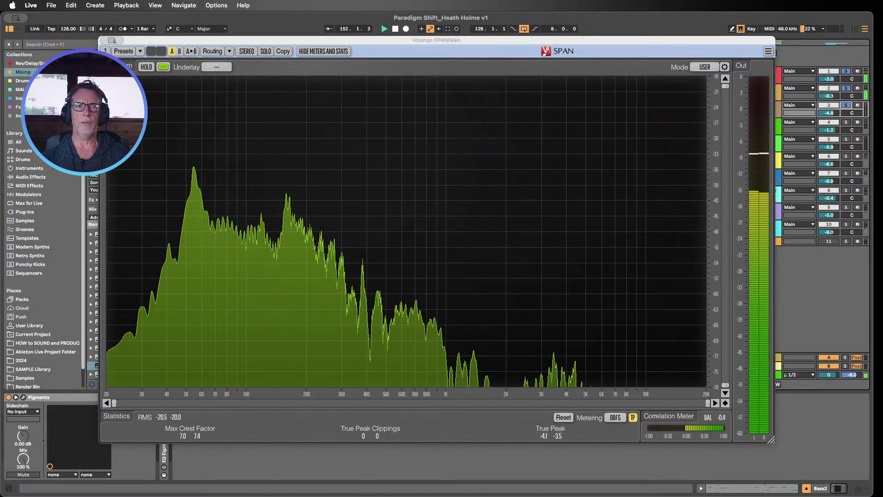
- Compare the soloed tracks' spectrum using SPAN's Session Bank Default preset and the Factory ROM Lo-Freq Inspection preset
left_click(140, 51)
mouse_move(165, 67)
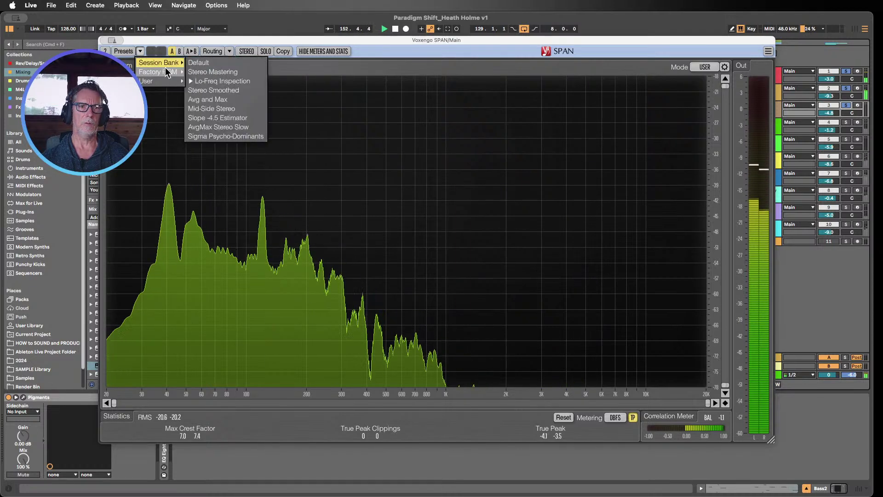
left_click(199, 62)
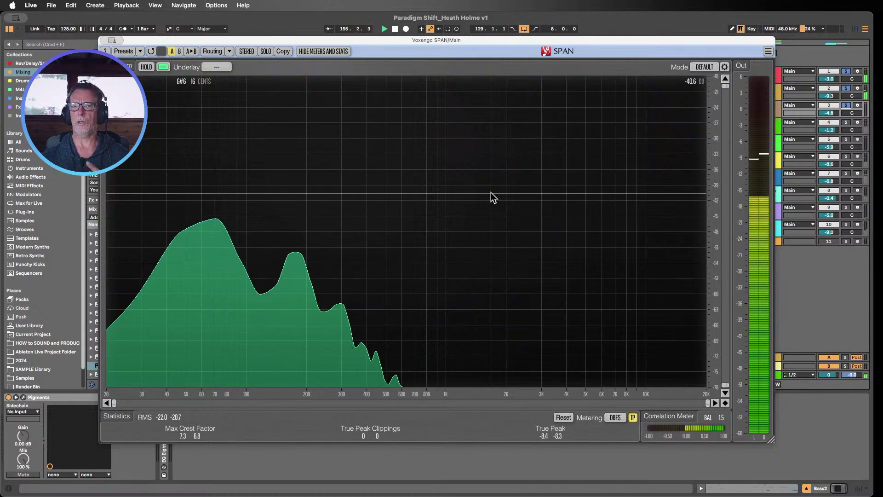
left_click(139, 51)
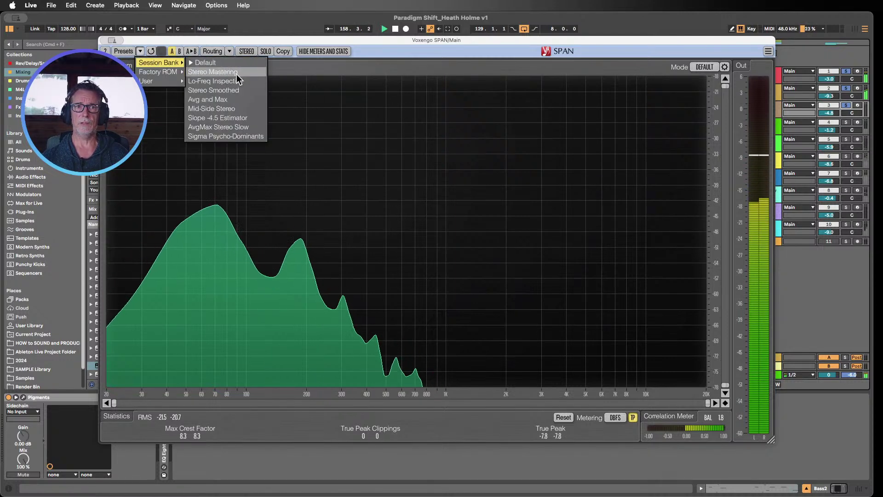
mouse_move(166, 72)
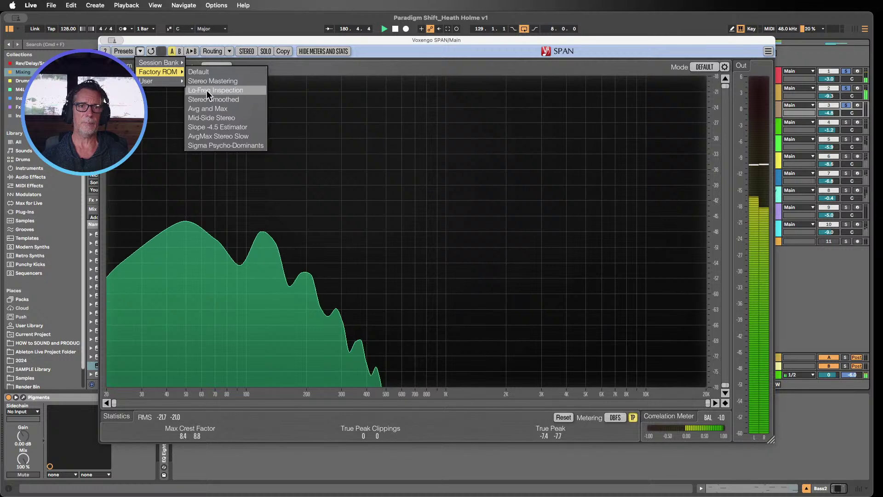
left_click(201, 91)
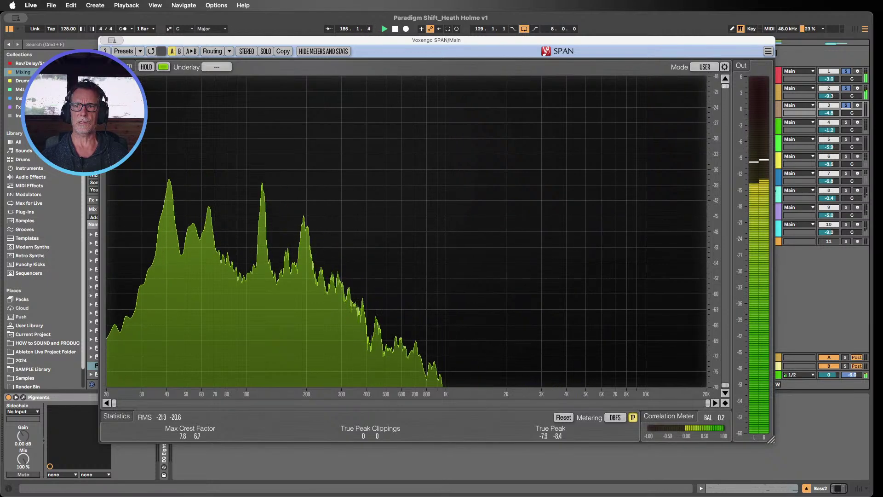
- Try a lower upper limit for SPAN's level range, restore it, and raise the lower limit to about -64 dB
left_click_drag(725, 86, 725, 155)
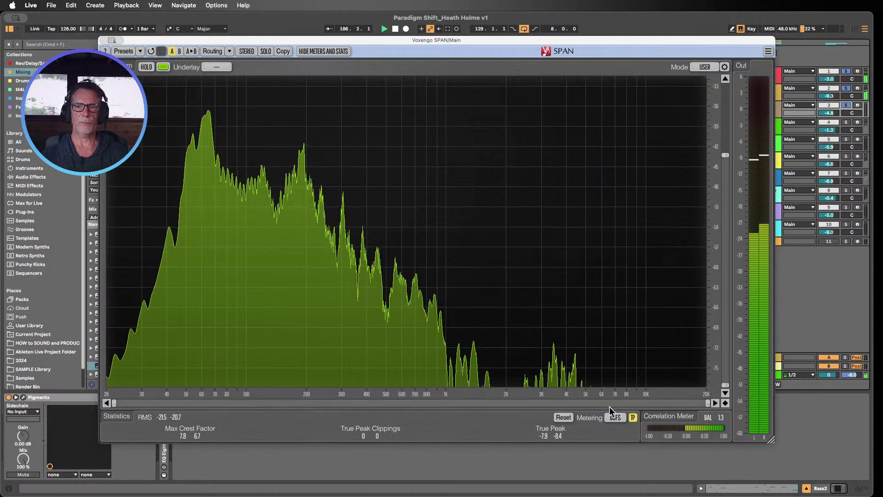
mouse_move(708, 403)
left_mouse_down()
mouse_move(371, 403)
mouse_move(708, 402)
left_mouse_up()
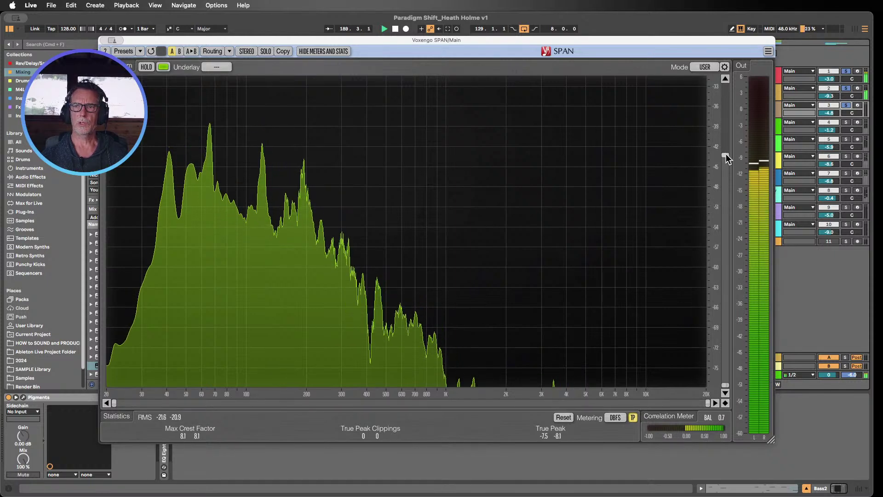
left_click_drag(726, 158, 726, 86)
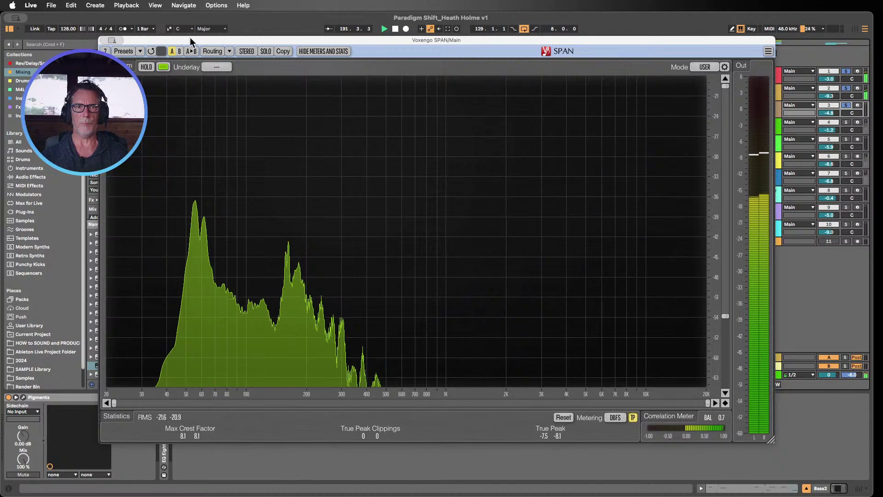
mouse_move(193, 42)
left_mouse_down()
mouse_move(189, 22)
mouse_move(183, 36)
left_mouse_up()
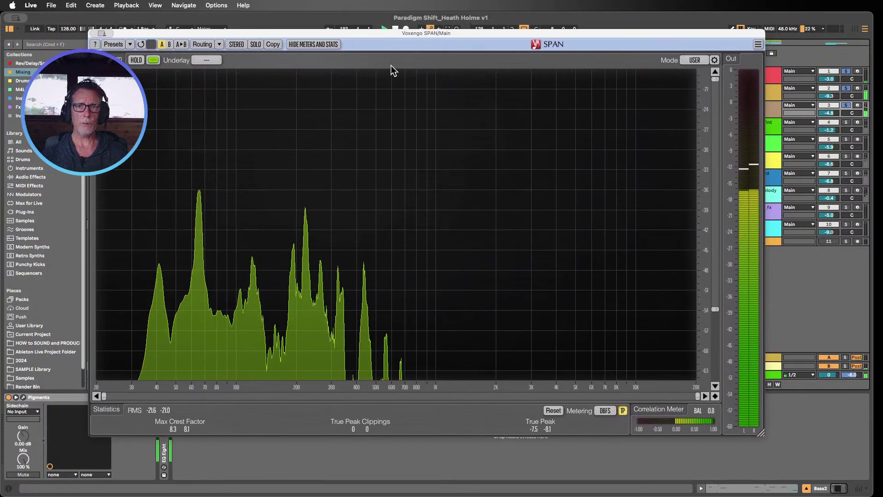
left_click_drag(395, 38, 394, 47)
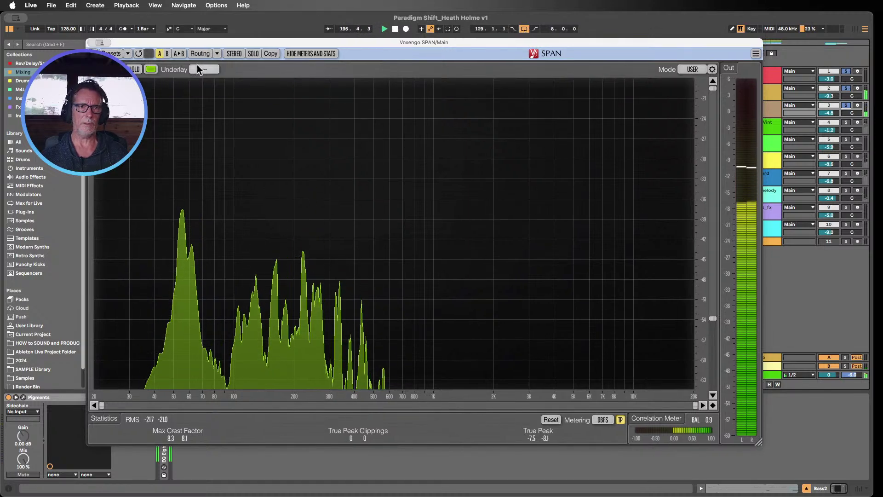
- Load the Factory ROM Default preset in SPAN and unsolo the Kick, Bass and Bass2 tracks
left_click(128, 54)
mouse_move(168, 65)
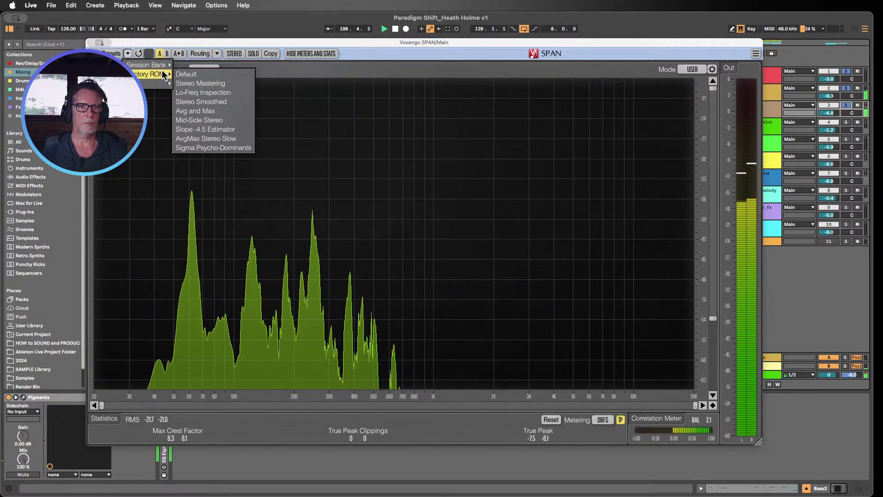
left_click(197, 74)
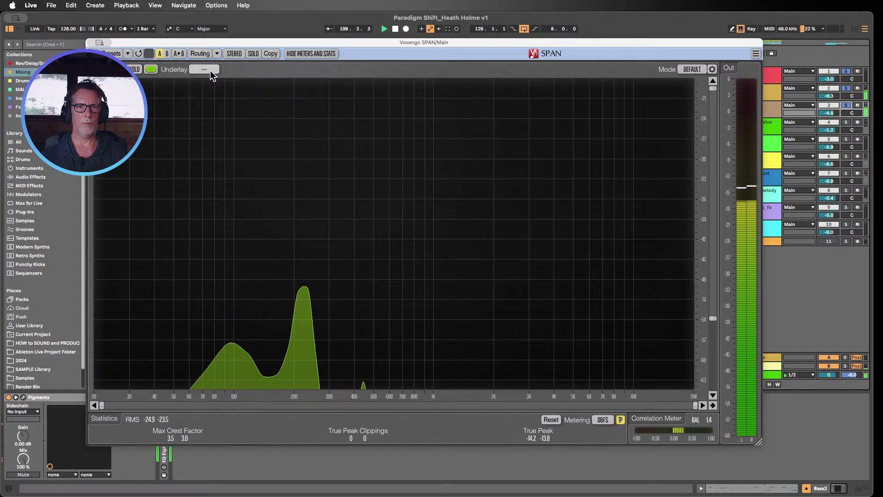
left_click(847, 89)
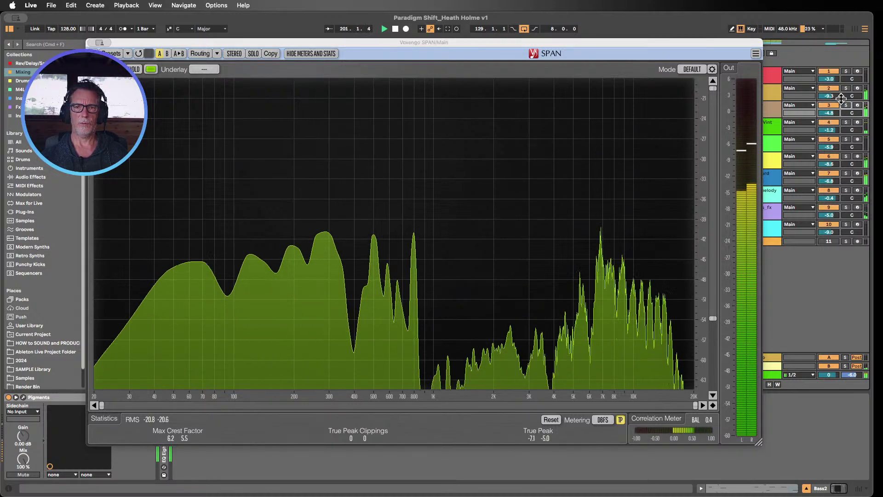
- Uncover the timeline to restart playback at bar 129, and bring the SPAN window back into full view
left_click(123, 55)
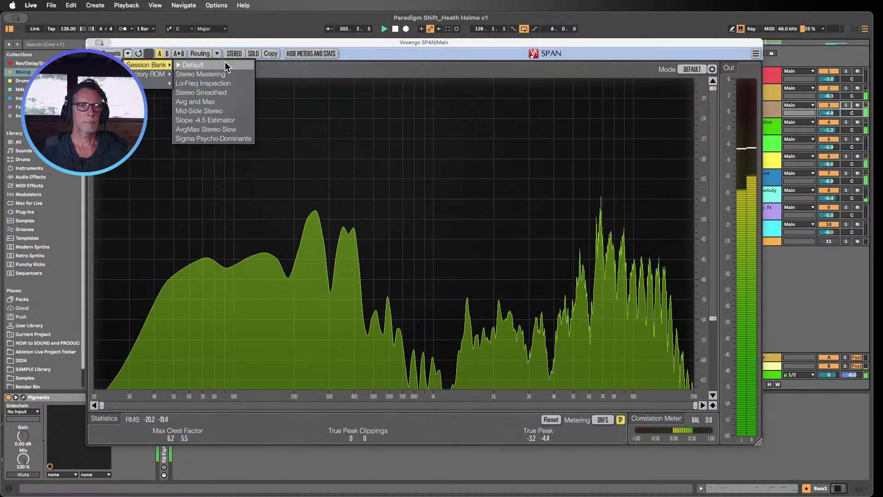
left_click(224, 42)
left_click_drag(223, 42, 224, 185)
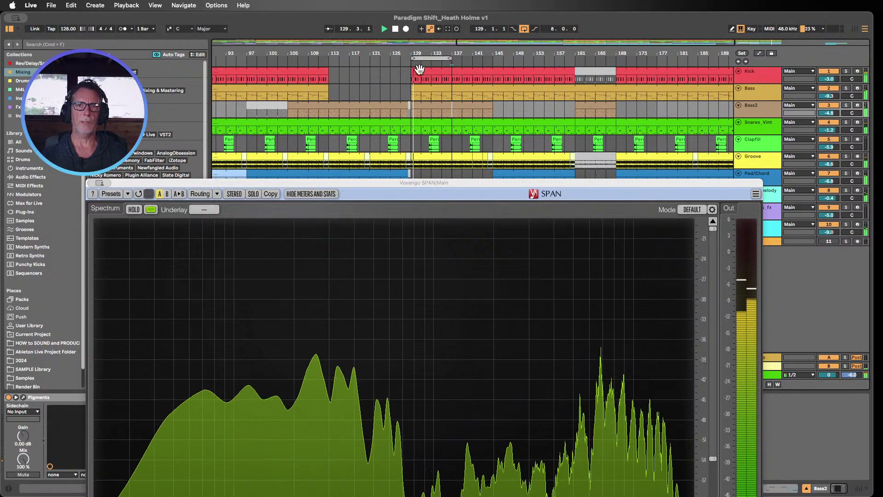
left_click_drag(421, 181, 415, 41)
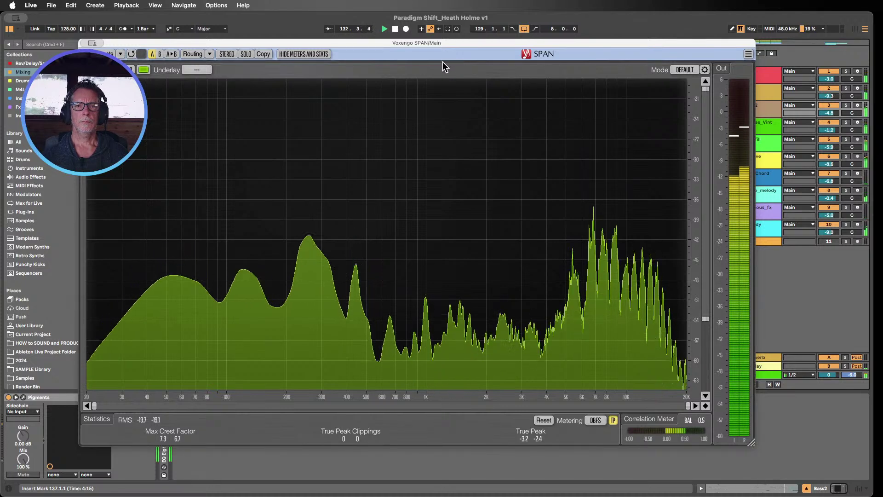
- Reposition the SPAN window to keep the track controls accessible, solo the Kick track and start playback
left_click_drag(404, 43, 524, 30)
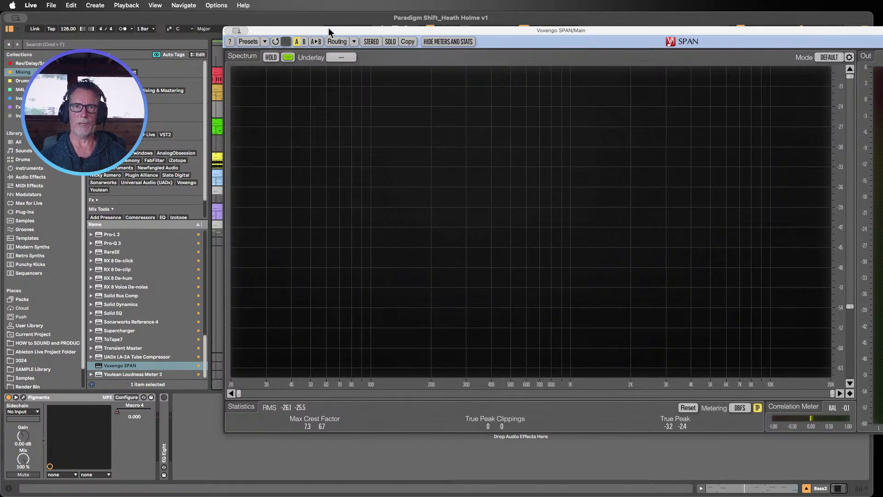
left_click_drag(328, 29, 174, 50)
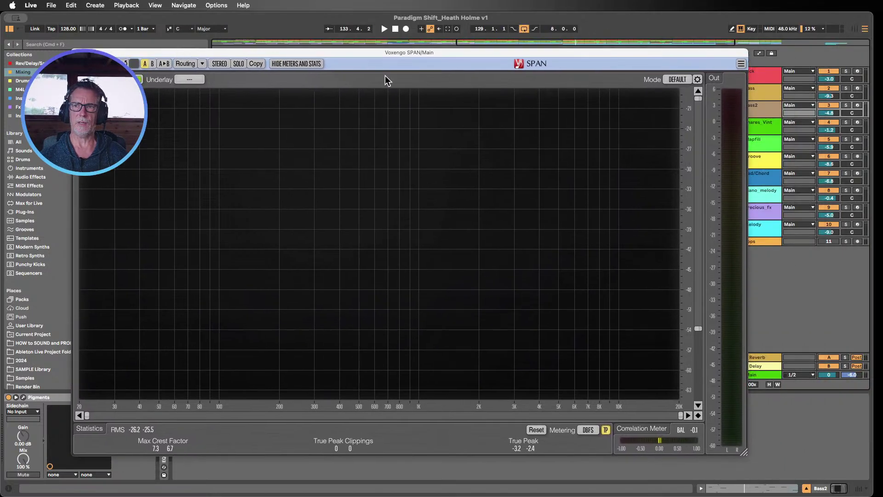
left_click(845, 74)
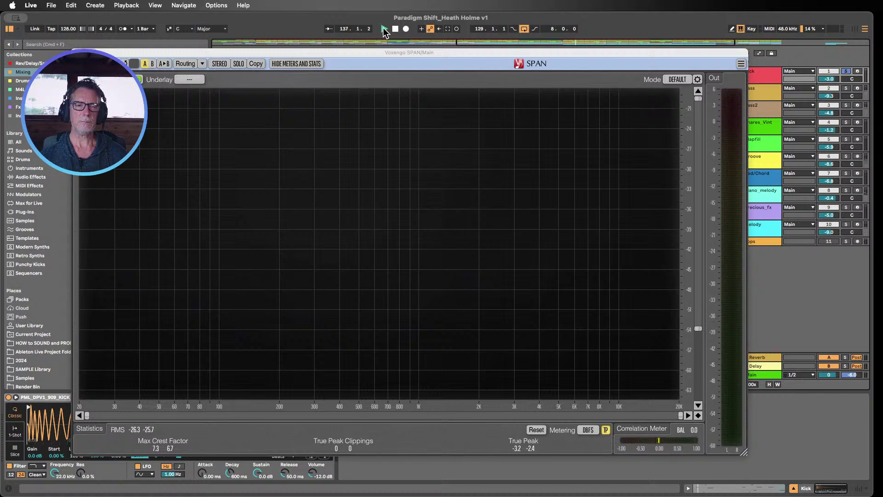
left_click(384, 29)
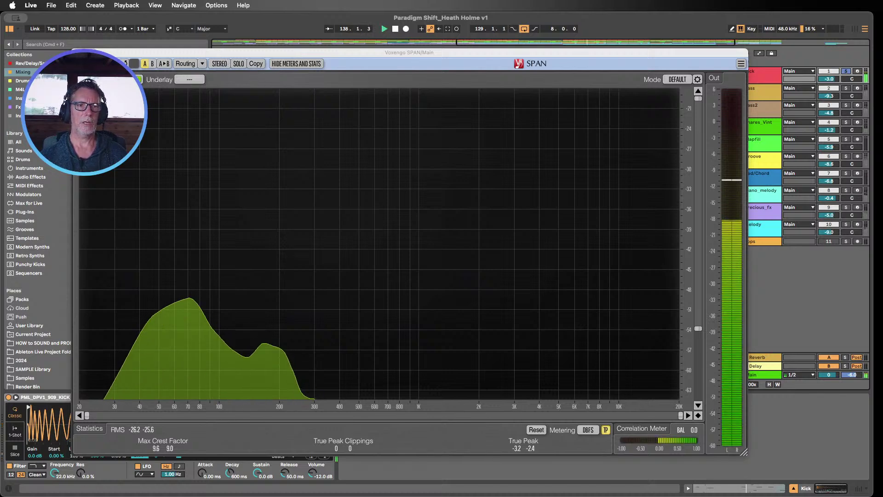
- Load the Lo-Freq Inspection preset from SPAN's Session Bank and reposition its window clear of the webcam area
left_click(133, 64)
mouse_move(146, 75)
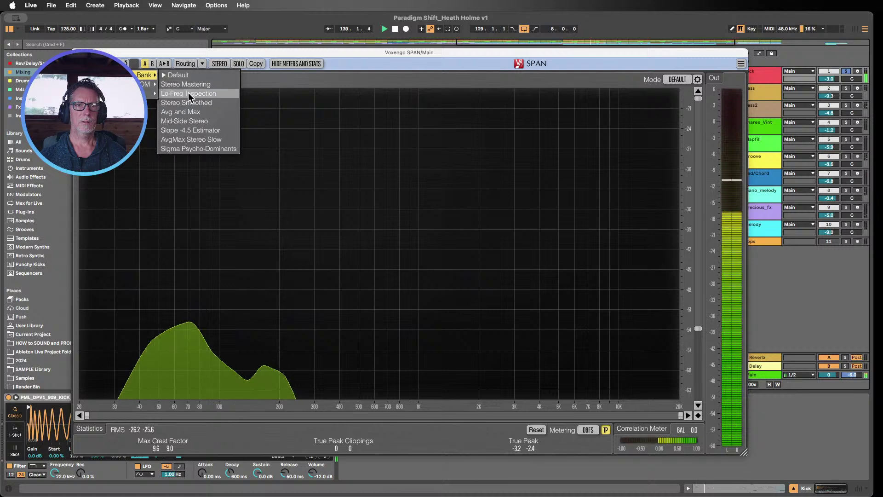
left_click(188, 85)
left_click_drag(187, 59, 244, 44)
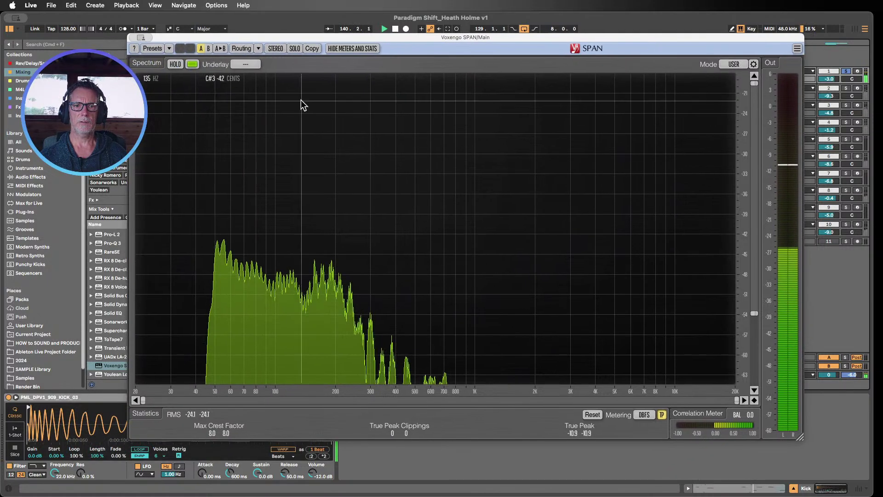
- Lower SPAN's bottom level limit to about -74 dB and its upper frequency limit to about 400 Hz, and stop playback after inspecting the kick
left_click_drag(754, 321, 755, 362)
left_click_drag(739, 400, 399, 401)
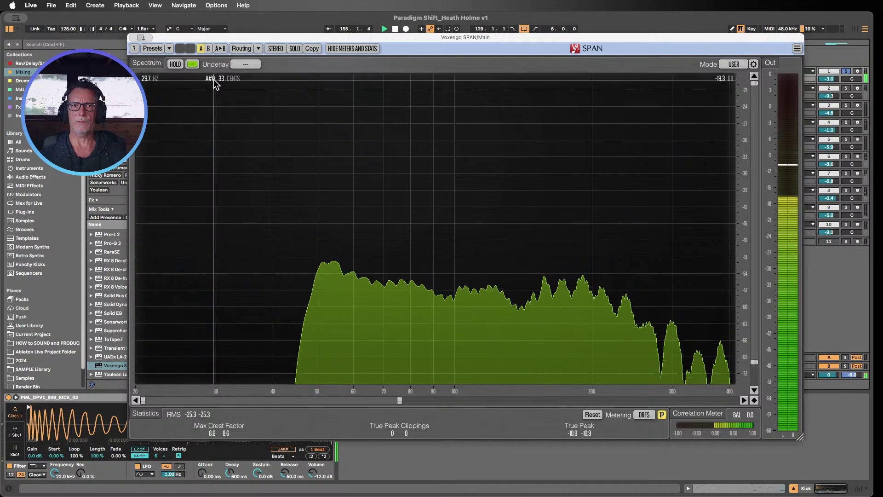
left_click(395, 29)
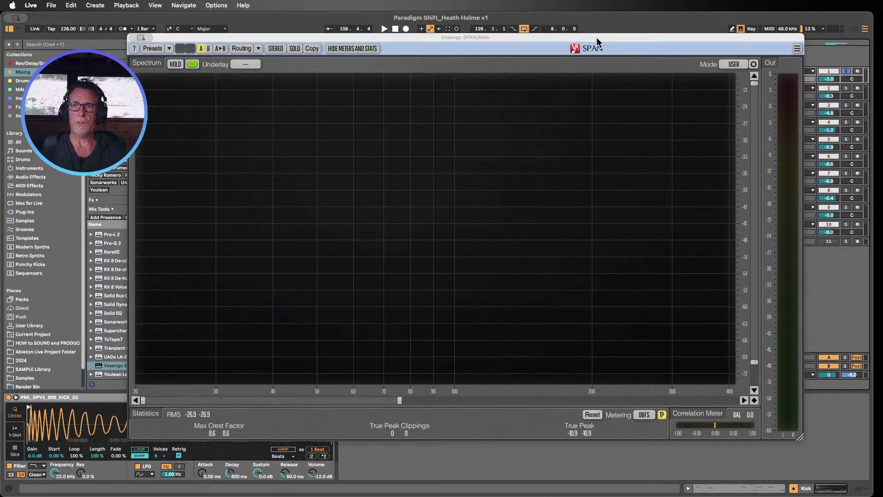
- Close the SPAN window and show the Main track's device chain
left_click_drag(597, 38, 589, 52)
left_click(133, 51)
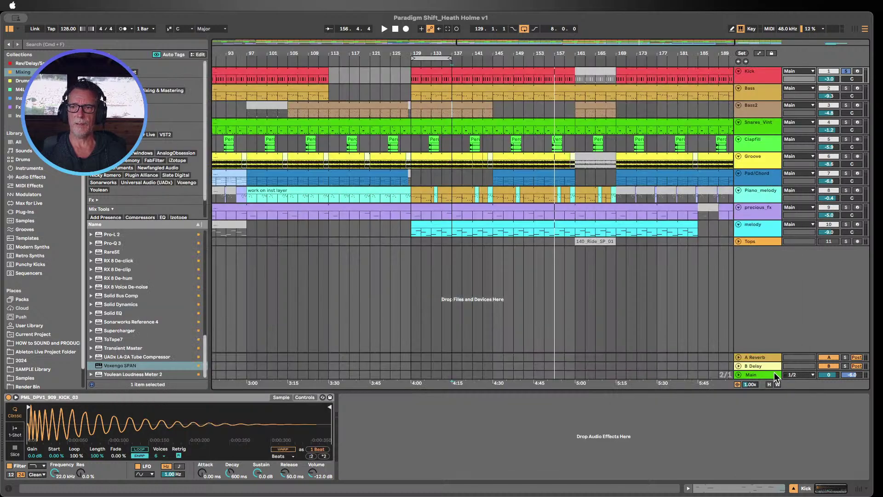
left_click(774, 374)
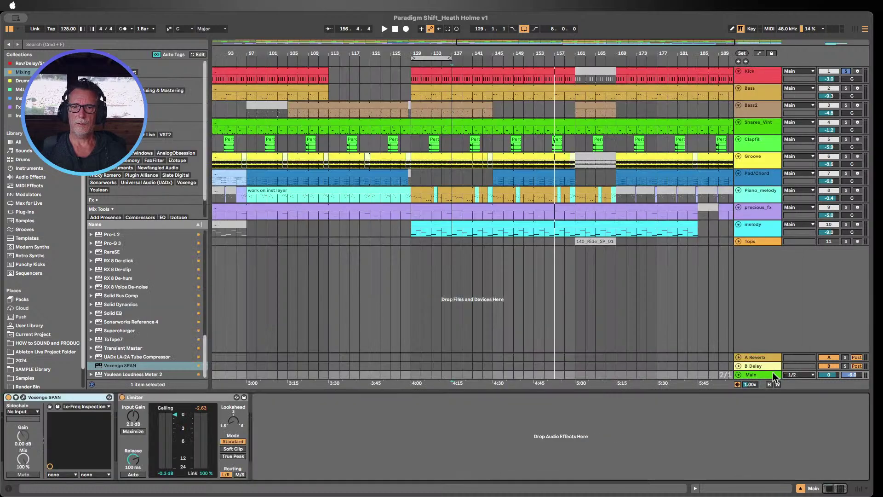
- Insert EQ Eight ahead of Voxengo SPAN on the Main track and expand its spectrum display
left_click(42, 179)
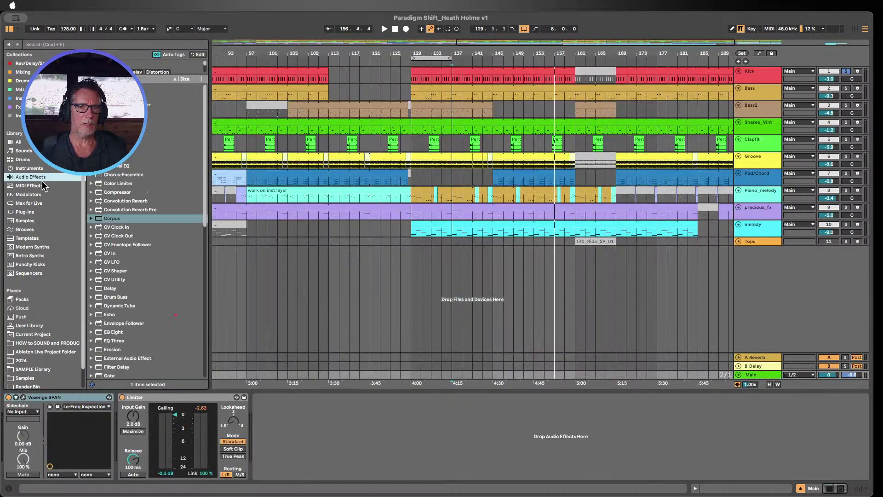
scroll(134, 220, "down", 5)
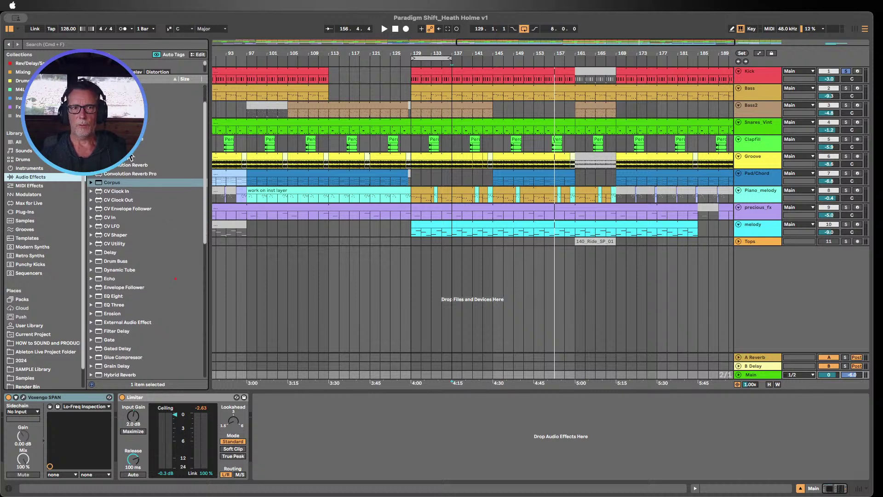
left_click_drag(118, 230, 30, 408)
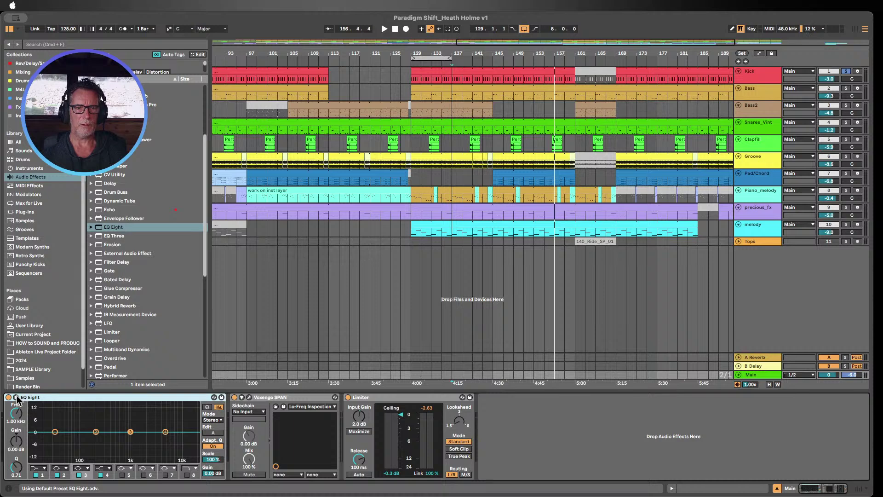
left_click(16, 398)
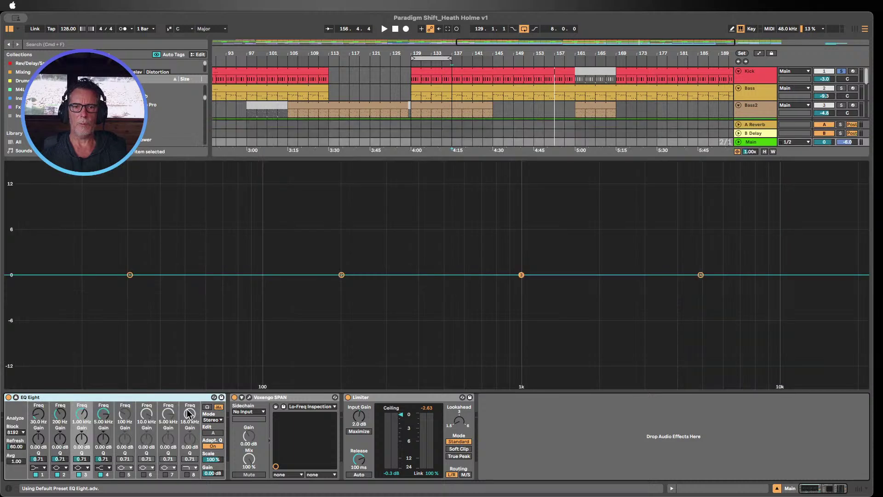
- Bypass Voxengo SPAN and disable bands 1 to 4 in EQ Eight
left_click(234, 397)
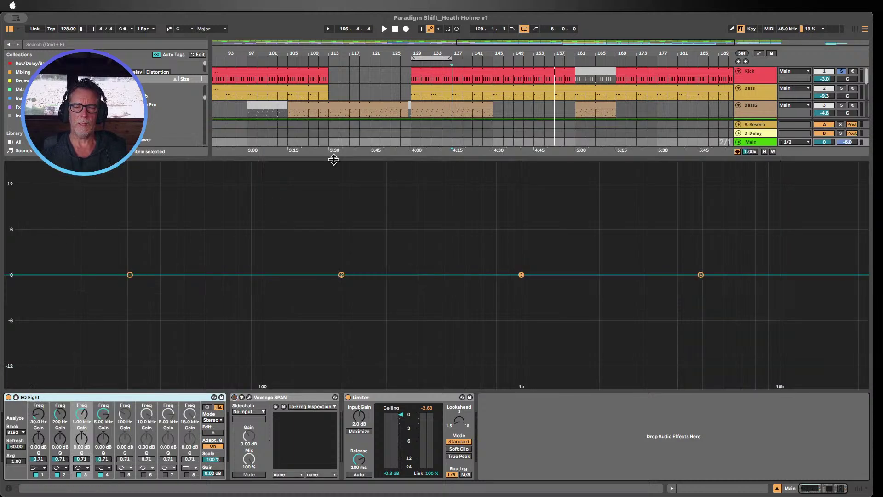
left_click(57, 474)
left_click(79, 474)
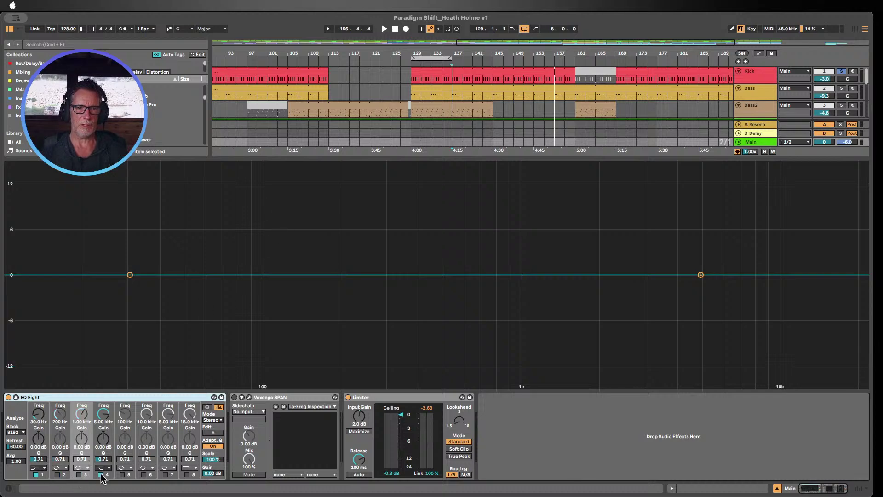
left_click(100, 474)
left_click(36, 474)
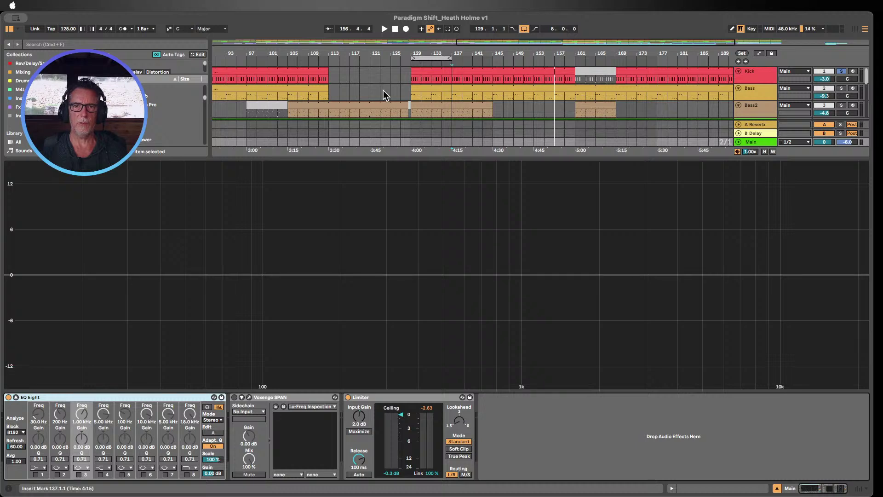
- Play the kick from bar 129 to examine it in EQ Eight's analyzer, and collapse the expanded display
left_click(410, 63)
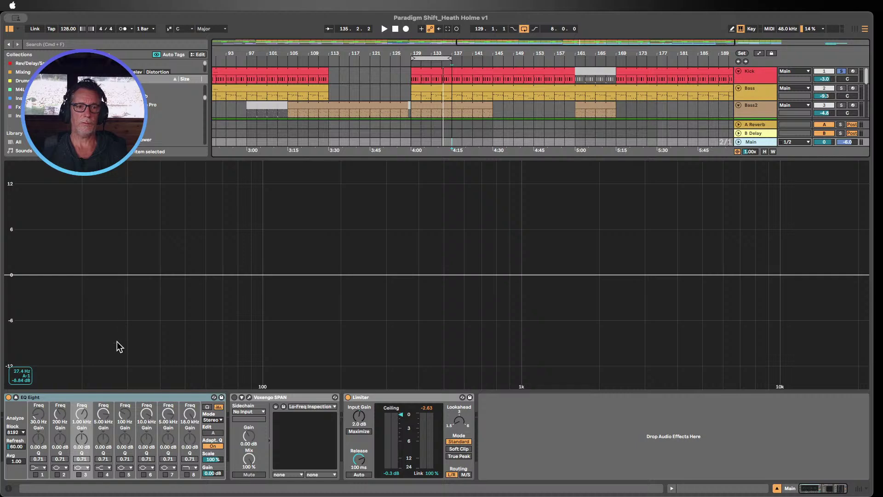
left_click(15, 397)
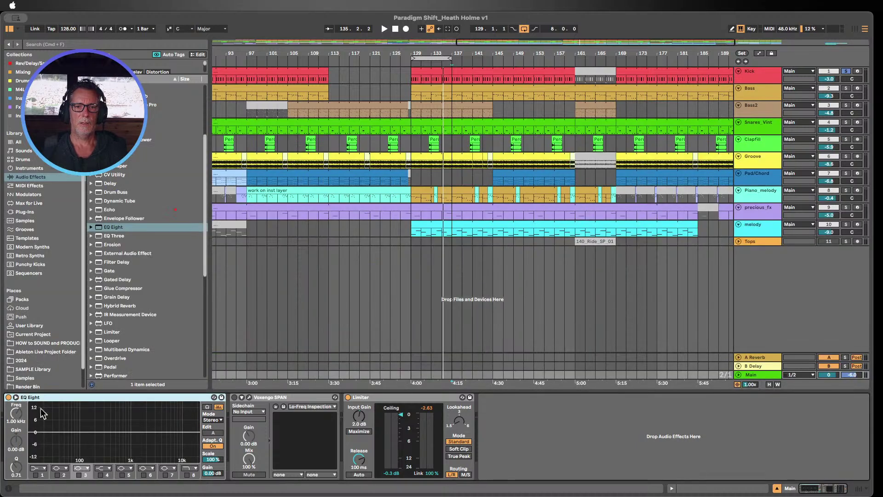
- Fold the EQ Eight device on the Main track and switch Voxengo SPAN back on
left_click(280, 399)
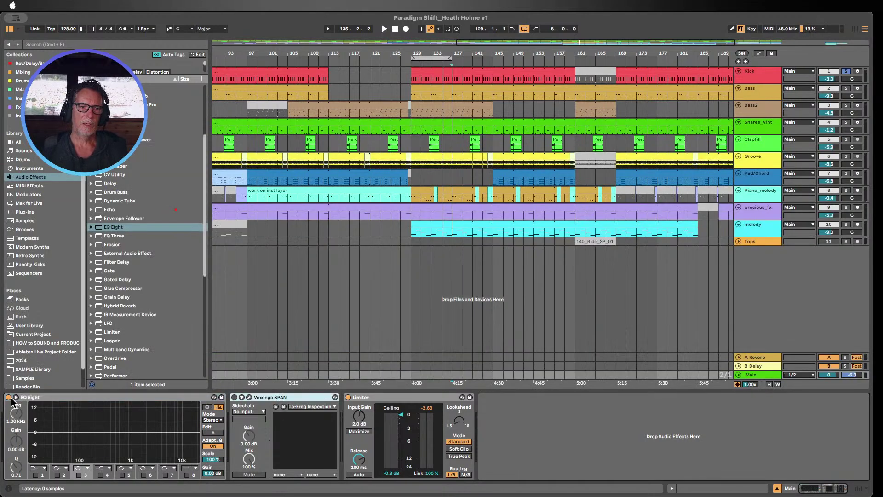
double_click(167, 400)
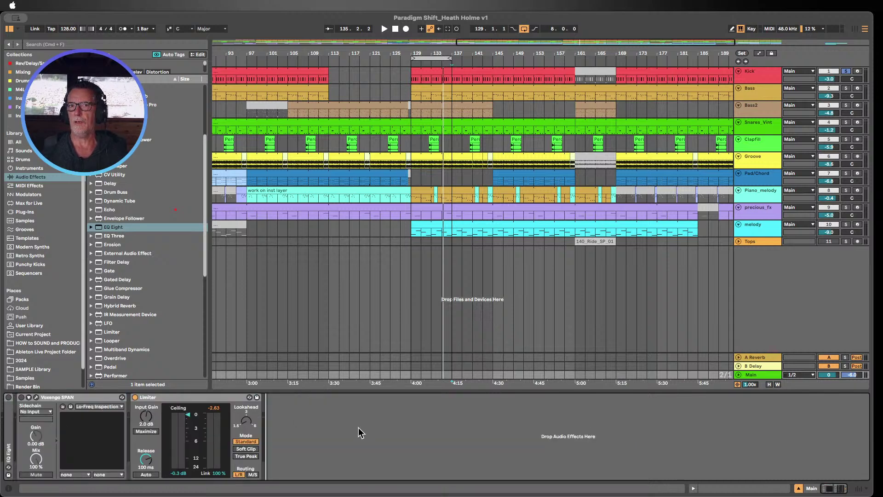
left_click(21, 397)
- Insert Multiband Dynamics between EQ Eight and Voxengo SPAN on the Main track
scroll(132, 262, "down", 5)
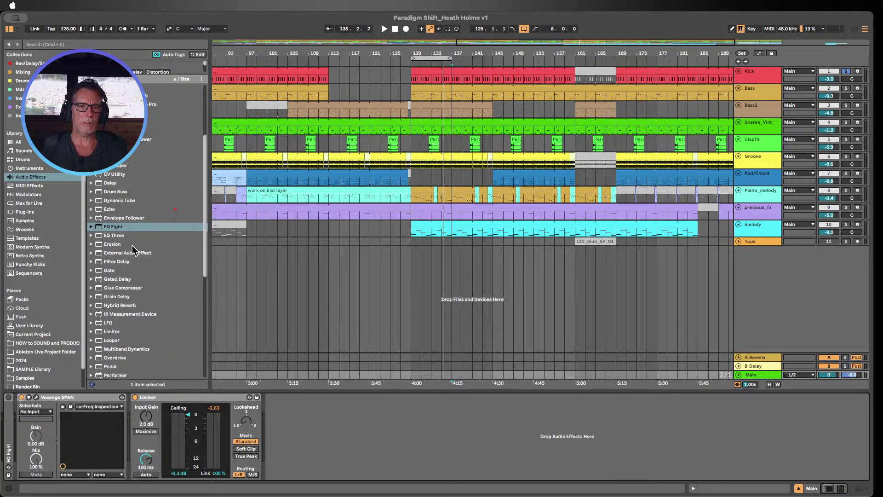
left_click_drag(120, 237, 118, 243)
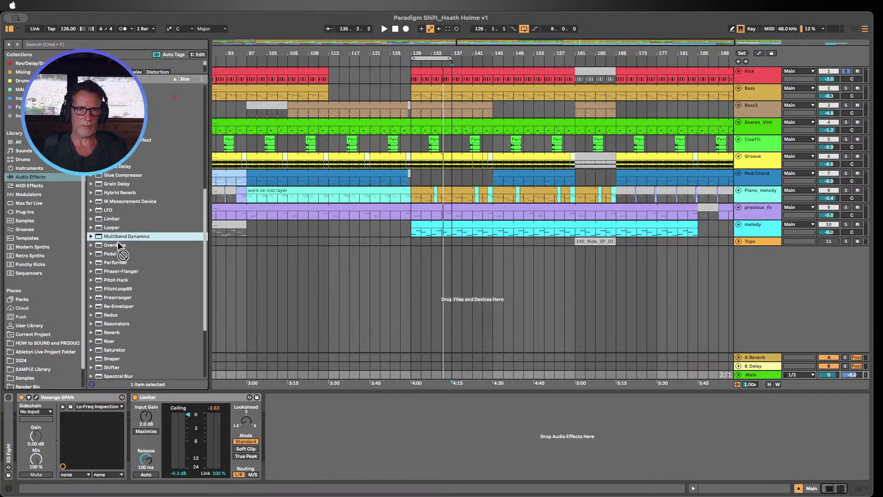
left_click_drag(28, 435, 18, 415)
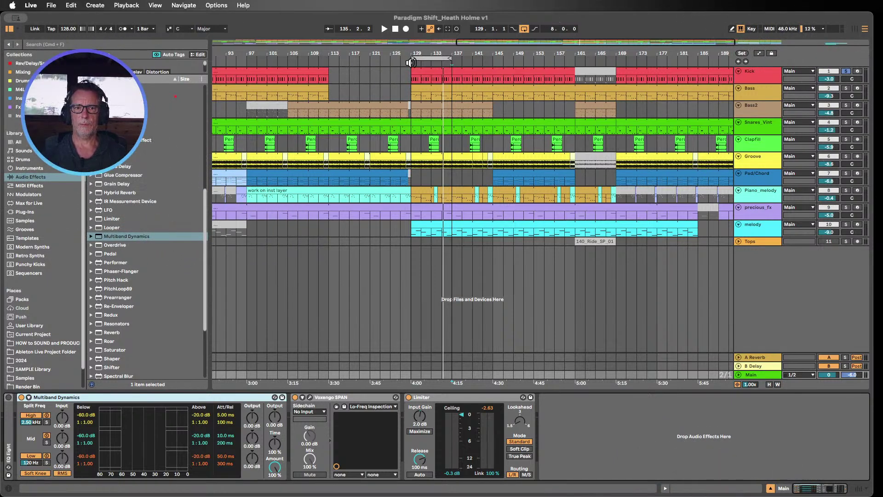
- Play the mix from bar 129 with the Kick track unsoloed, and hide the browser
left_click(411, 62)
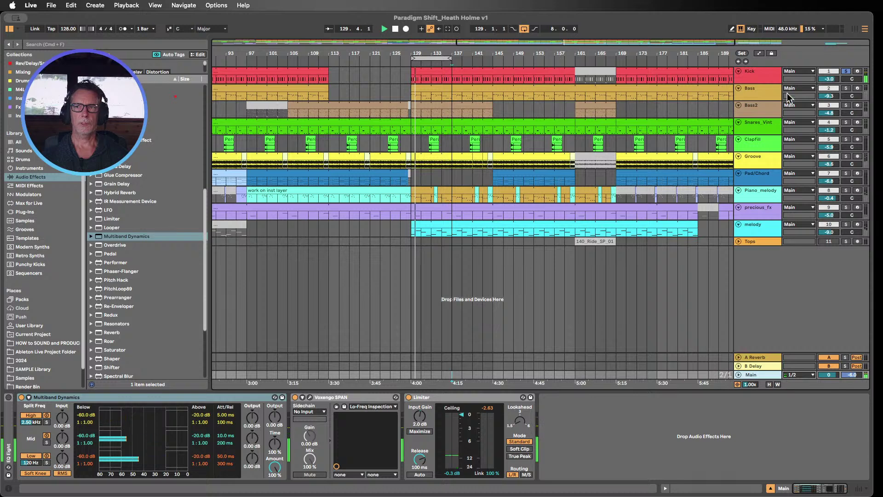
left_click(9, 28)
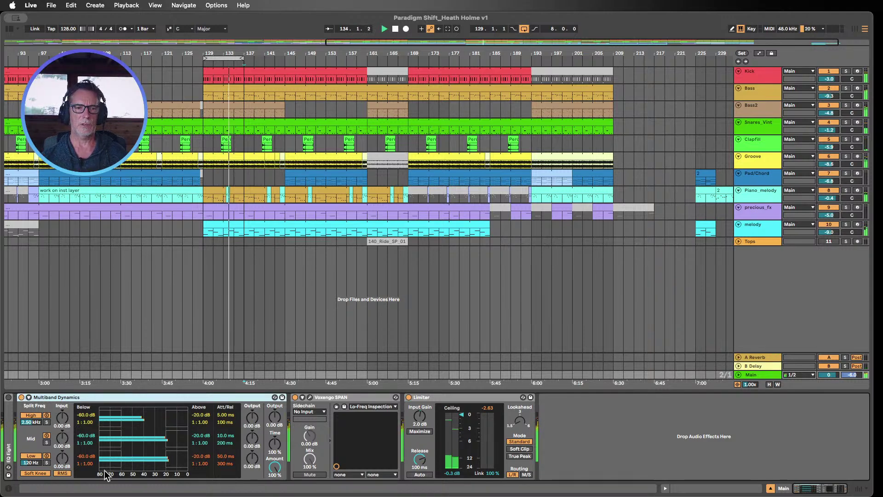
- Open the SPAN window above the device chain and load the Session Bank Default preset
left_click(310, 397)
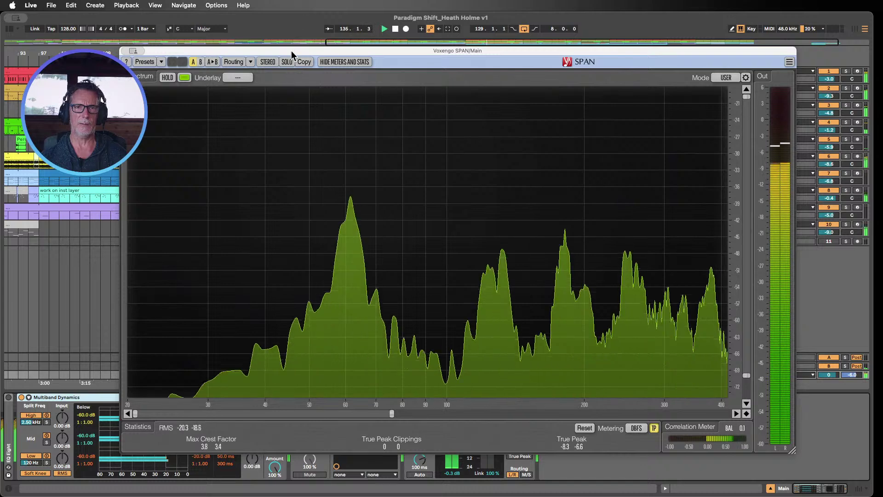
left_click_drag(292, 54, 361, 12)
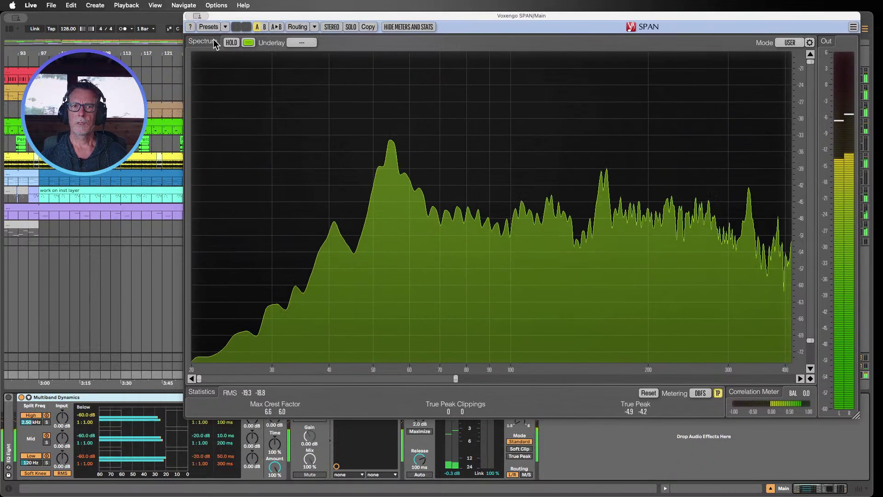
left_click(225, 26)
mouse_move(248, 38)
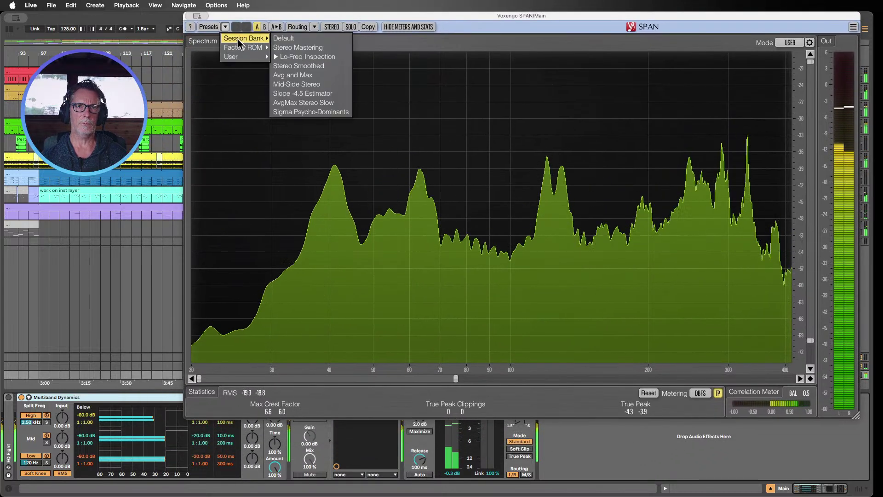
left_click(280, 39)
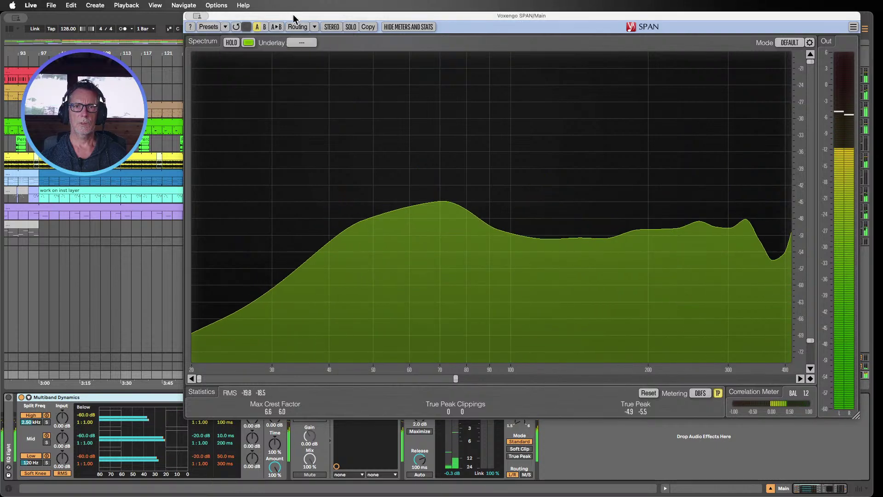
- Extend SPAN's upper frequency limit to 20 kHz and reposition its window clear of the Multiband Dynamics band controls
left_click_drag(294, 16, 196, 16)
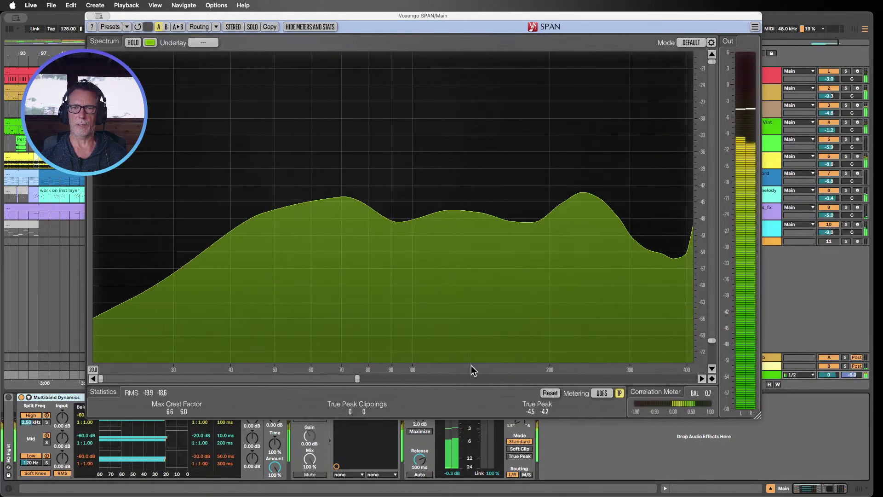
left_click_drag(357, 378, 694, 378)
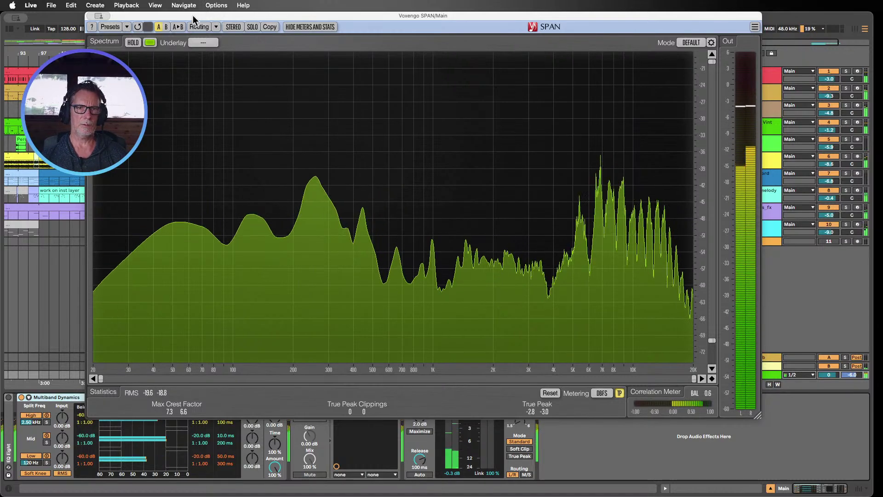
left_click_drag(206, 16, 341, 5)
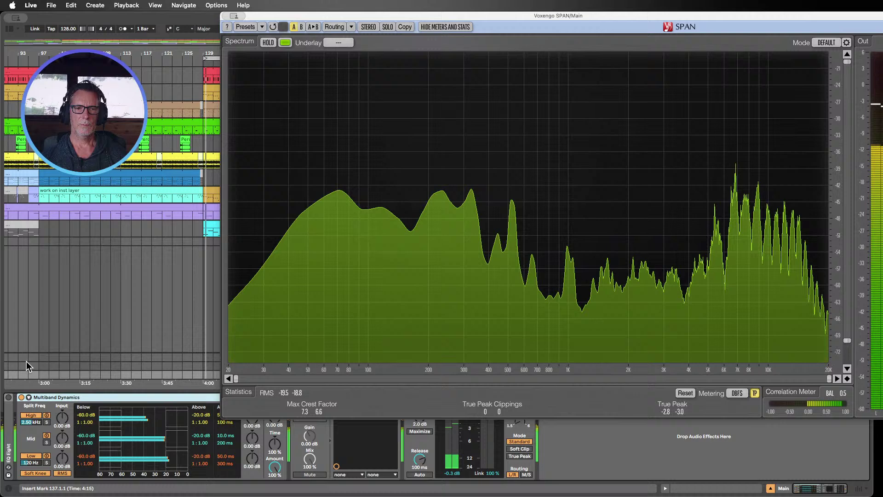
- Solo the Low band in Multiband Dynamics, audition a higher low split frequency, and restore it to 120 Hz
left_click(46, 461)
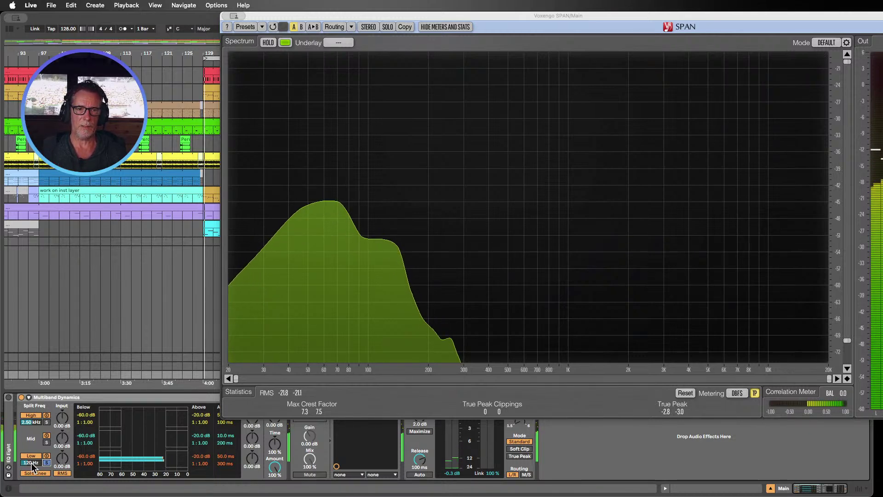
left_click_drag(31, 462, 32, 445)
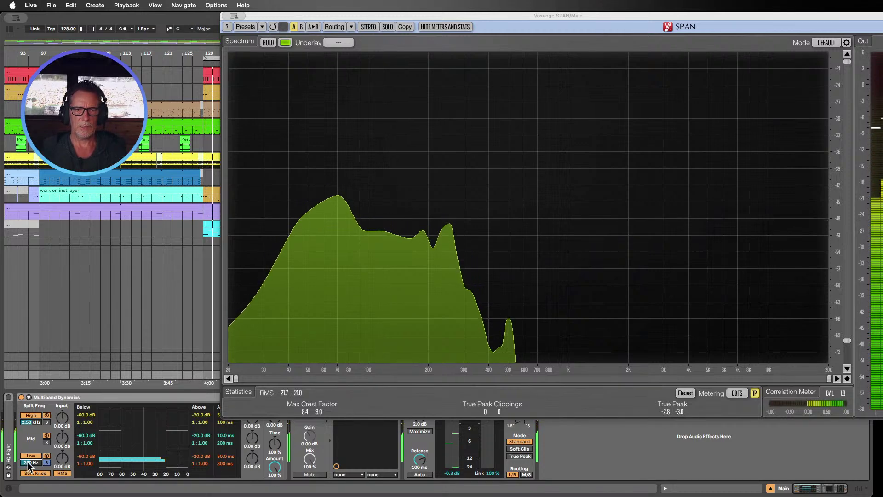
left_click_drag(32, 463, 56, 467)
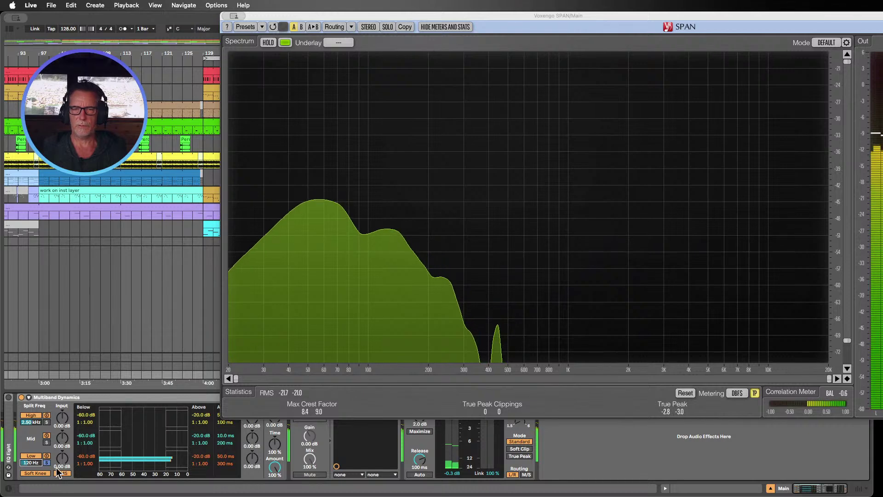
- Solo the Mid band in Multiband Dynamics and set the low split frequency to 250 Hz
left_click(46, 442)
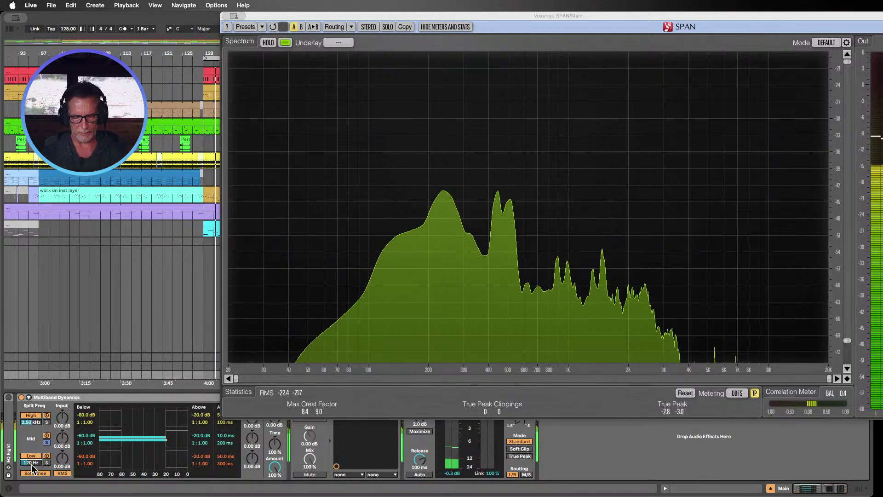
type("250")
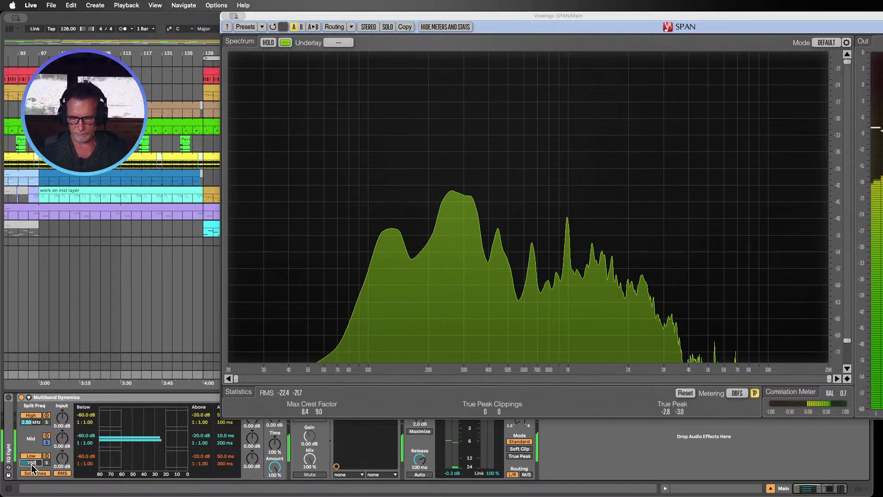
key("Return")
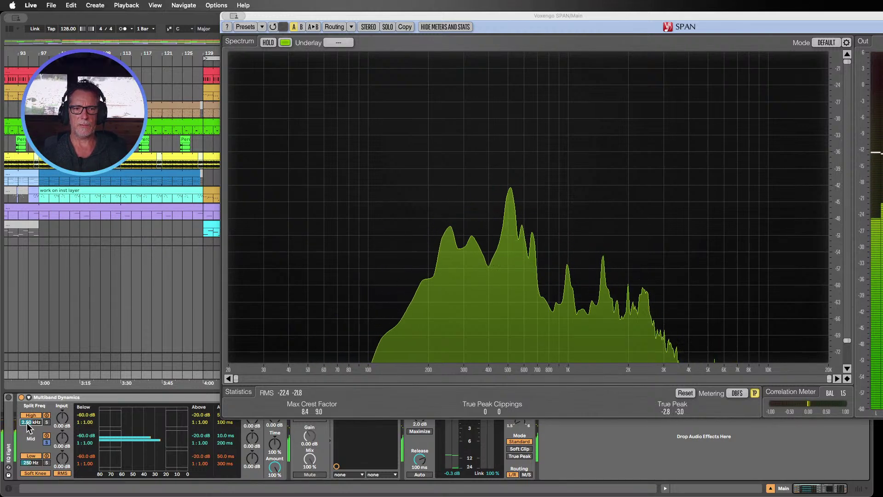
- Set the Multiband Dynamics high split frequency to 500 Hz and move the SPAN window clear of the device's remaining controls
type("500")
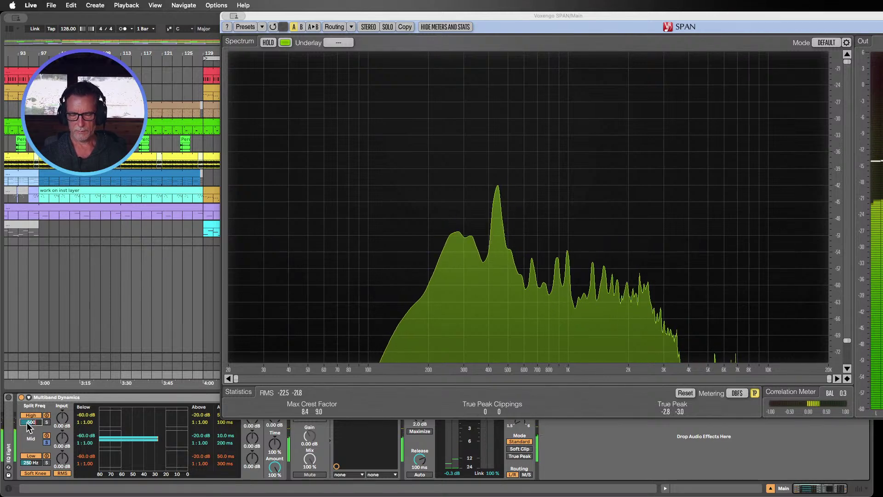
key("Return")
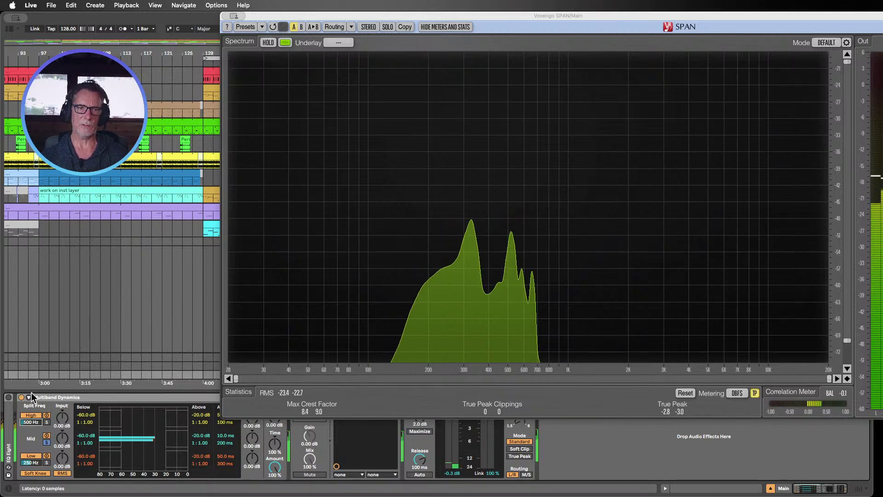
left_click_drag(278, 17, 378, 16)
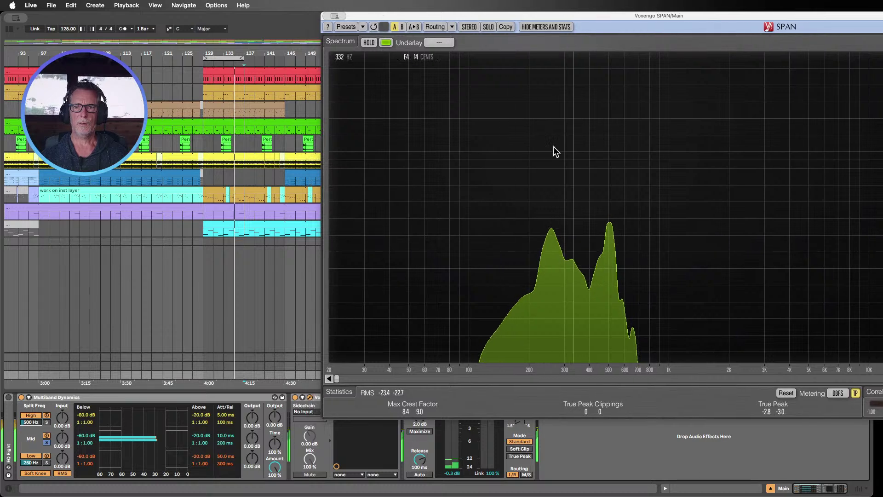
- Group Multiband Dynamics into an Audio Effect Rack, show its chain list, and duplicate the chain
left_click(55, 395)
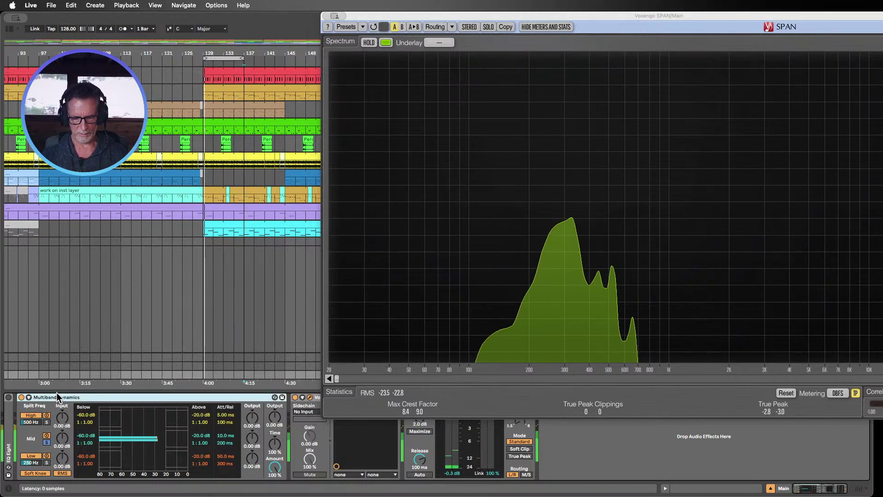
key("super+g")
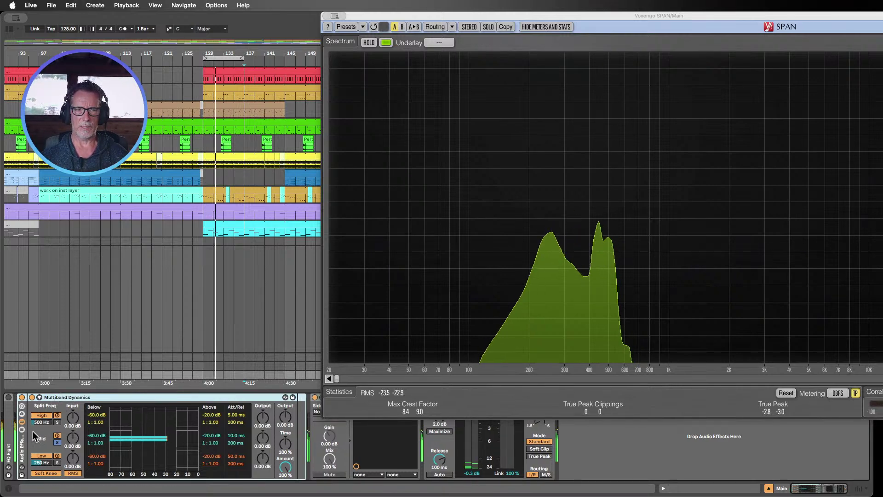
left_click(22, 429)
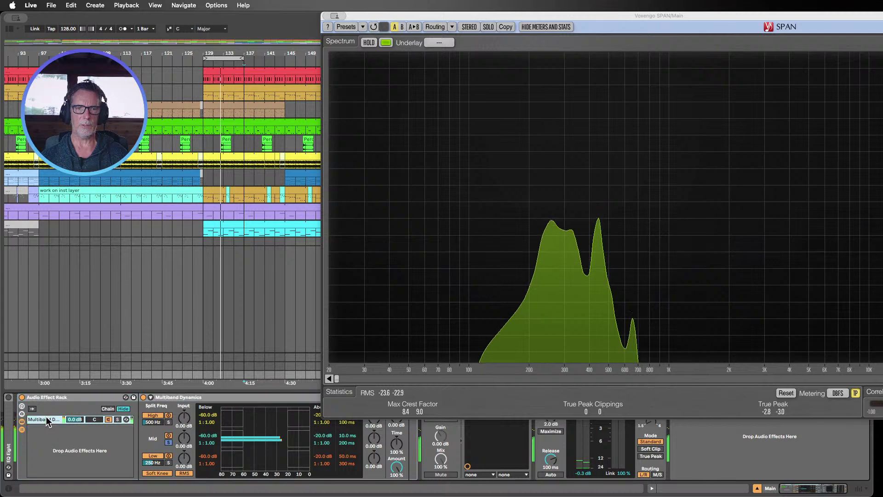
key("super+d")
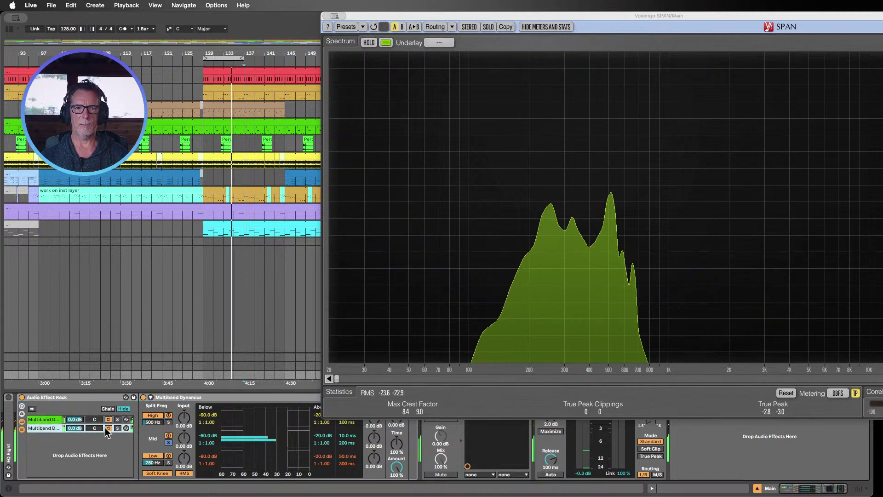
- Rename the first rack chain as low mid
left_click(46, 418)
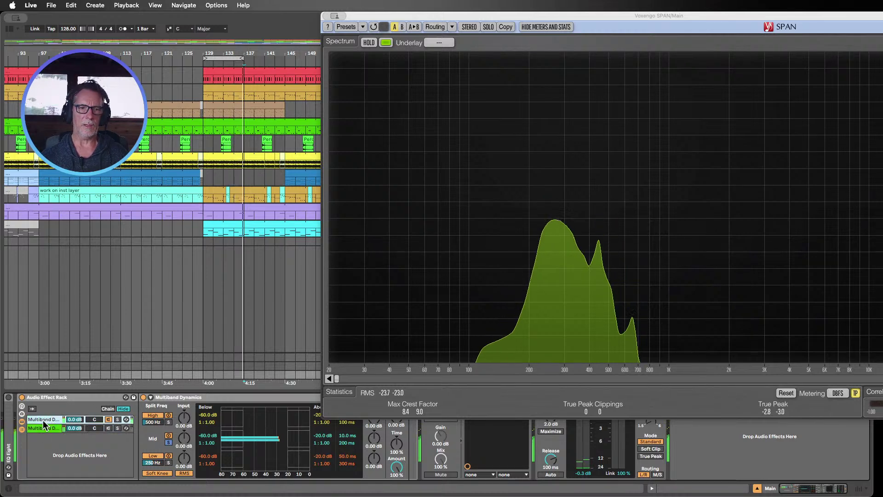
key("cmd+r")
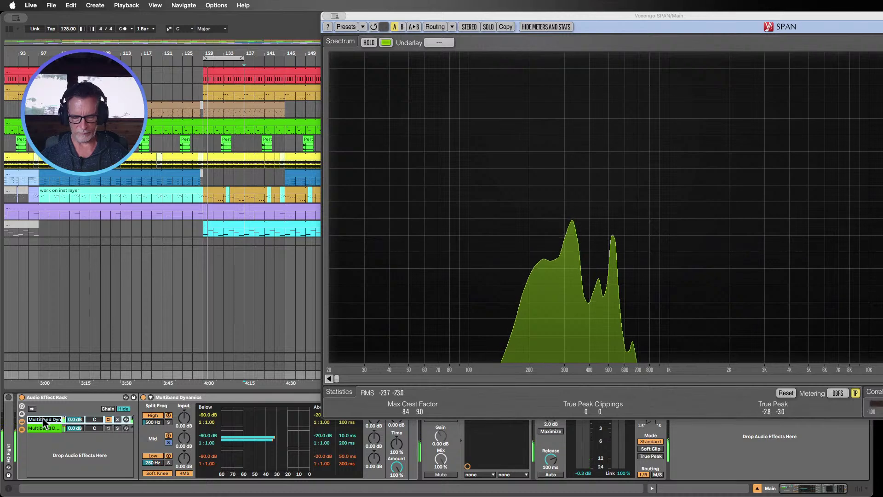
type("low mi")
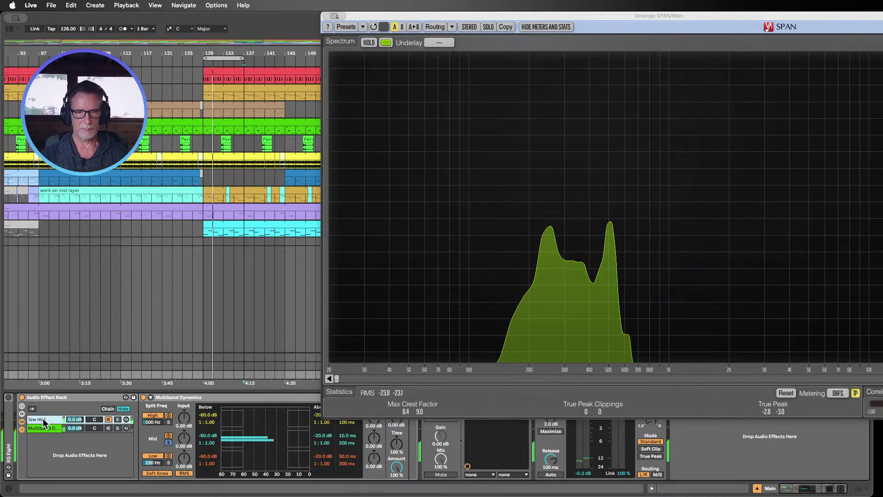
type("d")
key("Return")
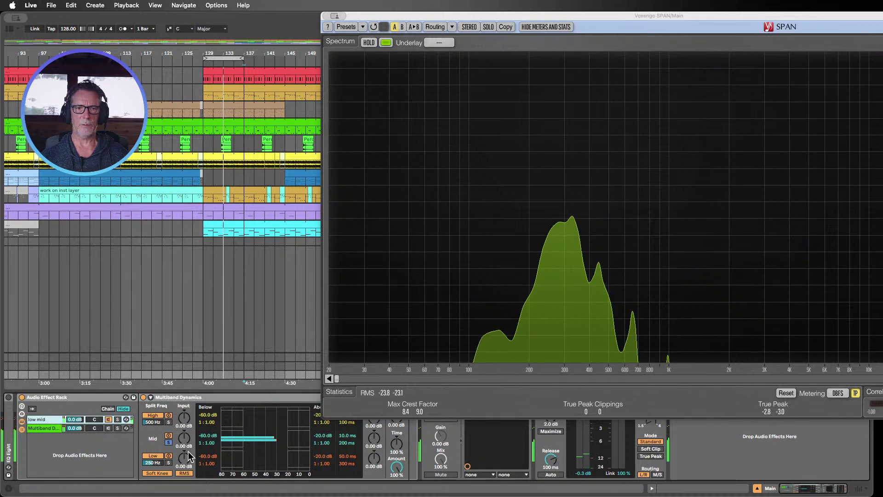
- In the second chain's Multiband Dynamics, set the low split frequency to 120 Hz and solo the Low band instead of the Mid band
left_click(56, 429)
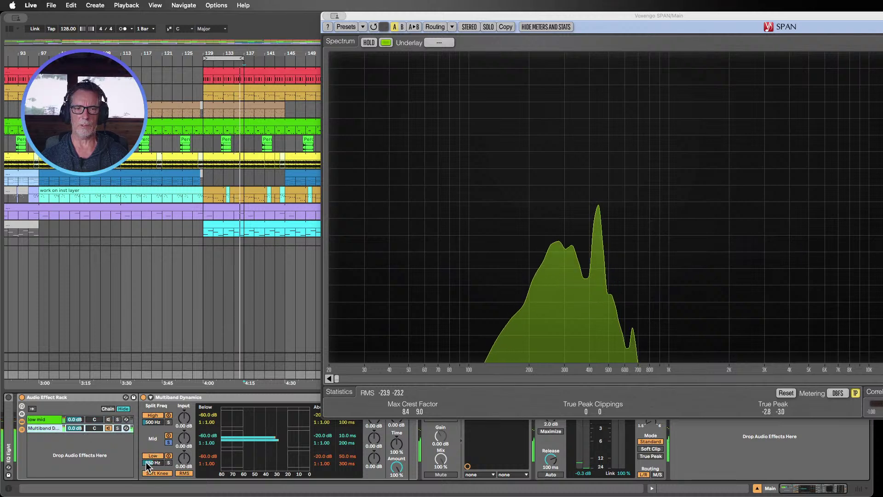
left_click_drag(147, 464, 147, 480)
left_click(169, 462)
left_click(169, 443)
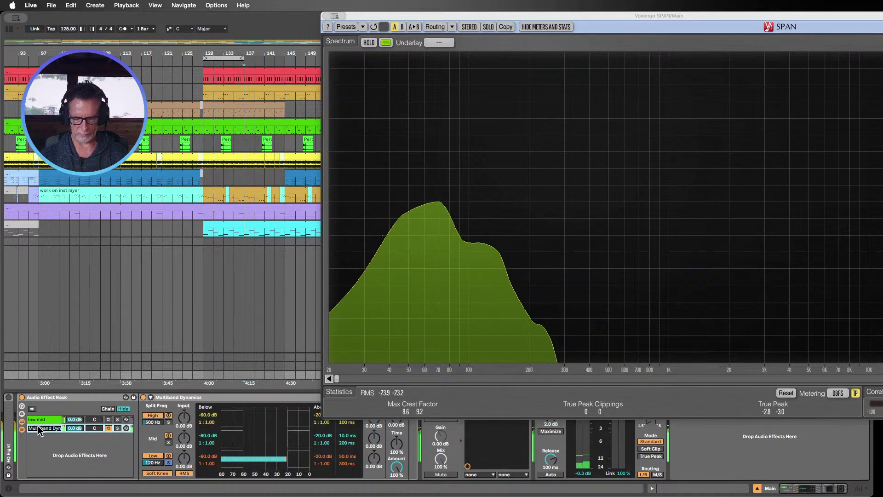
- Rename the second rack chain as low - sub
type("low")
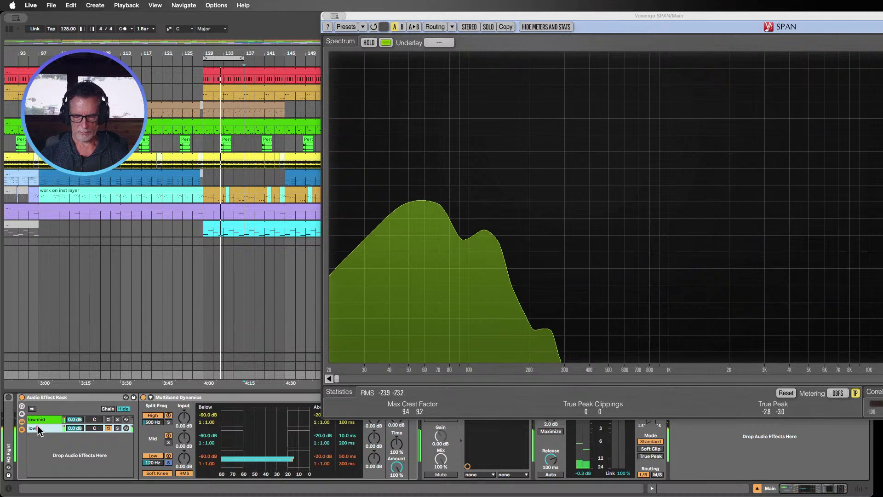
type(" sub")
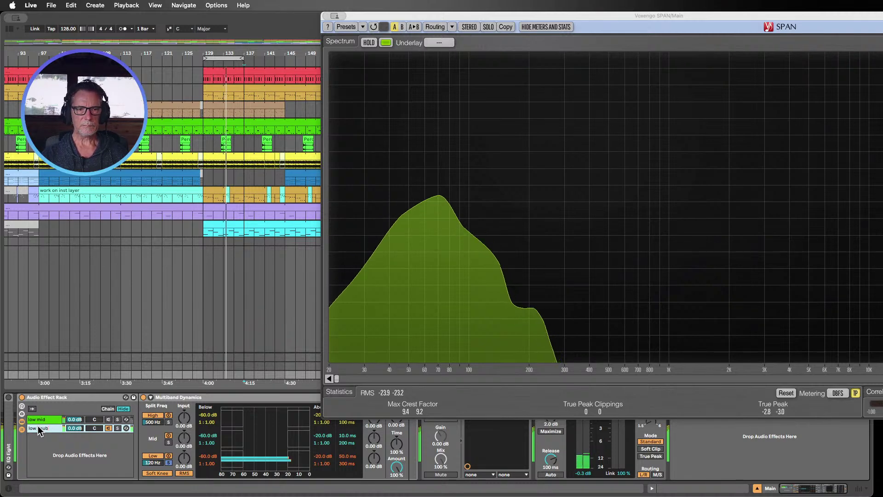
key("Return")
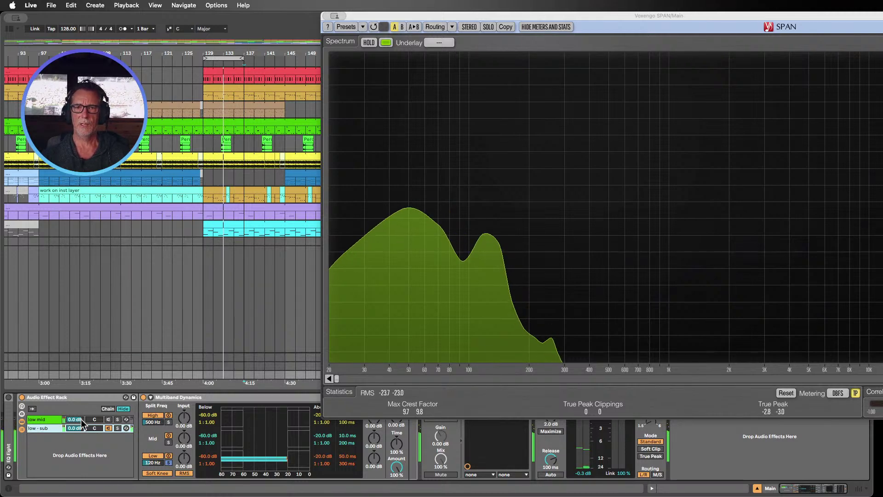
- Fold the Audio Effect Rack and reposition the SPAN window so its whole spectrum and output meters are in view
left_click_drag(377, 18, 323, 18)
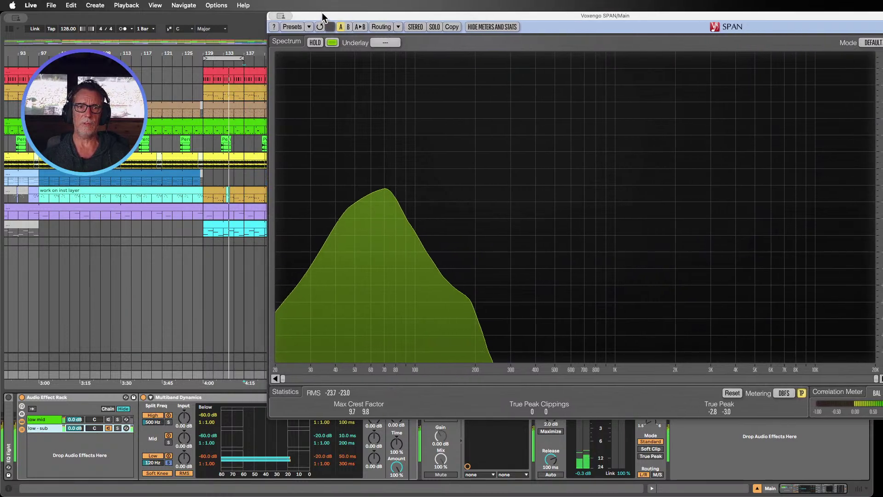
double_click(73, 397)
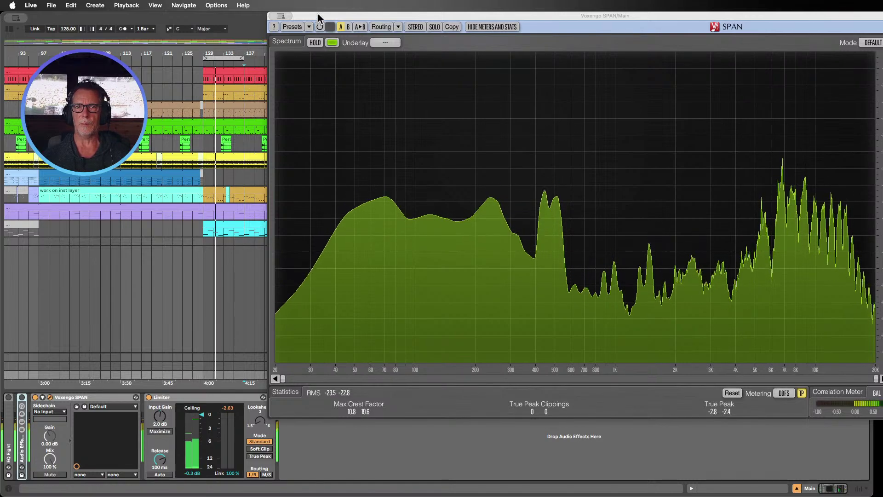
left_click_drag(321, 15, 112, 5)
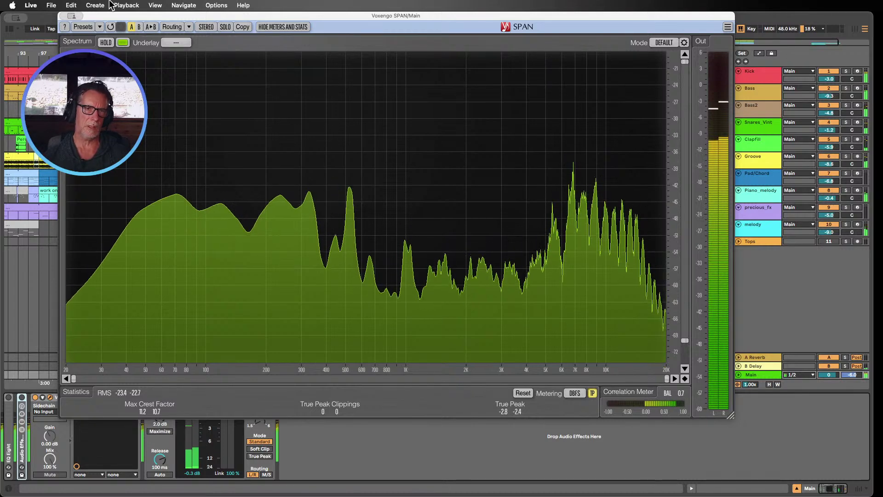
- Load SPAN's Session Bank Mid-Side Stereo preset to compare the mid and side spectra of the mix
left_click(99, 27)
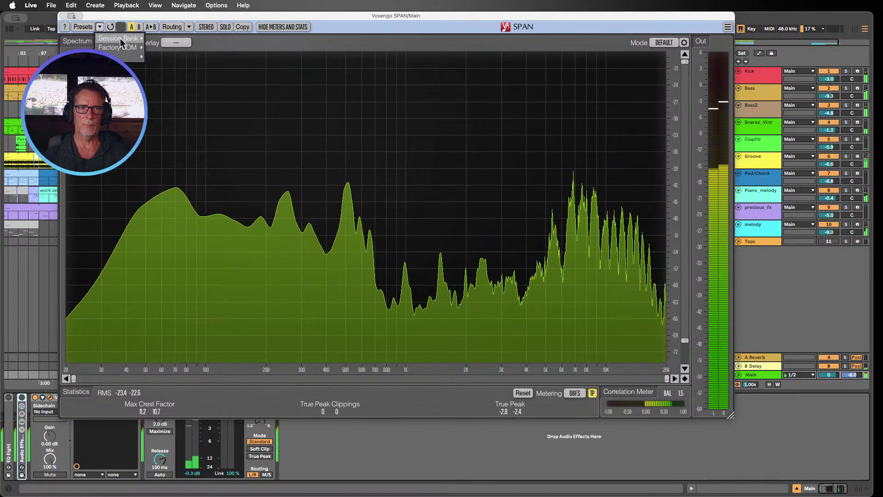
mouse_move(122, 37)
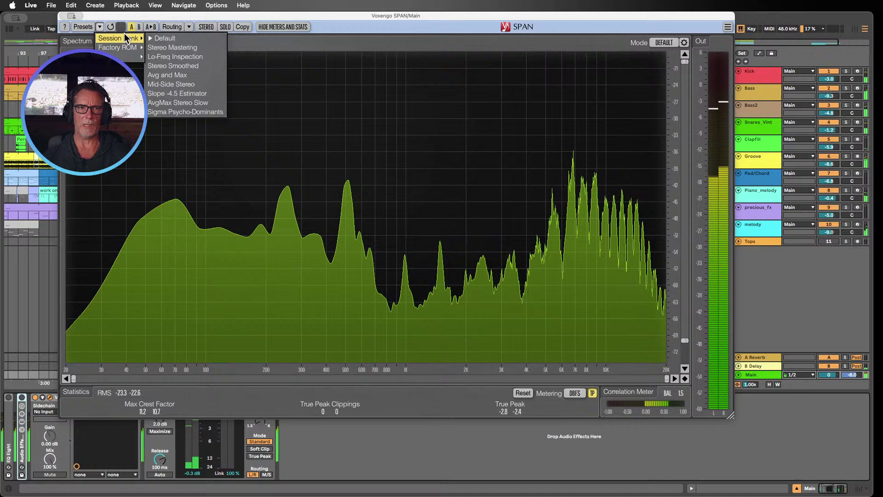
left_click(176, 84)
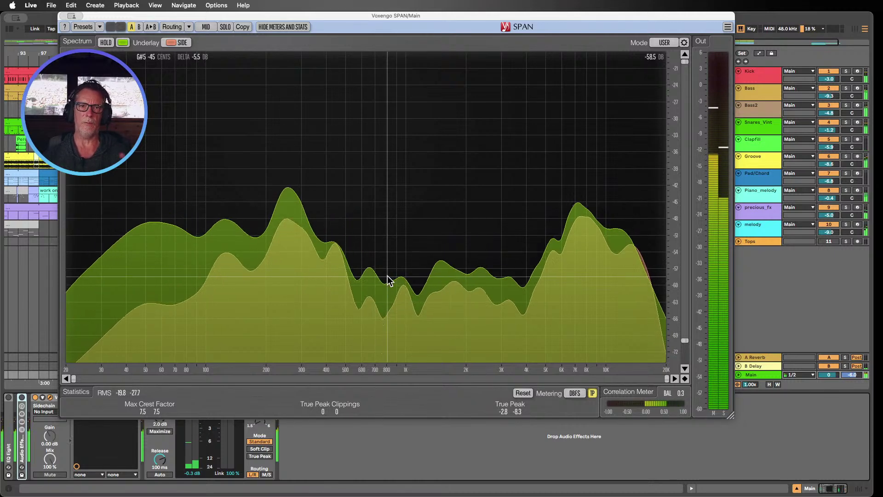
- Stop playback, reload SPAN's Default preset and hide its window
left_click_drag(281, 15, 380, 46)
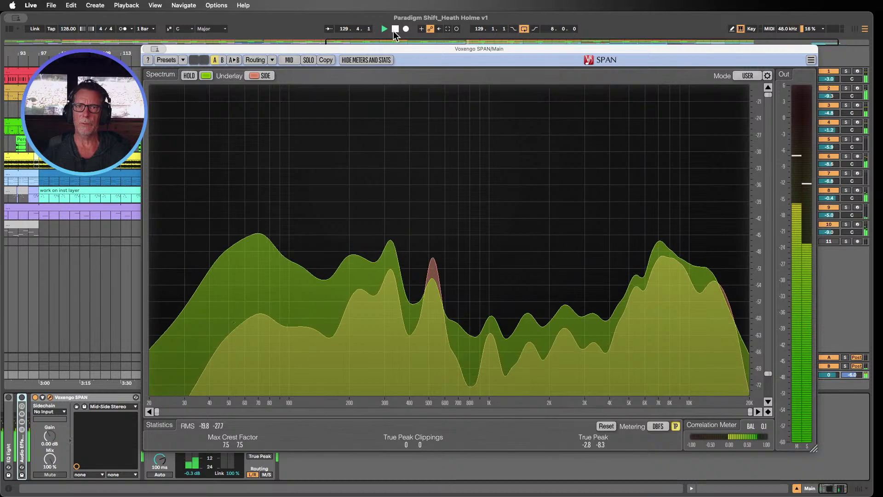
left_click(394, 29)
left_click(183, 60)
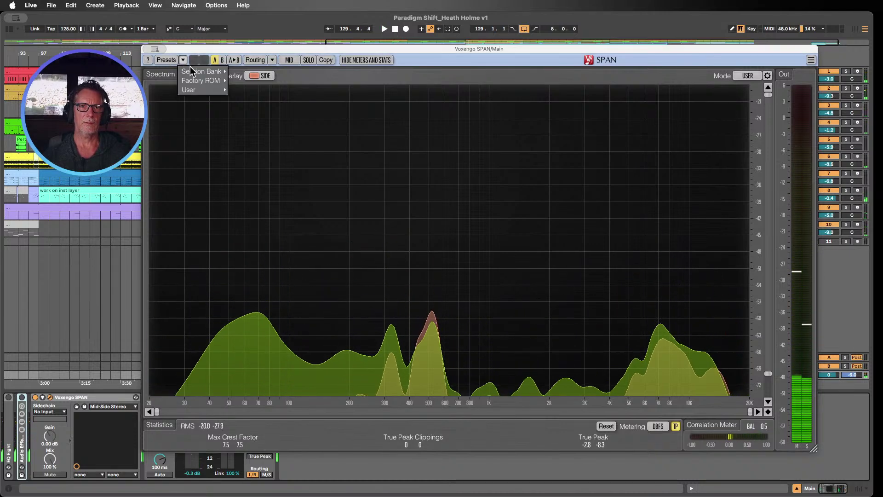
mouse_move(202, 81)
left_click(241, 73)
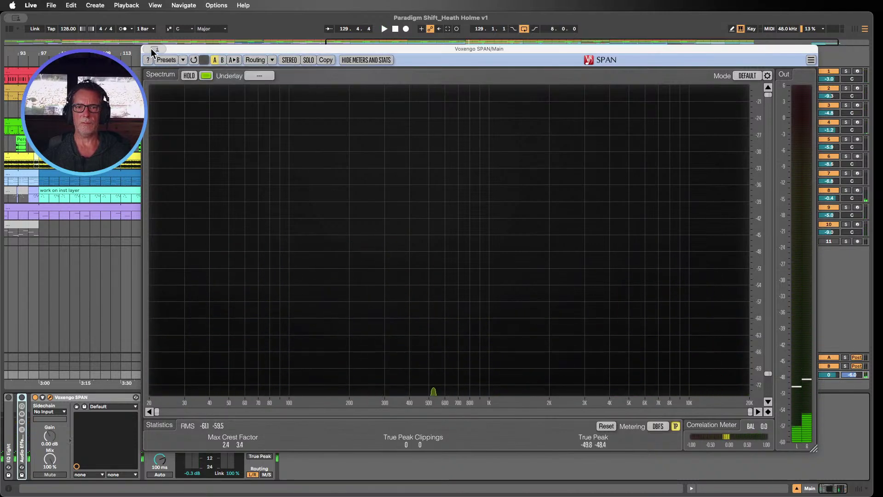
key("super+alt+p")
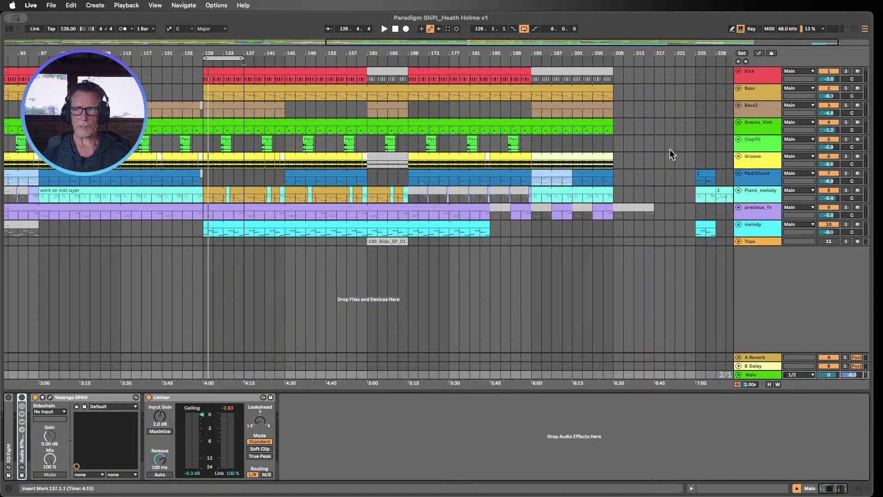
- Move the Bass and Bass2 tracks together to between Groove and Pad/Chord
left_click(768, 94)
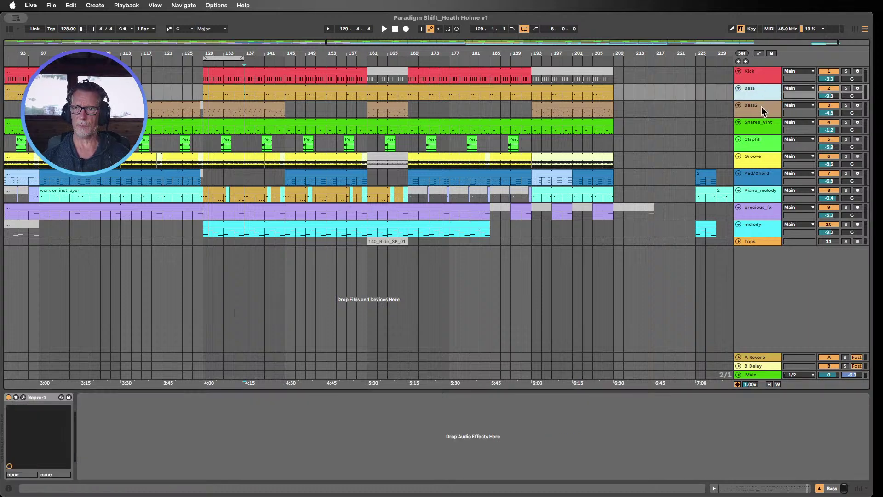
left_click(761, 106)
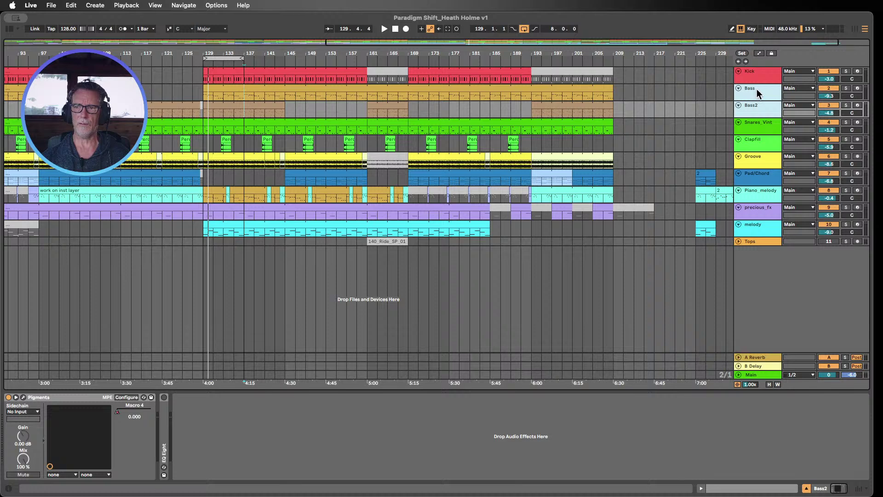
left_click_drag(757, 89, 750, 168)
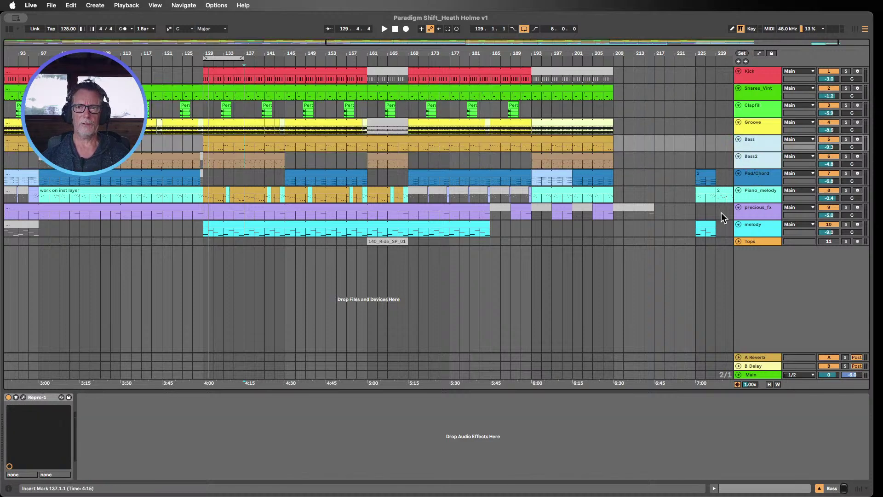
- Move the Bass, Bass2, Pad/Chord and Piano_melody tracks below precious_fx, and place the Kick track directly above Bass
left_click(763, 197)
left_click(759, 211)
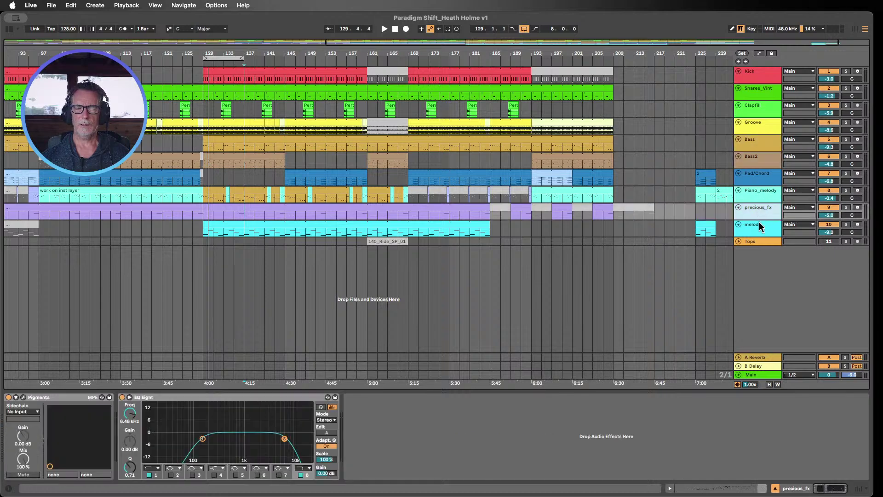
left_click(758, 225)
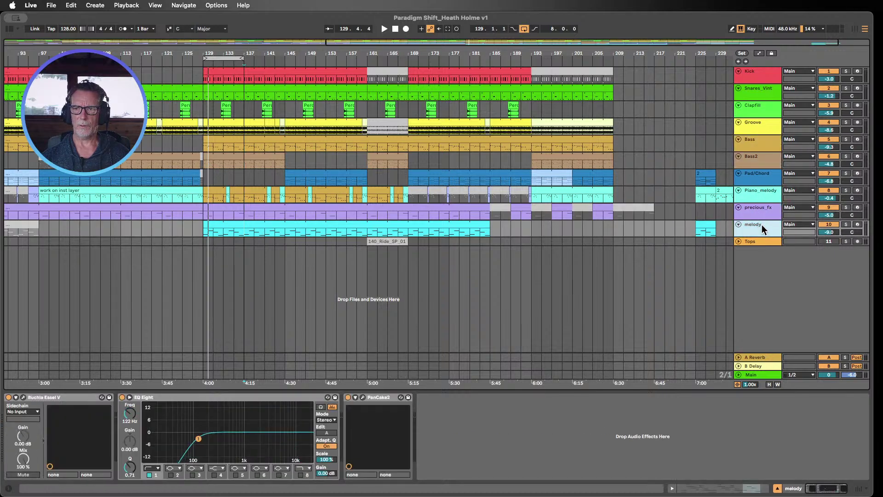
left_click(758, 140)
left_click(757, 188, "shift")
left_click_drag(753, 157, 753, 214)
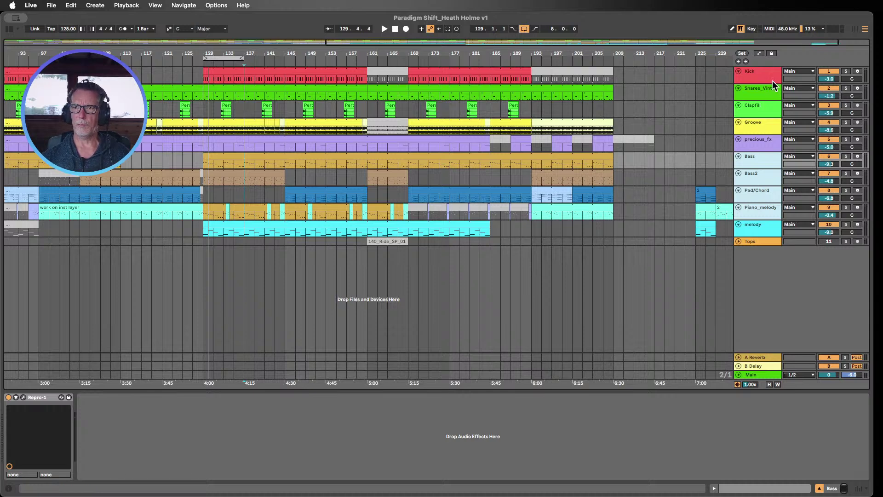
left_click_drag(768, 74, 756, 145)
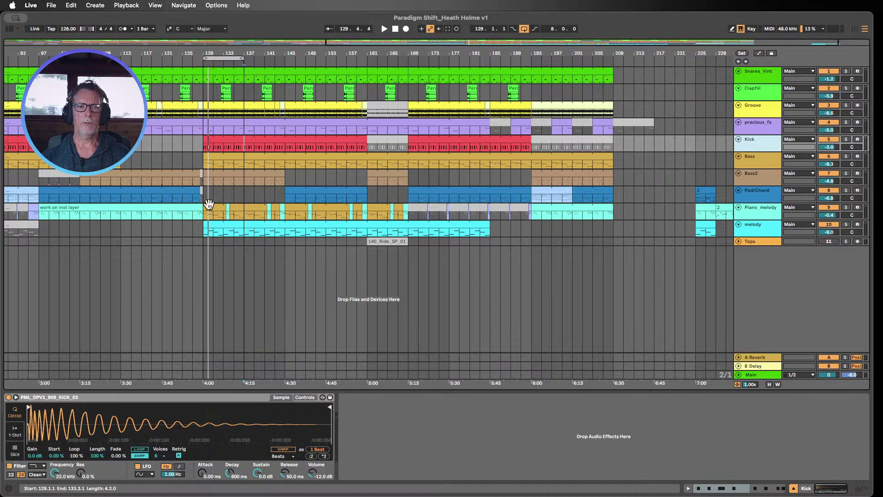
- Consolidate the Piano_melody clips from bar 129 to bar 137 into one clip and colour it magenta
left_click(204, 217)
left_click_drag(205, 217, 240, 216)
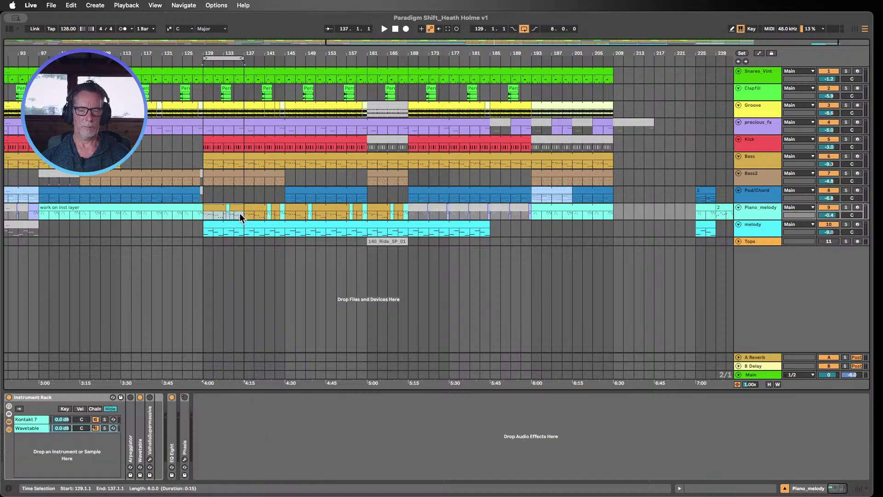
key("super+c")
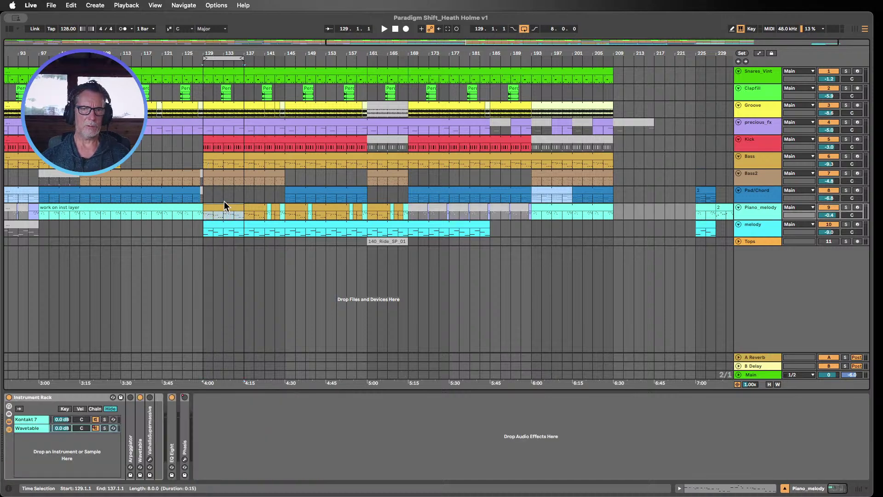
right_click(227, 210)
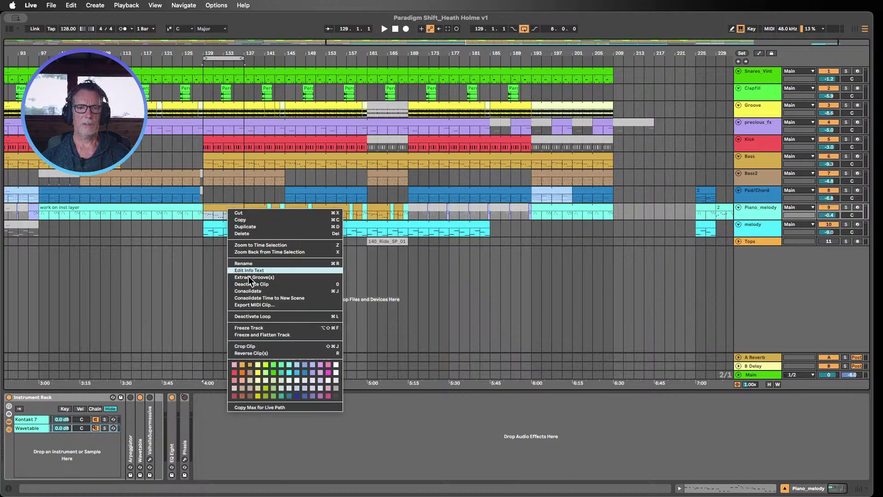
left_click(328, 372)
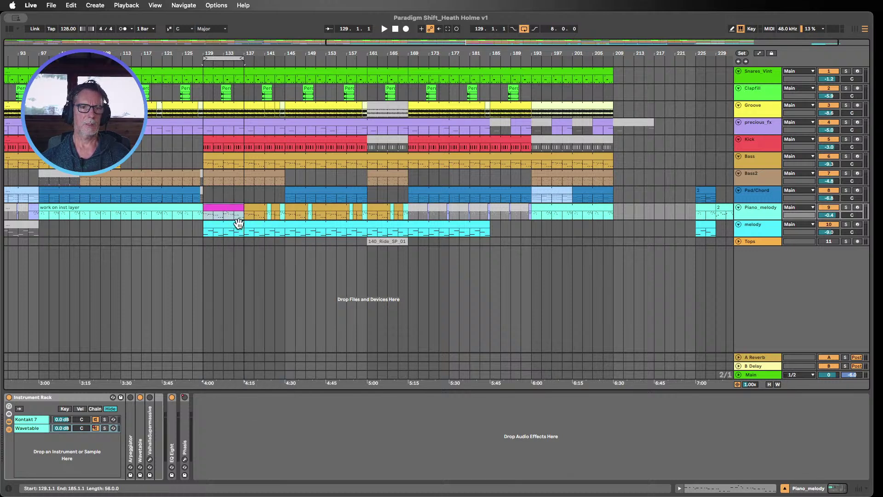
- Colour the Bass2 clip starting at bar 129 dark yellow
left_click_drag(203, 178, 231, 183)
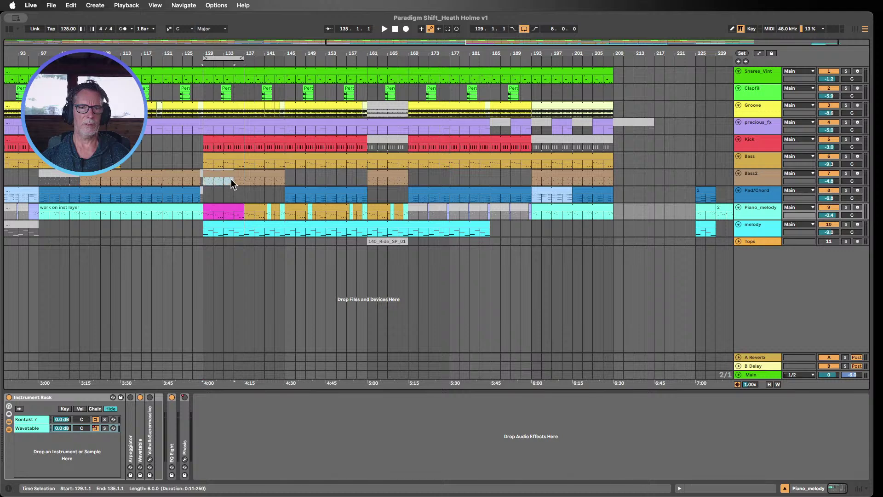
right_click(235, 175)
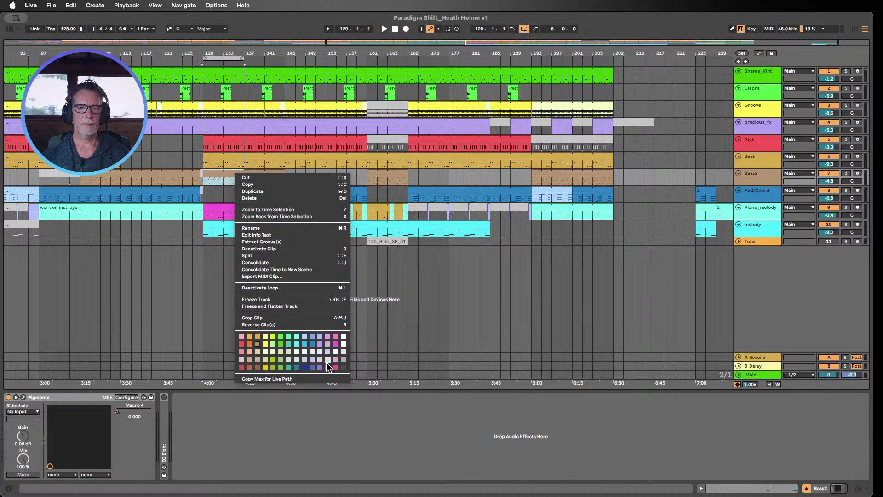
left_click(265, 367)
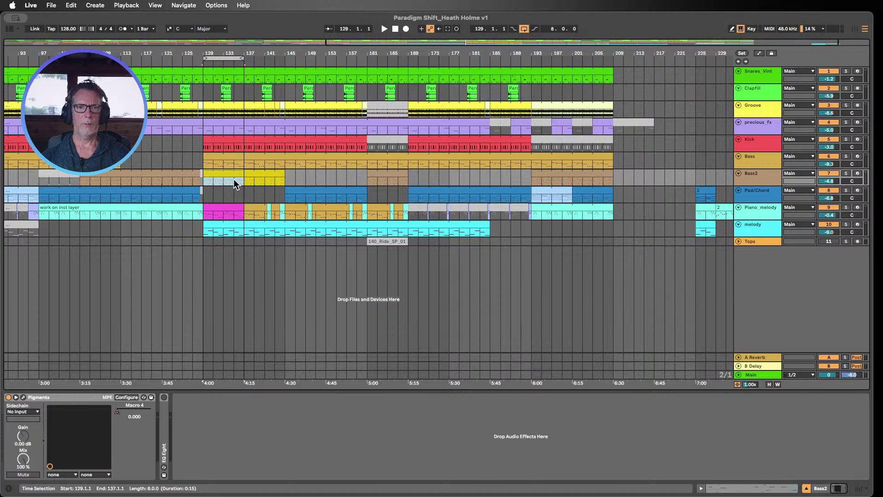
- Consolidate bars 129 to 137 of the Bass track into a separate clip and colour it brown
left_click(223, 161)
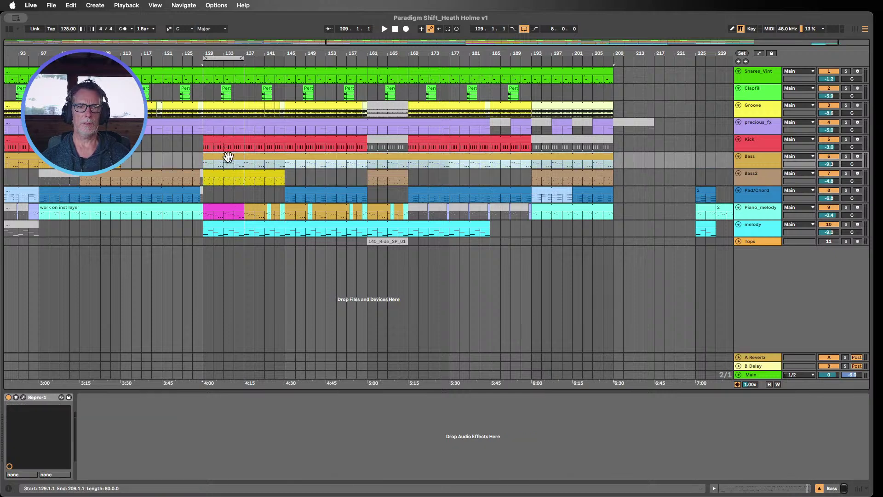
left_click(242, 165)
left_click_drag(239, 162, 203, 156)
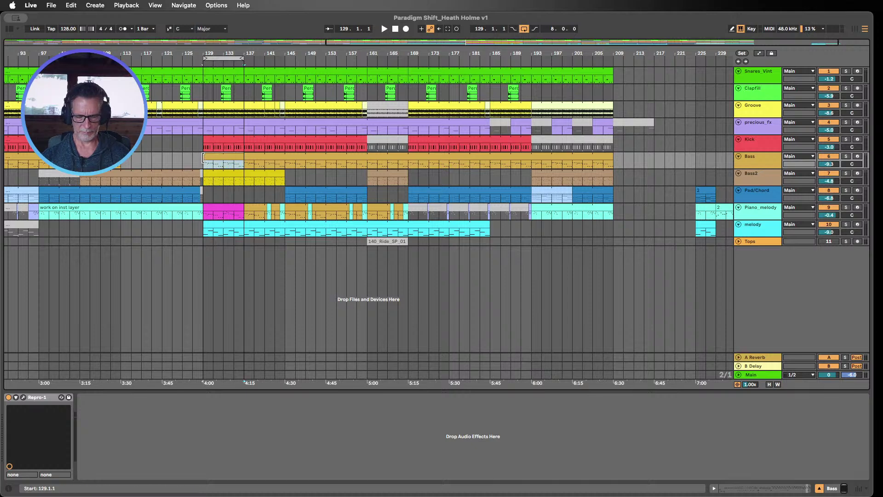
key("super+c")
right_click(223, 161)
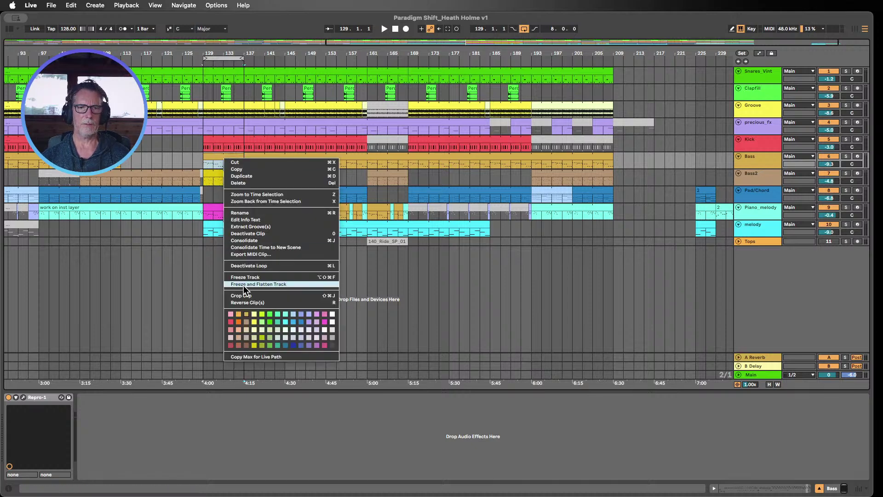
left_click(244, 321)
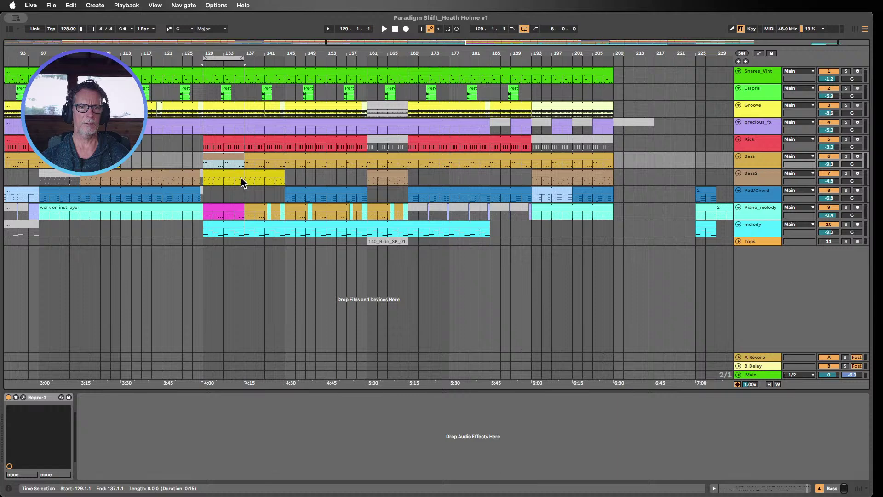
- Colour the Bass2 clip starting at bar 129 lime green
left_click_drag(241, 178, 203, 177)
right_click(207, 176)
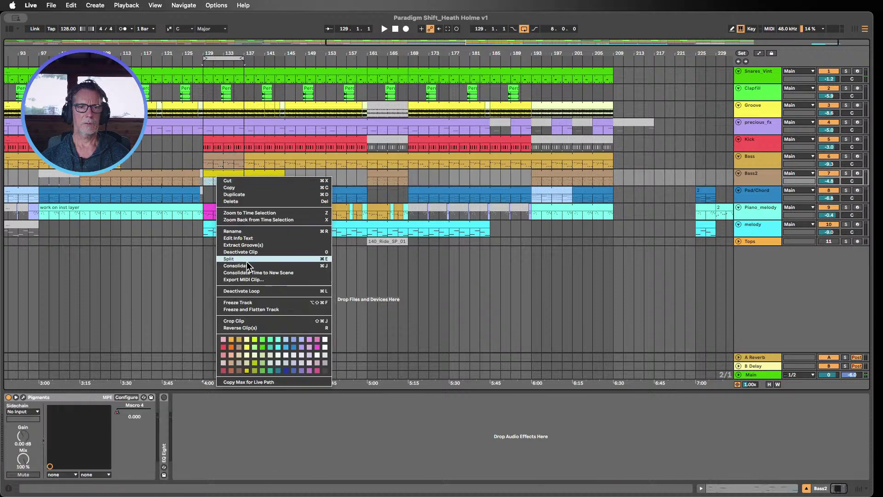
left_click(252, 345)
left_click(246, 187)
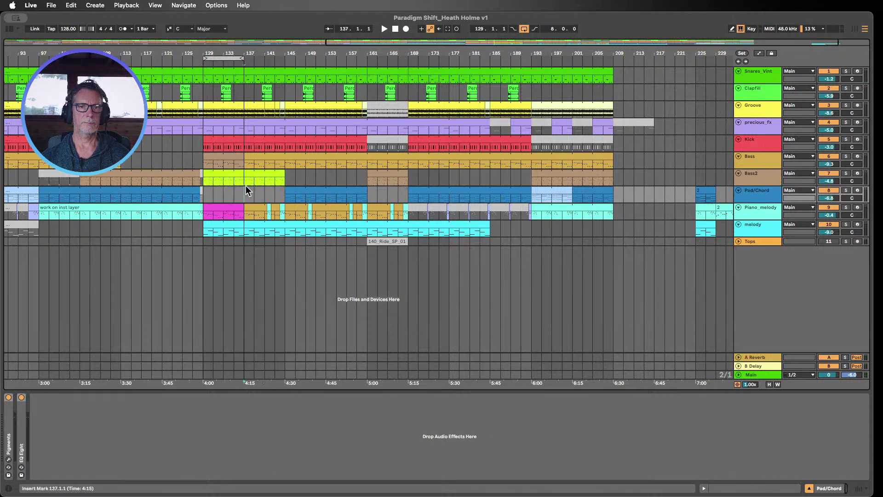
left_click(241, 162)
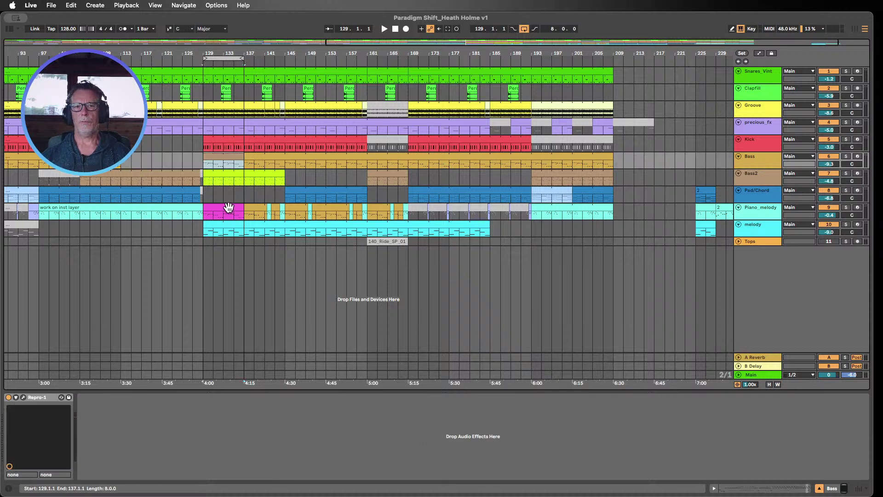
- Select bars 129 to 137 of the melody track and open its clip in a full-height note editor
left_click(242, 235)
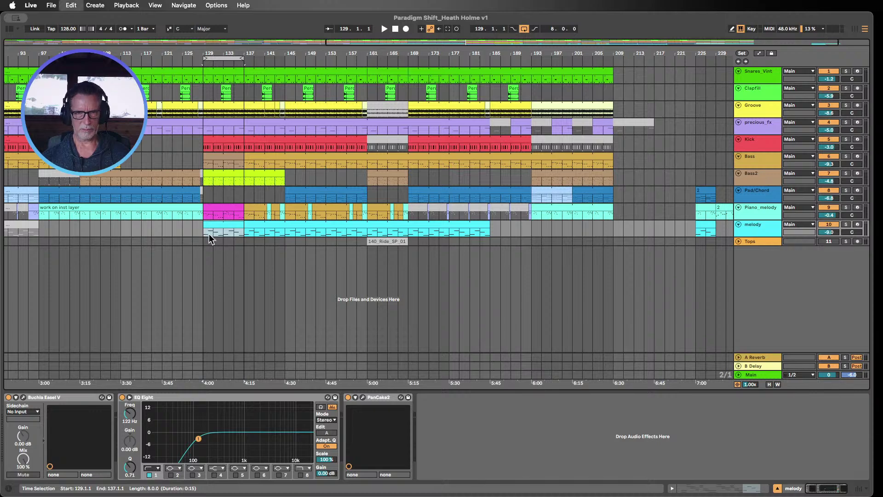
double_click(229, 225)
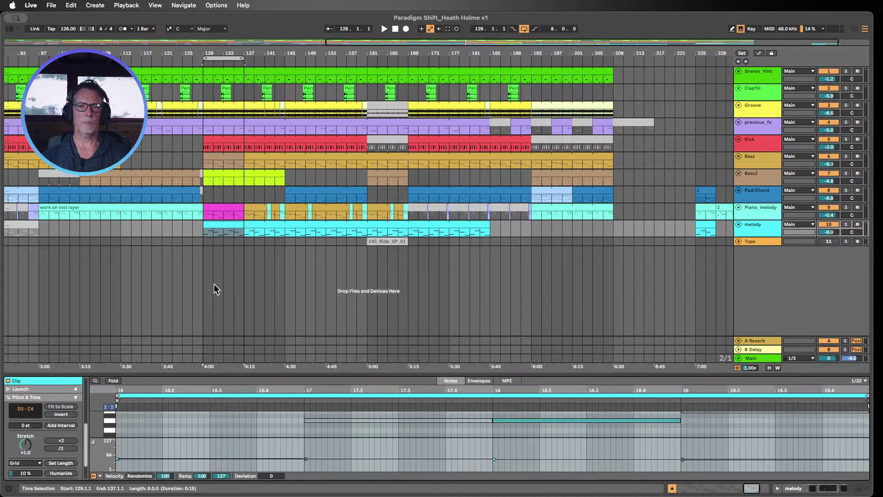
left_click_drag(250, 368, 250, 40)
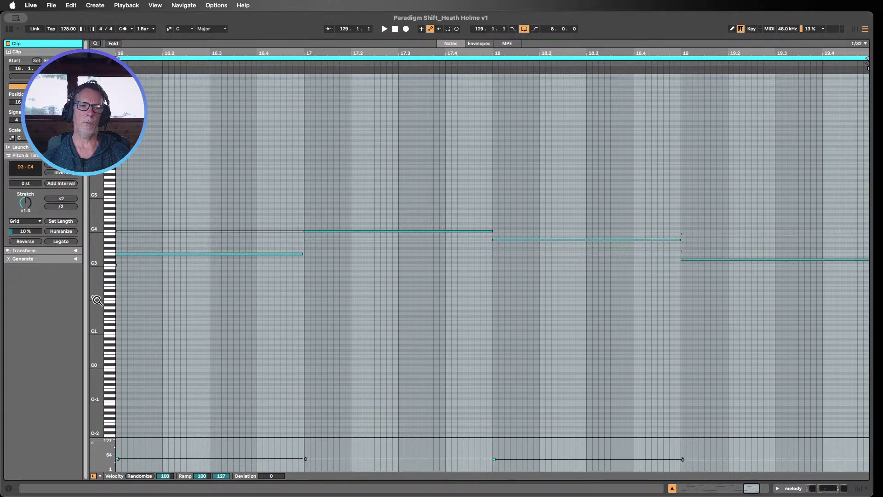
- Examine where the melody clip's notes sit across the keyboard octaves, and close the note editor
mouse_move(102, 297)
left_mouse_down()
mouse_move(131, 292)
mouse_move(102, 299)
left_mouse_up()
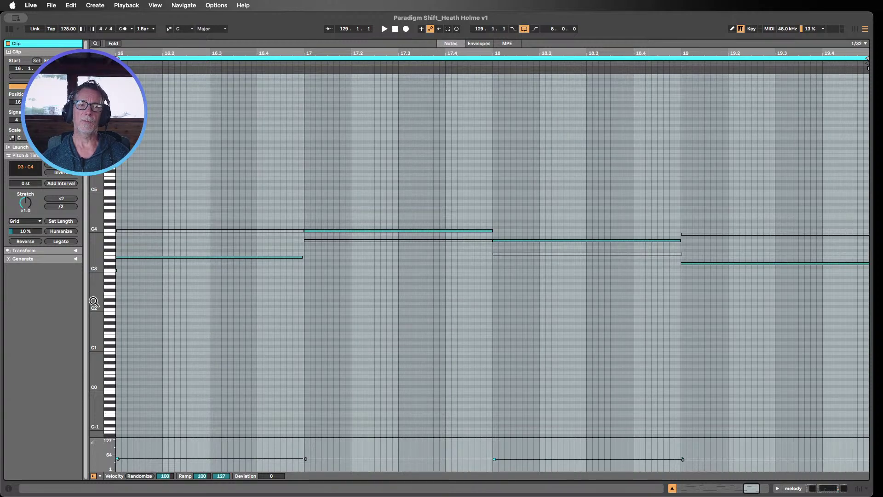
left_click_drag(95, 299, 92, 303)
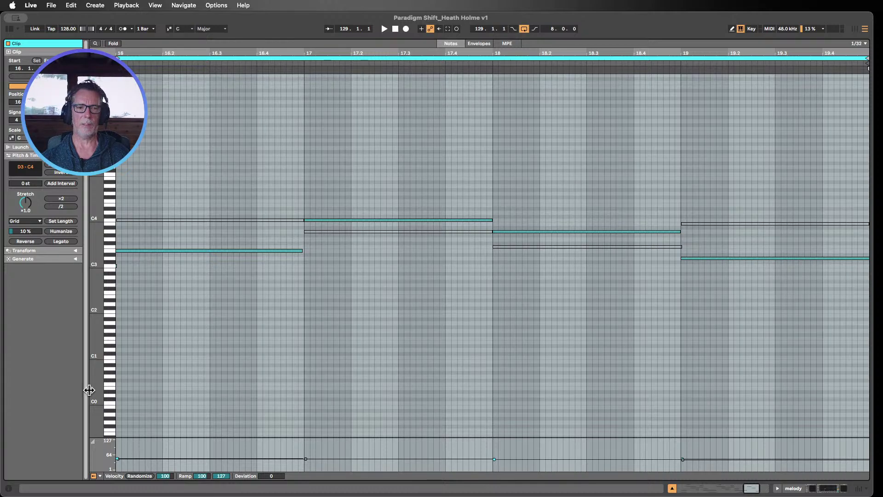
left_click_drag(92, 363, 96, 365)
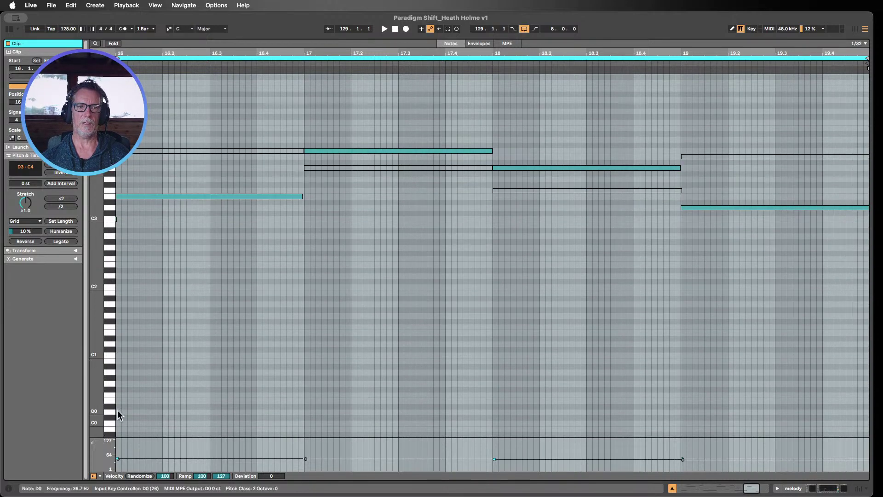
left_click_drag(136, 421, 97, 363)
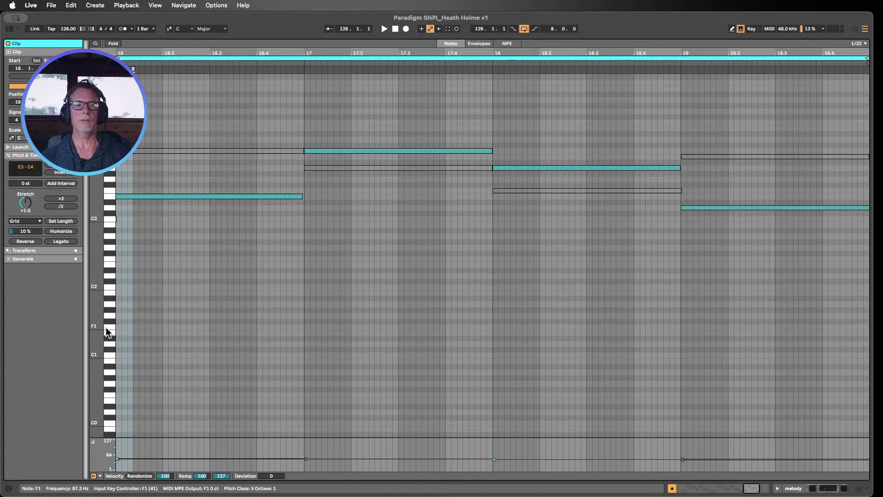
left_click_drag(100, 338, 98, 187)
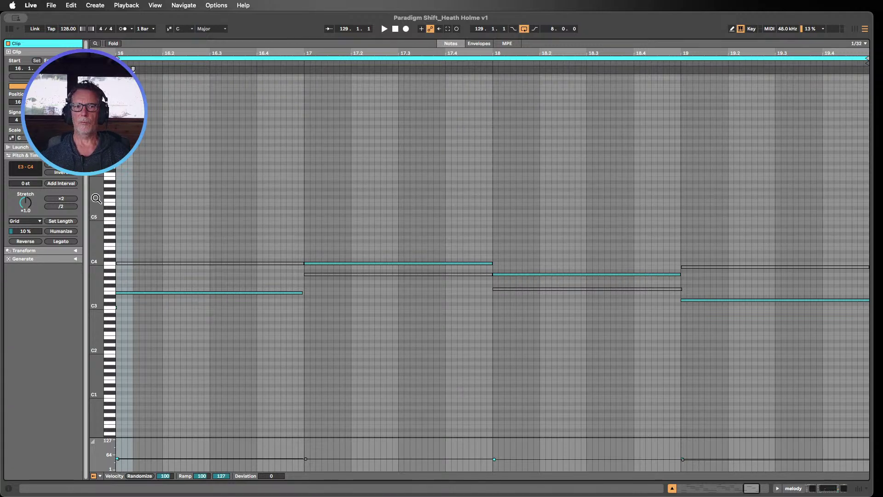
left_click_drag(96, 198, 94, 195)
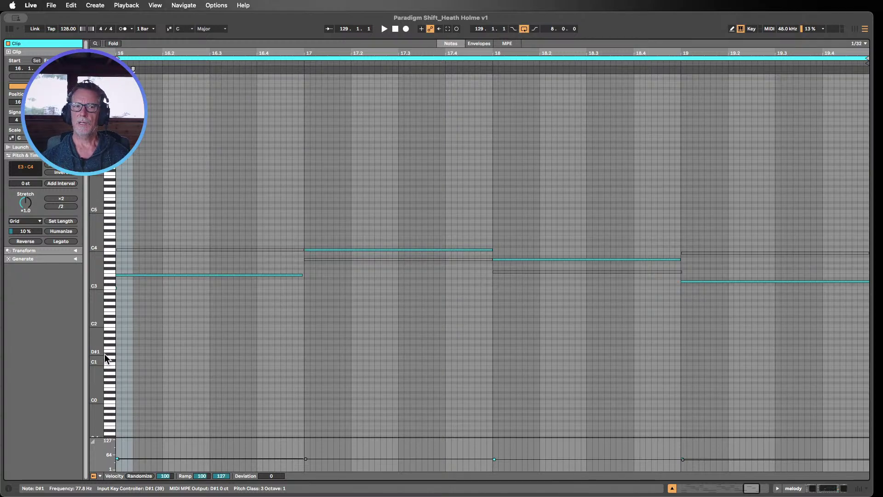
left_click(672, 488)
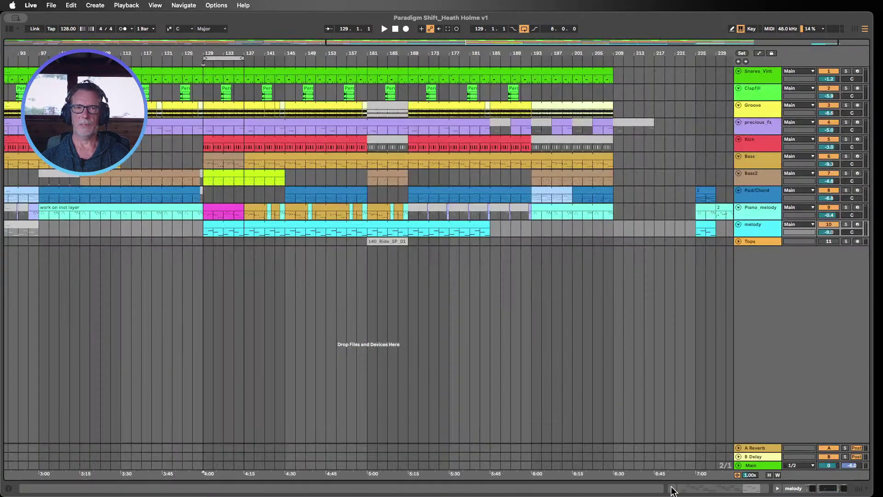
- Insert a MIDI track below Tops and load the Grand Piano.adg instrument onto it
right_click(758, 260)
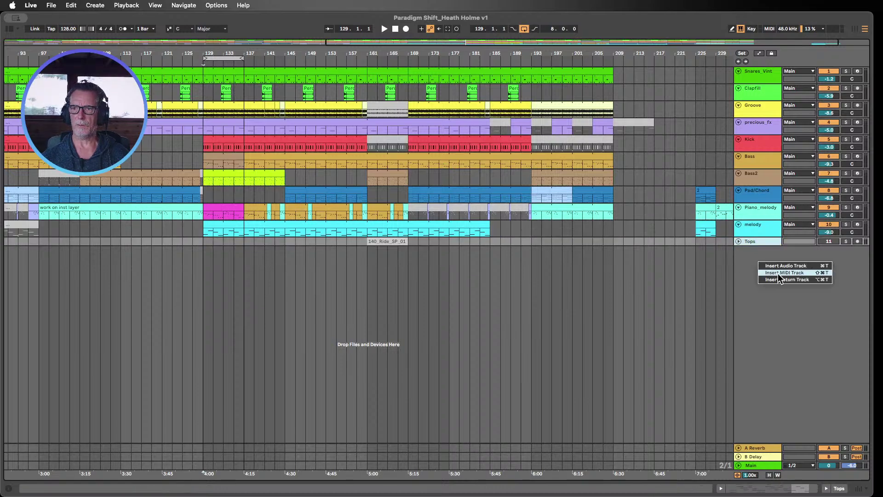
left_click(777, 273)
left_click(9, 29)
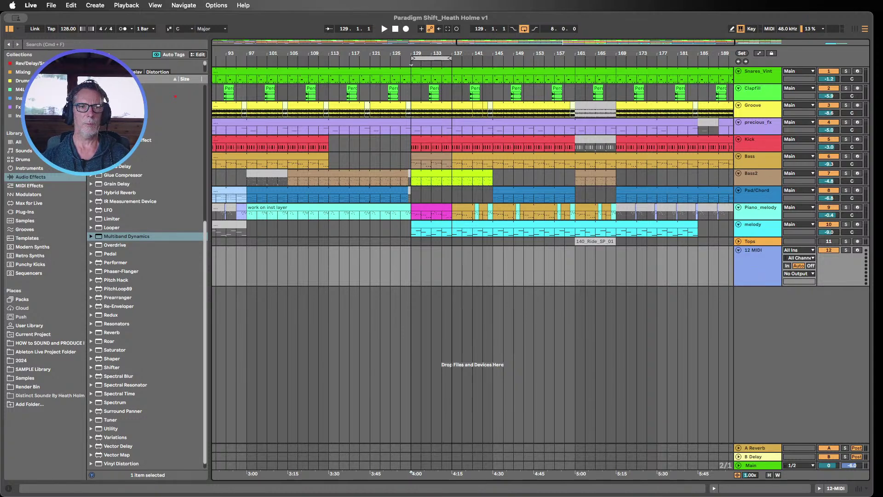
scroll(147, 276, "up", 5)
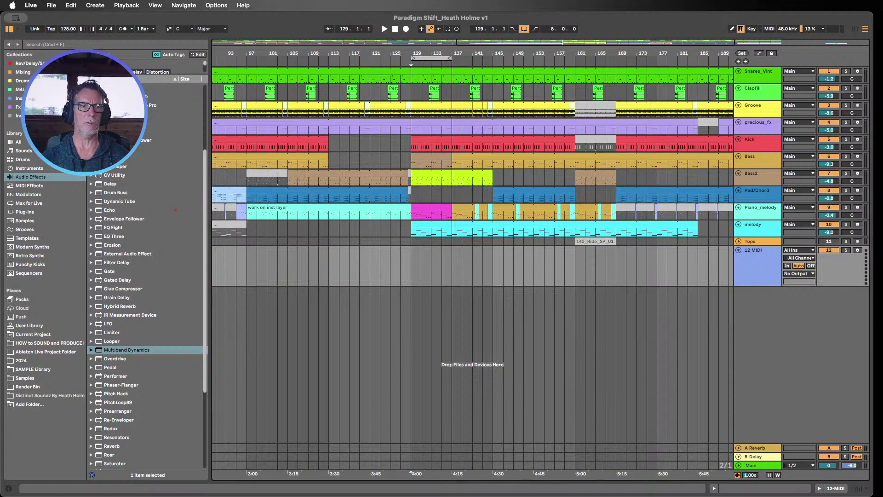
left_click(19, 98)
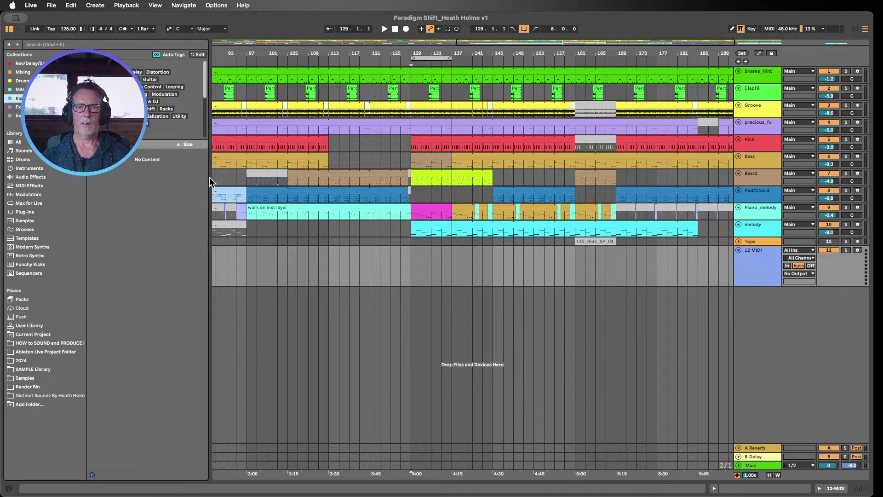
scroll(160, 186, "down", 15)
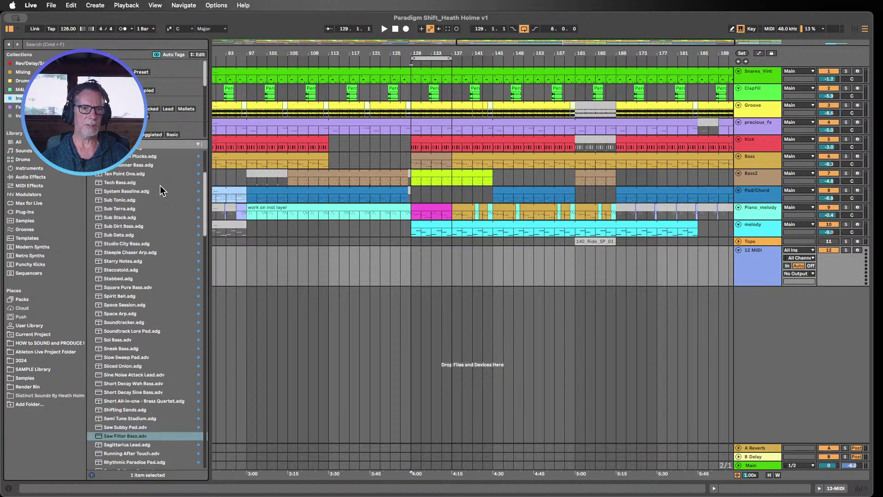
scroll(160, 189, "down", 20)
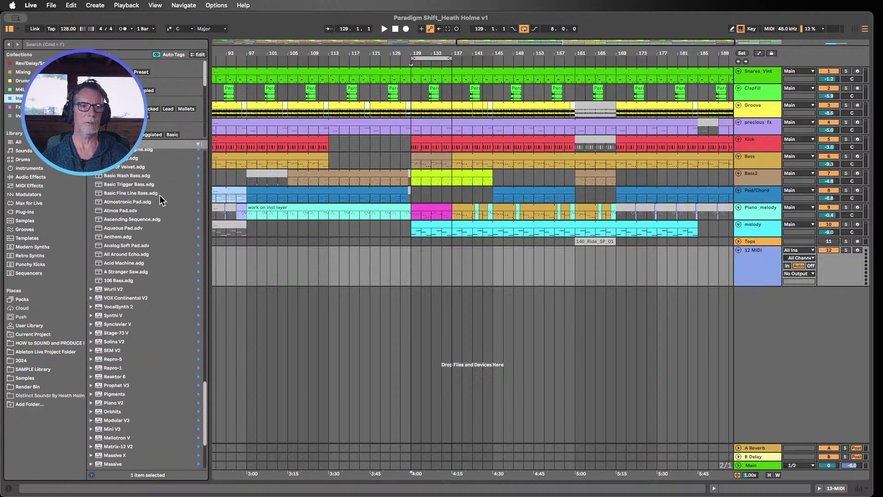
scroll(156, 193, "up", 15)
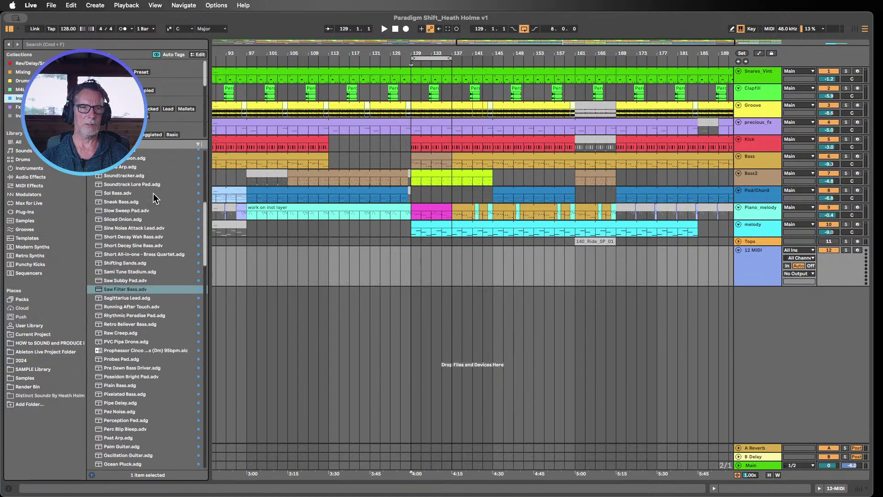
scroll(154, 194, "down", 15)
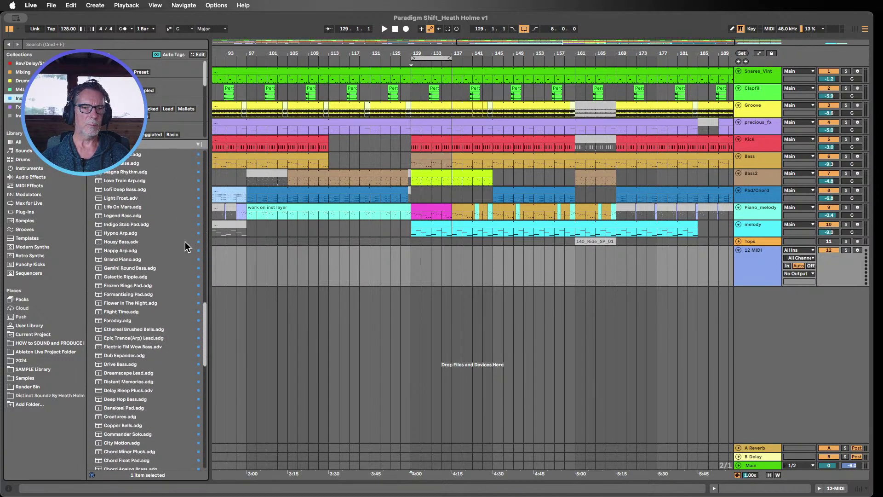
left_click_drag(119, 260, 756, 271)
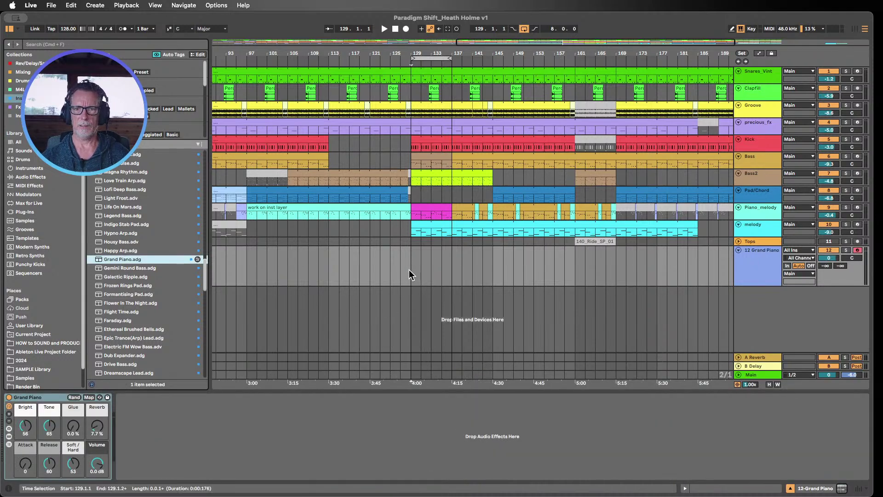
- Solo the Grand Piano track and create an empty eight-bar MIDI clip on it from bar 129
left_click(846, 250)
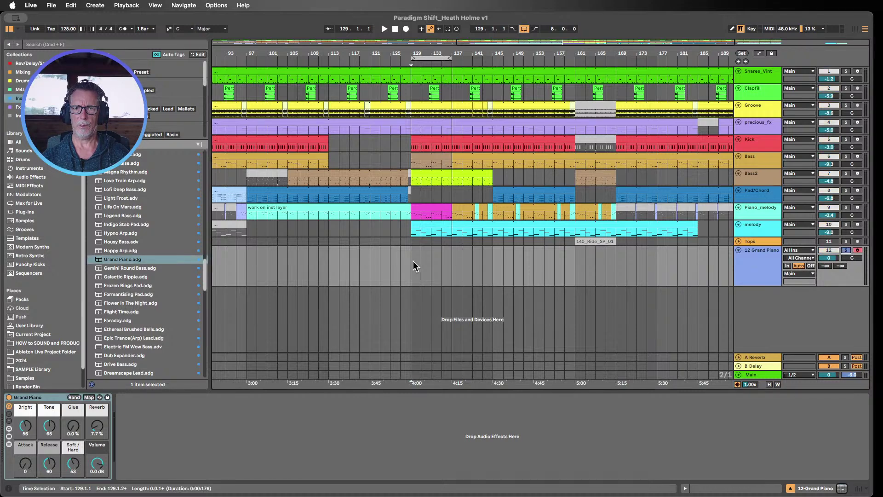
left_click_drag(413, 261, 427, 263)
key("shift+super+m")
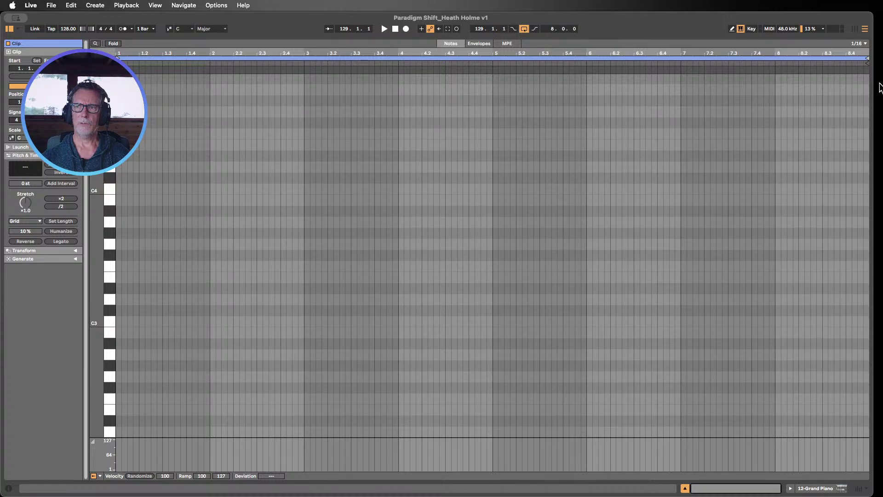
- Shorten the empty clip's loop to bar 1 and draw a sixteenth-note C4 at its start
left_click_drag(866, 58, 209, 67)
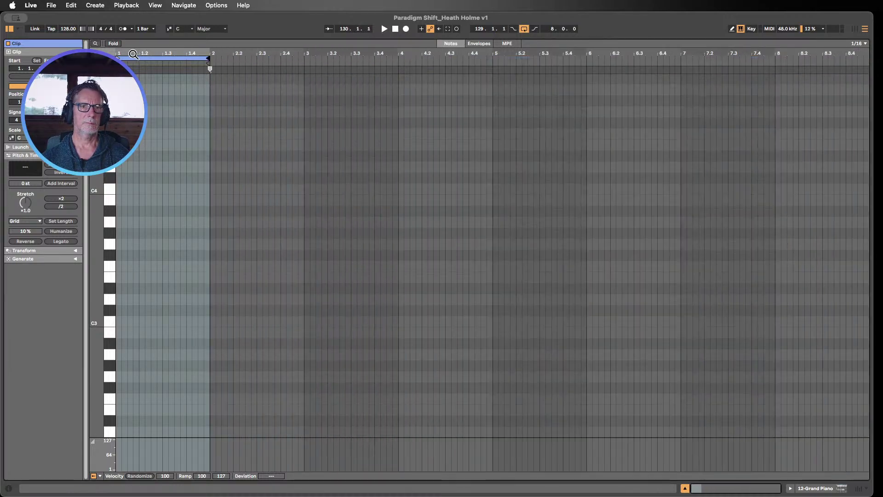
double_click(133, 54)
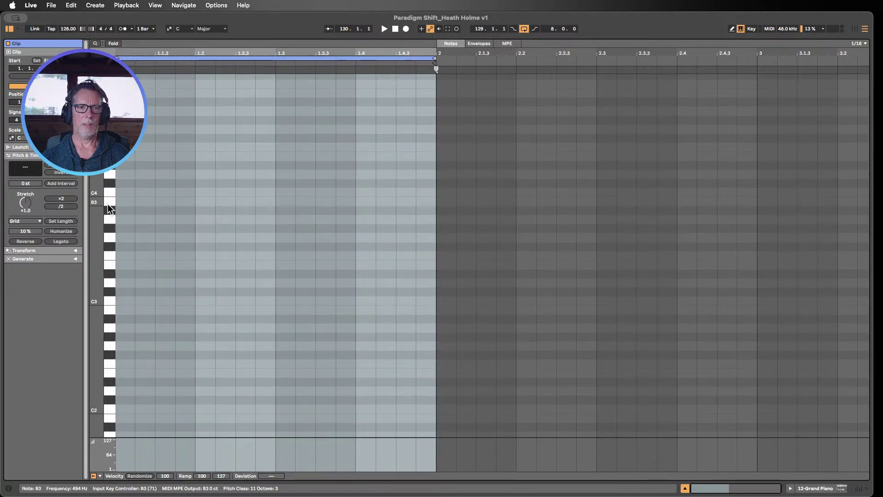
key("b")
left_click(128, 192)
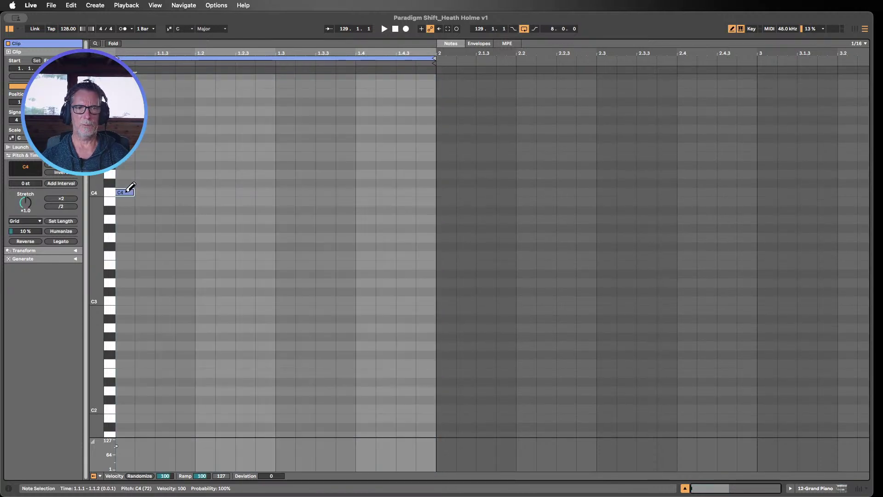
- Start playback and audition the piano note while raising it by semitones from C4 to C6
left_click(383, 28)
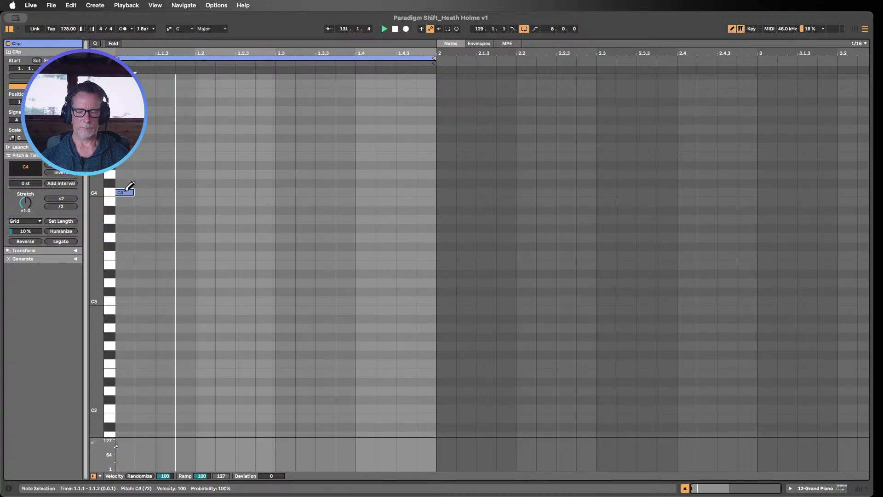
key("Up")
key("Up")
key("Up")
key("Up")
key("Up")
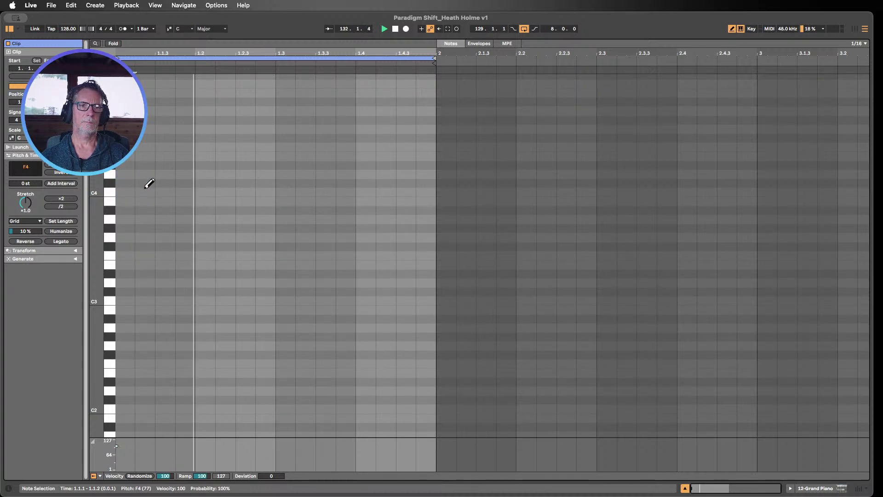
key("Up")
key("Up")
key("Up")
key("Up")
key("Up")
key("Up")
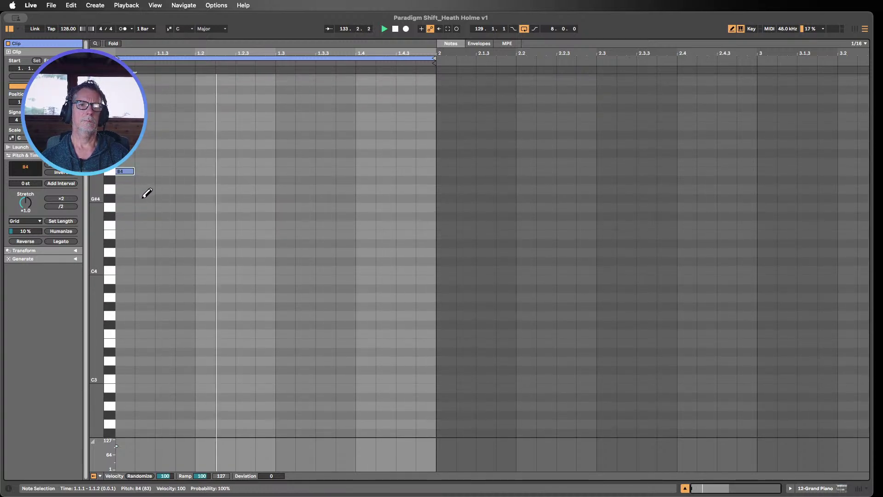
key("Up")
key("Up")
key("Up")
key("Up")
key("Up")
key("Up")
key("Up")
key("Up")
key("Up")
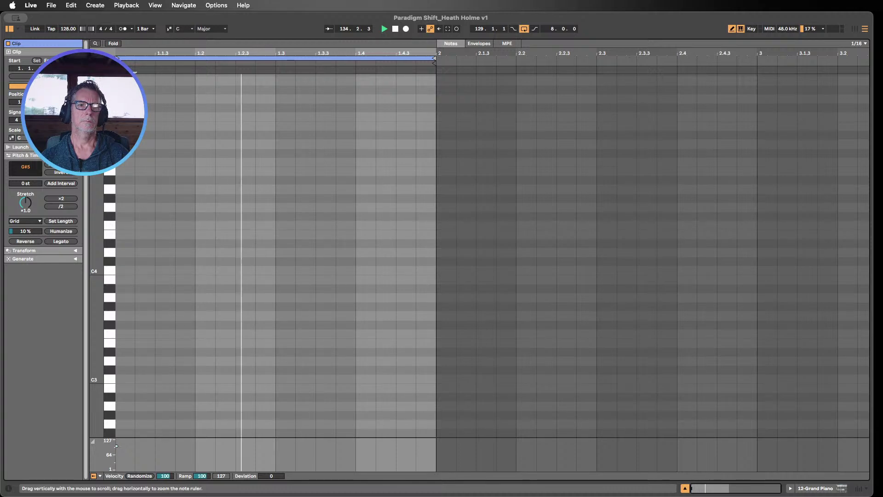
key("Up")
key("Up")
key("Up")
key("Up")
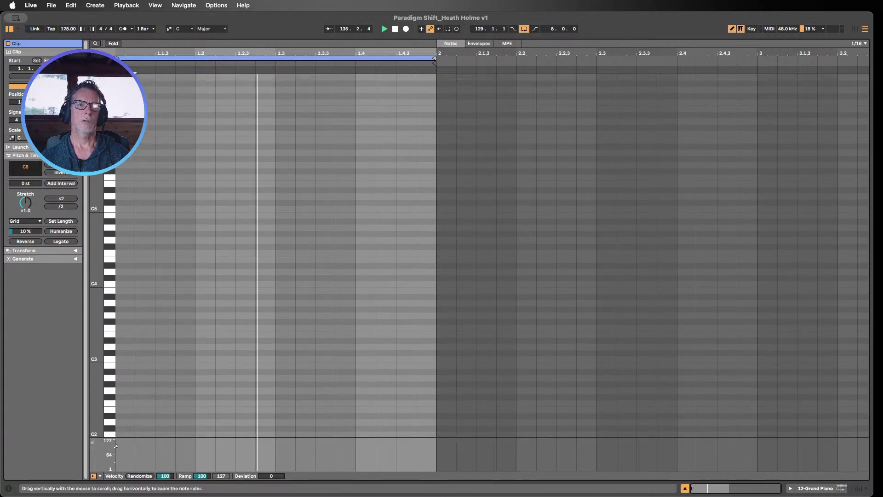
- Raise the piano note by semitones through the next octave to C7
left_click_drag(96, 206, 93, 224)
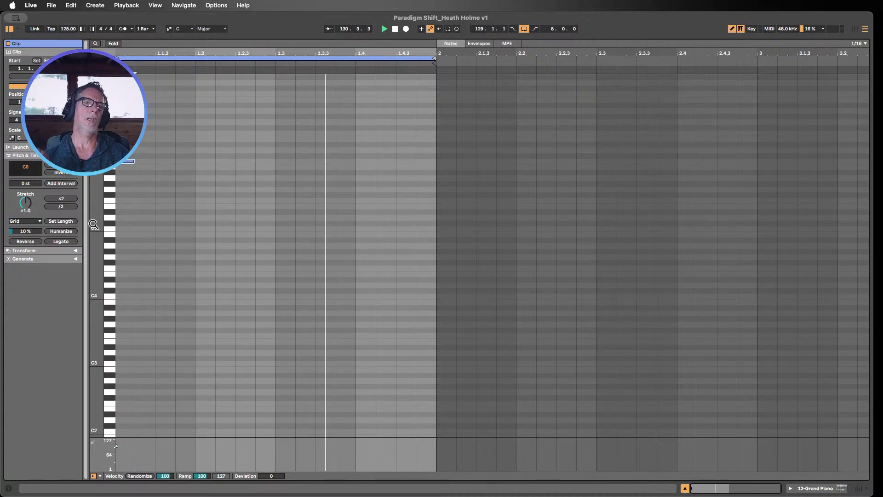
key("Up")
key("Up")
key("Up")
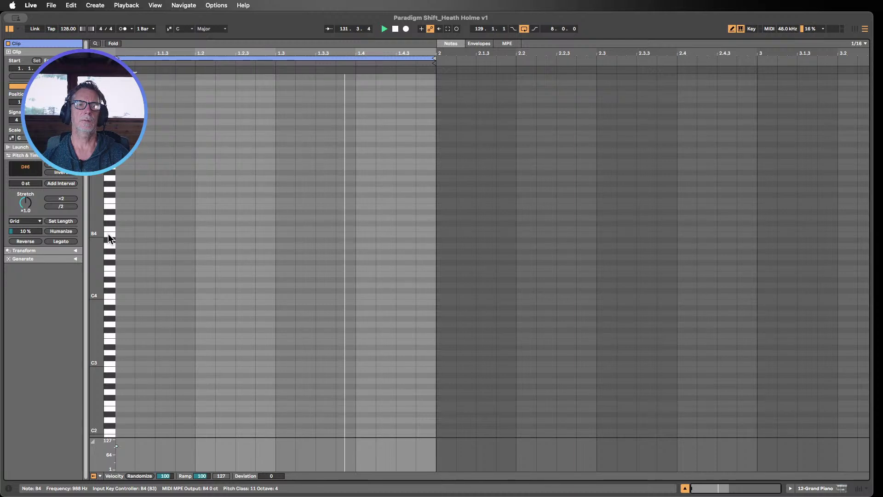
key("Up")
key("Up")
key("Up")
key("Up")
key("Up")
key("Up")
key("Up")
key("Up")
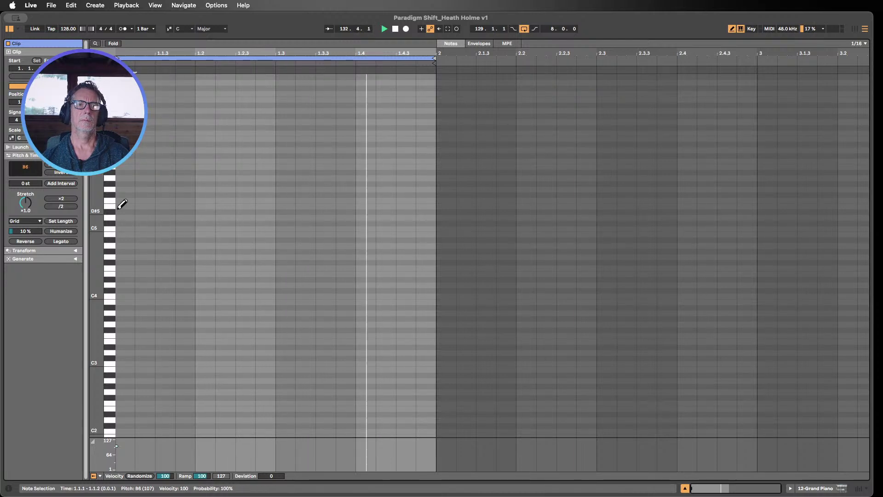
key("Up")
- Audition the piano note above the C7 octave up to F#7, and bring it back down to C7
left_click_drag(110, 204, 100, 207)
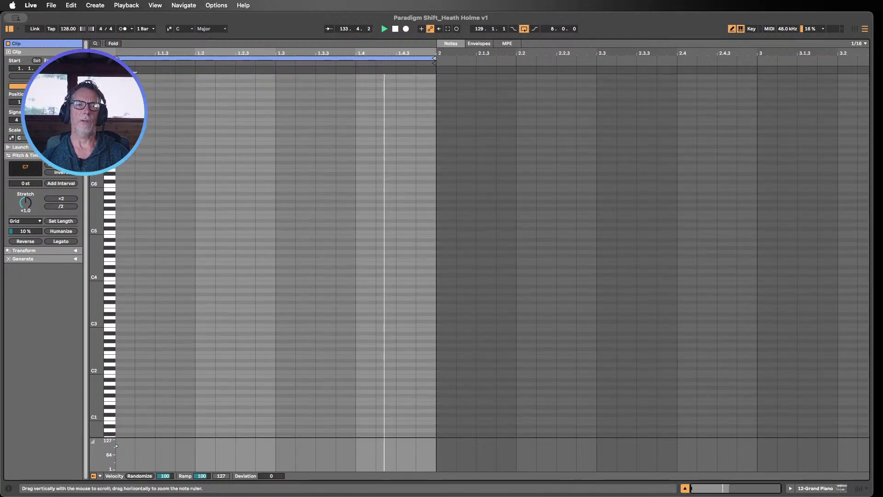
key("Up")
key("Up")
key("Up")
key("Up")
key("Up")
key("Up")
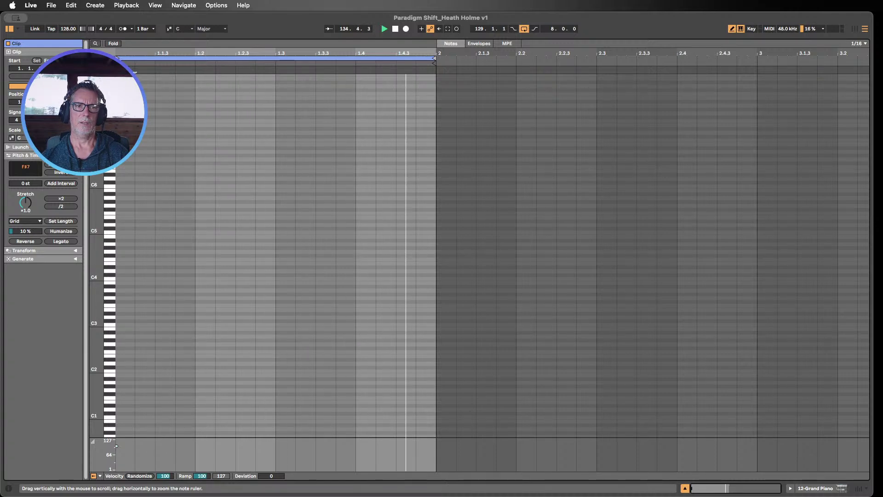
key("Down")
key("Down")
key("Down")
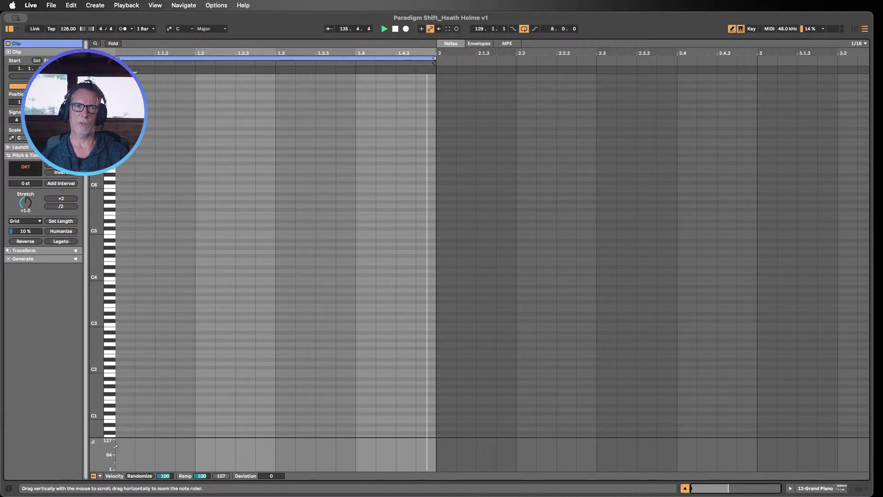
left_click_drag(99, 206, 96, 176)
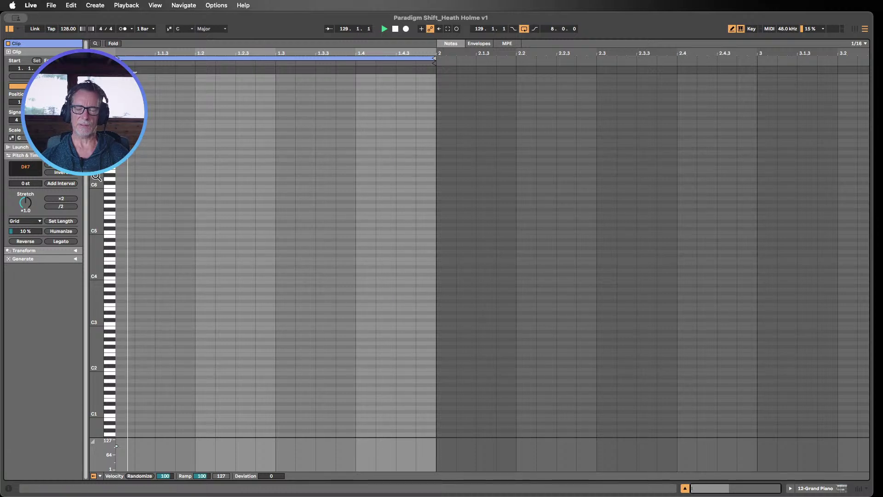
key("Down")
key("Down")
key("Down")
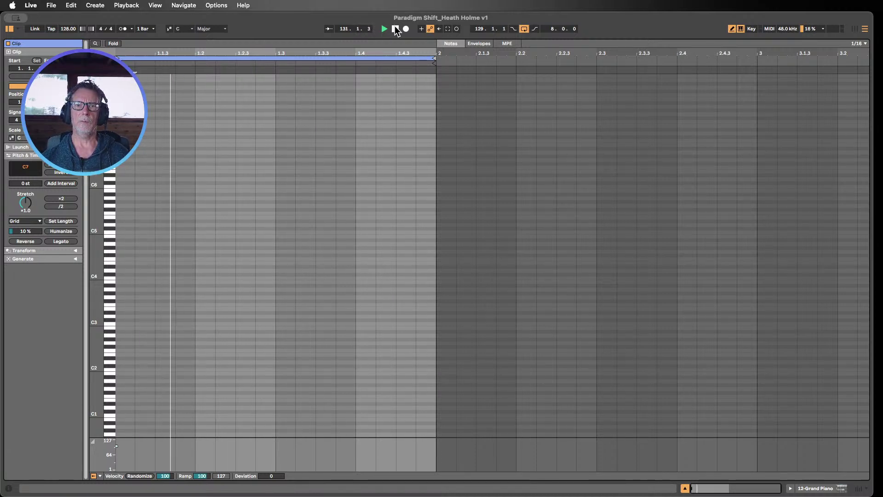
- Stop playback and lower the piano note by semitones to C5
left_click(395, 29)
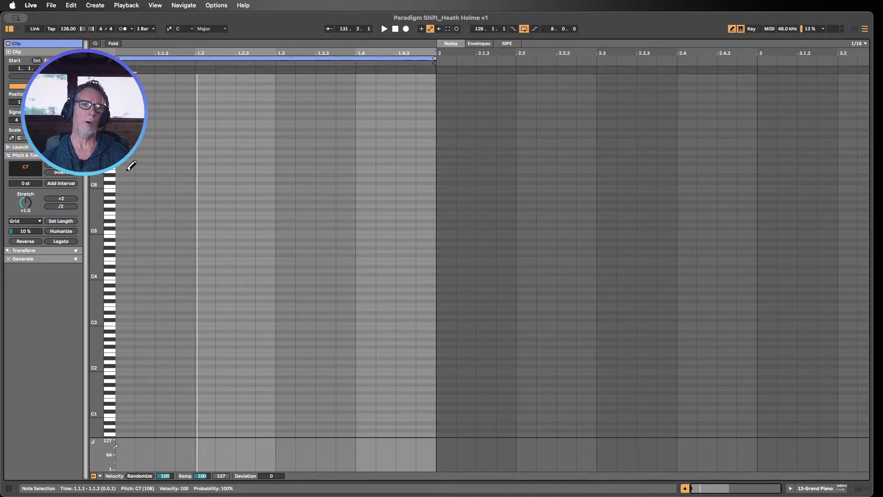
scroll(131, 165, "down", 3)
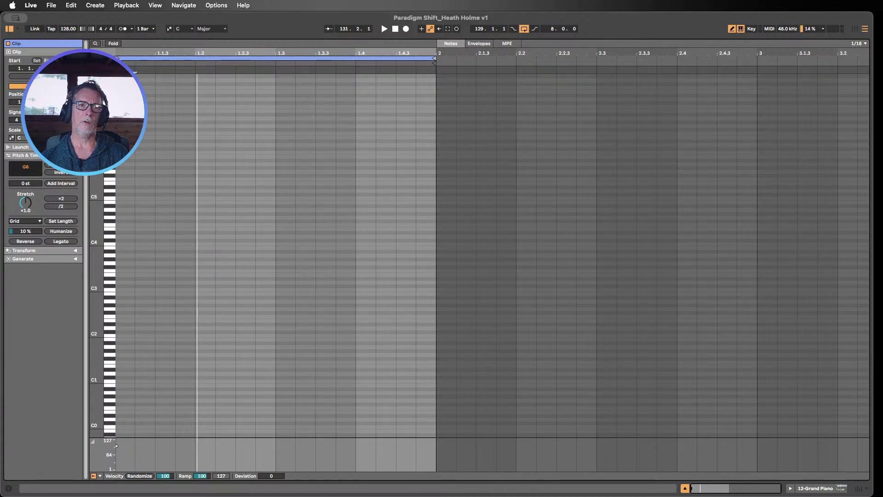
scroll(104, 170, "down", 3)
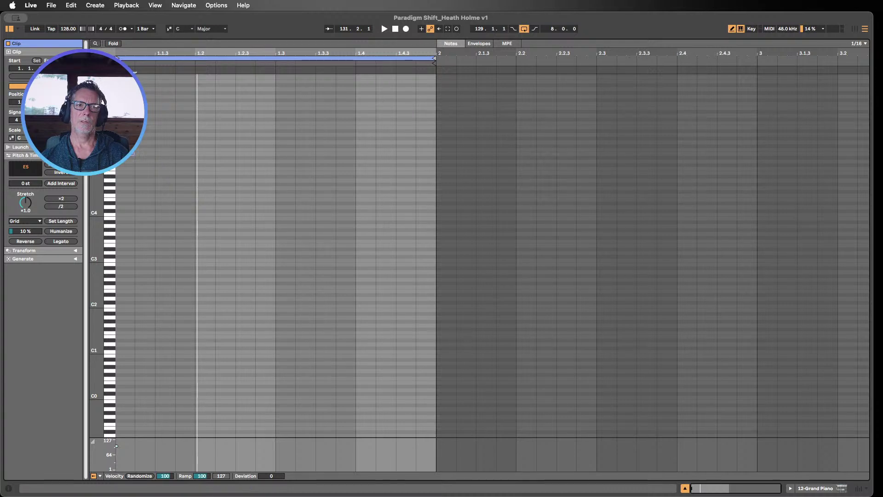
left_click(125, 168)
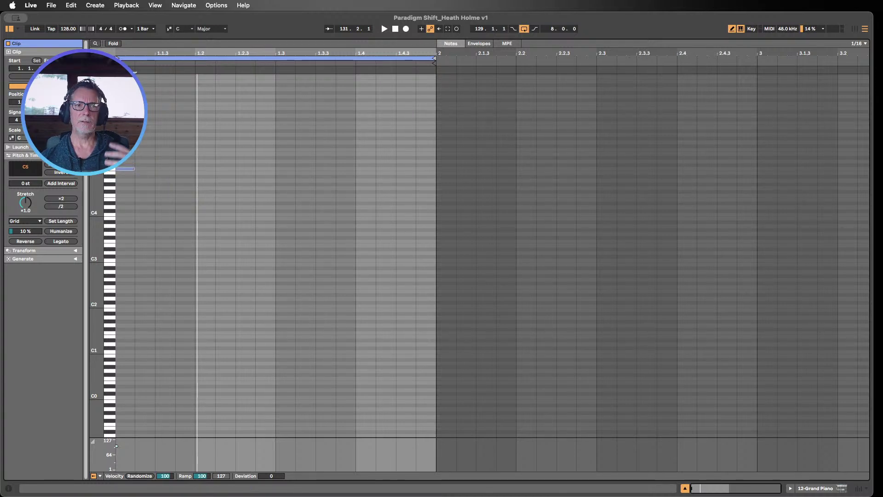
scroll(110, 117, "down", 3)
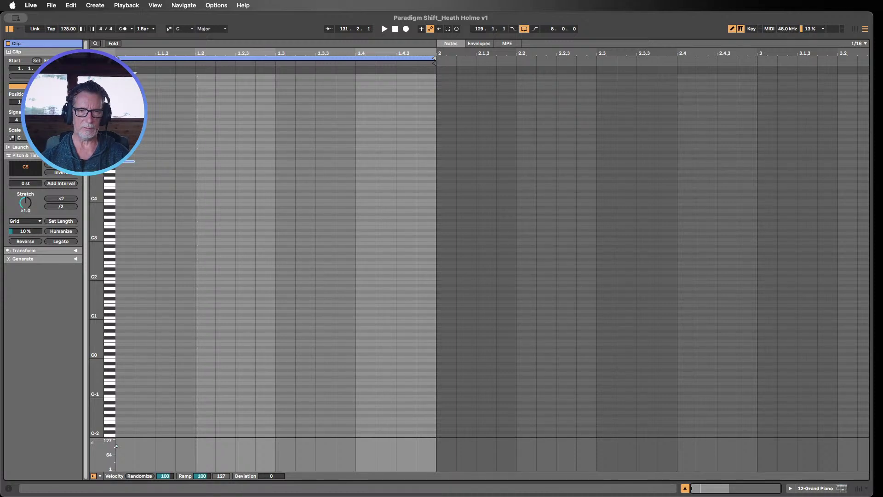
- Lower the piano note by semitones from C5 to B3
key("Down")
key("Down")
key("Down")
key("Down")
key("Down")
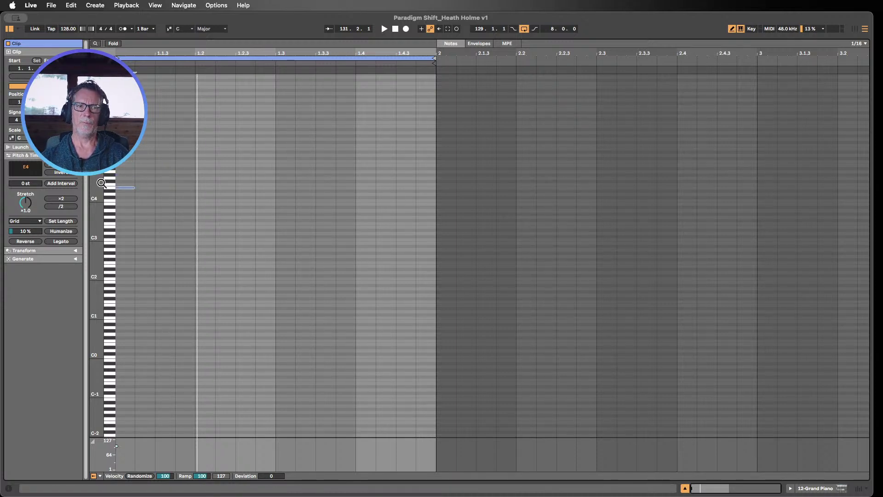
key("Down")
key("Down")
key("Down")
key("Down")
key("Down")
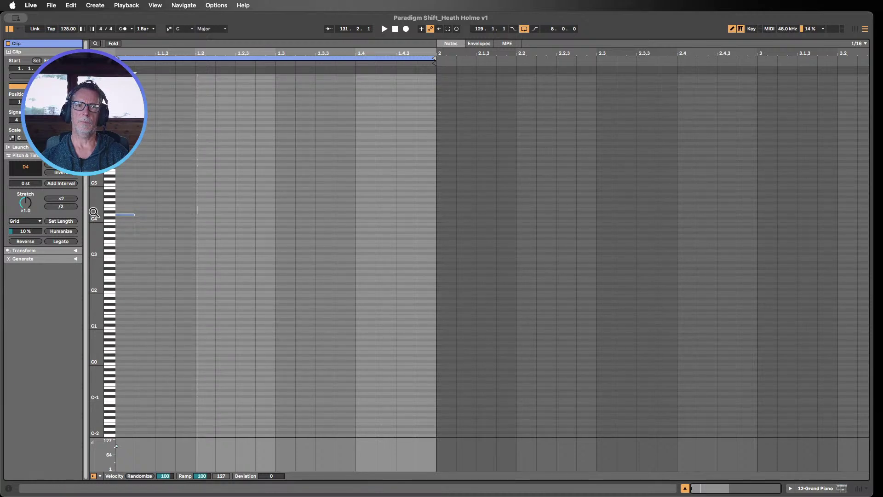
key("Down")
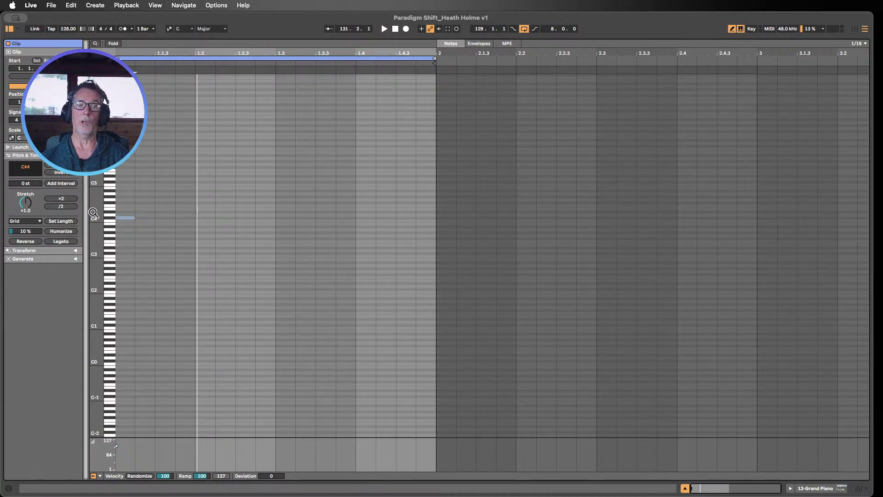
key("Down")
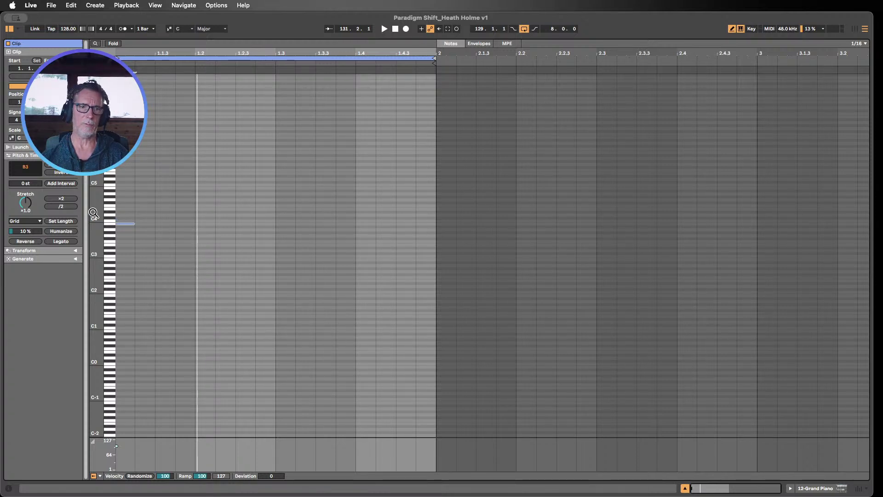
- Lower the piano note by further semitones to C3
key("Down")
key("Down")
key("Down")
key("Down")
key("Down")
key("Down")
key("Down")
key("Down")
key("Down")
key("Down")
key("Down")
key("Down")
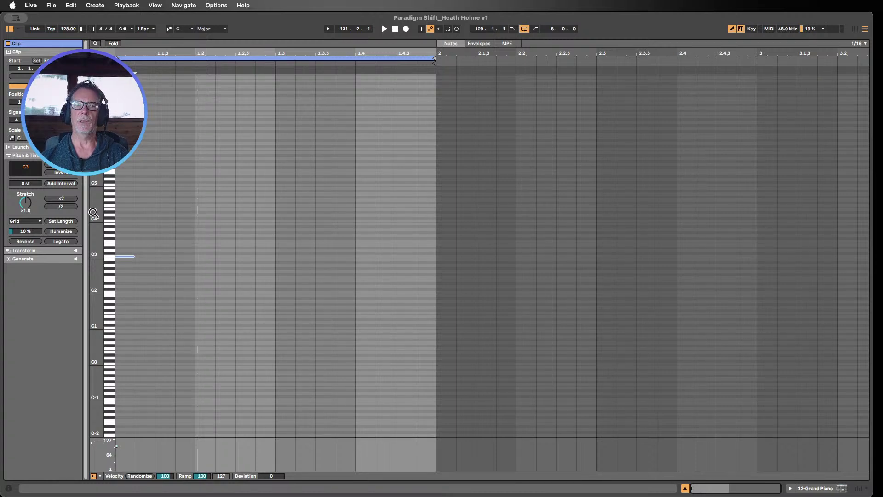
- Lower the piano note through C2 down to C1
key("Down")
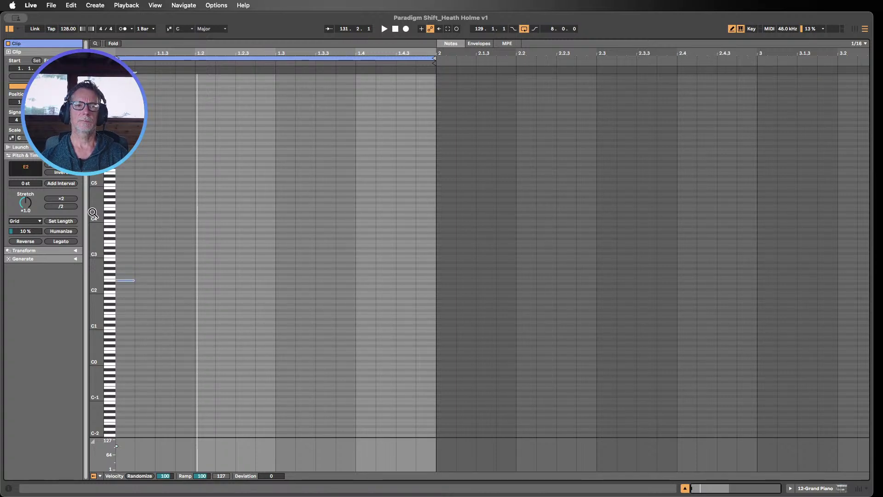
key("Down")
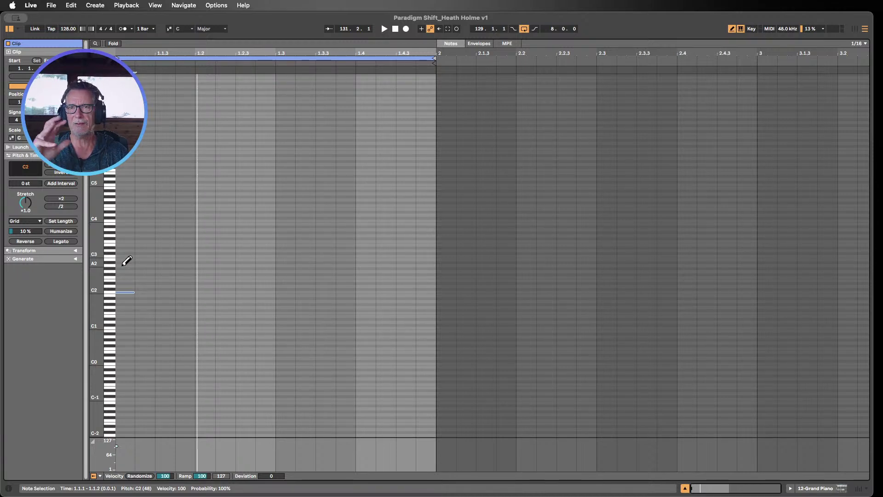
key("Down")
key("Down")
key("Down")
key("Down")
key("Down")
key("Down")
key("Down")
key("Down")
key("Down")
key("Down")
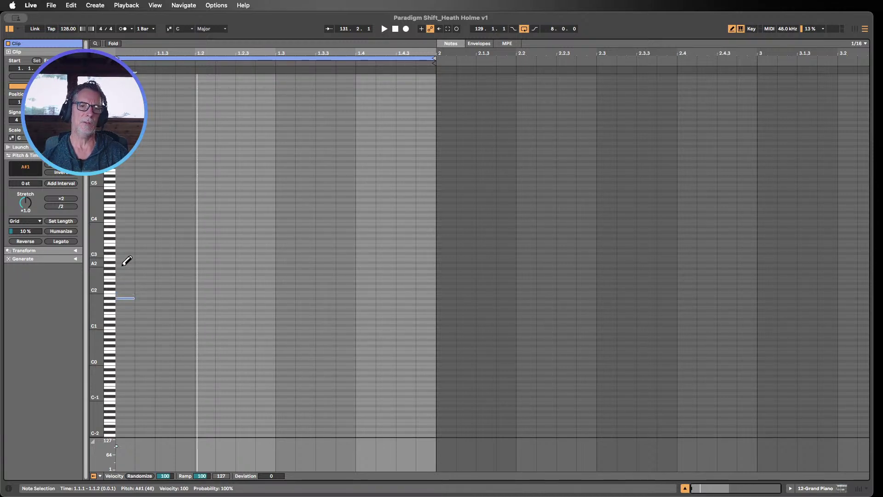
key("Down")
key("Down")
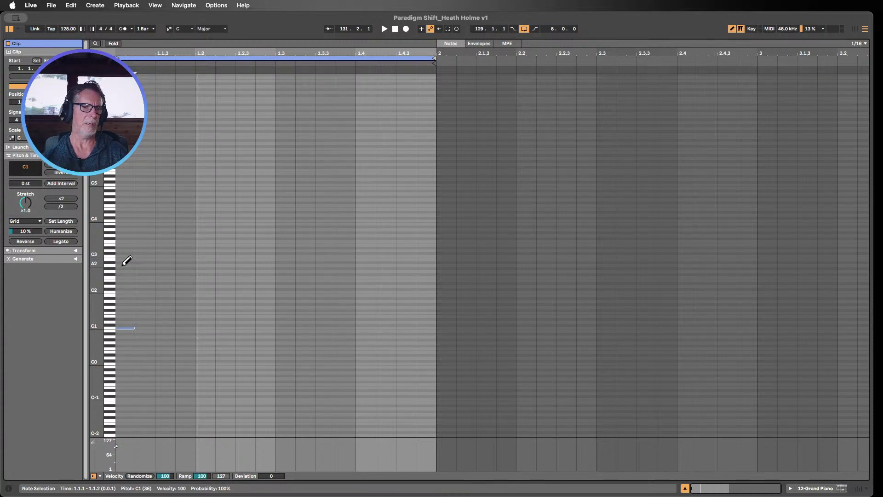
- Lower the piano note by one more octave to C0
key("Down")
key("Down")
key("Down")
key("Down")
key("Down")
key("Down")
key("Down")
key("Down")
key("Down")
key("Down")
key("Down")
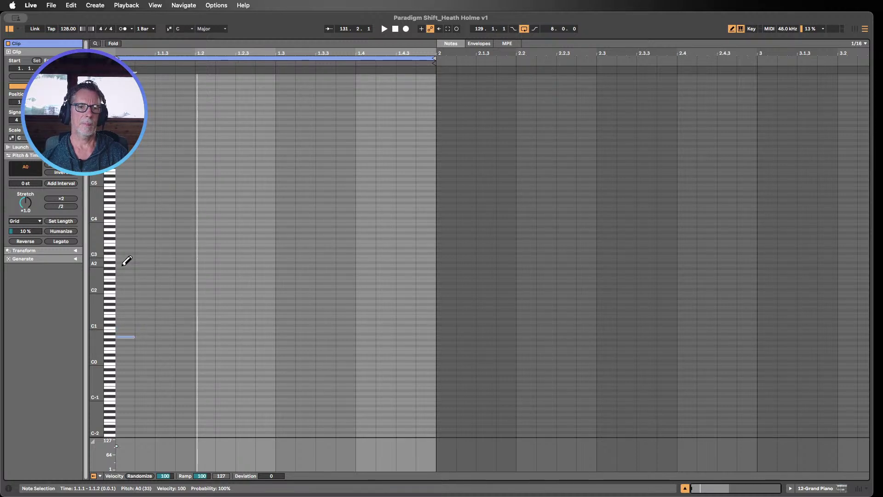
key("Down")
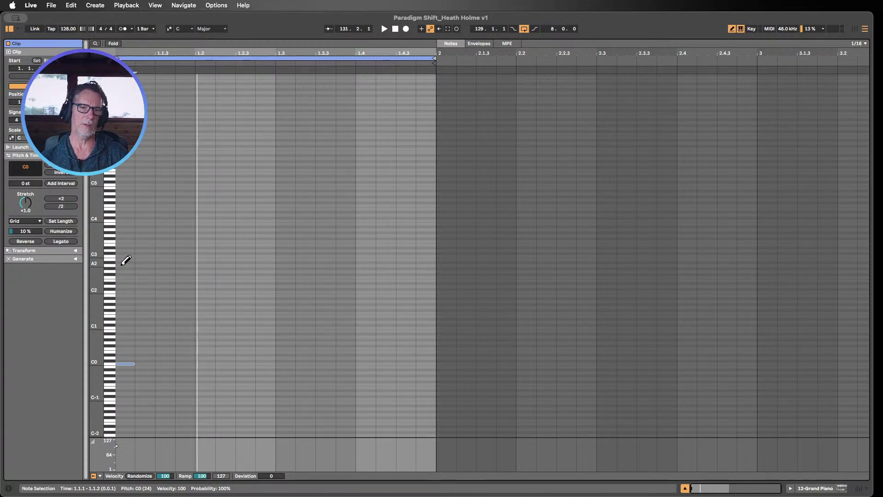
- Add EQ Eight to the Grand Piano track, expand its frequency display and audition the C0 note through it
left_click(805, 486)
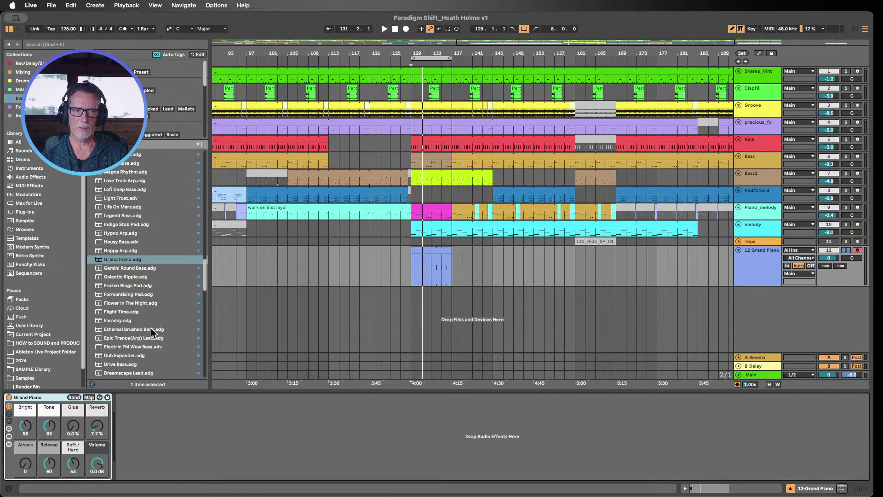
left_click(29, 178)
scroll(145, 338, "down", 5)
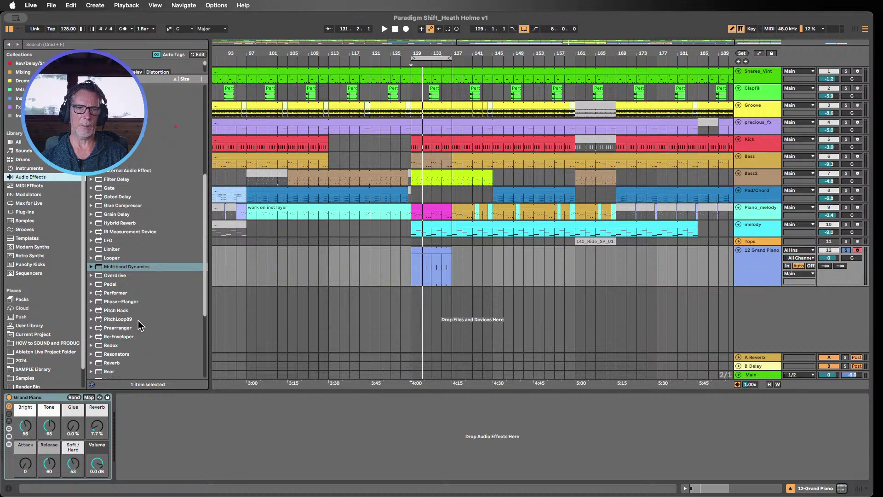
scroll(141, 326, "up", 7)
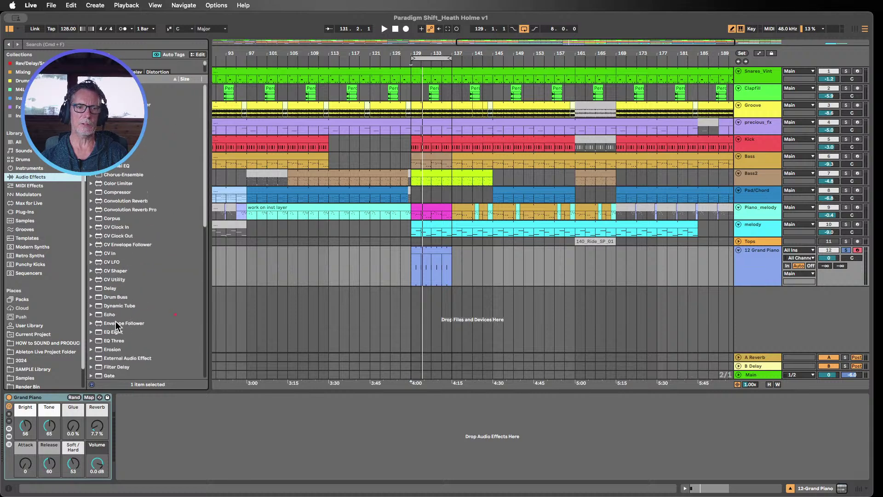
left_click_drag(110, 332, 161, 428)
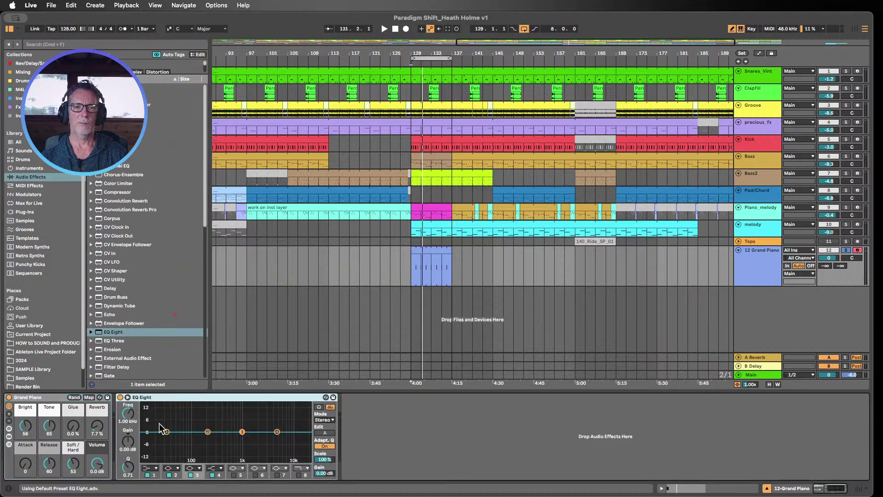
left_click(128, 397)
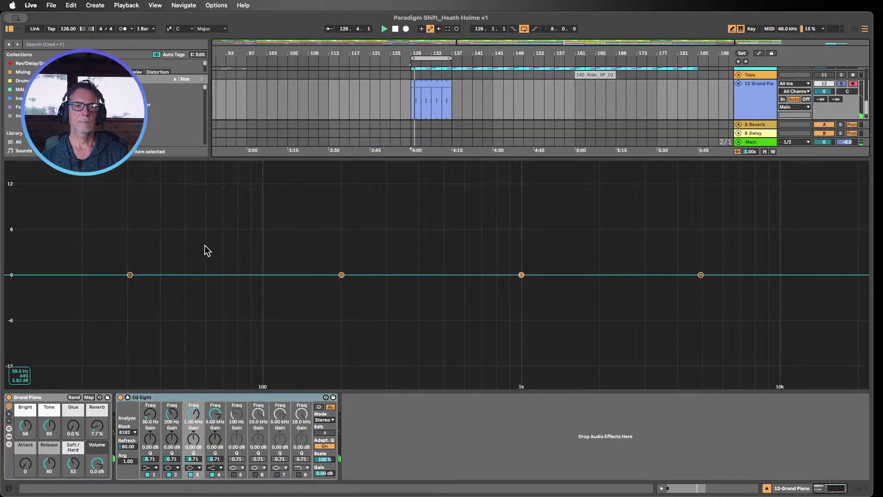
key("space")
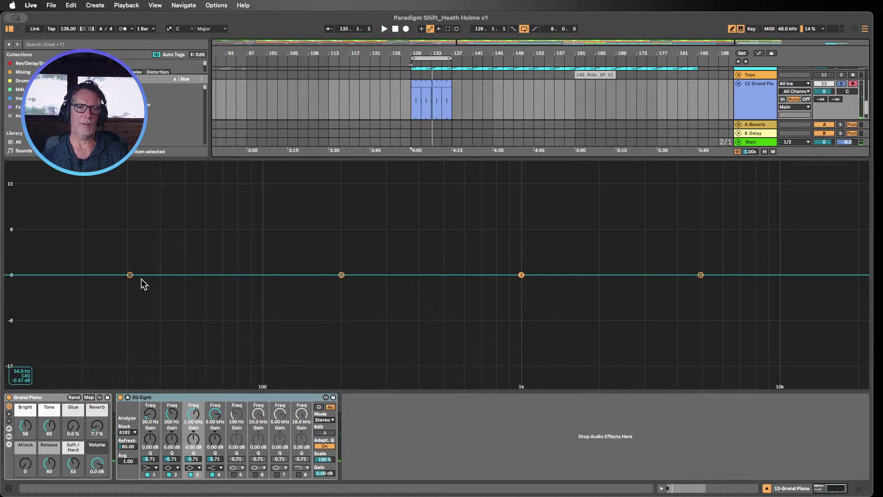
- Return to the Grand Piano clip's note editor and go to the C0 note
left_click(681, 485)
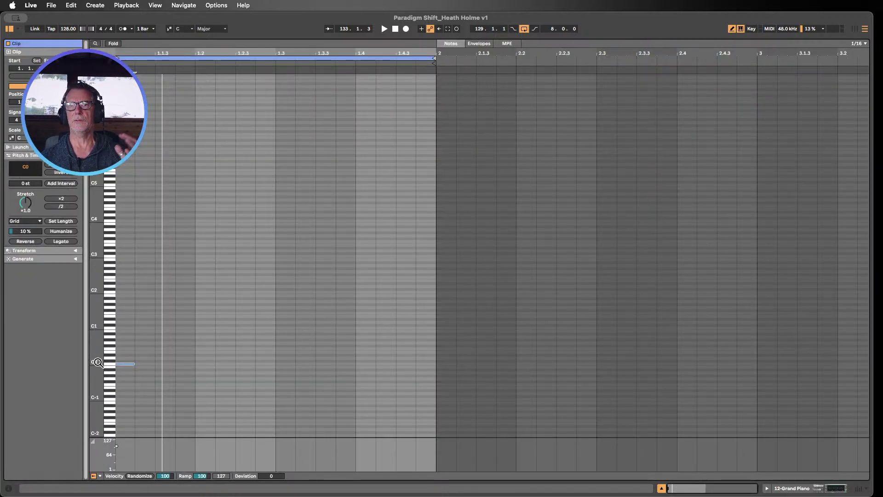
left_click(97, 362)
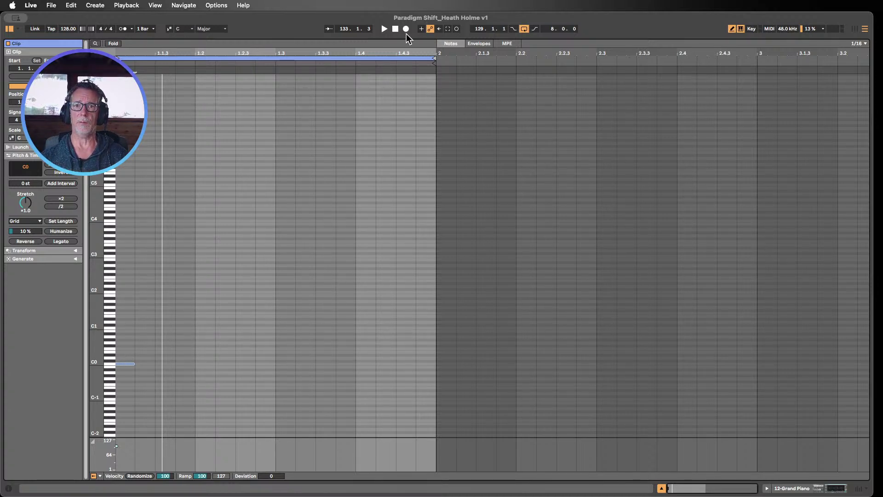
left_click_drag(407, 36, 410, 195)
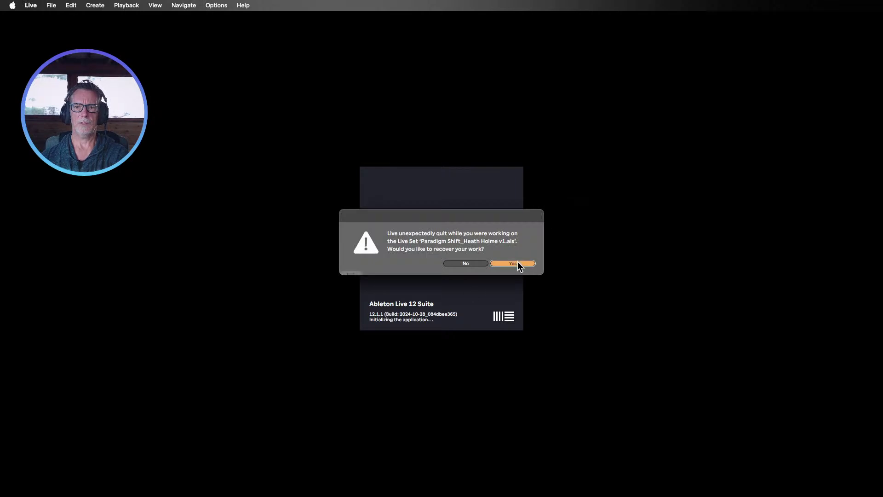
- Recover the Paradigm Shift set, switch to Arrangement View and dismiss the crash report
left_click(515, 264)
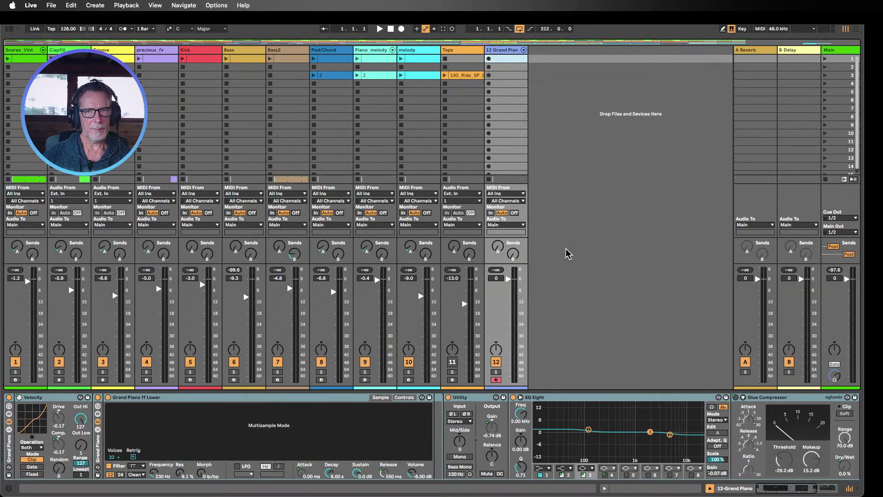
left_click(854, 29)
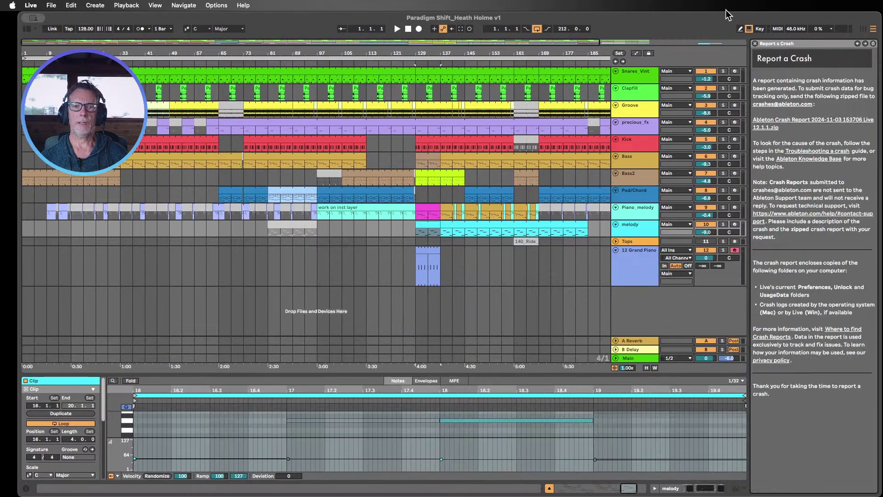
left_click(751, 44)
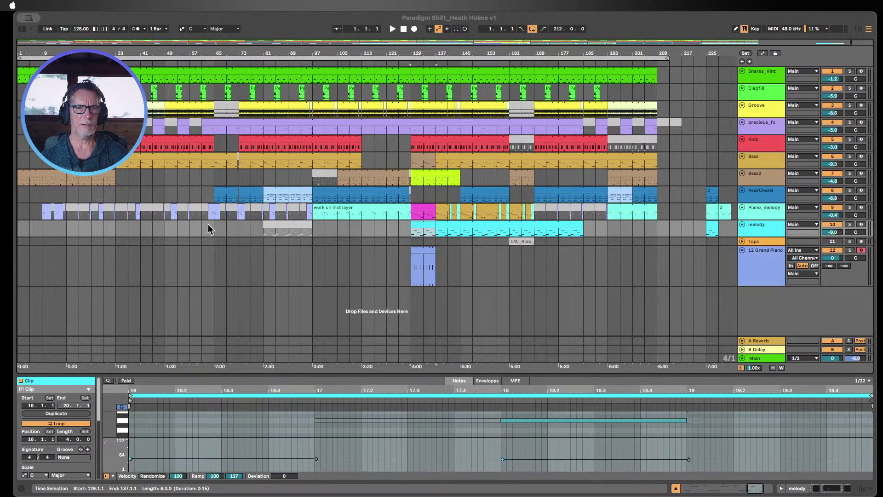
- Play the full arrangement from bar 129 for a couple of bars and stop playback
key("super+Tab")
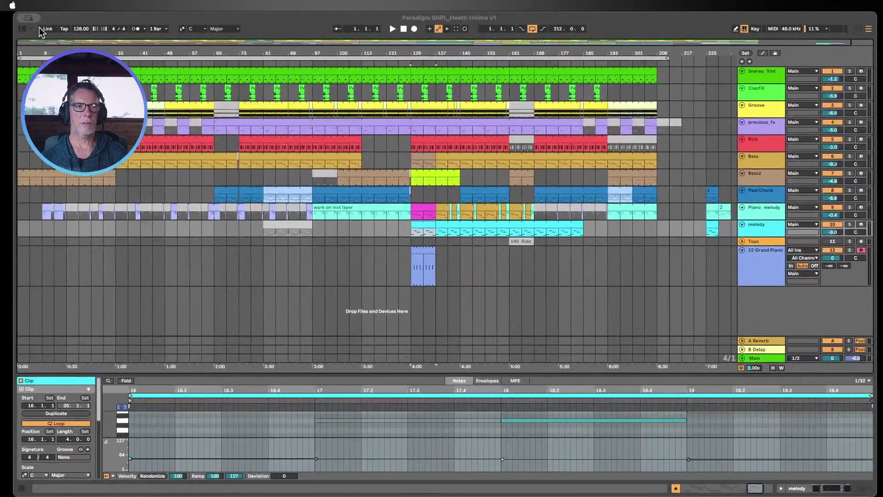
left_click(413, 62)
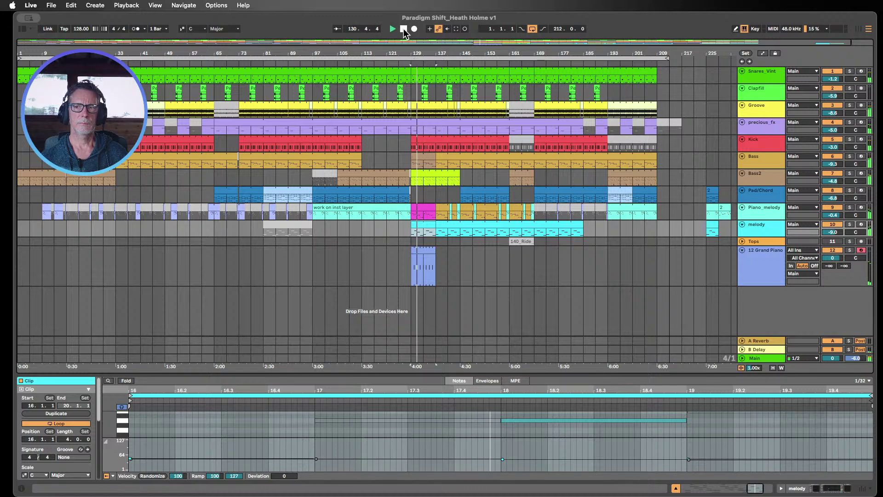
left_click(404, 29)
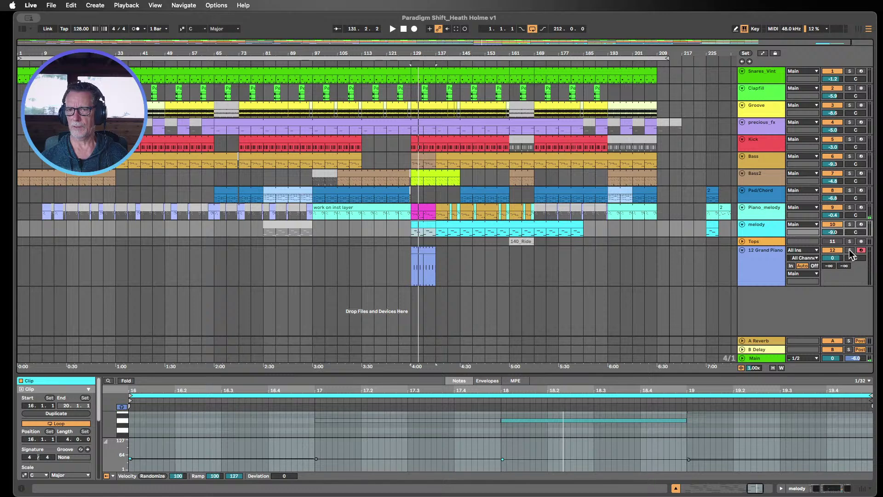
- Enlarge the clip's note editor while keeping the Grand Piano track in view in the arrangement
left_click_drag(527, 373, 515, 249)
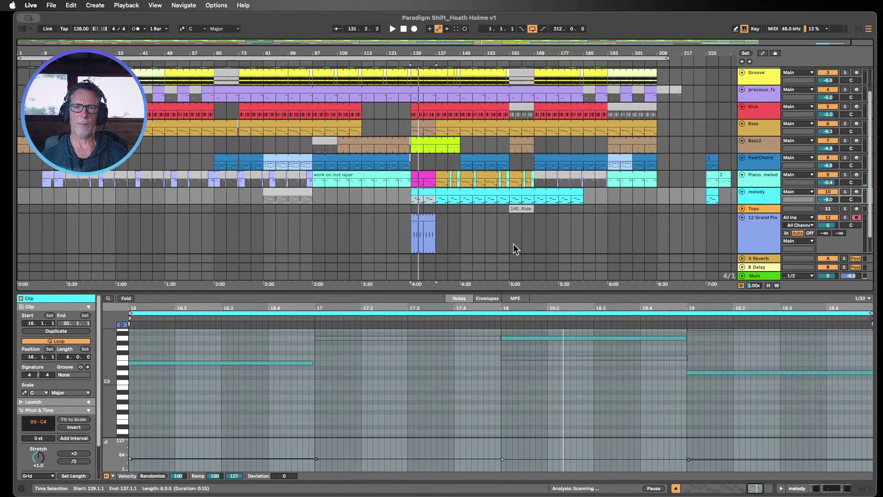
scroll(483, 217, "down", 2)
left_click_drag(430, 291, 433, 271)
scroll(418, 197, "down", 1)
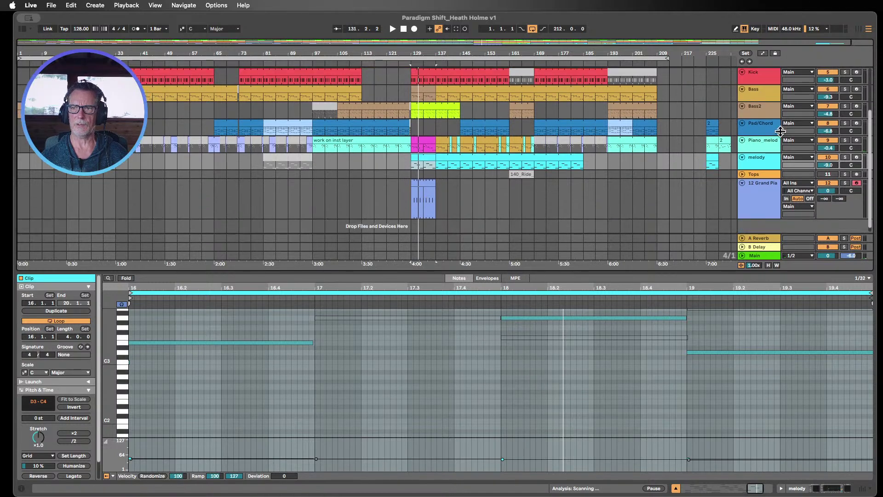
- Solo the Grand Piano track, open its clip at bar 129 and select the C0 note
left_click(848, 186)
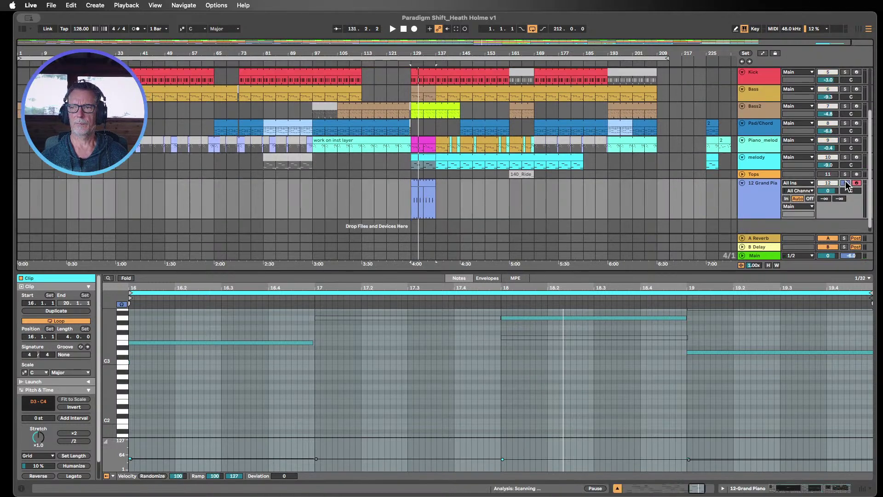
left_click(420, 183)
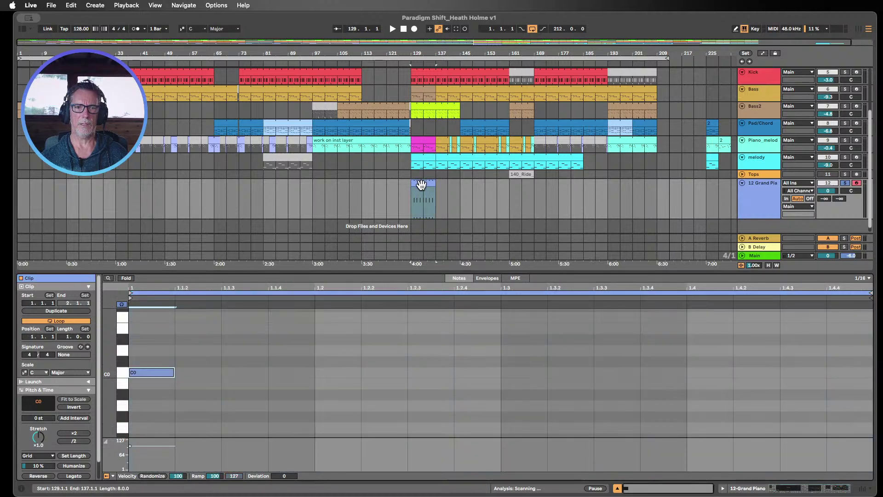
left_click(143, 369)
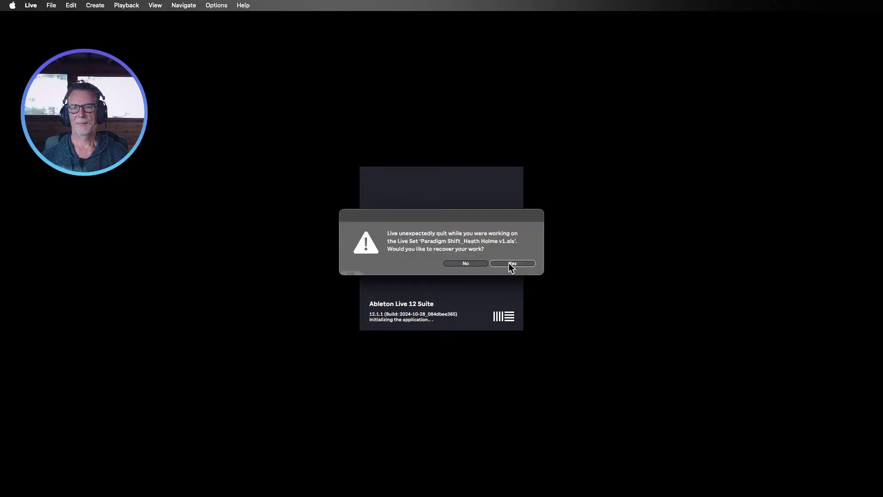
- Recover the set again after the crash, close the crash report and return to the arrangement
left_click(510, 262)
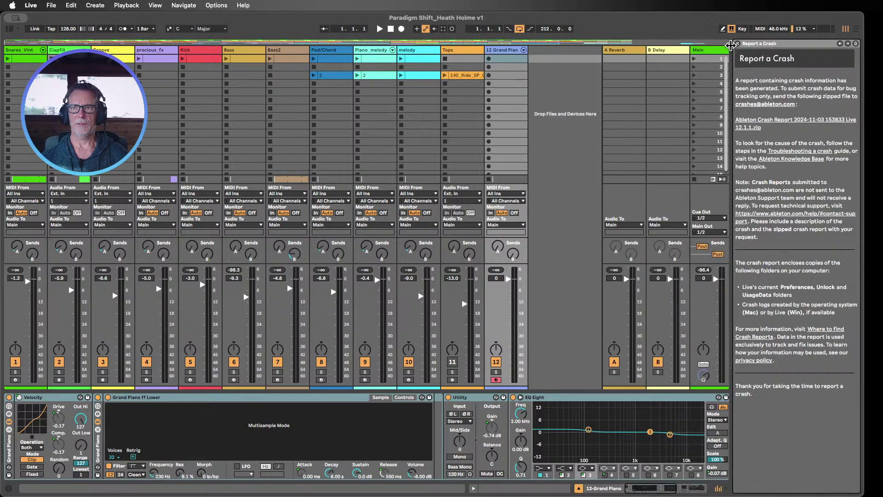
left_click(737, 43)
left_click_drag(554, 19, 563, 19)
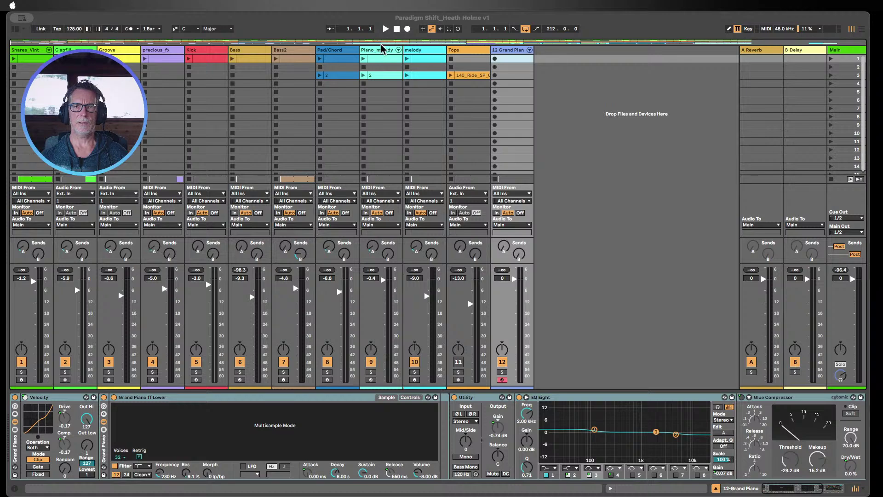
left_click(863, 34)
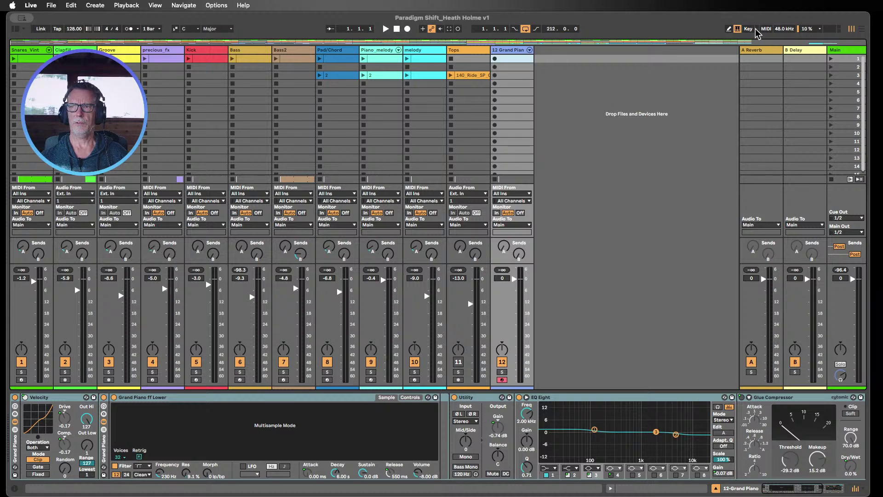
left_click(860, 29)
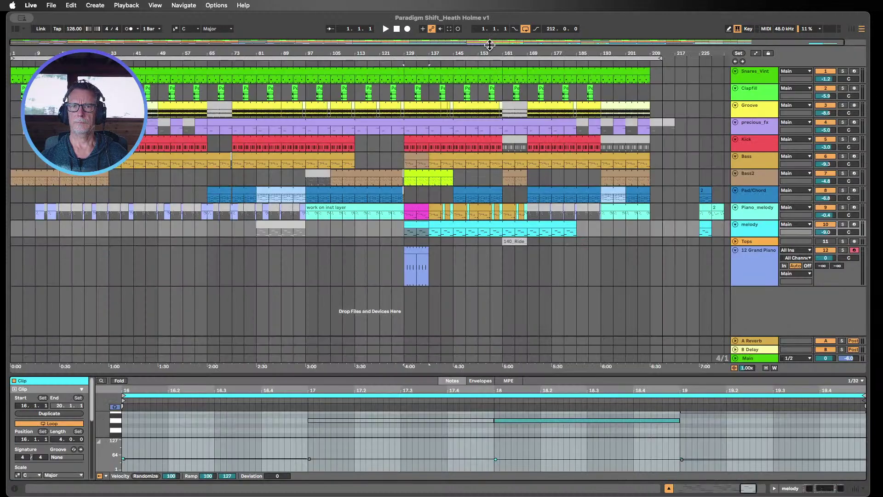
- Solo the Grand Piano track during playback into bar 129, stop playback and collapse its Grand Piano rack
left_click(389, 62)
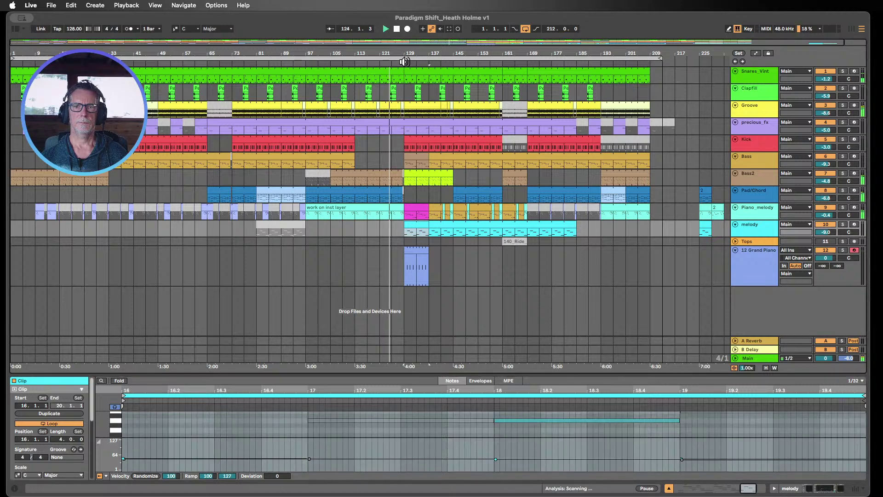
left_click(844, 253)
left_click(843, 252)
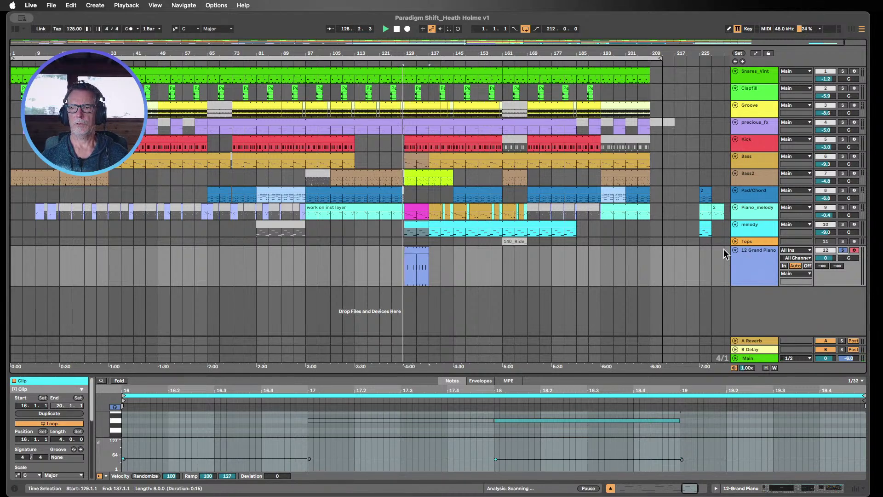
left_click(764, 251)
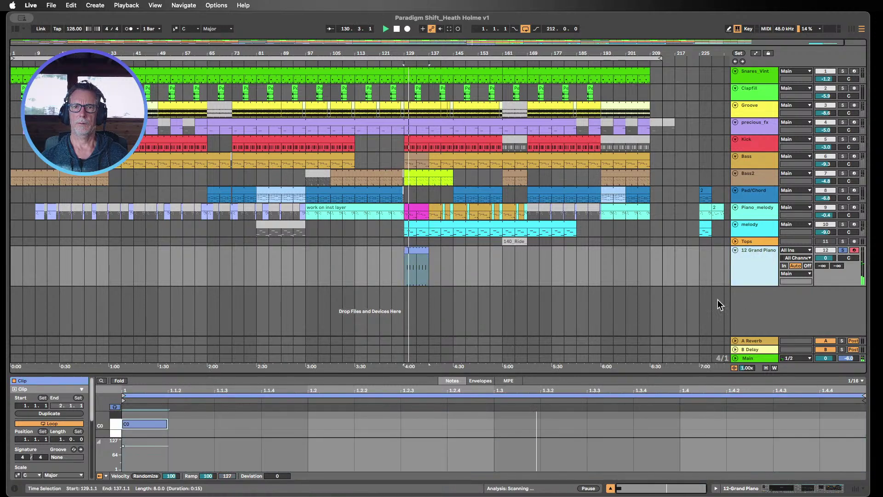
left_click(396, 29)
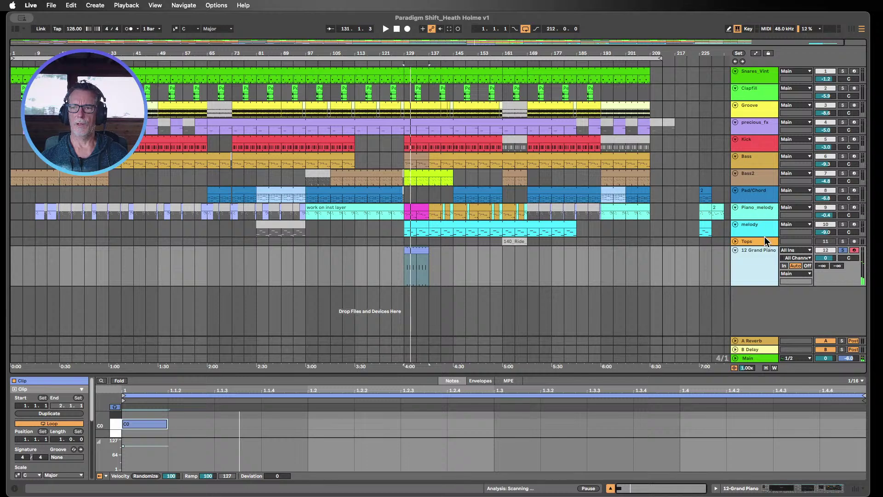
left_click(745, 268)
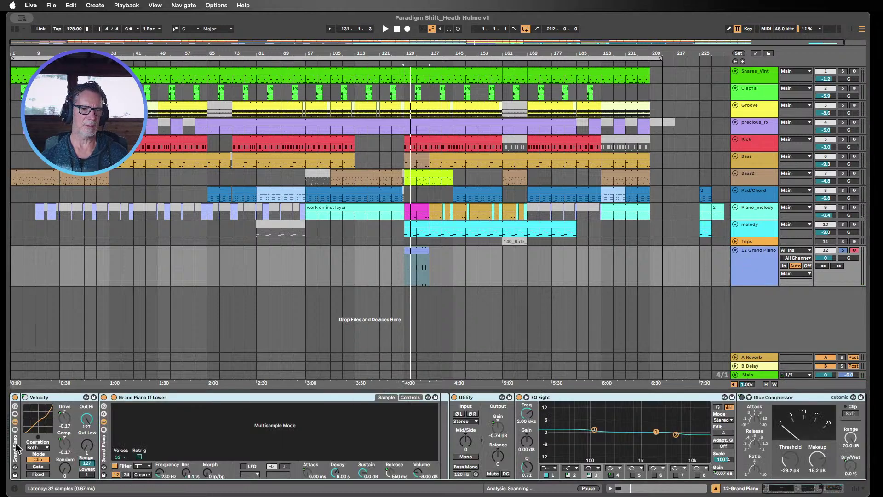
double_click(17, 448)
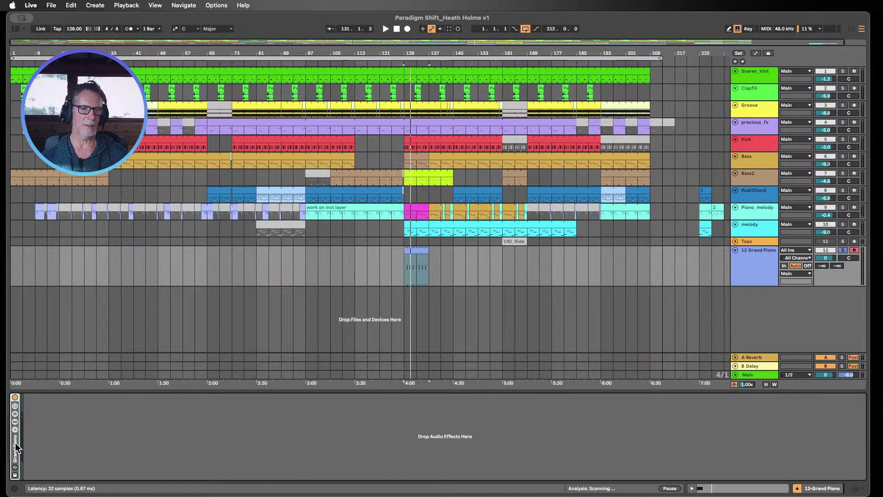
- Open Voxengo SPAN on the Main track, move its window clear of the piano clip and play the clip from bar 129
left_click(746, 373)
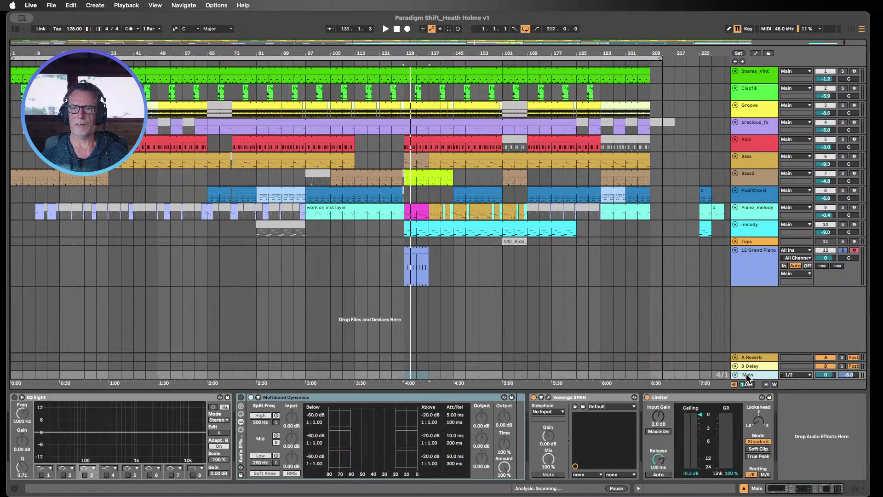
left_click(549, 398)
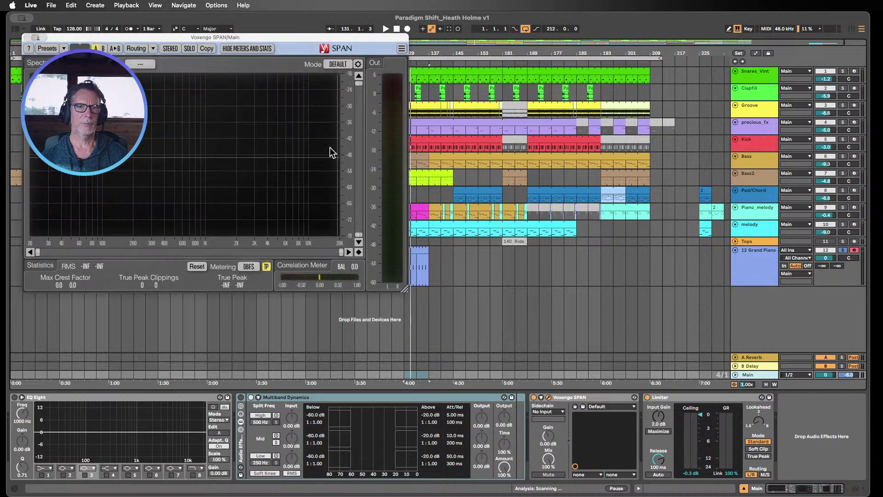
left_click_drag(223, 36, 655, 37)
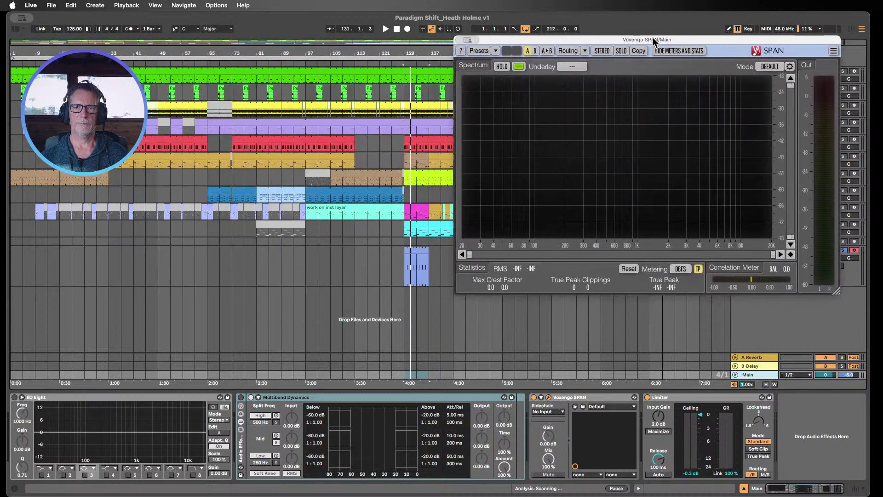
left_click(401, 61)
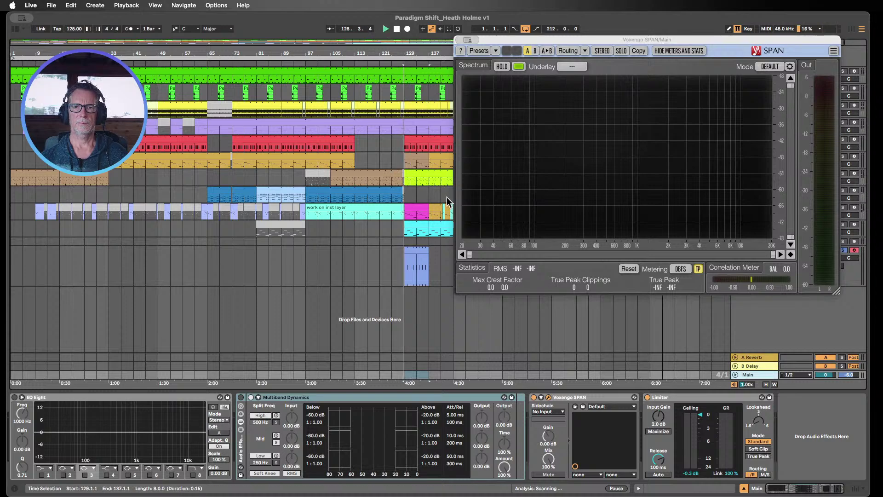
left_click(420, 248)
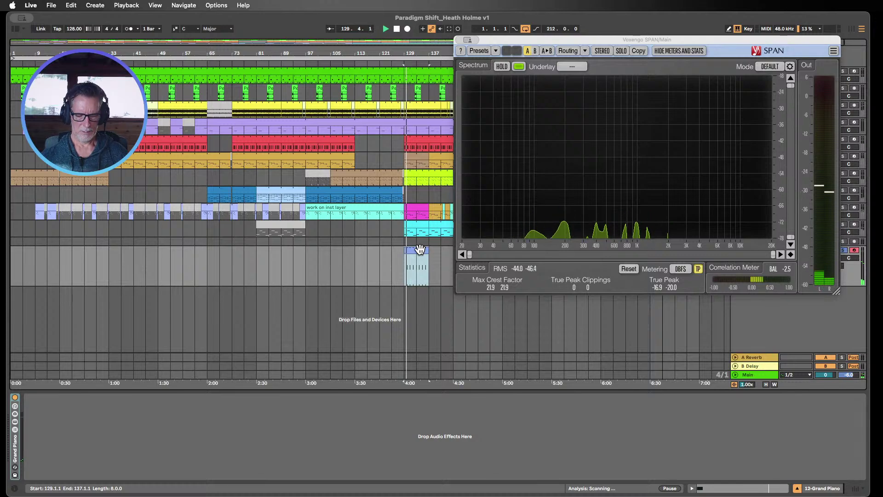
- Loop the Grand Piano clip over the 8 bars from bar 129 and enlarge the SPAN window for viewing its spectrum
key("super+l")
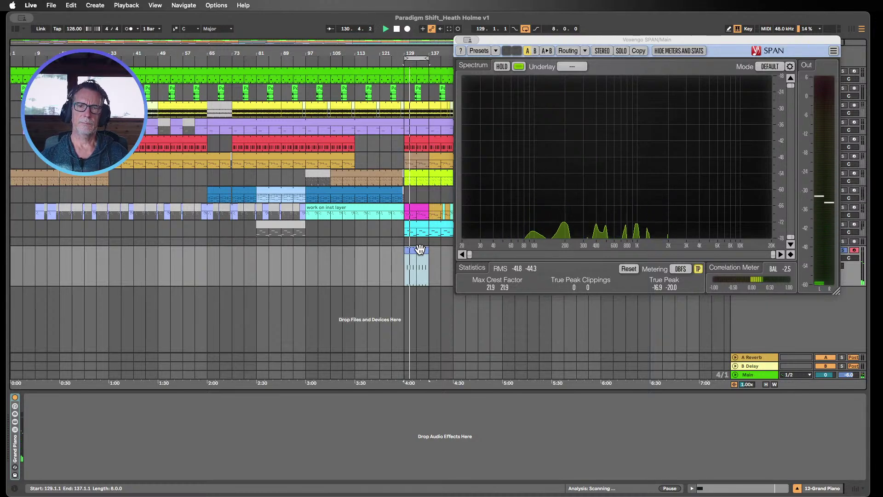
left_click_drag(501, 40, 116, 27)
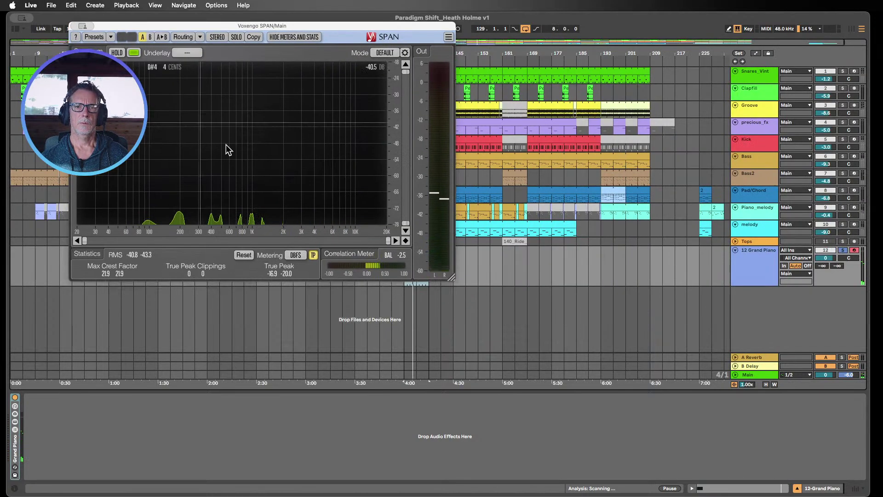
left_click_drag(453, 279, 684, 459)
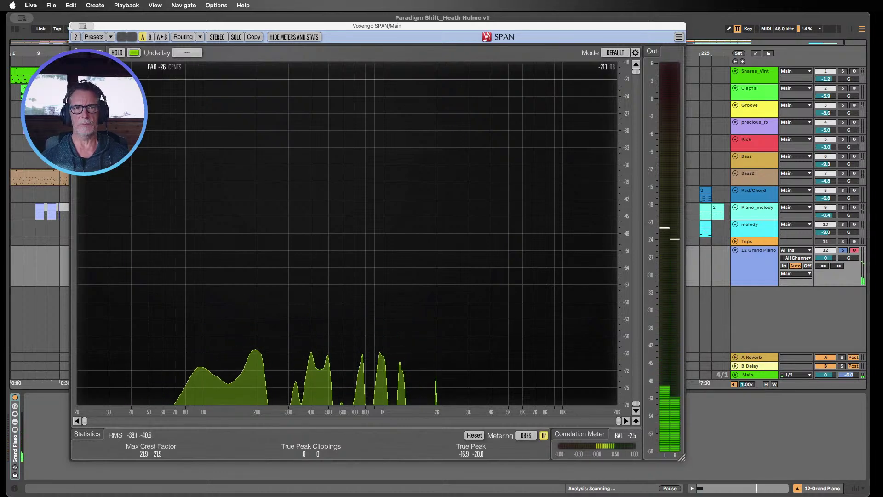
left_click_drag(203, 26, 322, 116)
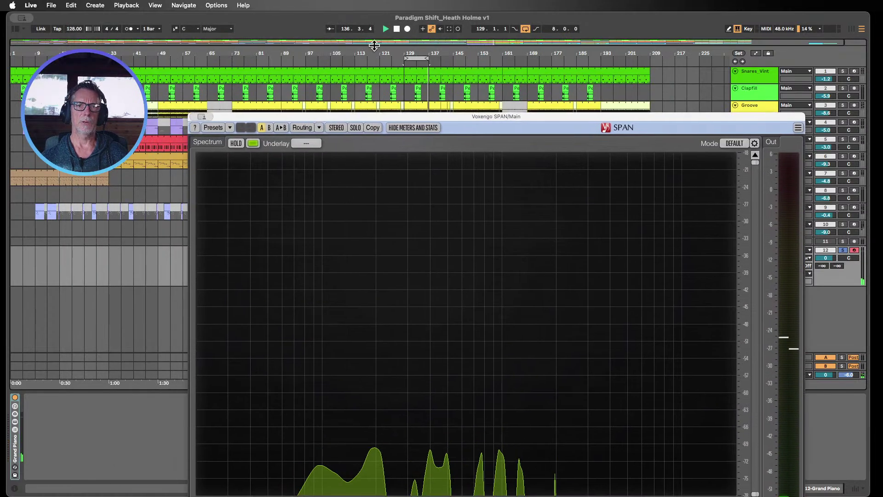
- Stop playback and close the Voxengo SPAN window
left_click(396, 29)
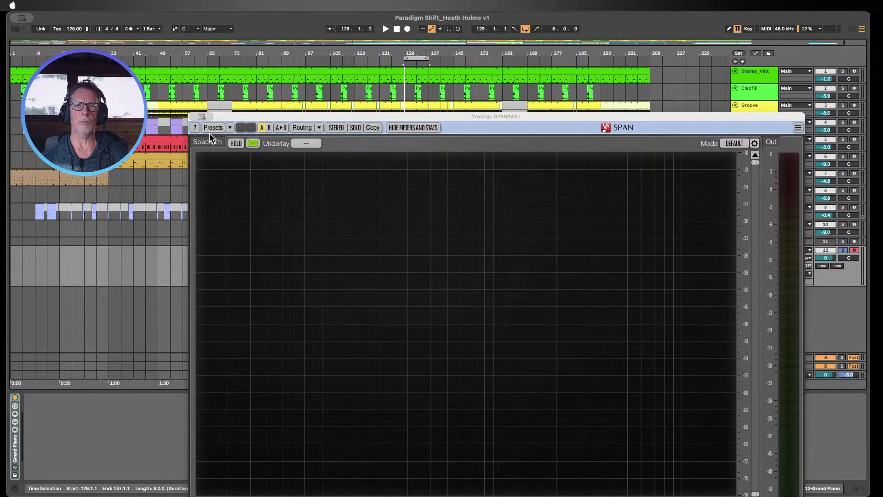
left_click(201, 116)
left_click(770, 261)
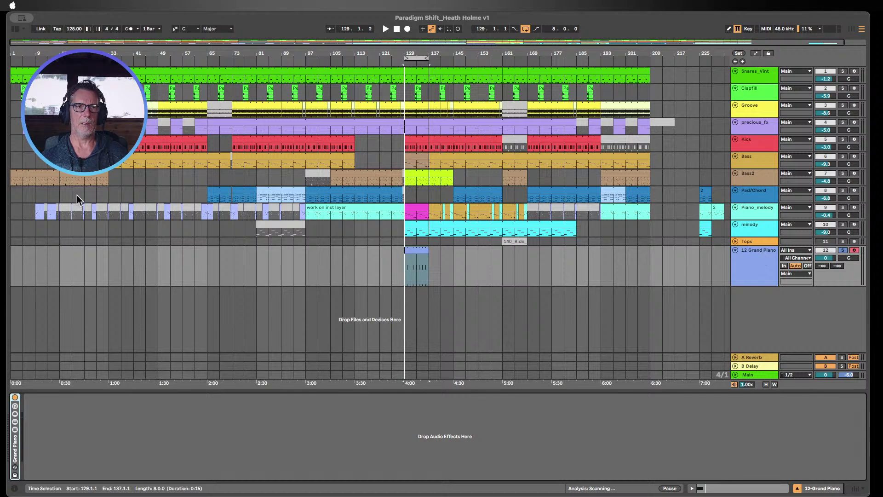
- Show the browser and add the EQ Eight audio effect to the Grand Piano track
left_click(14, 28)
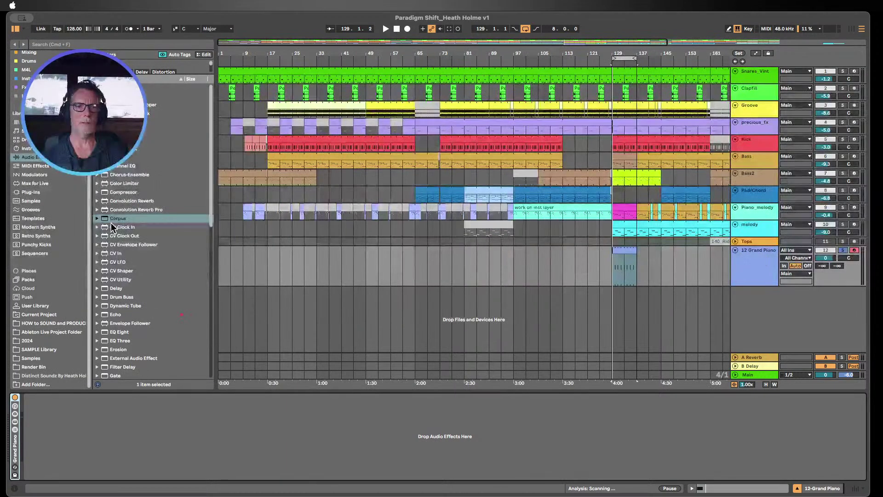
scroll(131, 200, "down", 5)
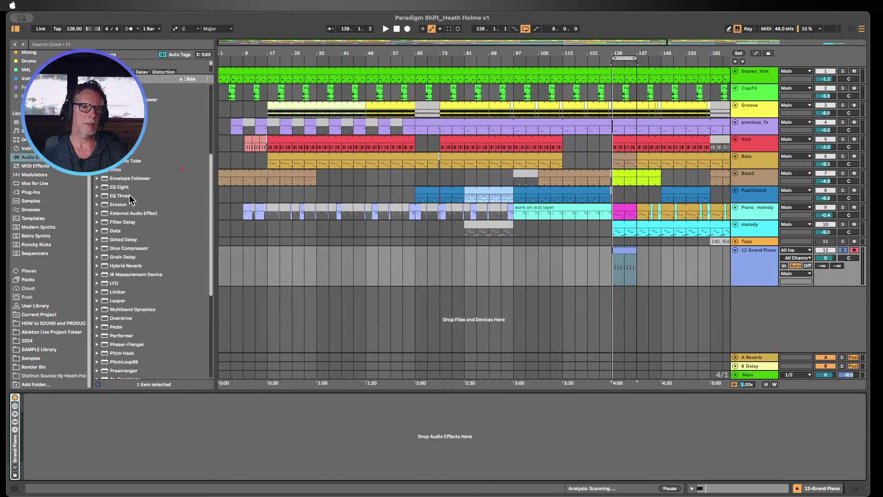
left_click_drag(115, 187, 95, 419)
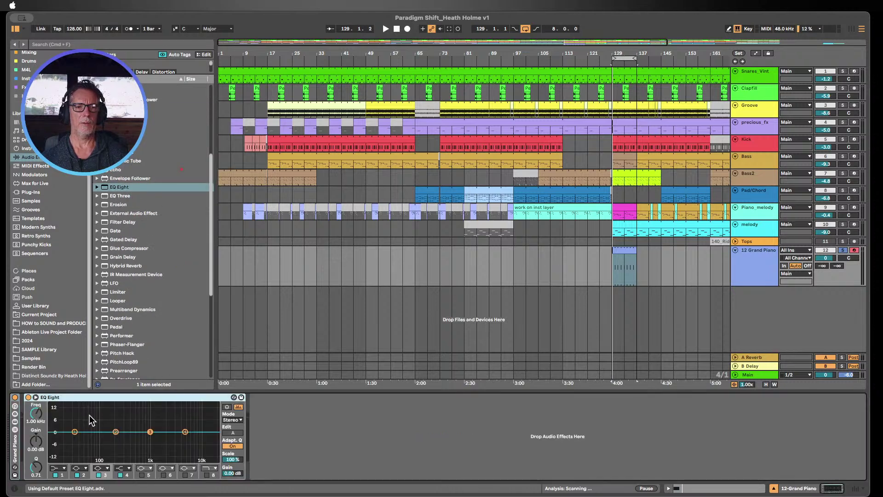
- Play the looped piano clip, examine its frequencies in EQ Eight's expanded display, and stop playback
key("space")
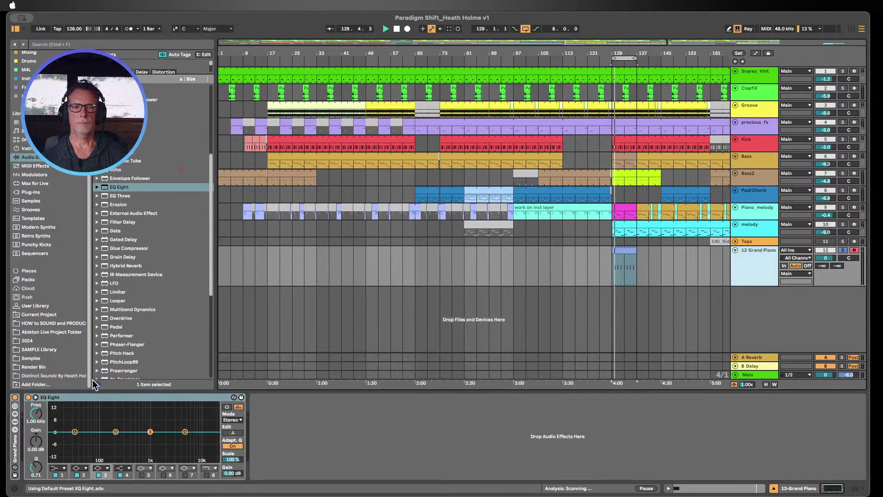
left_click(35, 397)
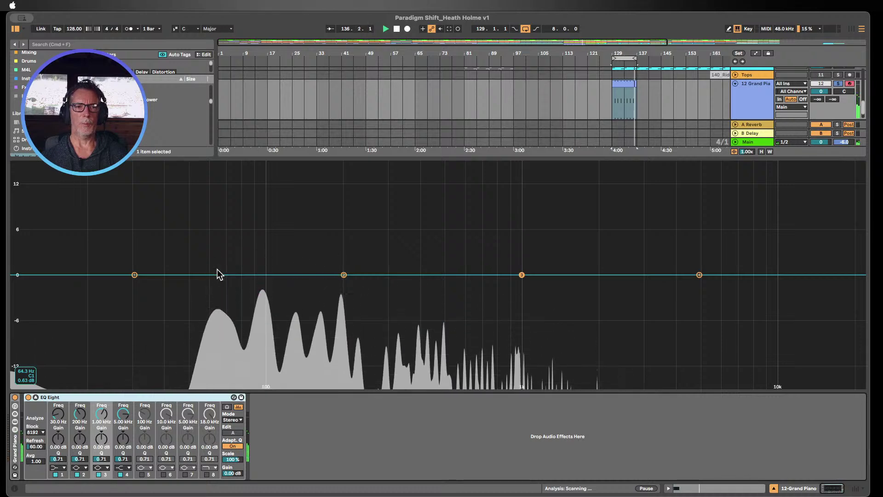
left_click(397, 30)
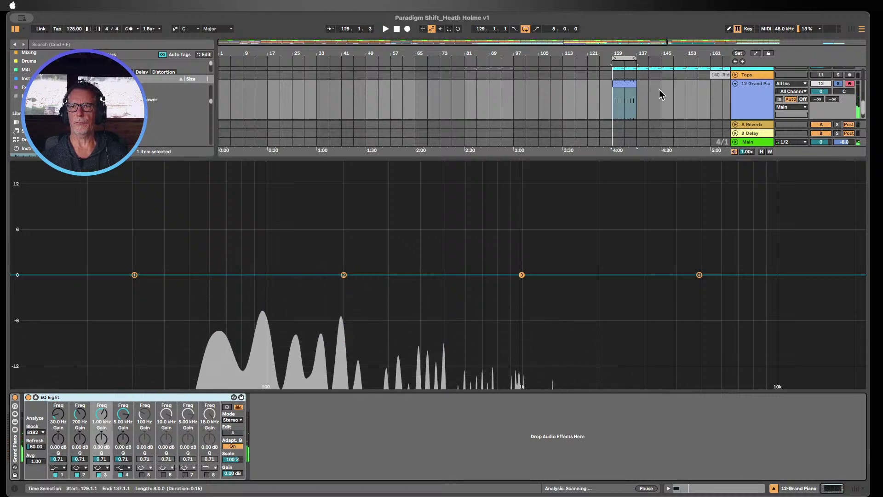
- Open the Grand Piano clip at bar 129 in a taller note editor and select its C0 note
left_click(623, 89)
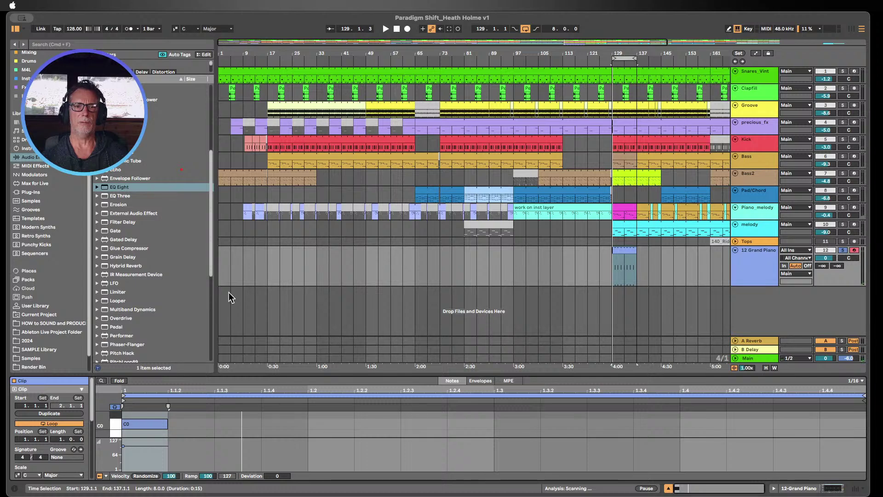
left_click_drag(184, 375, 185, 189)
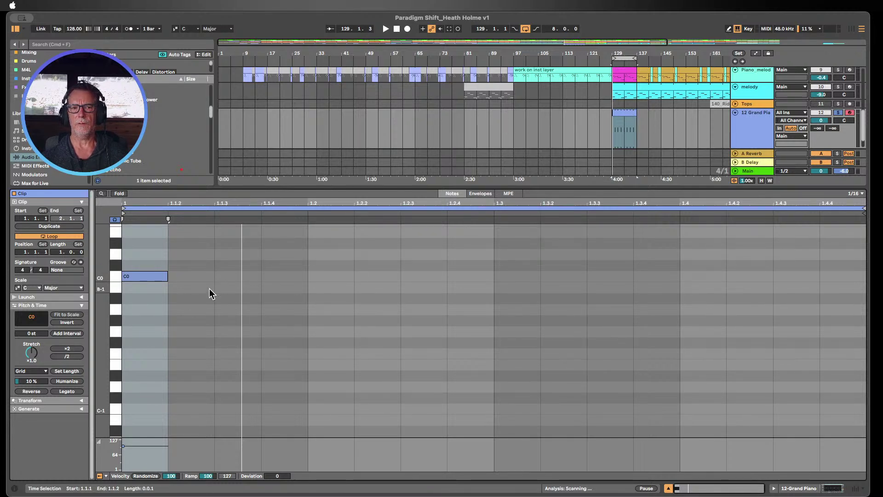
left_click_drag(104, 310, 119, 279)
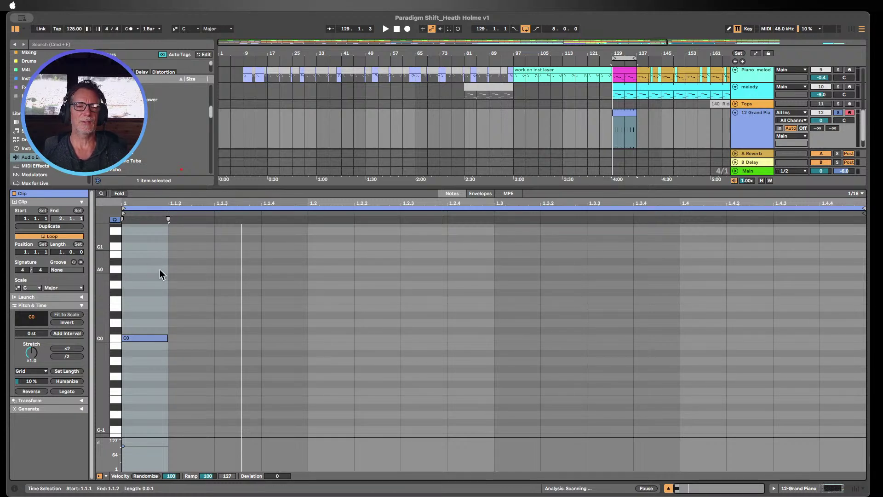
scroll(153, 302, "down", 1)
left_click(145, 335)
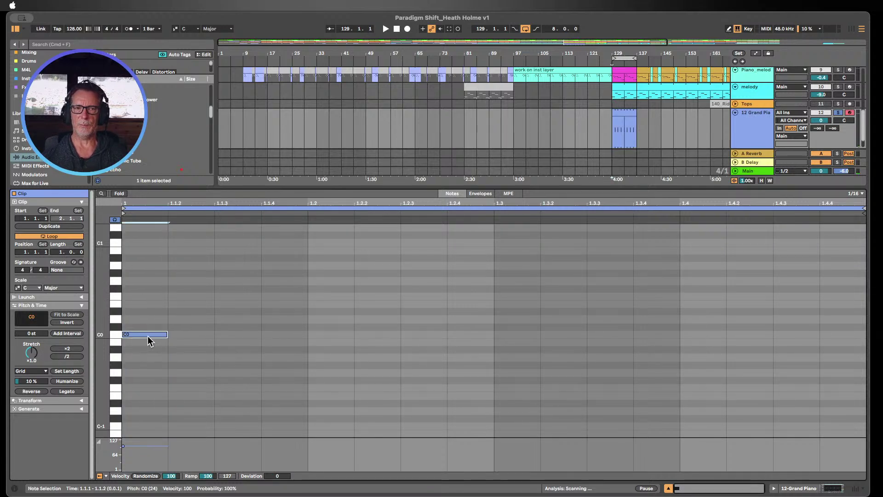
- Audition the piano's lowest notes by transposing the selected note in semitones from C0 down to G-1 and back to C0
scroll(142, 334, "down", 2)
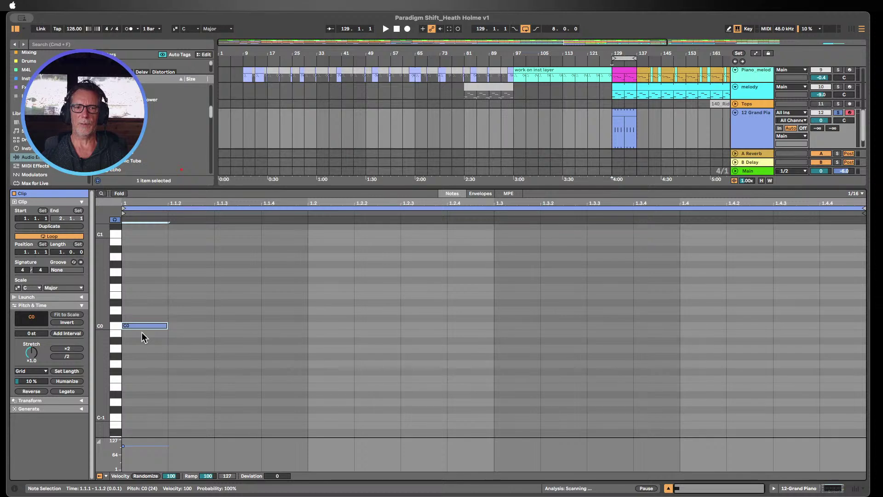
key("Down")
key("Down")
key("Down")
key("Down")
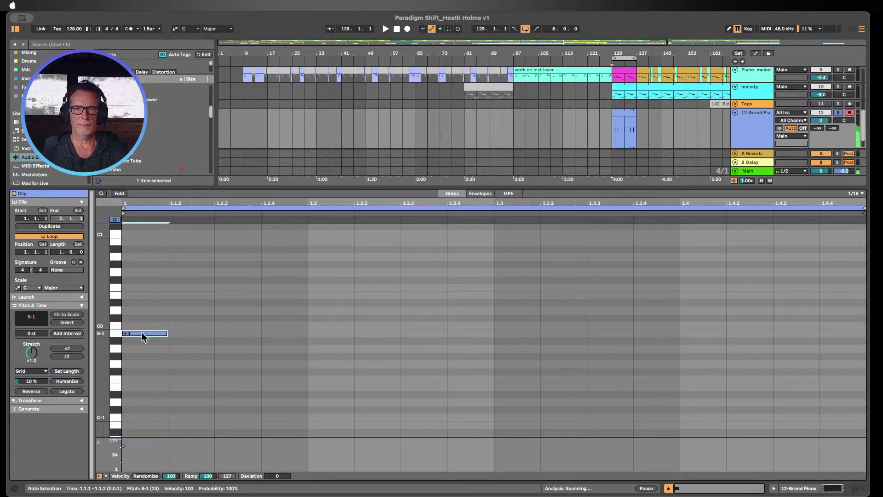
key("Down")
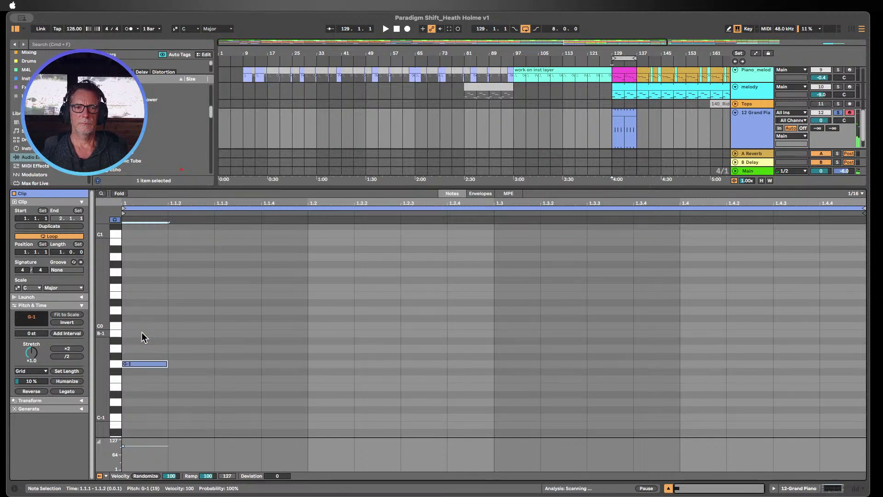
key("Up")
key("Up")
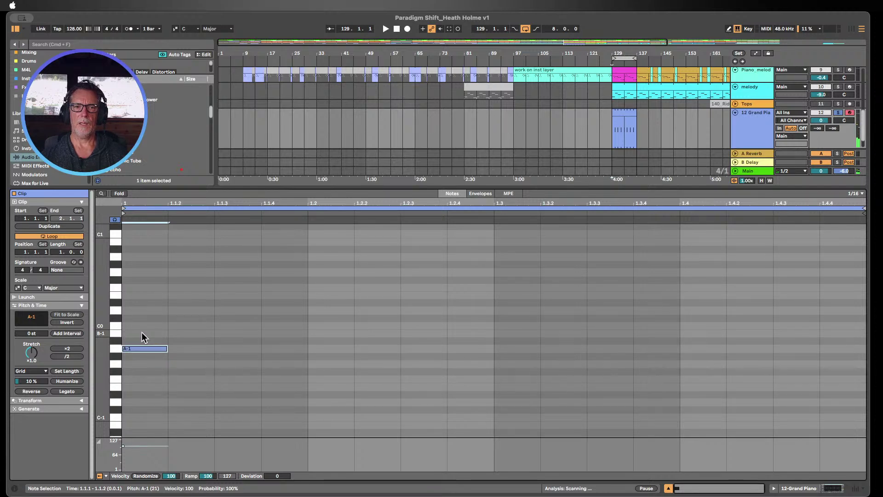
key("Down")
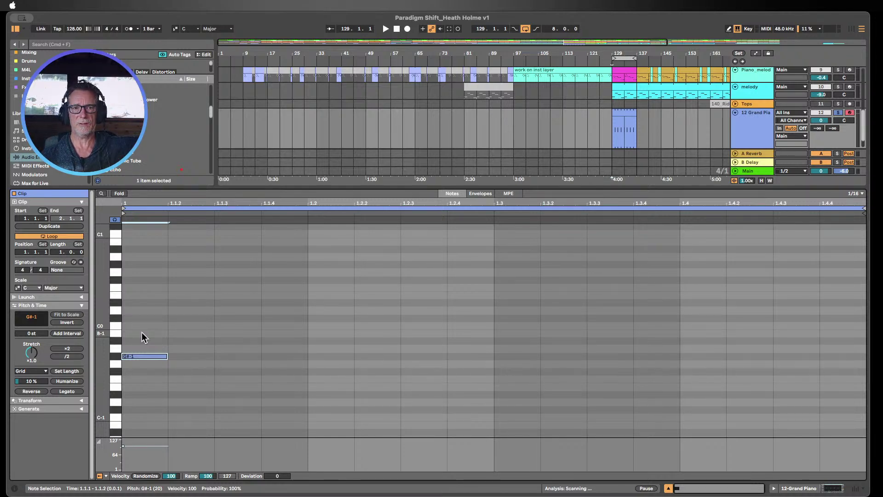
key("Up")
key("Up")
key("Up")
key("Up")
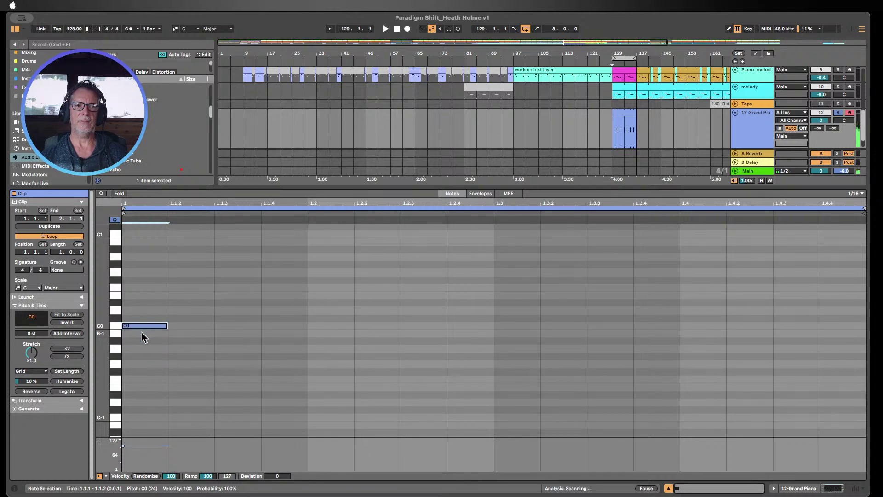
- Lower the selected note to A-1 and examine the keyboard's octave range in a zoomed-out piano roll
key("Down")
key("Down")
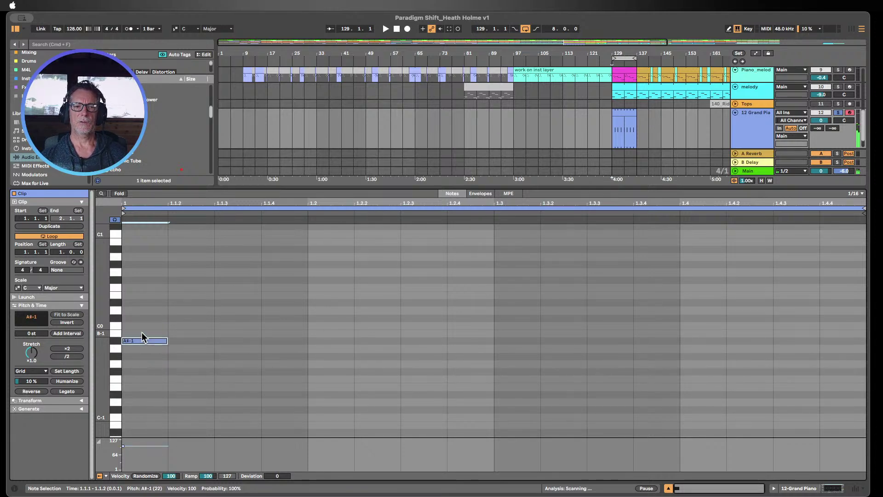
key("Down")
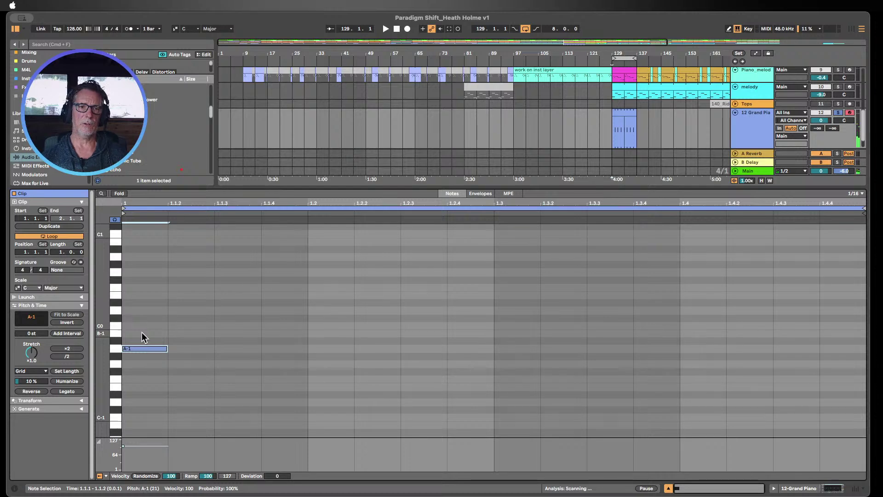
left_click_drag(103, 244, 130, 264)
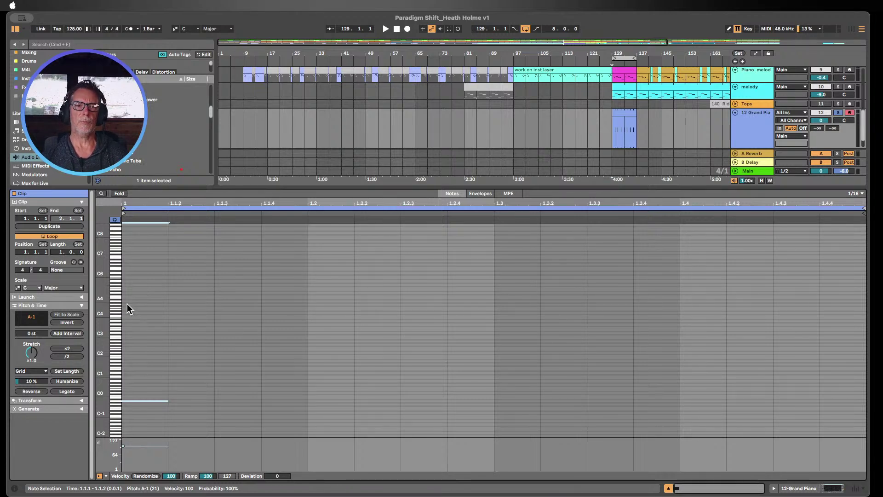
left_click_drag(99, 330, 123, 394)
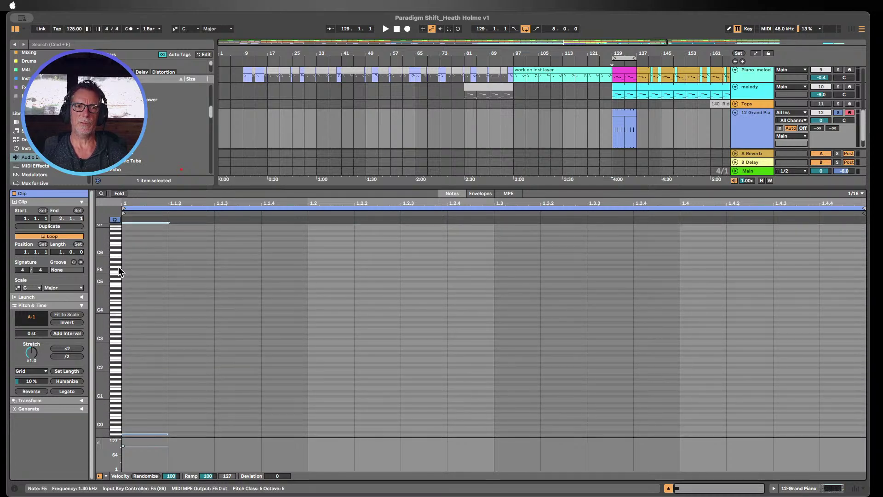
left_click_drag(118, 264, 113, 265)
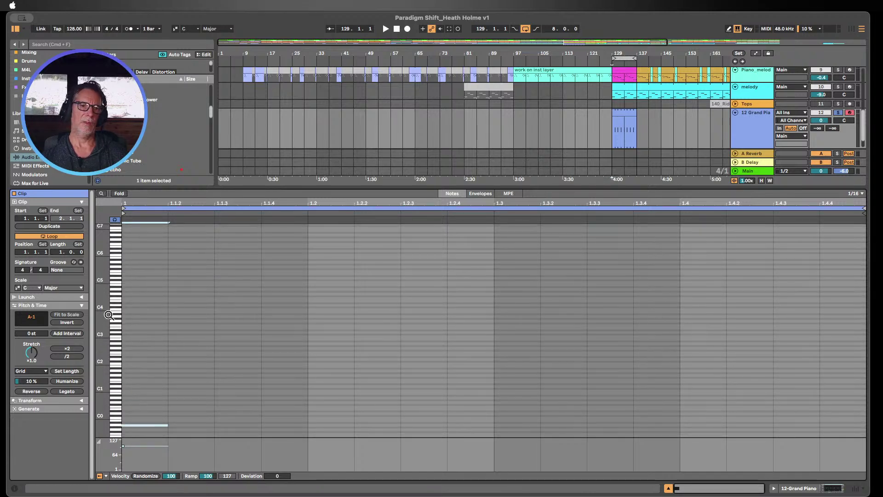
- Transpose the piano note up three semitones to C0 and view the octaves above it
left_click(135, 425)
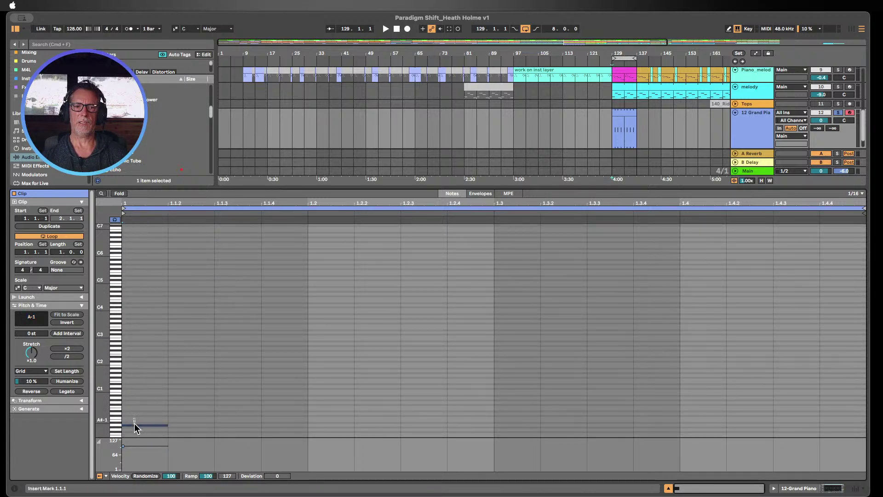
key("Up")
key("Up")
key("Up")
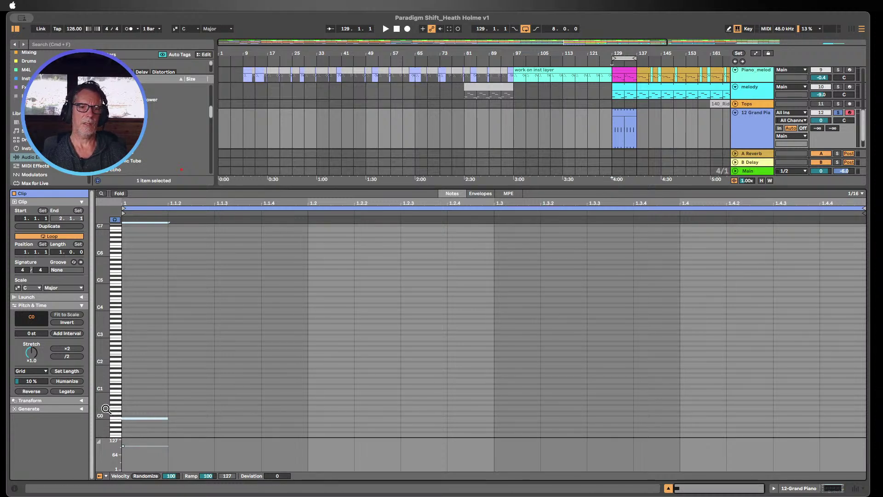
mouse_move(105, 408)
left_mouse_down()
mouse_move(120, 408)
mouse_move(99, 389)
mouse_move(98, 400)
left_mouse_up()
scroll(139, 399, "up", 2)
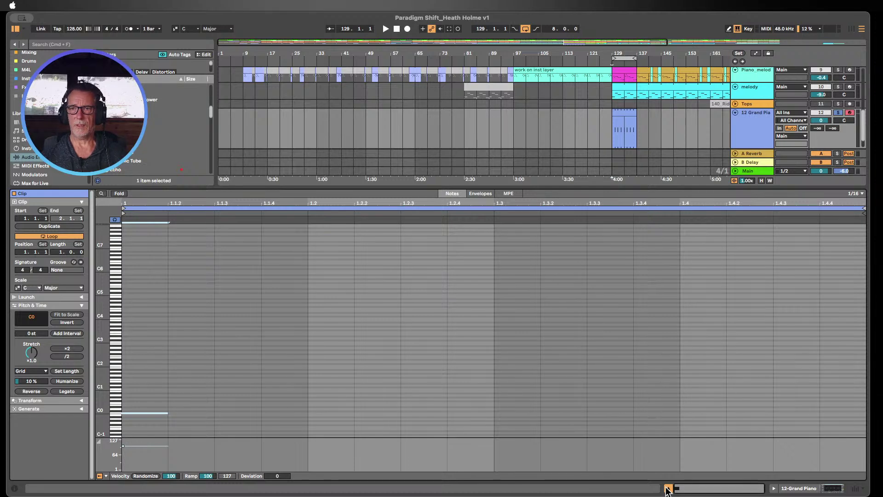
- Hide the clip view, unsolo the Grand Piano track and collapse it in the arrangement
left_click(667, 489)
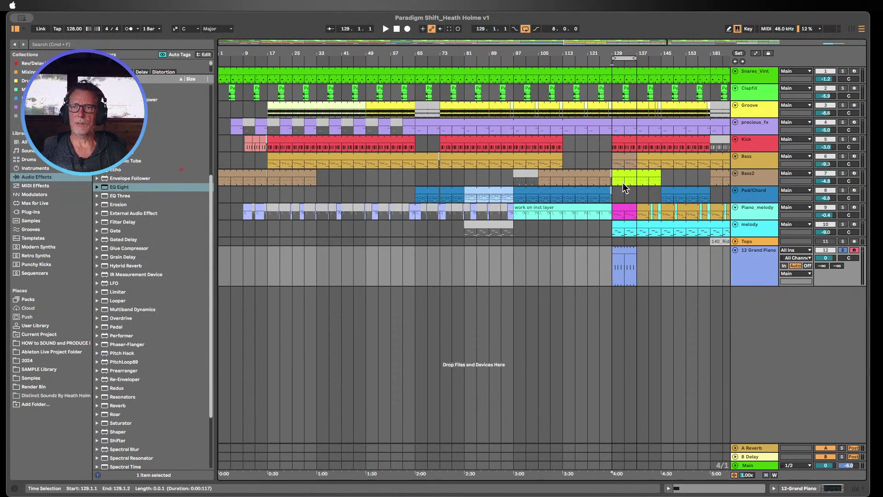
left_click(843, 251)
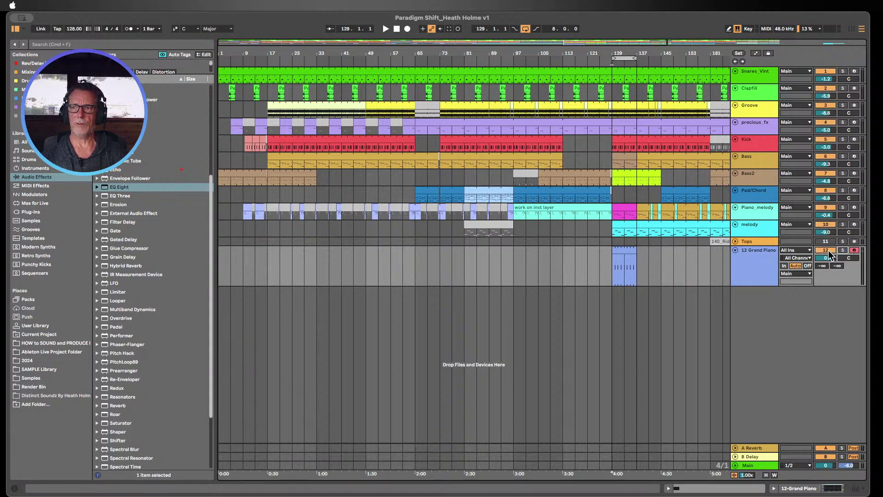
left_click(735, 251)
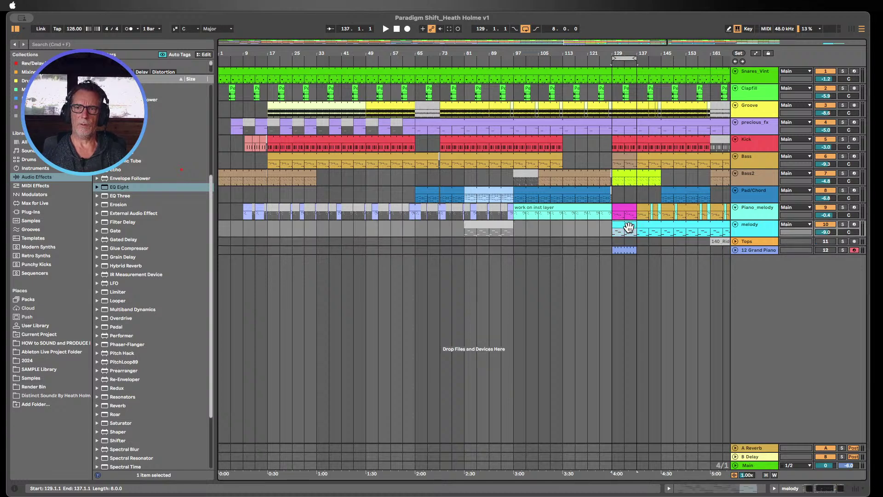
- Open the melody track's clip at bar 129 and examine which octaves its notes occupy
double_click(630, 227)
scroll(439, 266, "up", 3)
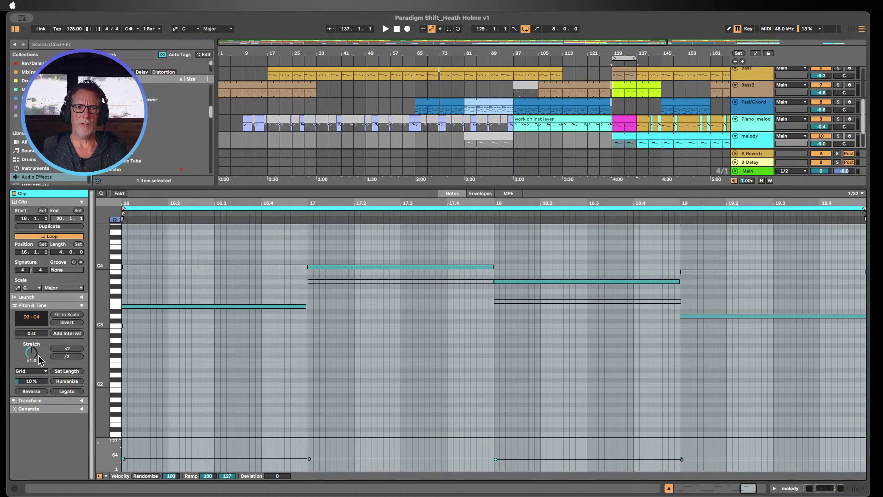
left_click_drag(107, 342, 107, 343)
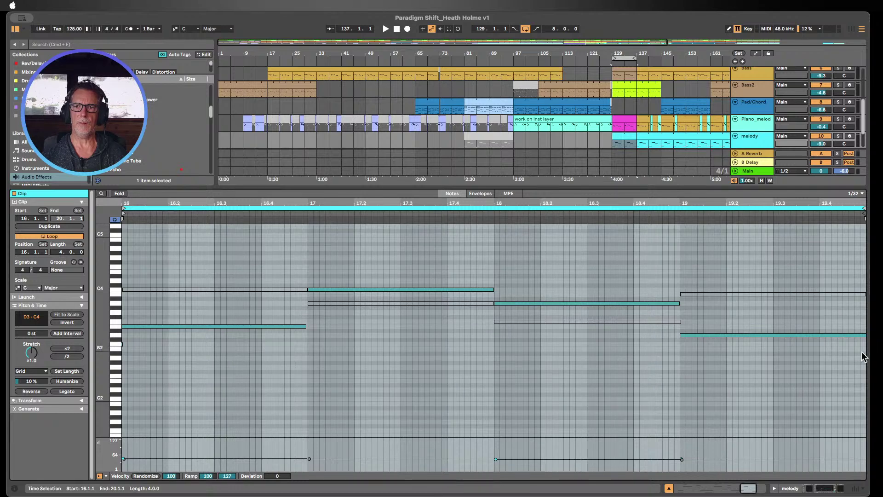
- View the melody and Piano_melody clips at bar 129 together in a zoomed-in piano roll and compare their notes
left_click_drag(840, 367, 147, 274)
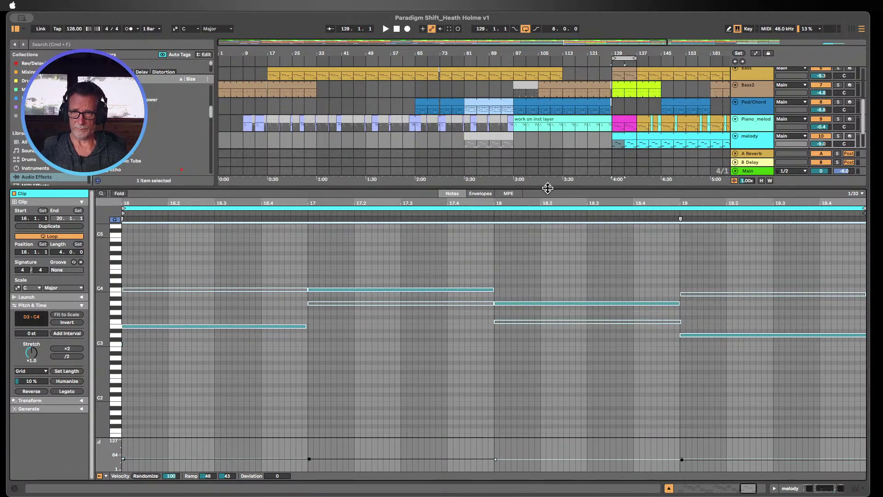
left_click(625, 122, "shift")
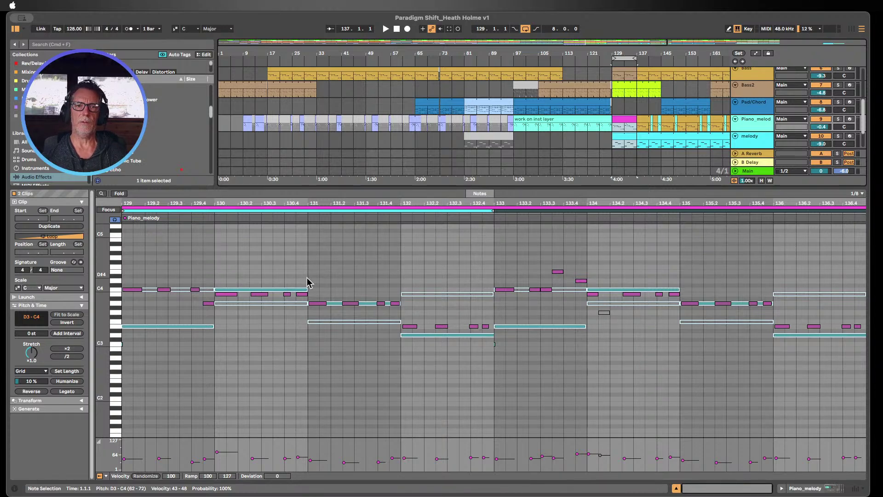
left_click_drag(98, 322, 123, 338)
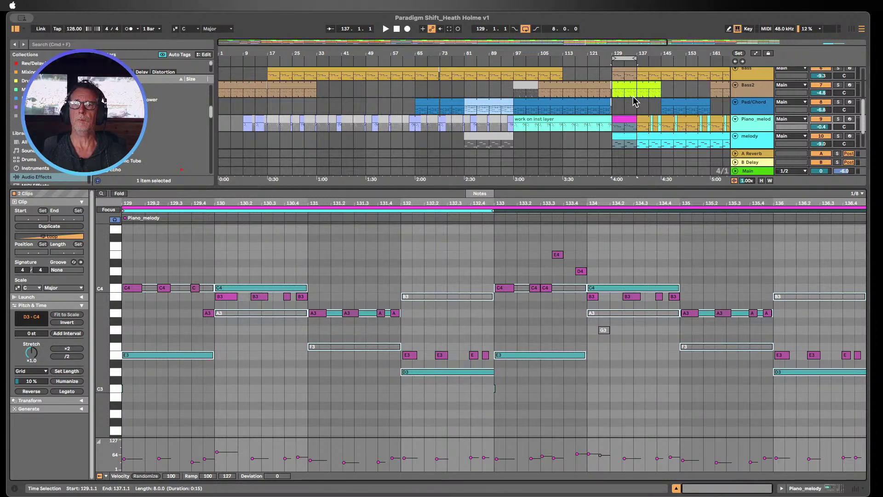
- Move the Bass2 and Bass tracks below the Pad/Chord track, keeping Bass directly above Bass2
left_click(752, 88)
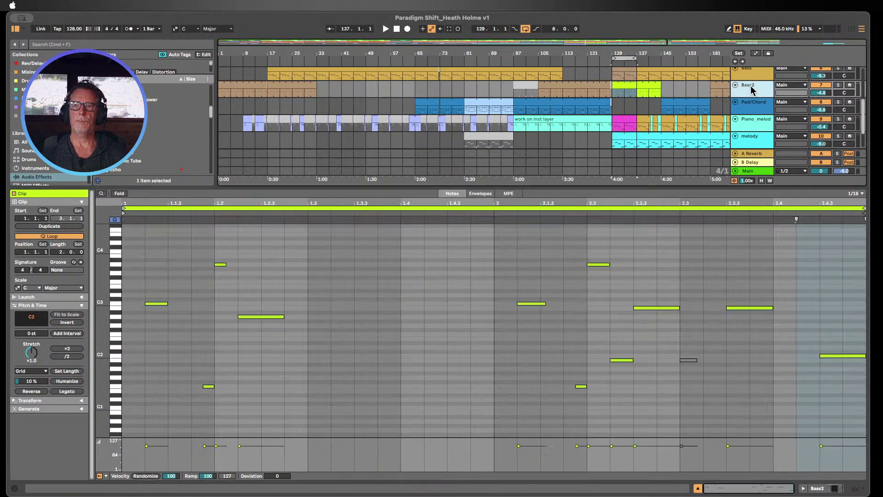
left_click_drag(752, 90, 750, 118)
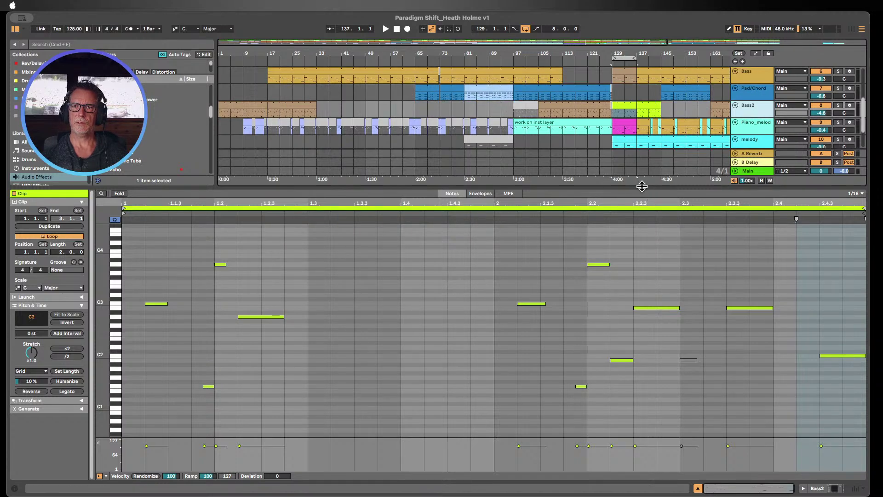
left_click_drag(642, 186, 643, 335)
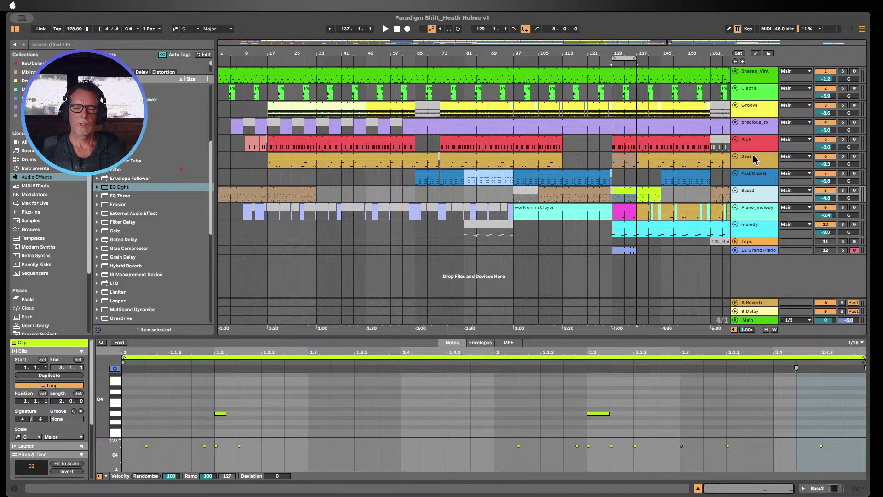
left_click_drag(752, 157, 753, 186)
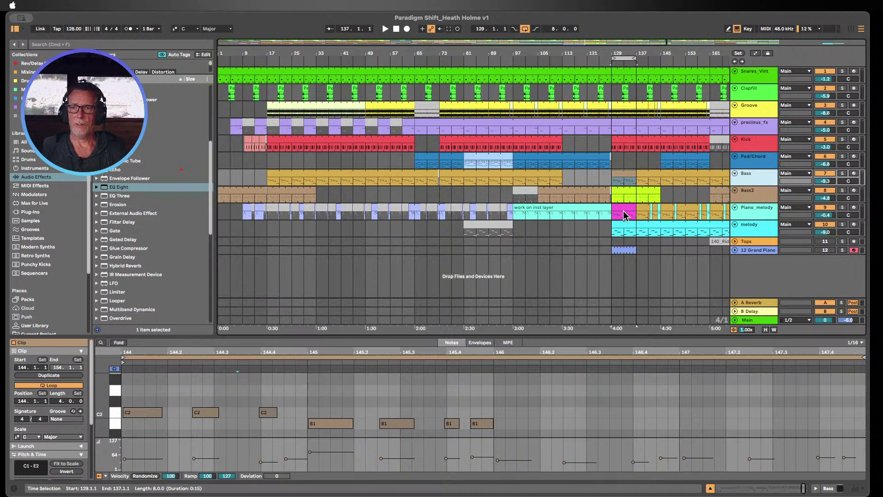
- Select the melody, Piano_melody, Bass2 and Bass clips from bar 129 together so their notes share one piano roll
left_click(623, 229)
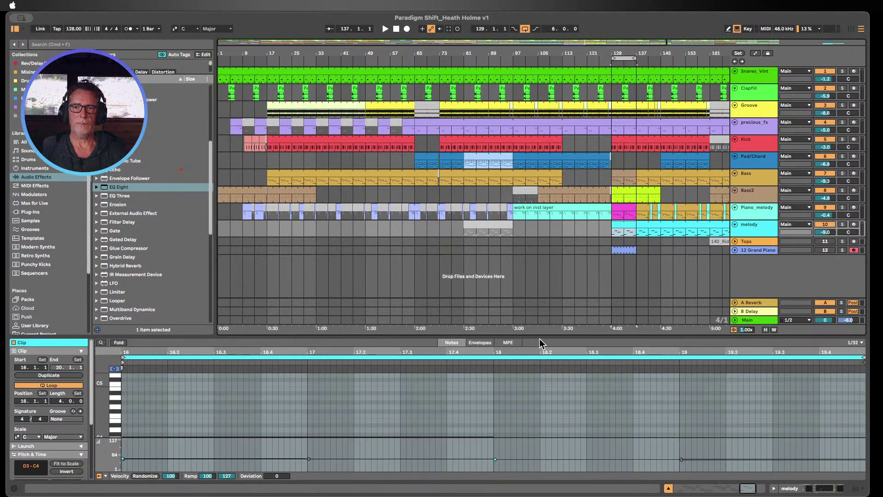
left_click_drag(540, 339, 540, 280)
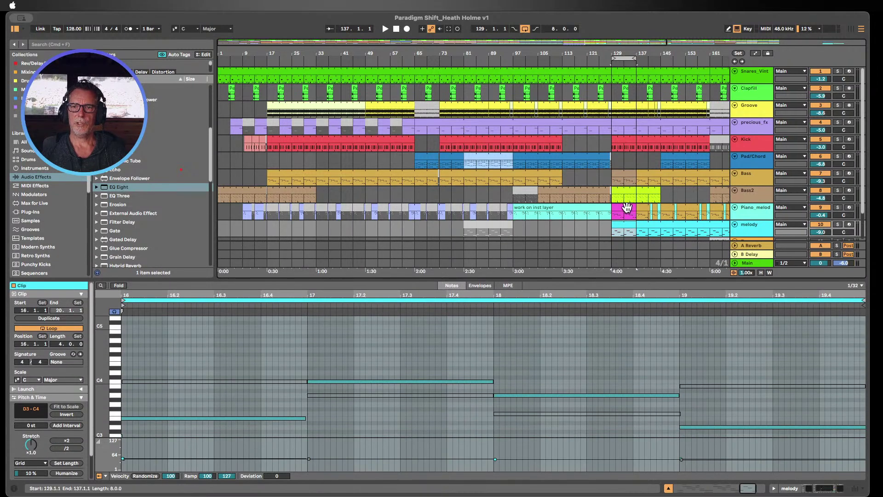
left_click(627, 208, "shift")
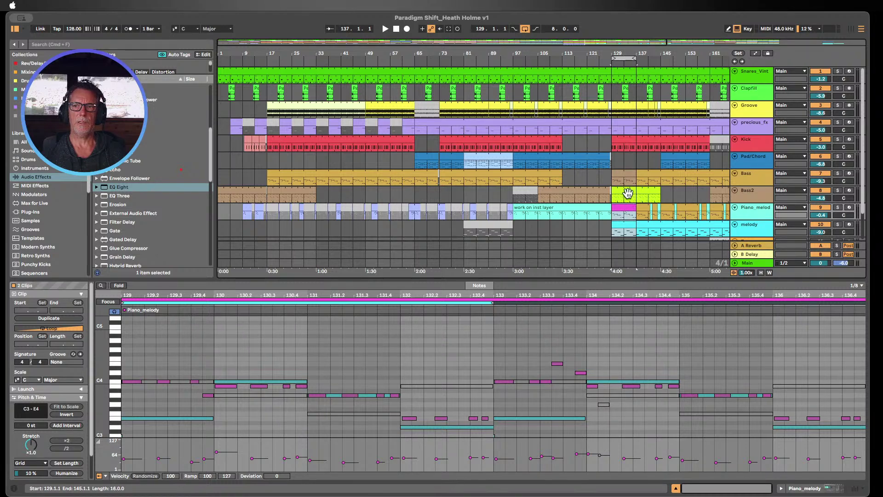
left_click(627, 191, "shift")
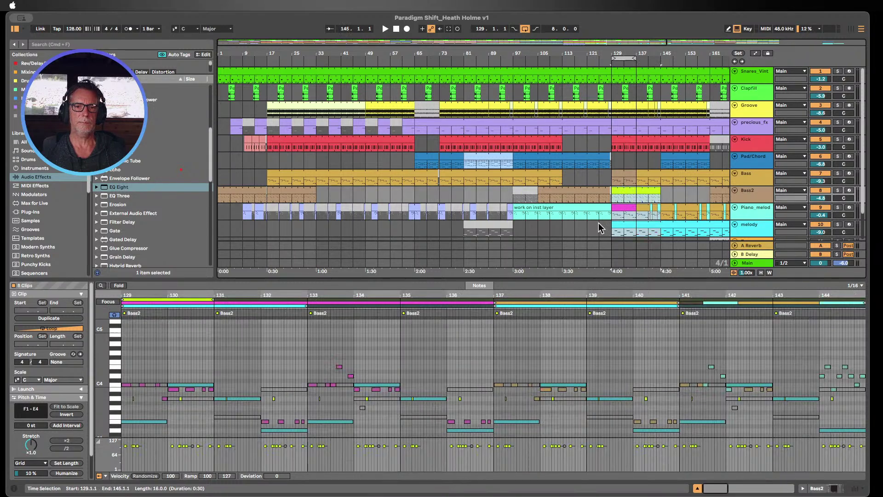
scroll(289, 341, "down", 3)
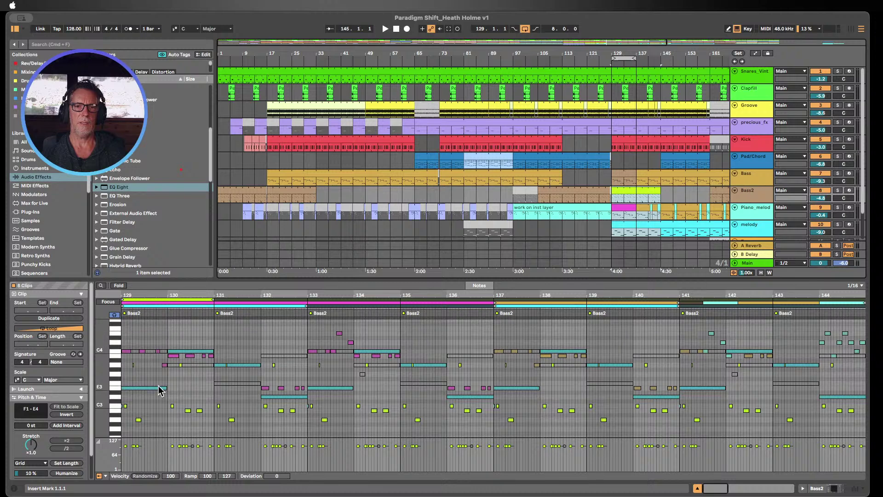
left_click(618, 177, "shift")
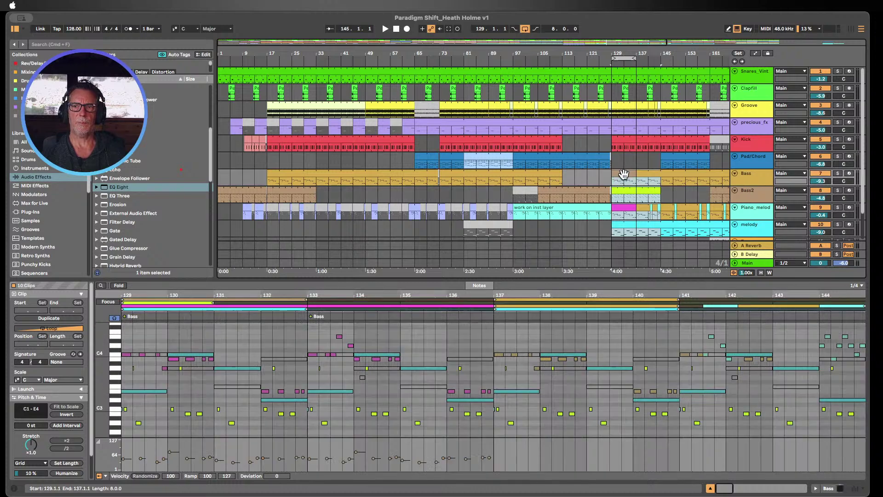
- Enlarge the clip view and examine which octaves the combined bass, piano and melody notes occupy, including the range below the bass
scroll(603, 227, "down", 1)
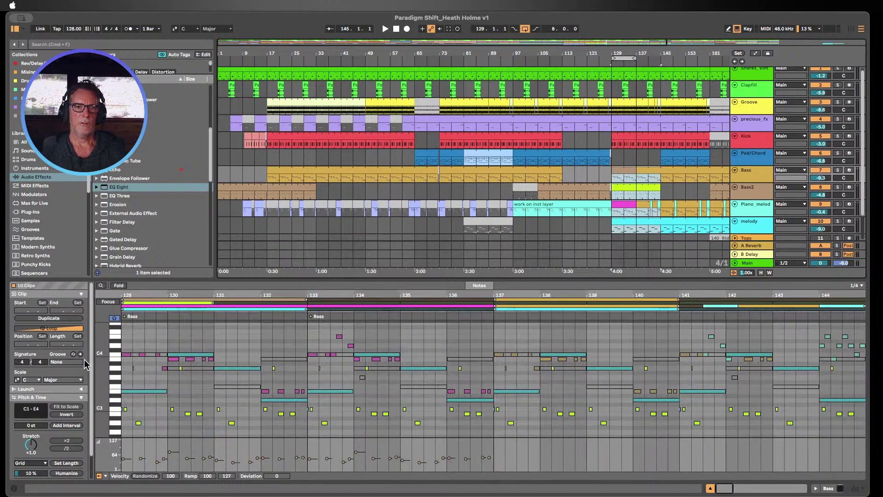
scroll(101, 359, "down", 4)
scroll(113, 363, "down", 1)
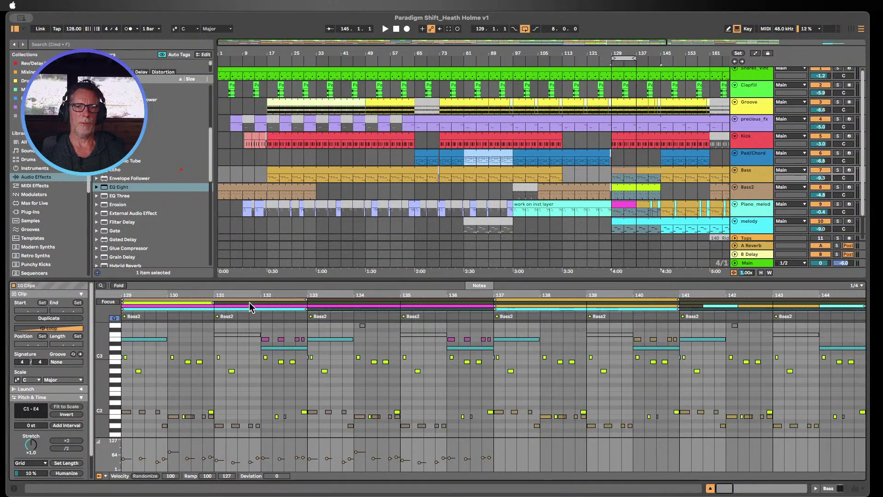
left_click_drag(293, 279, 305, 54)
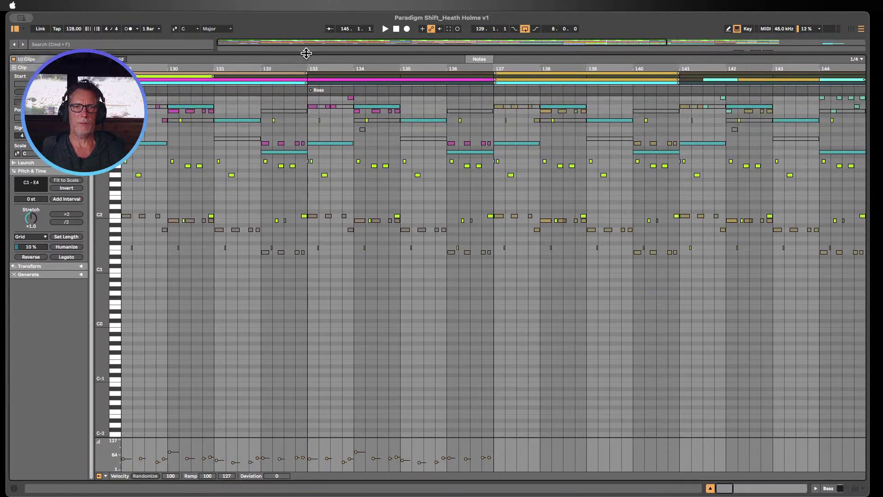
scroll(144, 242, "up", 3)
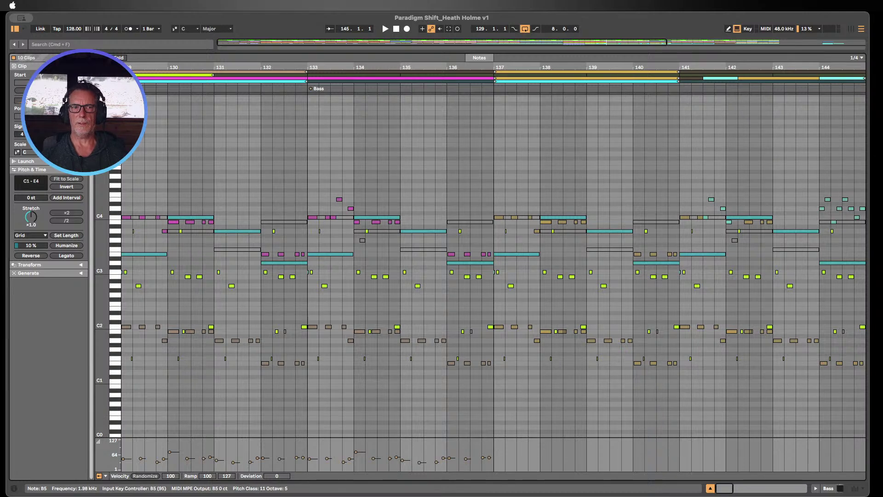
left_click_drag(102, 231, 102, 231)
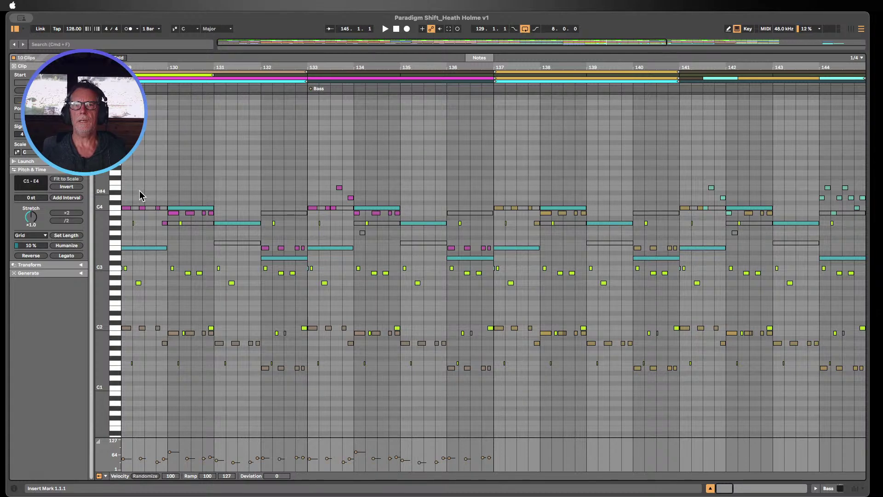
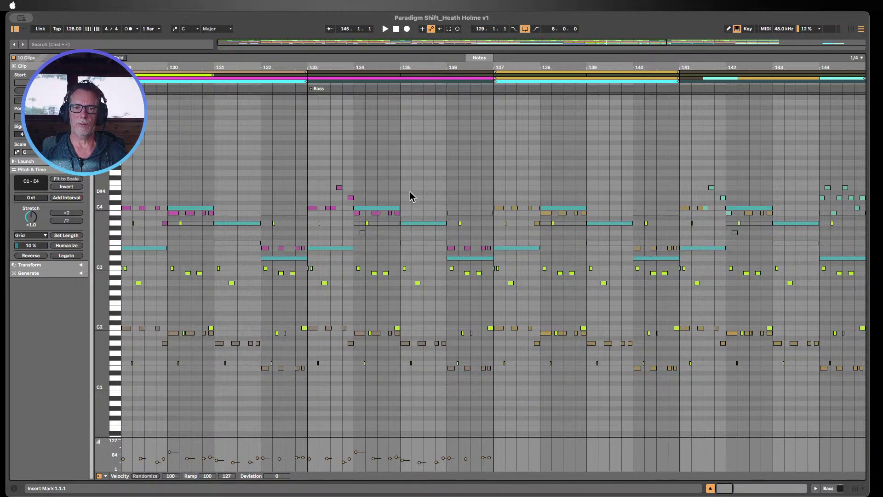
left_click_drag(103, 343, 95, 338)
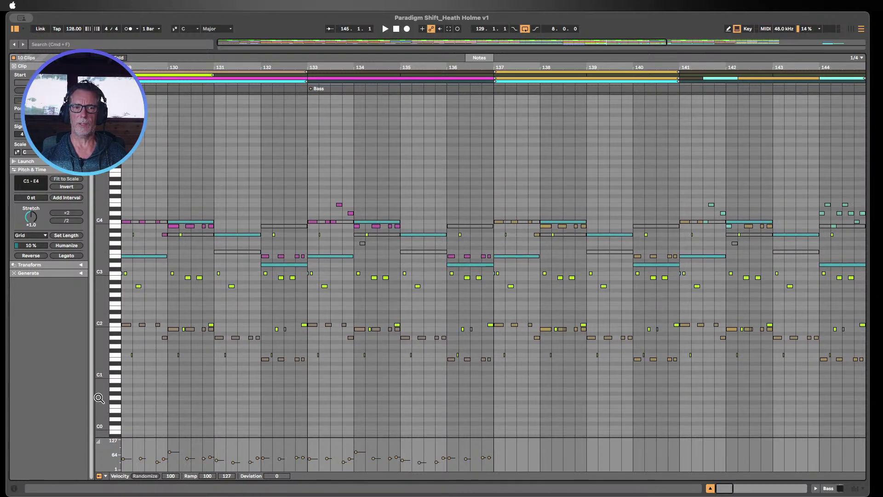
left_click_drag(98, 399, 98, 405)
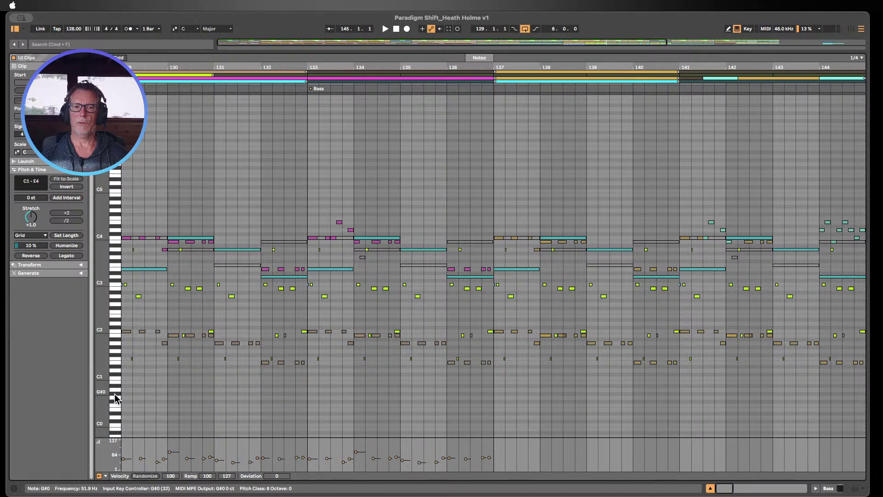
key("b")
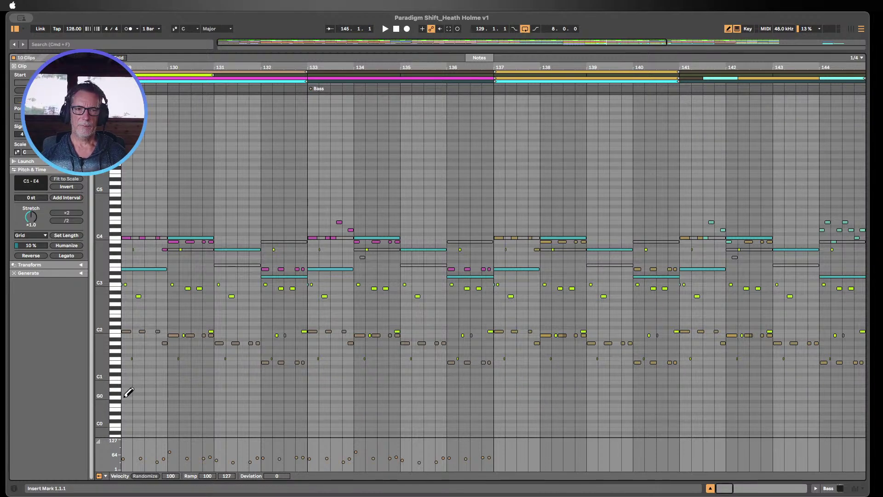
left_click(128, 393)
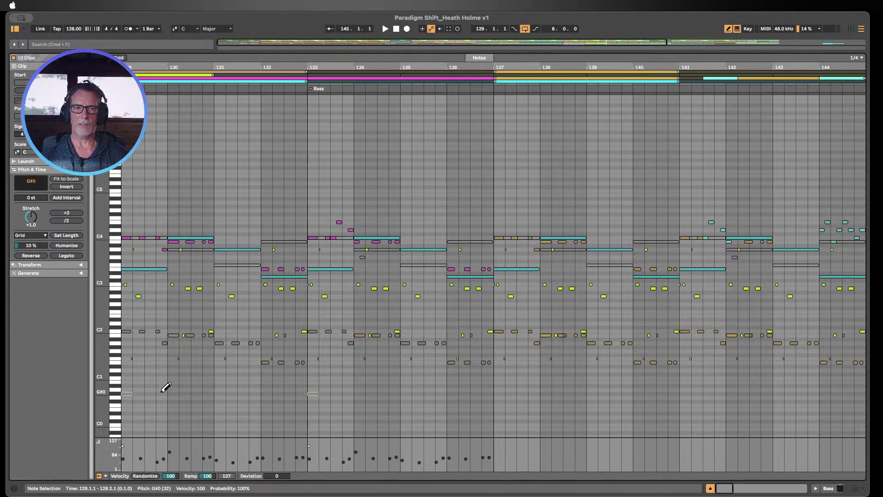
left_click(174, 393)
left_click(224, 393)
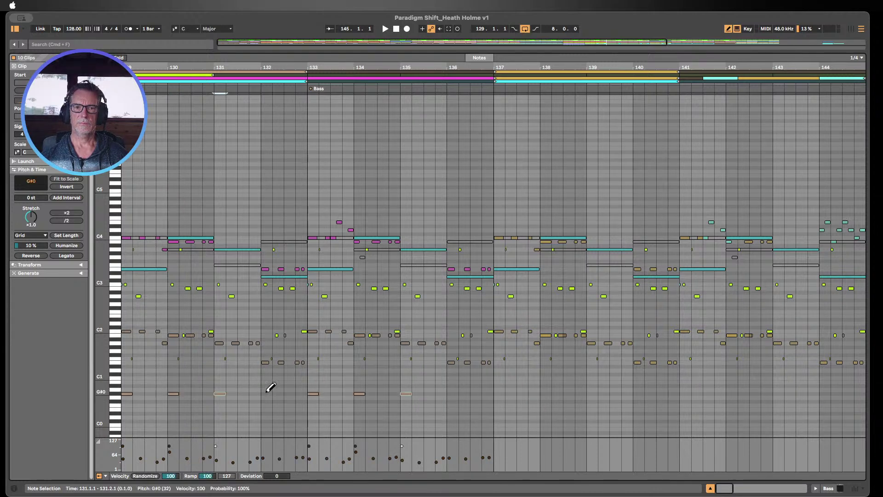
left_click(267, 392)
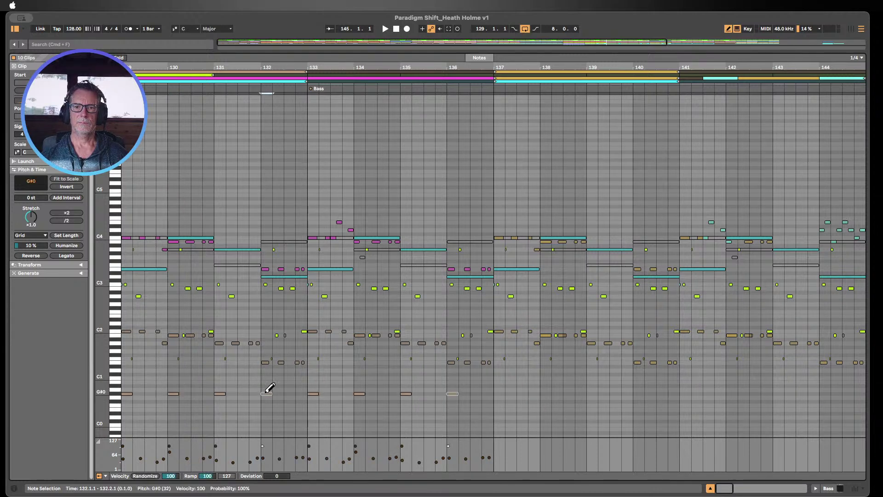
left_click(500, 393)
left_click(547, 393)
left_click(596, 393)
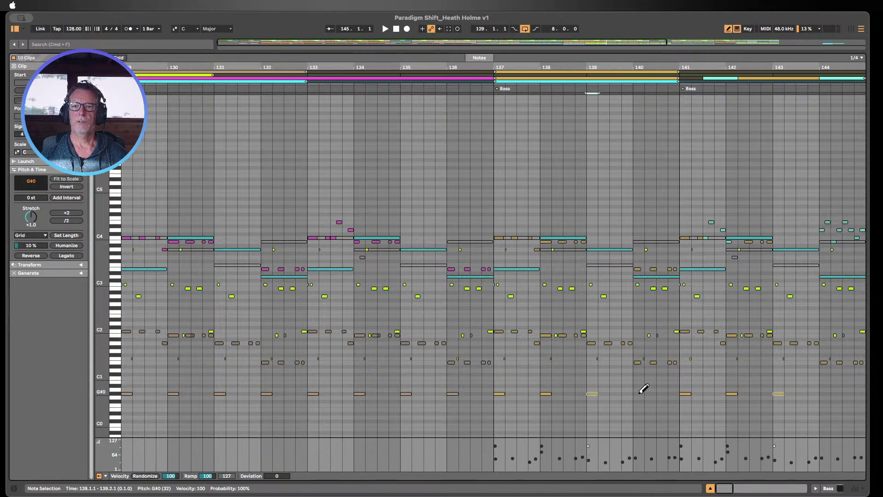
left_click(640, 393)
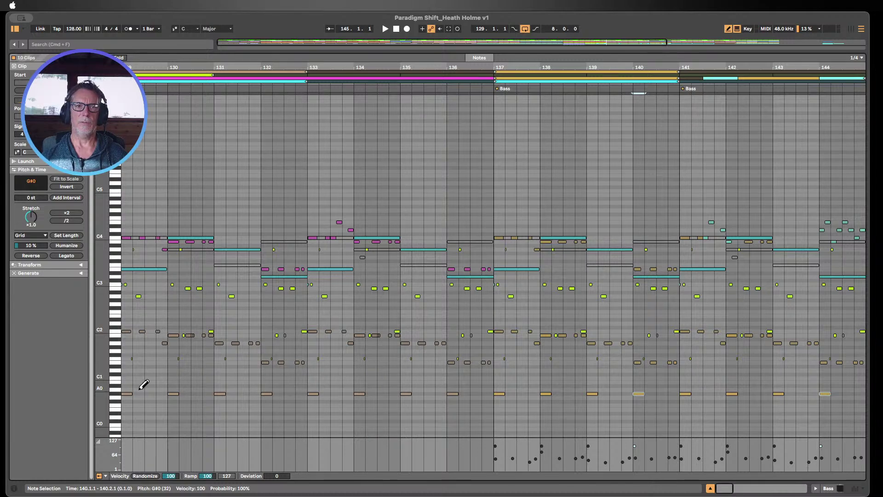
left_click(115, 394)
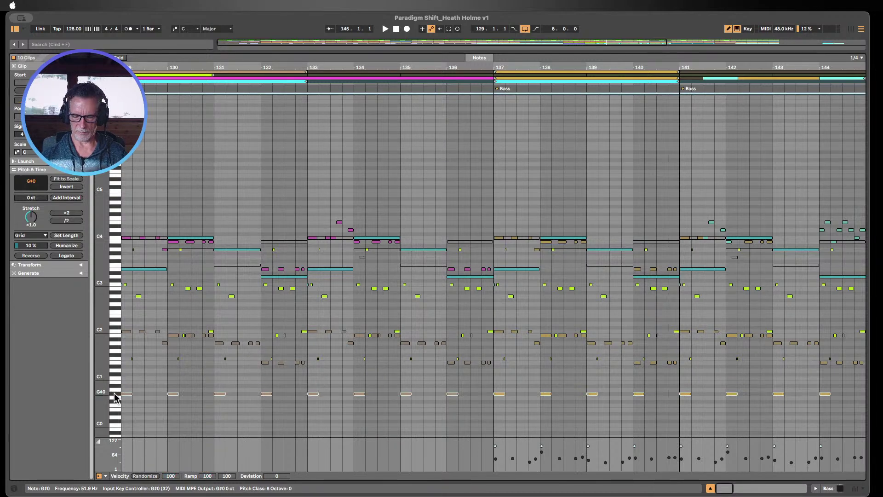
key("Delete")
- Draw sixteenth-length G#0 notes on all four beats of bar 129 in the Bass clip
mouse_move(133, 68)
left_mouse_down()
mouse_move(147, 111)
mouse_move(157, 105)
left_mouse_up()
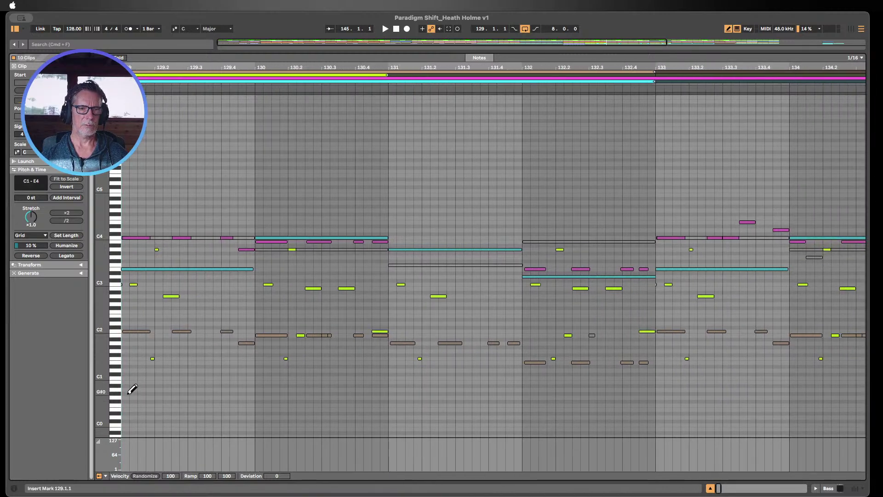
key("super+z")
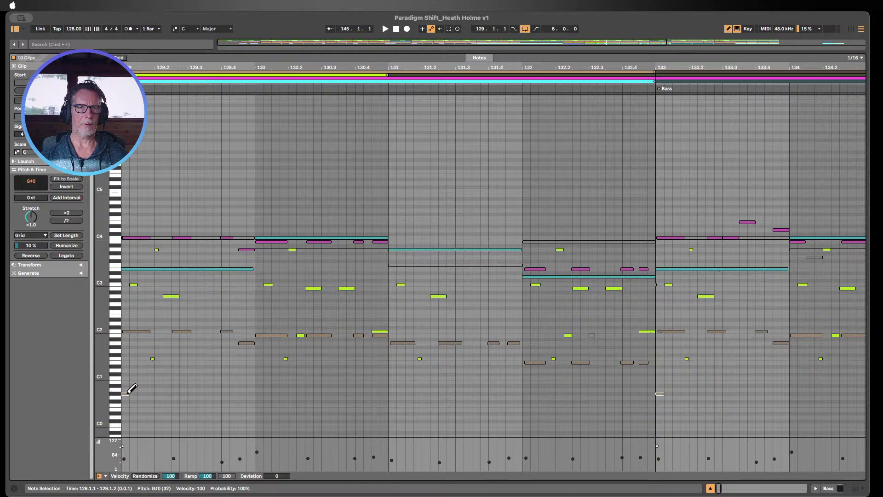
left_click(158, 394)
left_click(192, 394)
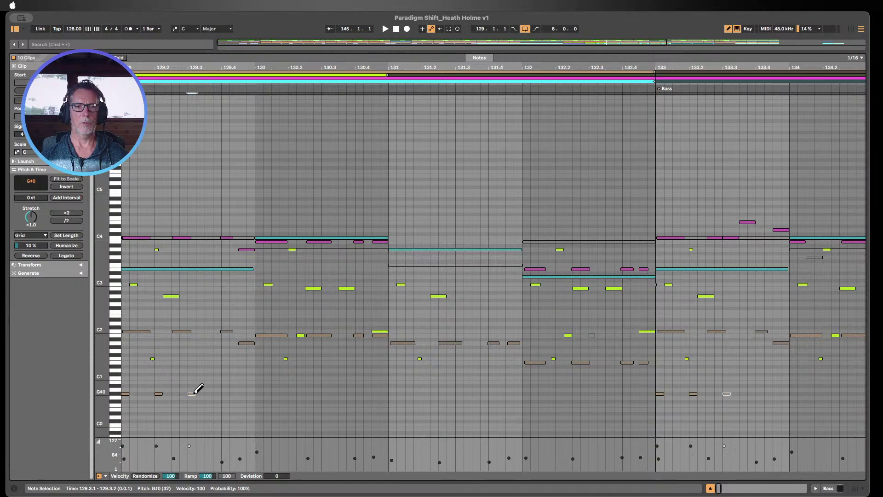
left_click(225, 393)
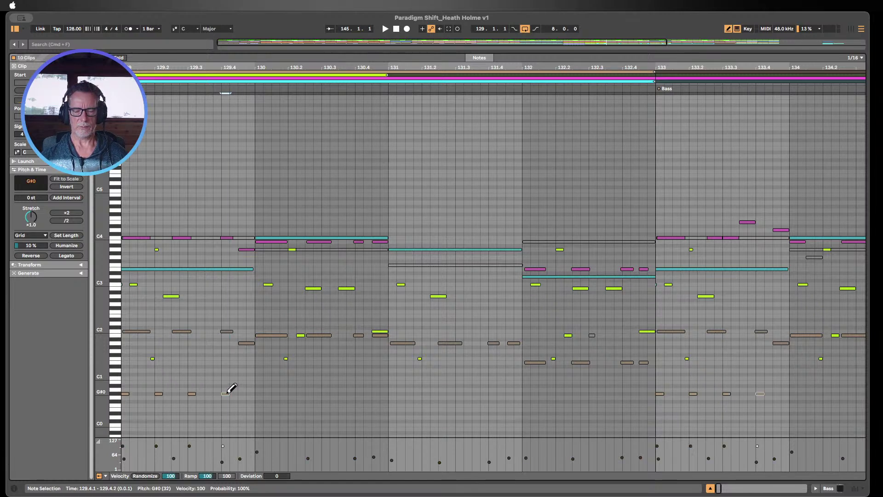
- Leave draw mode and duplicate bar 129's four G#0 notes across bars 130, 131 and 132
key("b")
left_click_drag(256, 406, 100, 386)
key("super+d")
key("super+d")
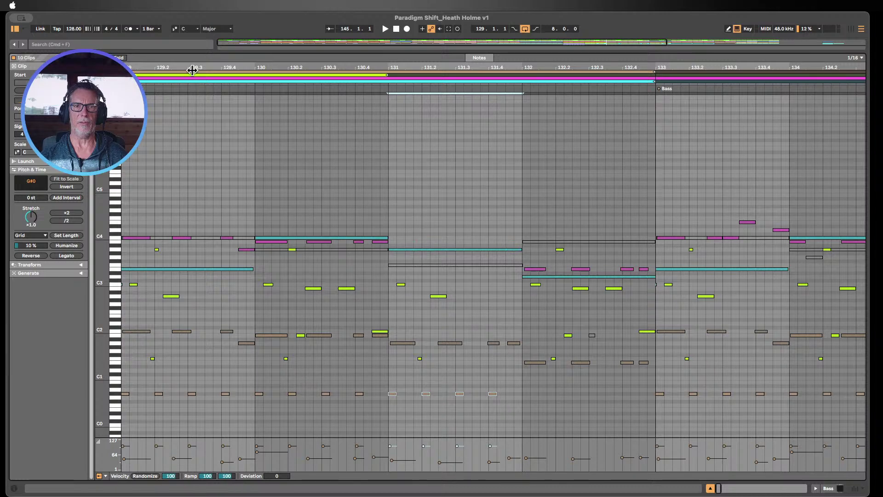
left_click_drag(192, 70, 192, 44)
key("super+d")
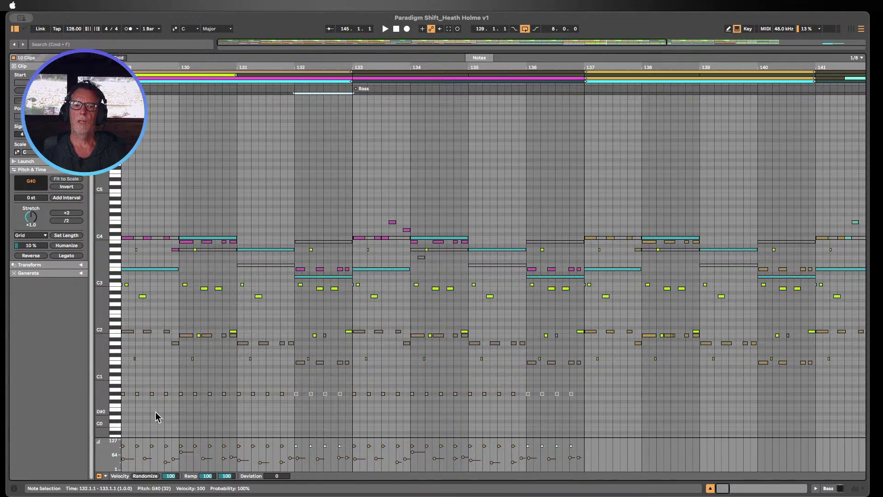
scroll(156, 415, "down", 2)
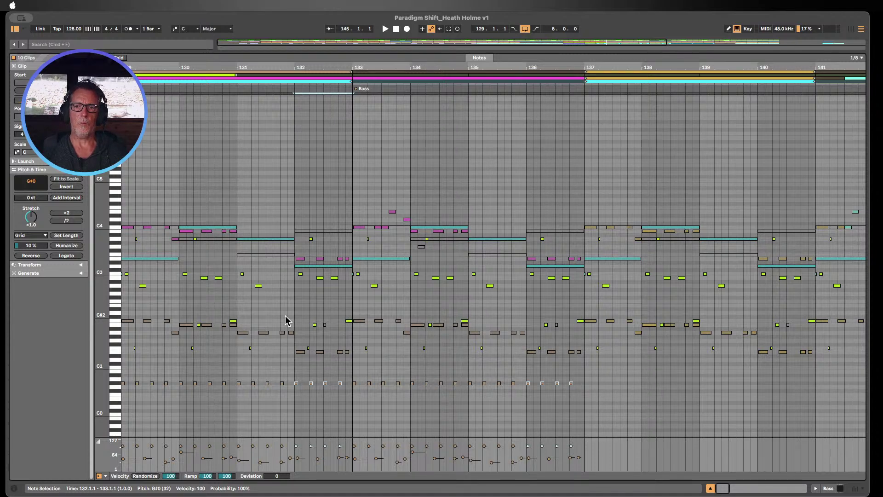
- Close the clip view and reopen the current set from the recent sets, discarding the unsaved changes
left_click(711, 489)
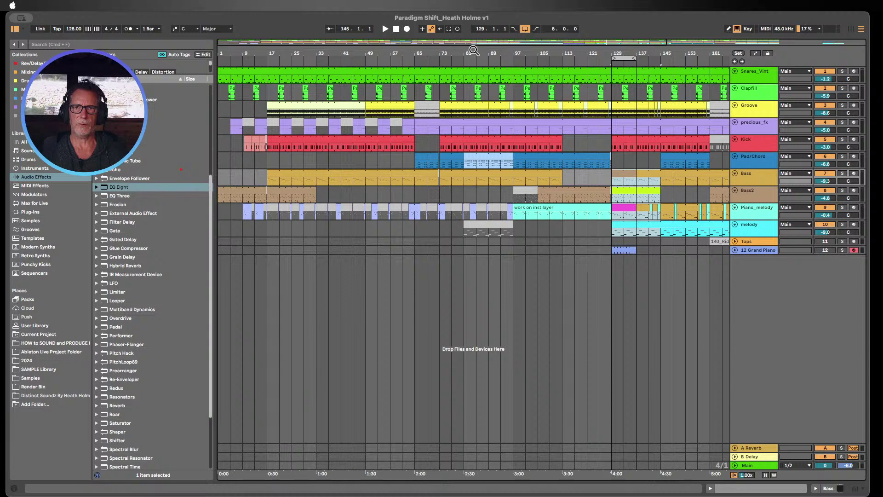
left_click_drag(473, 50, 472, 46)
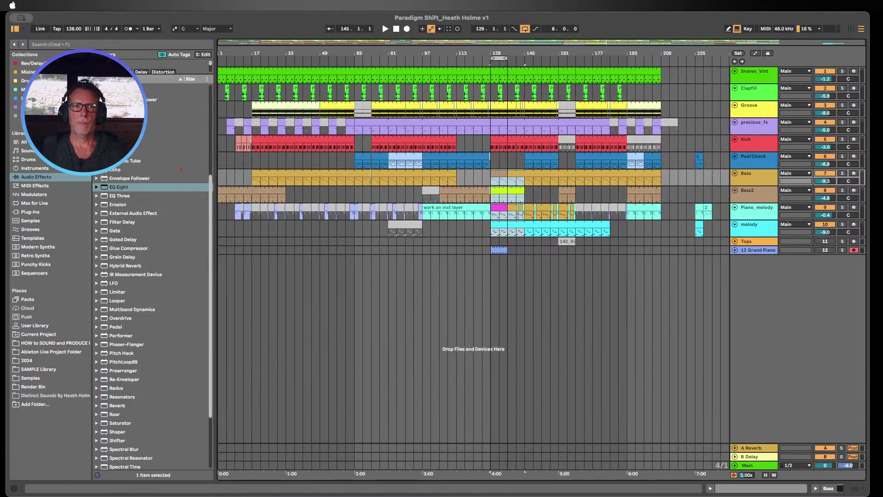
left_click(51, 9)
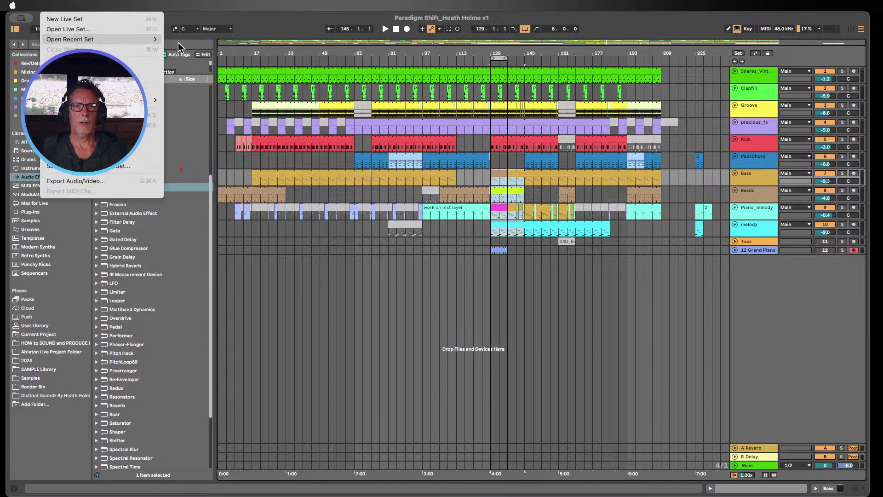
mouse_move(156, 39)
left_click(297, 159)
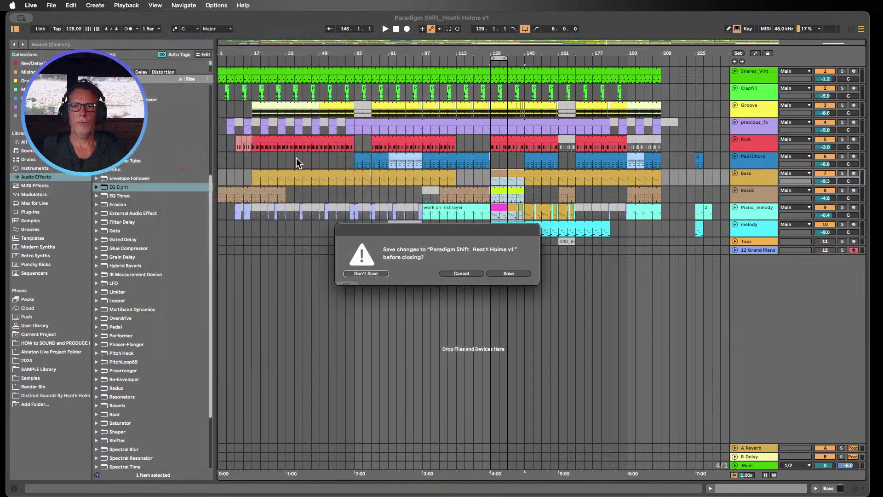
left_click(367, 274)
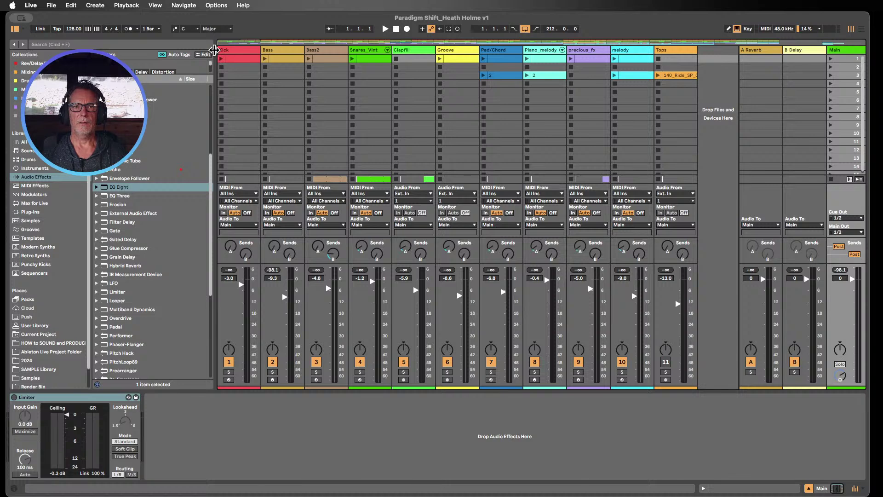
- Switch the reopened set to Arrangement View and hide the browser to widen the timeline
left_click_drag(214, 51, 198, 50)
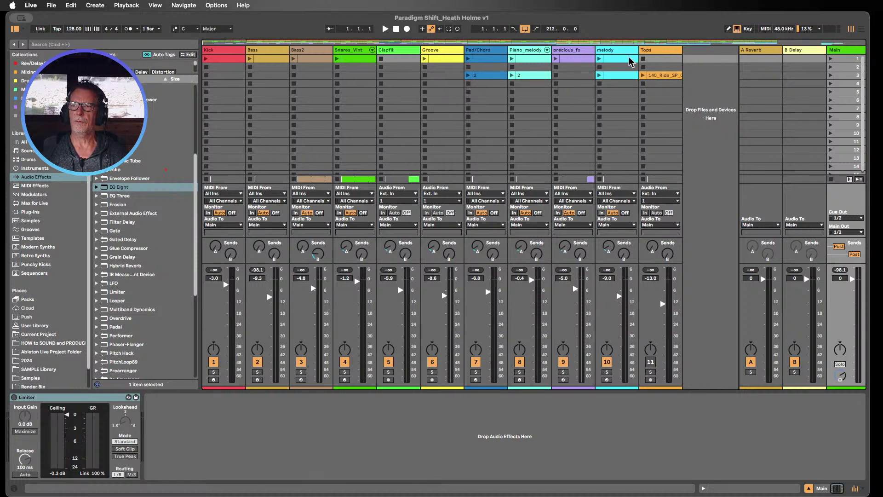
left_click(860, 30)
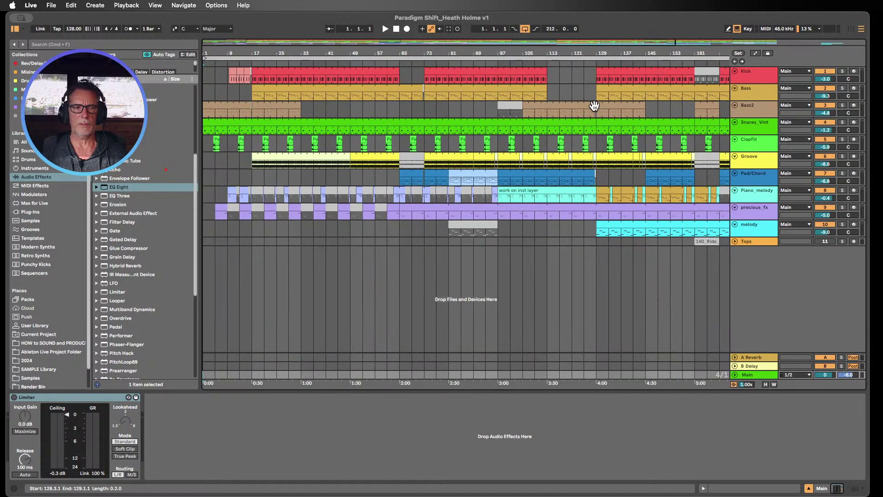
left_click(15, 30)
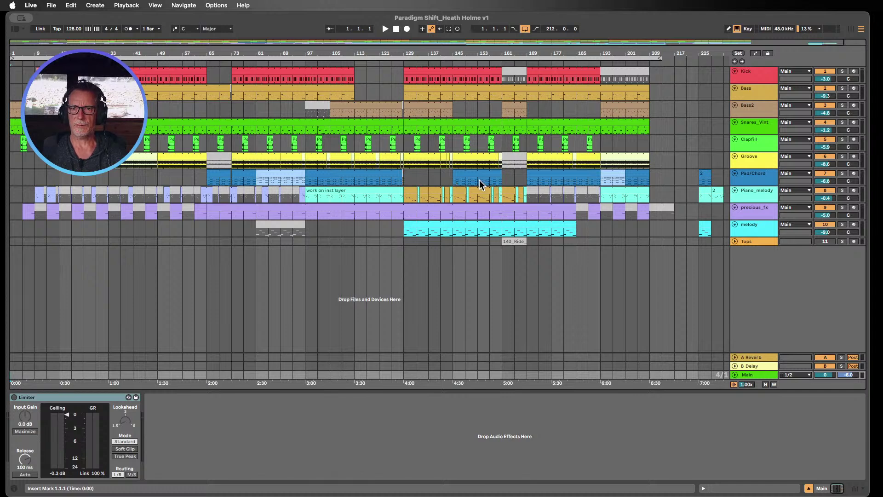
- Loop the eight bars from bar 105 to bar 113, then audition the section and stop playback
left_click_drag(478, 180, 498, 180)
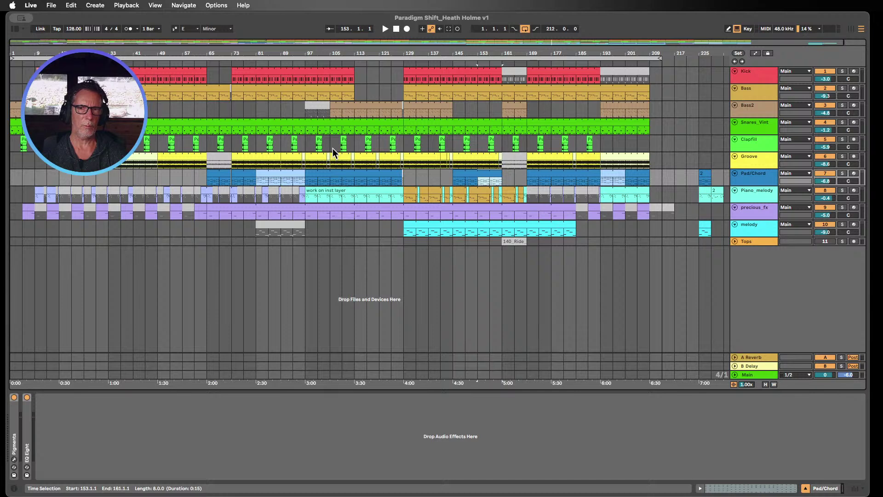
left_click(349, 137)
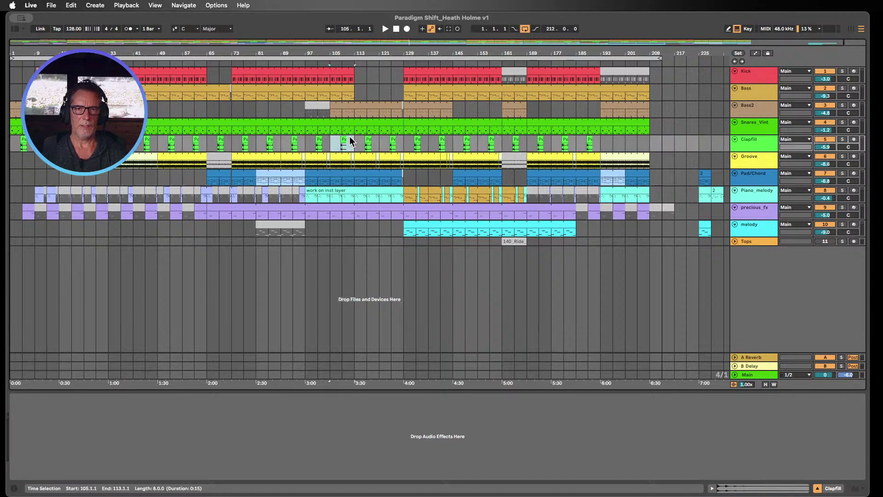
key("super+l")
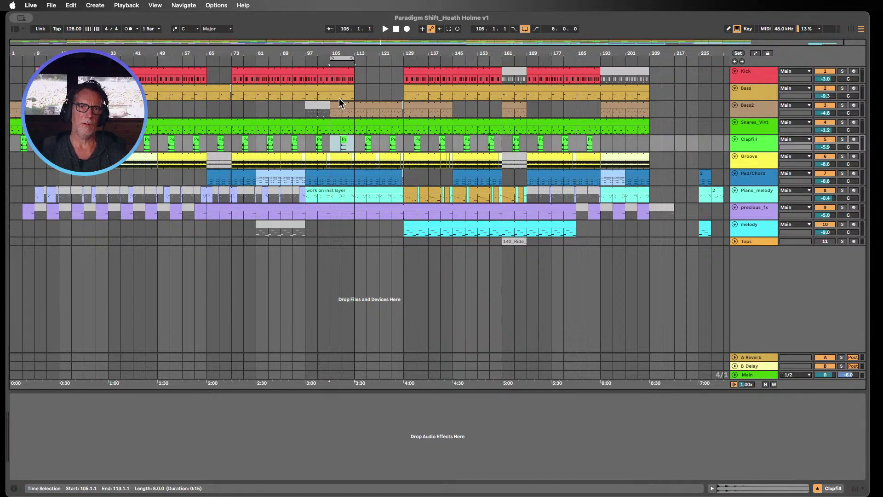
key("space")
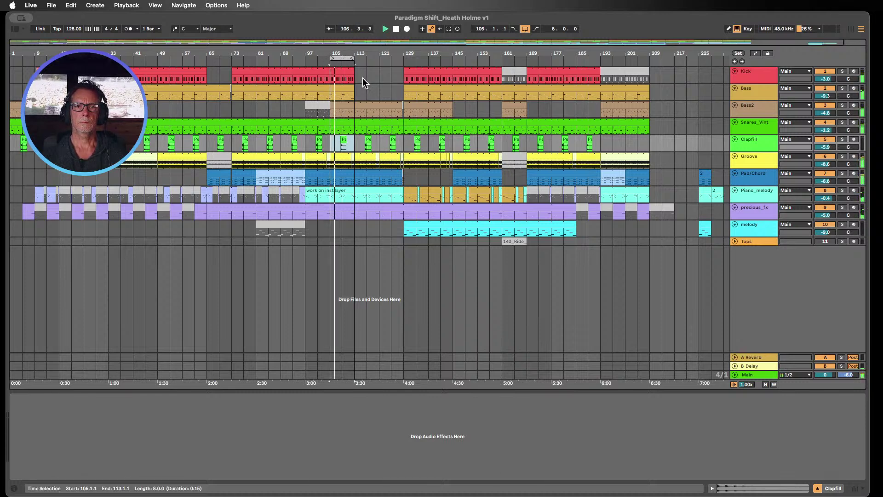
left_click(397, 29)
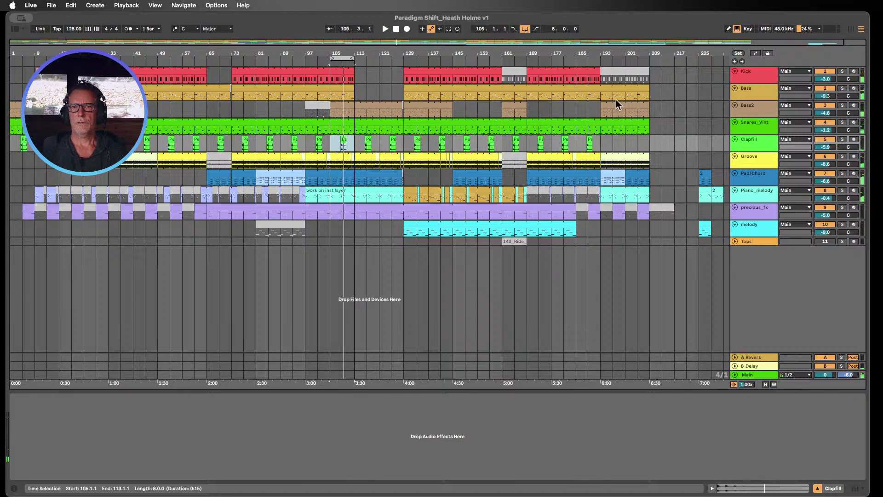
- Move the Bass and Bass2 tracks together so they sit between the Groove and Pad/Chord tracks
left_click(752, 87)
left_click(753, 104, "shift")
left_click_drag(748, 89, 739, 168)
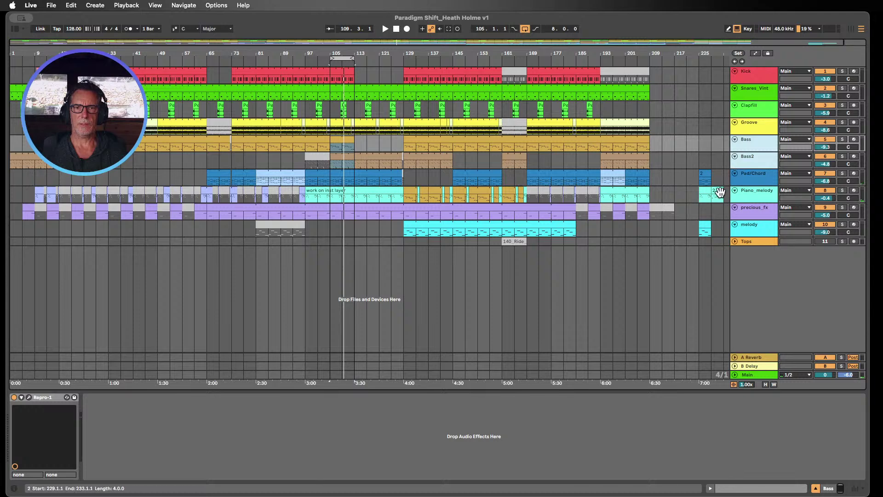
- Split the Bass, Bass2, Pad/Chord and Piano_melody clips at bars 105 and 113, and open the resulting Piano_melody clip's notes
left_click(334, 170)
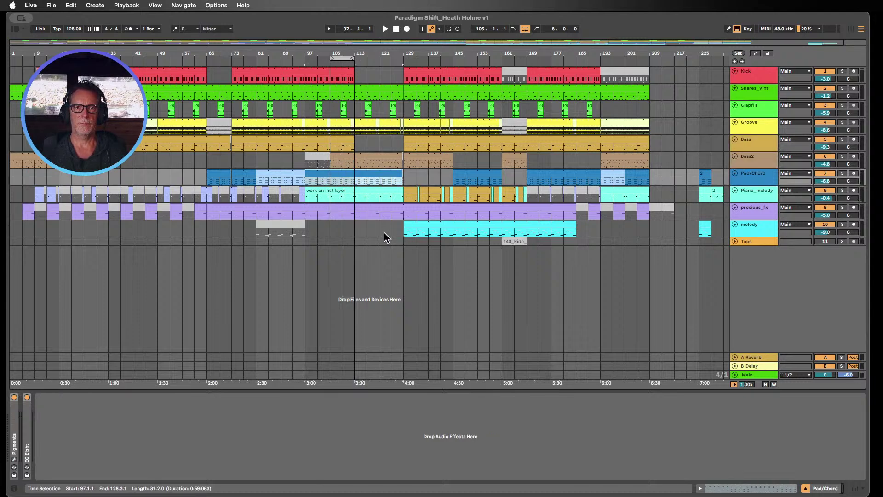
left_click(332, 148)
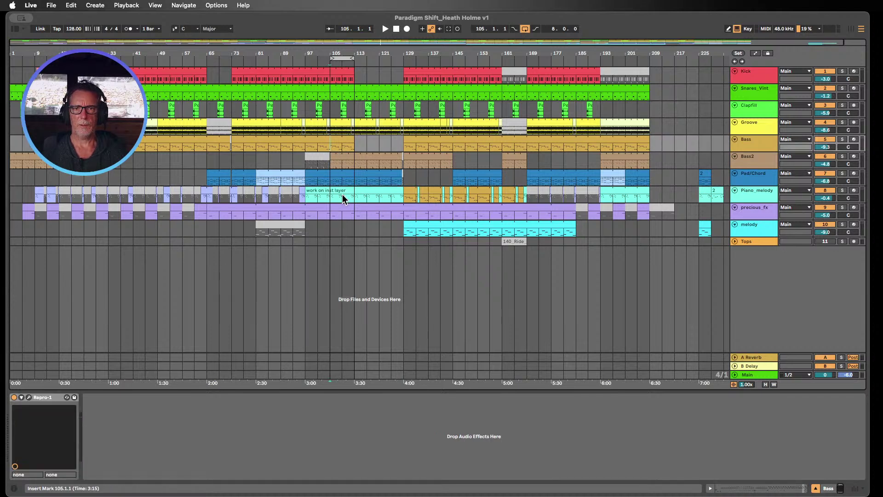
left_click_drag(336, 197, 353, 144)
key("super+e")
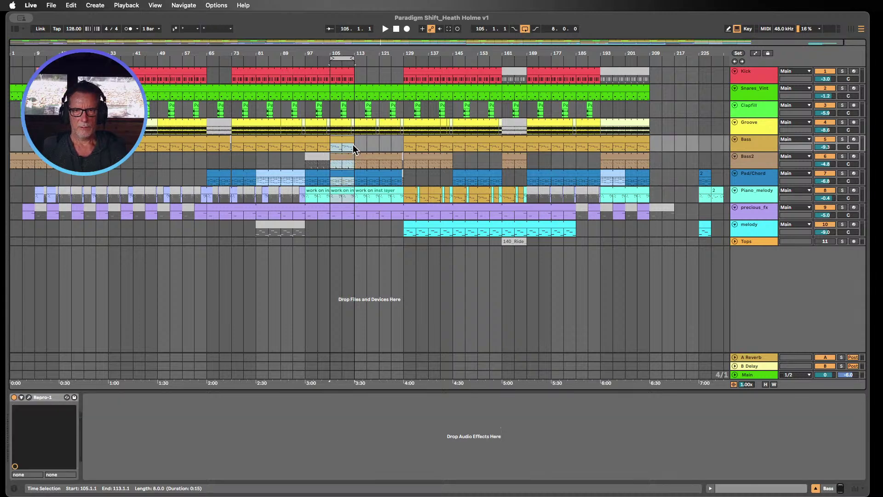
double_click(343, 192)
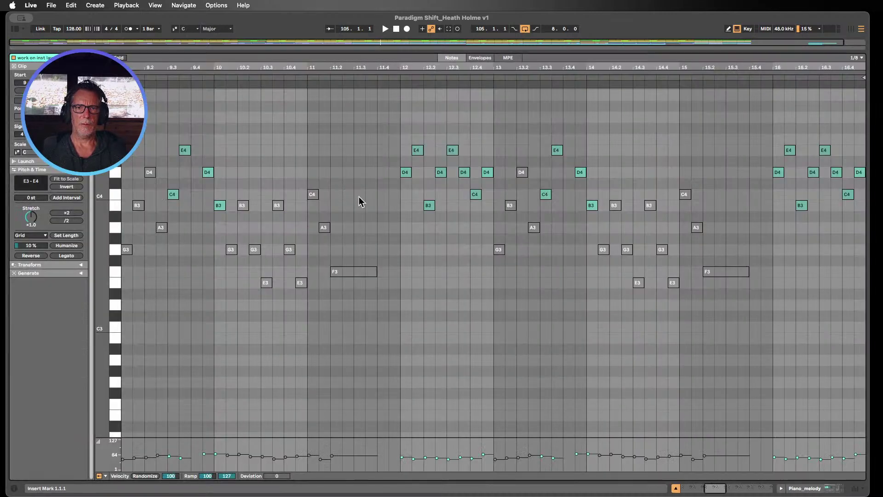
- Display the notes of the Piano_melody, Pad/Chord, Bass2 and Bass clips from bars 105 to 113 together in an enlarged note editor
scroll(101, 223, "up", 3)
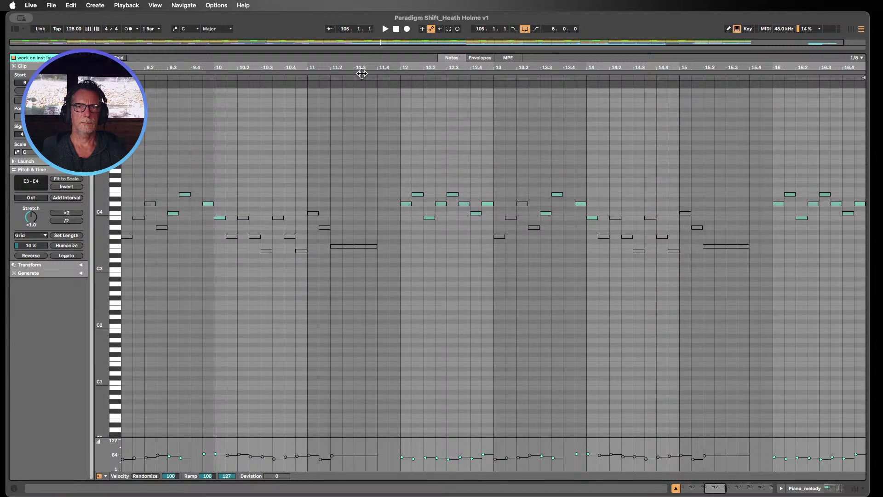
left_click_drag(391, 51, 396, 202)
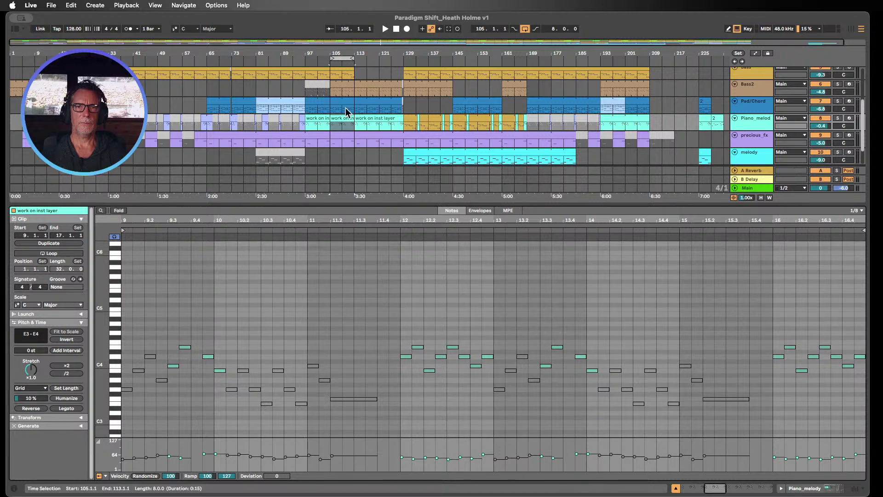
left_click_drag(345, 112, 339, 98)
scroll(270, 294, "down", 2)
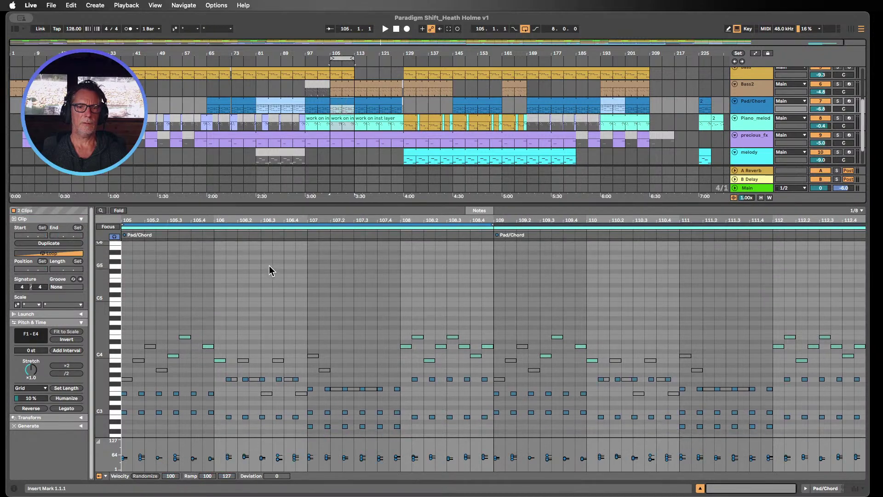
left_click(339, 81, "shift")
scroll(340, 82, "up", 2)
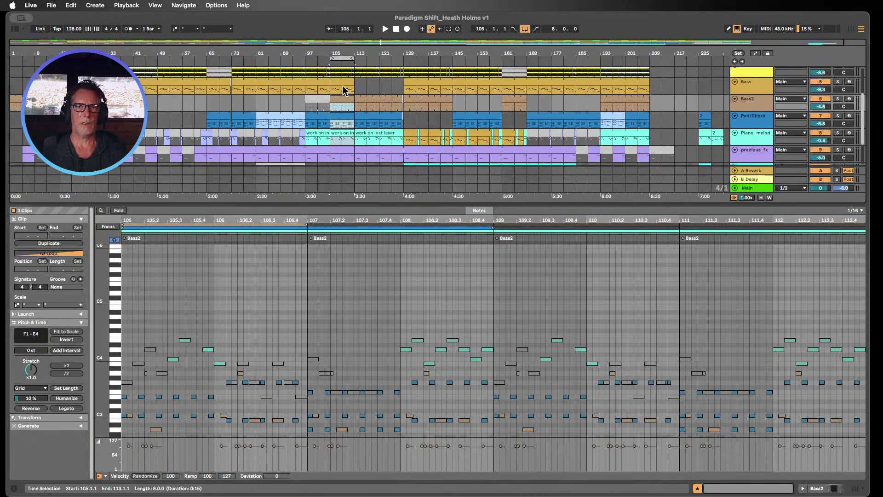
left_click(343, 85, "shift")
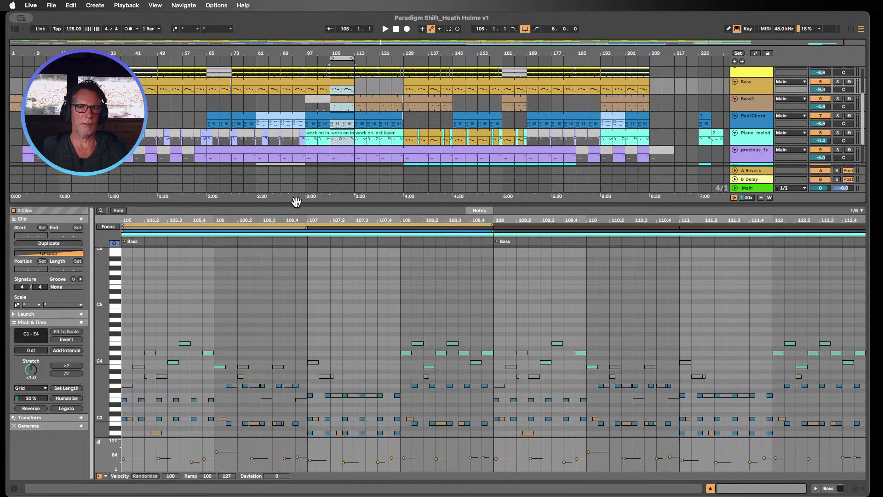
left_click_drag(296, 203, 296, 115)
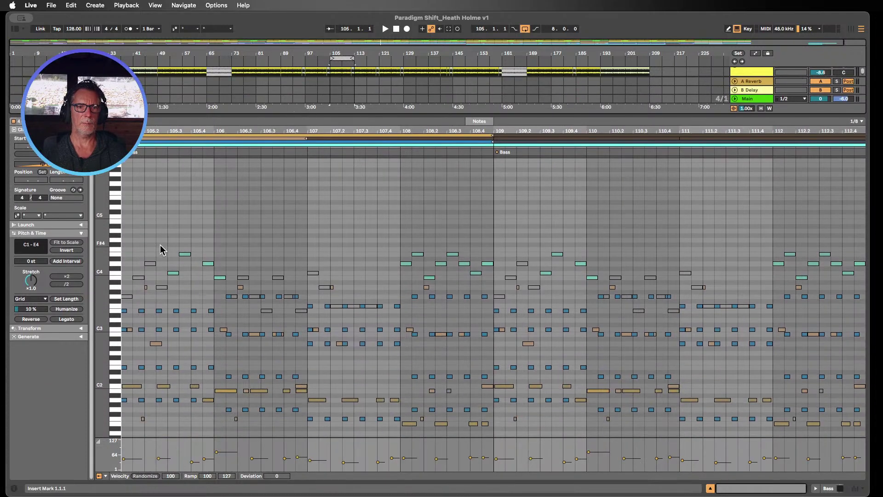
- Compare the pitch ranges of the four layered clips across the octaves and close the note editor
mouse_move(100, 282)
left_mouse_down()
mouse_move(120, 281)
mouse_move(106, 283)
left_mouse_up()
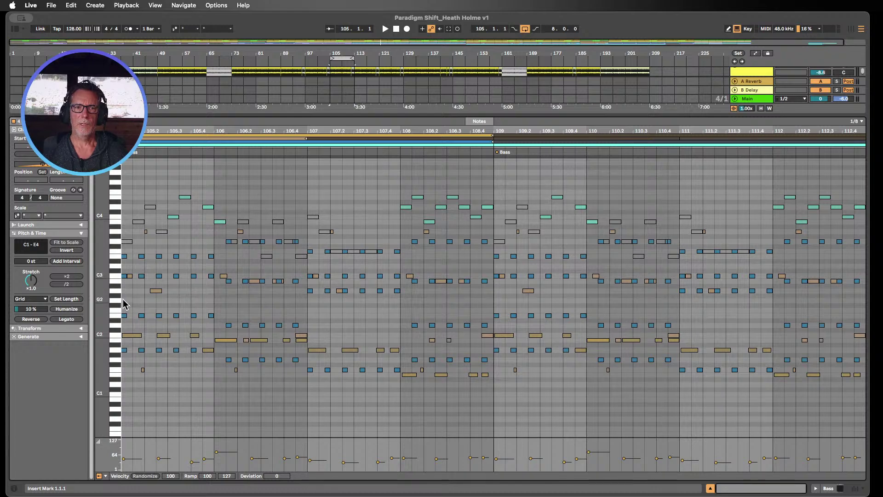
mouse_move(101, 315)
left_mouse_down()
mouse_move(111, 315)
mouse_move(95, 314)
left_mouse_up()
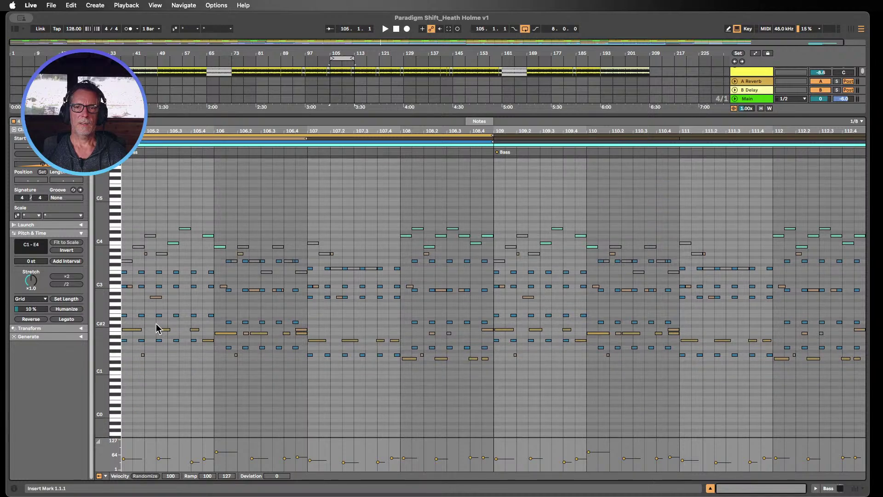
left_click(710, 488)
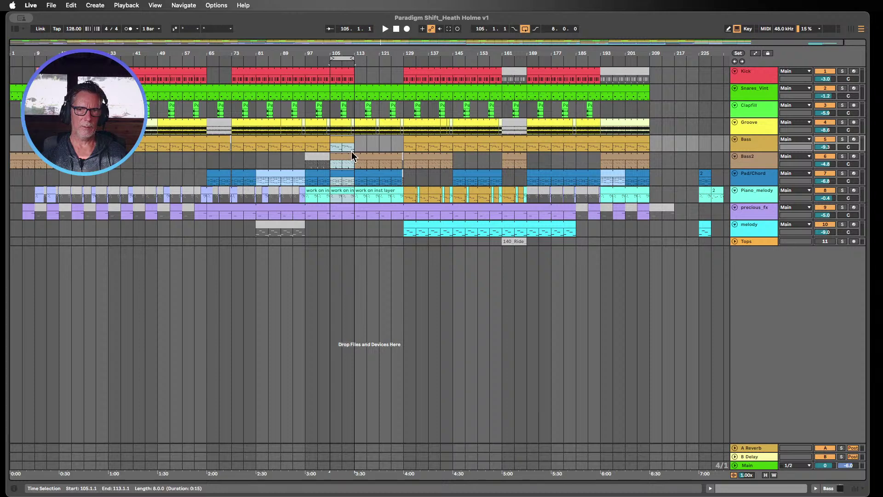
- Copy the melody clip section at bars 129–137 to bar 105 and move the melody track above precious_fx
left_click(407, 236)
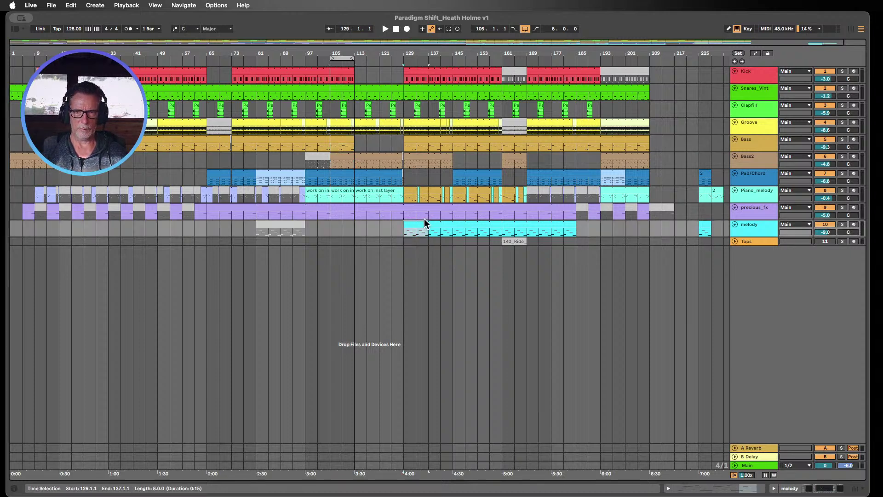
left_click_drag(420, 223, 370, 228)
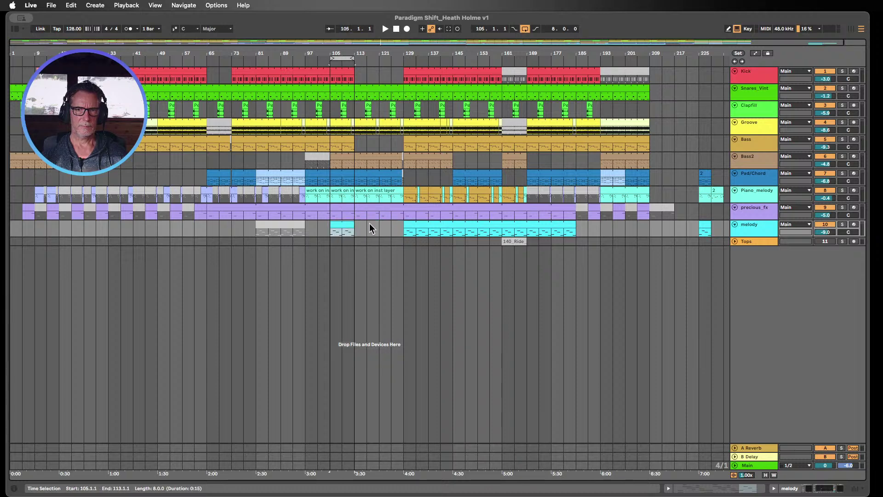
left_click_drag(757, 225, 347, 221)
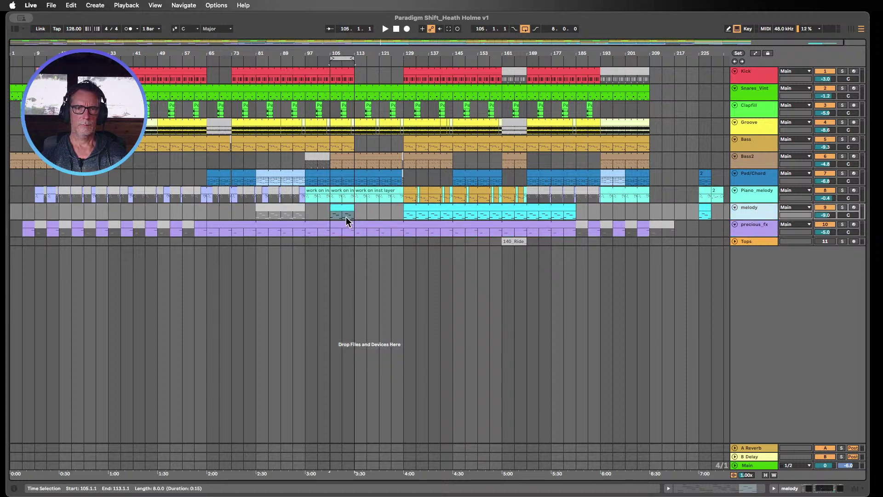
- Colour the melody clip at bar 105 magenta and open its notes for viewing
right_click(339, 205)
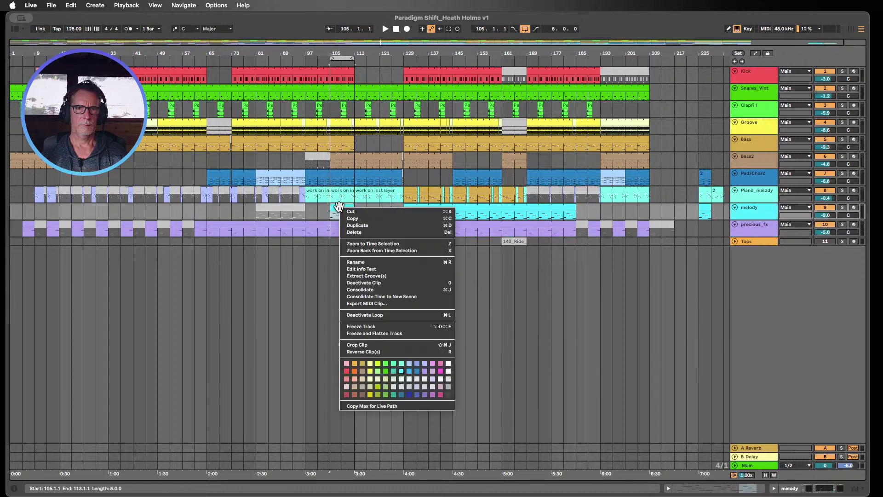
left_click(441, 372)
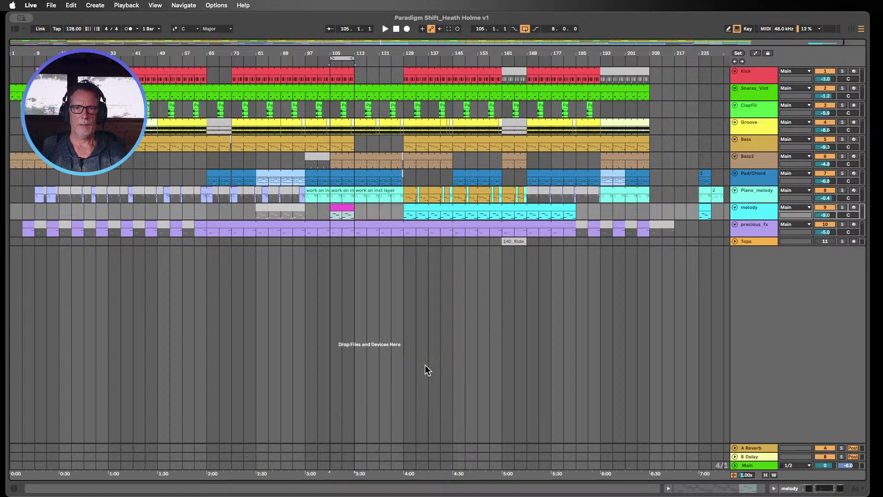
double_click(341, 209)
scroll(301, 166, "up", 5)
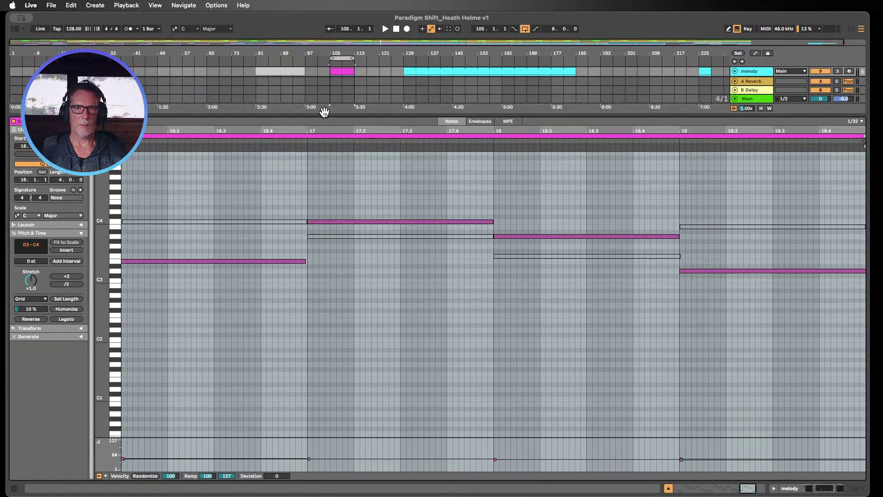
- Show the bars 105–113 notes of melody, Piano_melody, Pad/Chord, Bass2 and Bass together in an enlarged note editor
left_click_drag(323, 114, 340, 244)
left_click(340, 175, "shift")
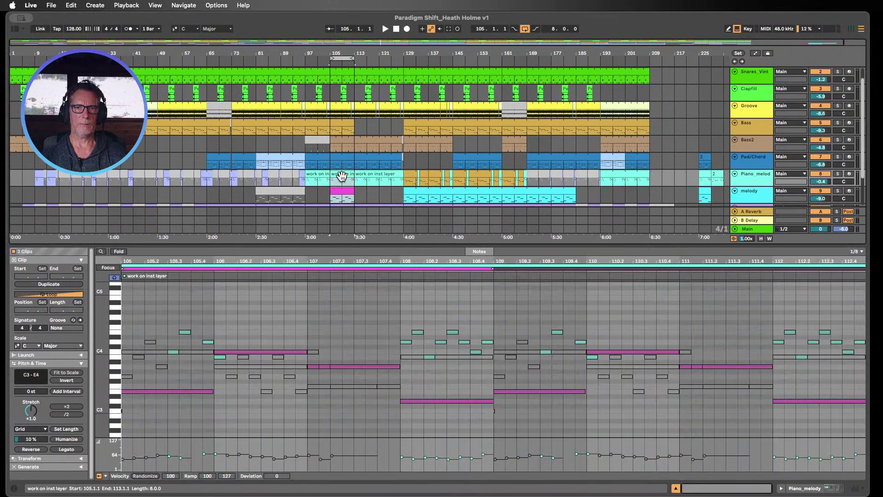
left_click(343, 159, "shift")
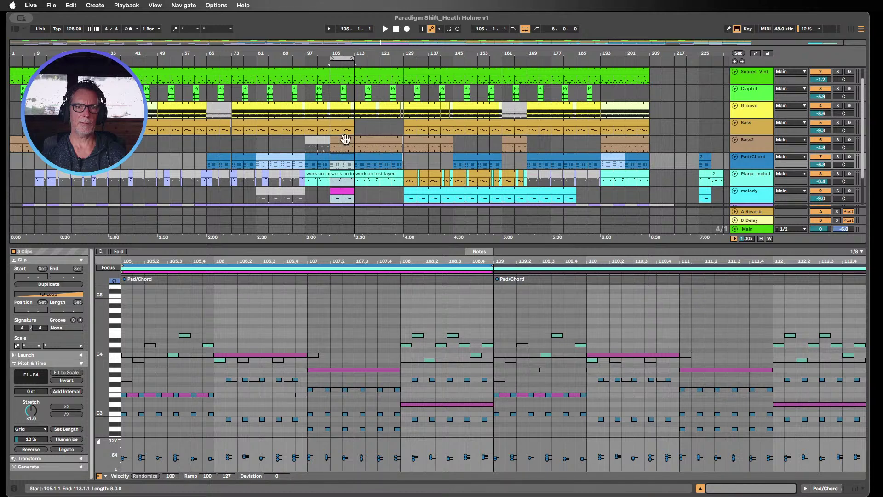
left_click(345, 140, "shift")
left_click(342, 126, "shift")
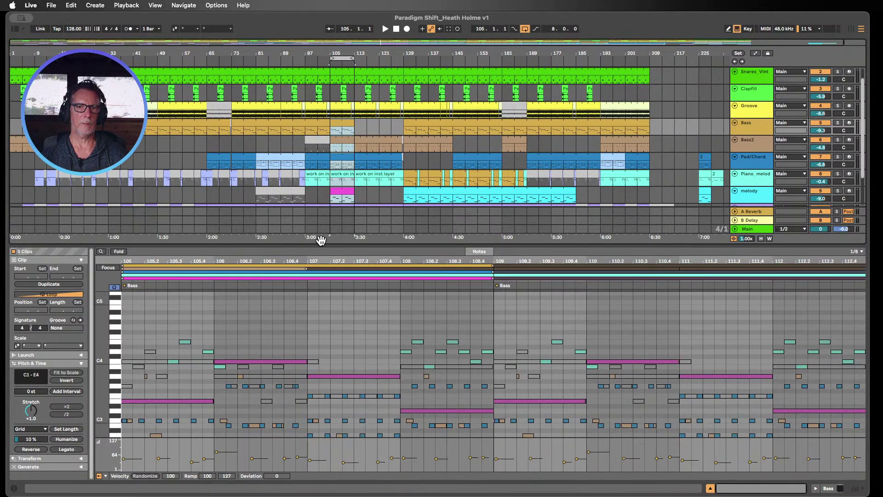
left_click_drag(321, 244, 324, 94)
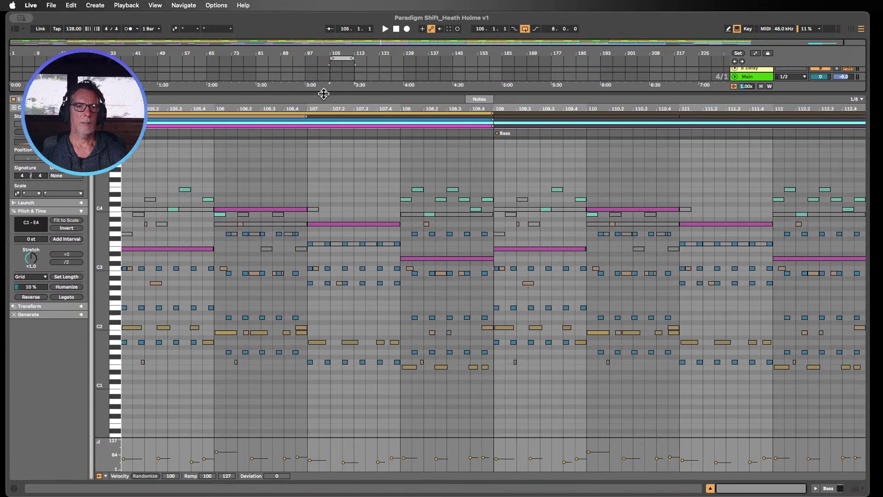
- Compare the pitch ranges of the five layered clips, focus the piano clip's notes and close the note editor
mouse_move(108, 271)
left_mouse_down()
mouse_move(122, 270)
mouse_move(111, 272)
left_mouse_up()
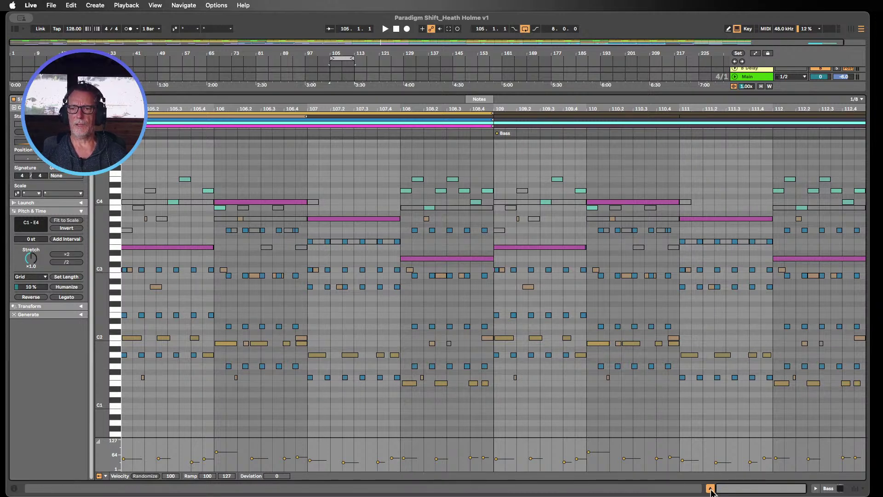
left_click(201, 125)
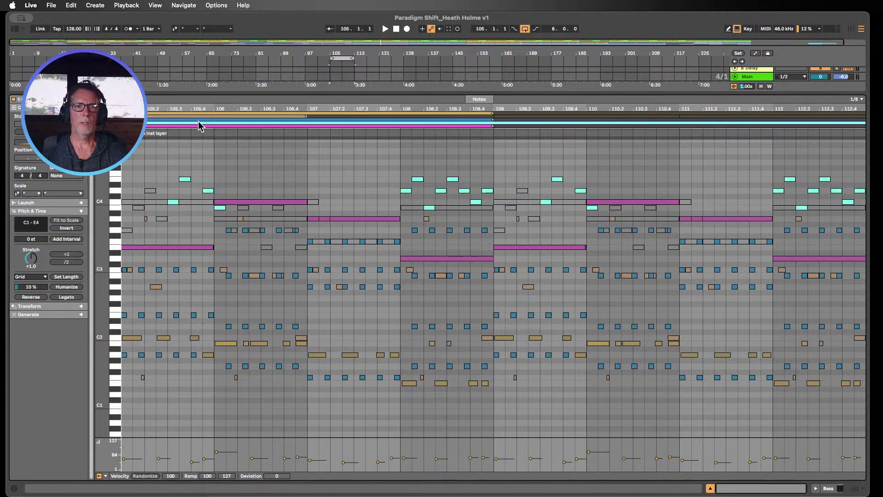
left_click(710, 488)
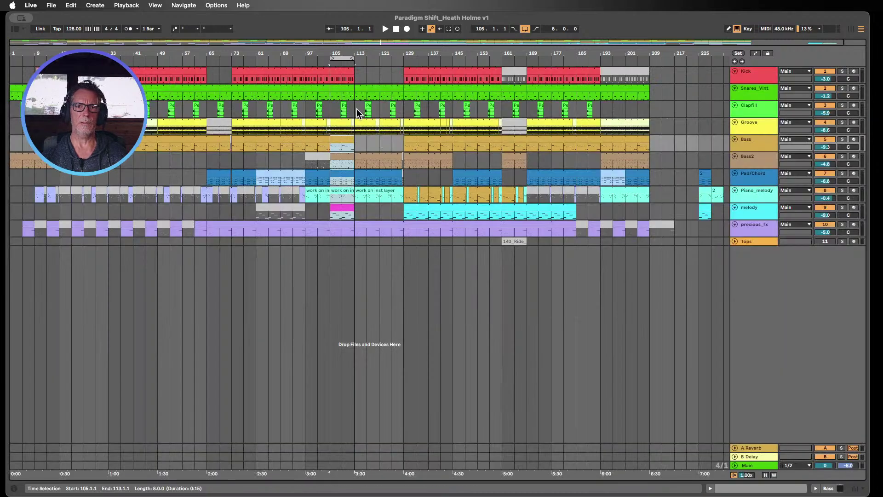
- Play the loop at bar 105 and solo Bass2, Bass, Pad/Chord, Piano_melody and melody one after another
key("space")
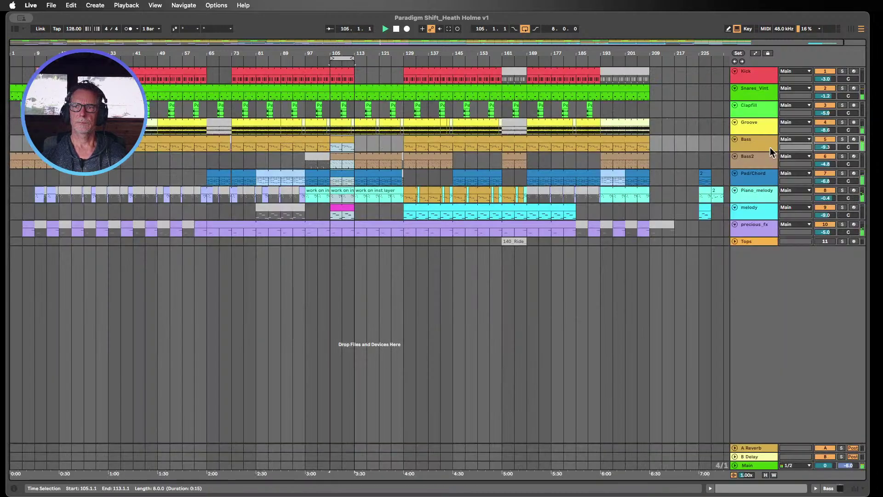
left_click(842, 156)
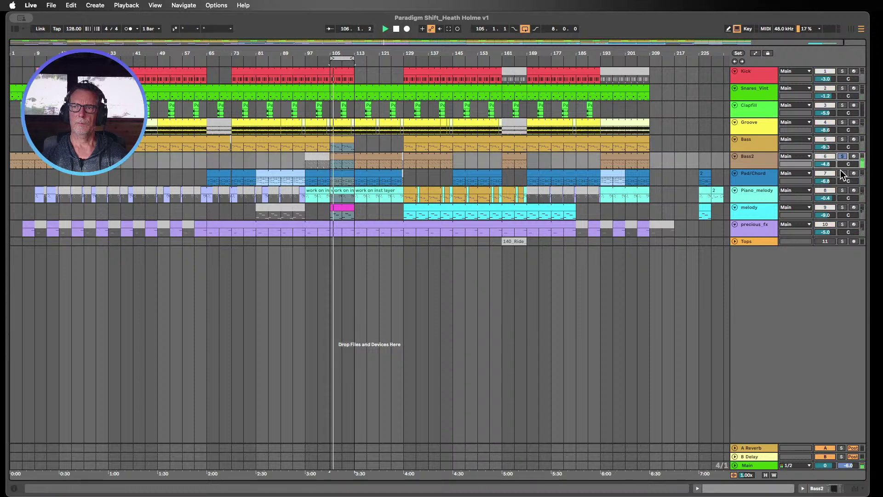
left_click(842, 140)
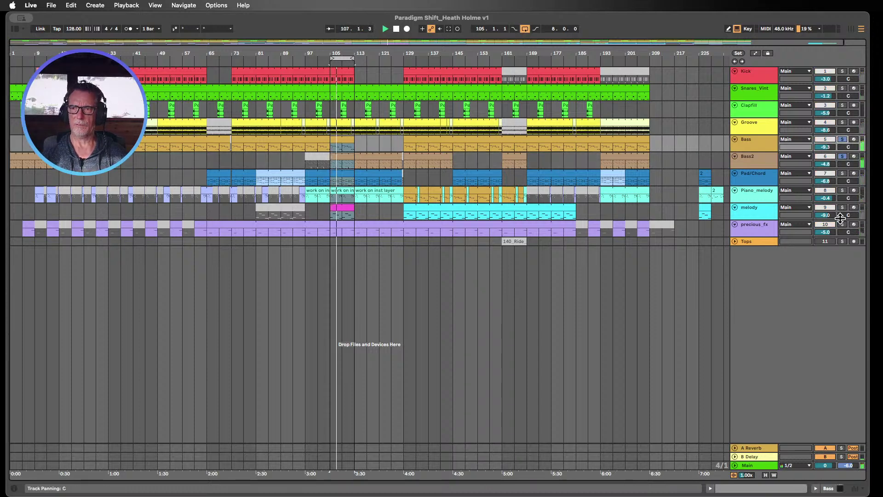
left_click(843, 173)
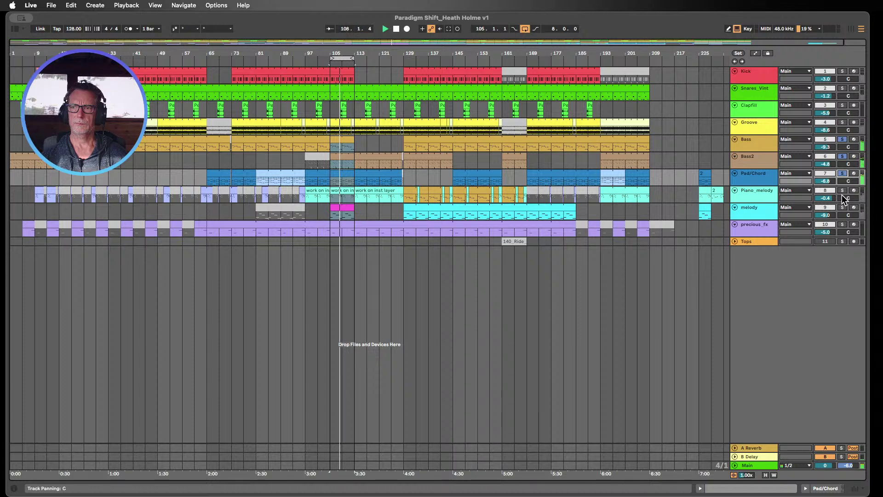
left_click(843, 190)
left_click(843, 208)
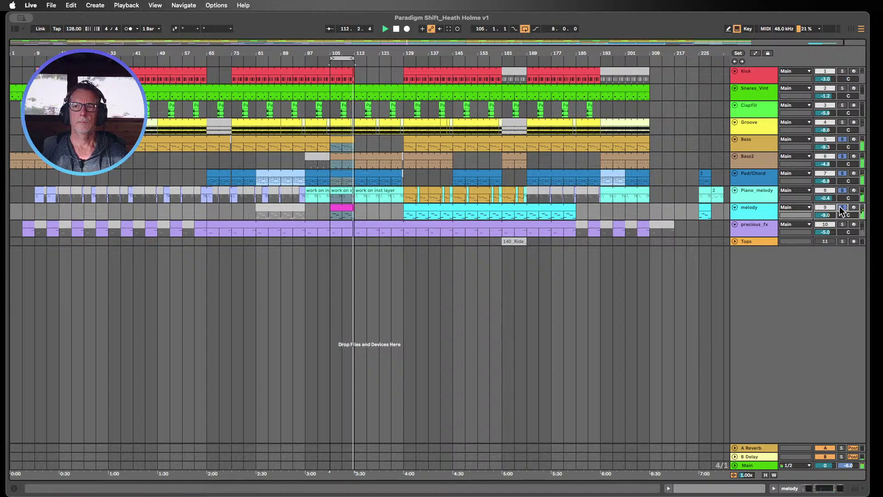
- Add Voxengo SPAN from the mixing collection after the Limiter on the Main track and enlarge its analyser window
double_click(754, 464)
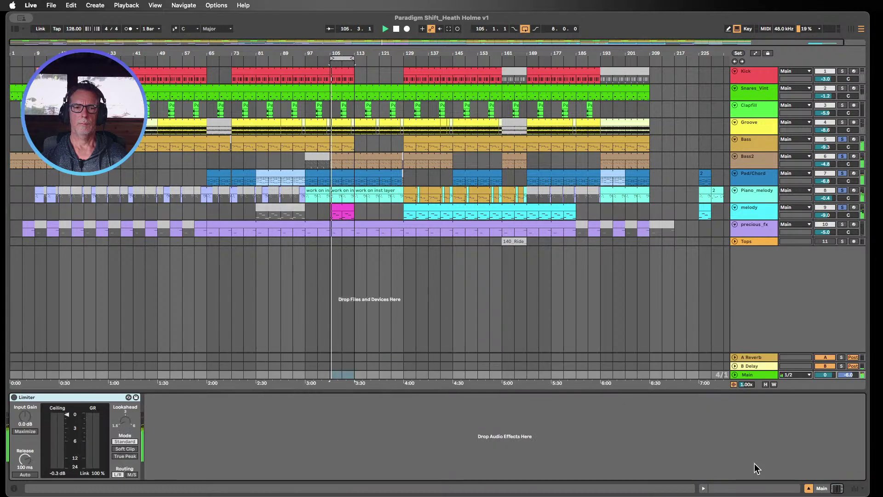
left_click(14, 29)
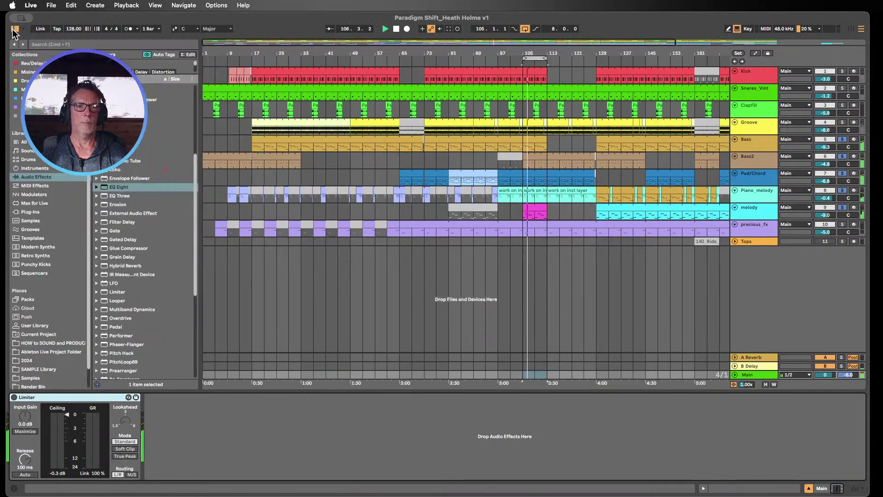
scroll(152, 299, "down", 2)
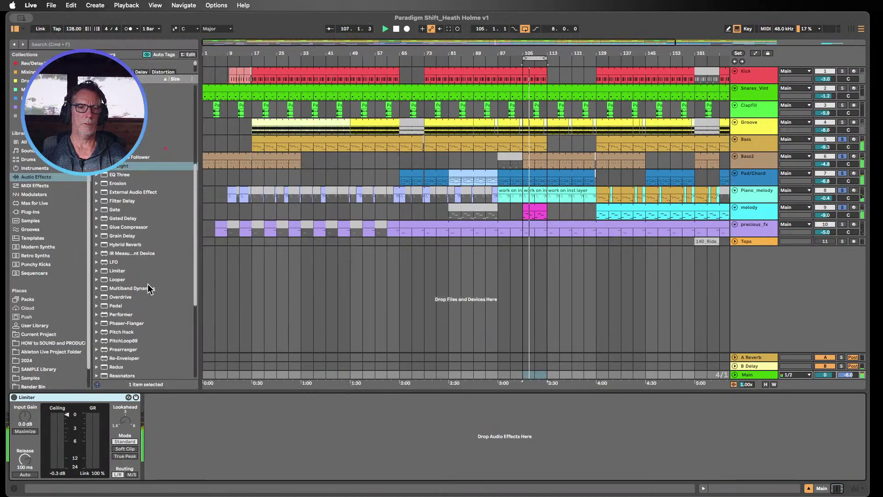
left_click(29, 74)
scroll(136, 298, "down", 5)
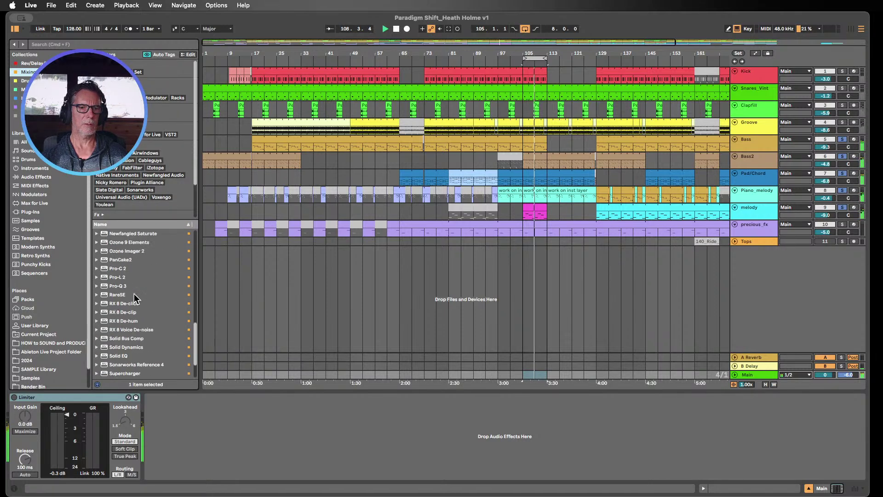
scroll(132, 329, "down", 5)
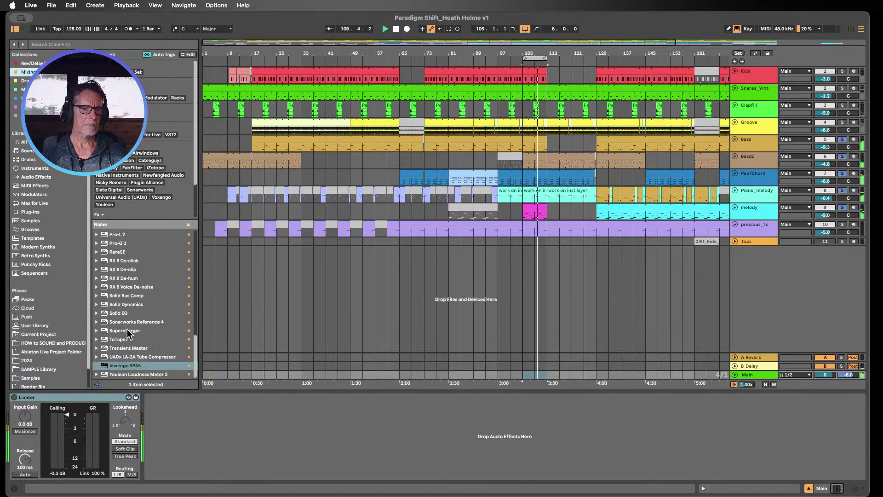
left_click_drag(130, 369, 177, 408)
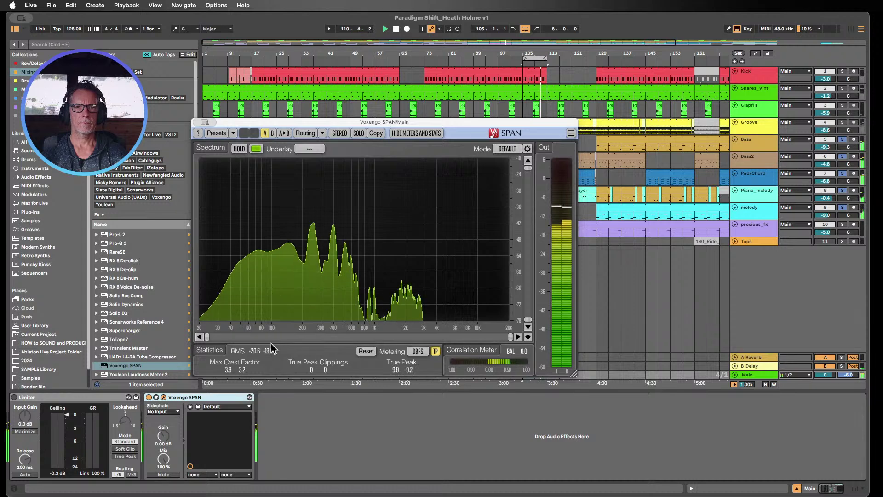
left_click_drag(317, 121, 260, 43)
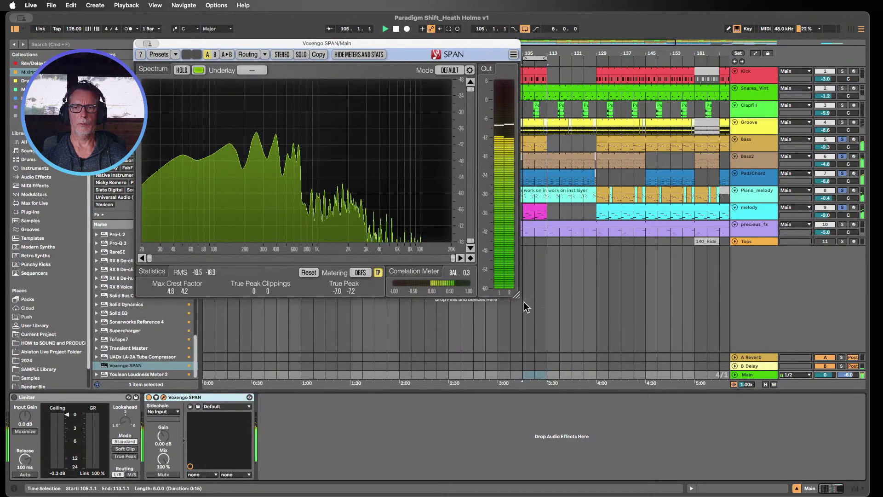
left_click_drag(518, 299, 694, 427)
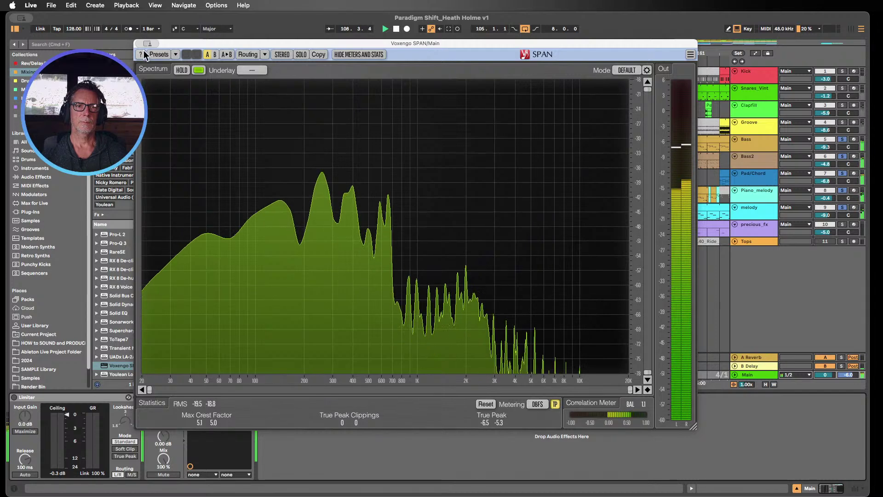
- Close the spectrum analyser window and transpose all notes of the Pad/Chord clip at bar 105 up one octave
key("super+w")
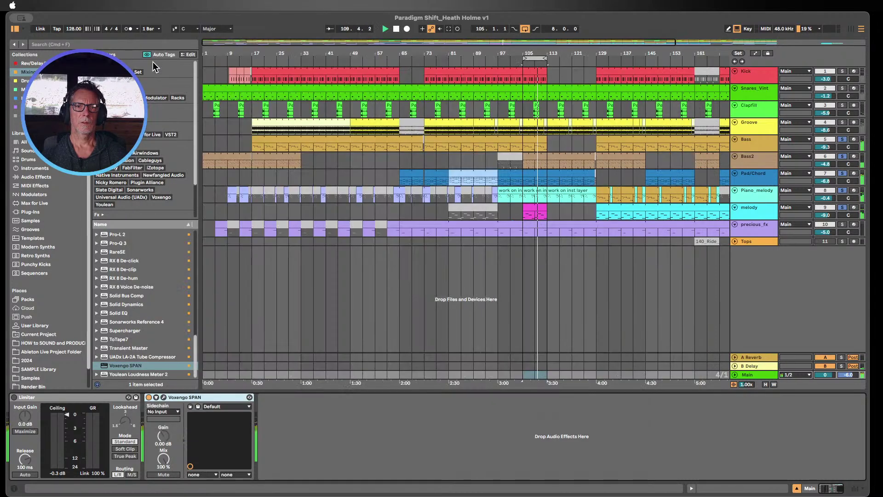
left_click(528, 177)
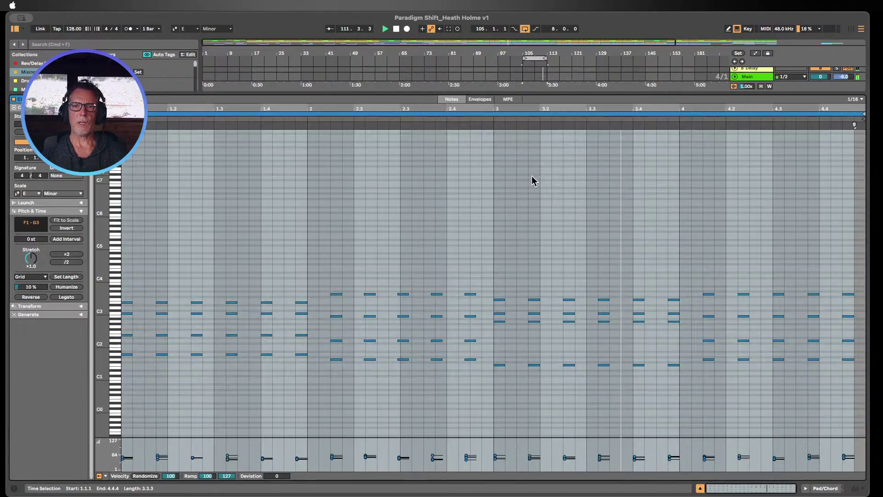
double_click(532, 175)
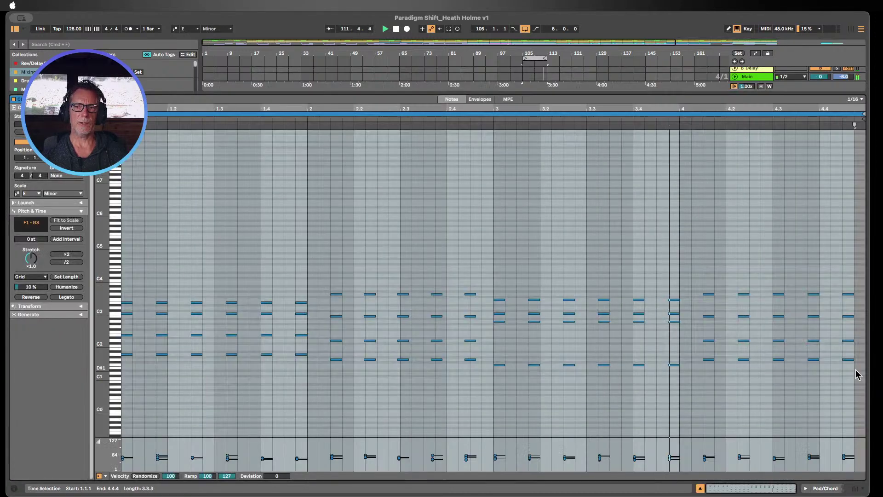
left_click_drag(854, 380, 120, 262)
key("shift+Up")
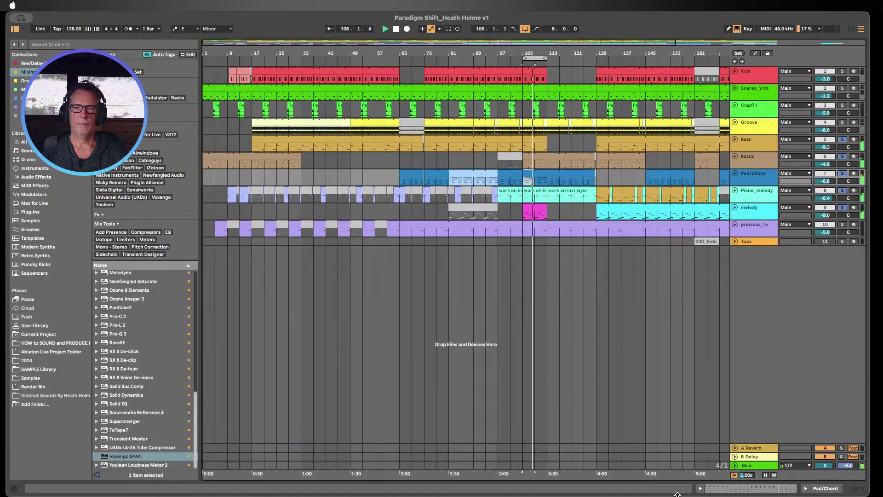
left_click(700, 488)
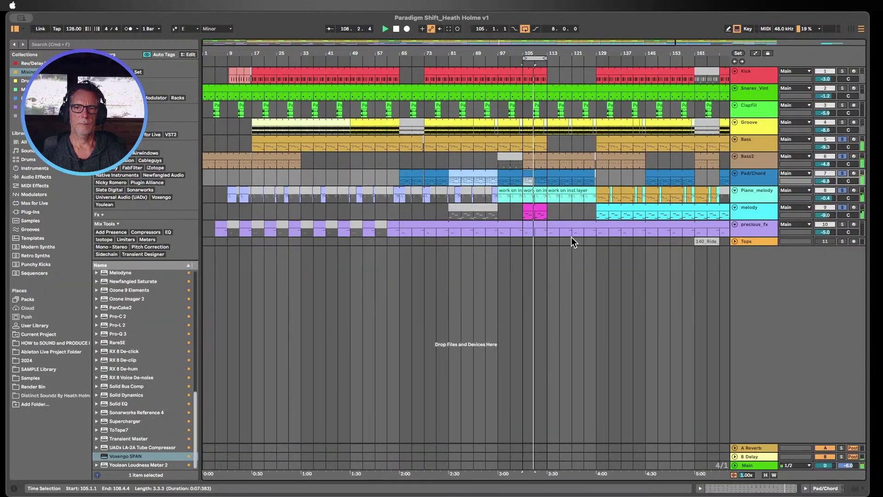
- Transpose all notes of the Piano_melody clip at bar 105 up one octave and close its note editor
double_click(536, 190)
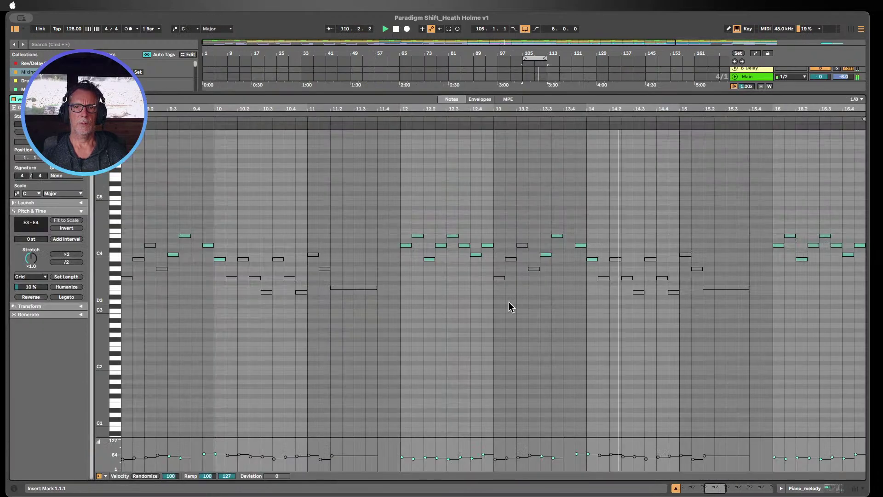
key("super+a")
key("shift+Up")
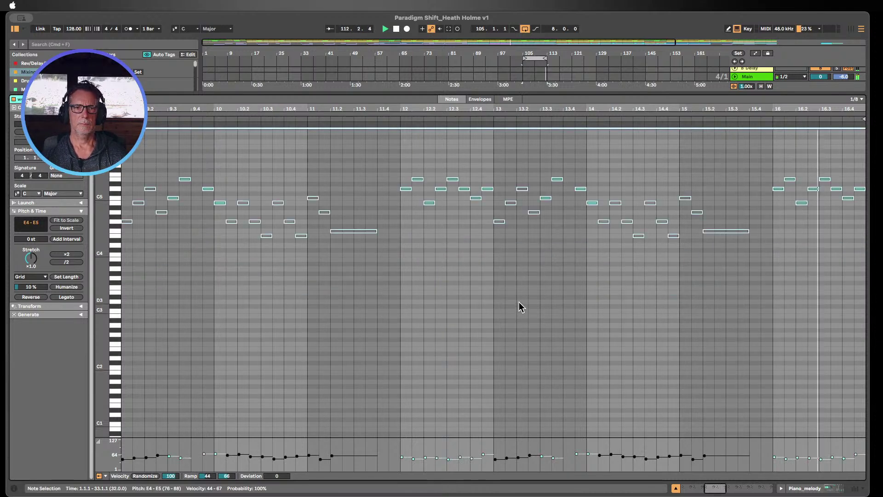
left_click(676, 488)
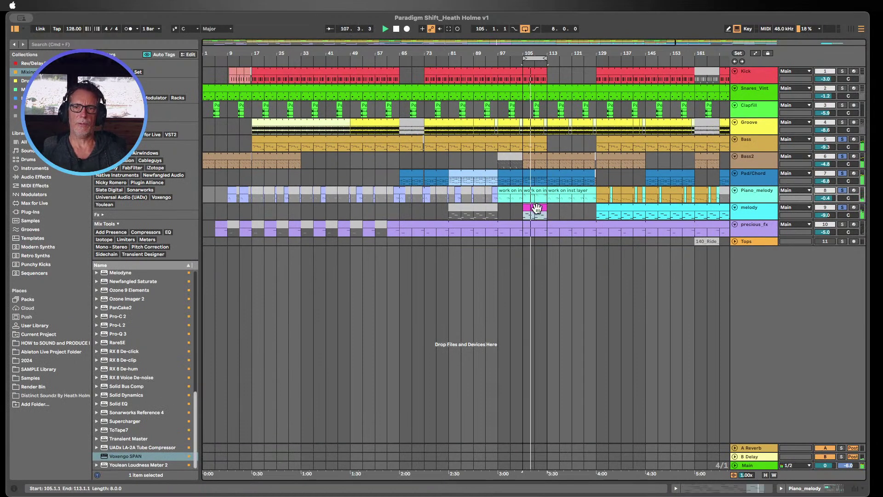
- Show the bar 105 clips of melody, Piano_melody, Pad/Chord, Bass2 and Bass together in an enlarged note editor
double_click(534, 212)
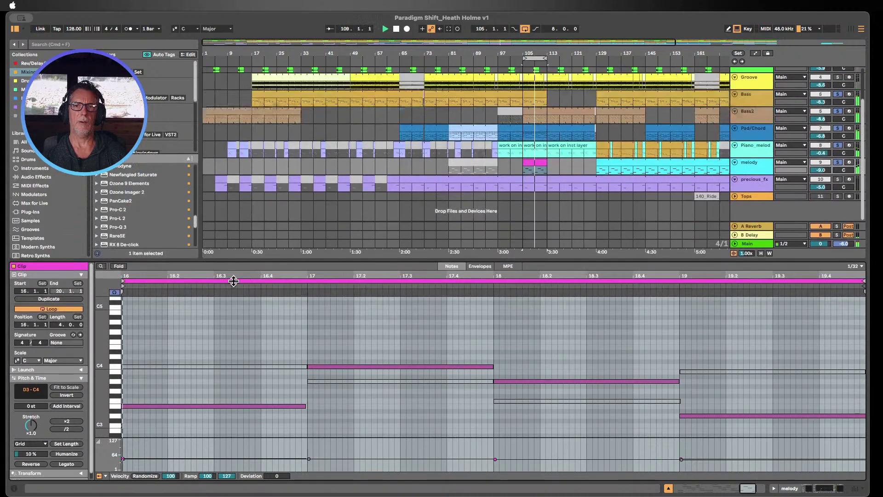
key("super+alt+e")
left_click(534, 182, "shift")
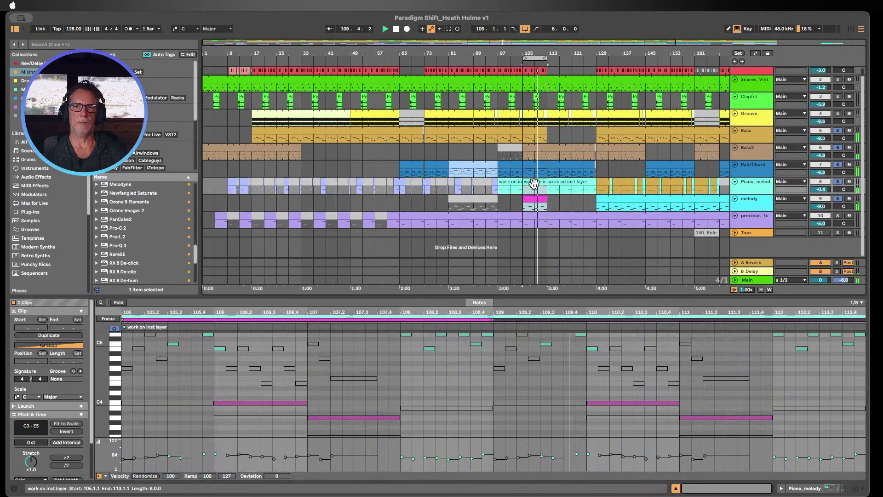
left_click(534, 164, "shift")
left_click(534, 147, "shift")
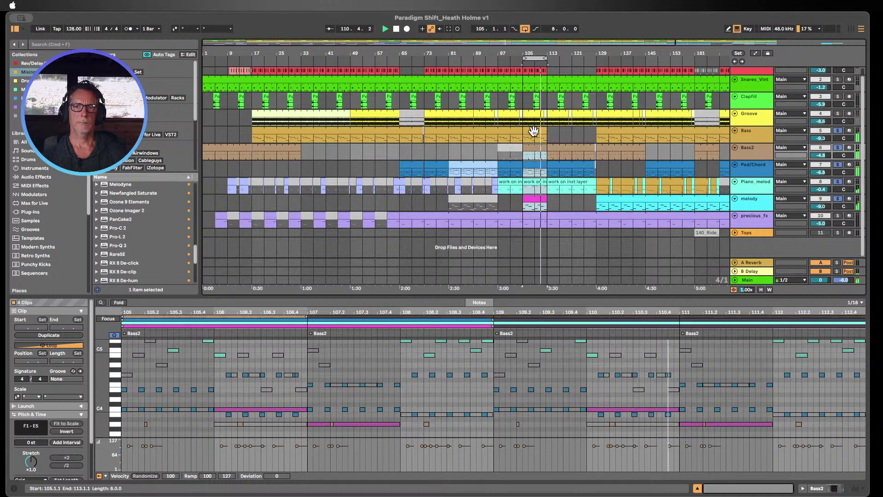
left_click(533, 134, "shift")
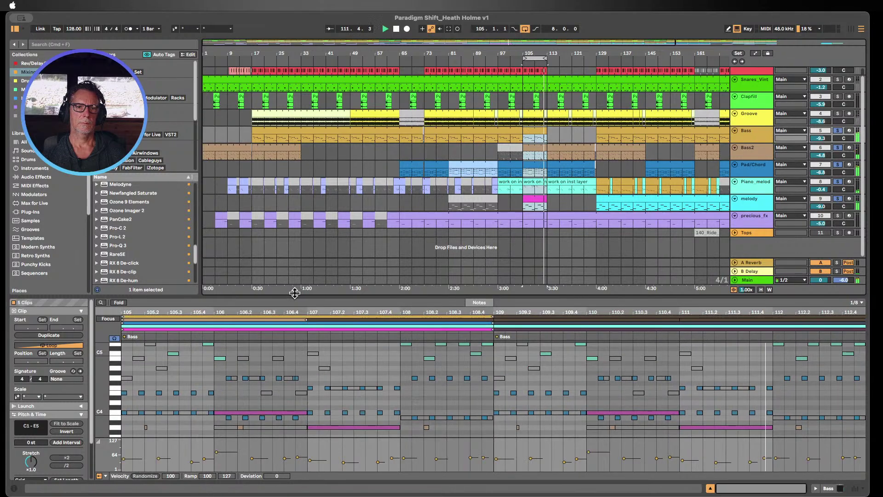
left_click_drag(295, 293, 291, 88)
- Compare the octave ranges of the five layered clips from bass to piano, stop playback and close the note editor
scroll(207, 222, "down", 3)
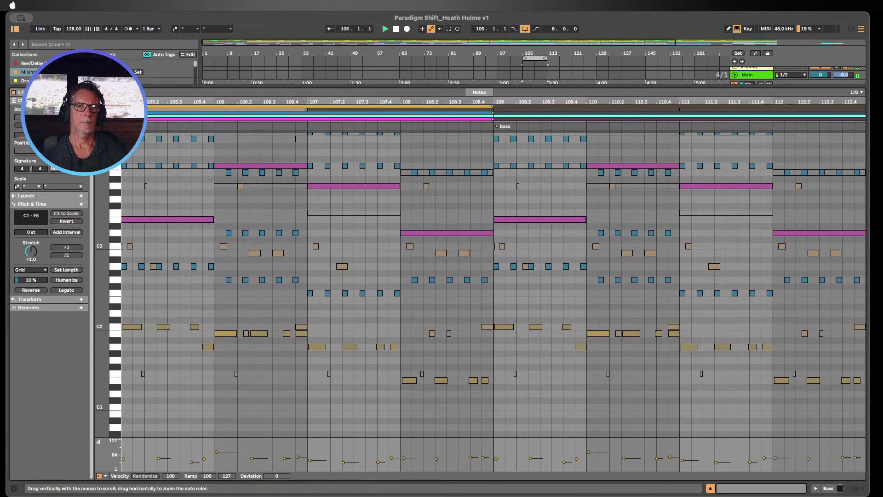
left_click_drag(102, 249, 87, 323)
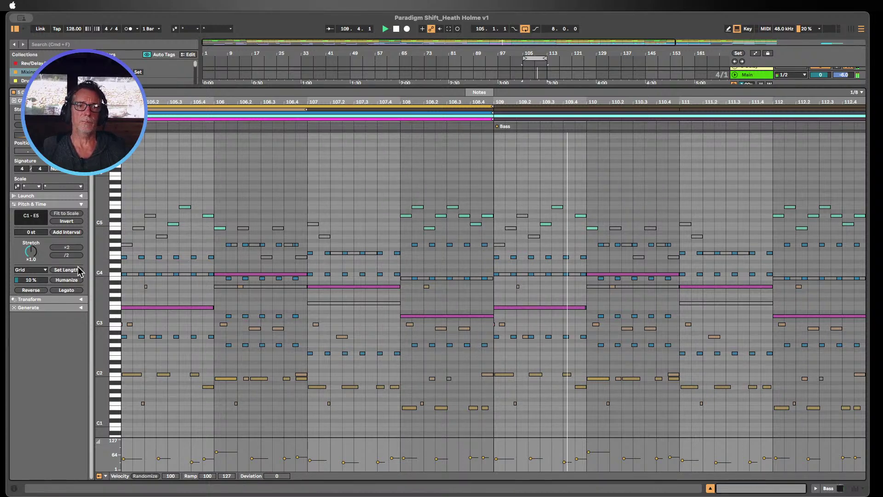
left_click_drag(100, 264, 96, 263)
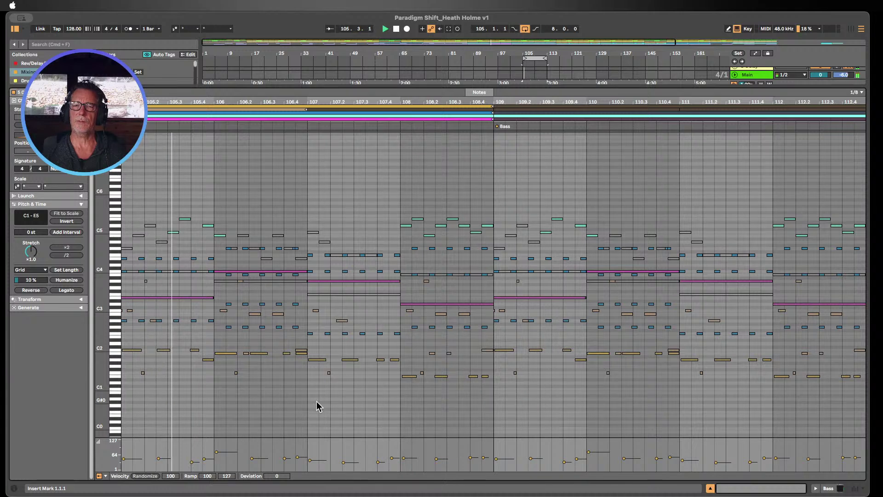
left_click(396, 30)
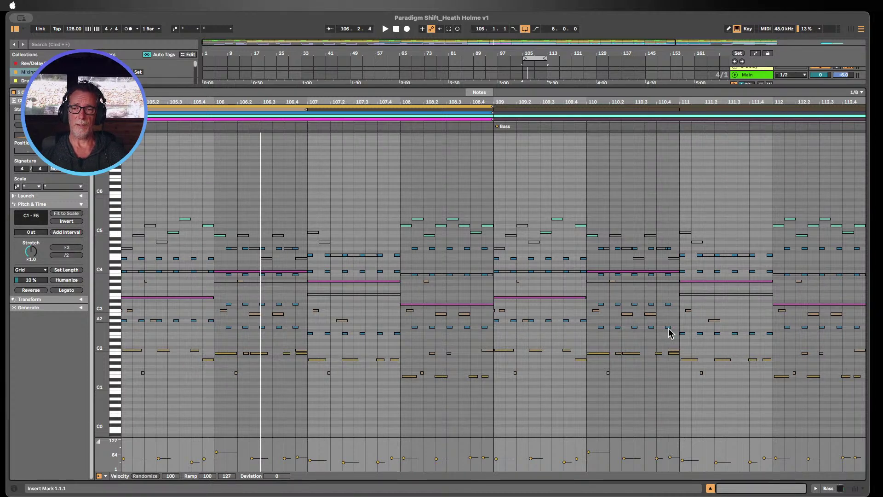
left_click(710, 488)
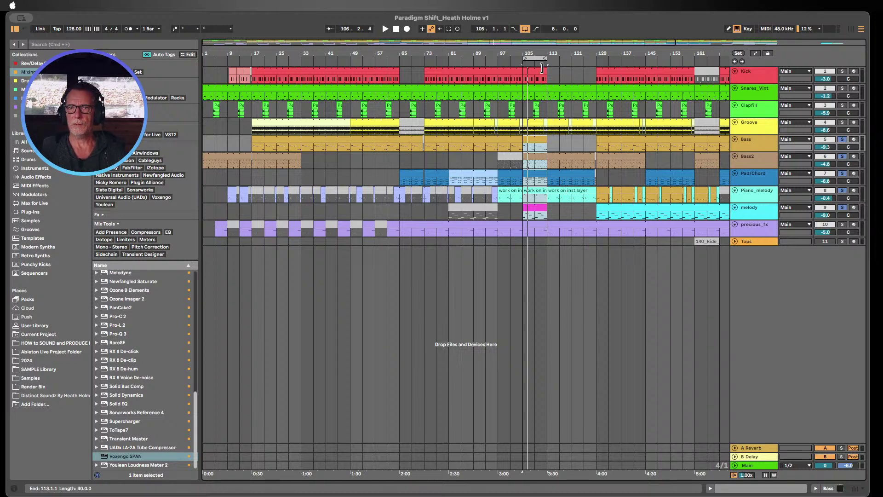
- Create a new Live Set without saving the changes to the current one
left_click_drag(543, 51, 446, 51)
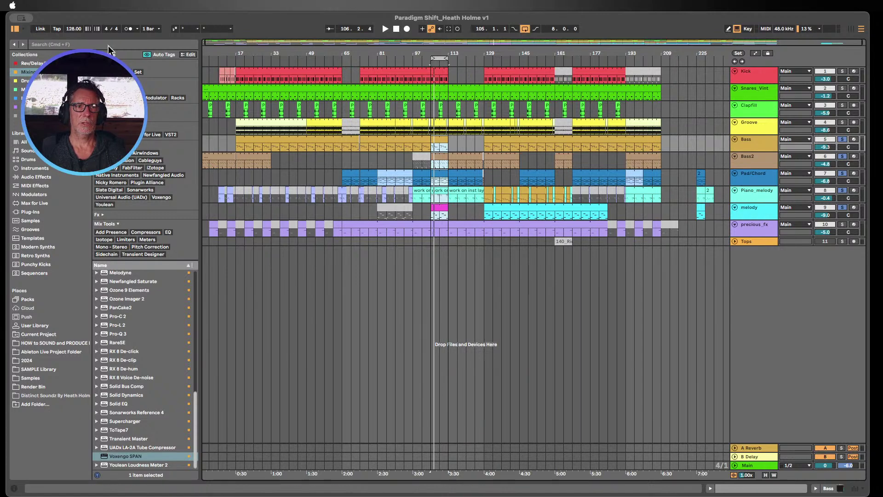
left_click(51, 6)
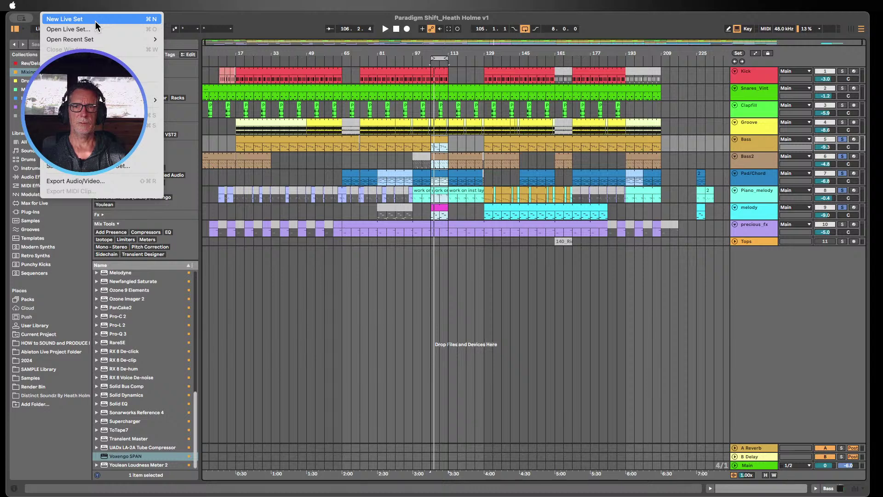
left_click(95, 21)
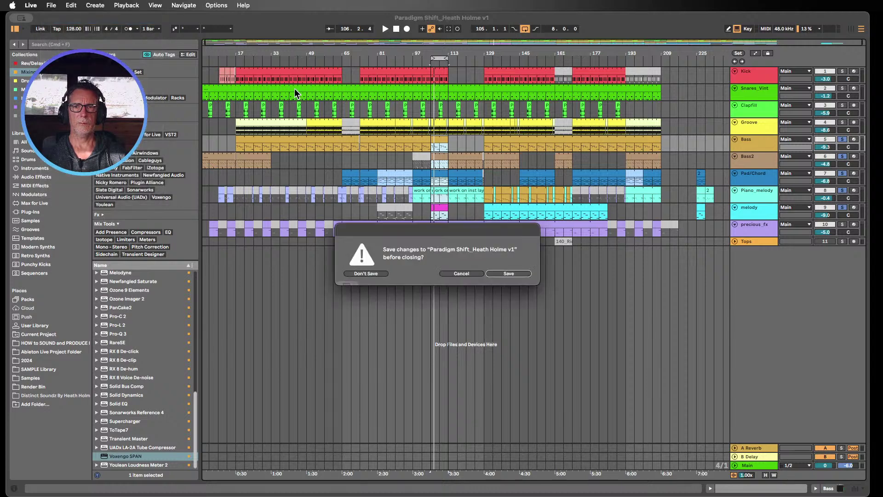
left_click(370, 274)
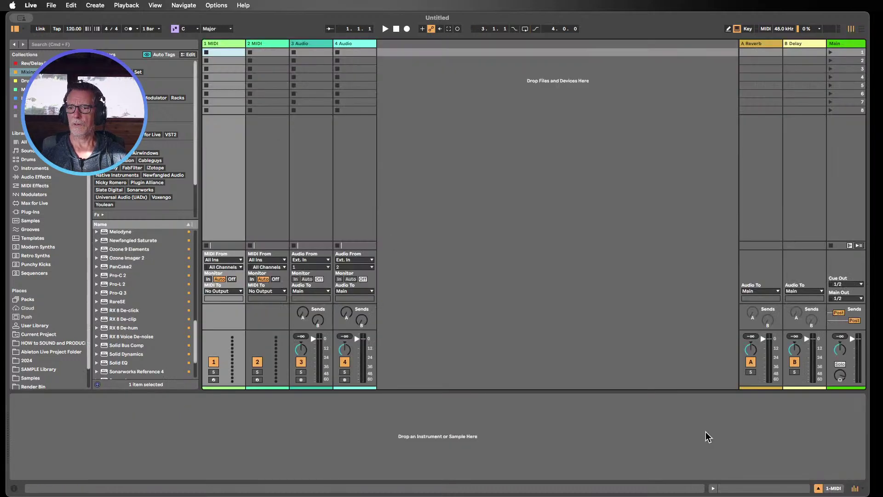
- Hide the empty device area and set the new set's tempo to 128 BPM
left_click(818, 487)
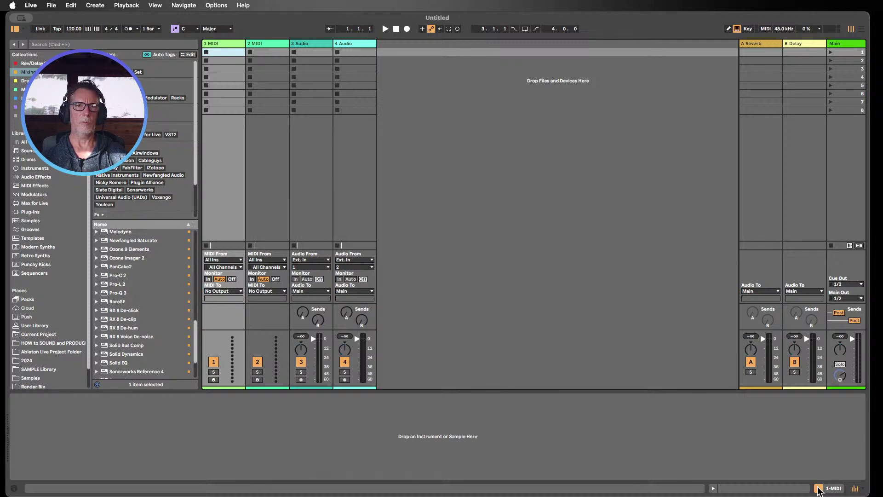
left_click(818, 488)
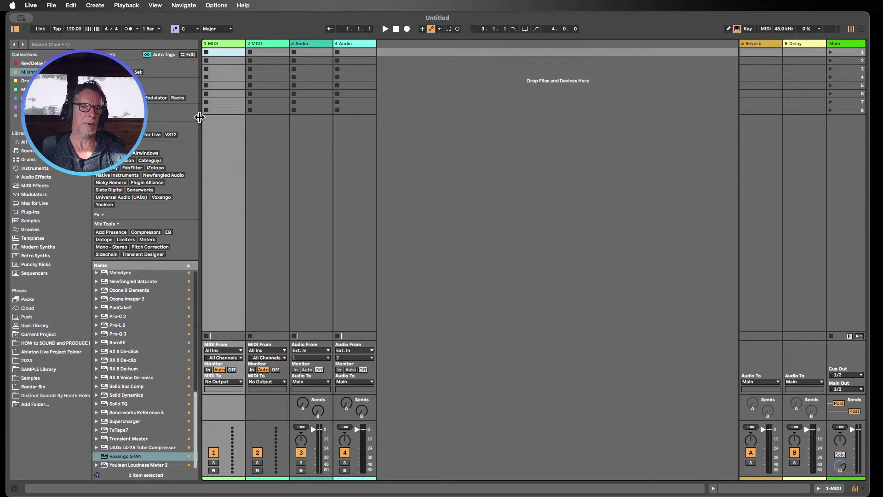
left_click_drag(198, 114, 200, 111)
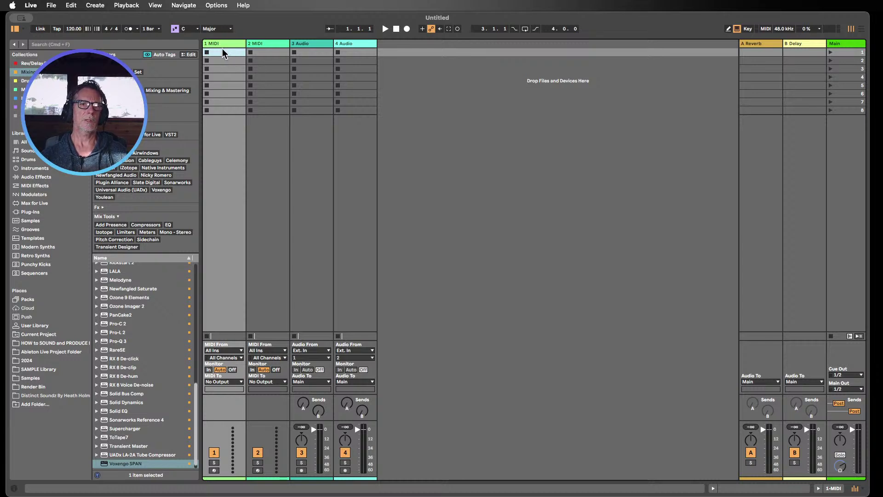
left_click(74, 28)
type("128")
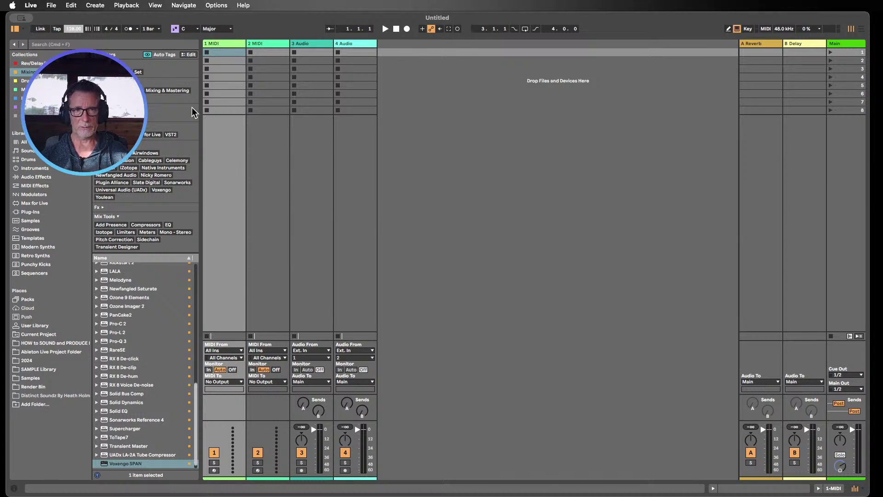
key("Return")
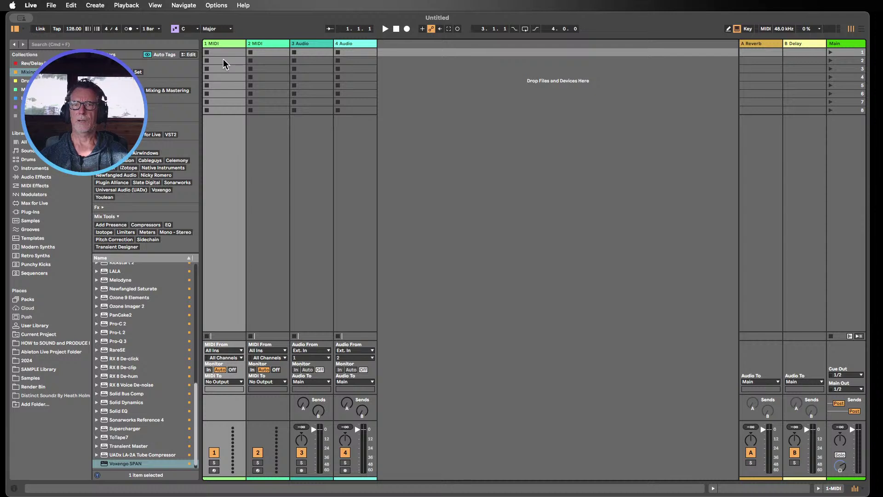
- Browse the drum kits in the Drums library
left_click(28, 159)
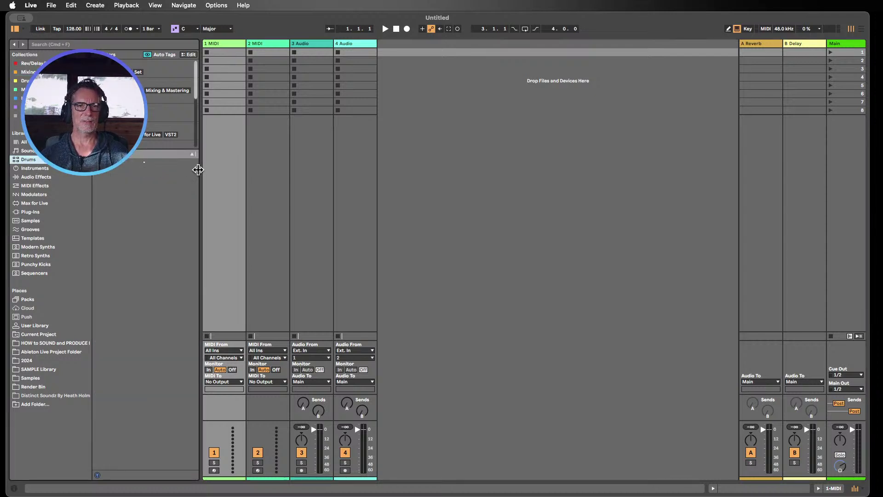
mouse_move(198, 167)
left_mouse_down()
mouse_move(235, 166)
mouse_move(203, 166)
left_mouse_up()
scroll(186, 220, "down", 5)
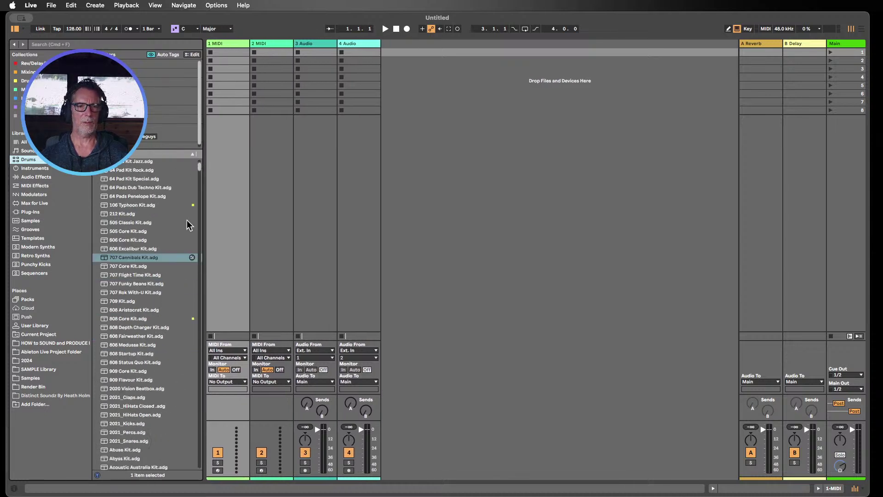
scroll(187, 220, "up", 5)
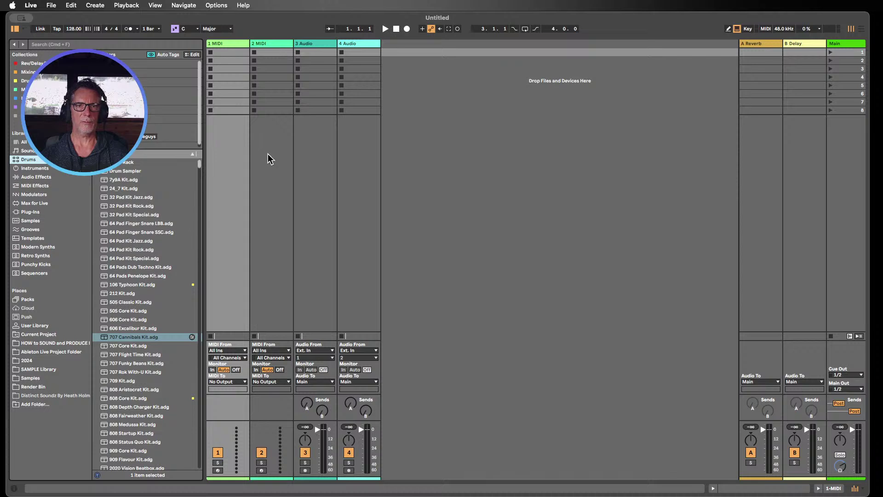
left_click(222, 43)
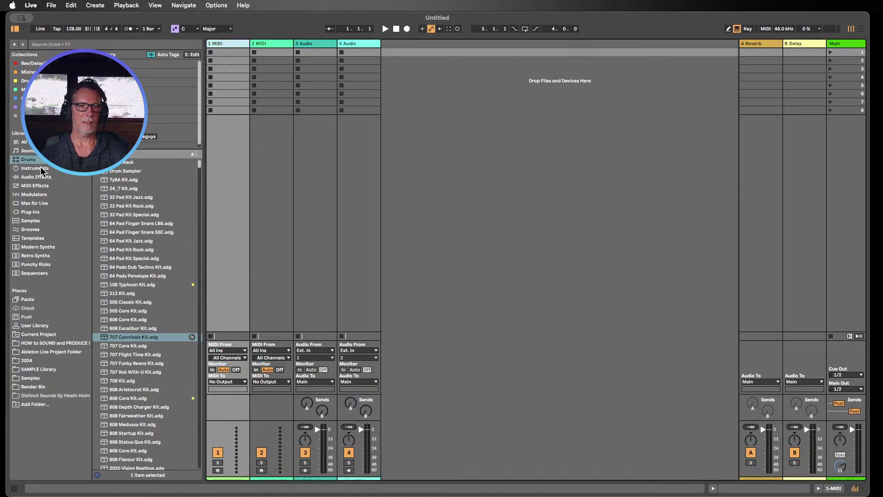
scroll(140, 191, "down", 2)
scroll(140, 191, "up", 2)
- Load the DS Kick instrument onto the first MIDI track and create an empty clip in its first slot
left_click(38, 168)
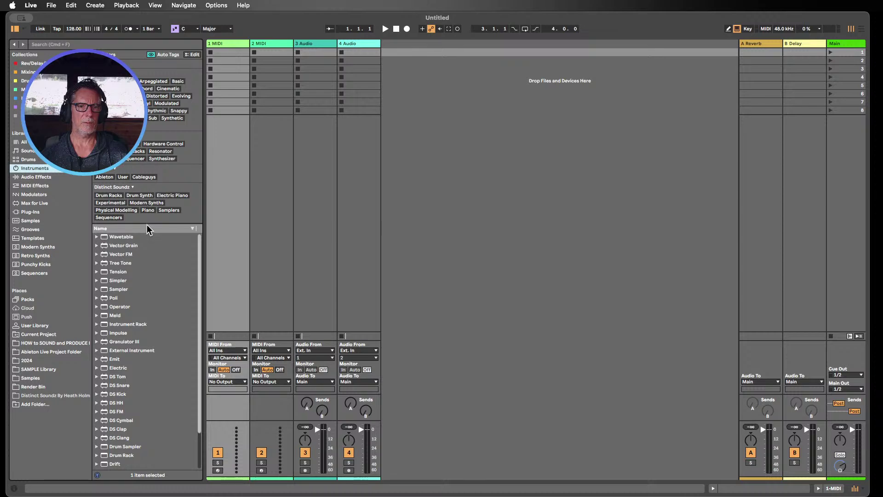
left_click_drag(118, 393, 239, 242)
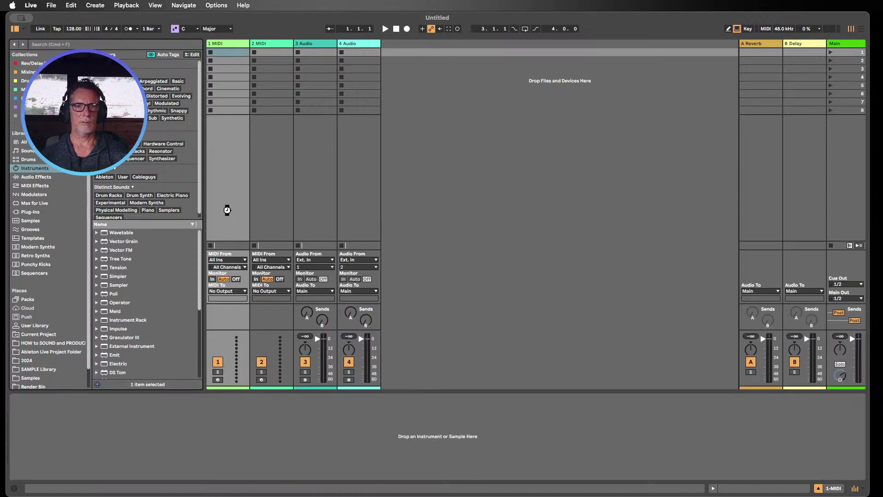
double_click(223, 51)
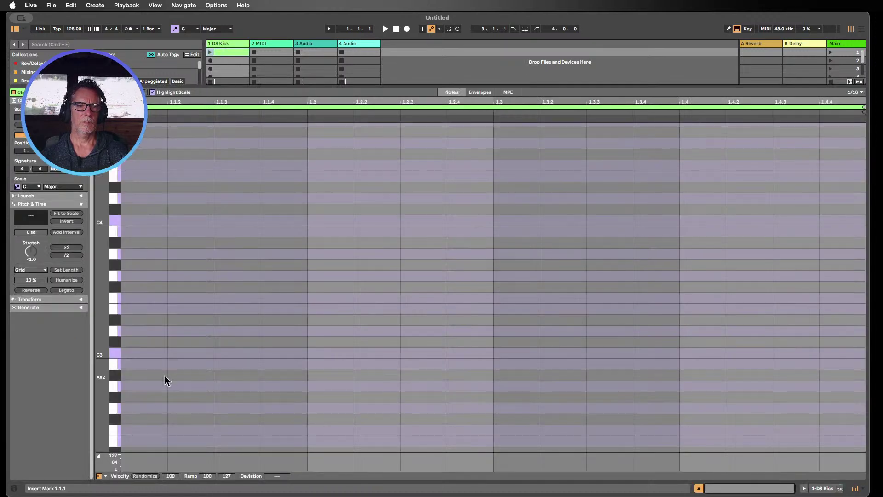
- Draw a sixteenth-length C3 kick note on each of the four beats in the DS Kick clip
key("b")
left_click(138, 353)
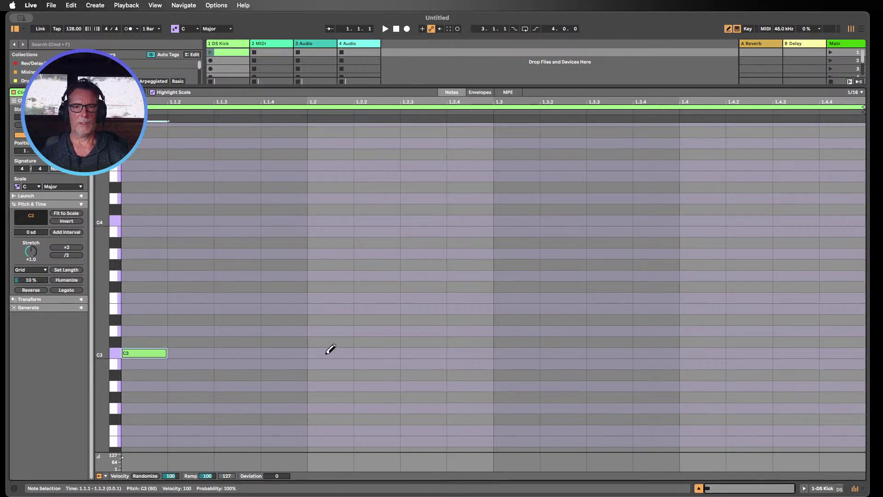
left_click(322, 353)
left_click(543, 353)
left_click(533, 353)
left_click(566, 352)
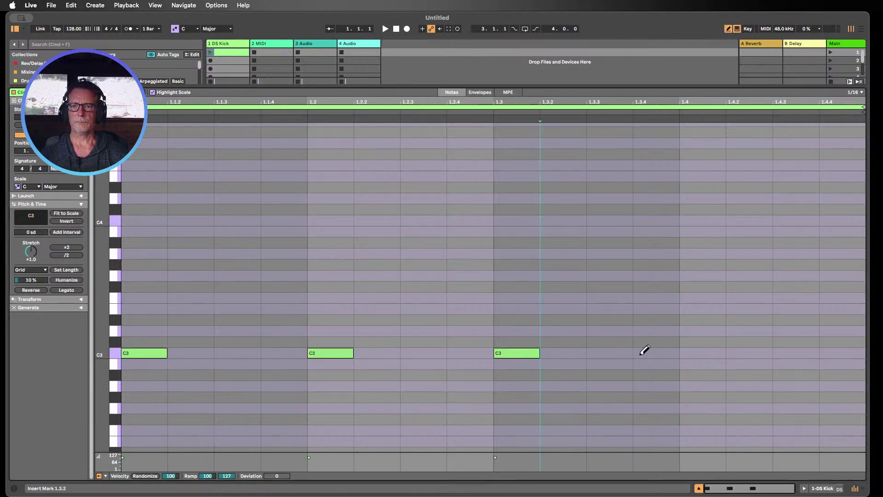
left_click(694, 353)
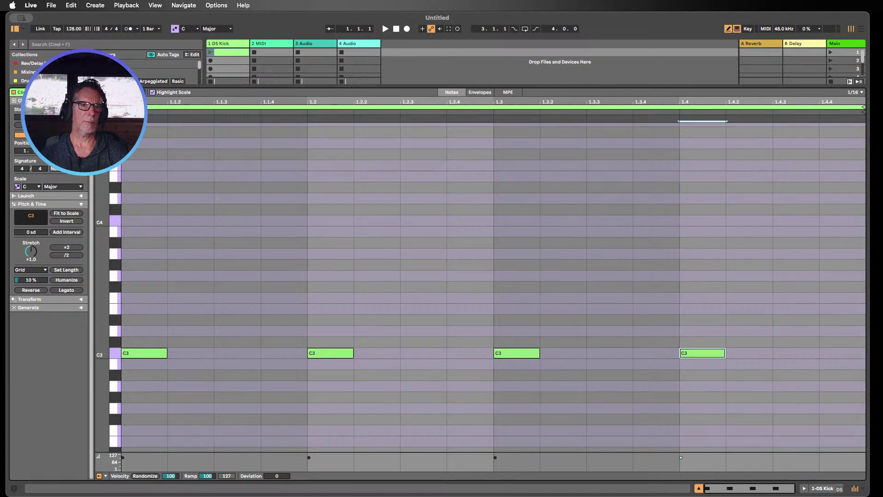
- Duplicate the four kick notes into a second bar and launch the clip with its DS Kick device shown
key("super+a")
key("super+d")
left_click(210, 52)
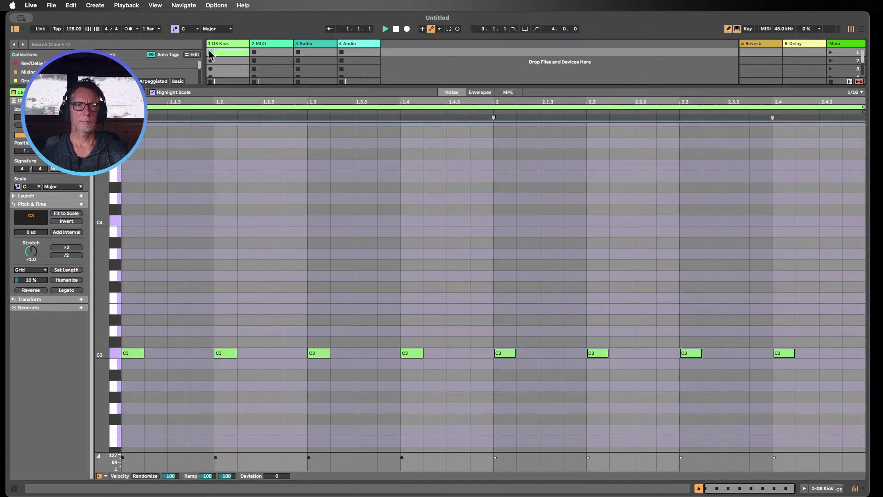
left_click(118, 358)
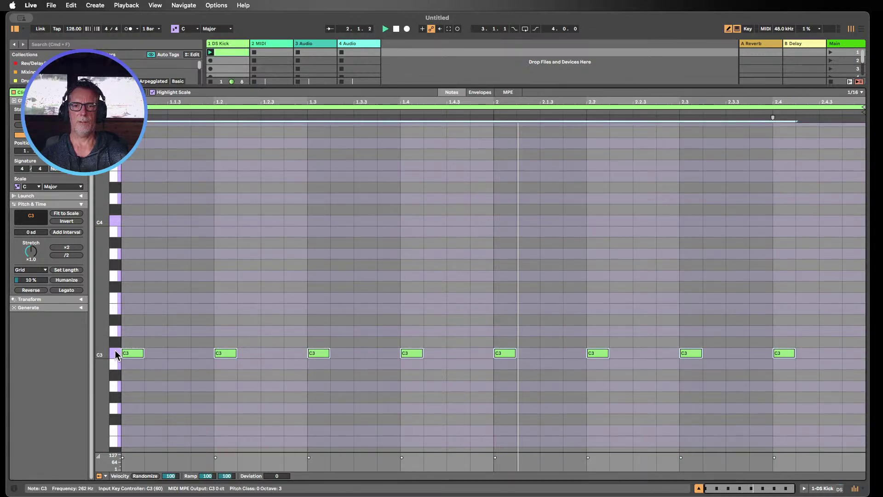
key("shift+Tab")
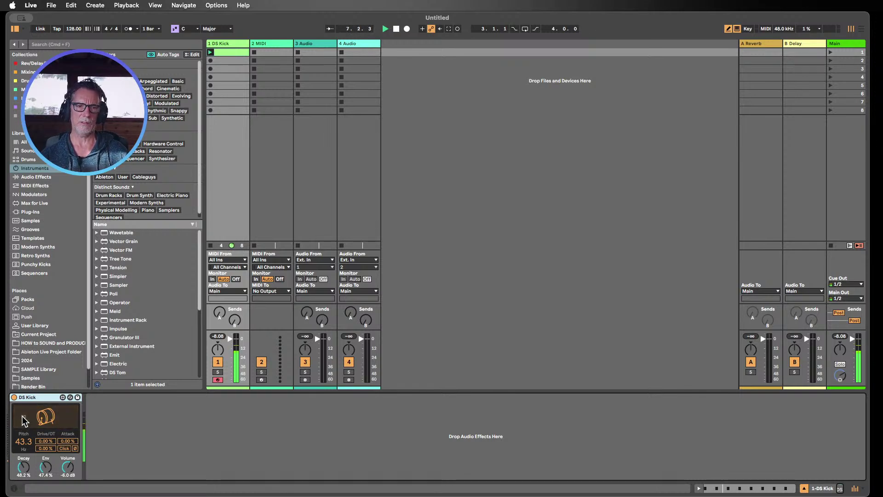
- Look up the low notes' frequencies in a temporary clip on the second MIDI track, trying out an F0 note at the start
double_click(270, 52)
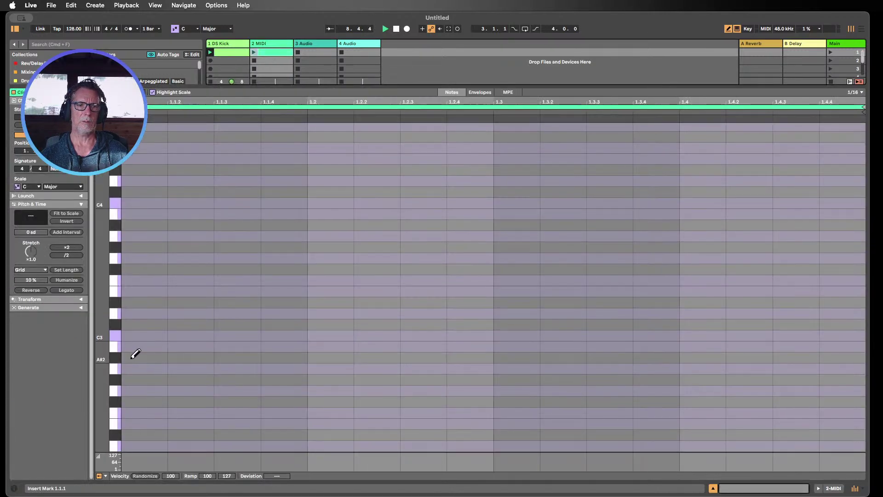
left_click_drag(103, 343, 73, 343)
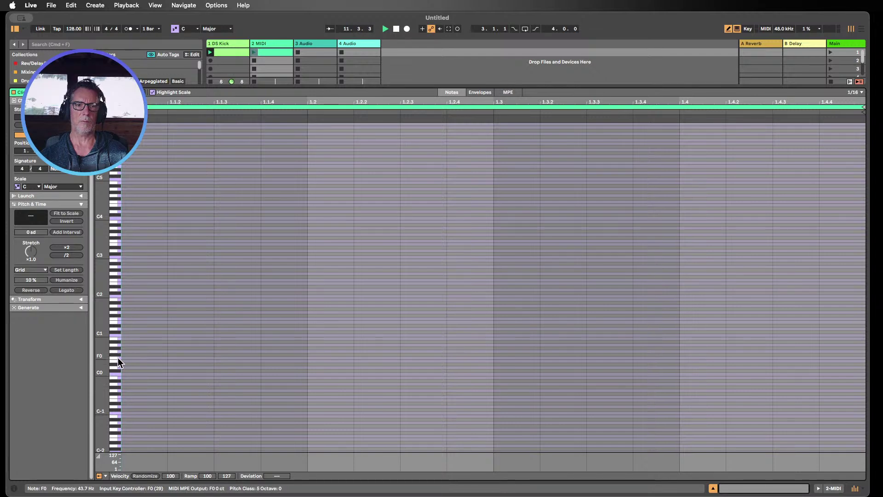
left_click(134, 357)
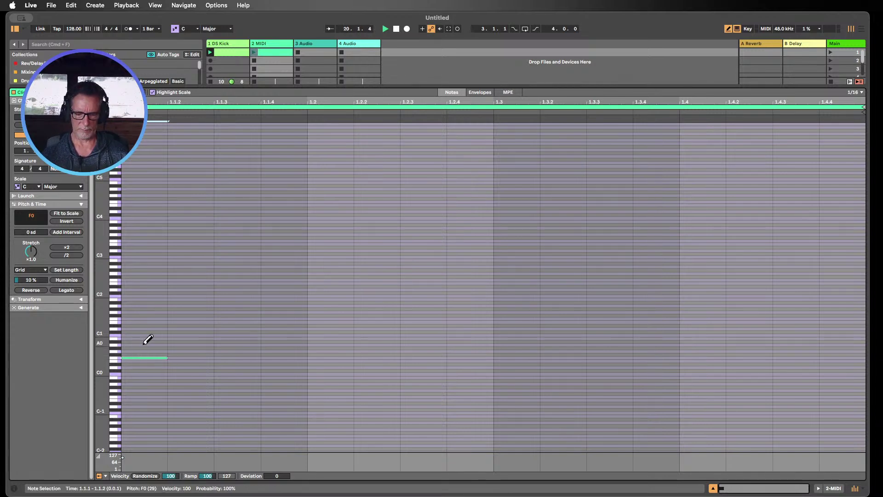
key("b")
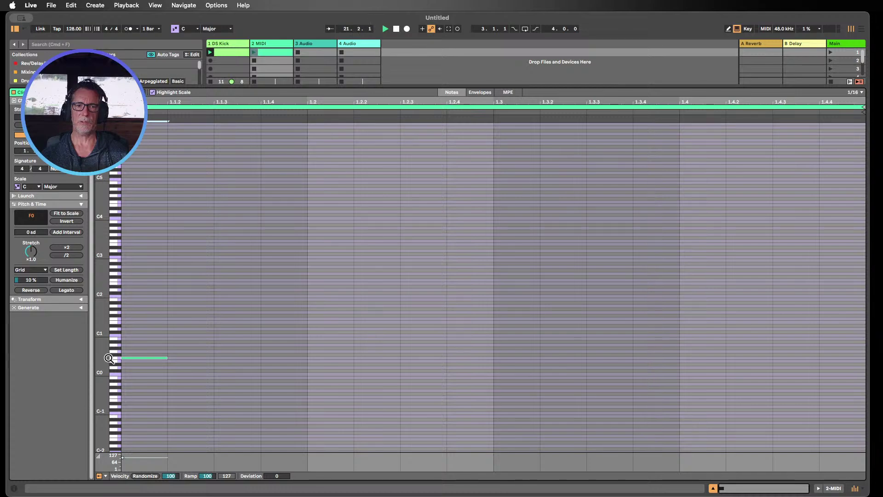
mouse_move(104, 357)
left_mouse_down()
mouse_move(121, 357)
mouse_move(105, 358)
left_mouse_up()
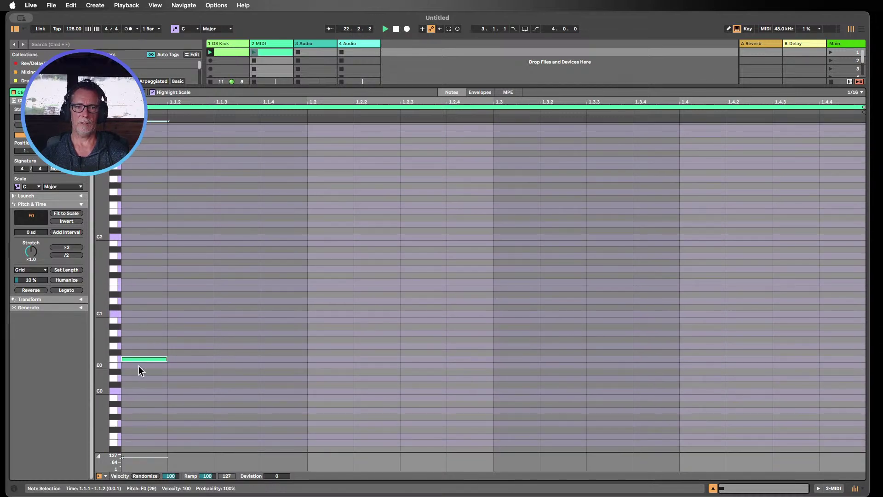
key("Delete")
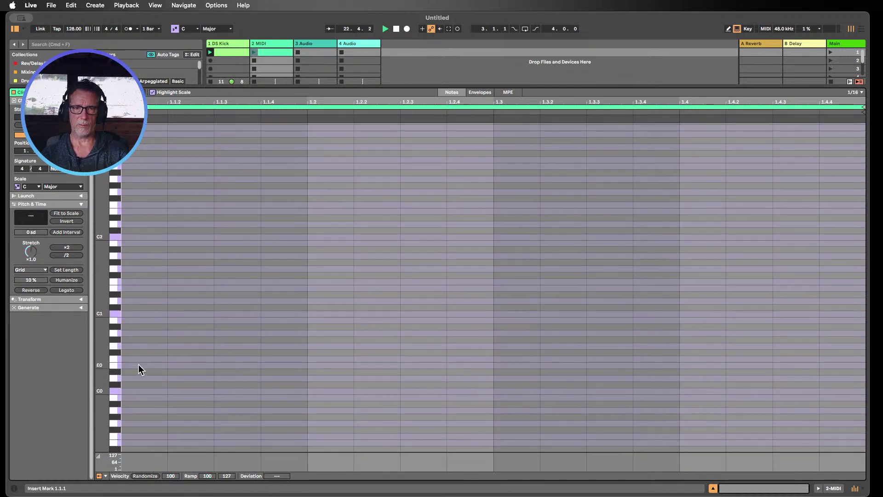
- Stop the kick's playback and delete the empty clip from the second MIDI track
double_click(228, 43)
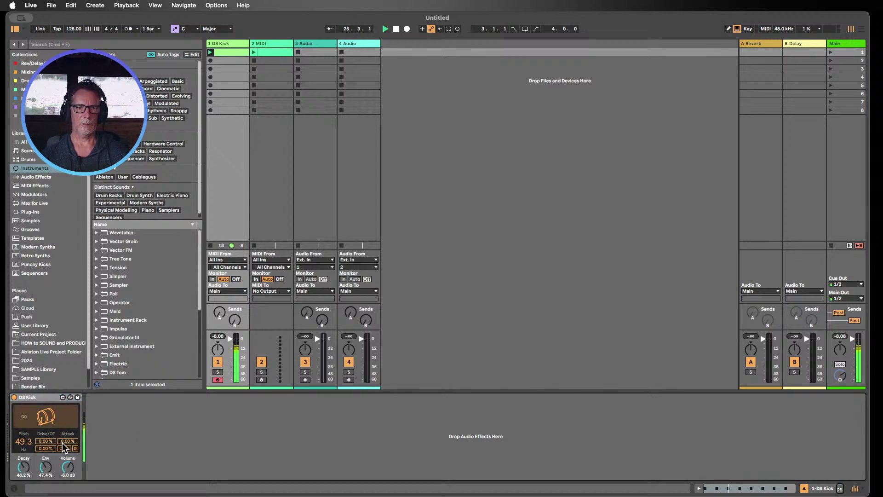
left_click(395, 30)
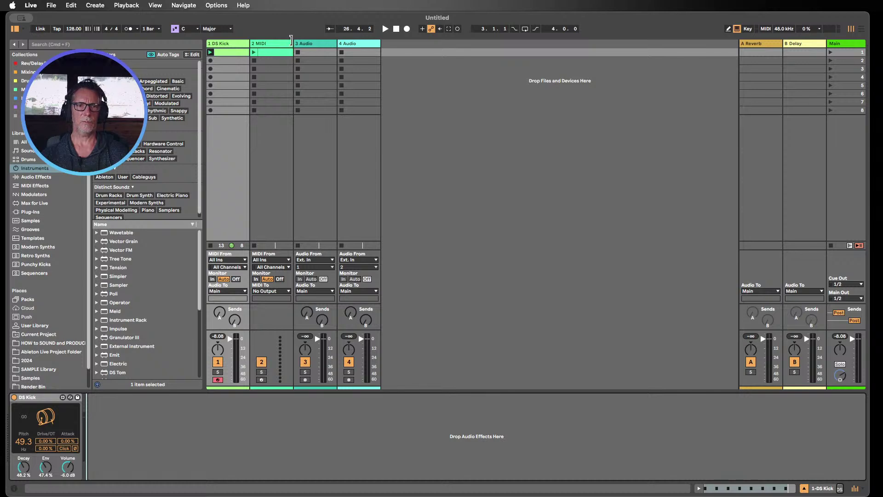
left_click(278, 51)
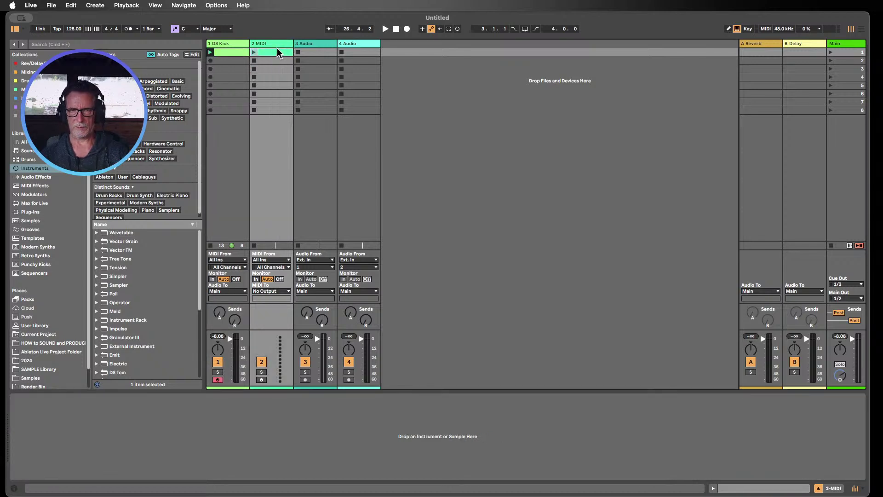
- Open the HOW to SOUND and PRODUC... folder, expand its MIDI progressions subfolder and widen the browser to read the file names
scroll(124, 225, "down", 2)
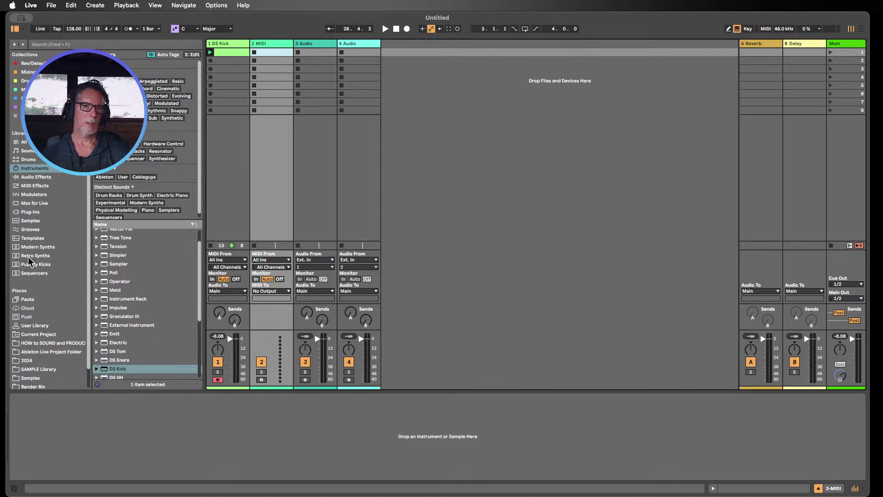
scroll(58, 238, "down", 2)
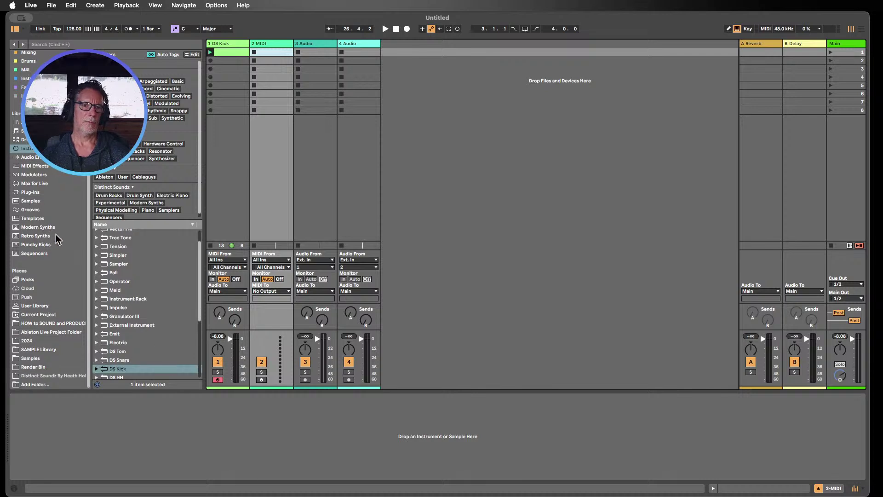
left_click(50, 323)
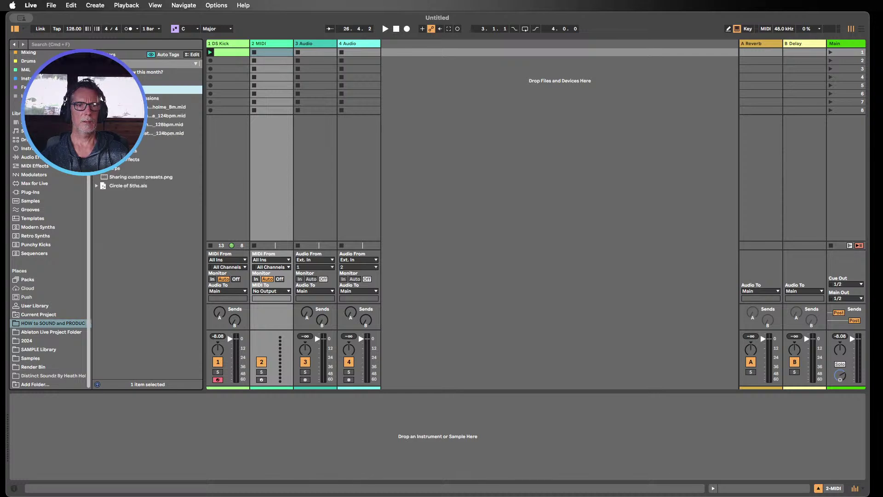
left_click(102, 98)
left_click_drag(204, 102, 224, 101)
- Preview several MIDI chord progressions, including i - vi - III - v_Am, i - III - IV - VI_Am and i - v - IV_C
left_click(138, 124)
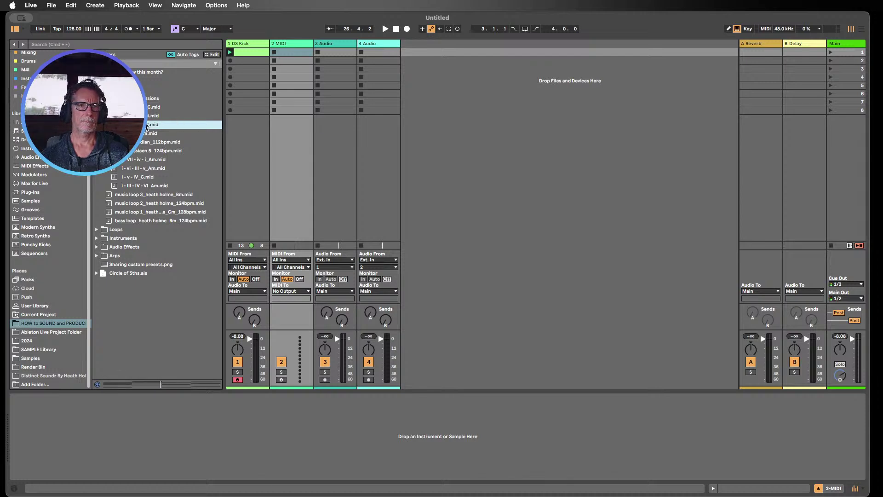
left_click(137, 169)
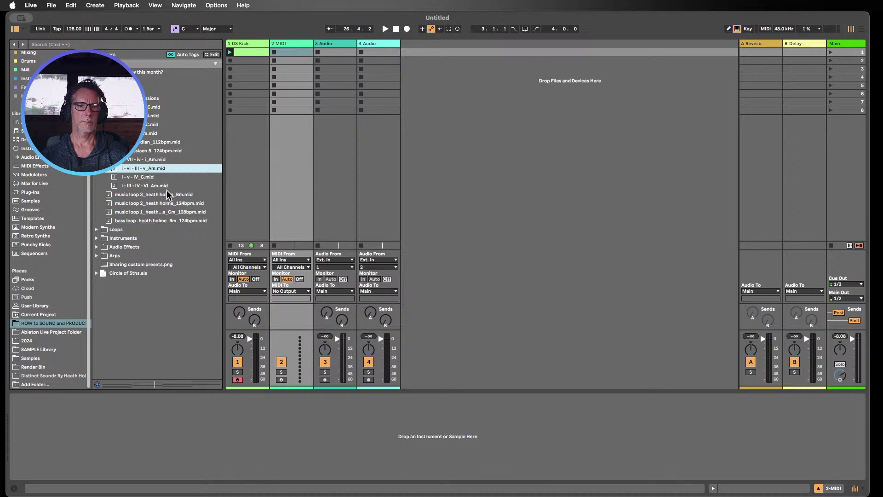
left_click(142, 179)
left_click(142, 186)
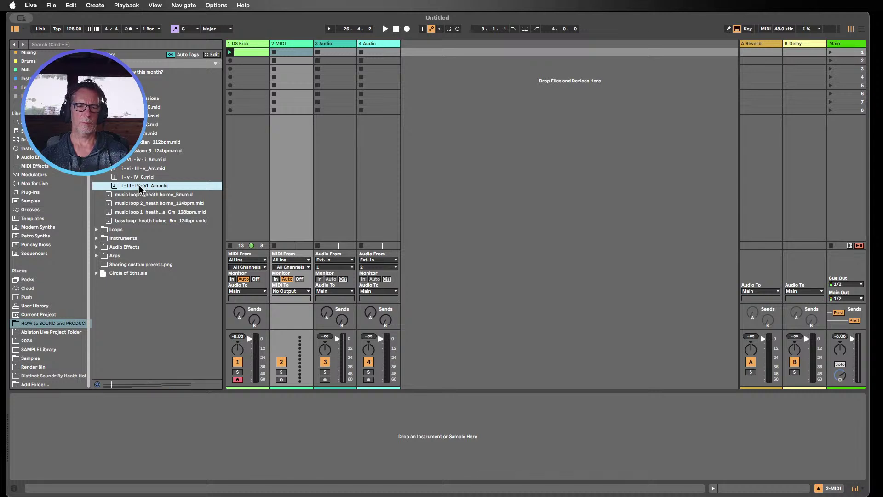
left_click(141, 160)
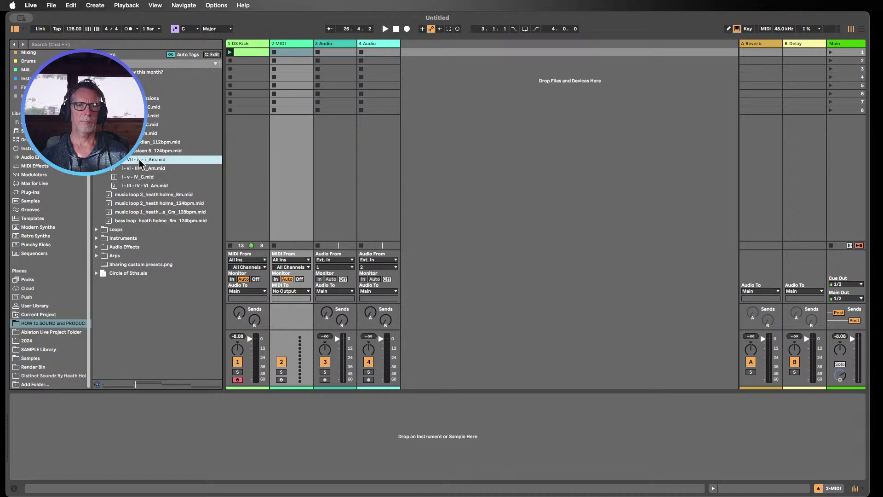
left_click(140, 177)
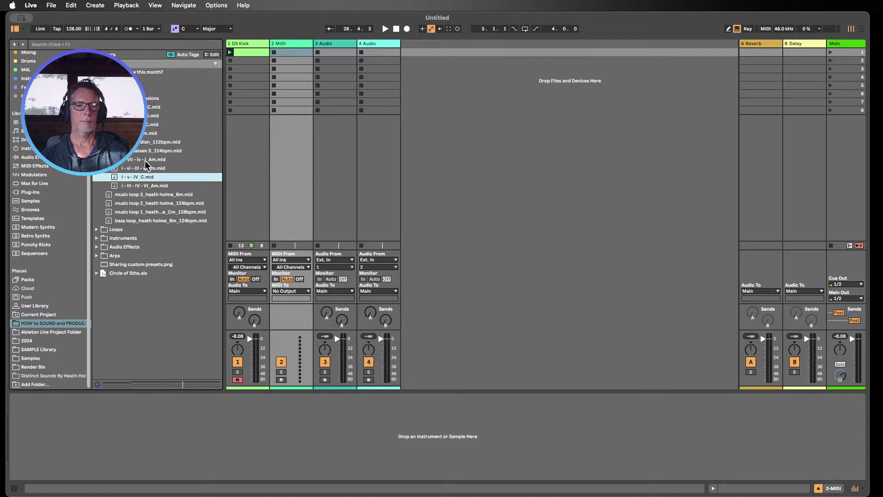
left_click(394, 28)
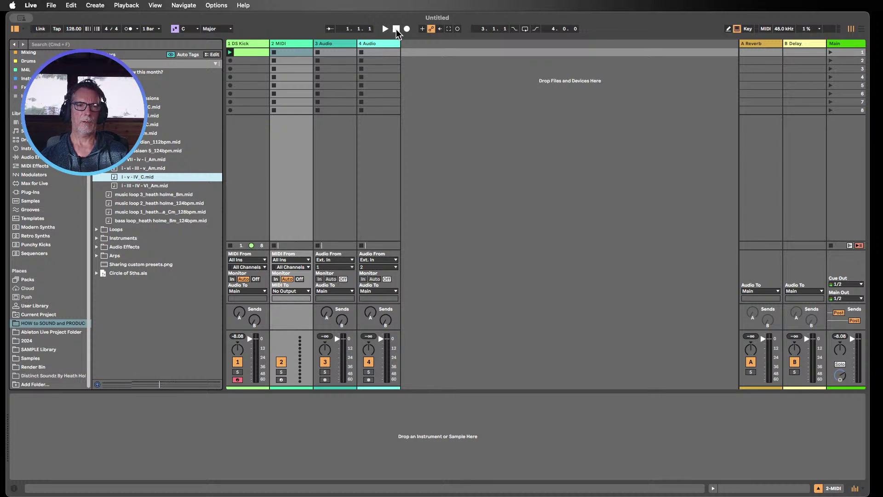
left_click(301, 188)
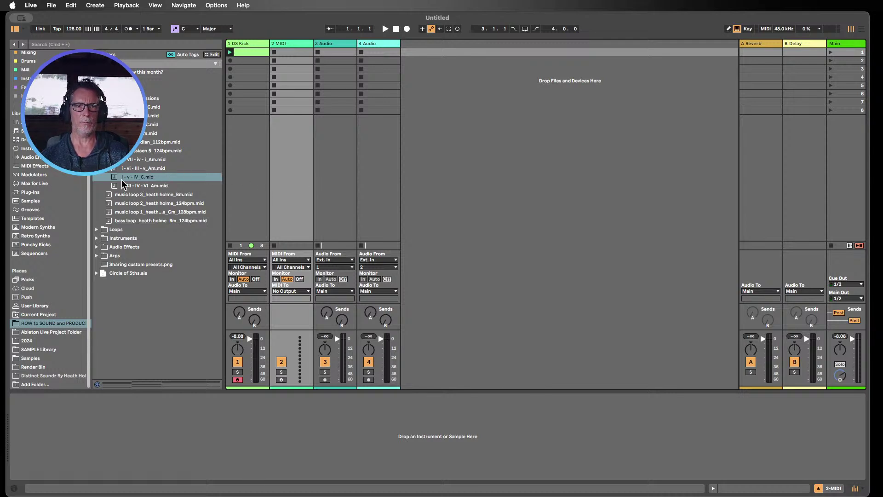
- Create an empty clip in the second MIDI track's first slot and set the scale to D Minor
double_click(288, 51)
scroll(126, 294, "up", 2)
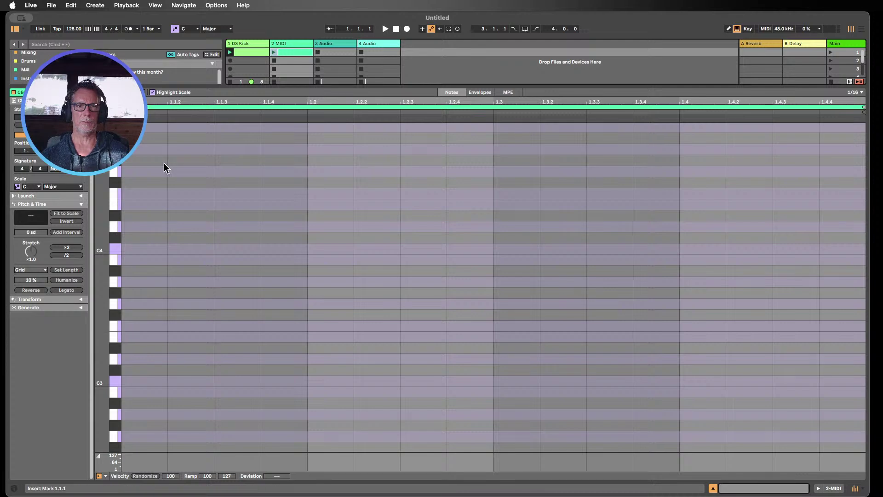
left_click(185, 29)
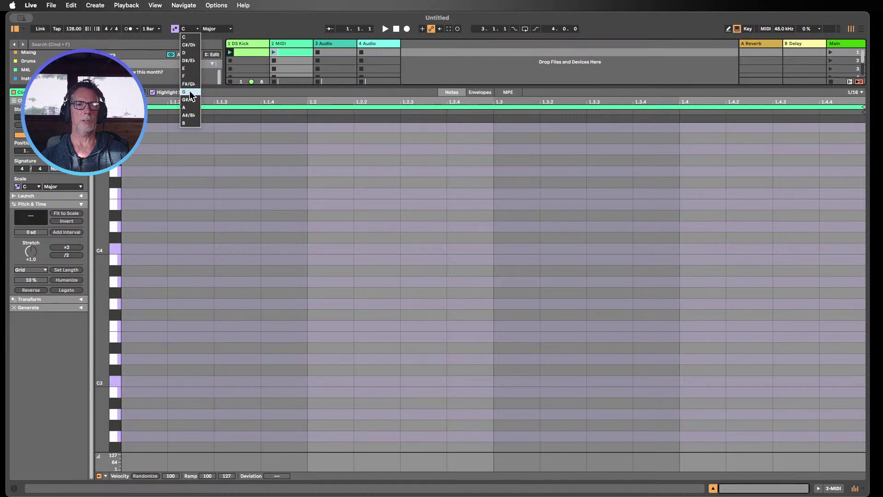
left_click(186, 52)
left_click(209, 30)
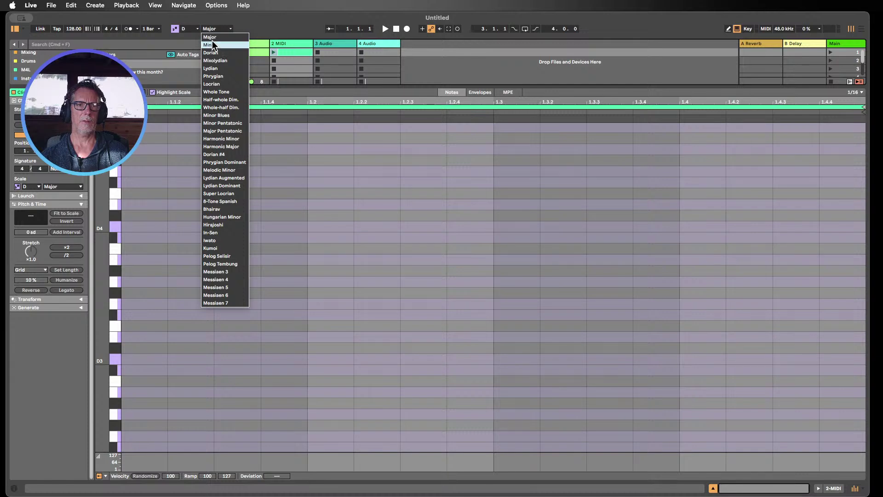
left_click(209, 45)
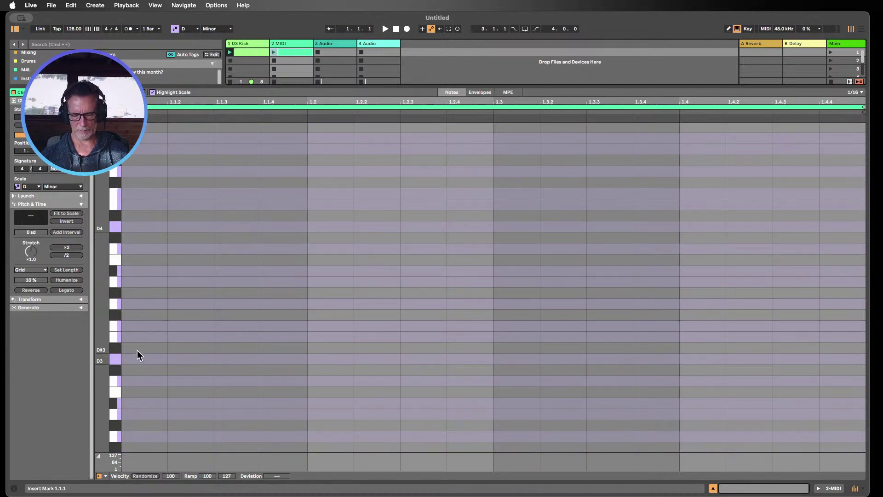
- Draw the progression's root notes D3, A3 and G3 on beats 1, 2 and 3 of the clip
key("b")
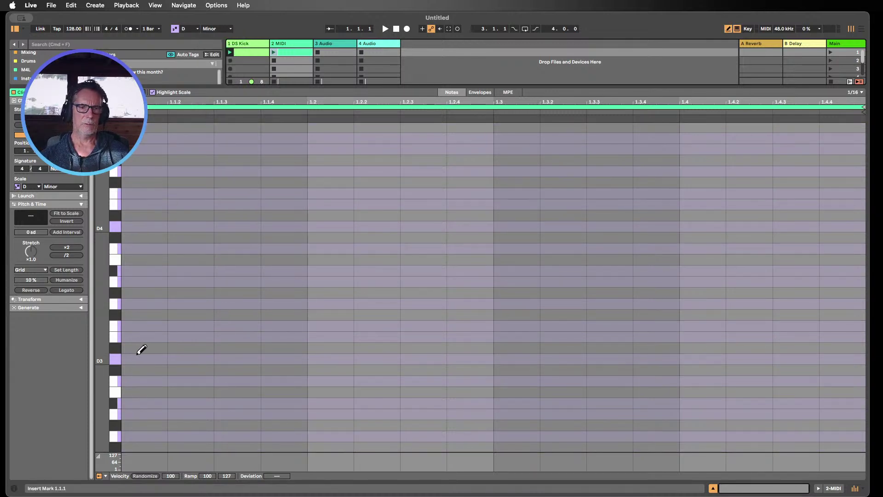
left_click(144, 359)
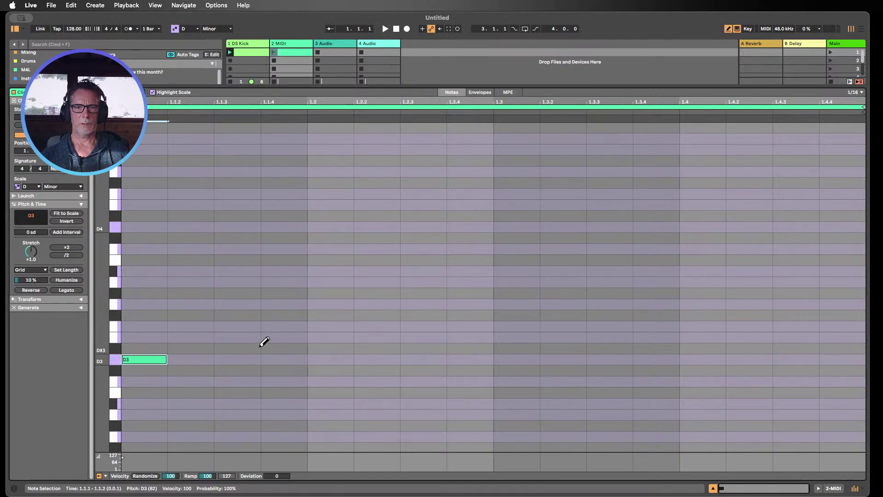
scroll(294, 338, "up", 1)
scroll(325, 335, "down", 2)
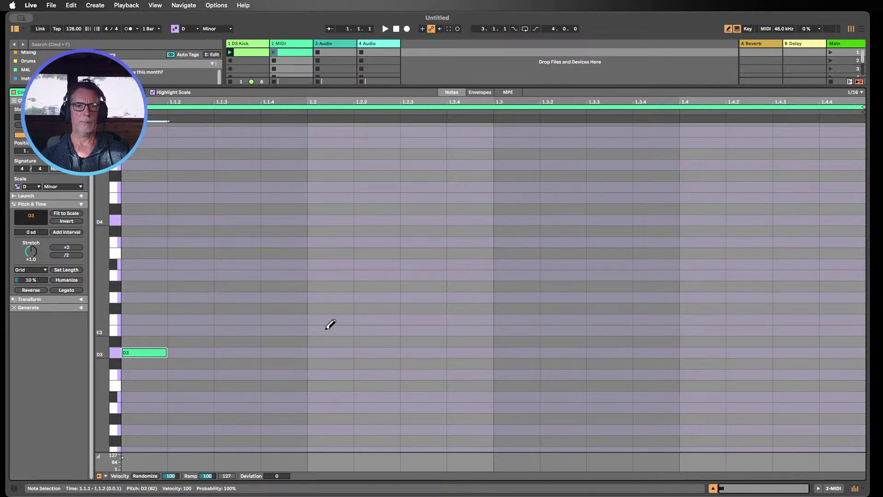
left_click(330, 275)
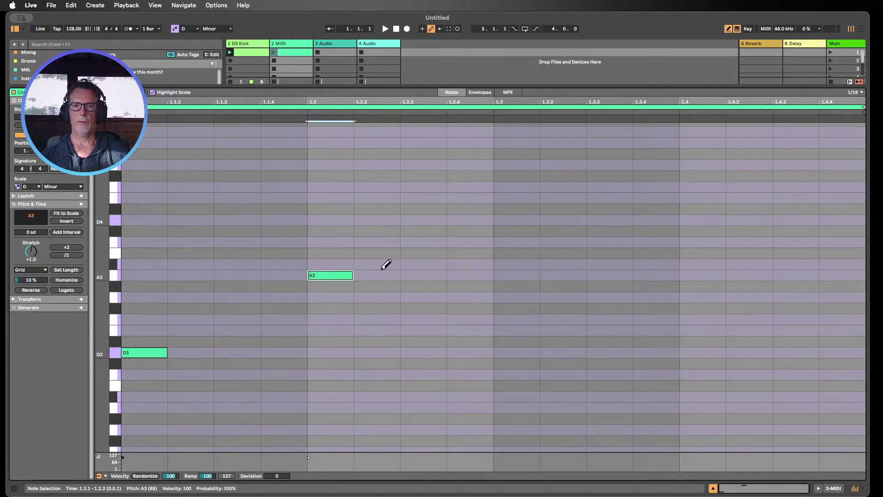
left_click(524, 295)
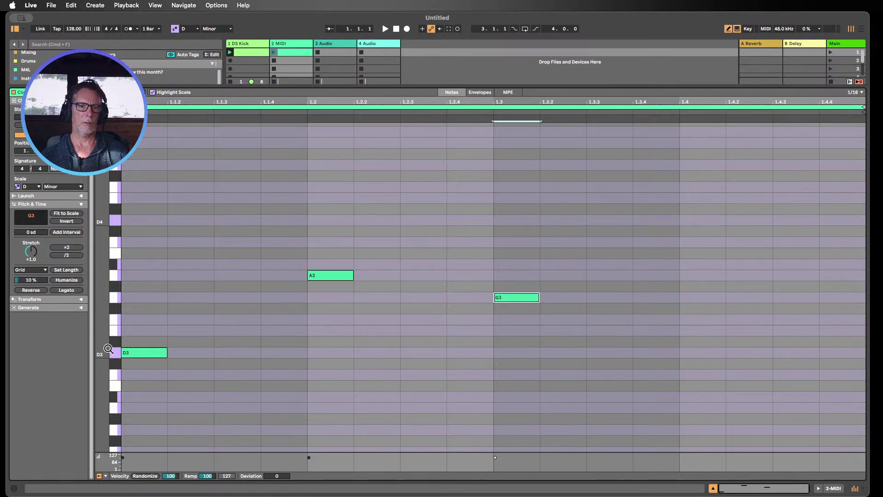
- Complete the triads by drawing F3 and A3 on beat 1, C4 and E4 on beat 2, and B♭3 and D4 on beat 3
left_click(134, 318)
left_click(144, 274)
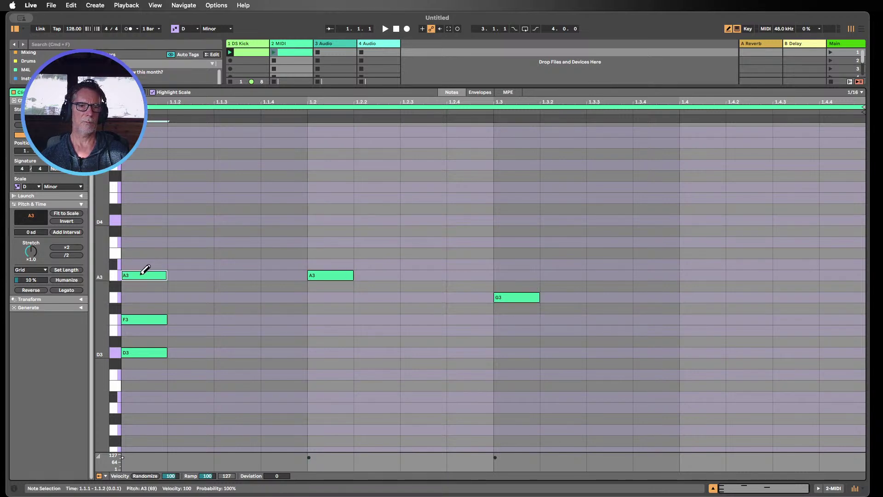
left_click(332, 242)
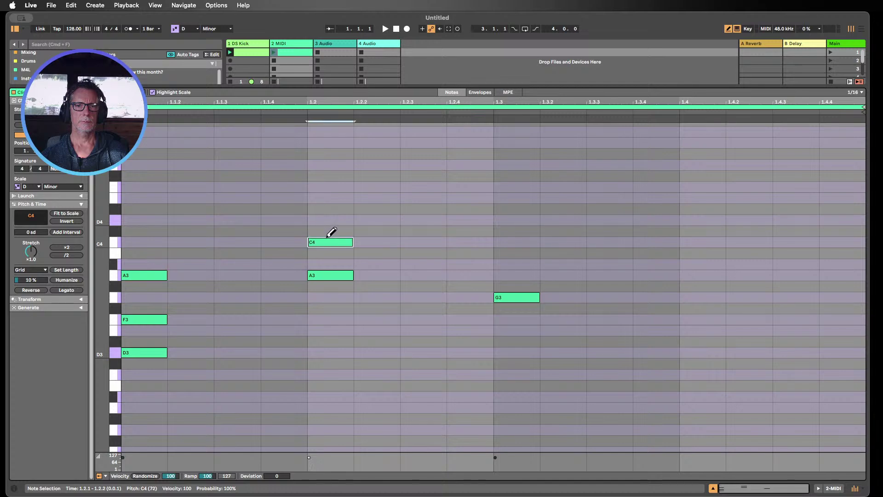
left_click(332, 198)
left_click(516, 264)
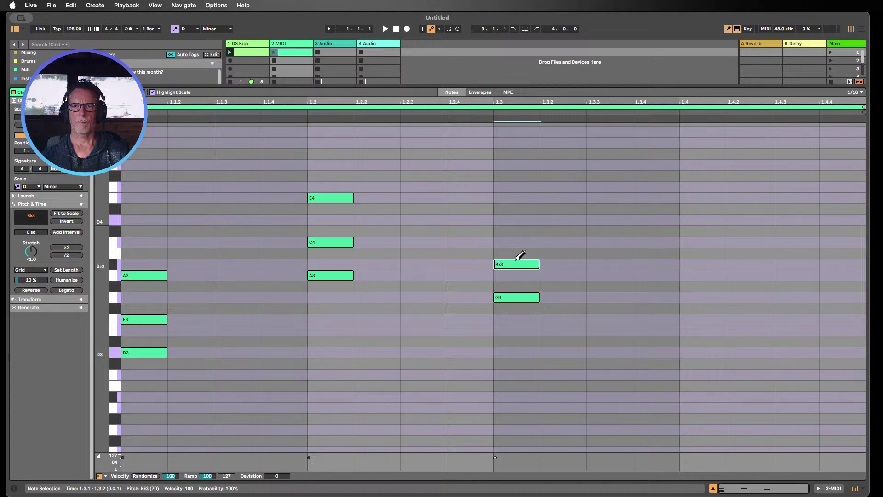
left_click(516, 220)
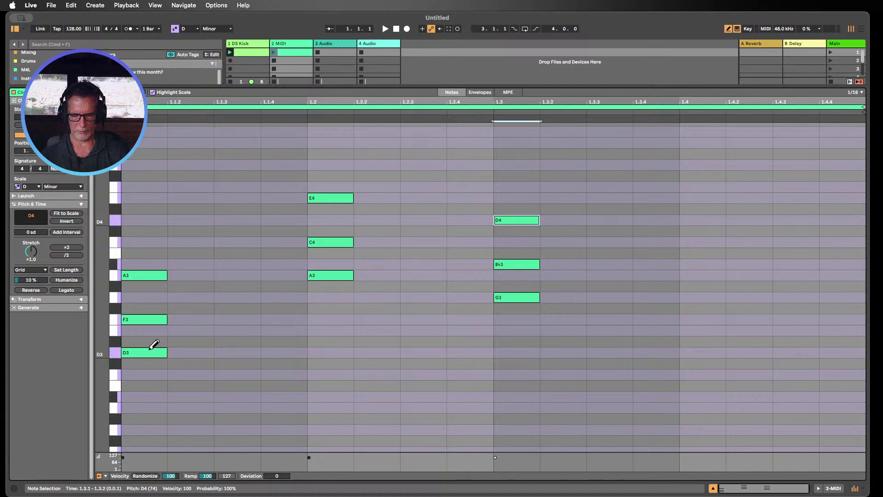
- Leave Draw Mode and select the three chords one after another to examine their notes
key("b")
left_click(138, 364)
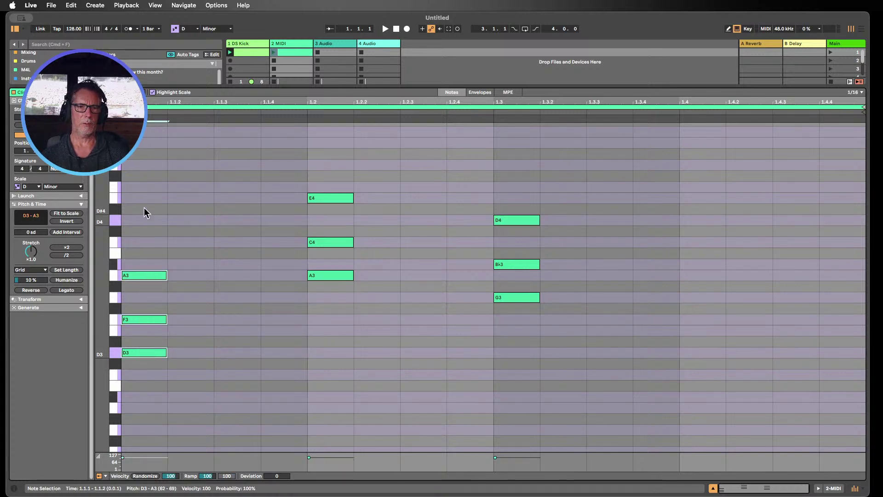
left_click(337, 300)
left_click_drag(338, 298, 327, 161)
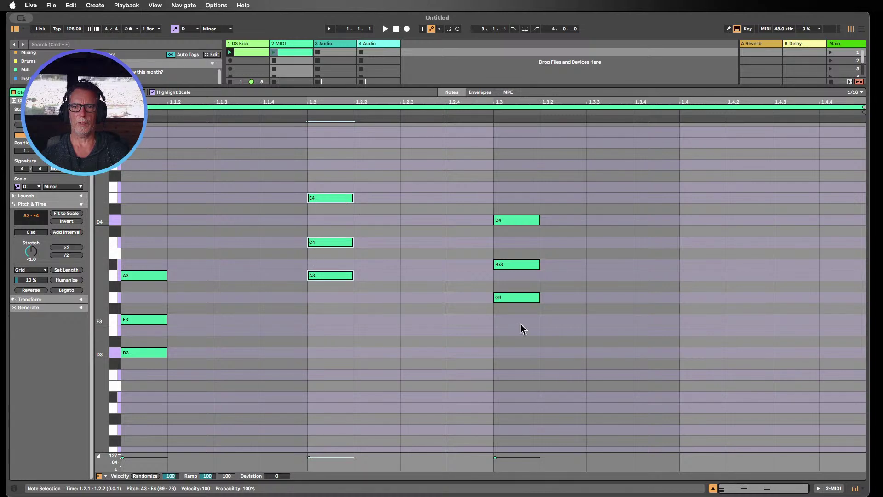
left_click_drag(520, 323, 515, 199)
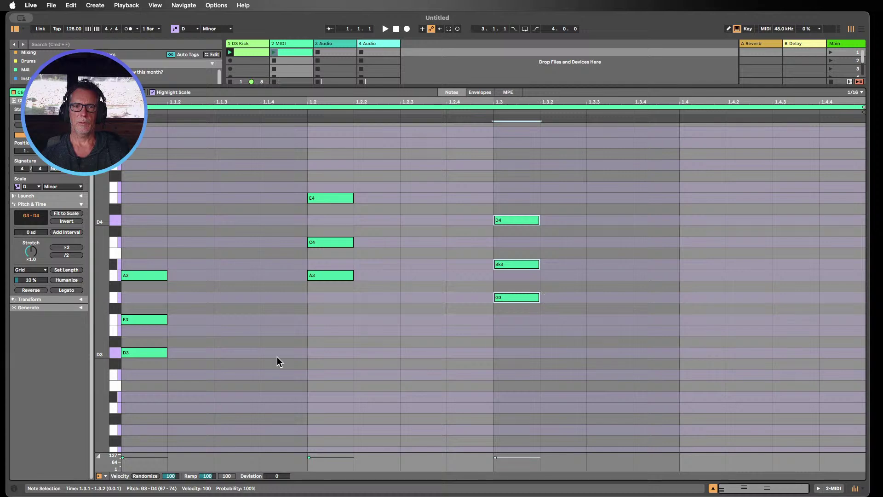
- Close the clip editor and load the Meld instrument onto the second MIDI track
left_click(714, 489)
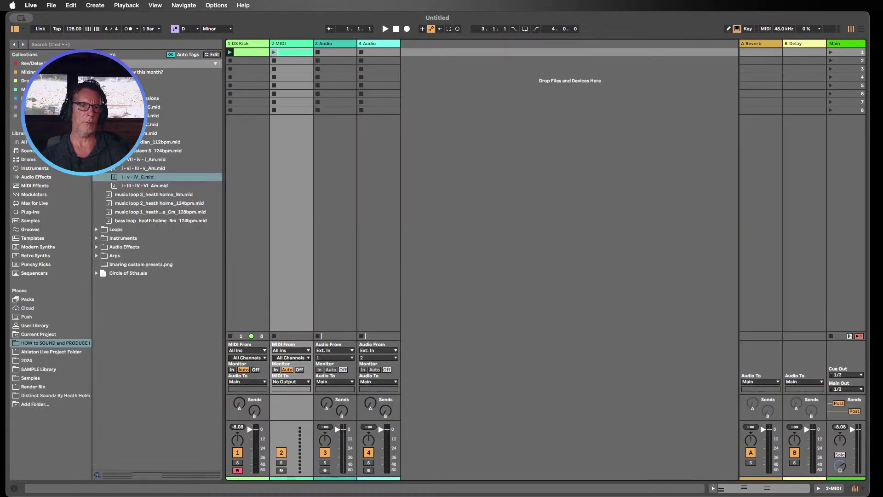
left_click(101, 98)
left_click(96, 89)
left_click(34, 169)
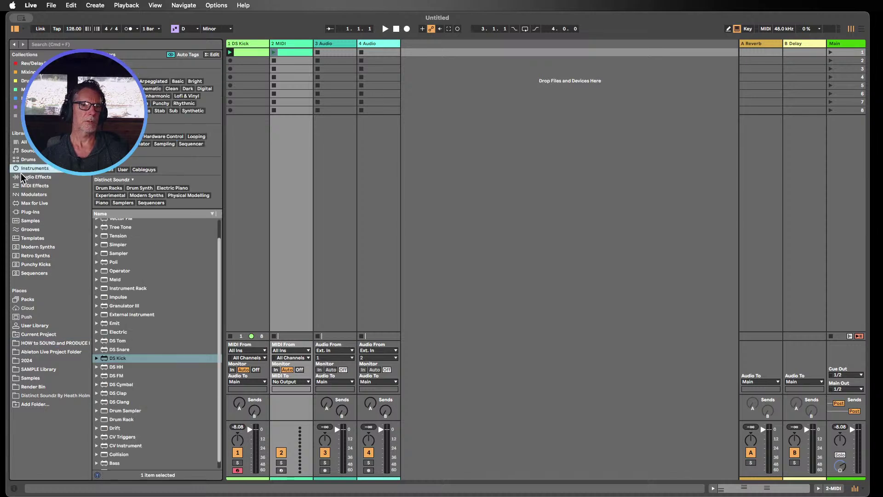
scroll(147, 313, "up", 2)
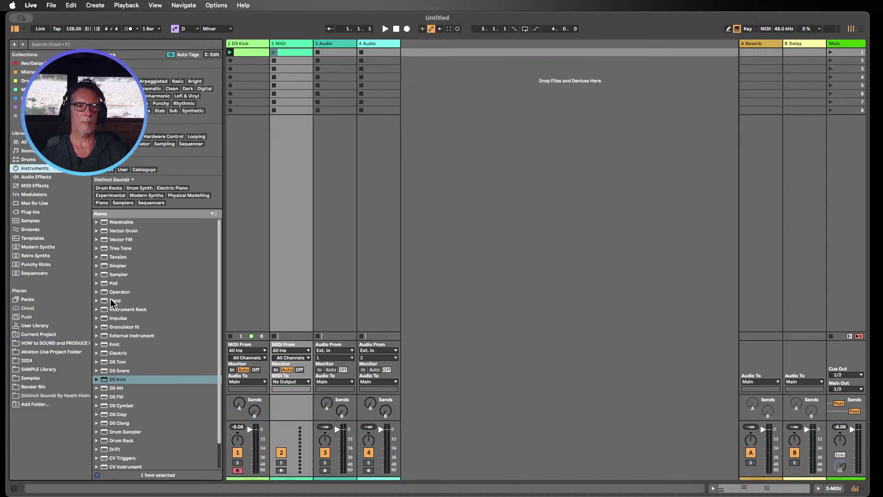
left_click_drag(111, 299, 279, 223)
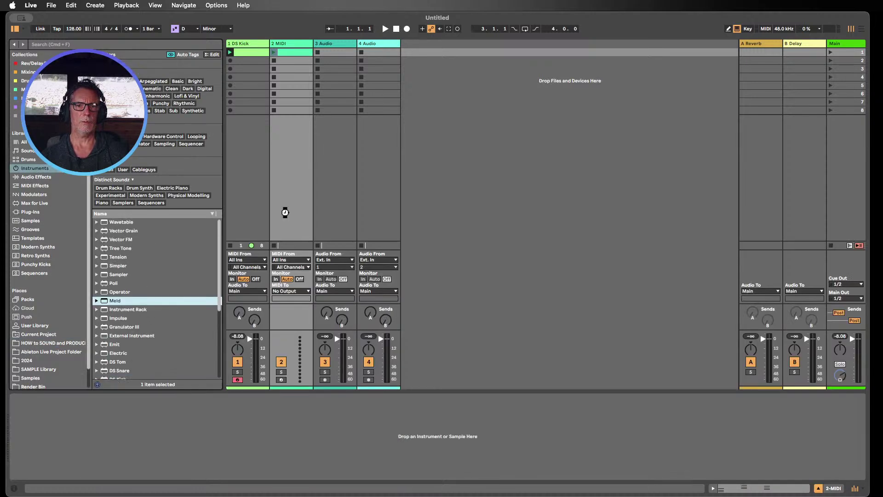
- Launch the chord clip, lower the Meld track's volume to -9.0 dB and enlarge the mixer
left_click(274, 52)
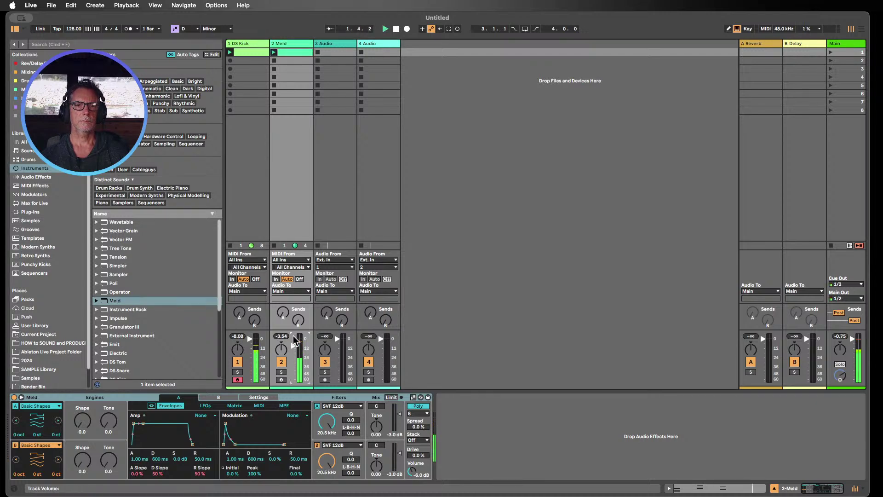
left_click_drag(289, 330, 287, 288)
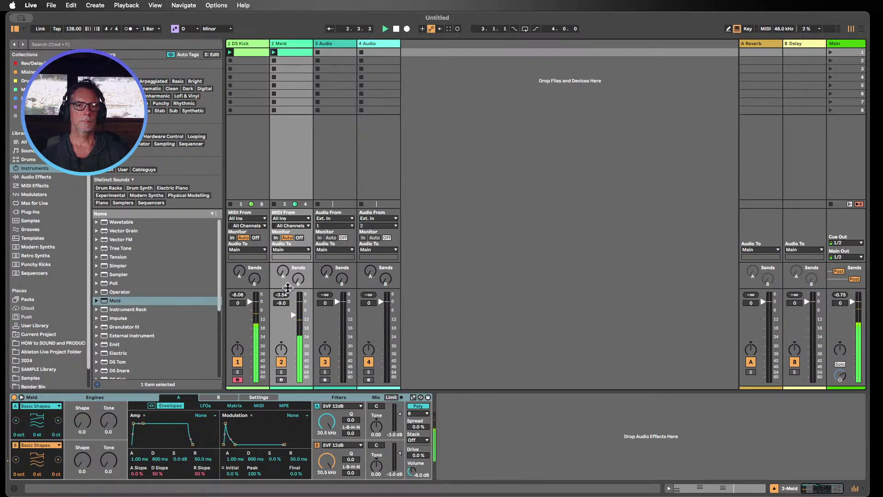
- Open the chord clip and apply Legato to all of its notes
double_click(292, 52)
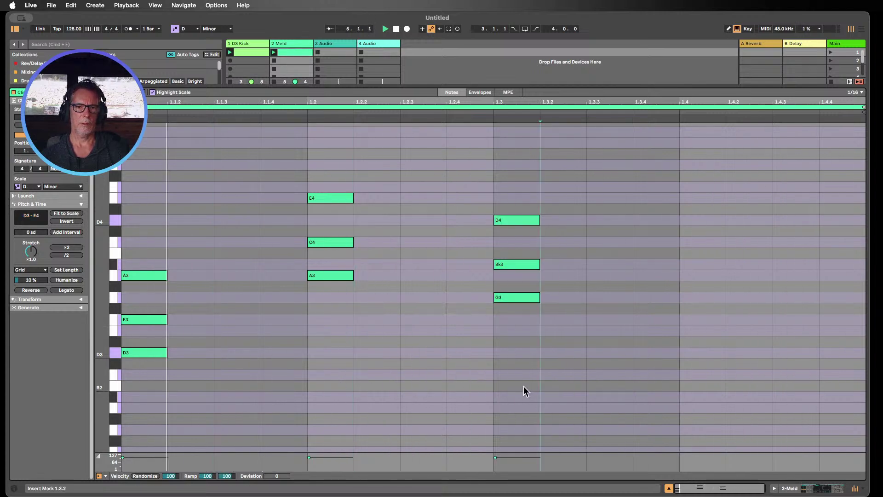
key("super+a")
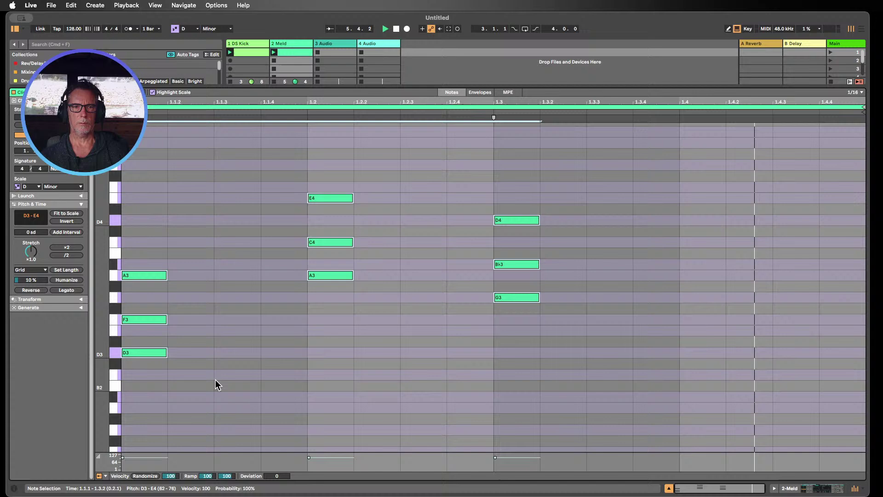
left_click(62, 291)
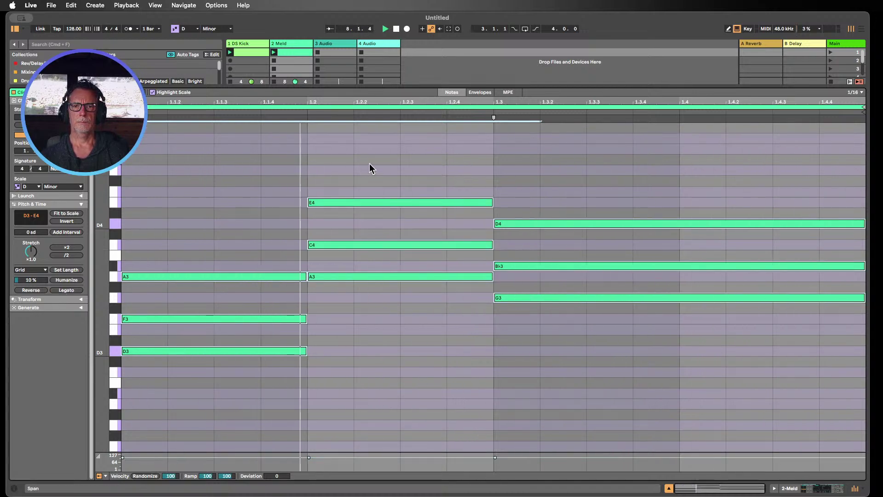
- Move the second chord's E4 and C4 and the third chord's B♭3 and D4 down one octave
left_click(369, 205)
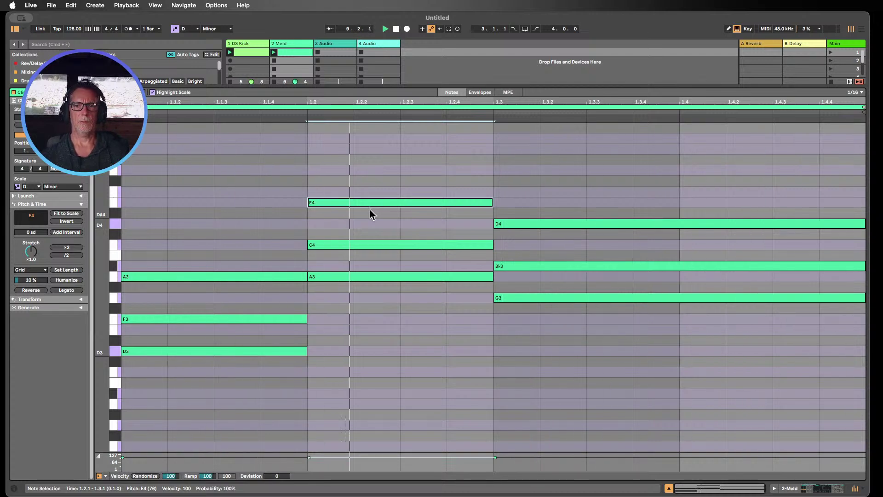
key("shift+Down")
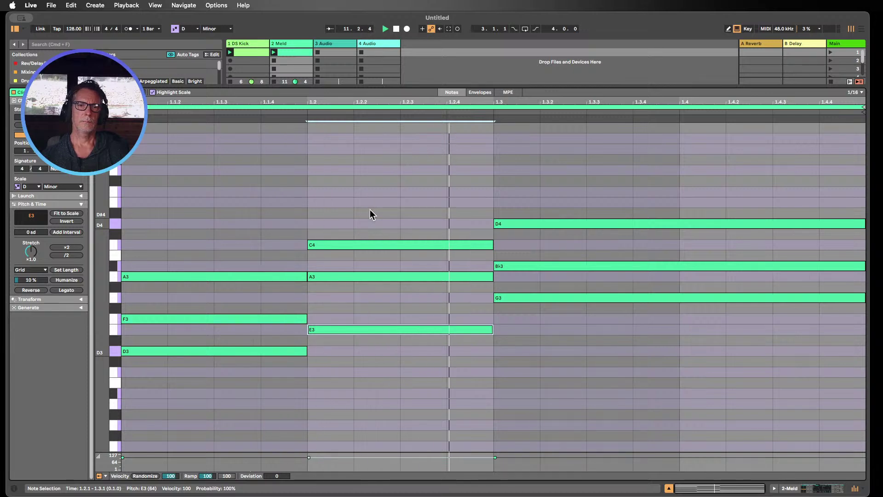
left_click(364, 244)
key("shift+Down")
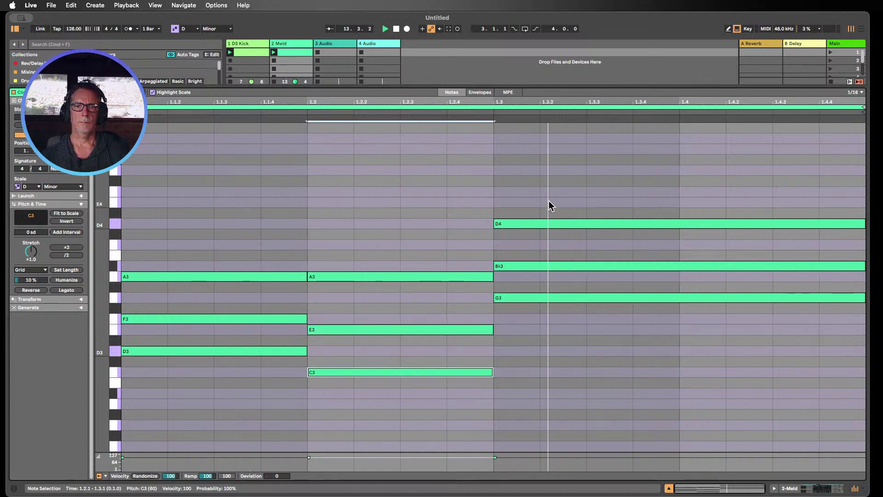
left_click_drag(549, 206, 545, 265)
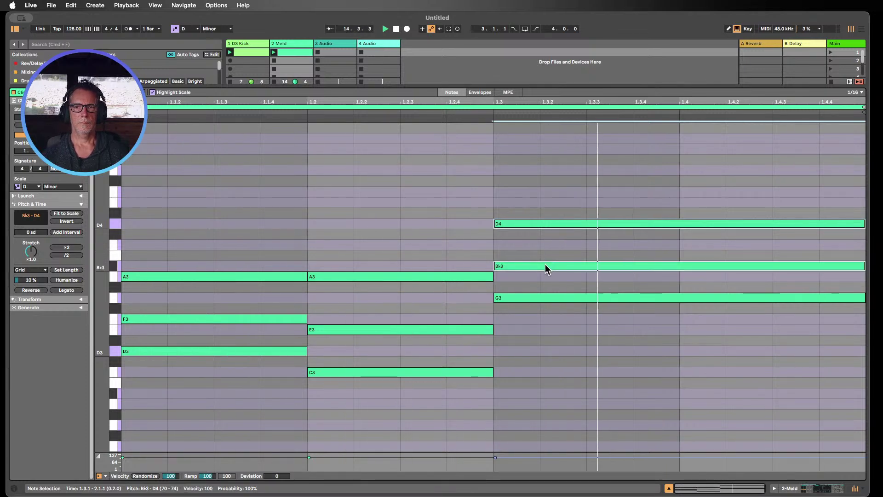
key("shift+Down")
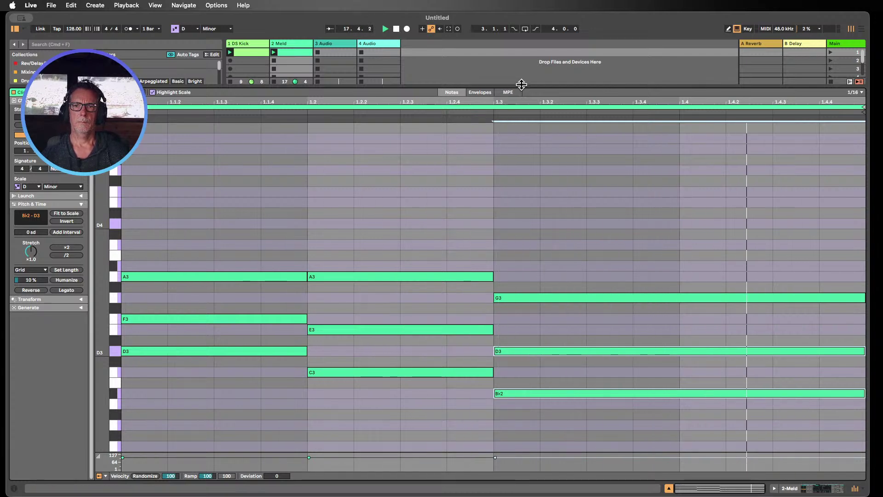
- Enlarge the clip editor and draw a sixteenth-long G0 note on beat 1, well below the chords
left_click_drag(522, 84, 521, 40)
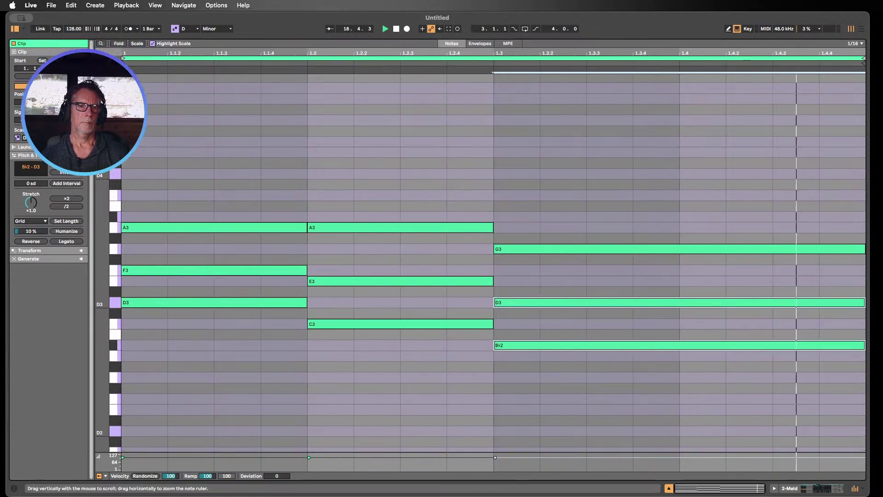
left_click_drag(102, 294, 79, 276)
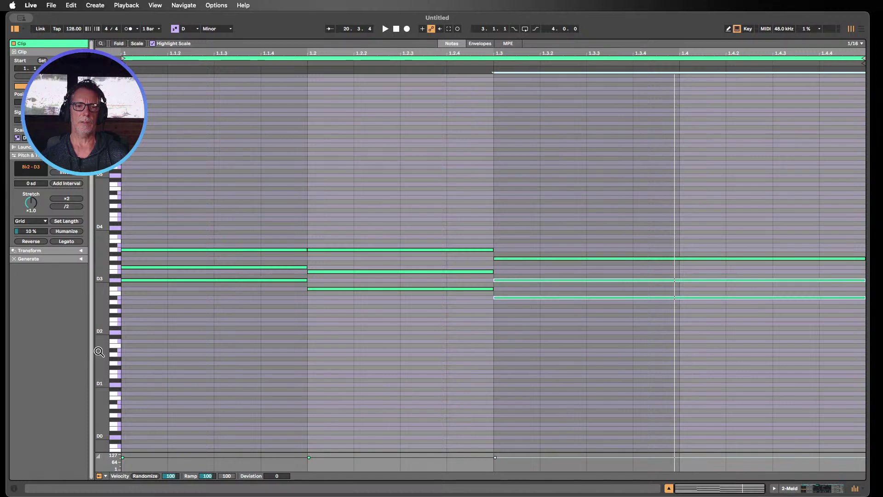
scroll(119, 391, "down", 3)
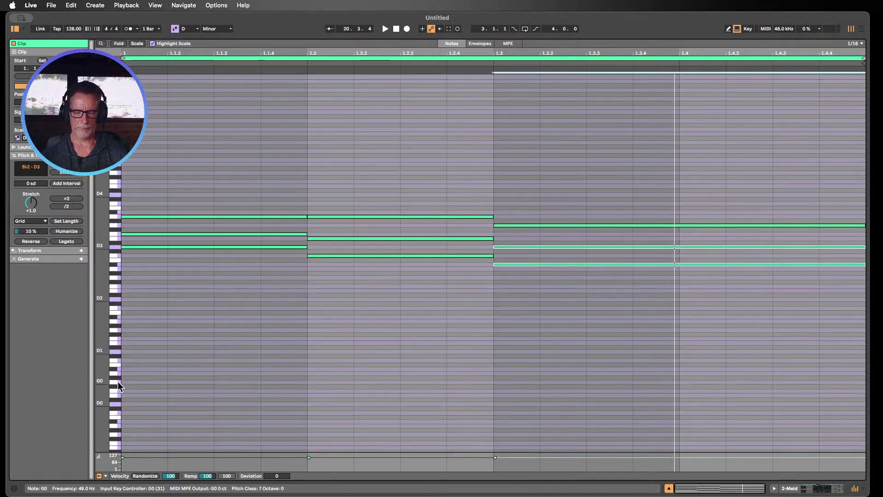
key("b")
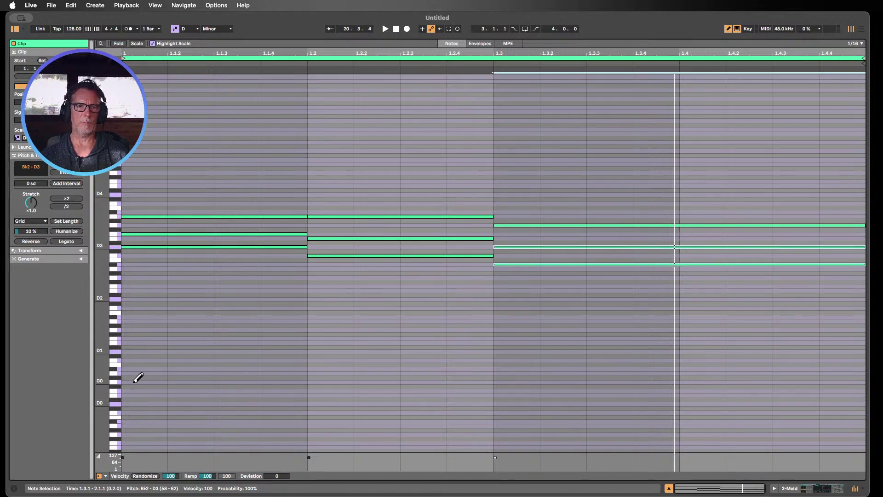
left_click(136, 380)
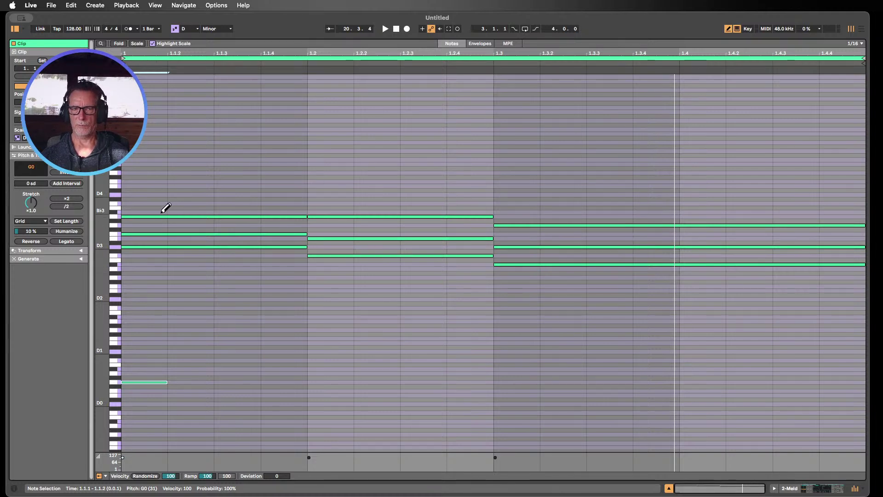
- Leave Draw Mode, copy the first chord's A3 note up to C4 and duplicate that C4 onto the second chord
scroll(167, 207, "up", 3)
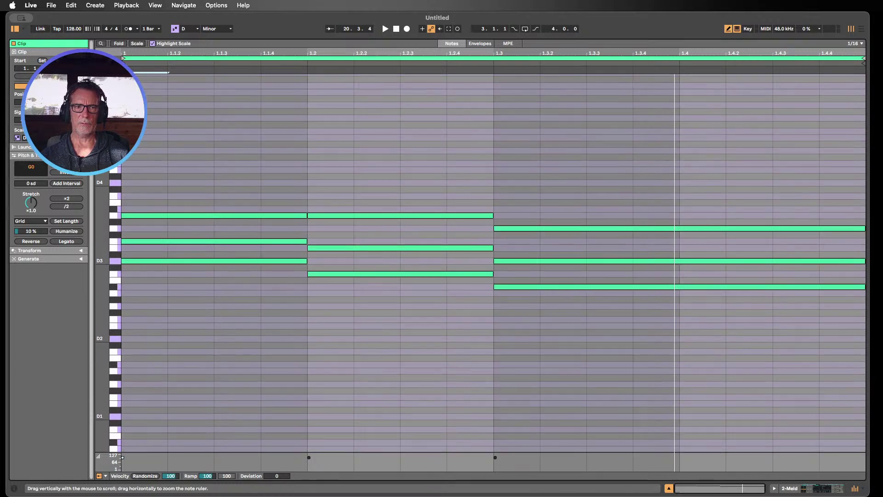
key("b")
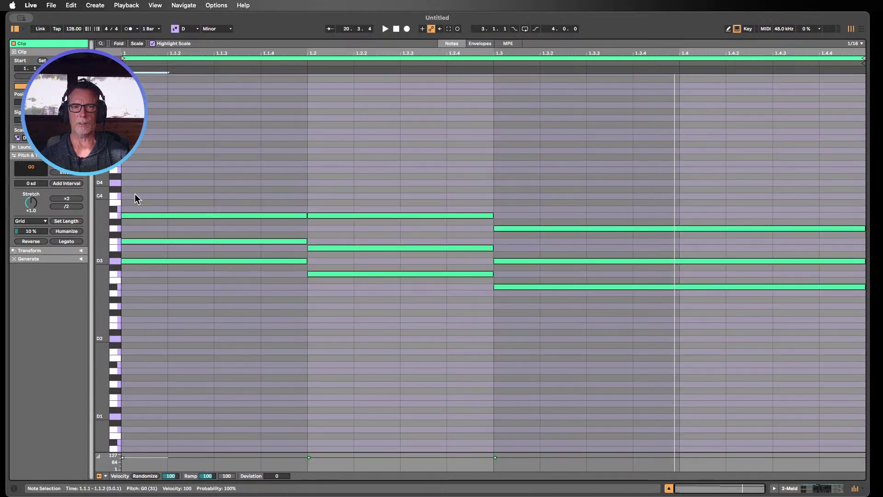
left_click(168, 215)
left_click_drag(168, 217, 161, 194)
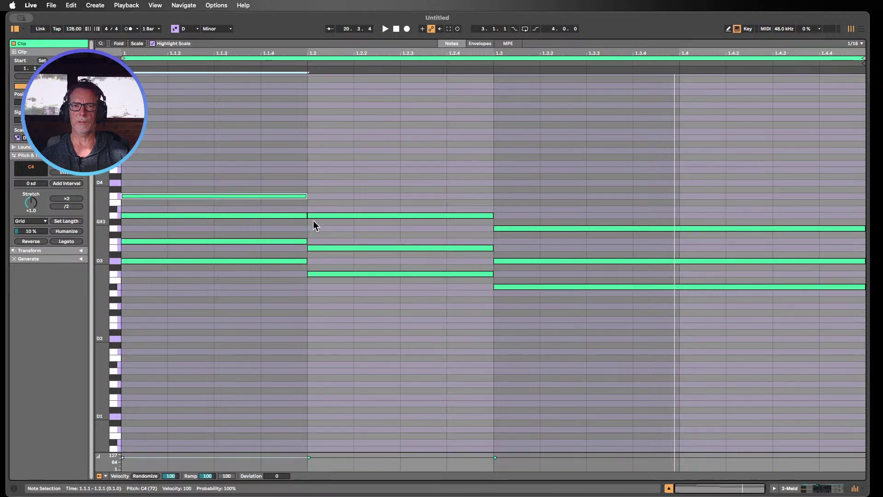
key("super+d")
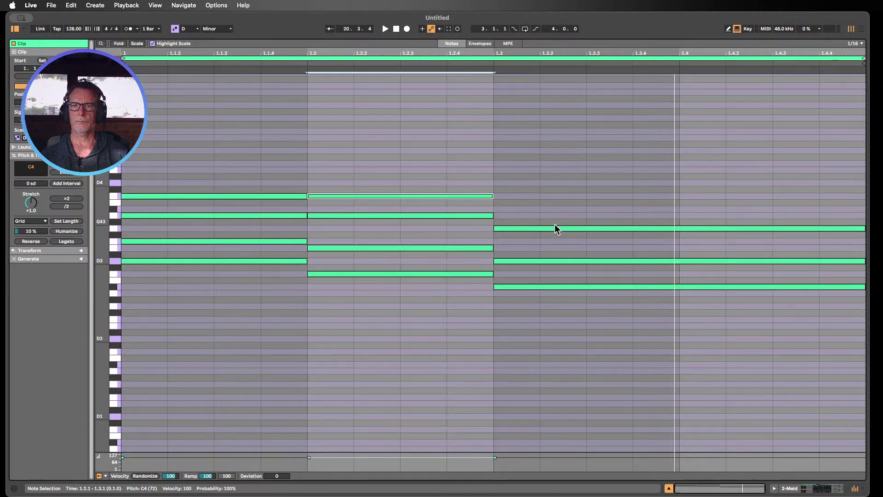
- Copy the third chord's G3 note up to B♭3
mouse_move(556, 228)
left_mouse_down()
mouse_move(552, 211)
mouse_move(548, 226)
left_mouse_up()
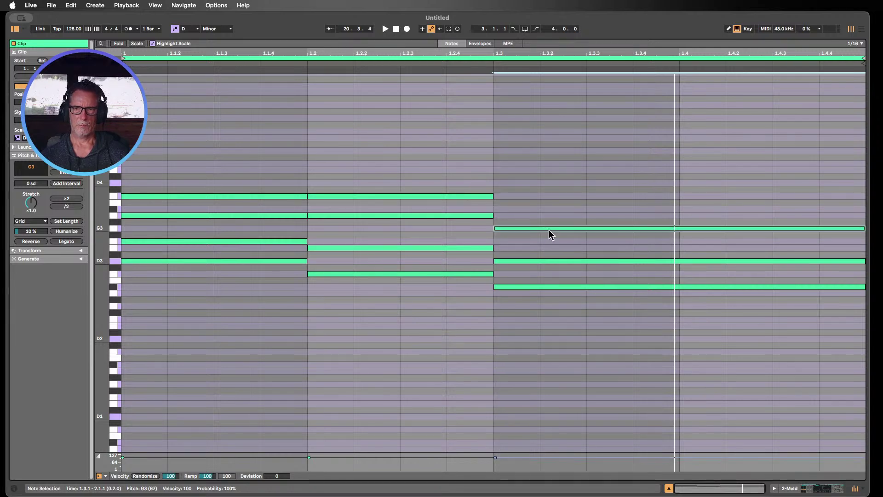
left_click_drag(546, 231, 547, 214)
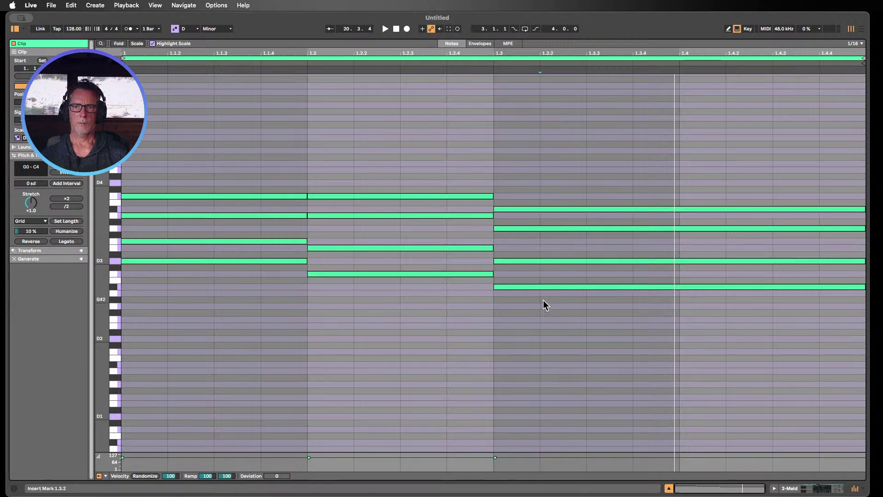
- Raise the third chord's B♭2 and D3 by one octave and add an F4 by copying its D4 upward
left_click_drag(543, 300, 545, 238)
key("shift+Up")
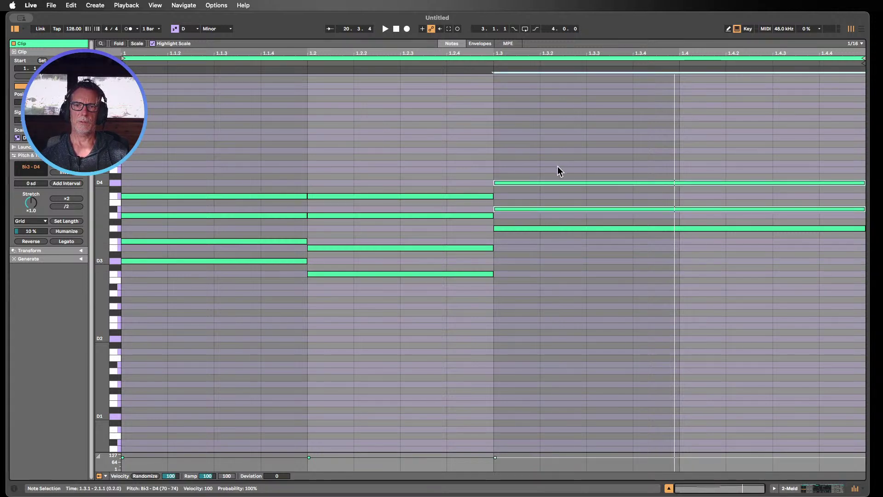
left_click(554, 182)
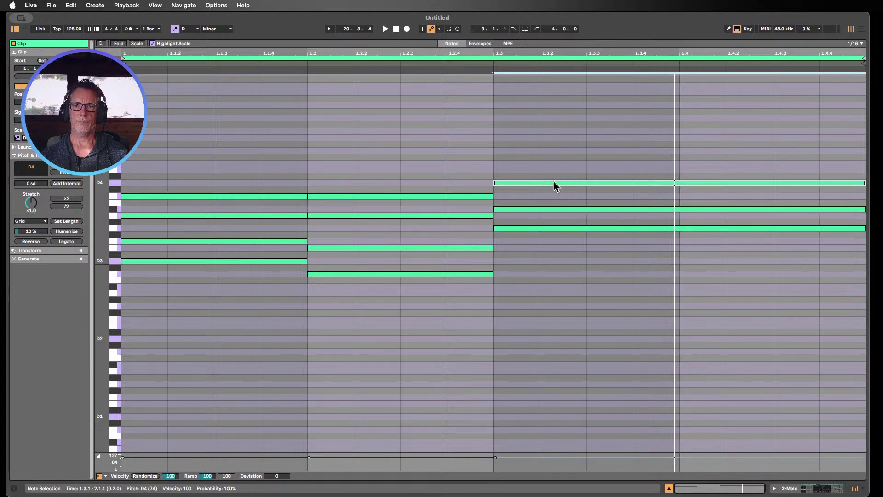
left_click_drag(554, 186, 551, 161)
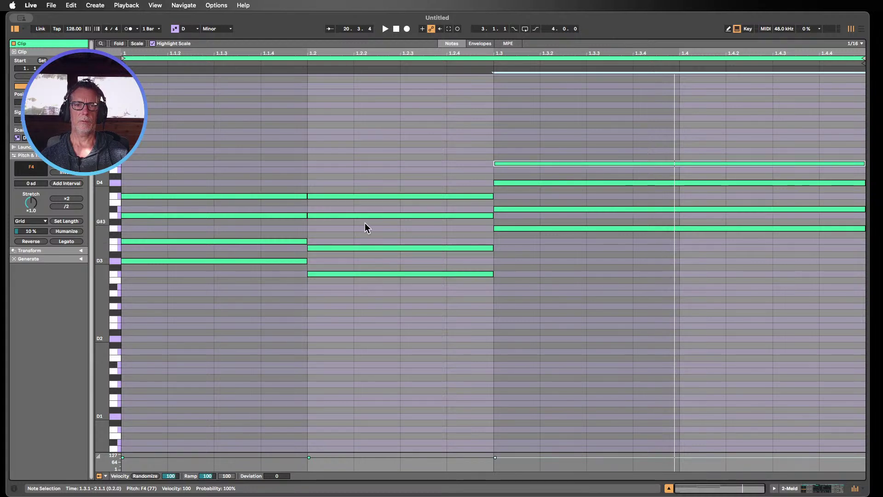
- Raise the second chord's C3 and E3 by one octave and add a G4 by copying its E4 upward
left_click_drag(357, 289, 358, 234)
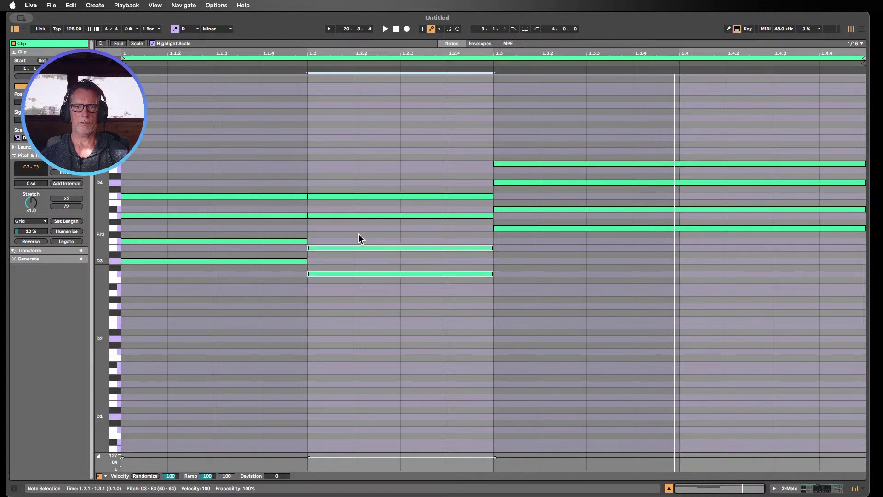
key("shift+Up")
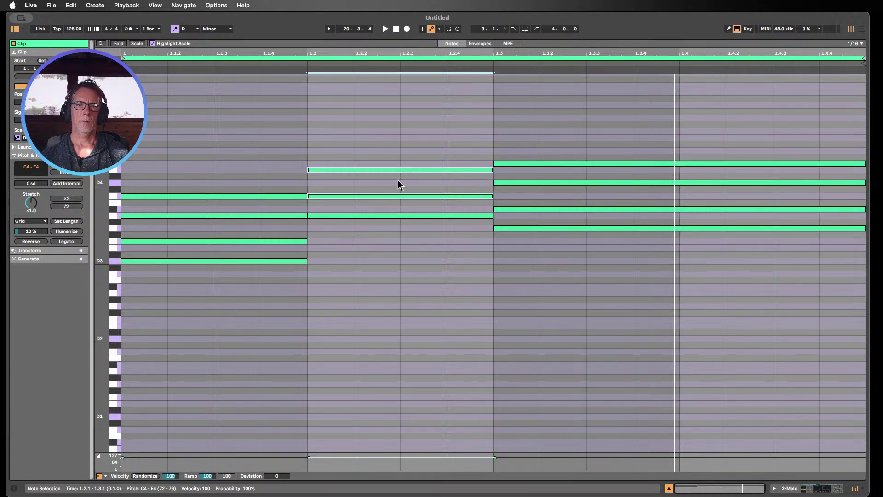
left_click(375, 169)
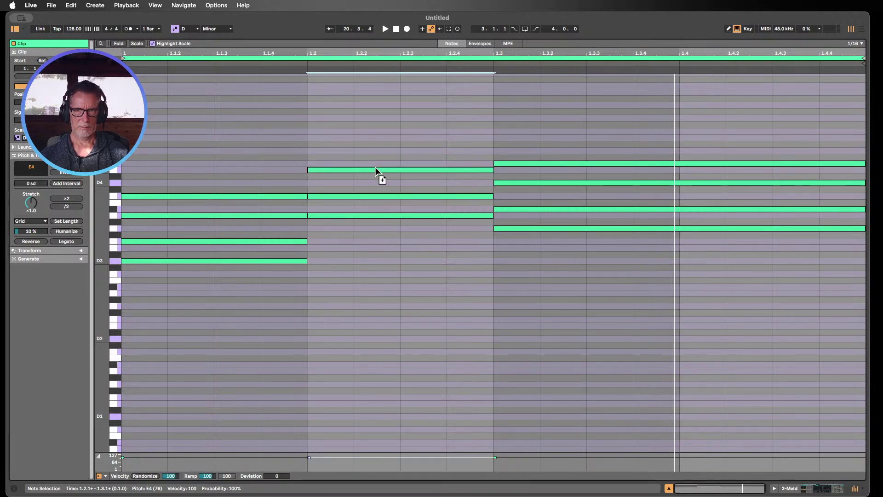
left_click_drag(375, 170, 377, 150)
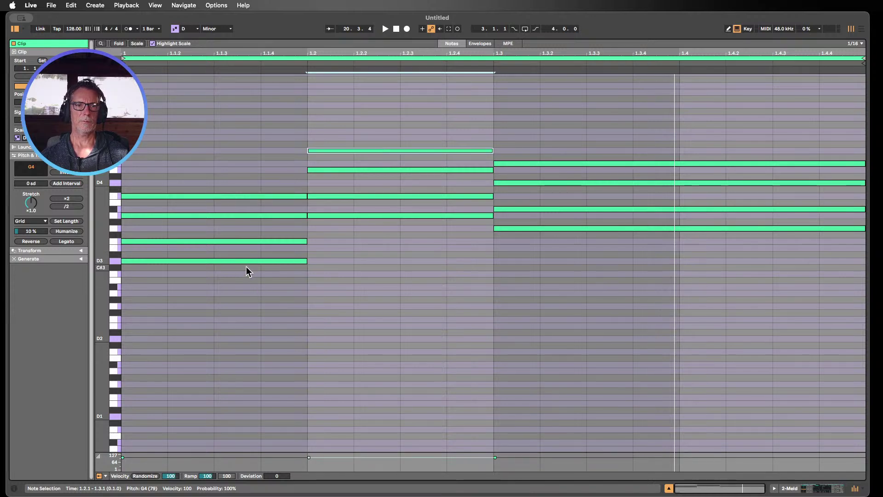
- Lower the second chord's E4 and G4 and the third chord's D4 and F4 by one octave
left_click_drag(226, 296, 212, 196)
left_click_drag(382, 247, 400, 152)
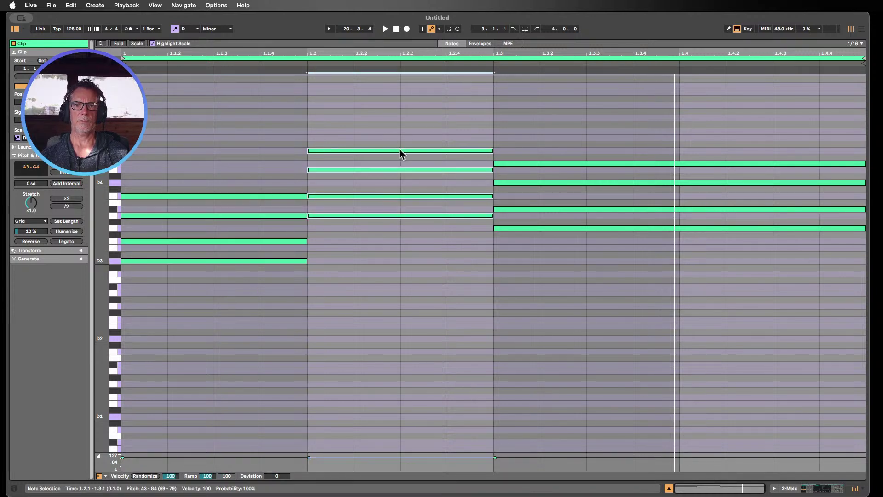
left_click_drag(509, 231, 539, 109)
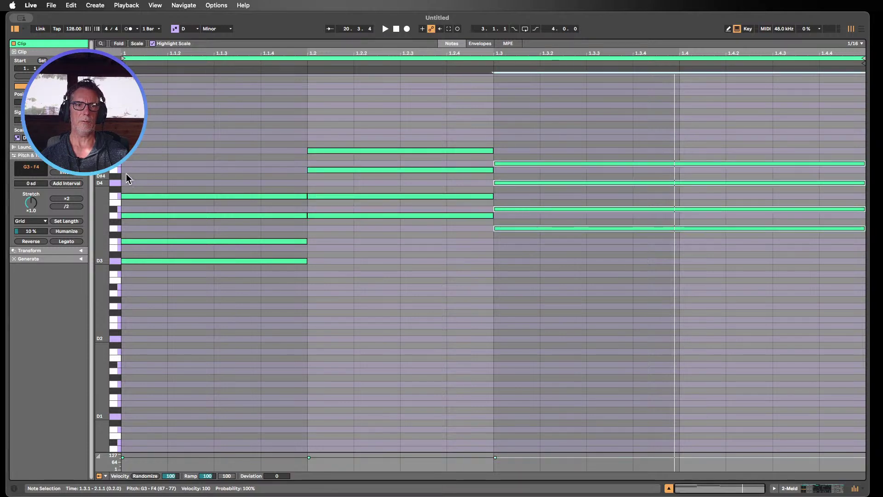
left_click_drag(115, 175, 97, 156)
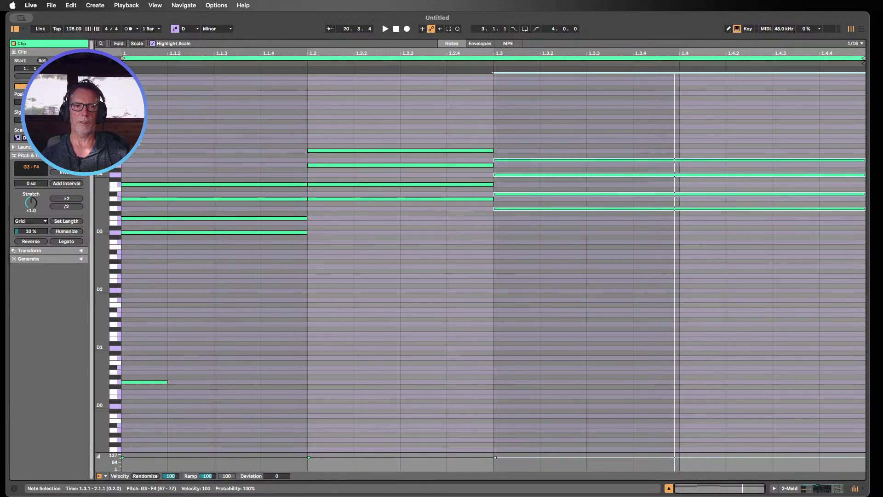
left_click_drag(387, 122, 387, 165)
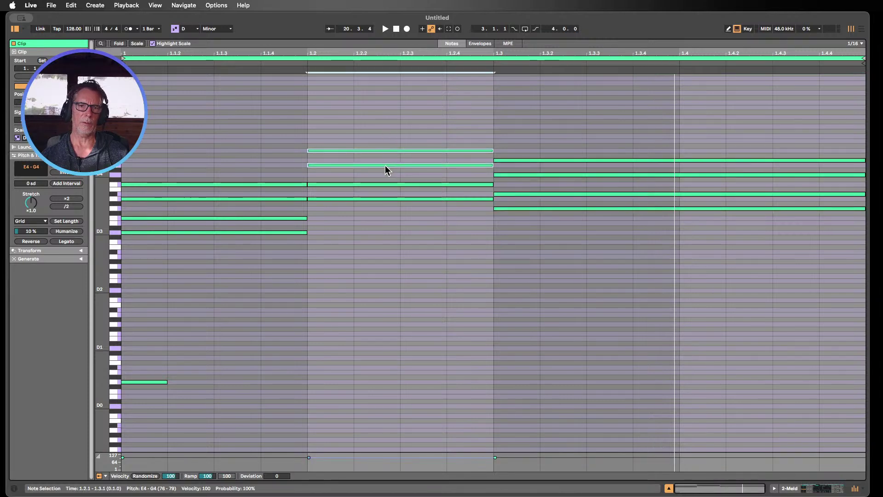
key("shift+Down")
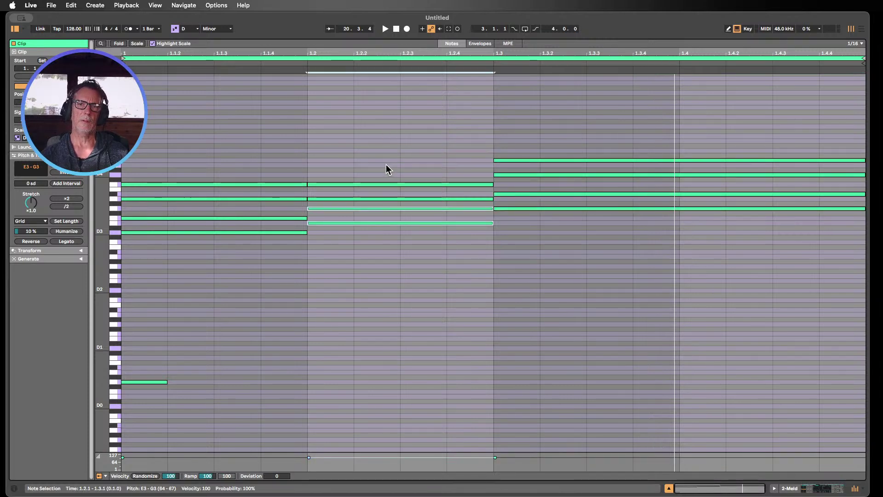
left_click_drag(576, 131, 572, 184)
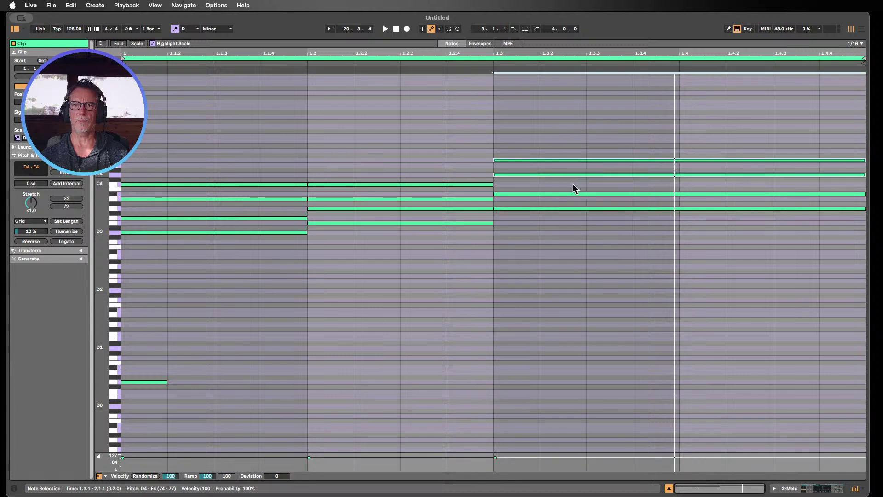
key("shift+Down")
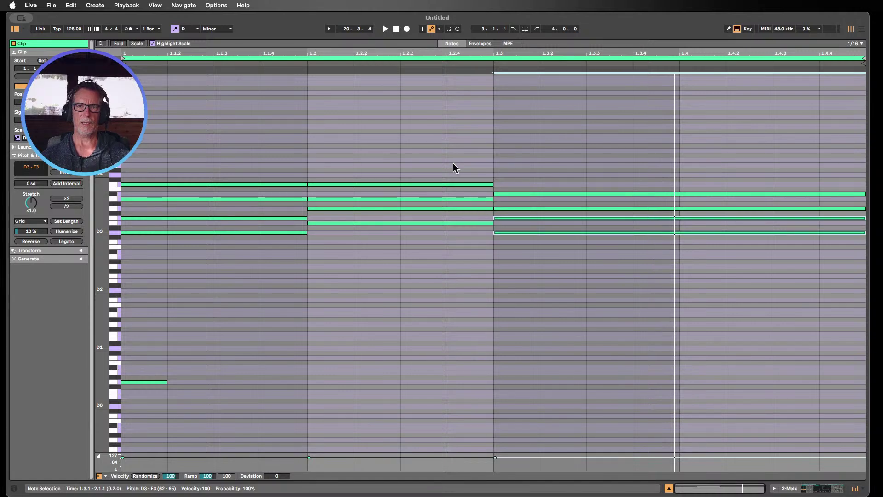
- Examine which notes the neighbouring chords share and how closely the remaining voices move between them
left_click_drag(285, 163, 358, 190)
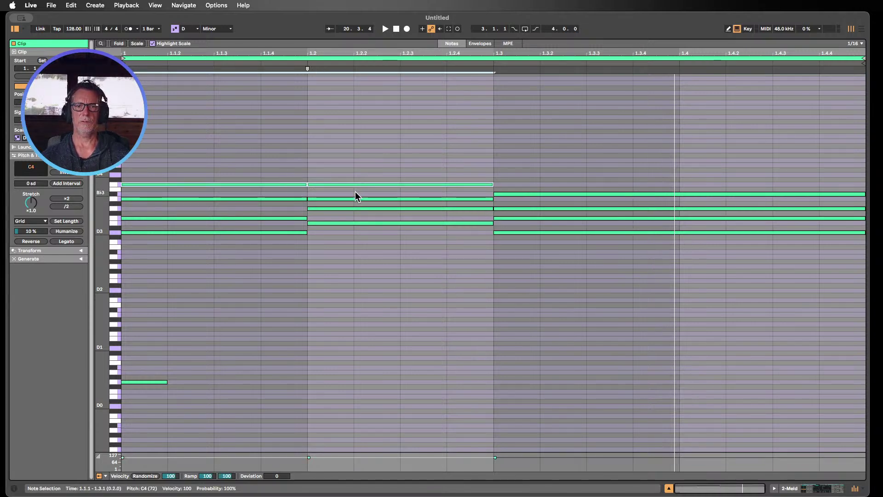
key("Down")
key("Down")
key("Down")
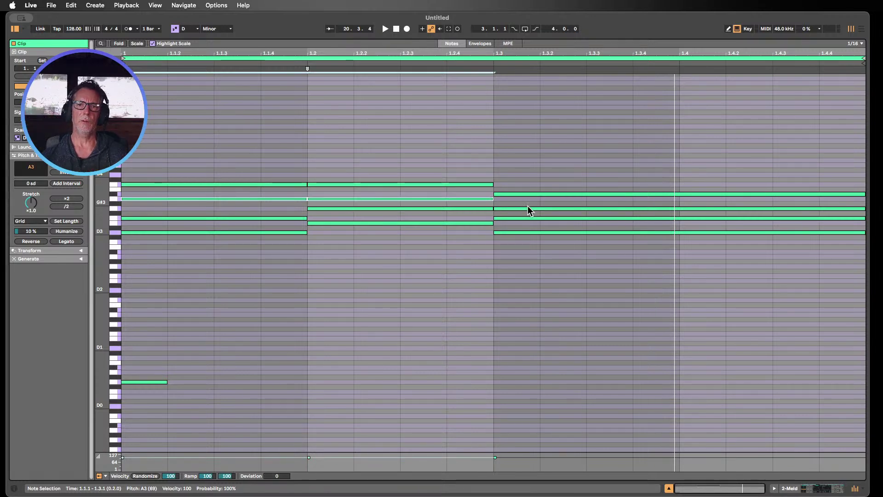
left_click(484, 210)
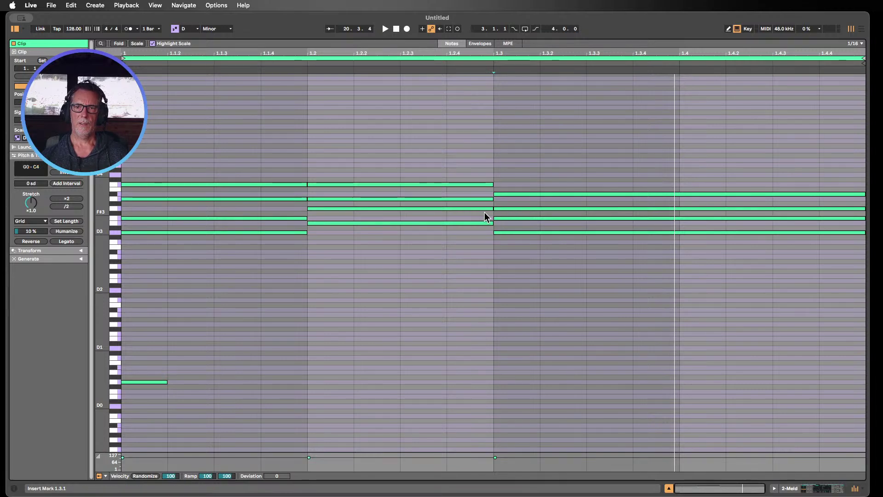
left_click_drag(478, 157, 451, 232)
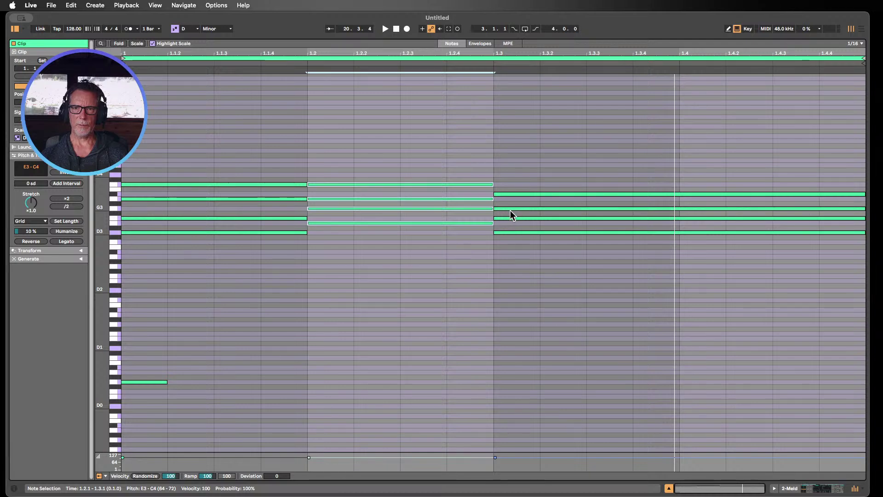
mouse_move(509, 211)
left_mouse_down()
mouse_move(486, 209)
mouse_move(504, 209)
left_mouse_up()
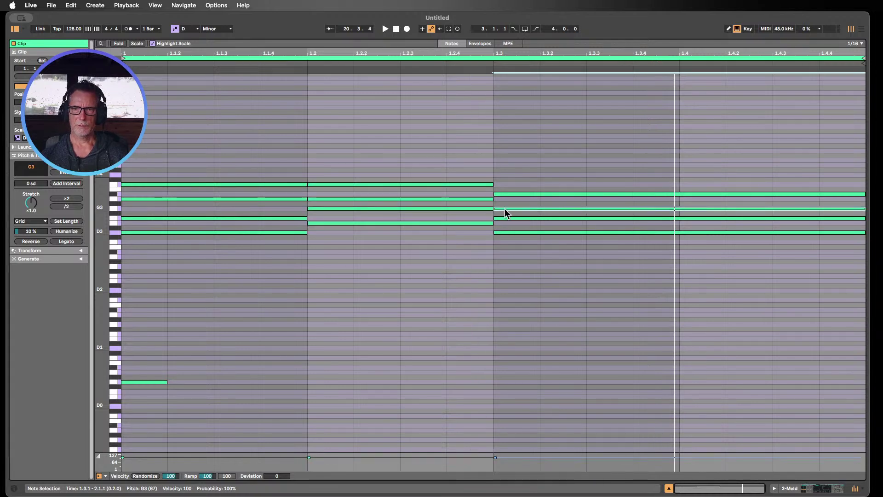
left_click(471, 208)
left_click(514, 209, "shift")
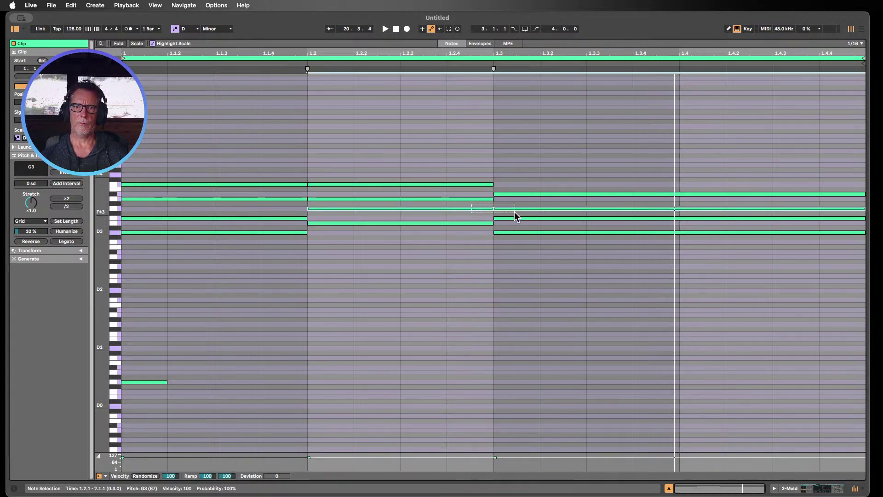
left_click(511, 184)
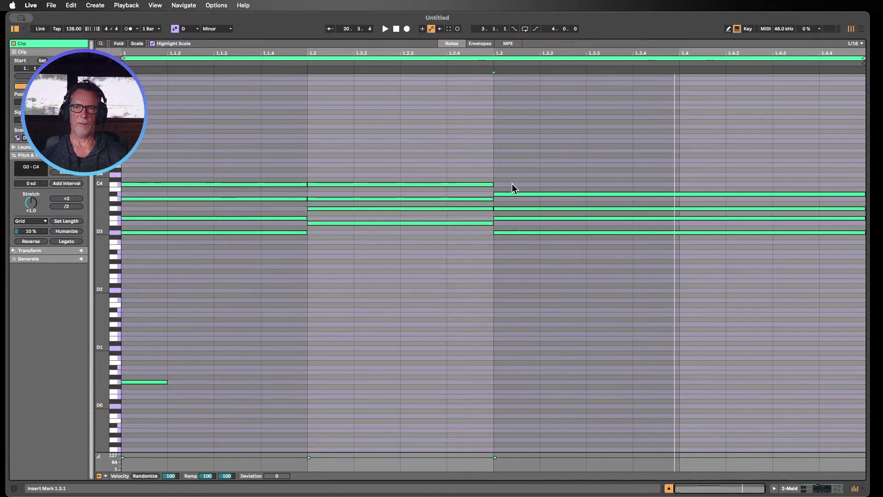
left_click(512, 194)
left_click(473, 198)
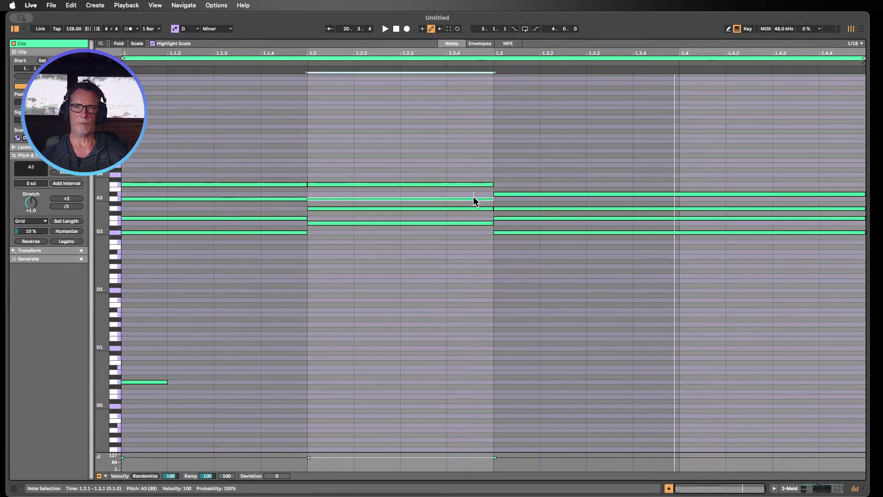
left_click(507, 219)
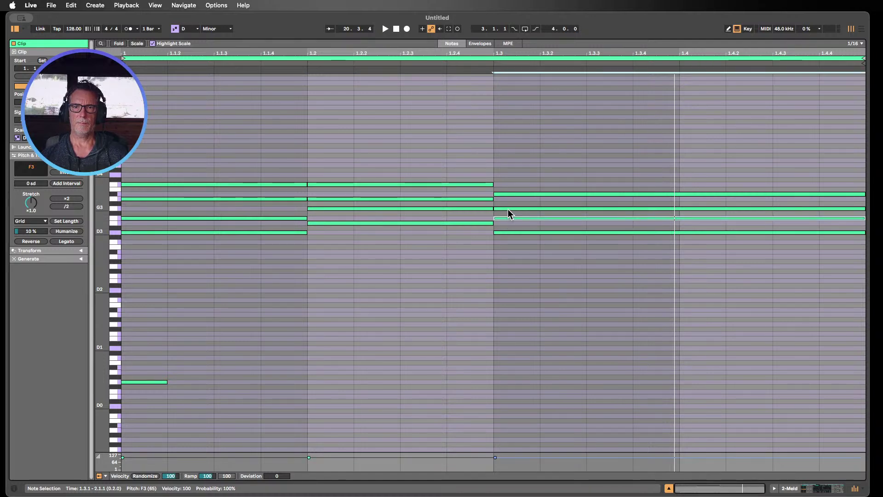
- Lower the third chord's B♭3 by one octave, and raise its B♭2, D3 and F3 together by one octave
left_click(507, 194)
key("shift+Down")
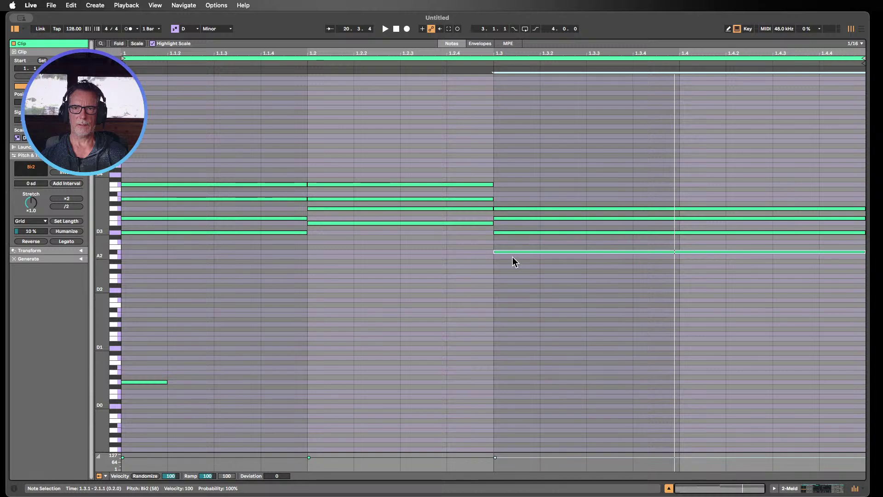
left_click_drag(514, 261, 513, 214)
key("shift+Up")
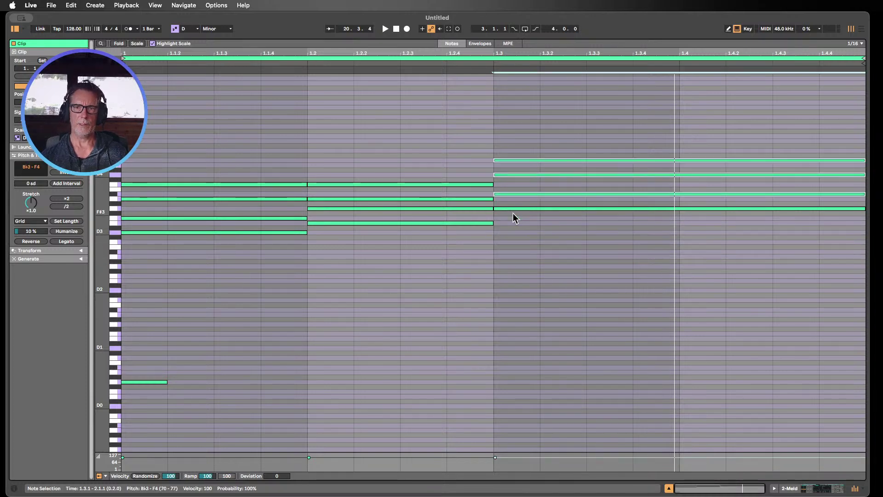
- Try the third chord's B♭3 one octave lower and return it to B♭3
left_click(521, 194)
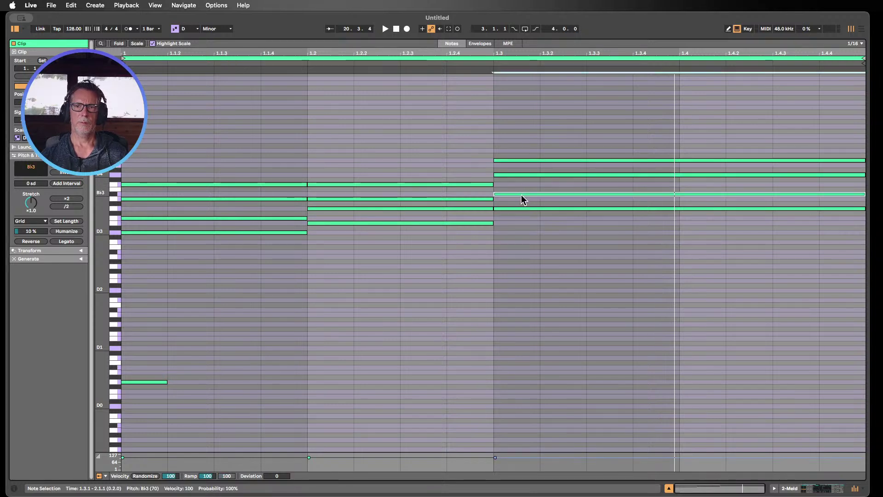
key("shift+Down")
key("shift+Up")
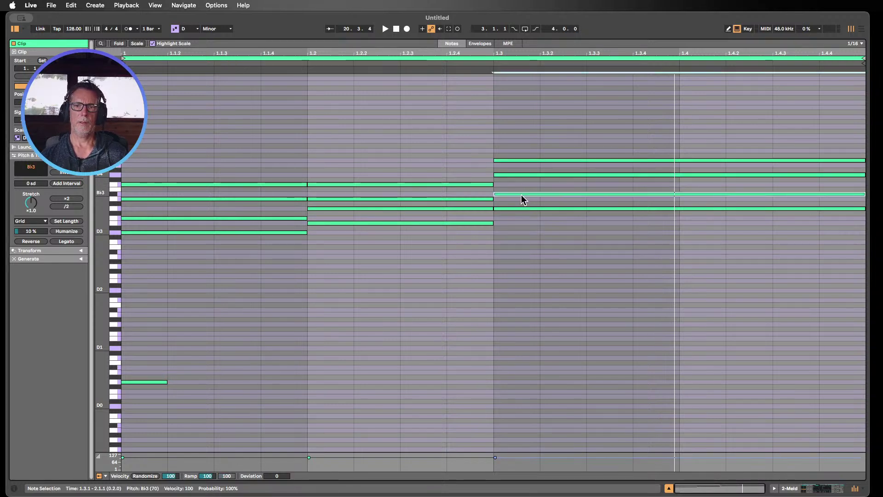
- Lower the third chord's D4 to D3 and compare its lower notes with the second chord's
left_click(509, 174)
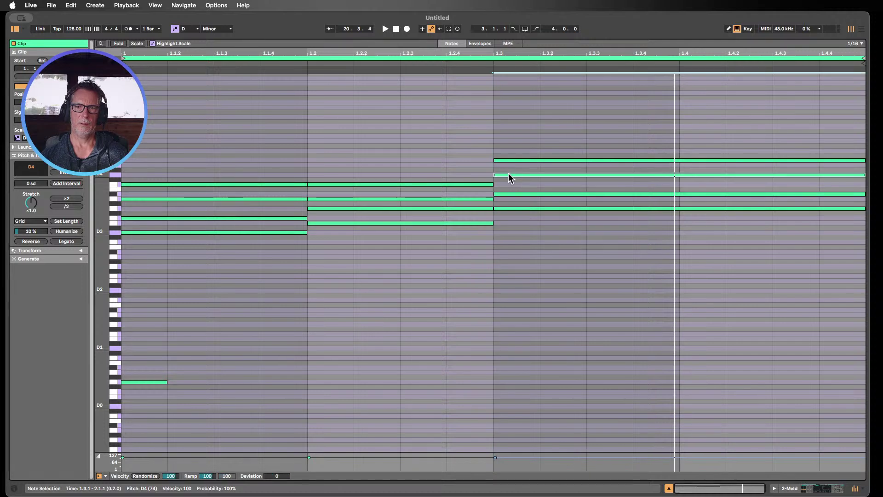
key("shift+Down")
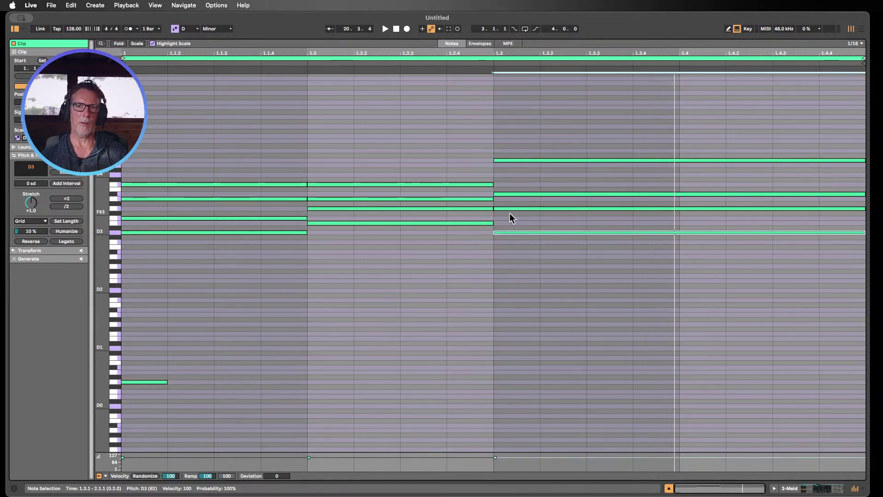
left_click_drag(510, 213, 480, 208)
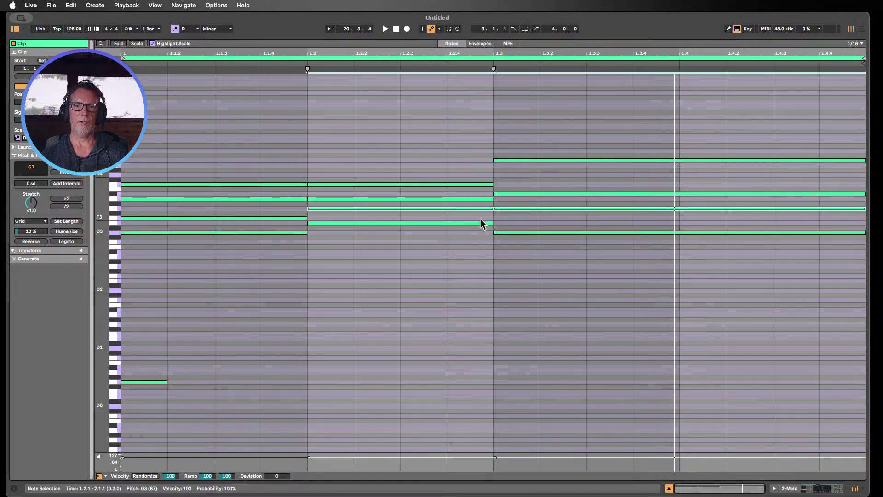
left_click_drag(510, 245, 483, 216)
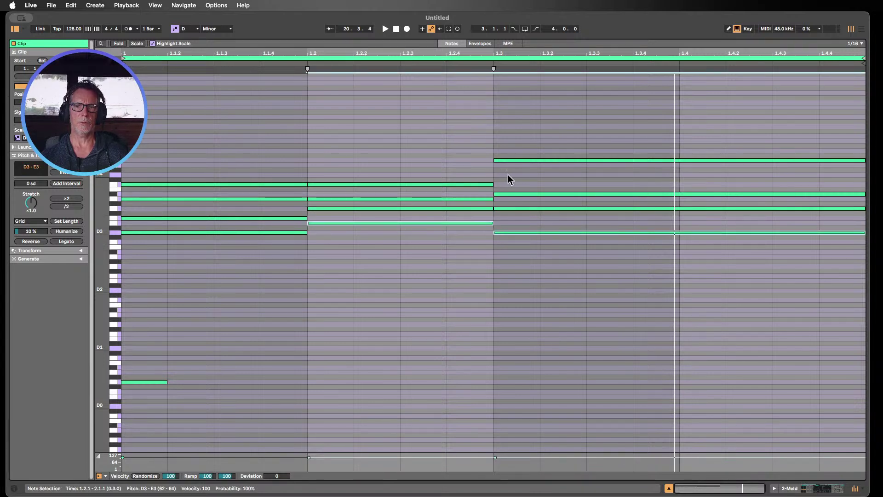
- Try the third chord's F4 one octave lower and return it to F4
left_click_drag(512, 153, 514, 167)
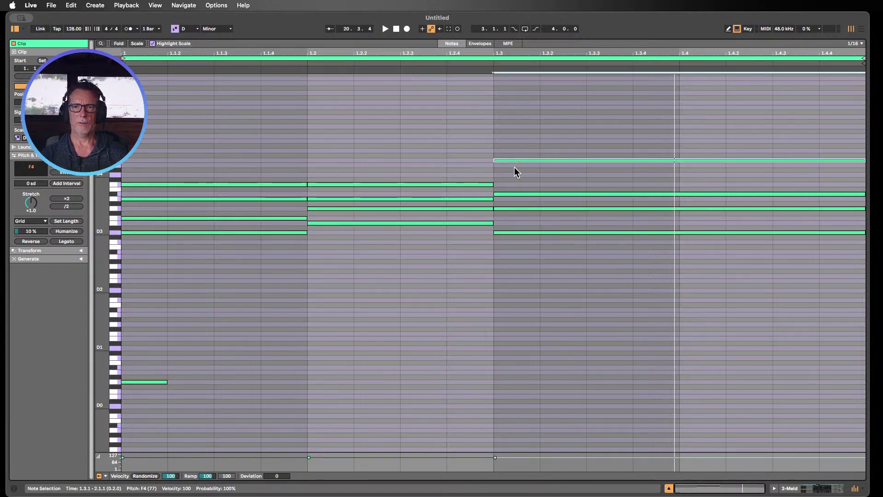
key("shift+Down")
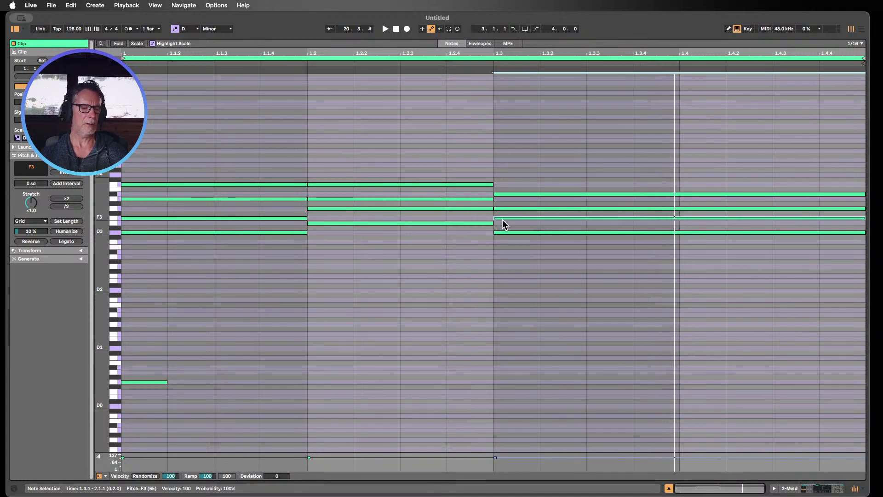
key("shift+Up")
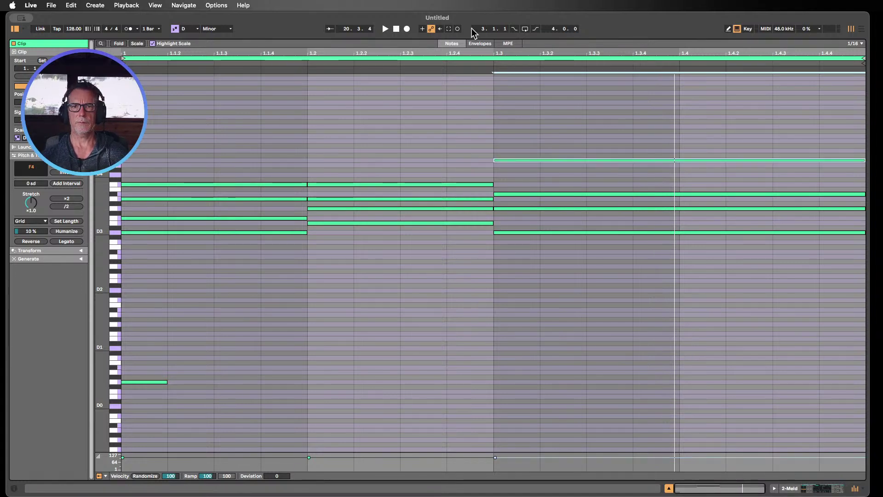
- With the clip playing, delete the low G0 note on beat 1 and lower the third chord's F4 to F3
left_click(386, 29)
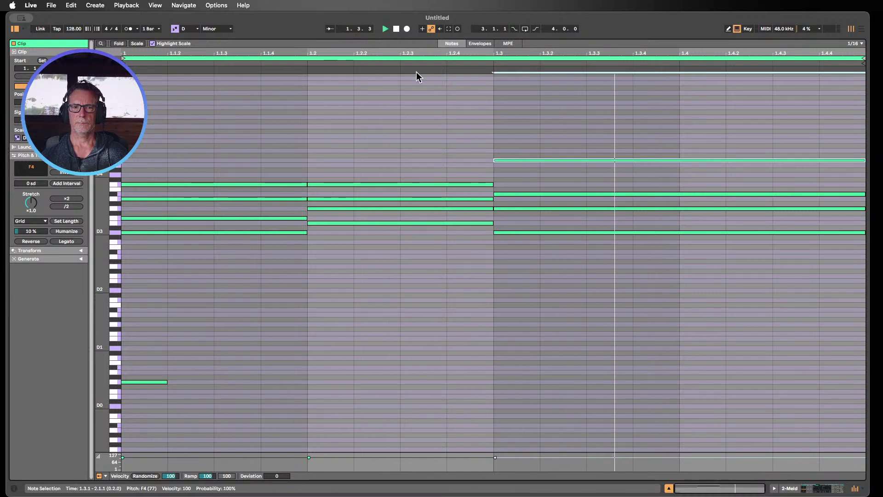
left_click(132, 358)
left_click_drag(131, 358, 135, 404)
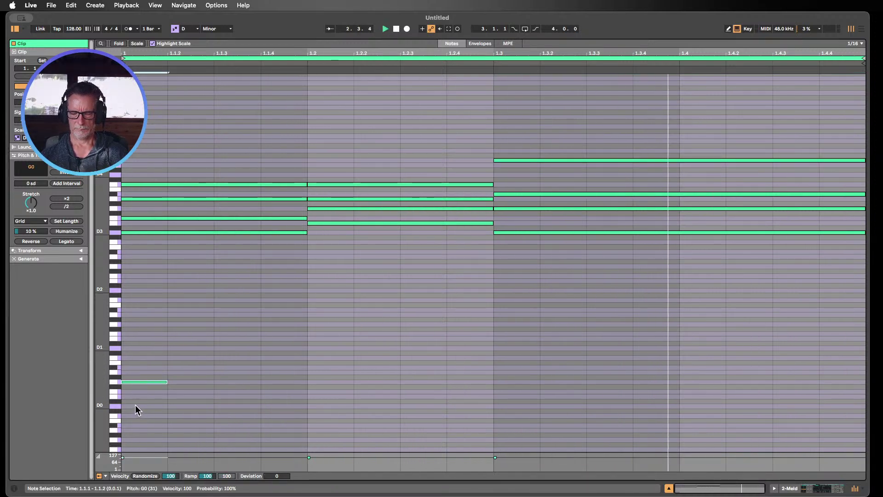
key("Delete")
left_click(524, 160)
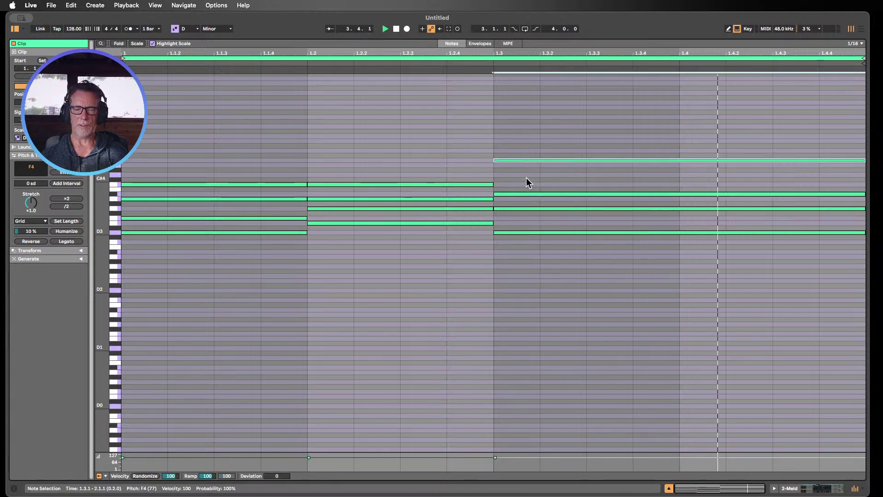
key("shift+Down")
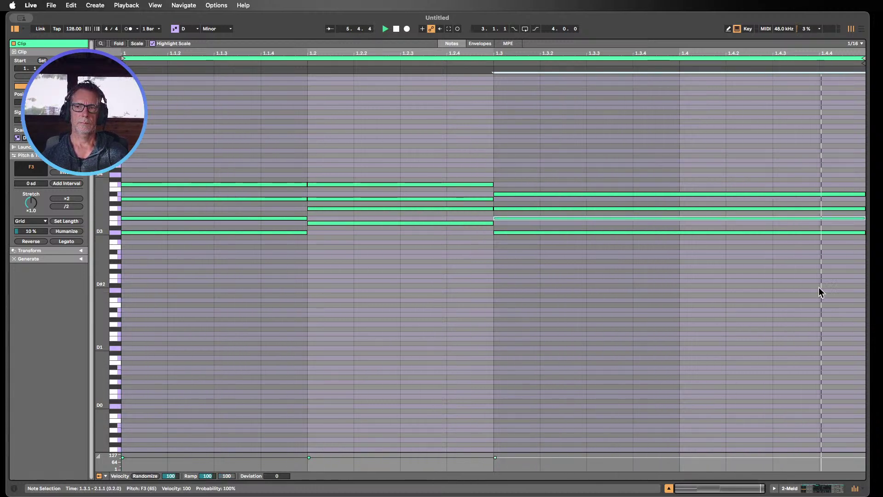
- Select all chord notes in the Meld clip and chop them into 5 parts with Gaps at -1 using the Chop transformation
left_click_drag(820, 289, 214, 123)
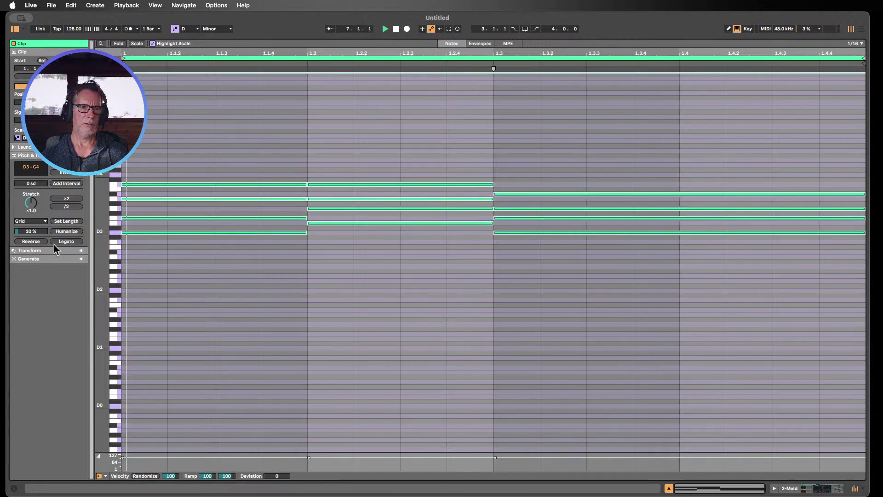
left_click(82, 260)
left_click(81, 259)
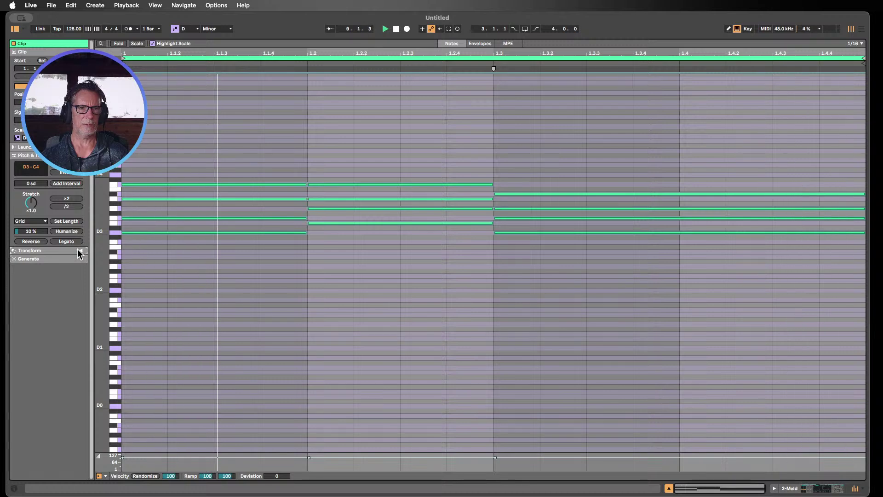
left_click(77, 250)
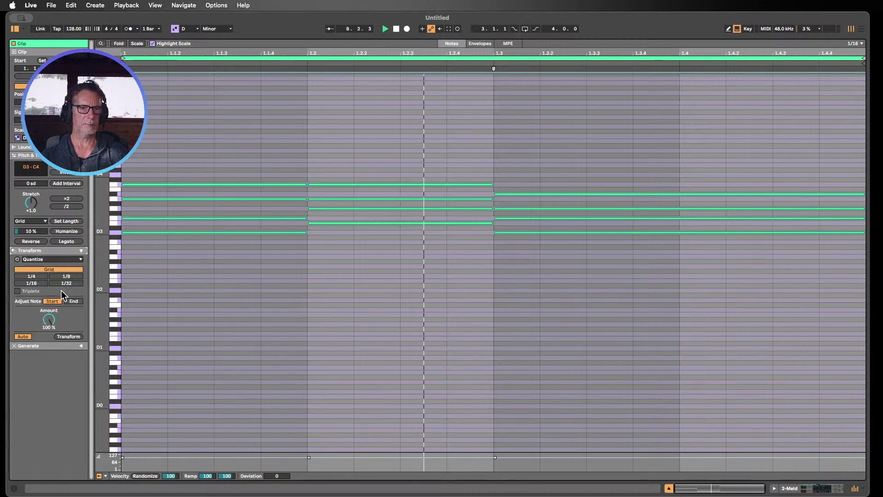
left_click(79, 259)
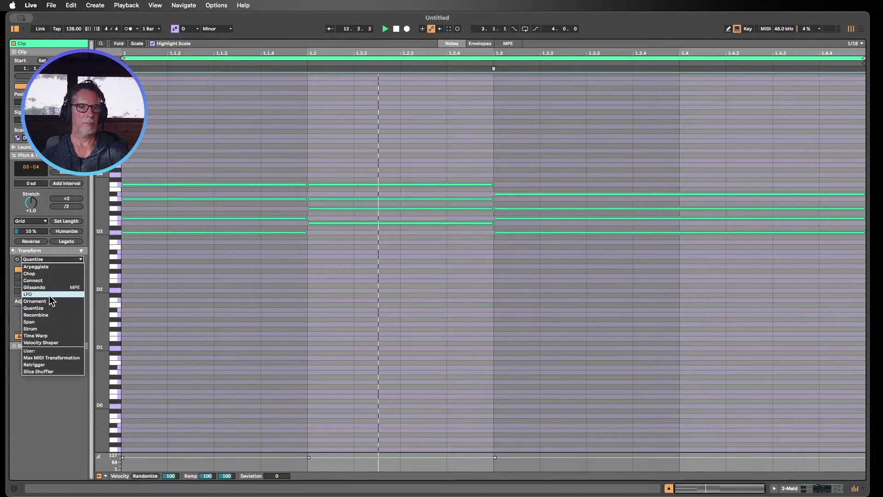
left_click(32, 273)
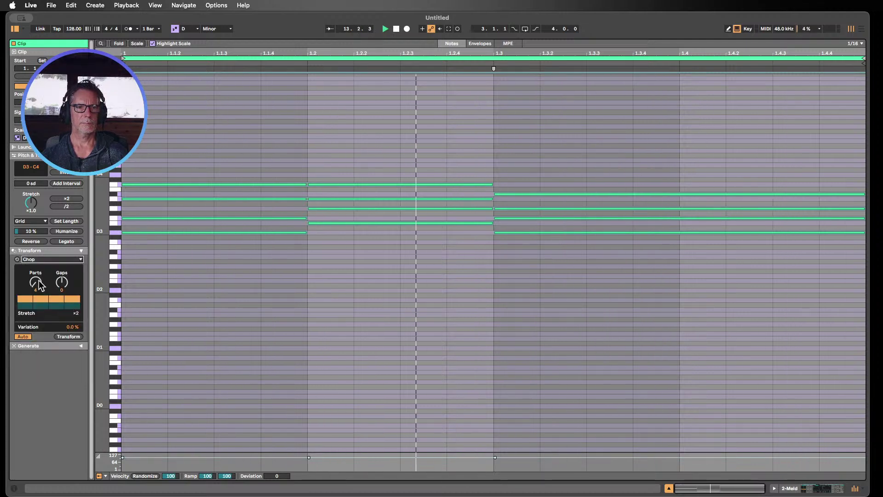
left_click_drag(39, 285, 39, 276)
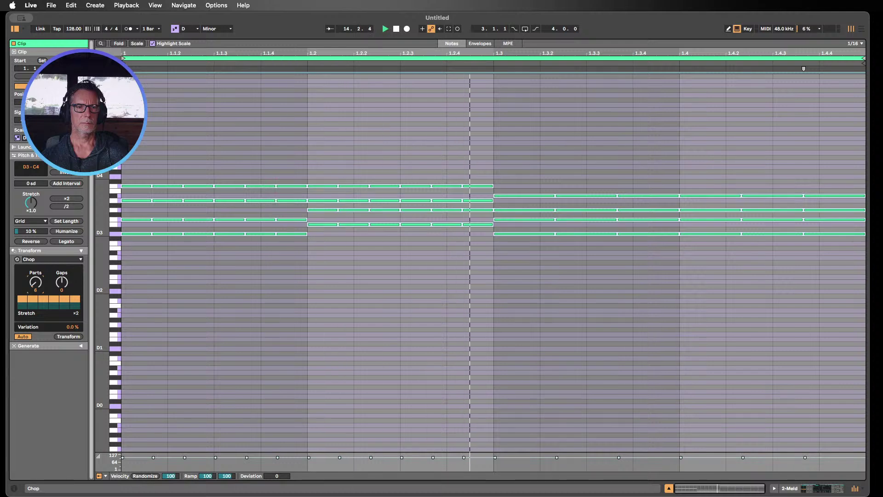
left_click_drag(61, 282, 35, 286)
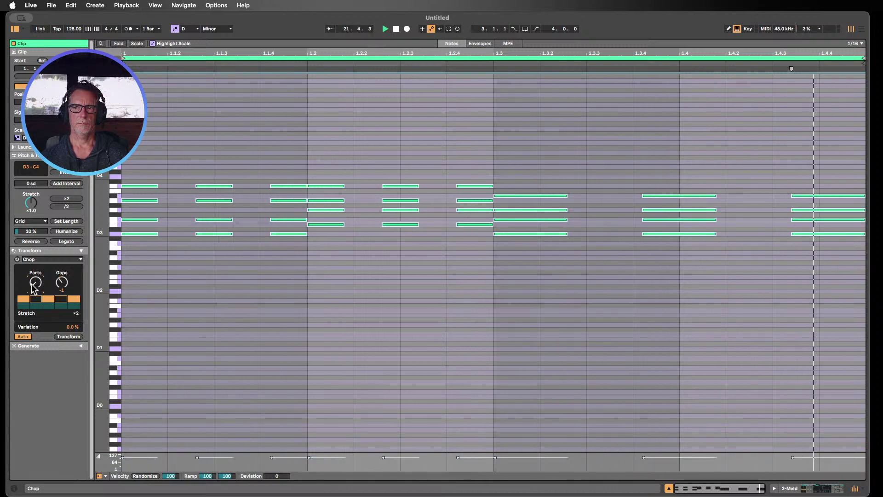
left_click(575, 380)
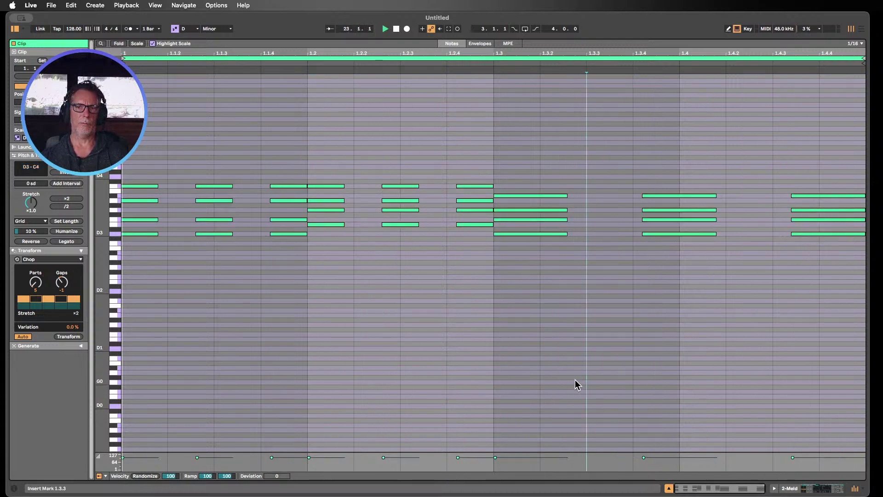
- In Meld's engine A, set Shape to 52.4, Tone to 26.2, and the amp envelope to 158 ms decay and -∞ dB sustain
left_click(788, 487)
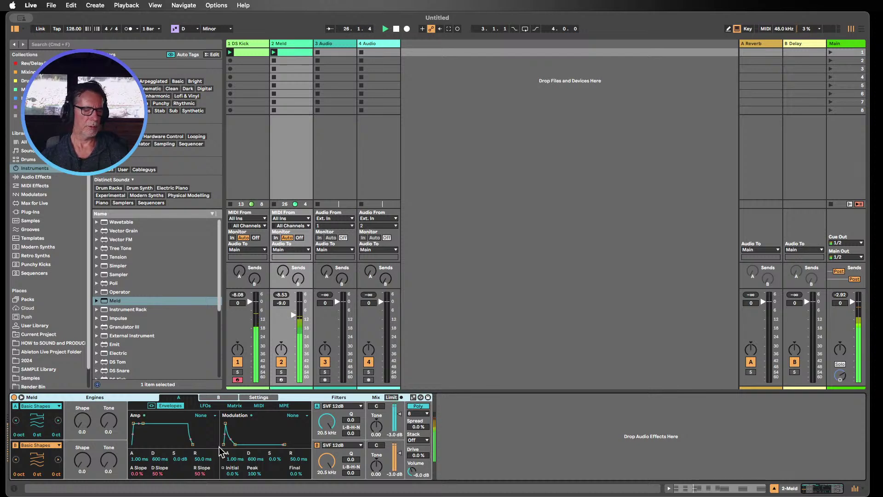
left_click_drag(83, 420, 109, 411)
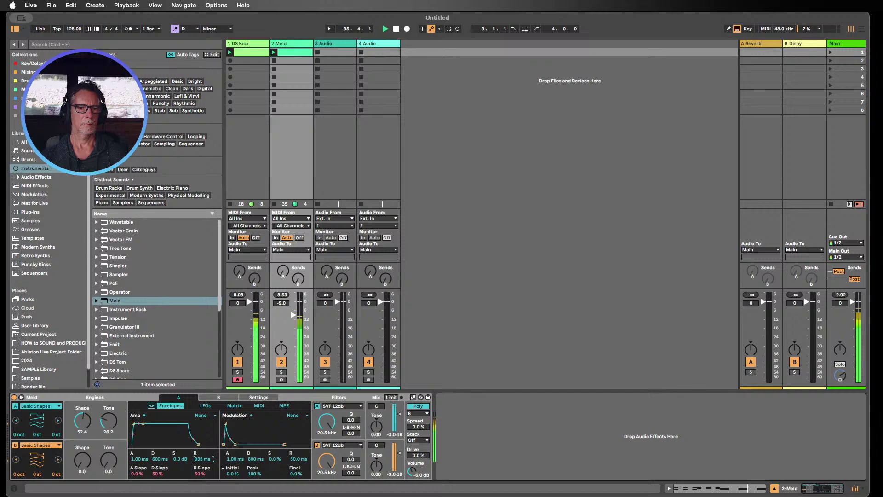
left_click_drag(203, 459, 203, 479)
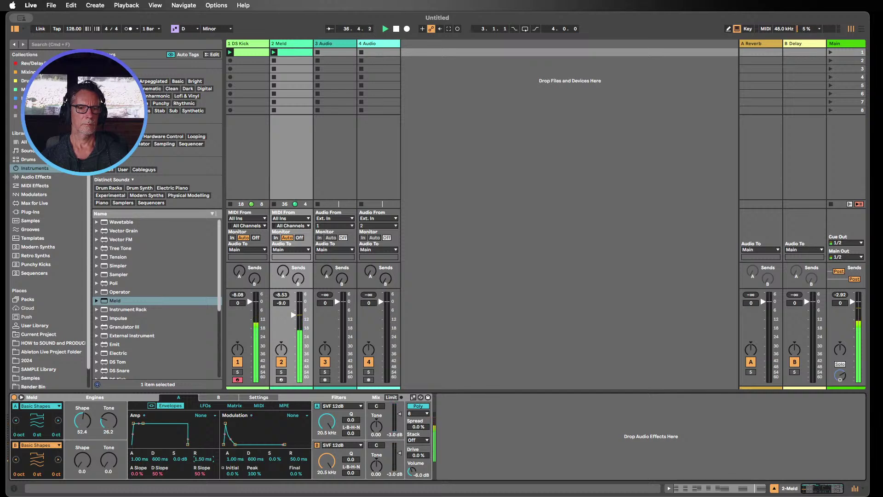
left_click_drag(136, 459, 136, 479)
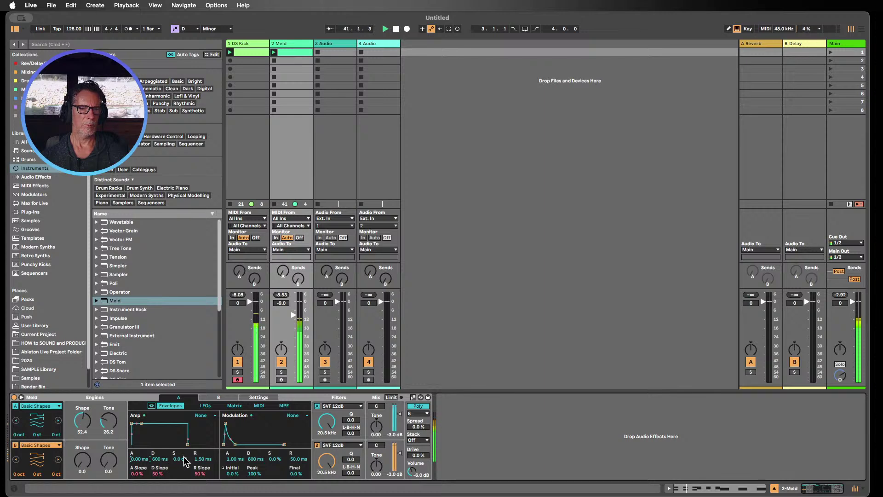
double_click(199, 458)
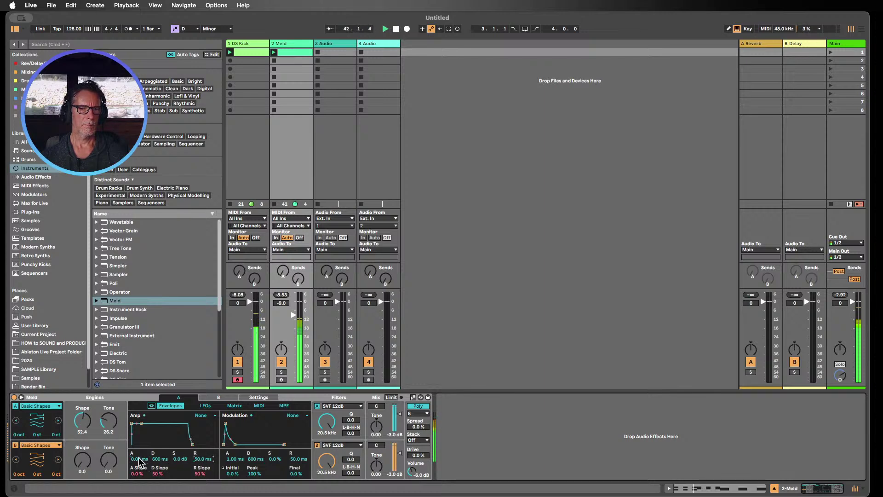
left_click_drag(179, 459, 165, 470)
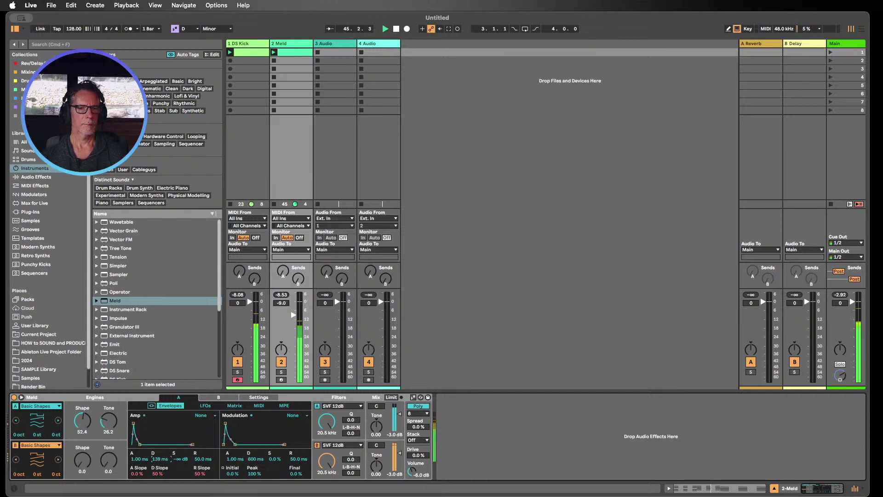
left_click_drag(160, 458, 160, 455)
- Compare Meld with and without engine B, leave engine B off, and set engine A's Shape to 65.1 and Tone to 29.4
left_click(15, 446)
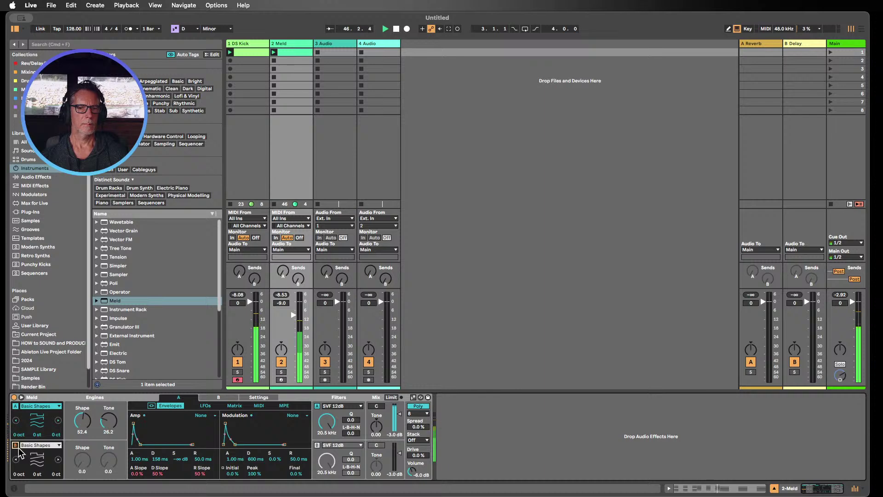
left_click(16, 445)
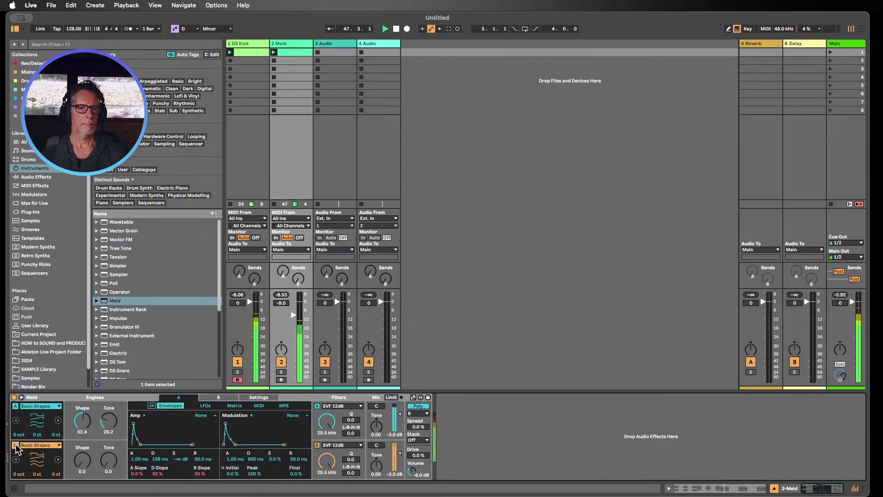
left_click(16, 445)
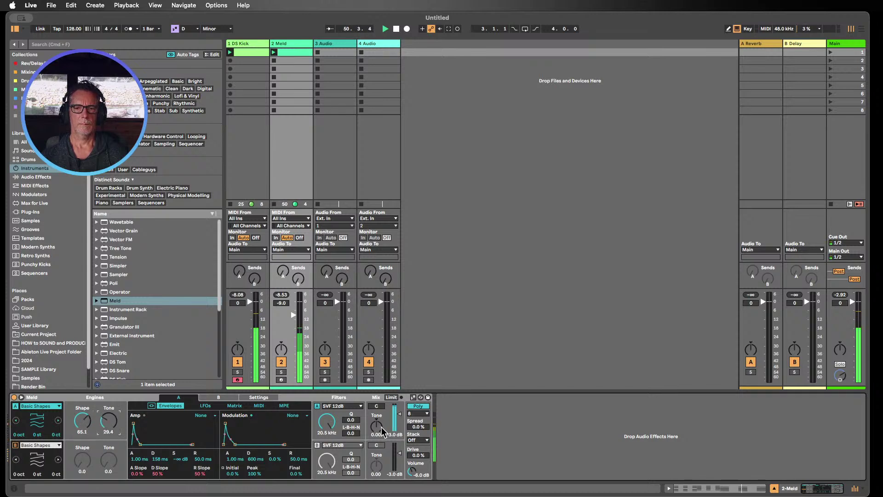
- Open the DS Kick clip to audition its C3 note, return to the mixer, and raise the Meld track's volume to -6.0 dB
double_click(239, 49)
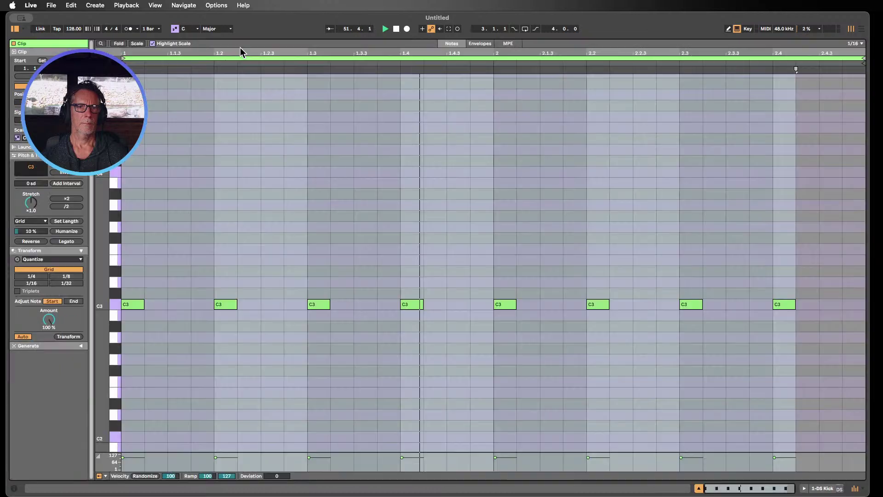
left_click(113, 305)
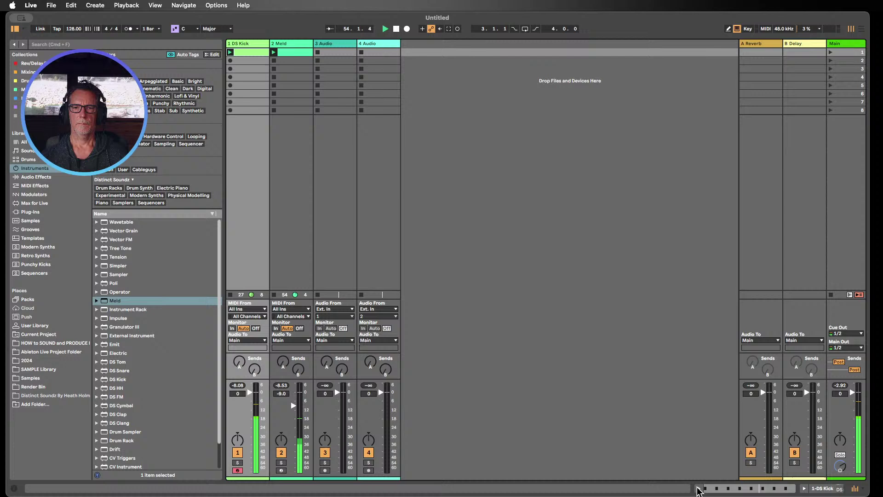
left_click(698, 489)
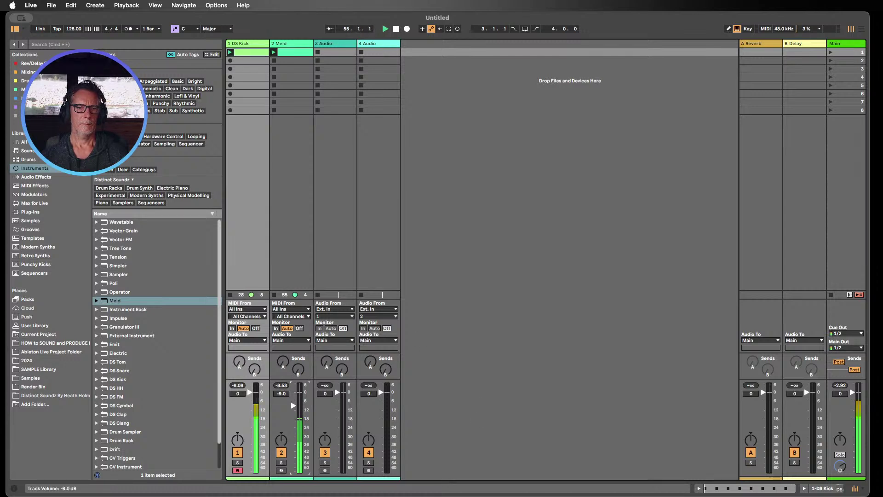
left_click_drag(293, 400, 293, 401)
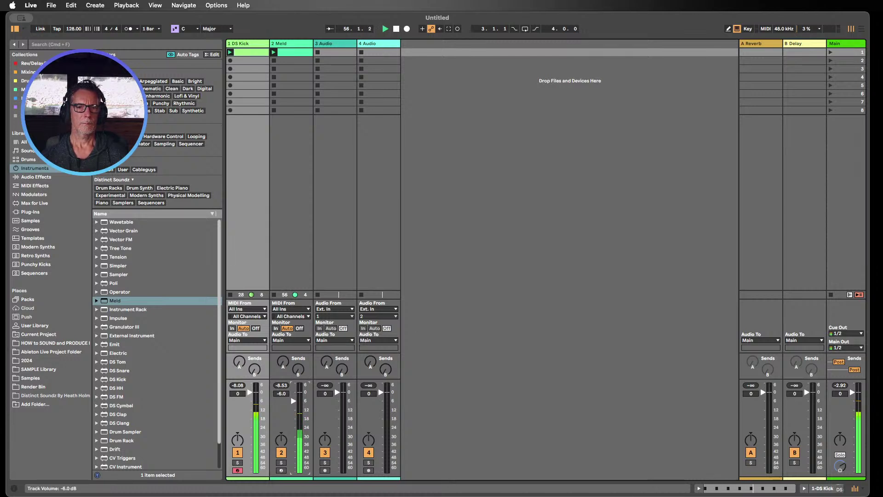
- In Meld, set engine A's filter to 2.27 kHz, detune to 9 ct and Shape to 72.2, with Drive at 13% and Stack at 2
double_click(286, 44)
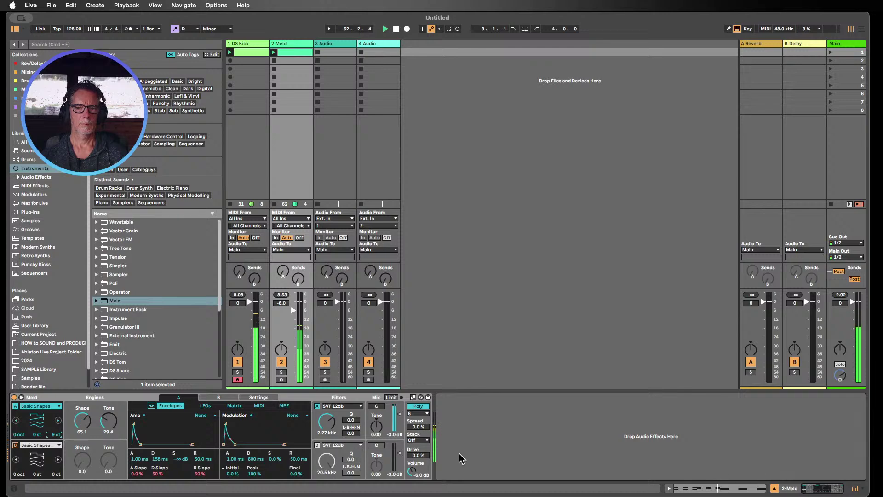
left_click_drag(418, 454, 418, 447)
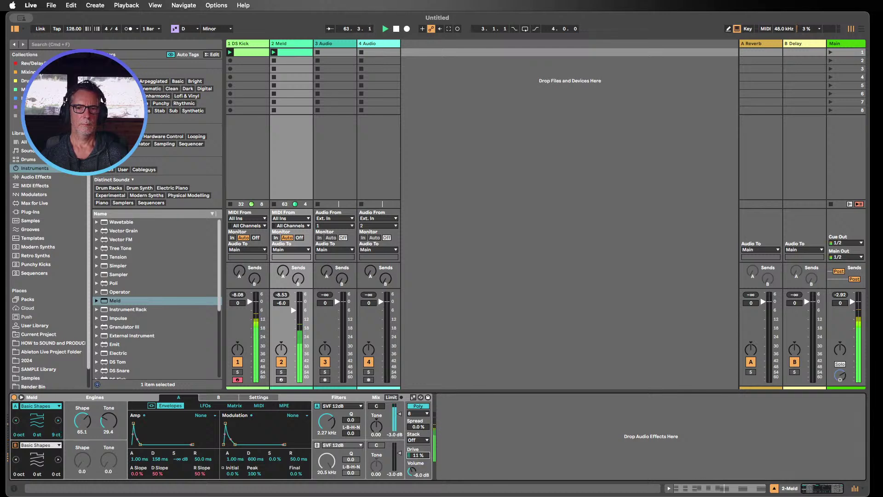
left_click(418, 440)
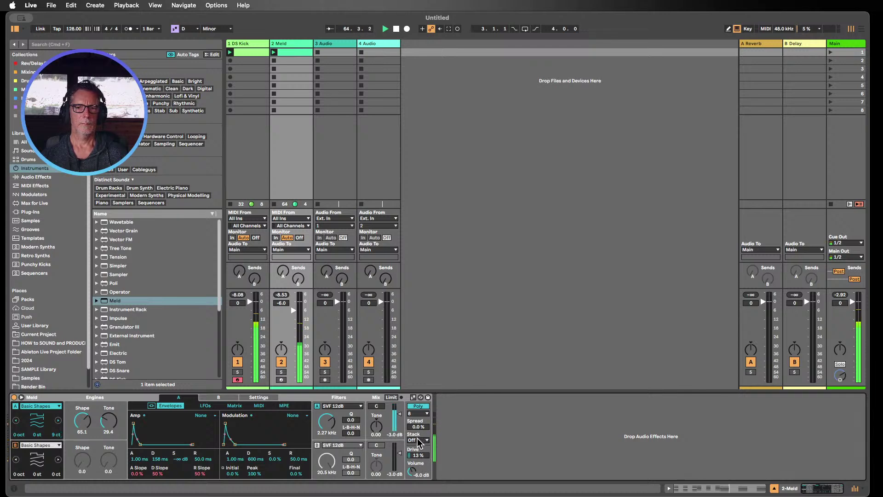
left_click(420, 452)
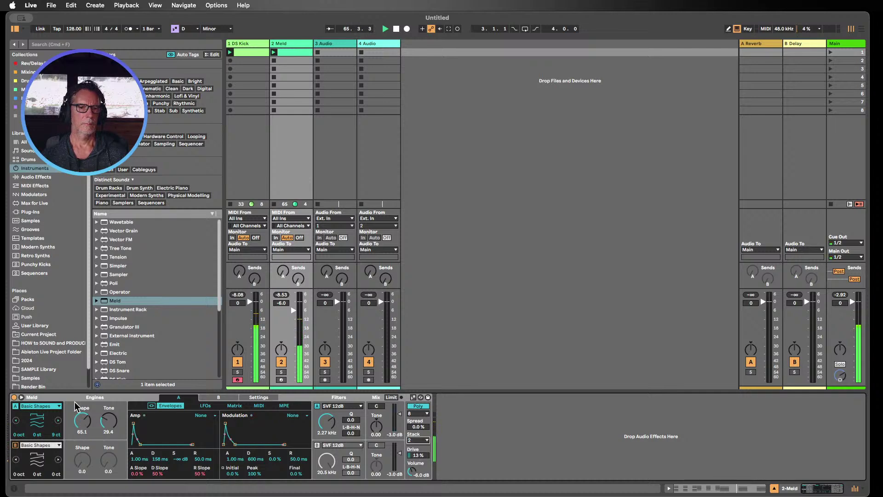
left_click_drag(79, 425, 79, 407)
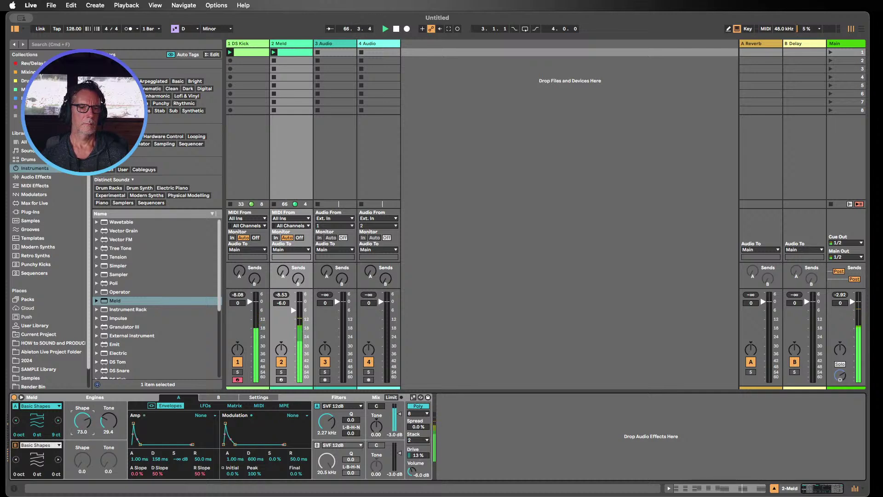
- Add a Hybrid Reverb after Meld and set its Dry/Wet to 20%
left_click(35, 177)
scroll(189, 149, "down", 5)
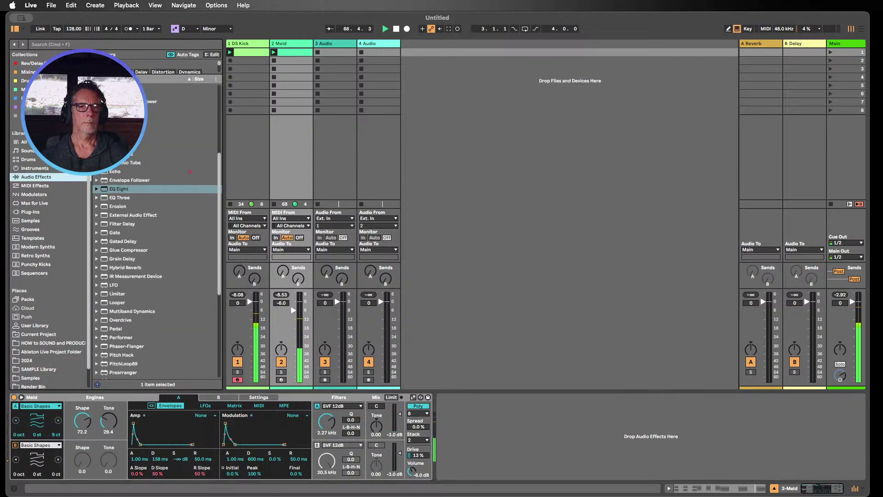
scroll(133, 210, "down", 2)
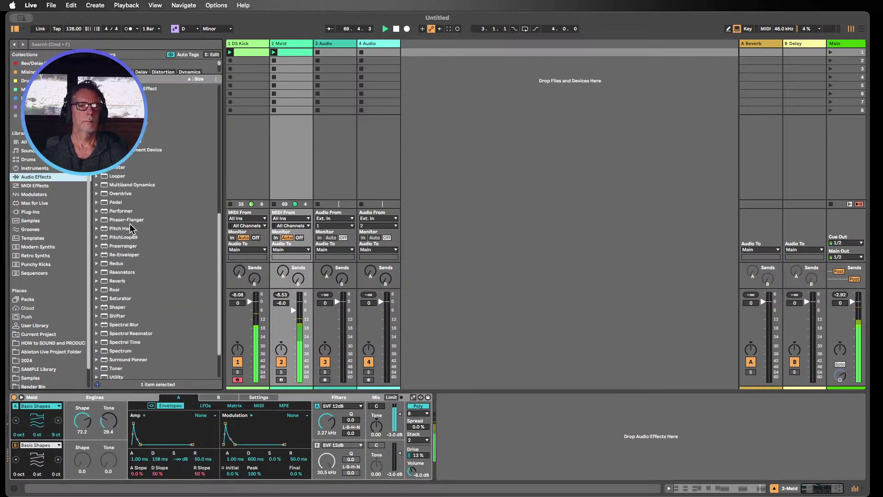
scroll(131, 279, "up", 5)
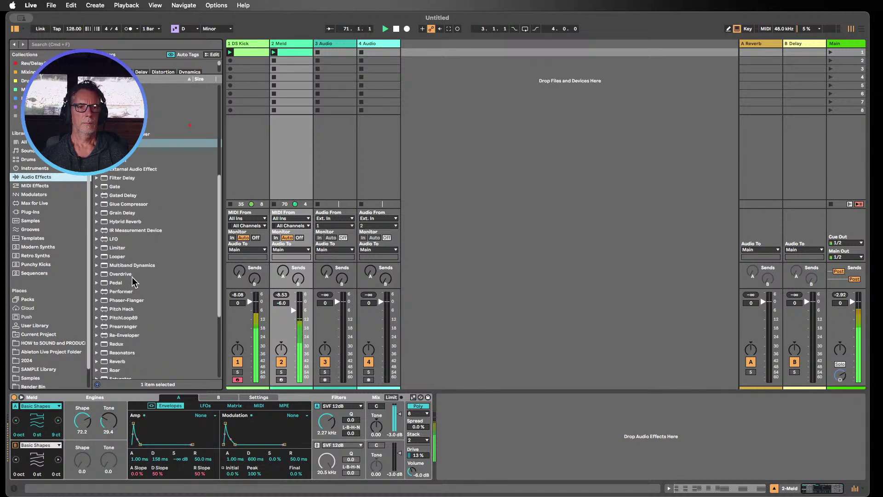
left_click_drag(116, 225, 503, 444)
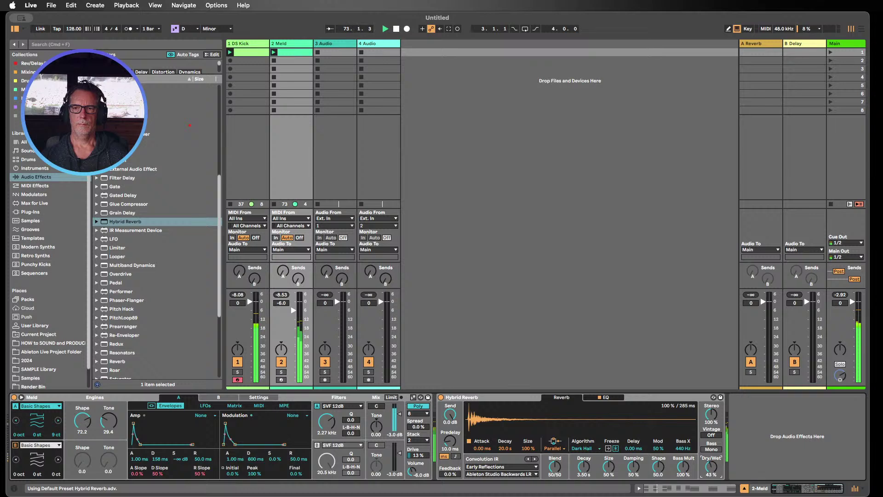
left_click_drag(711, 466, 711, 468)
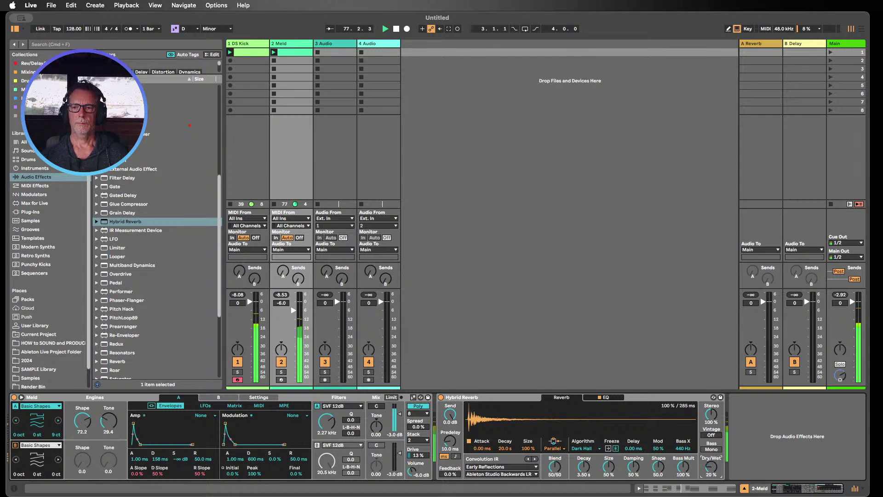
- Open the Meld clip and examine the chopped chords together with the octaves below D3
double_click(295, 53)
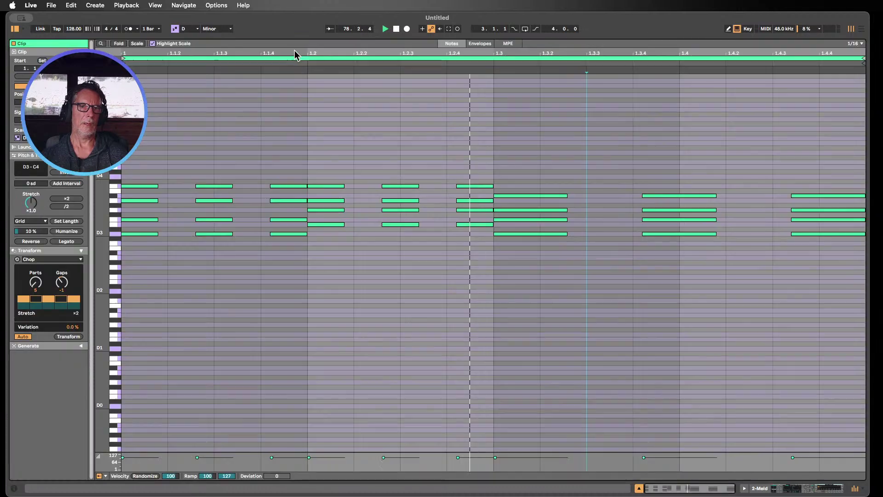
left_click_drag(103, 250, 90, 250)
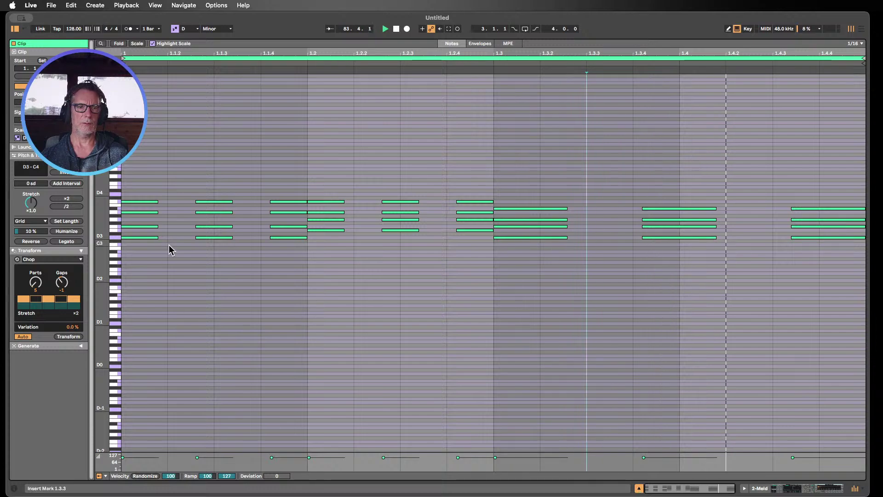
left_click_drag(106, 213, 127, 213)
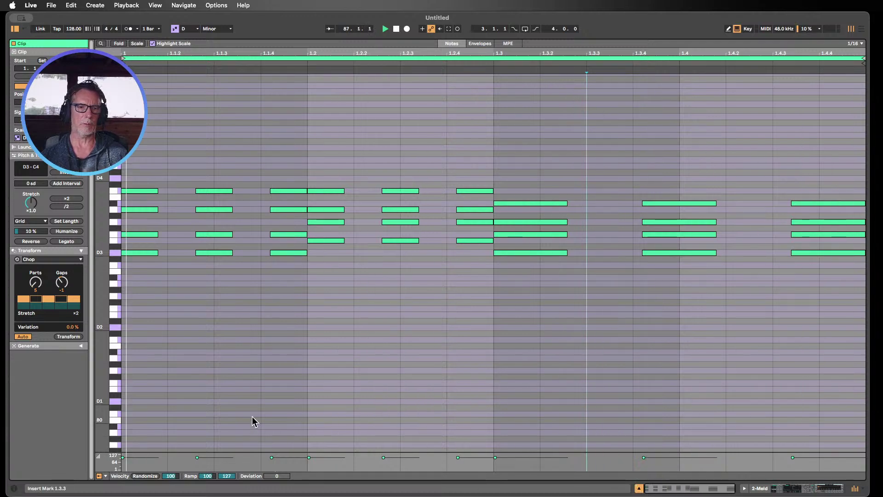
scroll(167, 407, "down", 3)
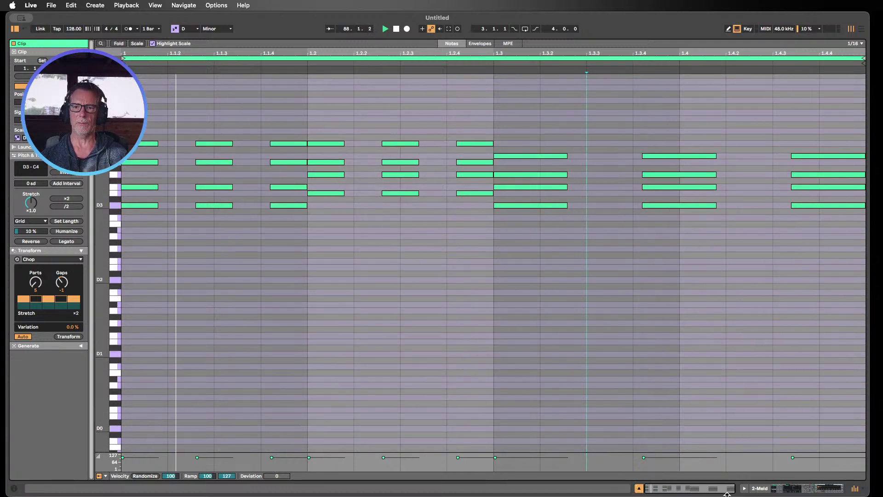
- Insert a MIDI track after the Meld track and copy the Meld chord clip into its first slot
key("Tab")
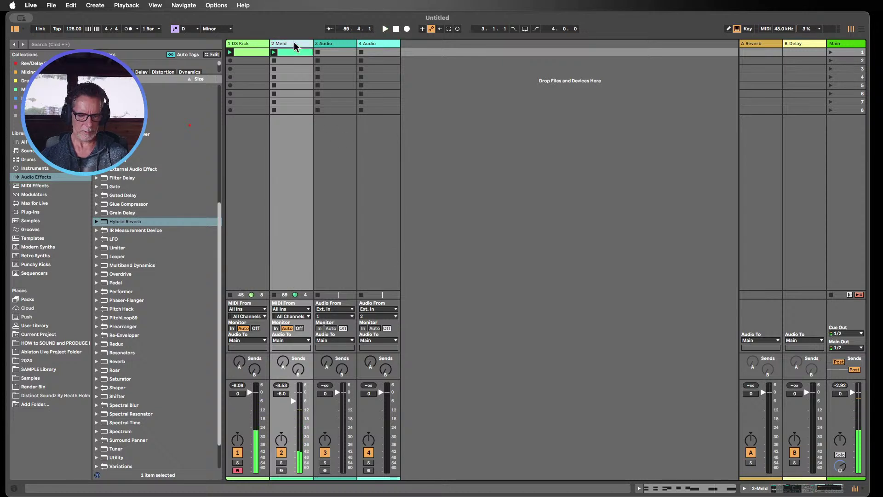
key("super+shift+t")
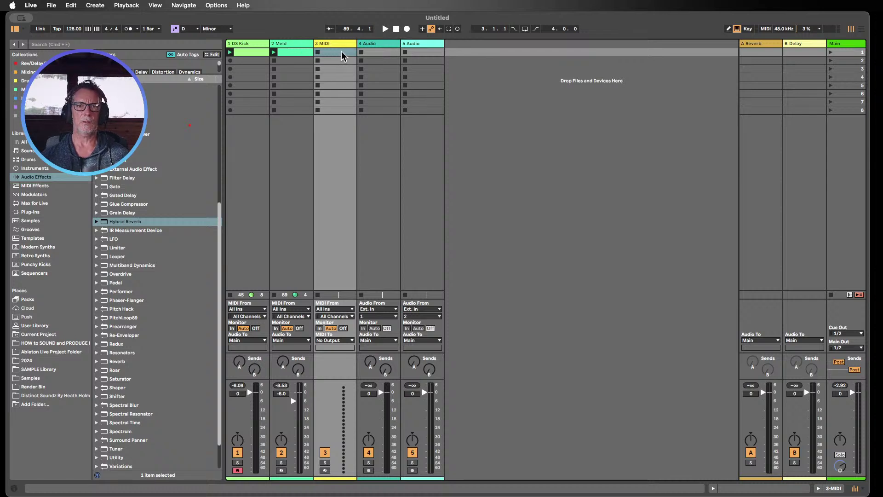
left_click(295, 53)
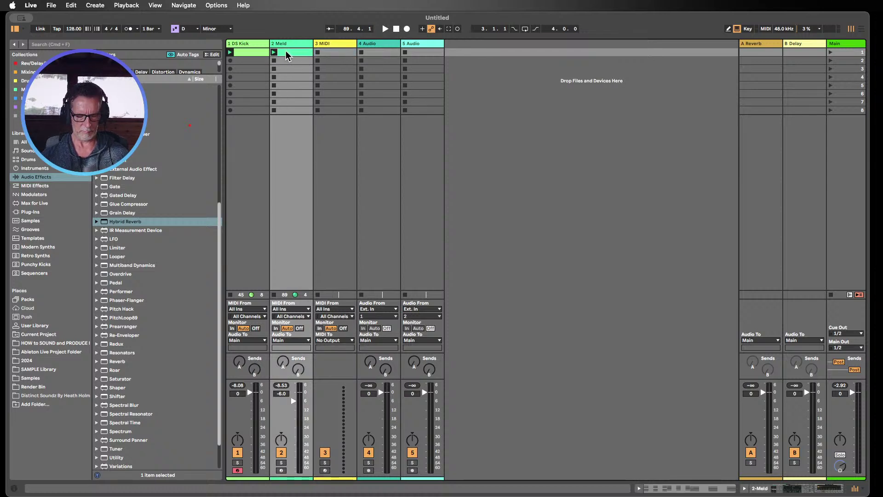
left_click(333, 51)
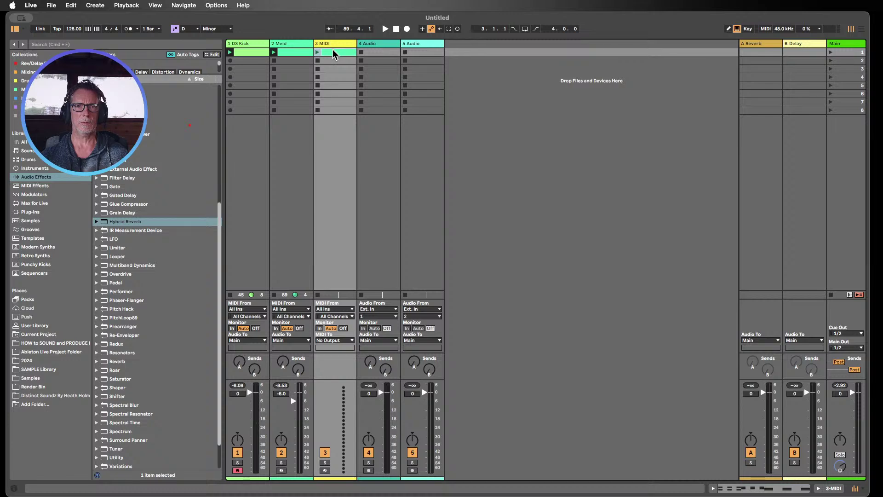
- In the copied clip, deactivate the upper three notes of every chord, leaving only the lowest notes active
double_click(332, 50)
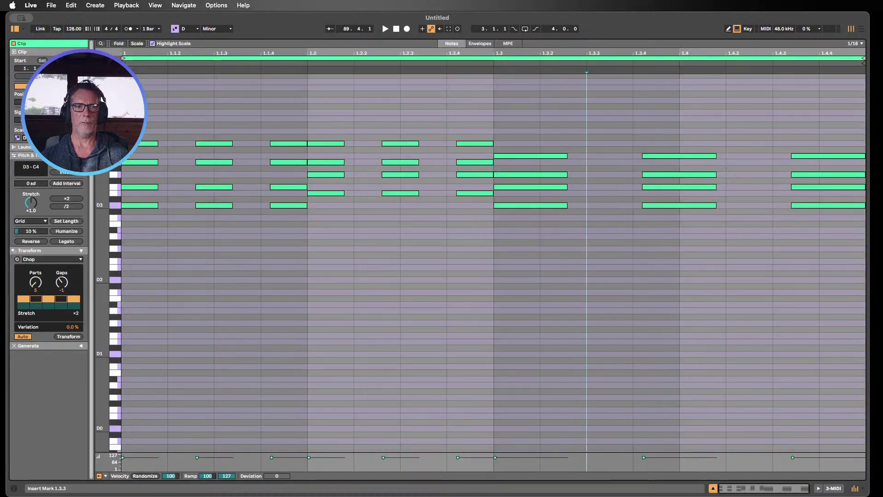
left_click_drag(131, 115, 458, 188)
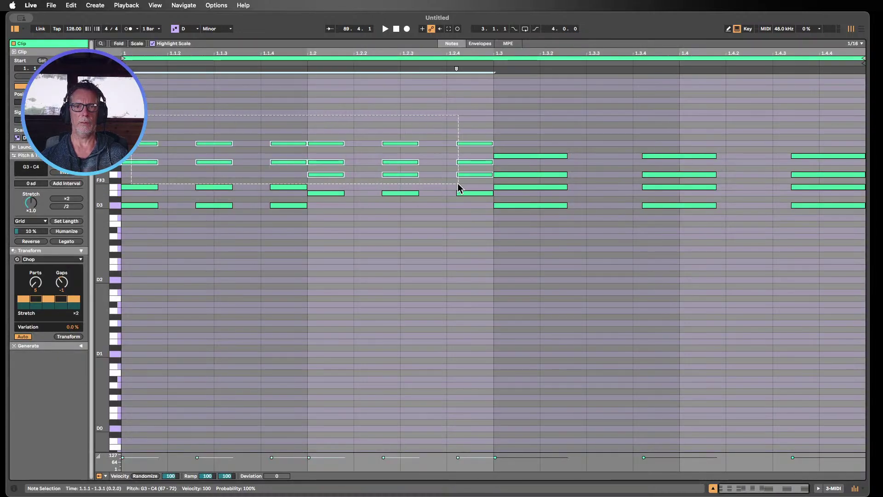
left_click_drag(296, 194, 143, 120)
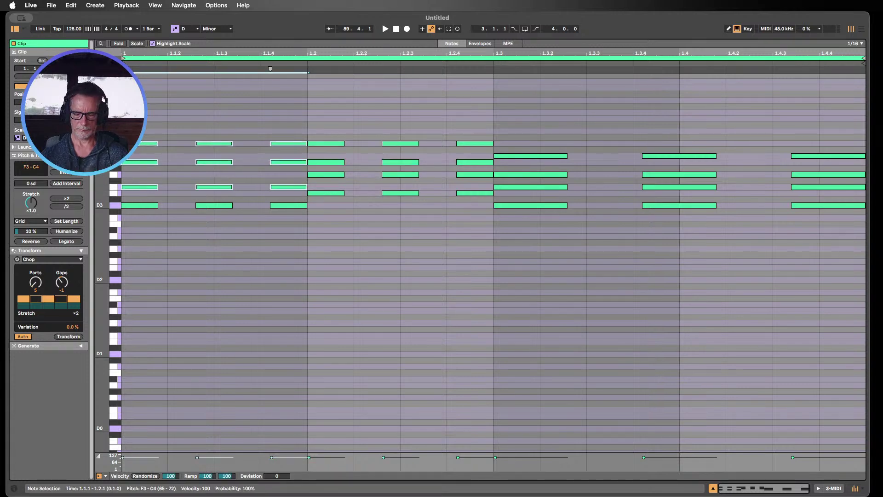
key("0")
left_click_drag(478, 188, 325, 113)
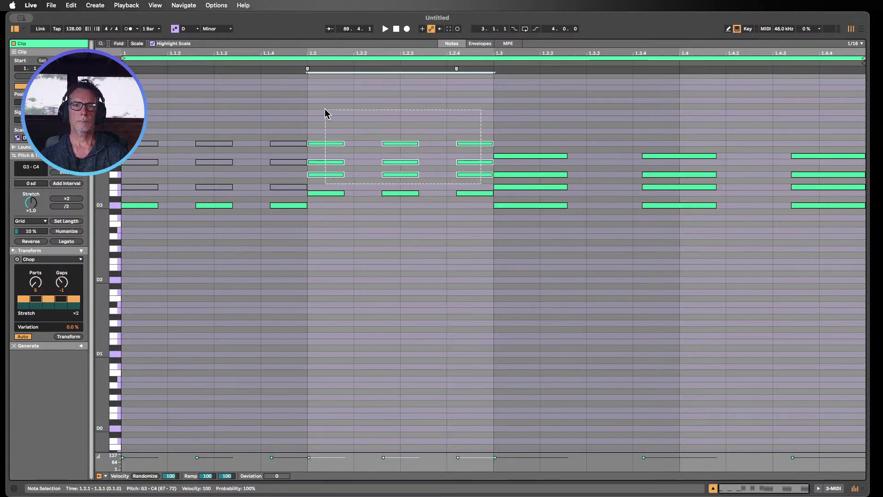
key("0")
left_click_drag(844, 199, 530, 138)
- Transpose the remaining lowest notes down two octaves to D1 and E1 for a bass line
left_click_drag(837, 237, 114, 196)
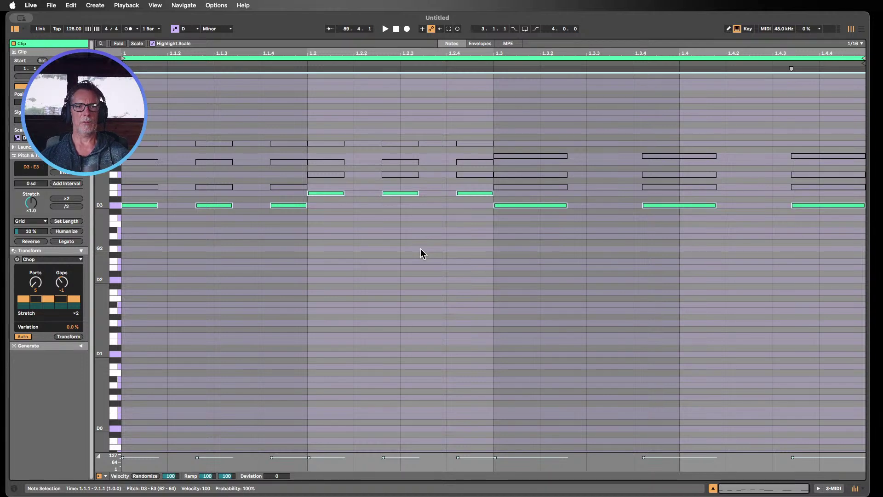
key("shift+Down")
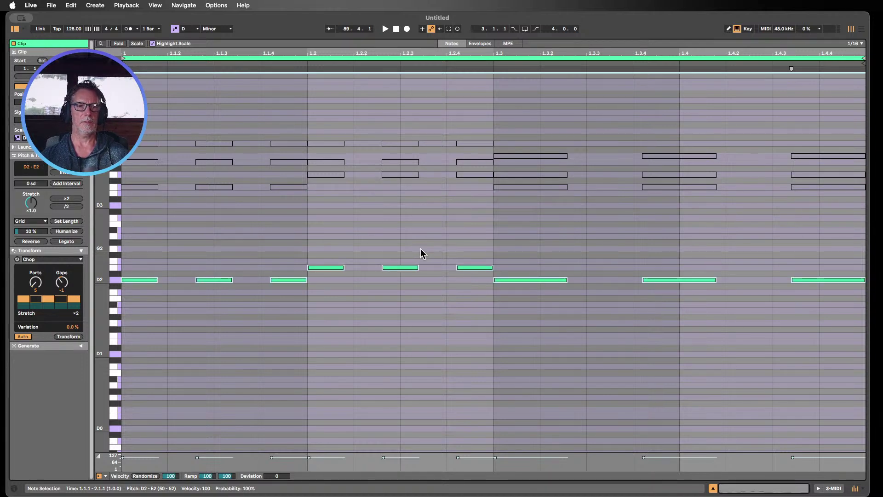
key("shift+Down")
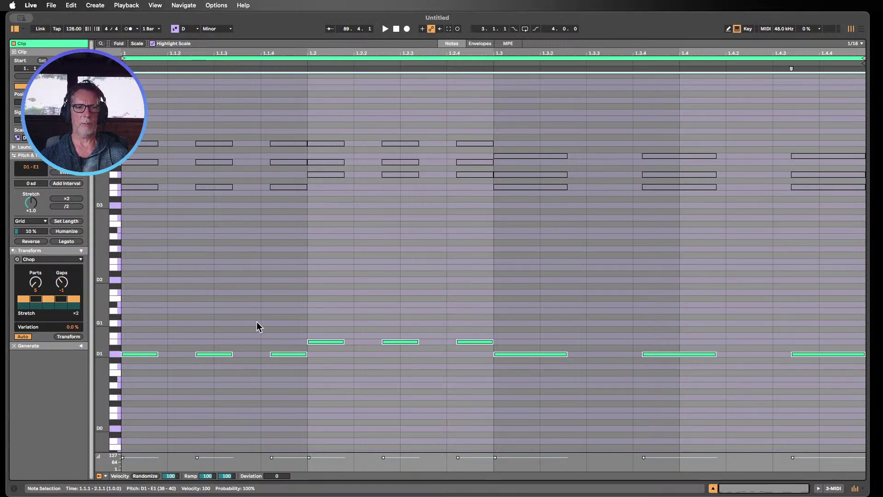
key("shift+Down")
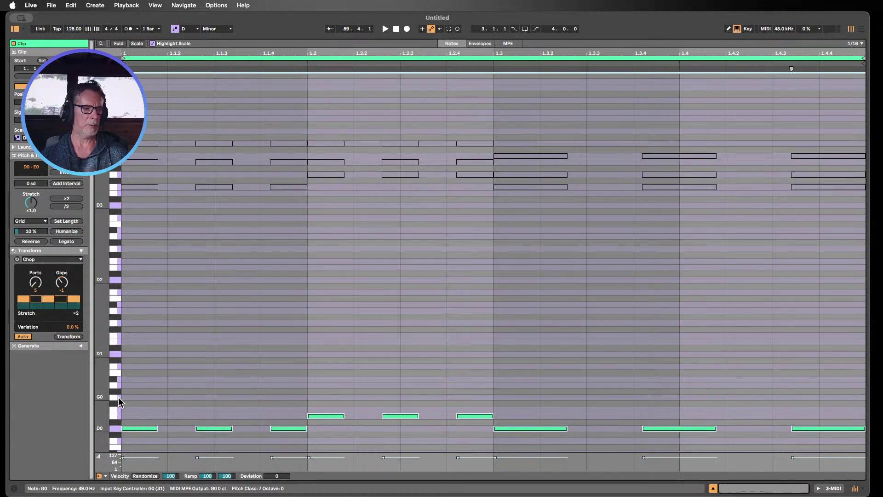
key("shift+Up")
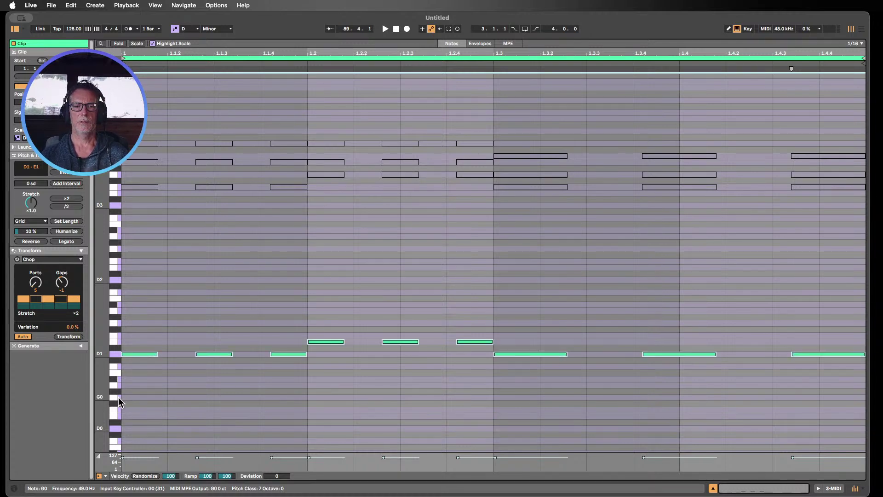
- Return to the mixer and assign the new MIDI track's yellow colour to its clip
left_click(712, 488)
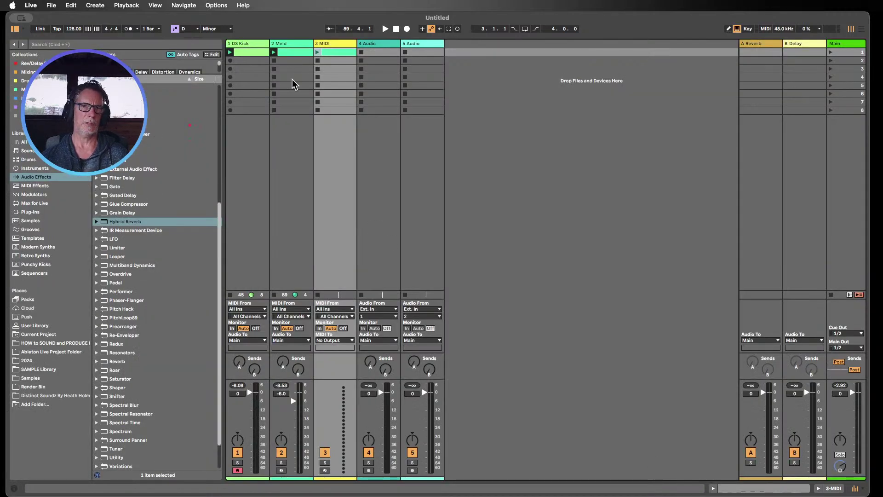
right_click(329, 48)
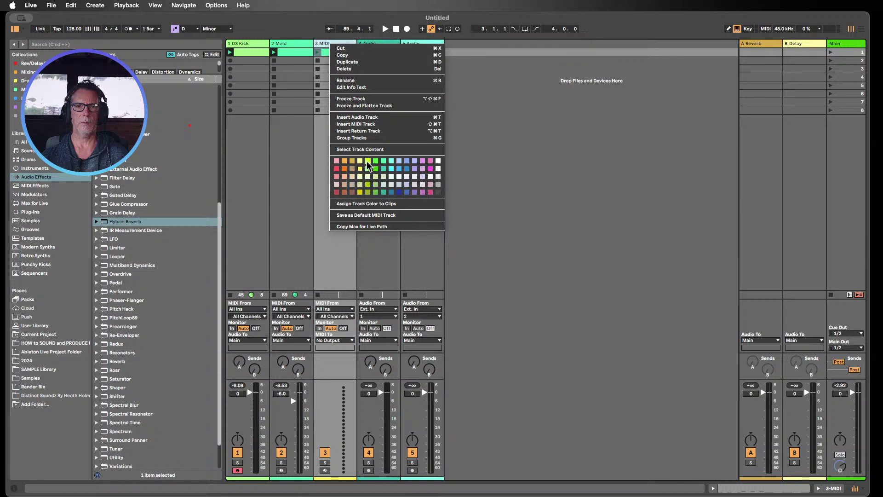
left_click(366, 203)
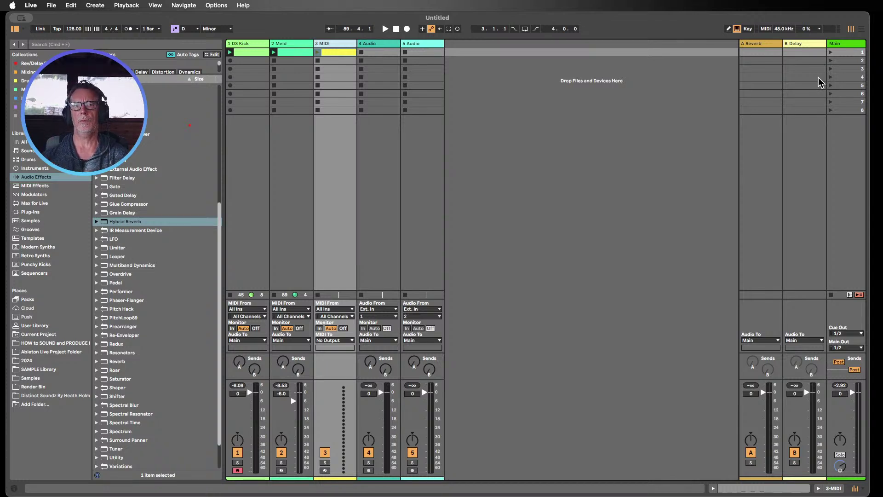
- Audition bass presets in the blue collection, including Upright Synth Bass, Time Runner Bass, Tech Bass, Sub Dirt Bass, Studio City Bass and Square Pure Bass
left_click(17, 98)
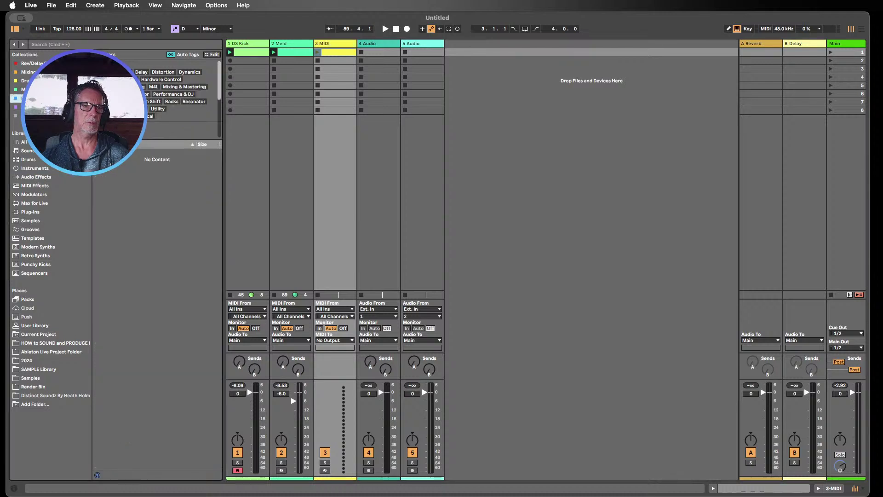
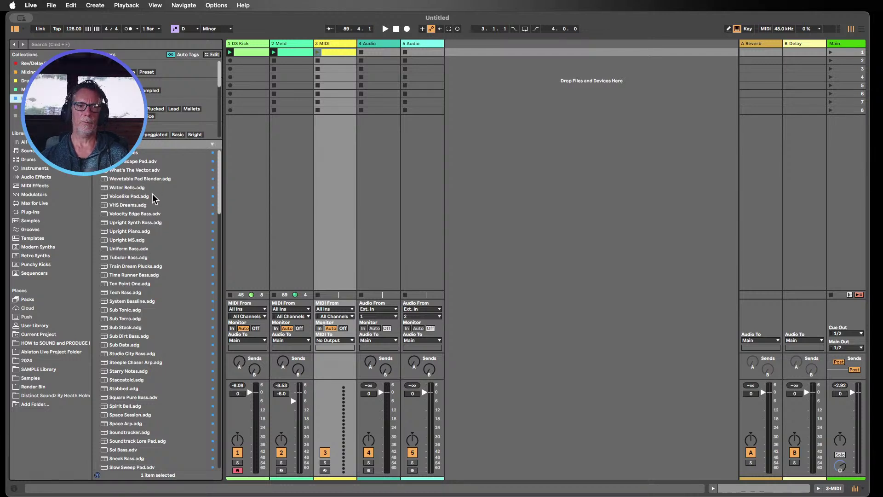
left_click(136, 223)
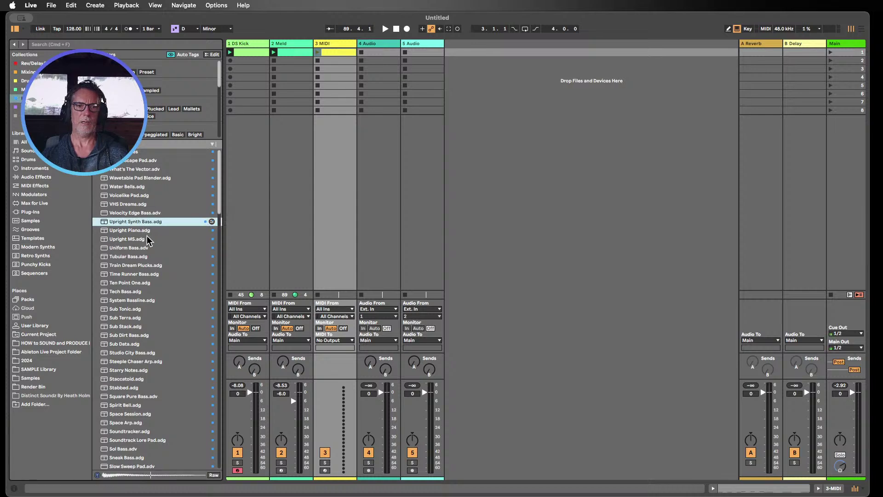
left_click(139, 274)
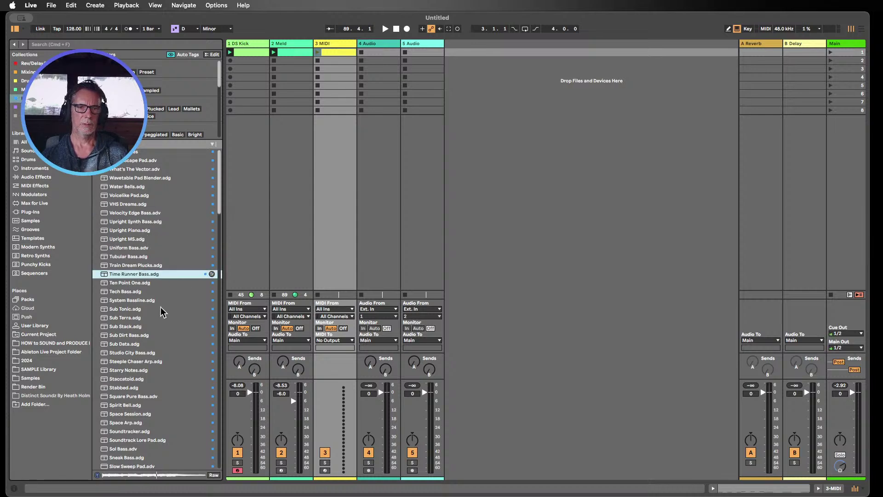
left_click(124, 295)
left_click(123, 291)
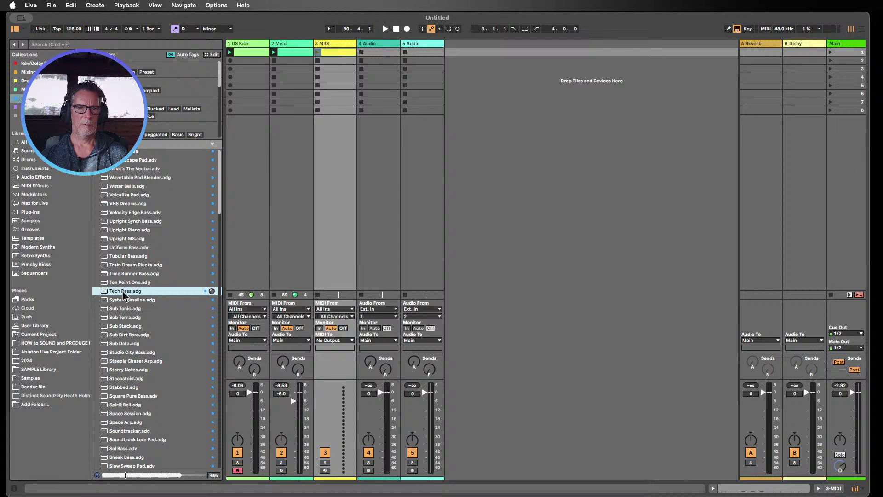
scroll(129, 294, "down", 2)
left_click(131, 317)
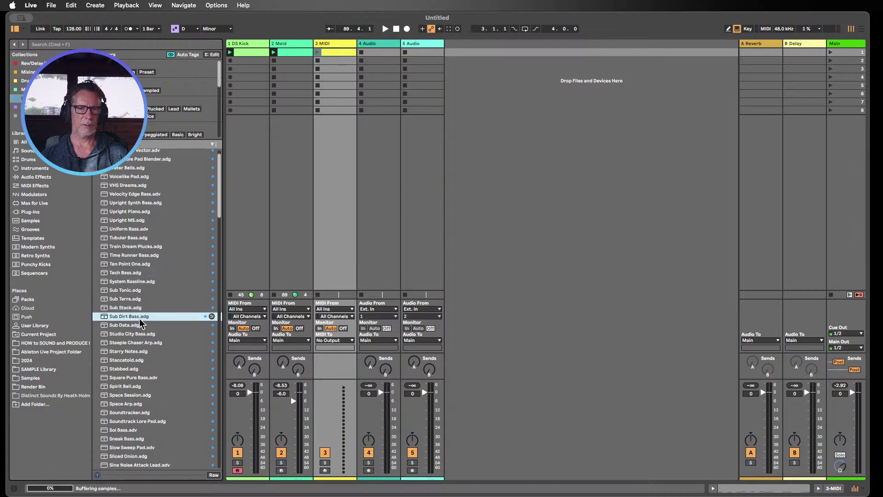
scroll(151, 305, "down", 2)
left_click(141, 315)
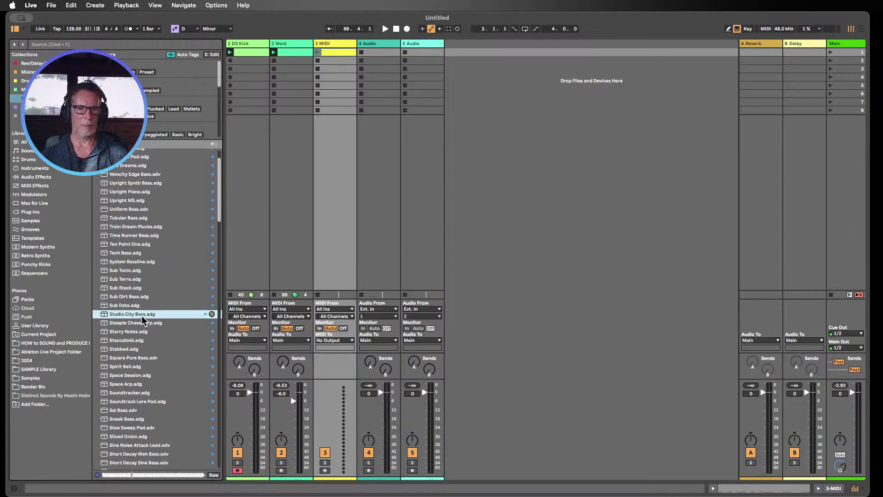
scroll(144, 317, "down", 2)
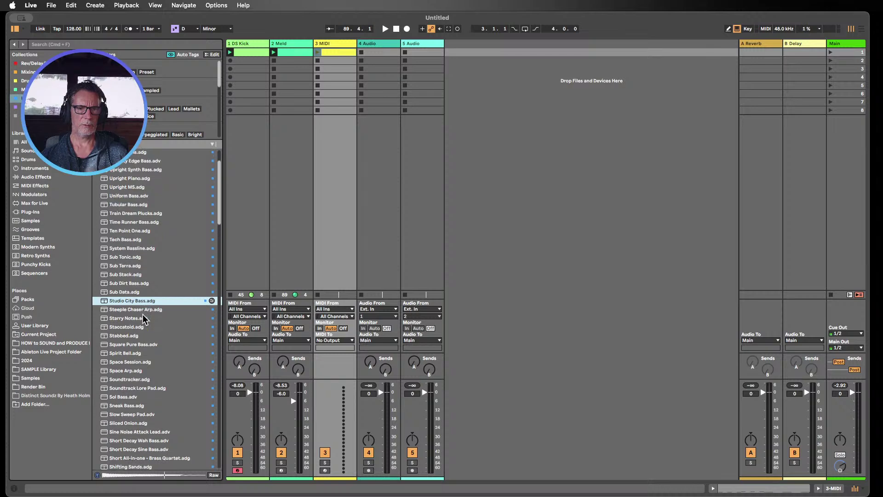
left_click(142, 345)
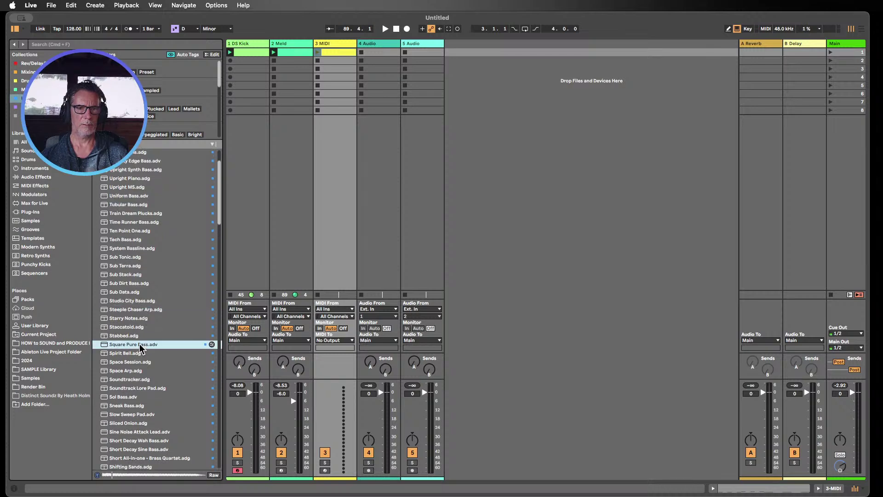
- Launch scene 1 and look through the remaining collection presets, auditioning Basic Trigger Bass over the playing clips
left_click(831, 52)
left_click(115, 348)
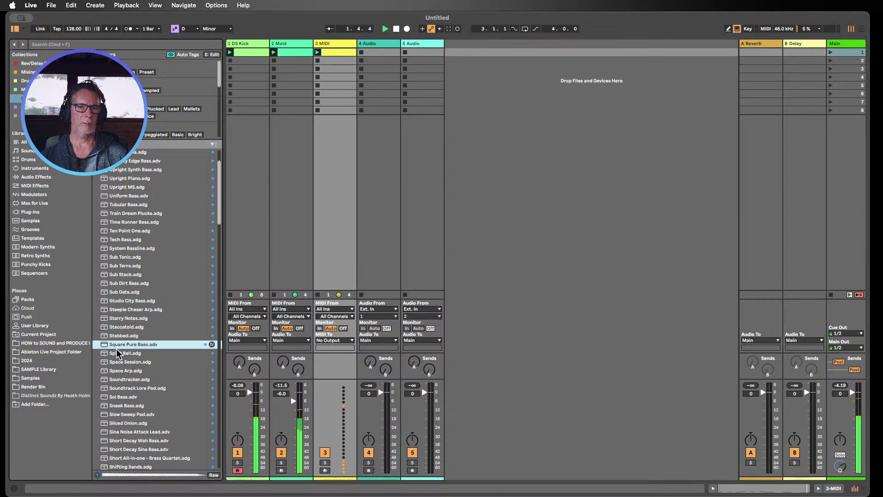
scroll(118, 344, "down", 5)
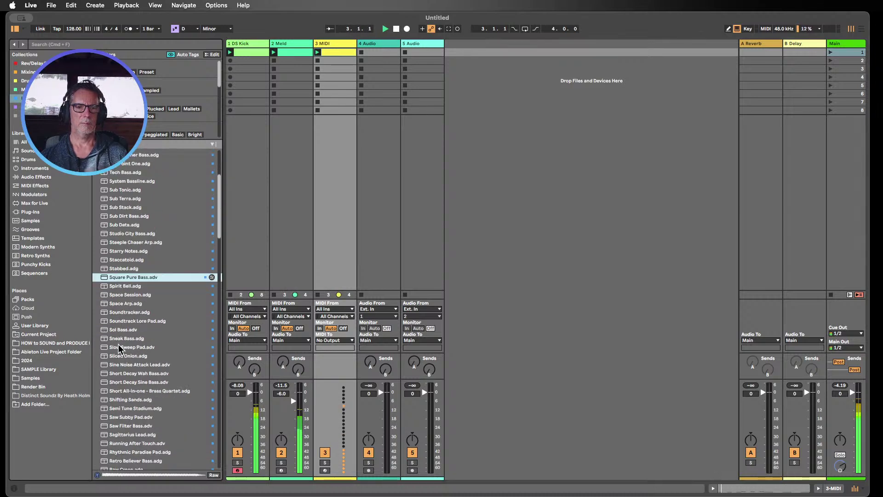
left_click_drag(219, 223, 206, 494)
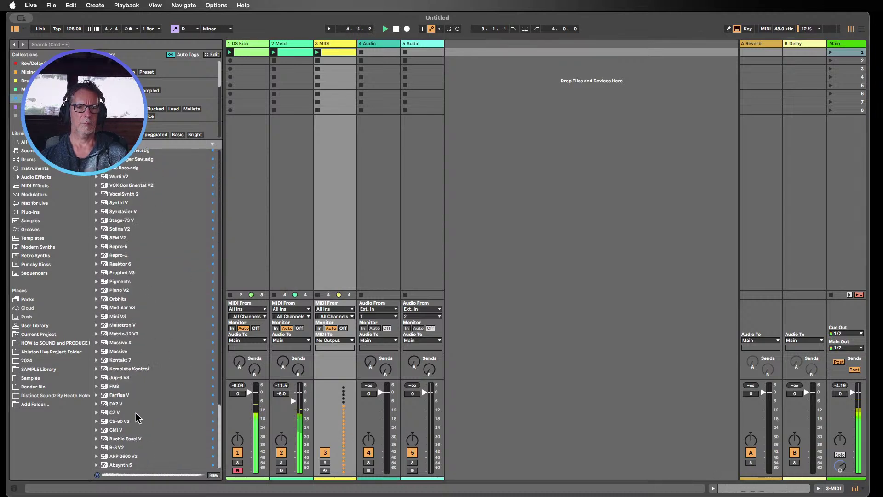
scroll(148, 360, "up", 10)
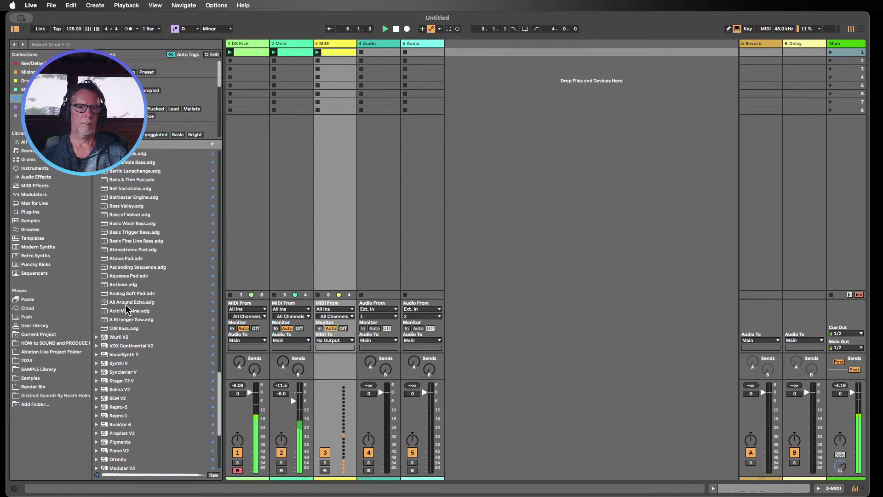
scroll(129, 315, "up", 3)
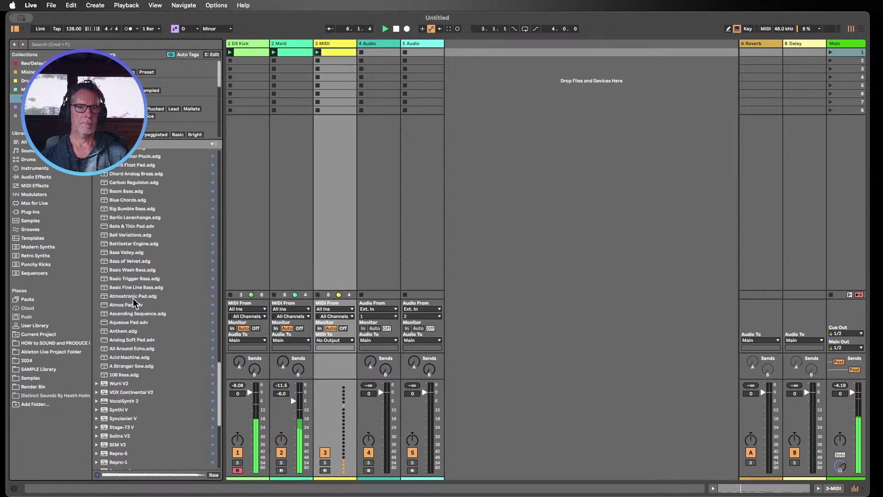
left_click(138, 279)
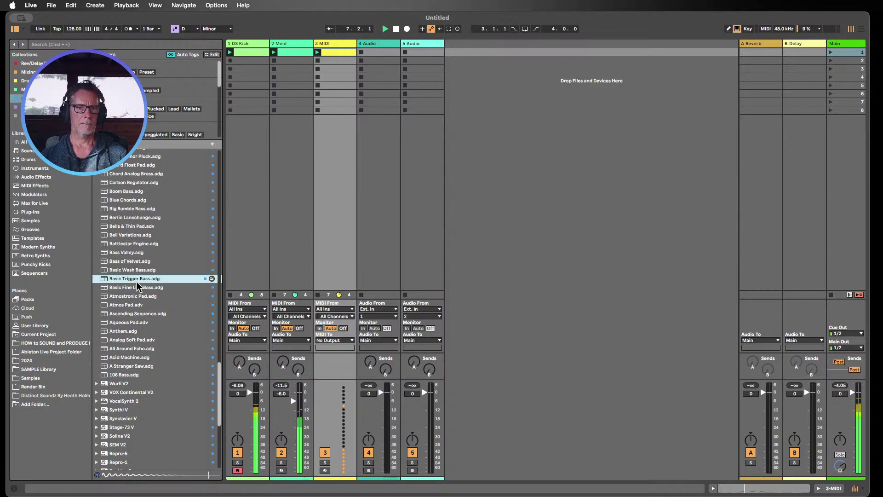
scroll(136, 282, "up", 1)
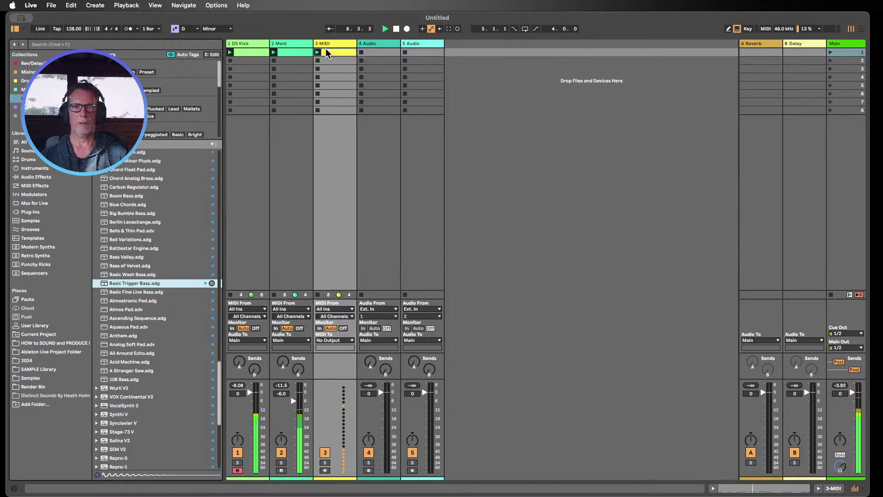
- Show the MIDI track's device chain and load the Basic Trigger Bass preset as its instrument
key("super+alt+l")
left_click_drag(134, 276, 165, 441)
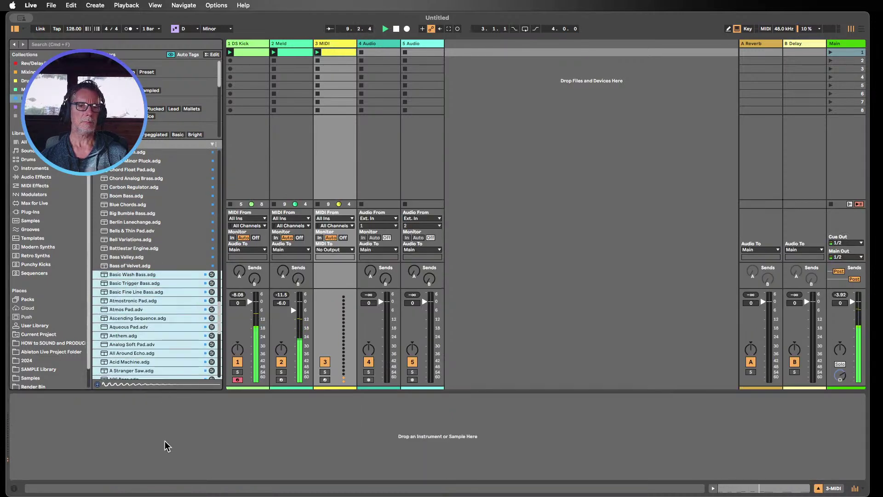
left_click(134, 274)
left_click(132, 280)
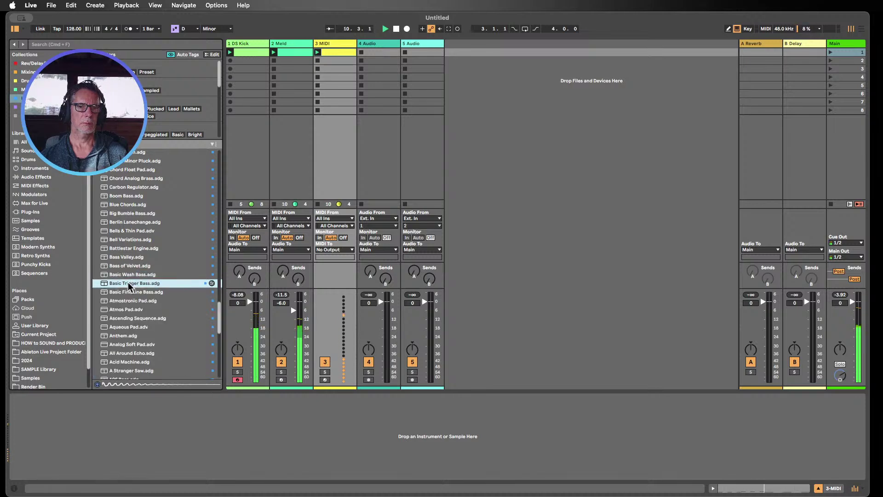
left_click_drag(128, 283, 175, 460)
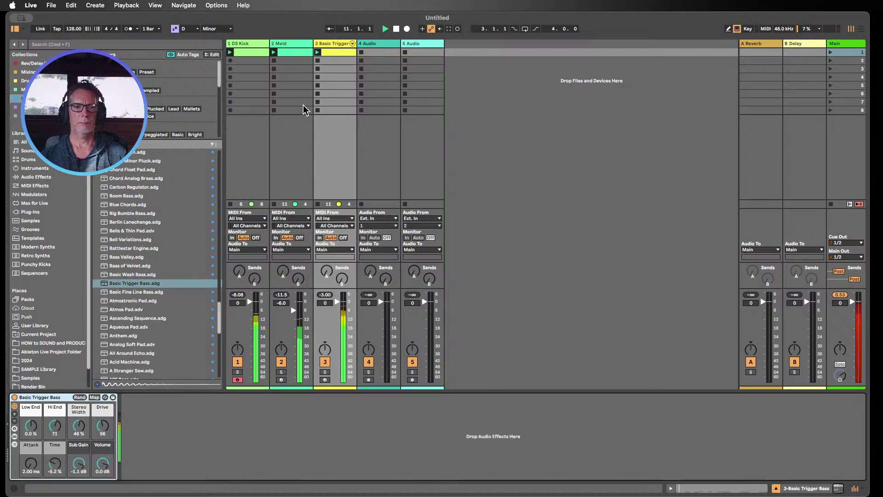
- Open the Basic Trigger Bass clip in an enlarged note editor
double_click(333, 49)
key("super+alt+e")
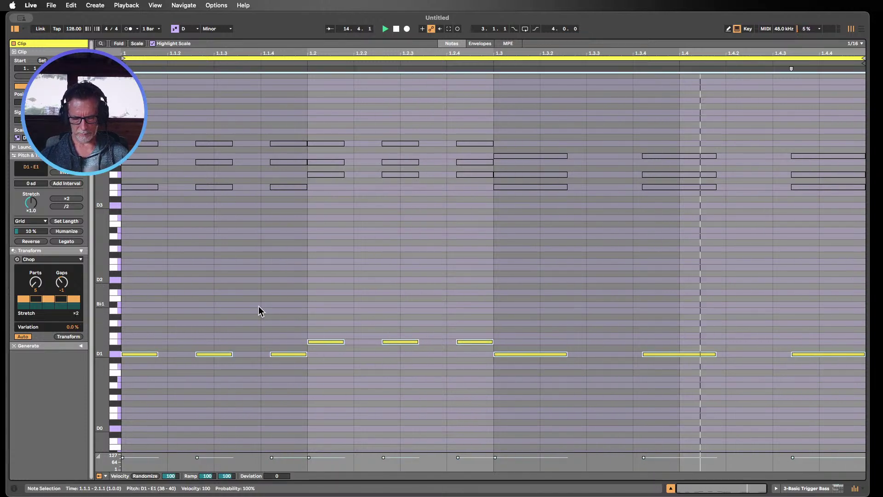
- Try joining the bass notes, first all at once and then beat by beat for beats 1 and 2, and undo the joins
key("super+j")
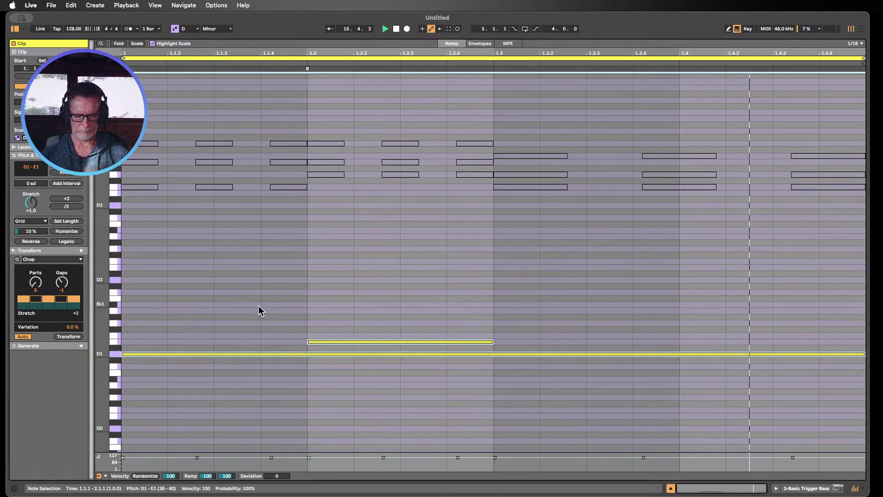
key("super+z")
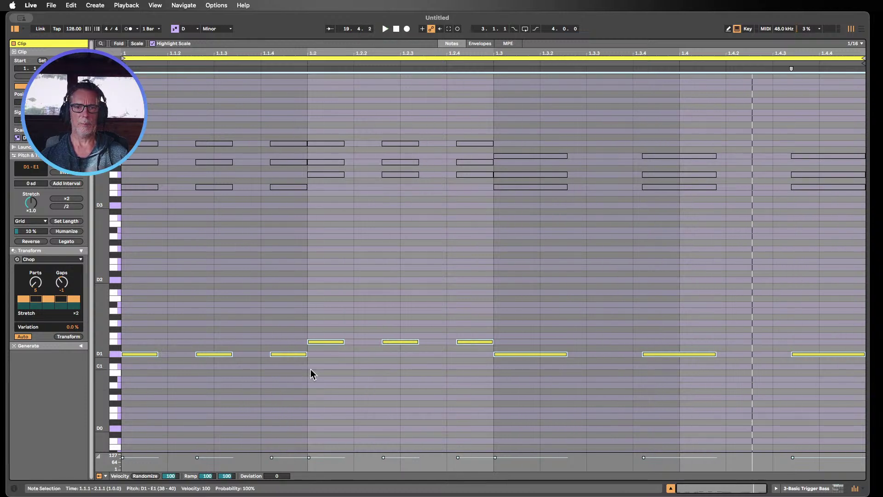
left_click_drag(299, 378, 106, 321)
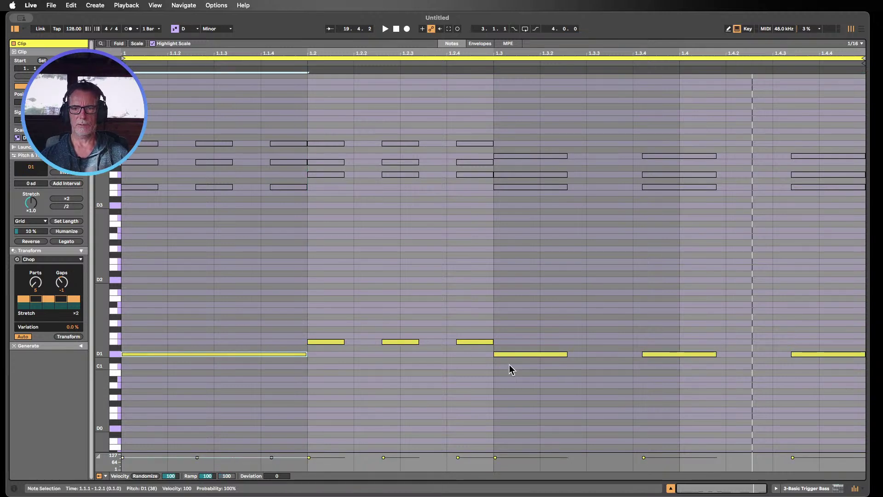
left_click_drag(484, 355, 320, 305)
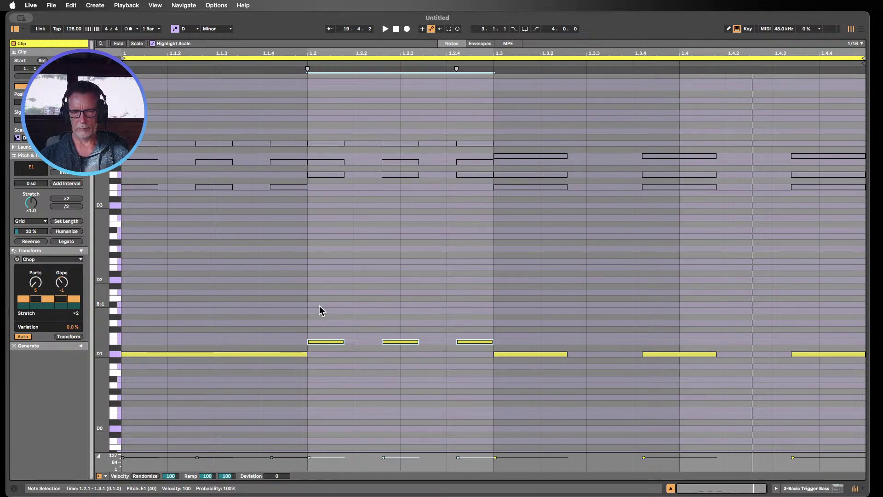
key("super+j")
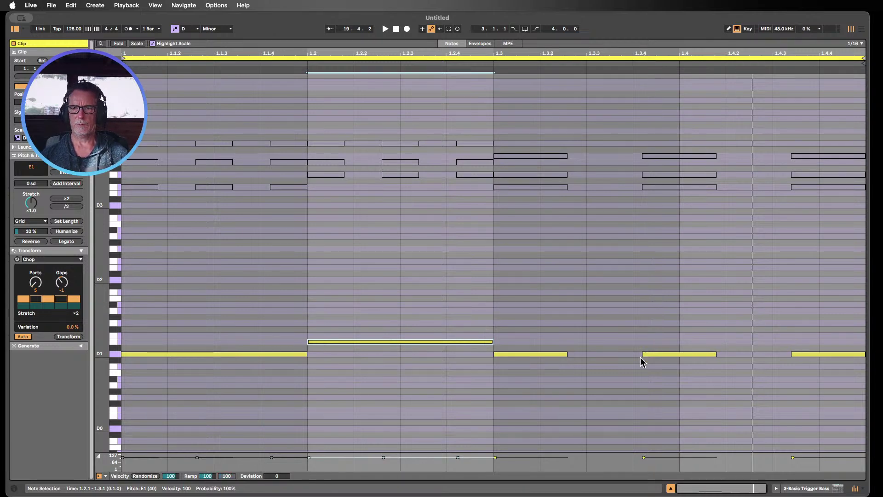
left_click_drag(669, 367, 548, 341)
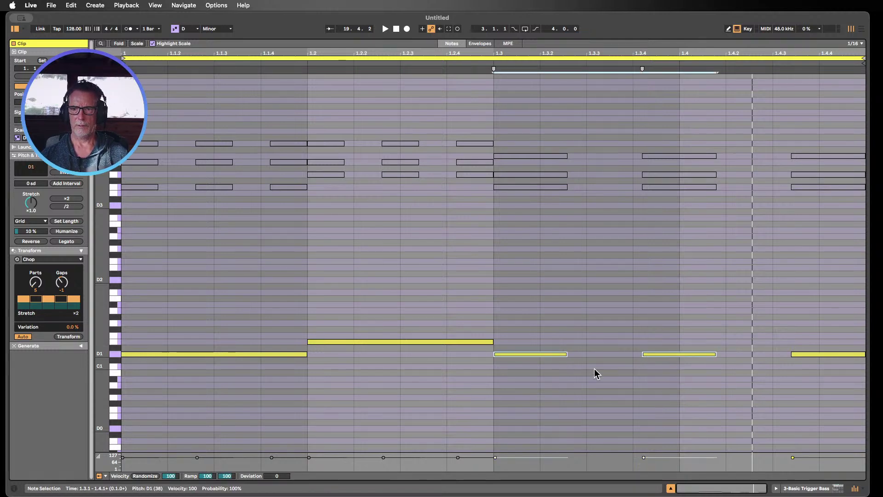
key("super+z")
key("super+z")
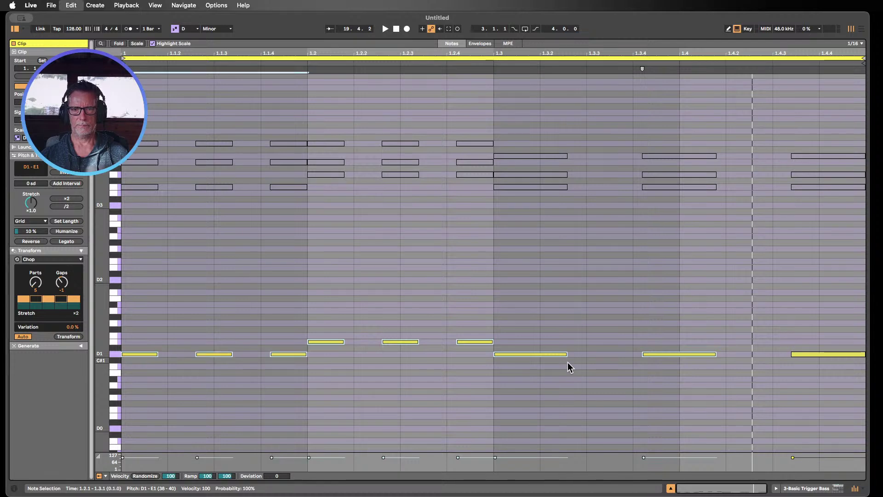
- Chop all the bass notes, auditioning Parts 4 with Gaps 3 during playback, and settle on Parts 2 with Gaps 0
left_click_drag(854, 368, 129, 326)
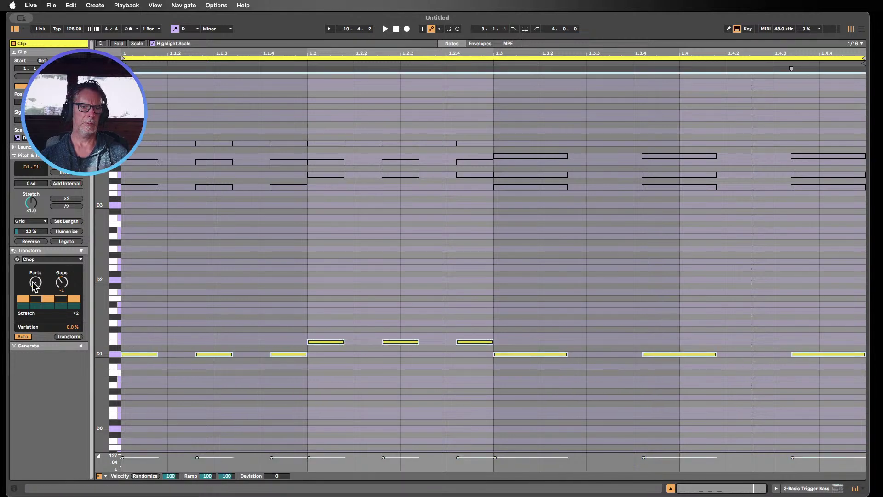
left_click_drag(36, 285, 61, 277)
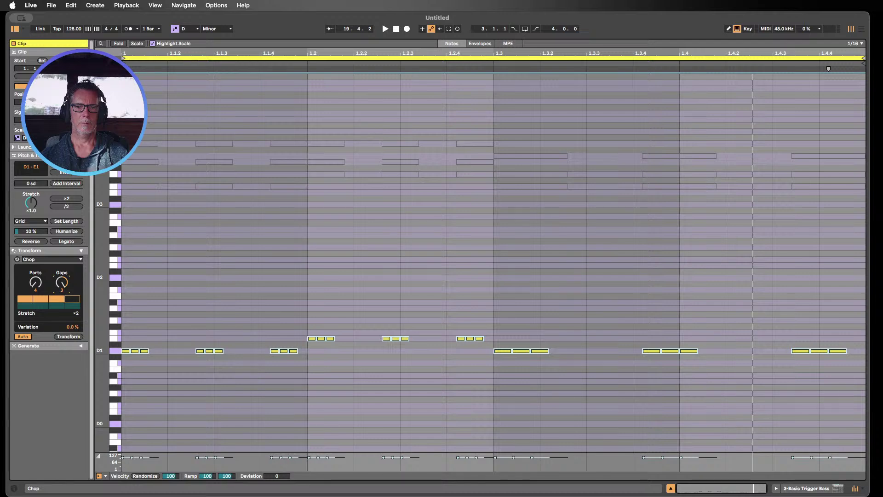
left_click(384, 29)
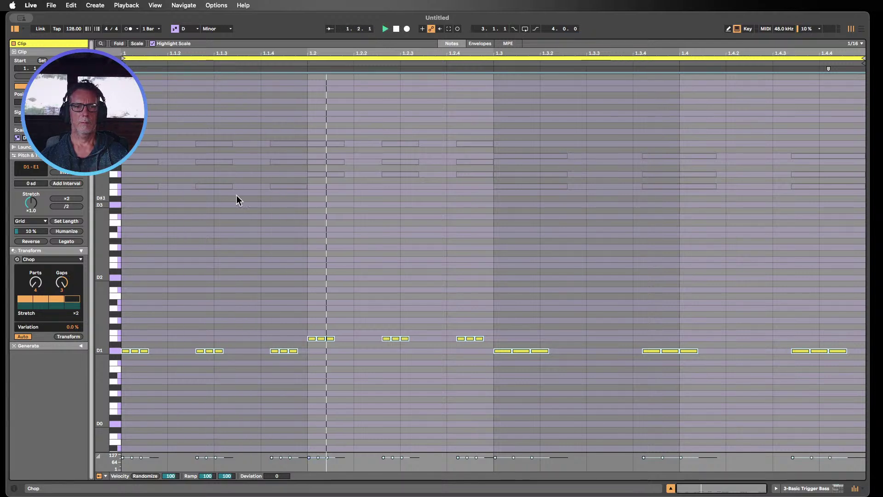
left_click_drag(62, 288, 36, 288)
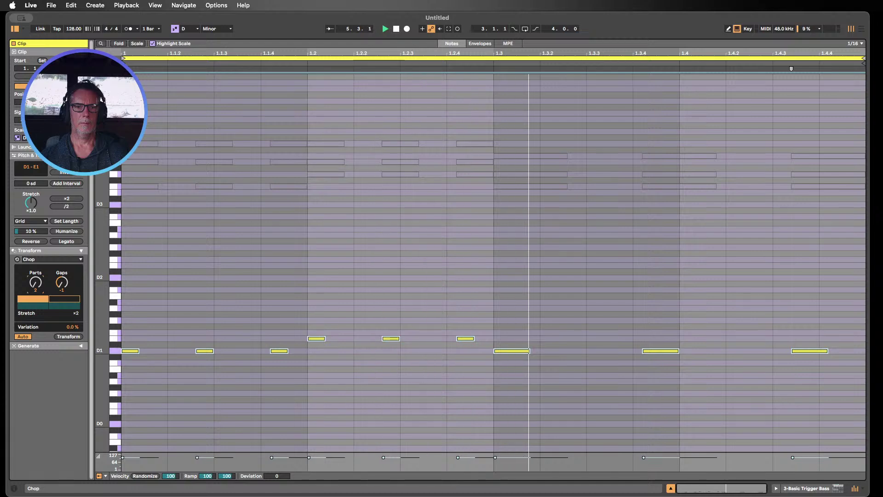
left_click_drag(62, 284, 61, 280)
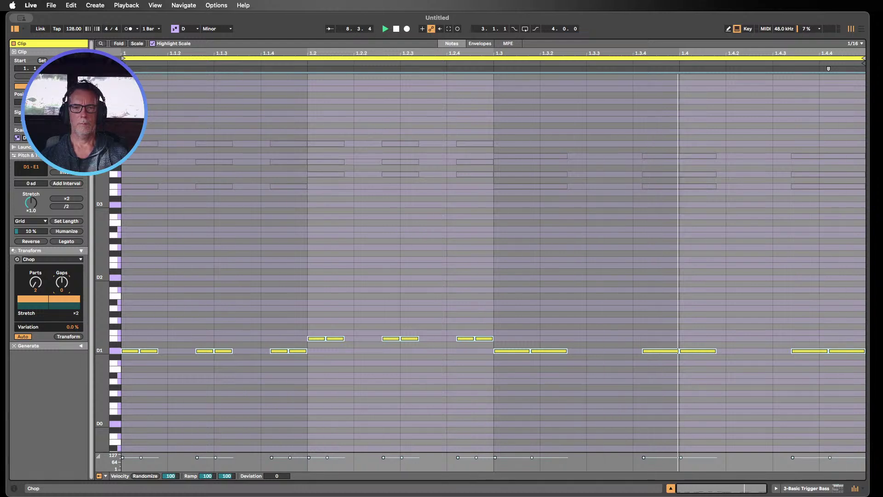
- Join the first two chopped D1 pairs in beat 1 of the bass clip into single notes
left_click(375, 360)
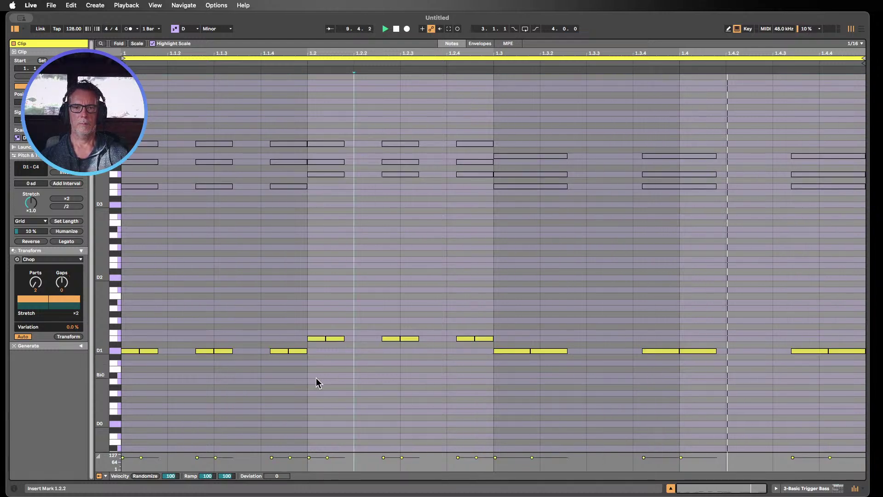
left_click_drag(297, 370, 129, 334)
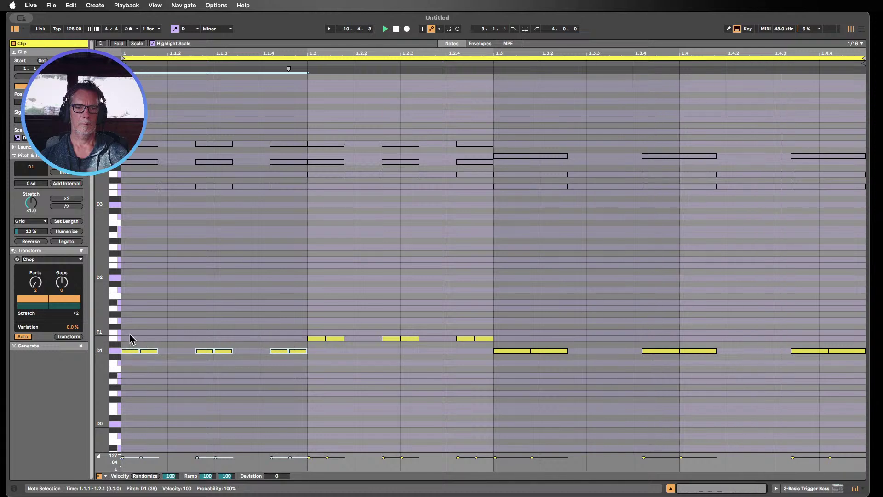
left_click_drag(147, 363, 131, 338)
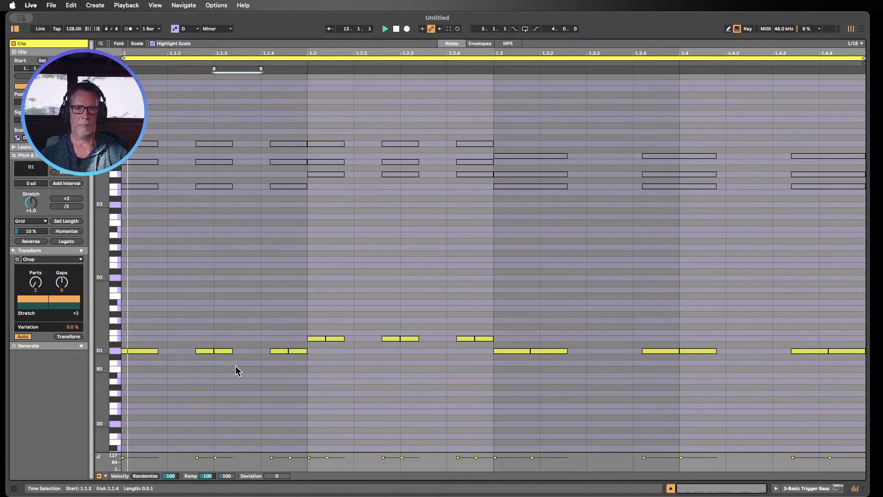
left_click_drag(236, 369, 194, 329)
left_click(197, 351)
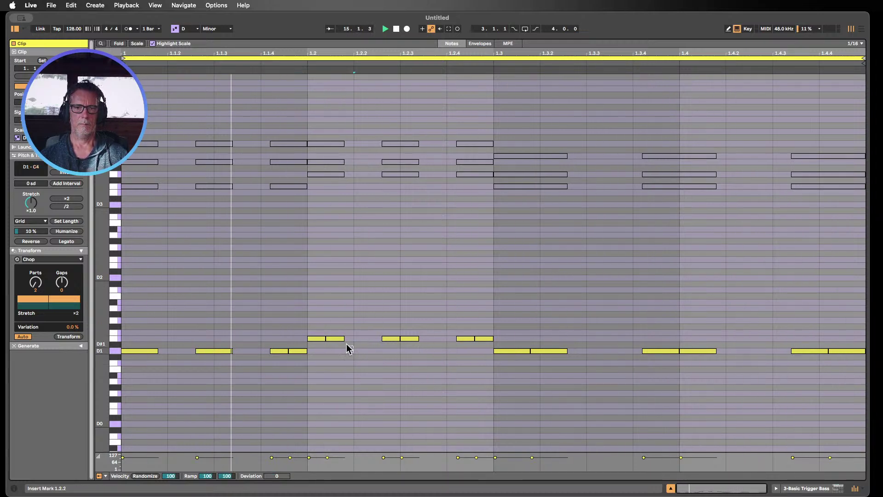
- Join all three chopped E1 pairs in beat 2 and the last D1 pair of beat 1 into single notes
left_click_drag(347, 347, 323, 329)
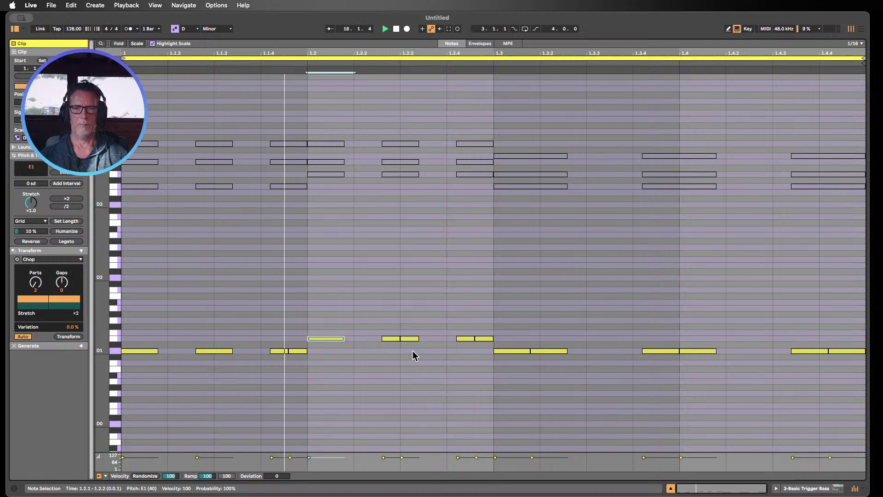
left_click_drag(410, 346, 382, 316)
key("super+j")
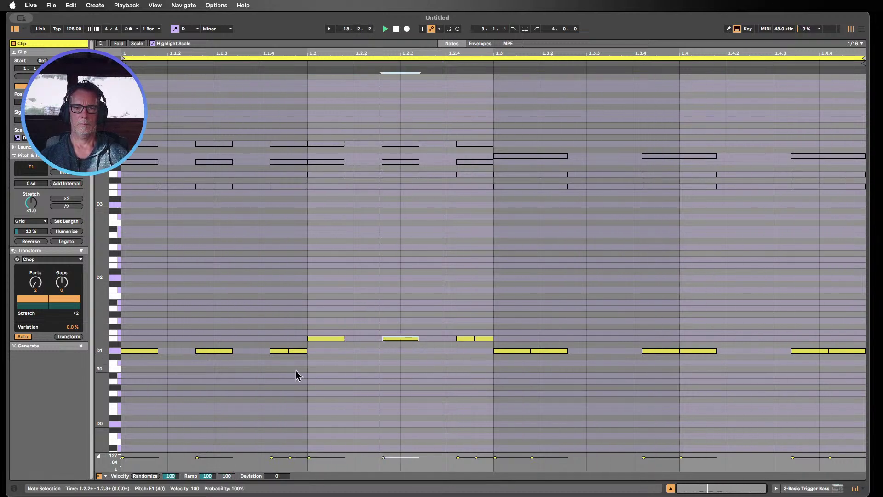
left_click_drag(297, 371, 279, 336)
key("super+j")
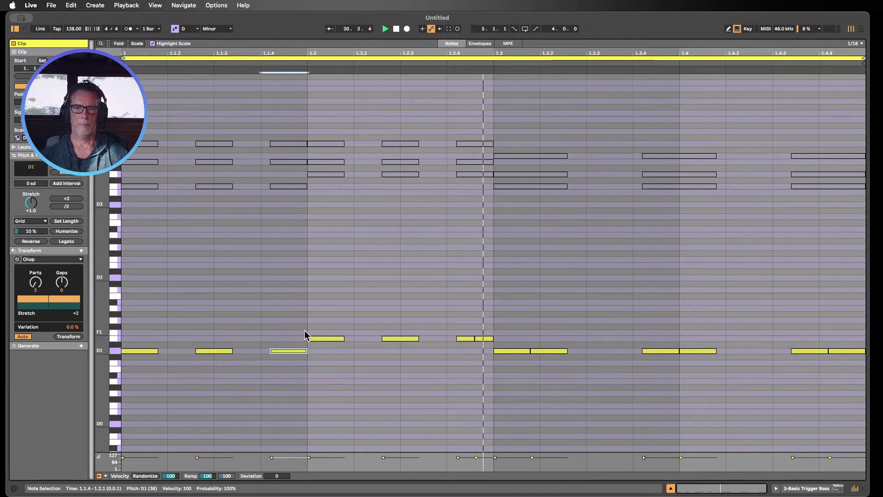
left_click_drag(482, 363, 459, 343)
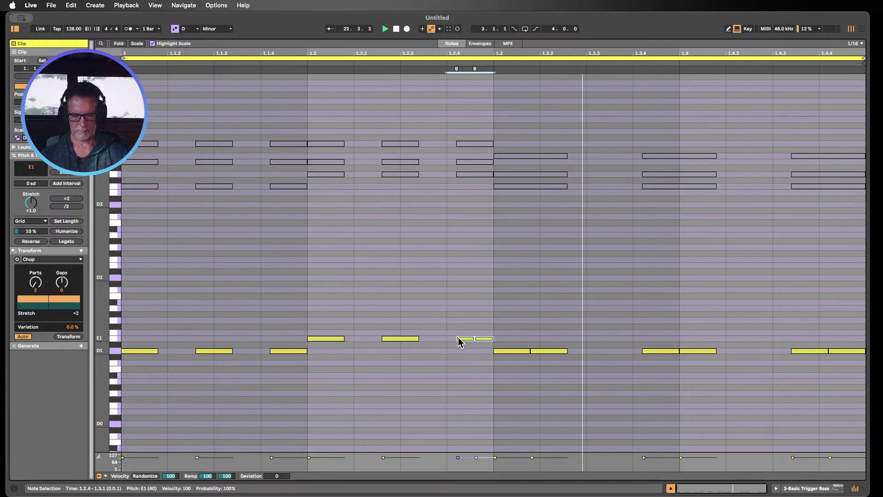
key("super+j")
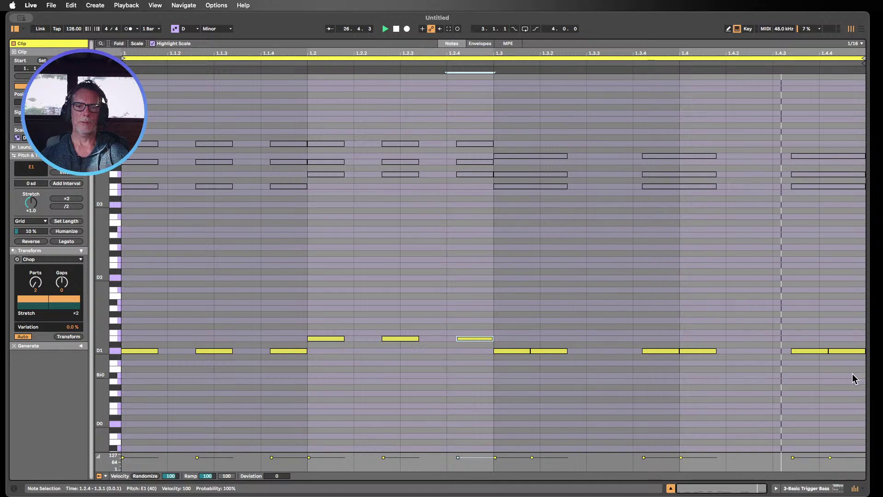
- Select all the bass notes and audition them in other octaves, including D0–E0, before returning them to D1–E1
key("super+a")
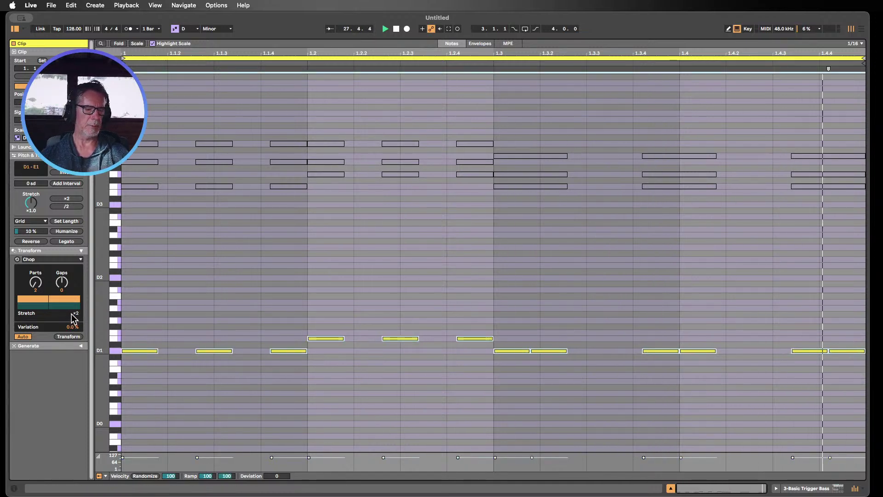
key("shift+Up")
key("shift+Down")
key("shift+Down")
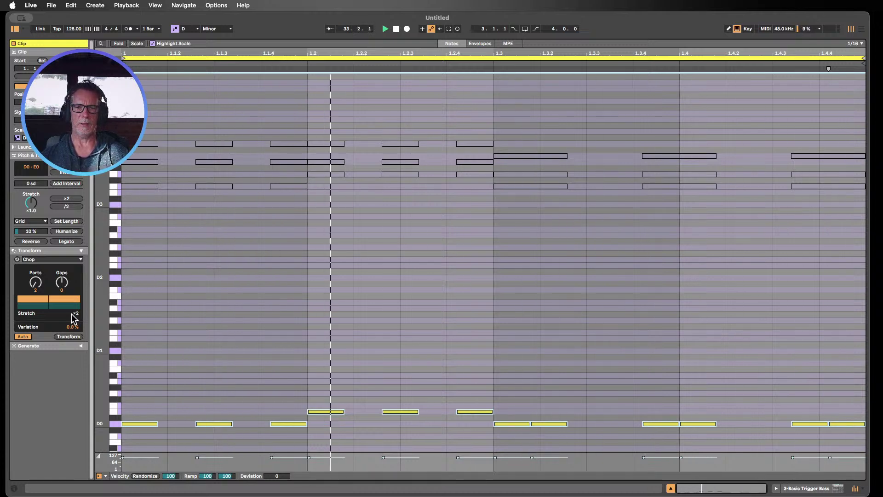
key("shift+Up")
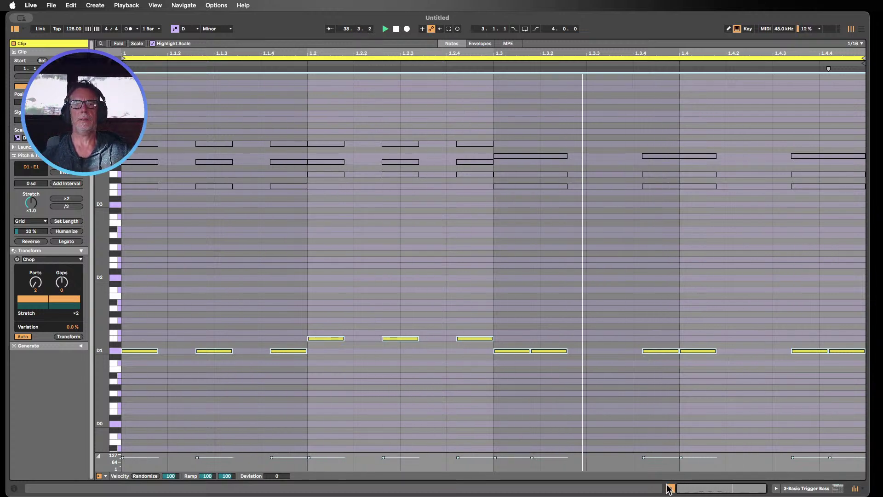
- Audition the whole bass line one and two octaves higher, at D2–E2 and D3–E3, and restore it to D1–E1
key("shift+Up")
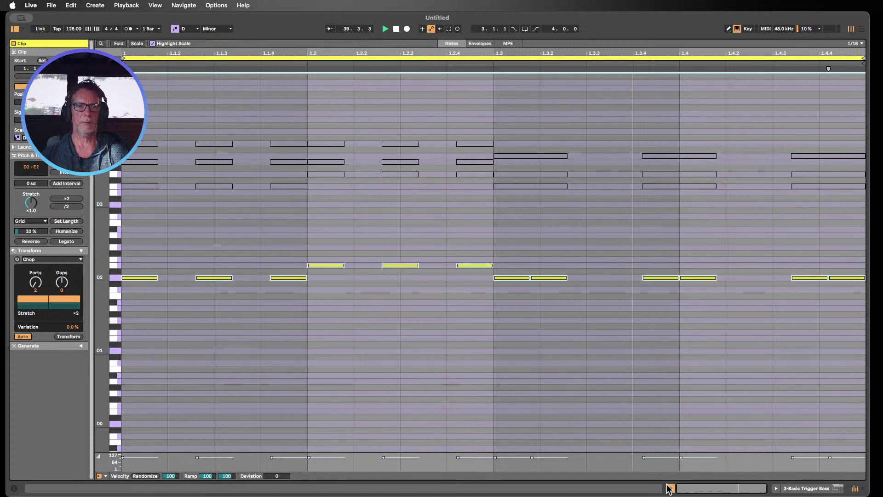
key("shift+Up")
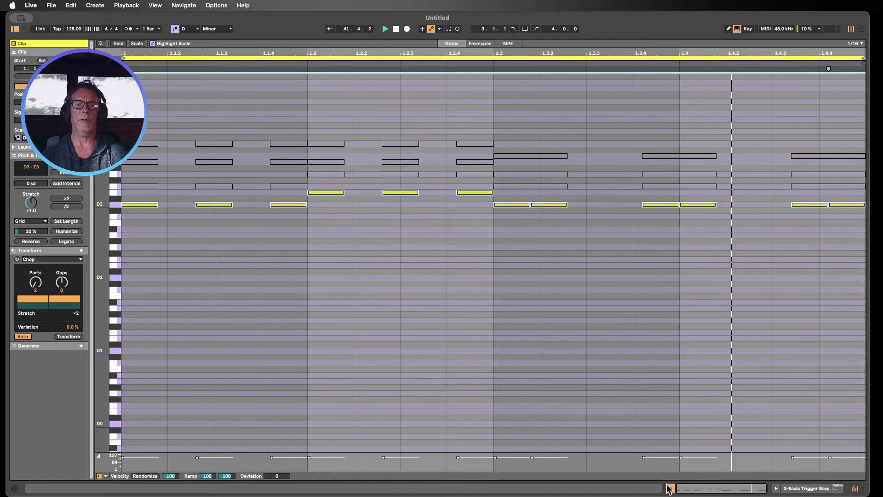
key("shift+Down")
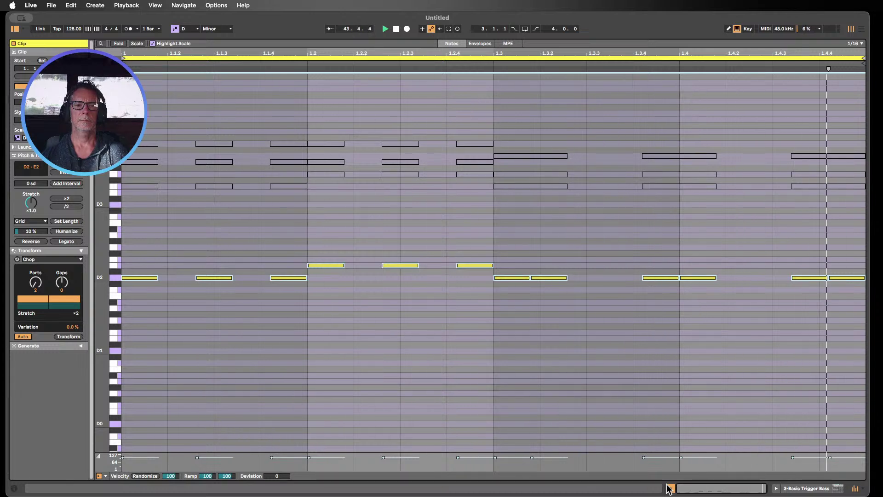
key("shift+Down")
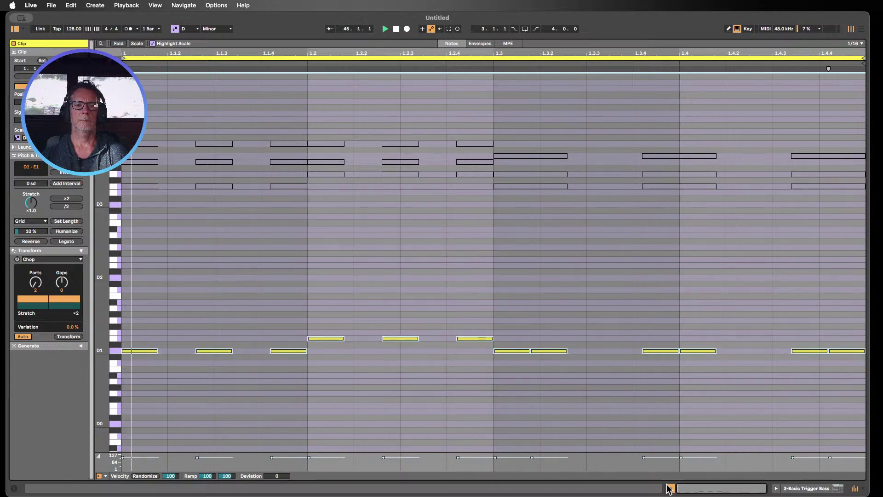
key("shift+Up")
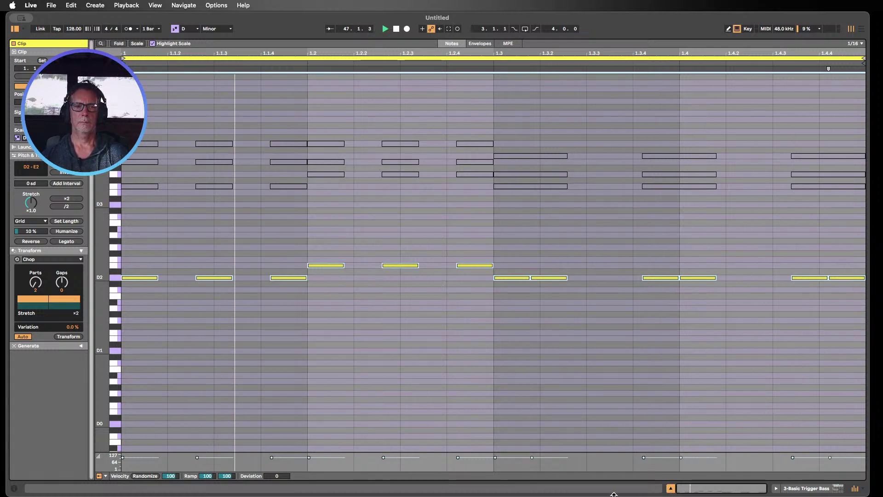
left_click(585, 421)
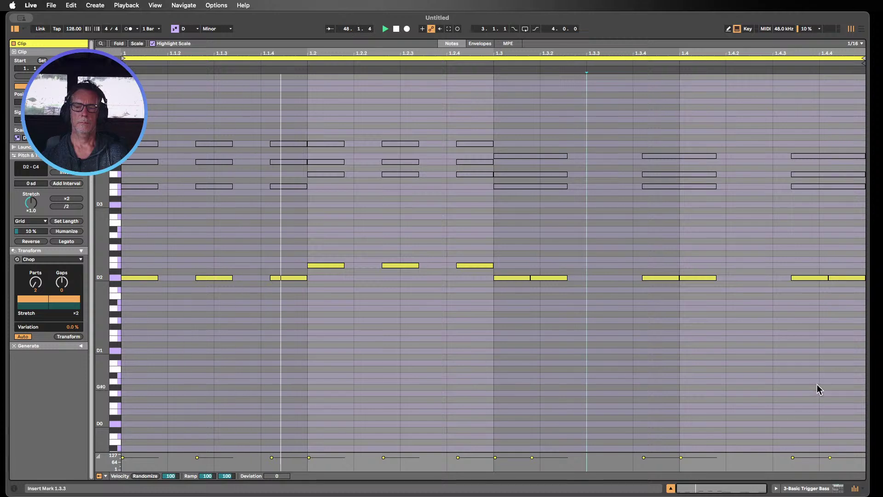
left_click_drag(852, 300, 78, 242)
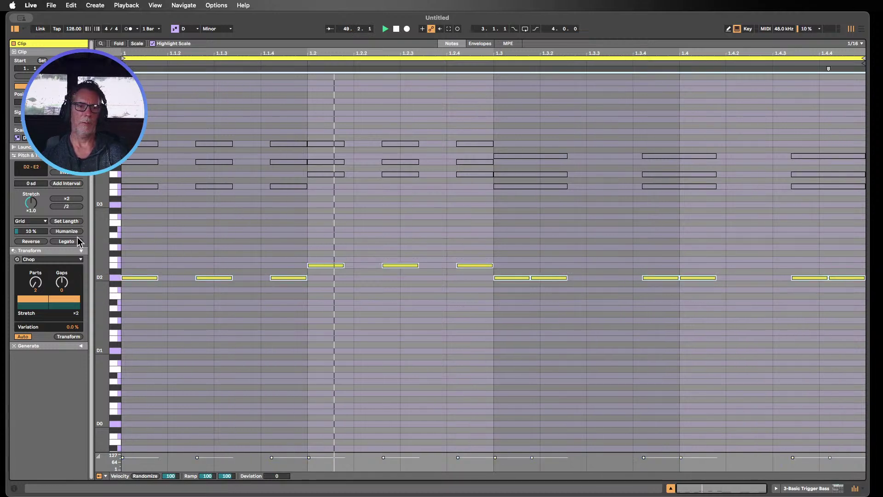
key("shift+Down")
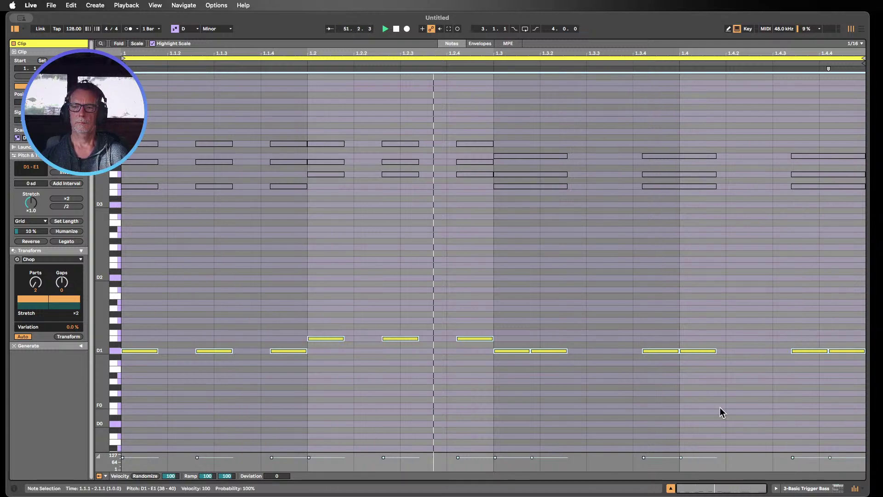
- Adjust the DS Kick on track 1 to a decay of 38.9 % and an envelope amount of 73.9 %
key("shift+Tab")
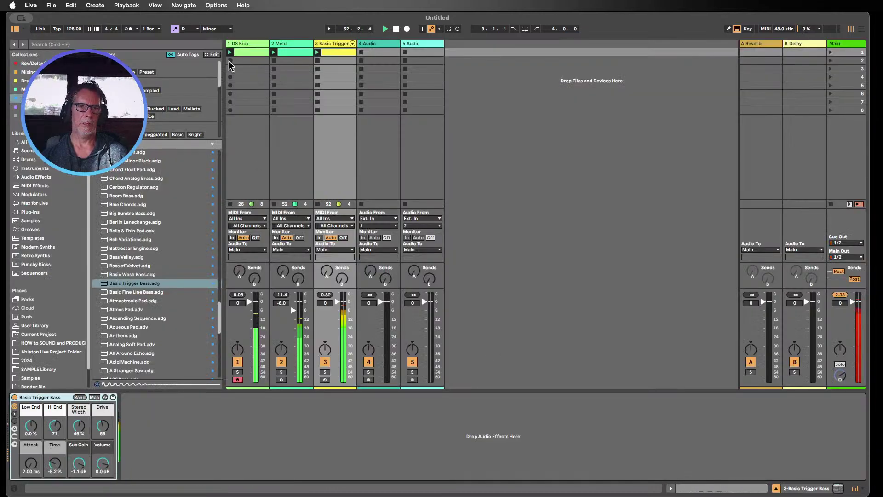
left_click(236, 44)
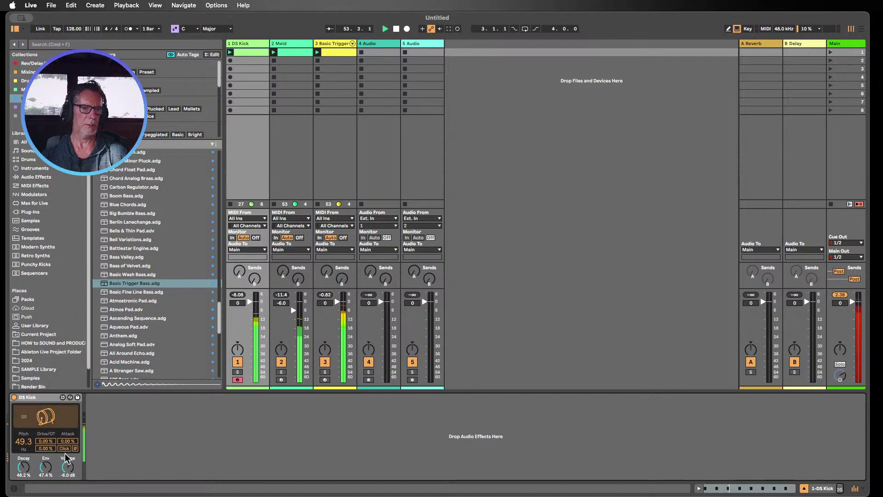
left_click_drag(46, 467, 46, 441)
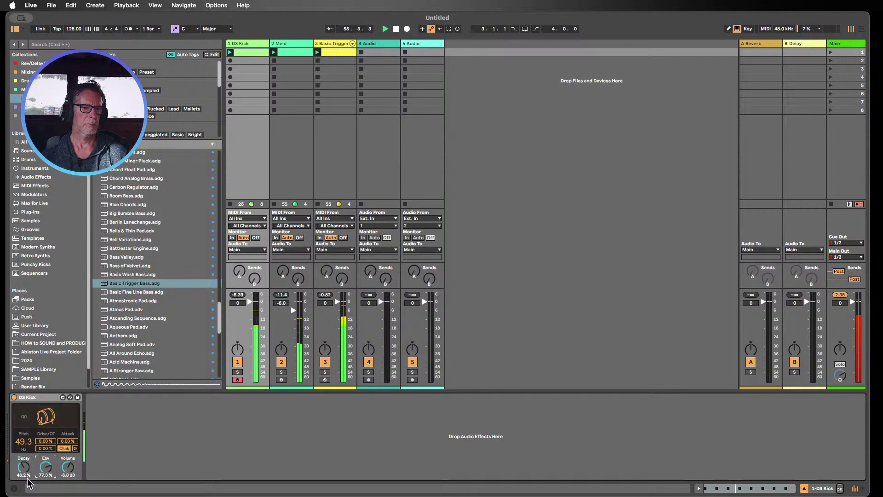
left_click_drag(23, 469, 46, 470)
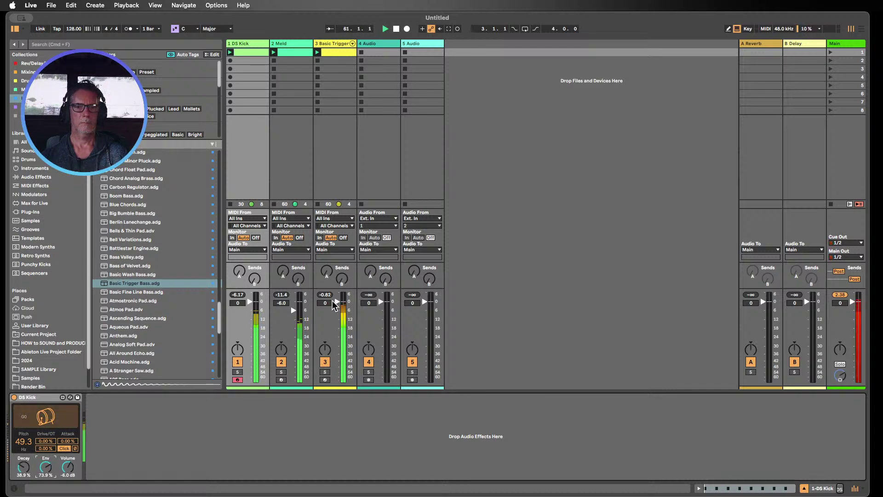
- Lower the bass track to -9.0 dB and the Meld track to -6.6 dB, briefly muting the kick to check the balance
left_click_drag(333, 301, 293, 312)
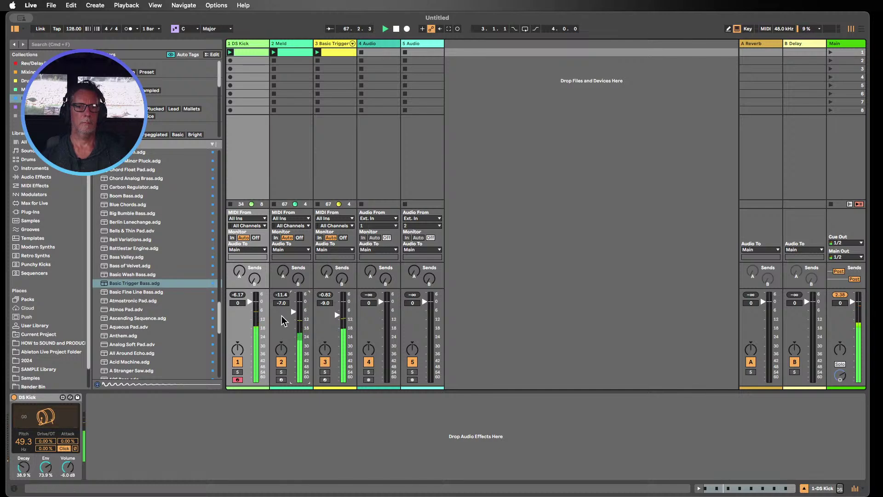
left_click(237, 362)
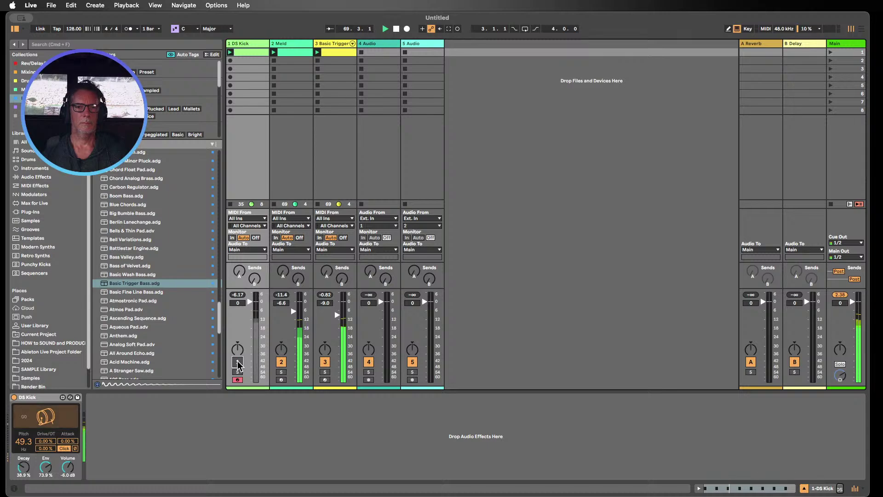
left_click(237, 362)
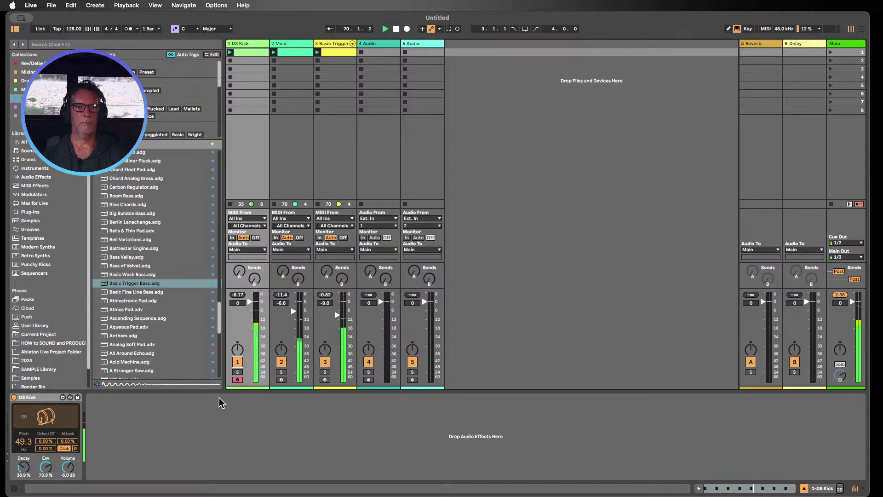
- Insert a new MIDI track directly after DS Kick and create an empty clip in its first slot
left_click(321, 44)
left_click(250, 41)
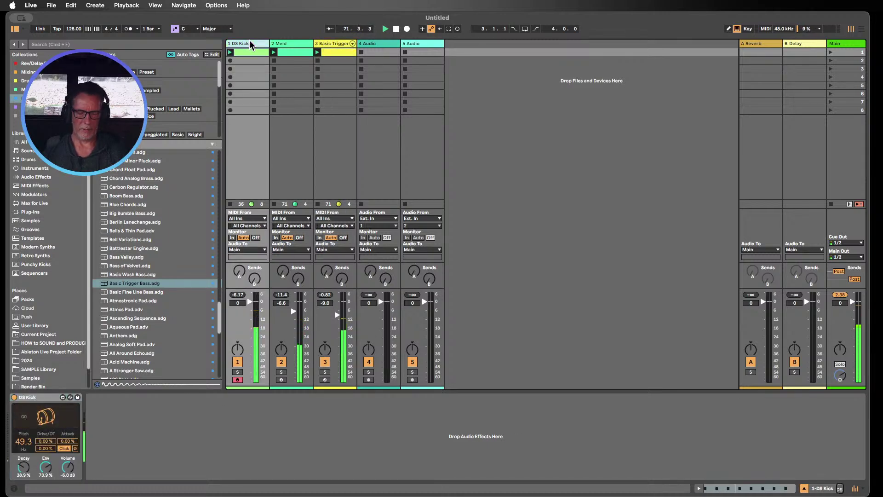
key("super+shift+t")
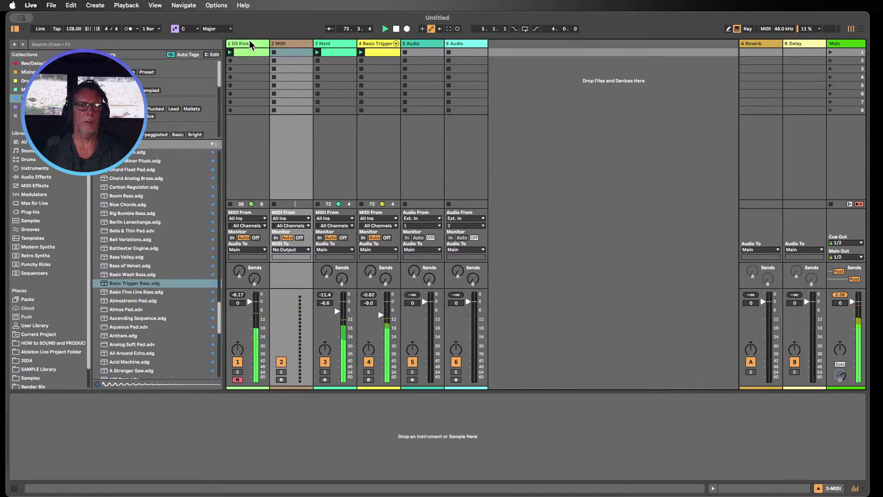
left_click(298, 53)
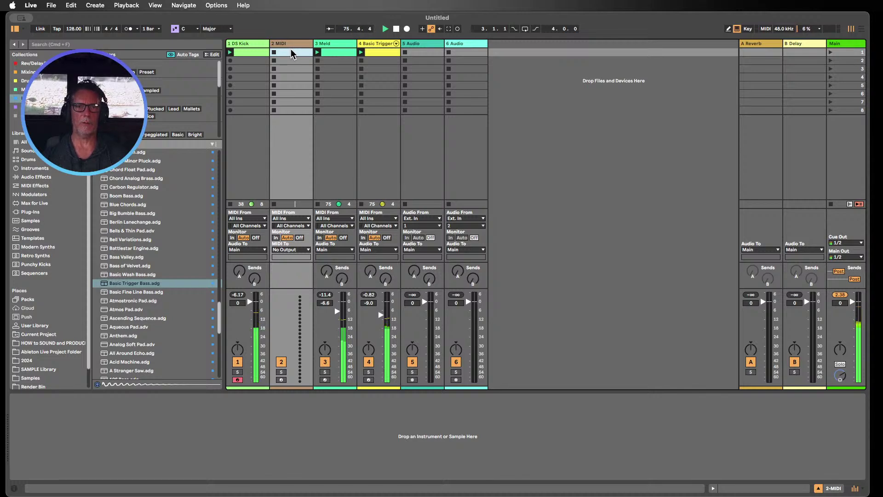
double_click(291, 54)
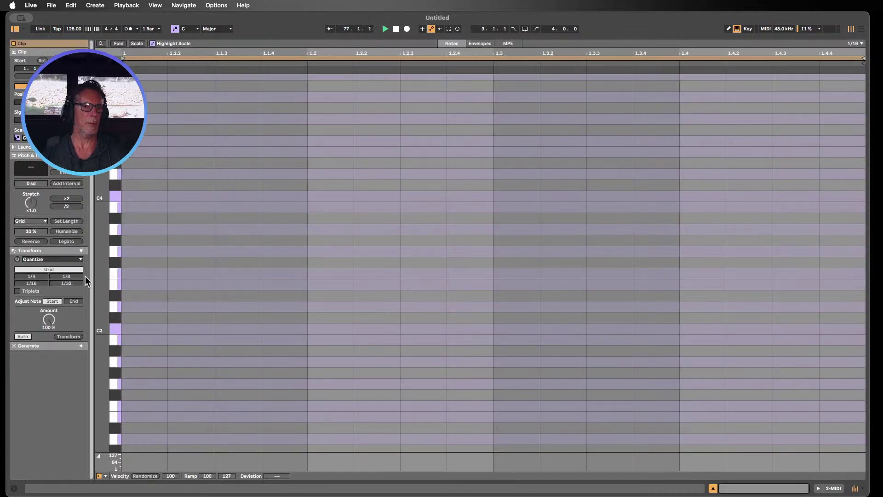
- Draw sixteenth-note C3 hits on the offbeats of the new clip at 1.1.3, 1.2.3, 1.3.3 and 1.4.3
left_click(68, 259)
left_click(162, 333)
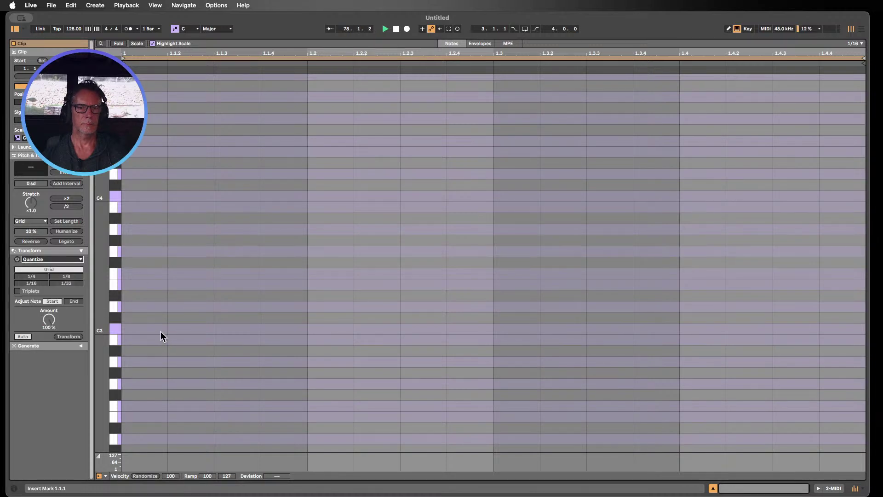
key("b")
left_click(236, 321)
left_click(234, 321)
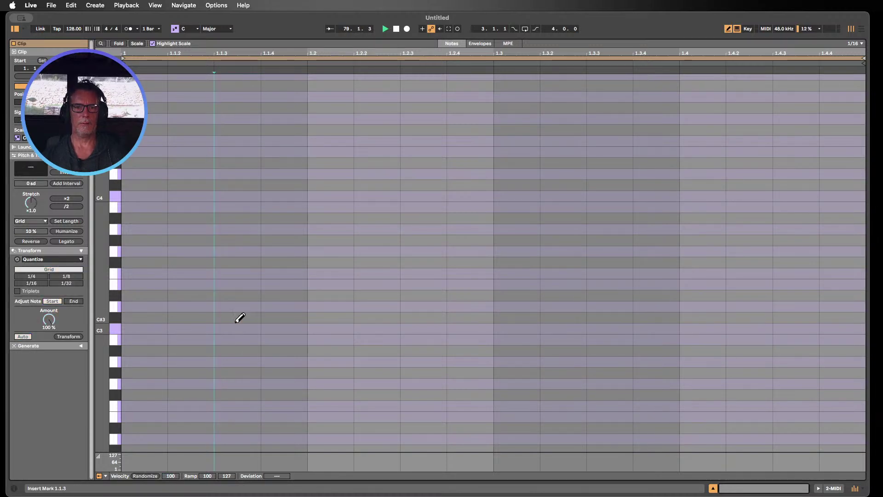
left_click(234, 324)
left_click(428, 327)
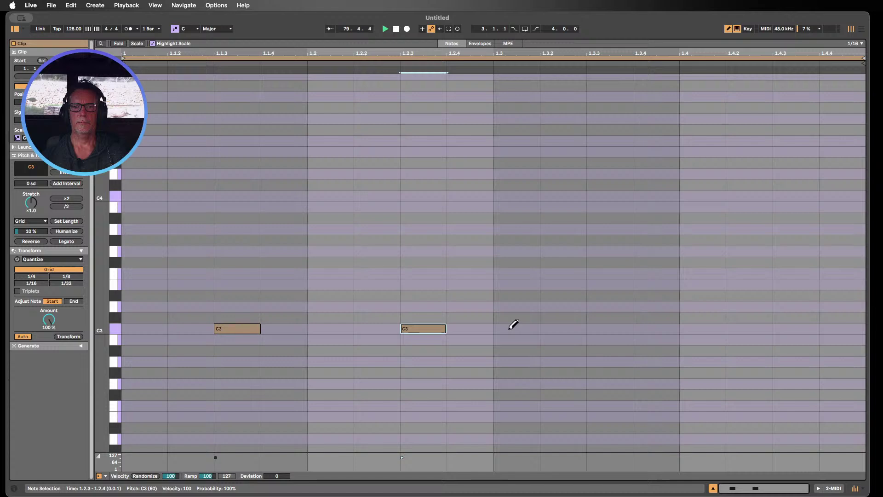
left_click(619, 328)
left_click(803, 328)
- Duplicate the offbeat pattern into a second bar and add a lower-velocity C3 at 2.4.2, just before the last hit
key("super+a")
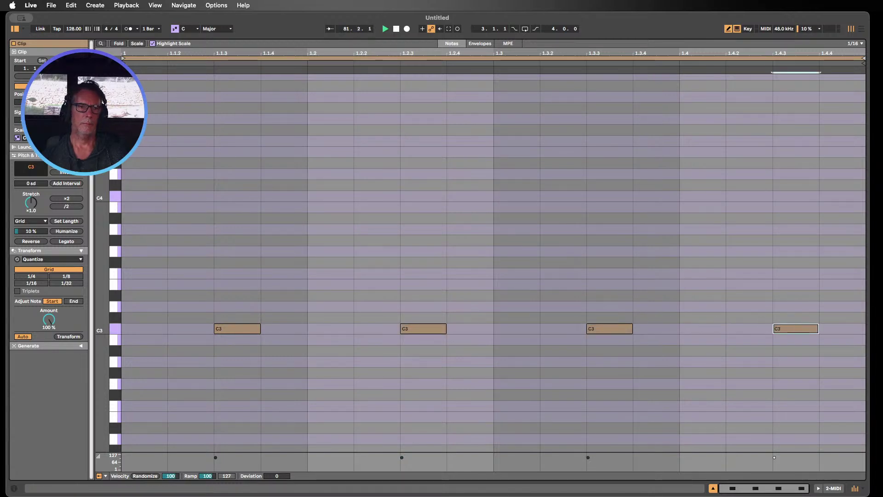
key("super+d")
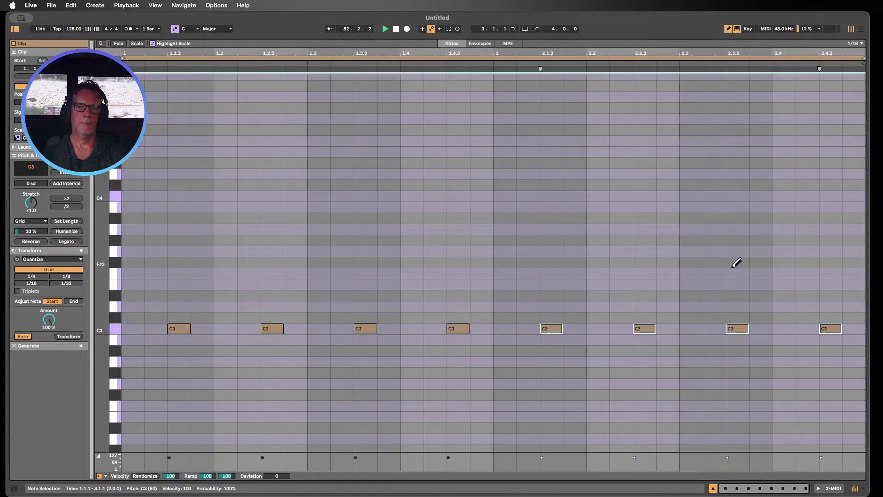
left_click(807, 328)
left_click_drag(806, 457, 821, 478)
left_click(834, 491)
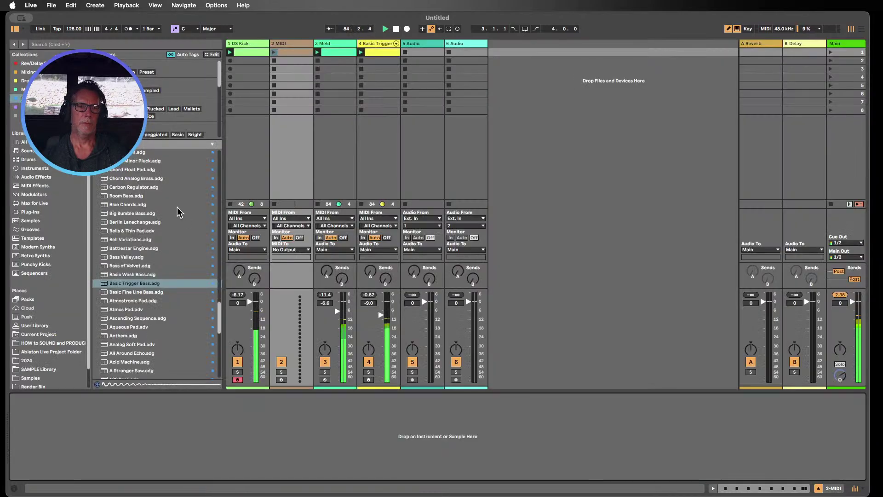
- Search the browser for "808 open" and audition the five DR660 808 Open Hat samples
key("super+f")
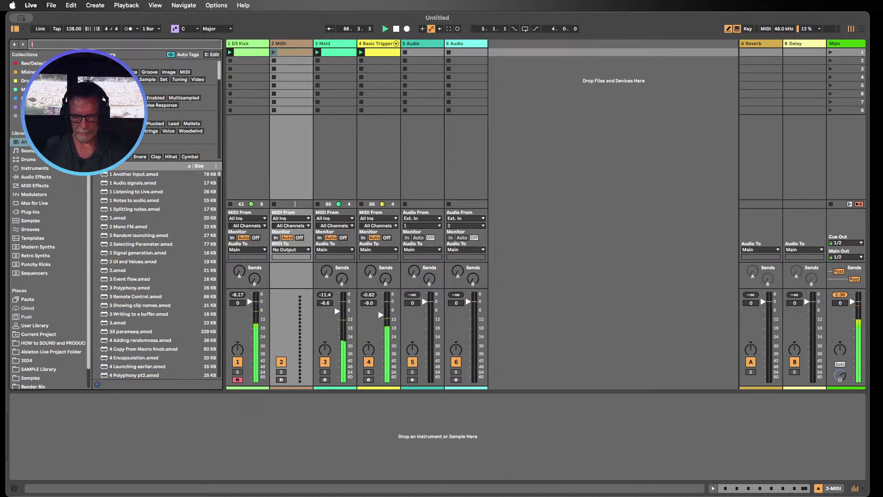
type("808")
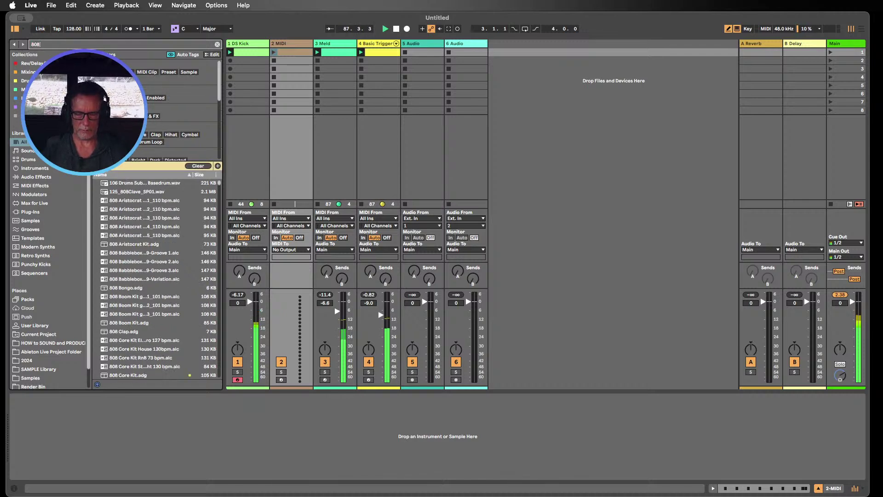
type(" open")
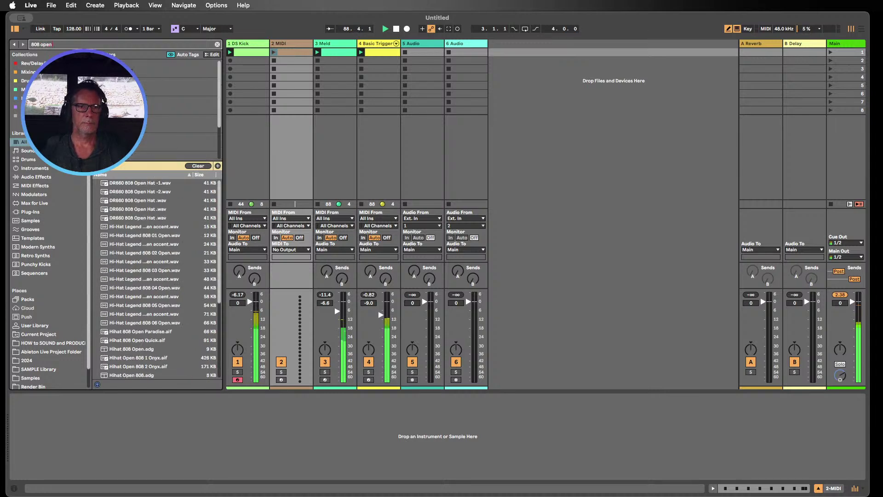
left_click(153, 184)
left_click(151, 191)
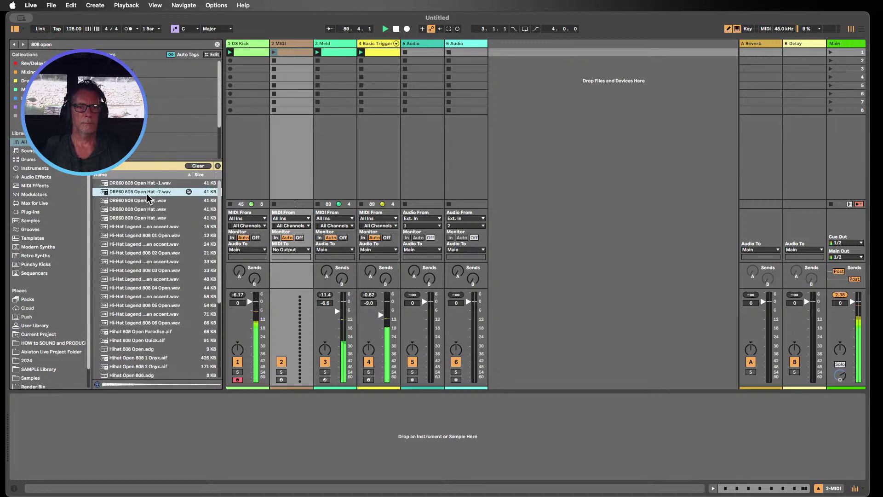
left_click(146, 201)
left_click(142, 209)
left_click(141, 218)
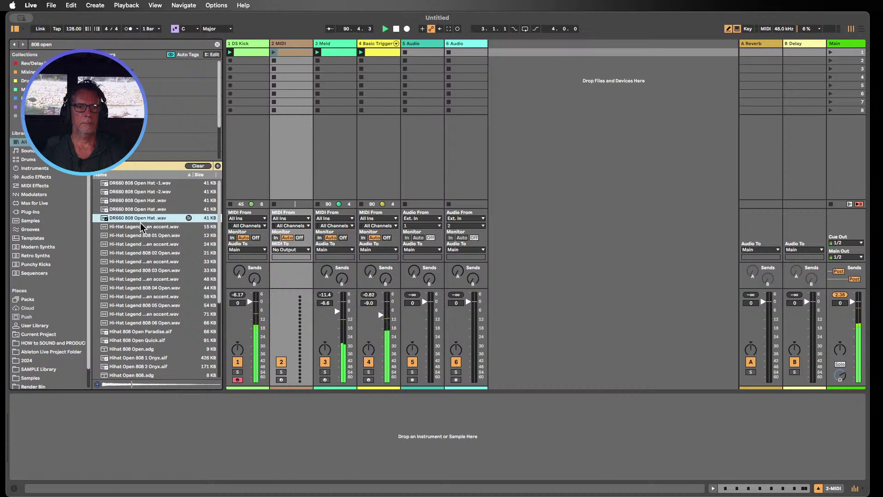
- Audition further 808 open hats, load Hihat 808 Open.adg onto the new MIDI track, and launch its offbeat clip
left_click(134, 334)
left_click(131, 350)
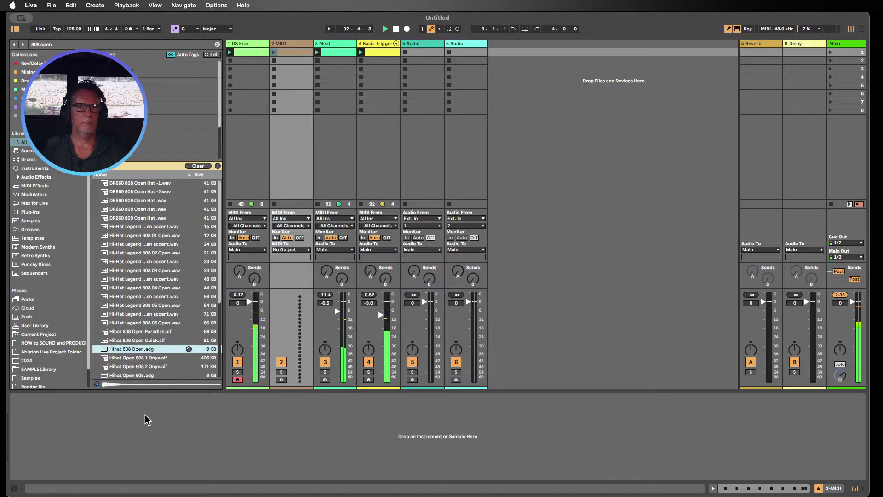
left_click_drag(146, 419, 146, 420)
left_click(275, 52)
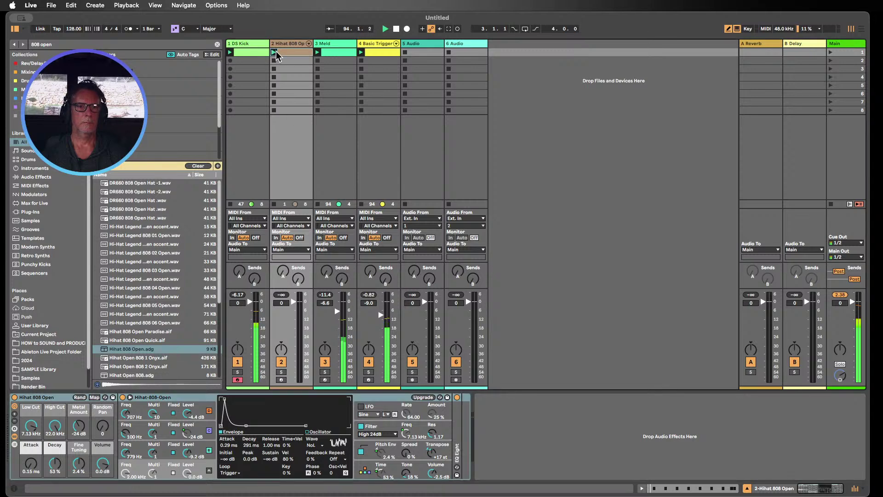
- Set the Hihat 808 Open track's volume to -7.0 dB and stop playback
left_click_drag(297, 301, 294, 313)
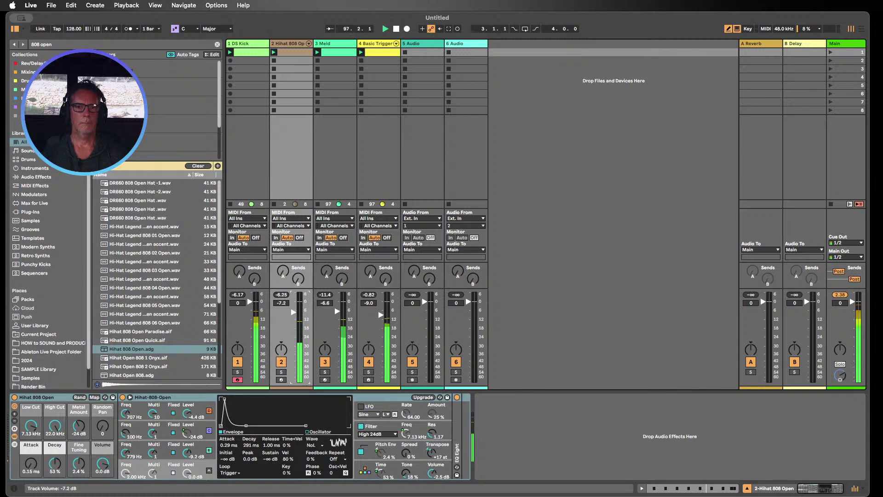
left_click_drag(293, 311, 294, 311)
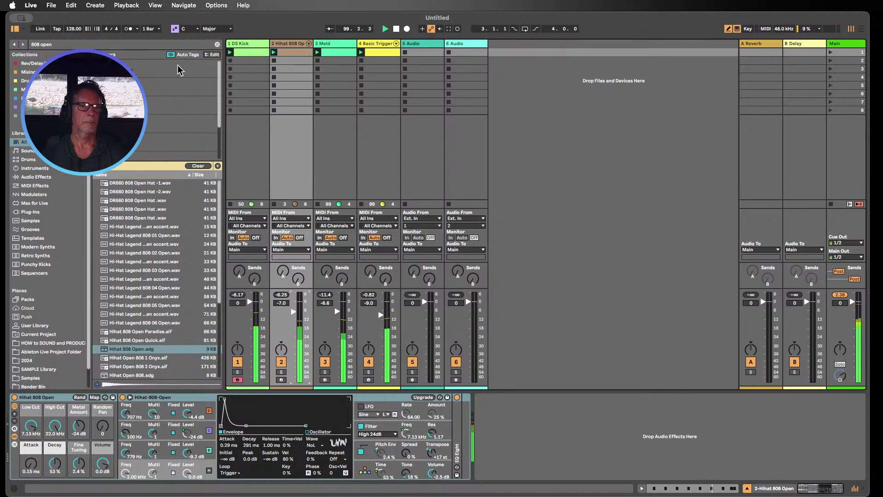
left_click(396, 30)
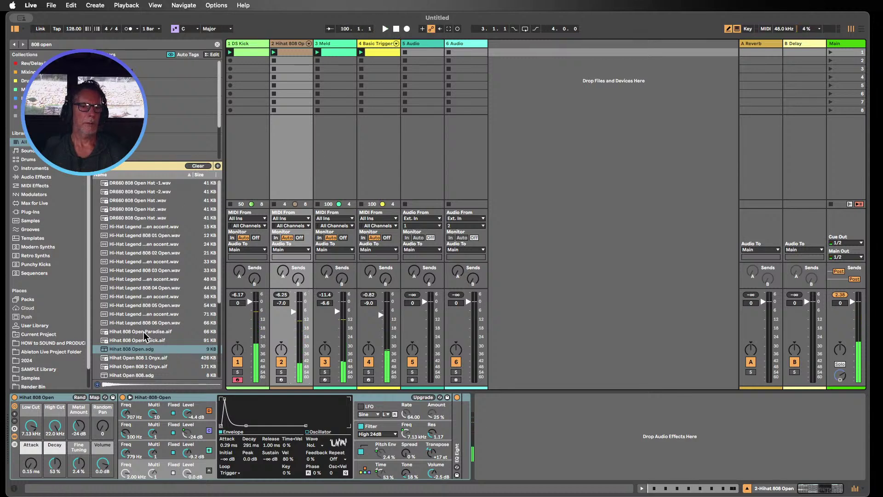
- Audition the remaining 808 open hi-hats from Hihat Open 808 1 Onyx.aif through Hihat-808-Open.aif
scroll(140, 353, "down", 2)
left_click(138, 346)
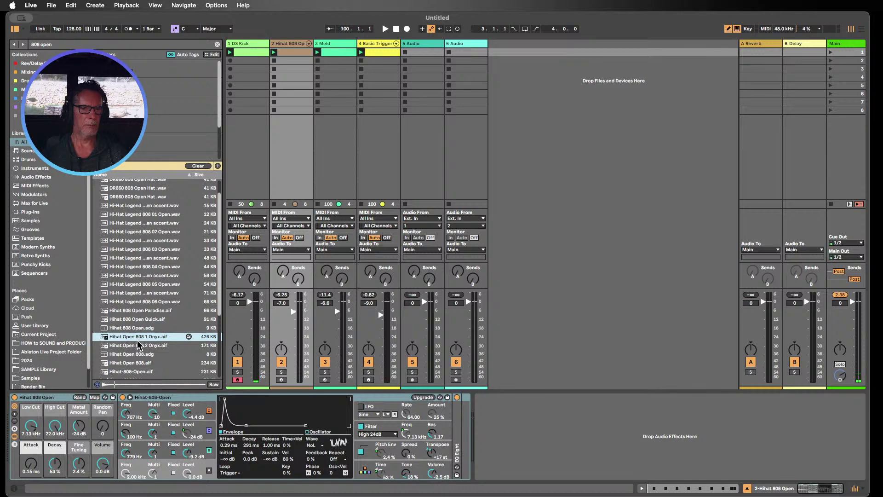
key("Down")
key("Down")
key("Down")
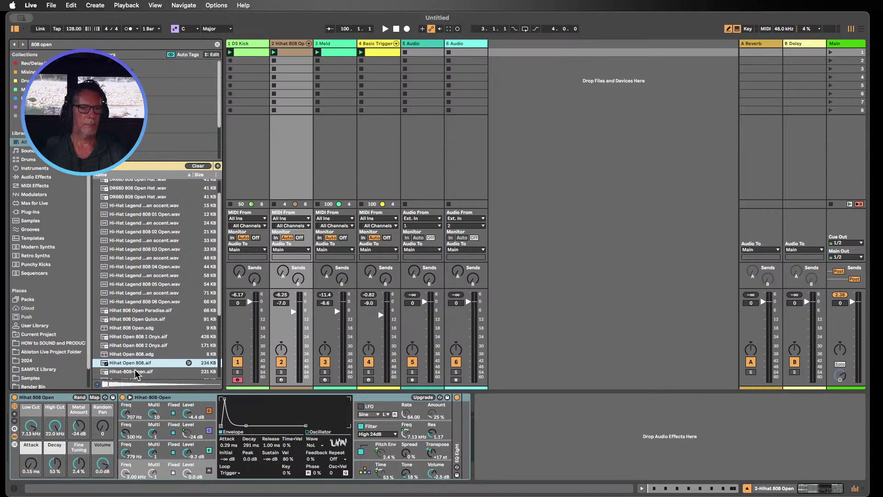
scroll(148, 366, "down", 3)
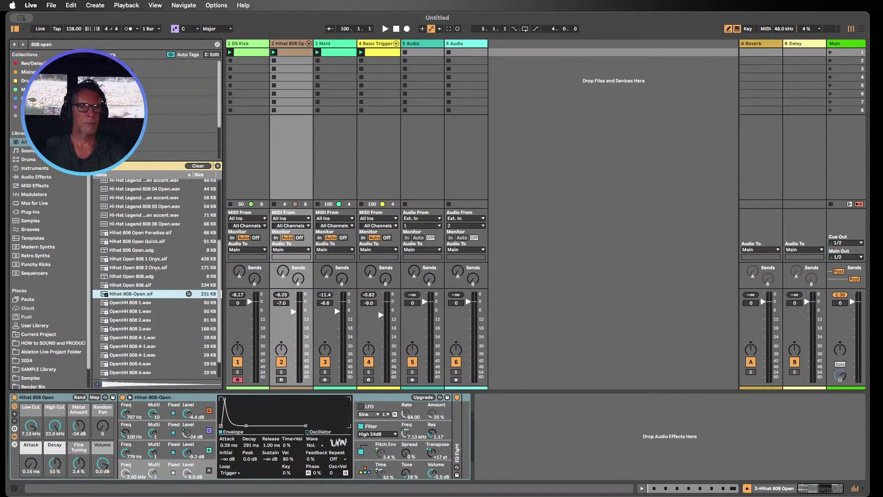
- Search the browser for 909 open hats, replacing the 808 search with "909 open hih"
left_click(40, 45)
left_click_drag(39, 45, 30, 46)
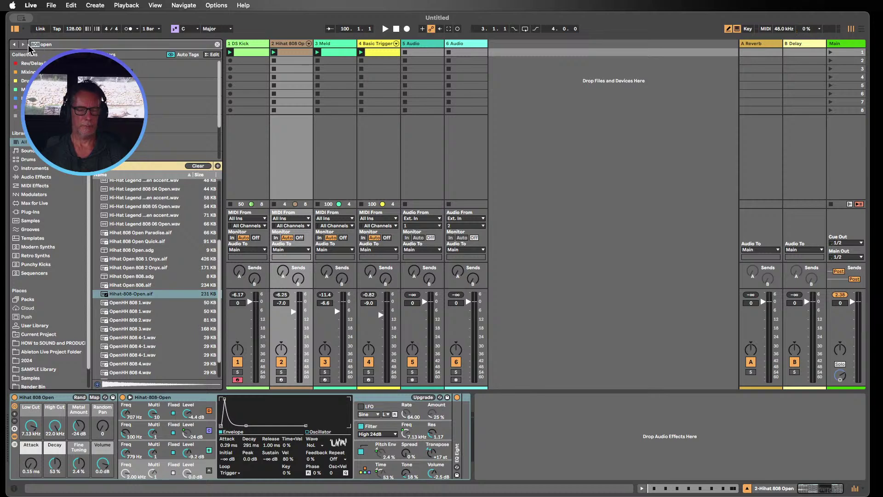
type("909")
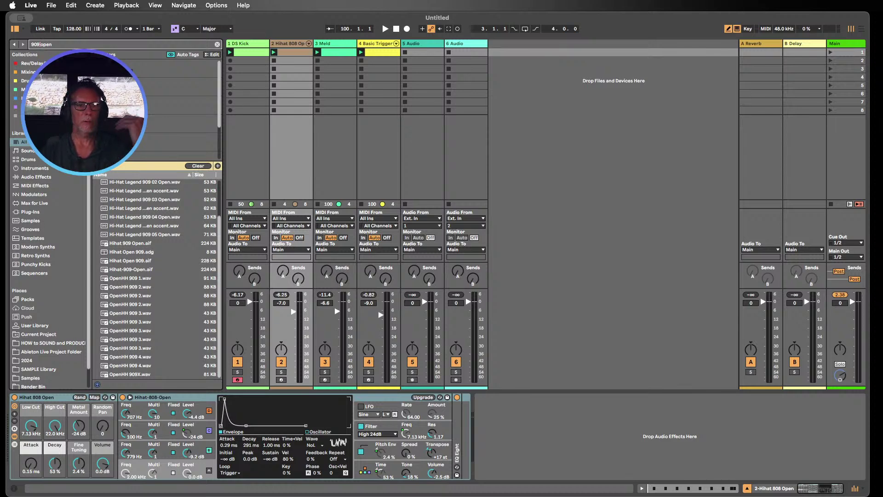
left_click(198, 166)
left_click(56, 45)
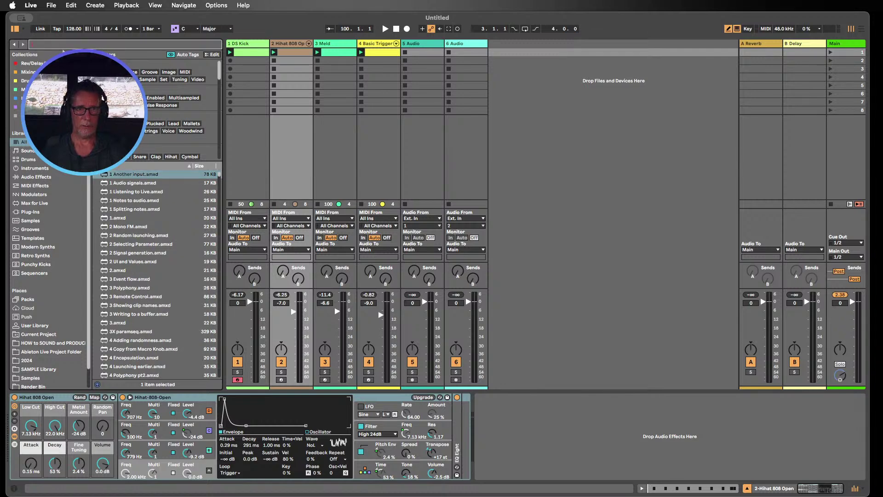
type("909 ")
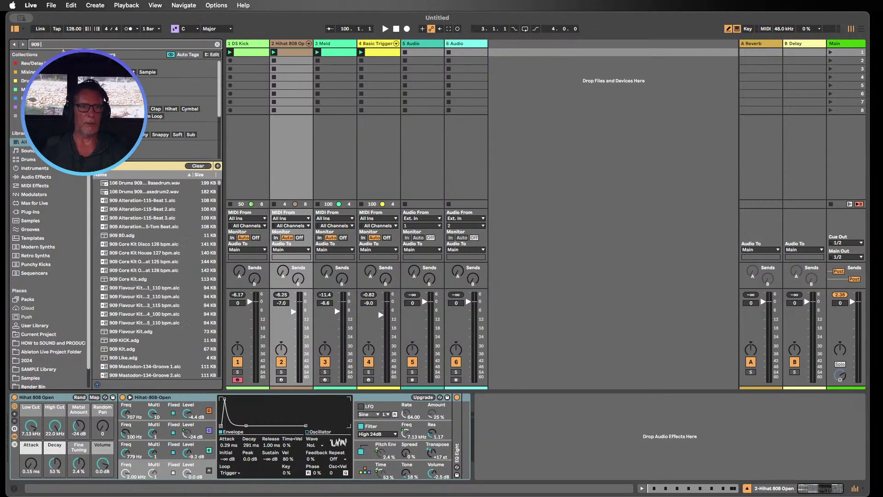
type("open hih")
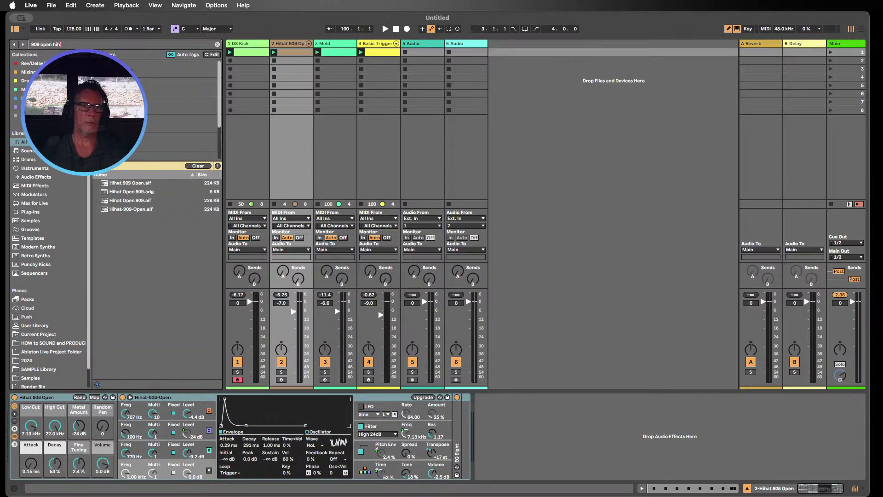
- Audition the 909 open hi-hats found, from Hihat 909 Open.aif through Hihat-909-Open.aif
left_click(129, 184)
left_click(131, 193)
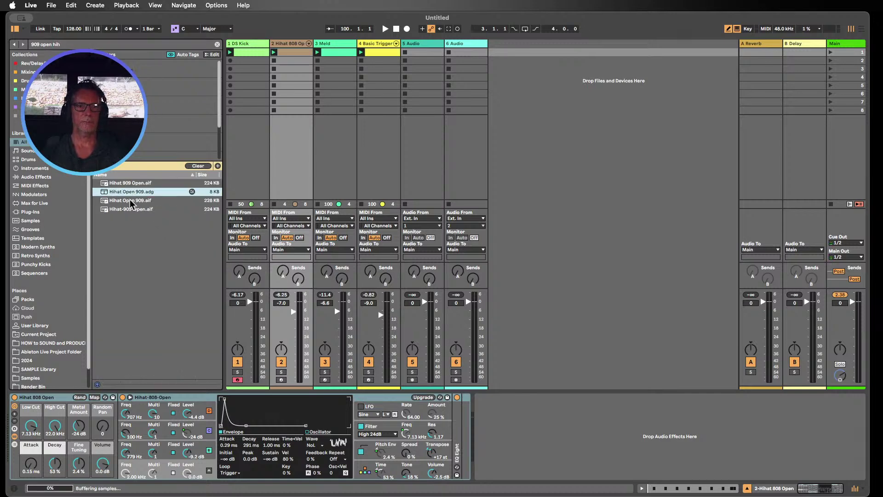
left_click(132, 201)
left_click(130, 210)
left_click(128, 184)
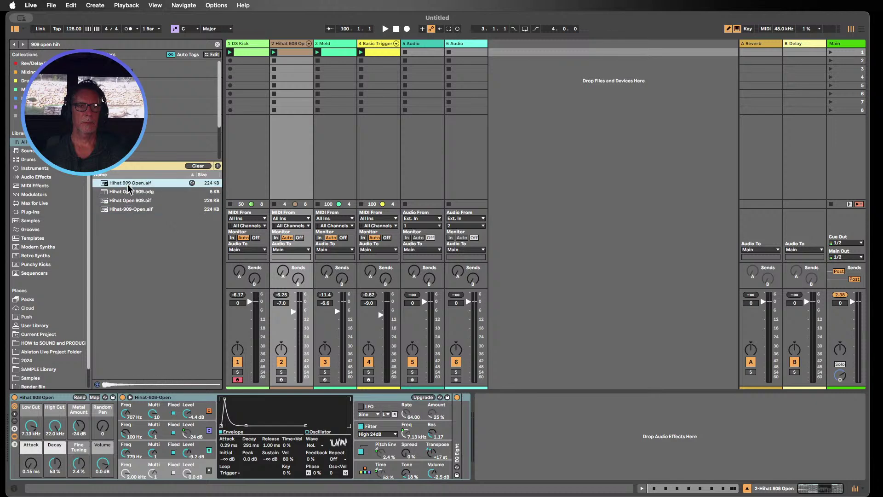
- Clear the current browser search and search for "909 open" instead
left_click(201, 167)
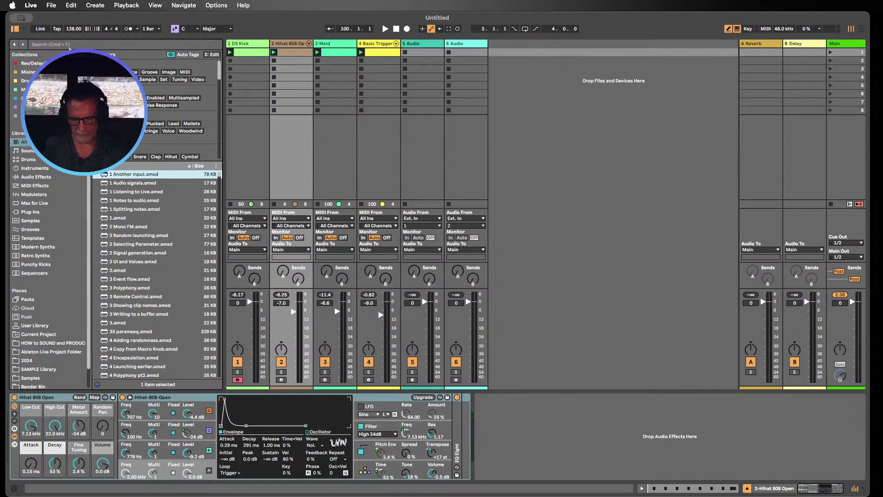
left_click(70, 48)
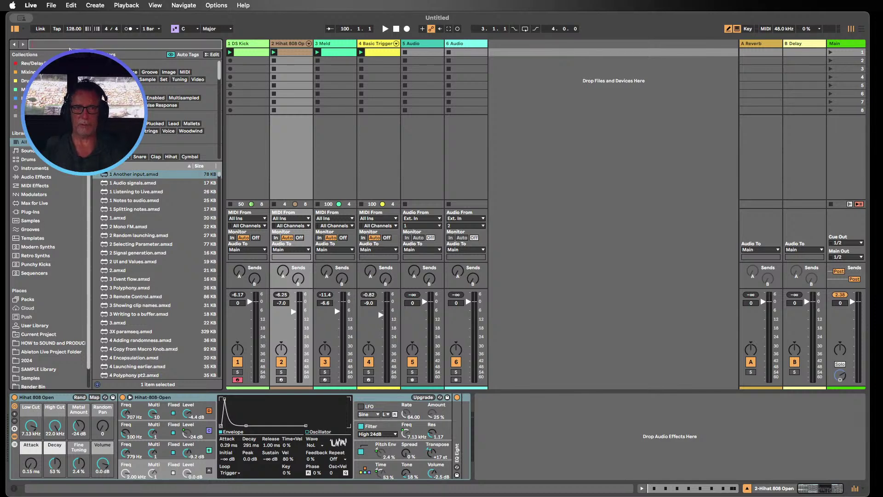
type("909")
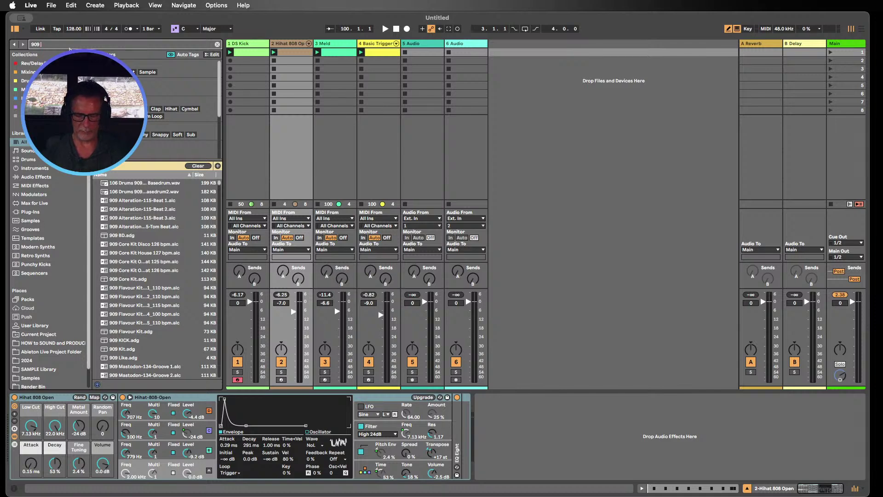
type("open")
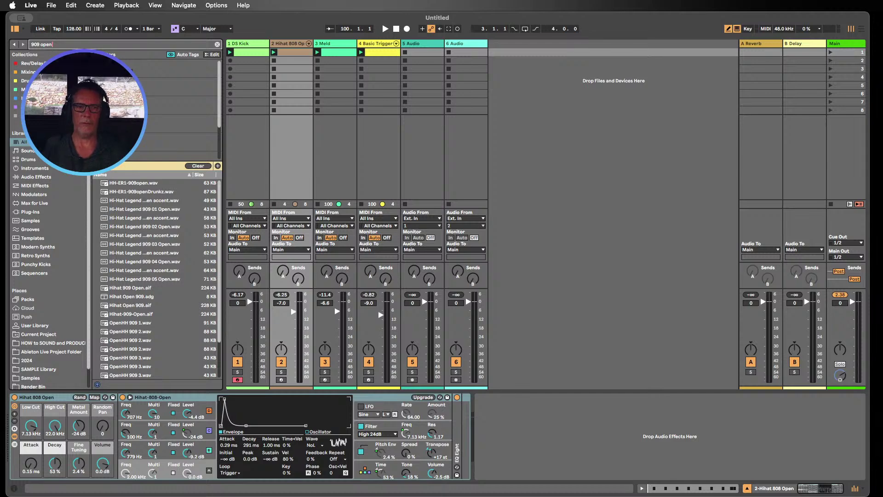
- Audition the 909 open hats, including Hihat 909 Open.aif, Hihat Open 909.adg, OpenHH 909 1.wav and HH-ER1-909open.wav
left_click(126, 289)
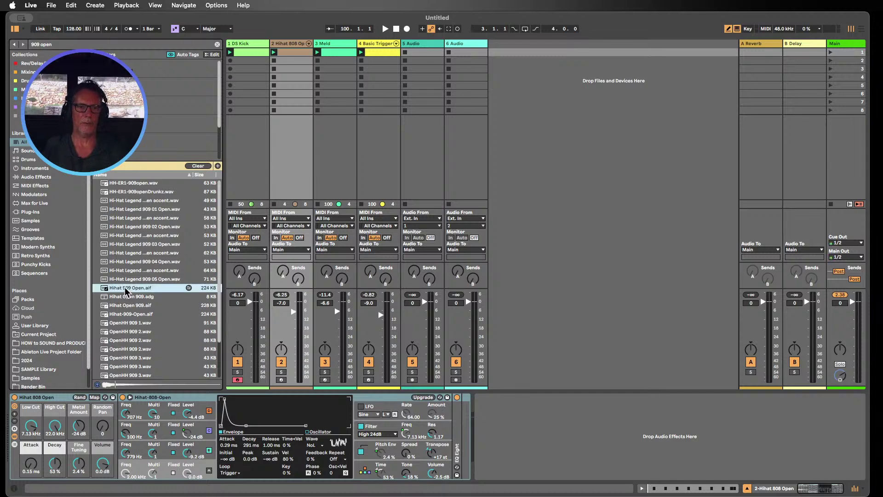
left_click(134, 297)
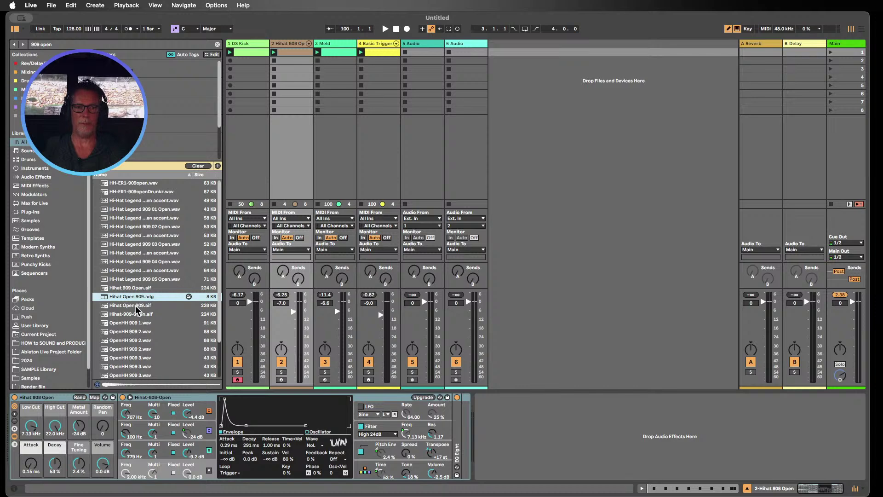
left_click(136, 306)
left_click(134, 316)
scroll(143, 285, "down", 3)
left_click(137, 280)
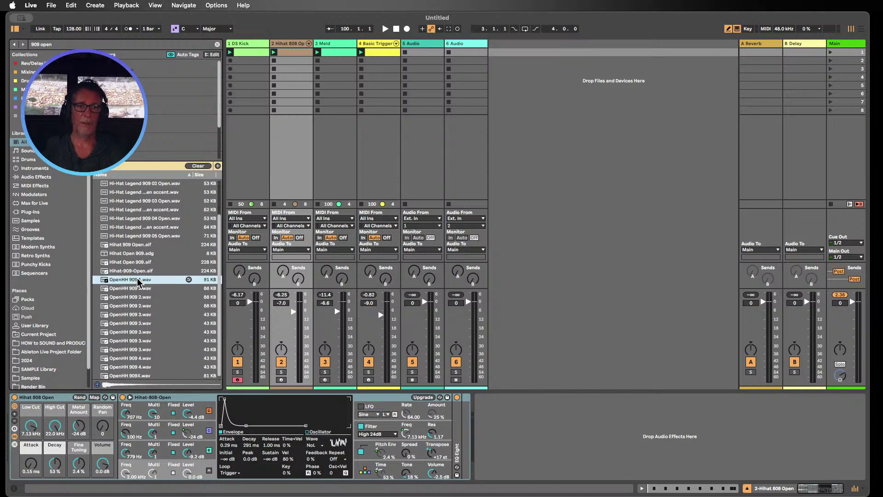
scroll(138, 293, "down", 1)
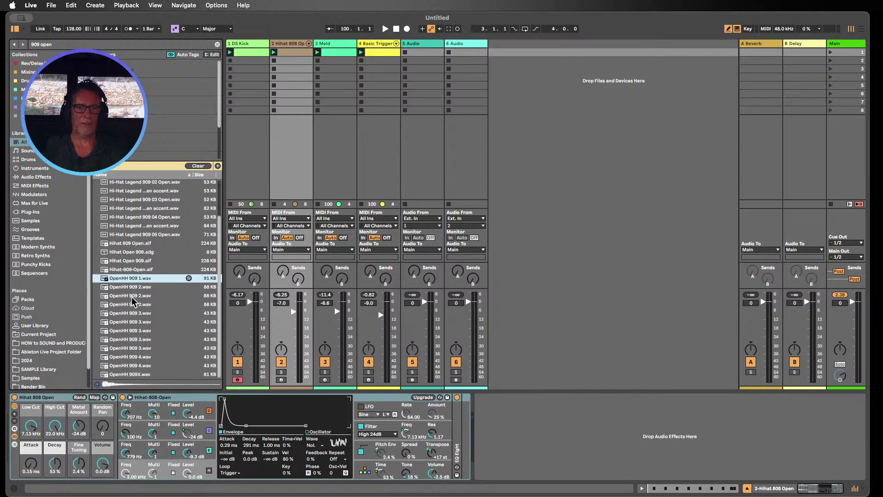
scroll(134, 301, "up", 3)
left_click(132, 191)
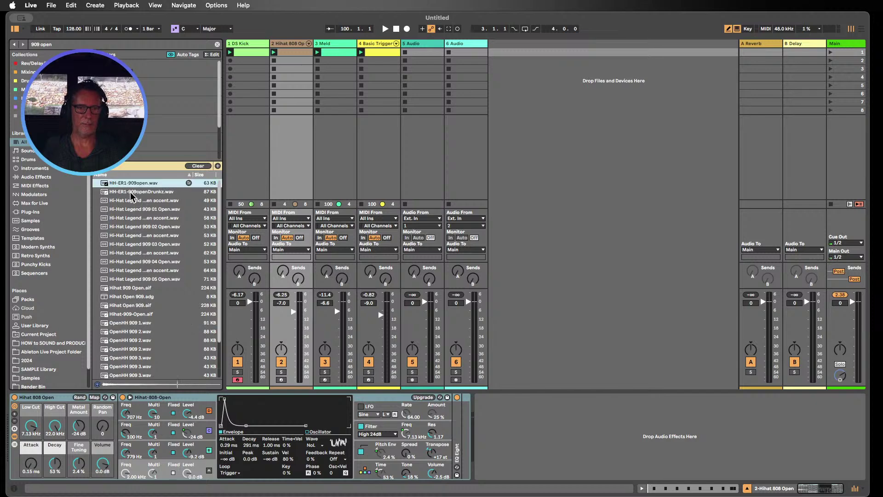
left_click(130, 184)
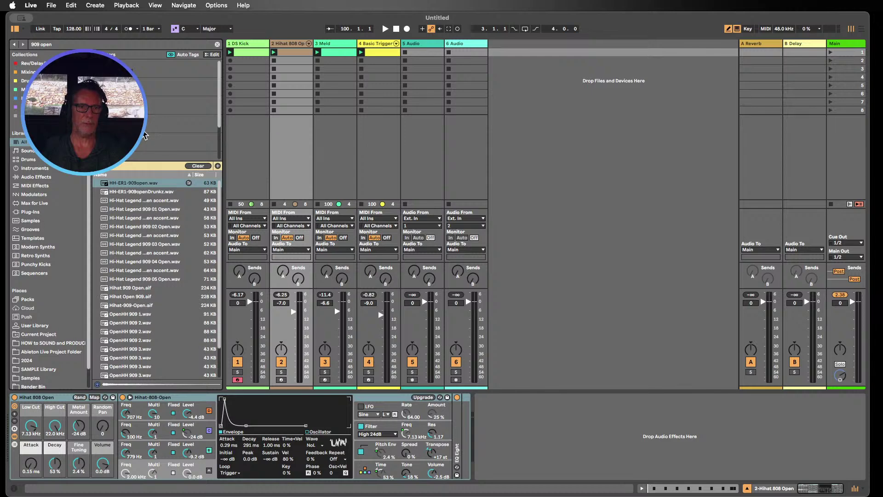
- Replace the 808 open hi-hat instrument on track 2 with HH-ER1-909open.wav and launch the first scene
left_click(124, 184)
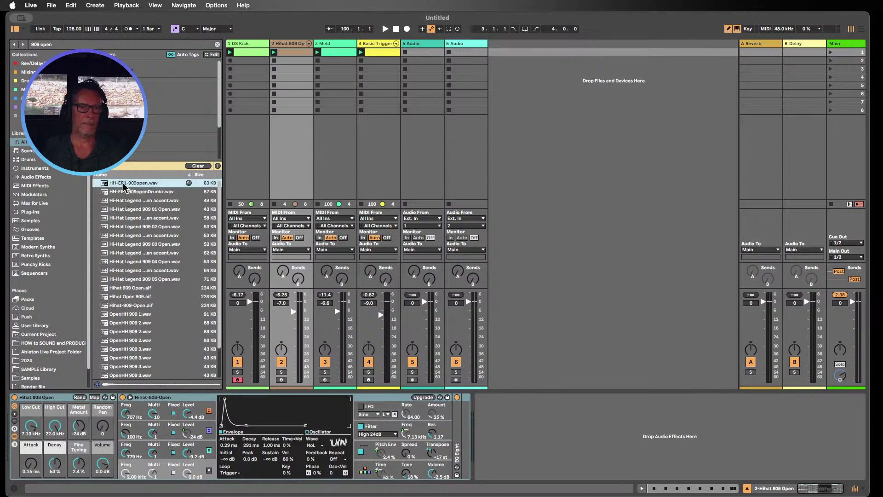
left_click_drag(123, 185, 505, 417)
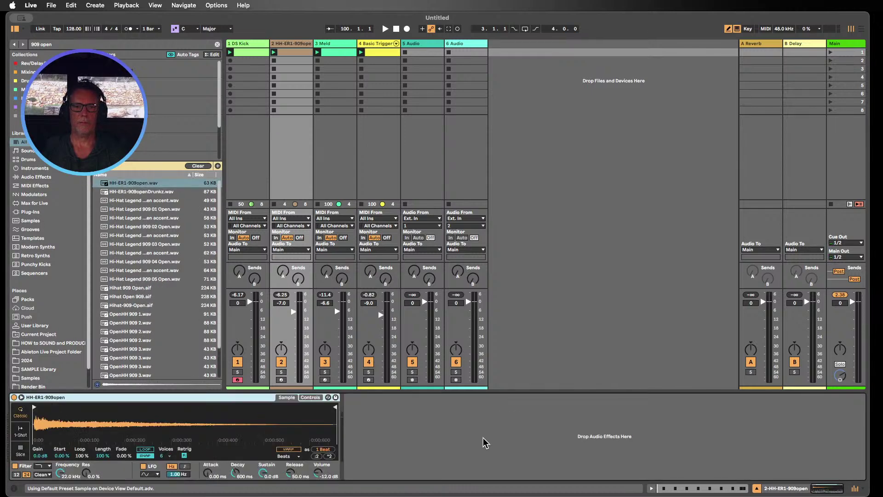
left_click(833, 53)
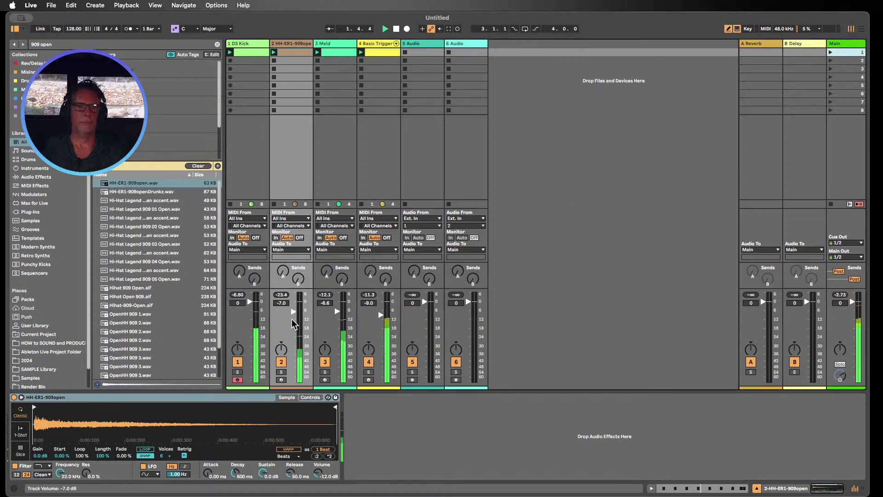
- Set the HH-ER1-909open track's volume to -1.4 dB and show the sample instrument's detailed controls
left_click_drag(293, 324, 293, 317)
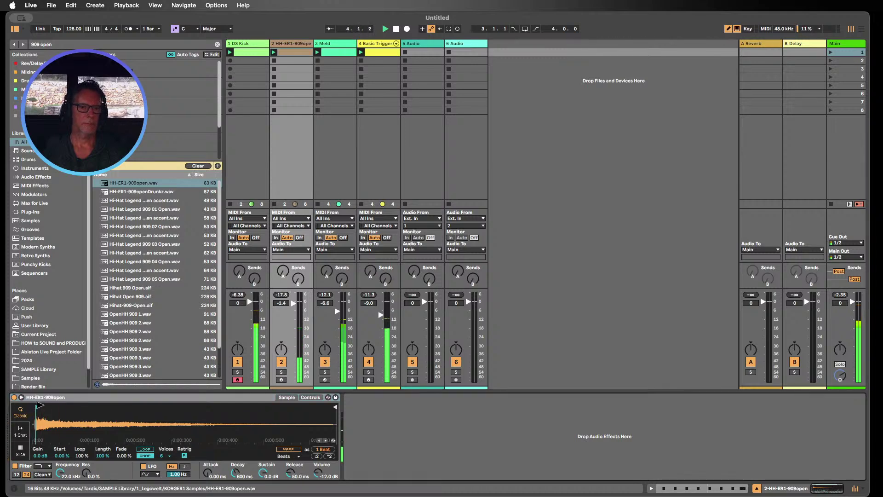
left_click(310, 398)
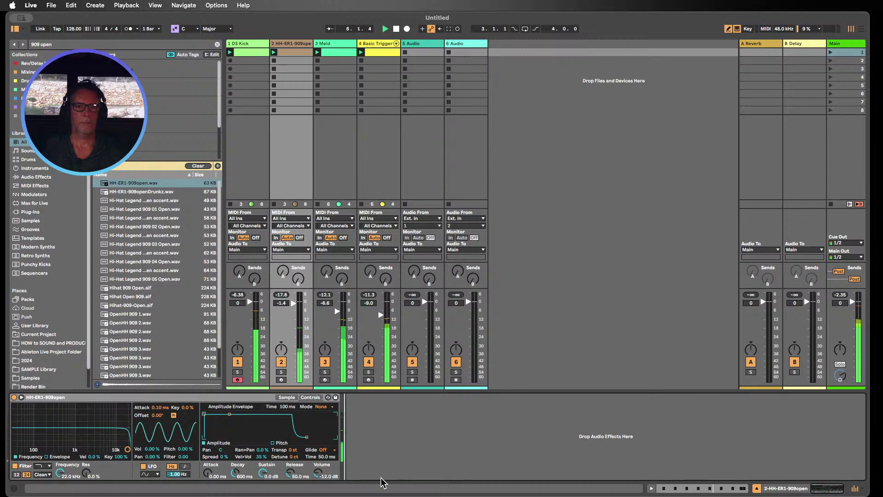
- Lower the open hi-hat track's volume to -3.2 dB
left_click_drag(295, 304, 293, 310)
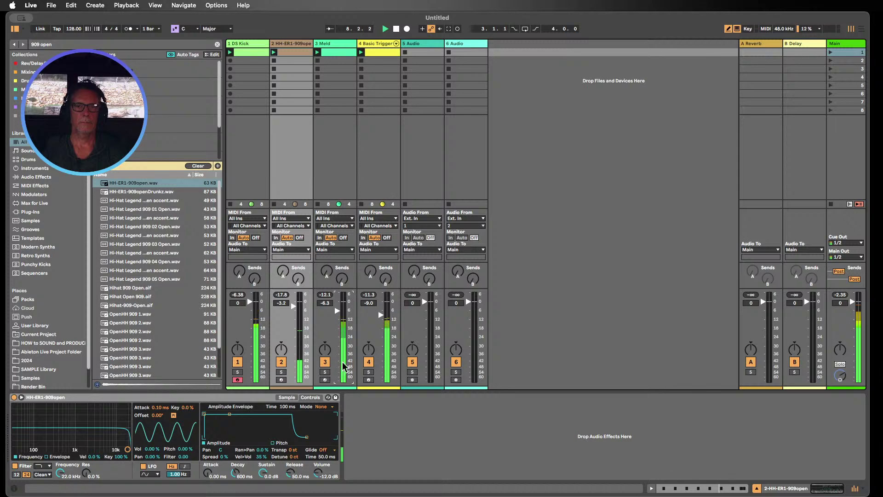
- Open the Basic Trigger Bass clip's notes and duplicate its loop twice so the pattern spans four bars
left_click(372, 42)
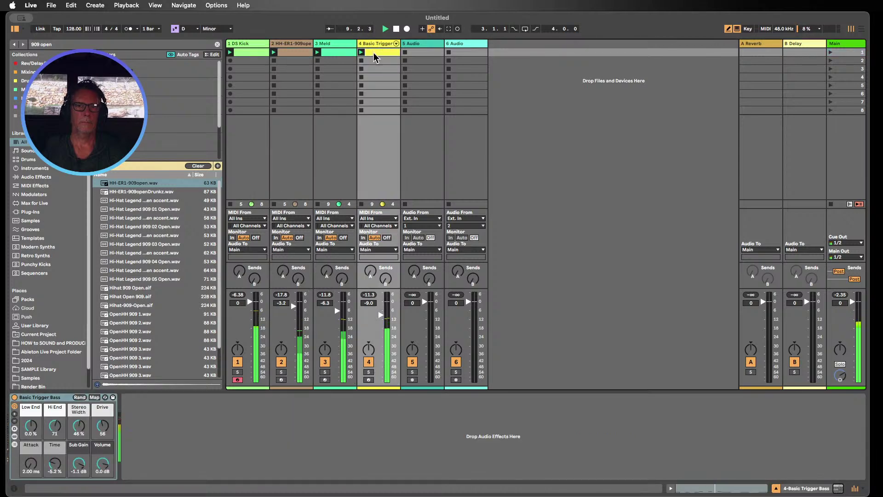
double_click(373, 53)
left_click(703, 299)
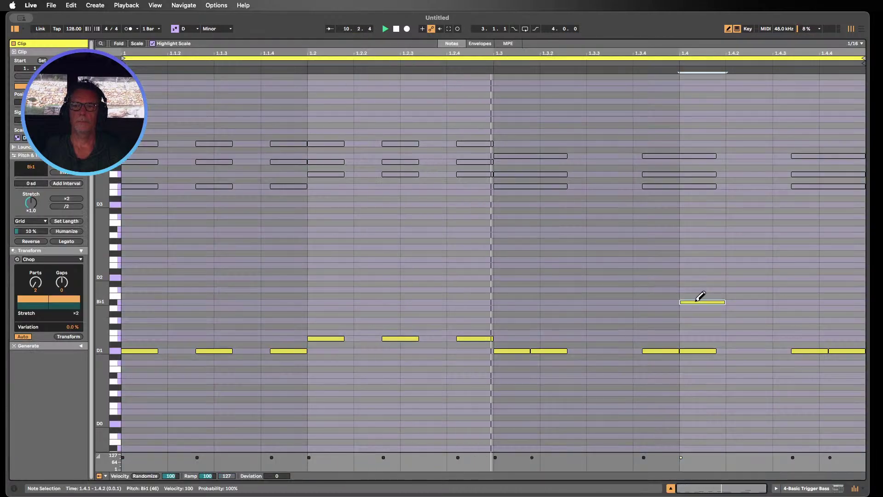
left_click(696, 299)
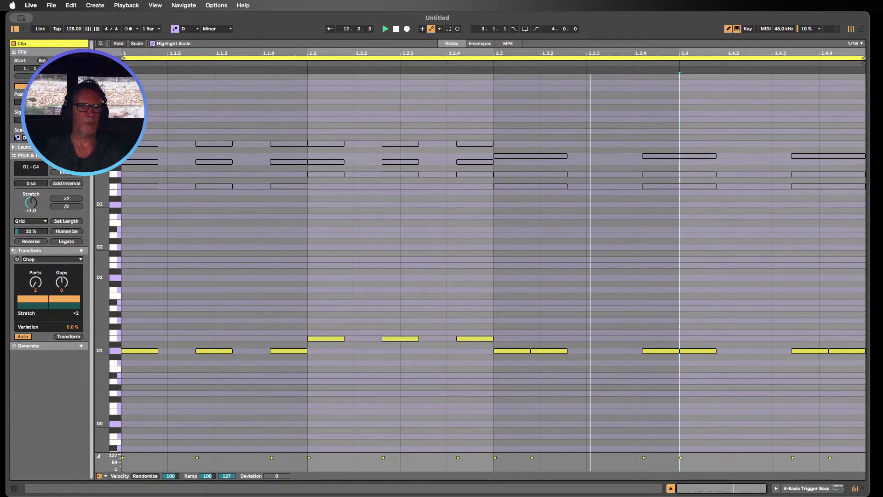
left_click(67, 76)
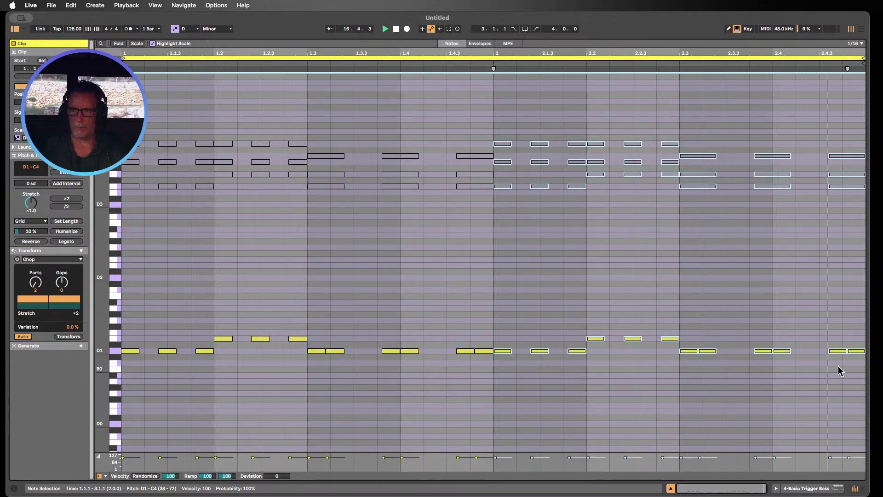
key("b")
left_click(837, 350)
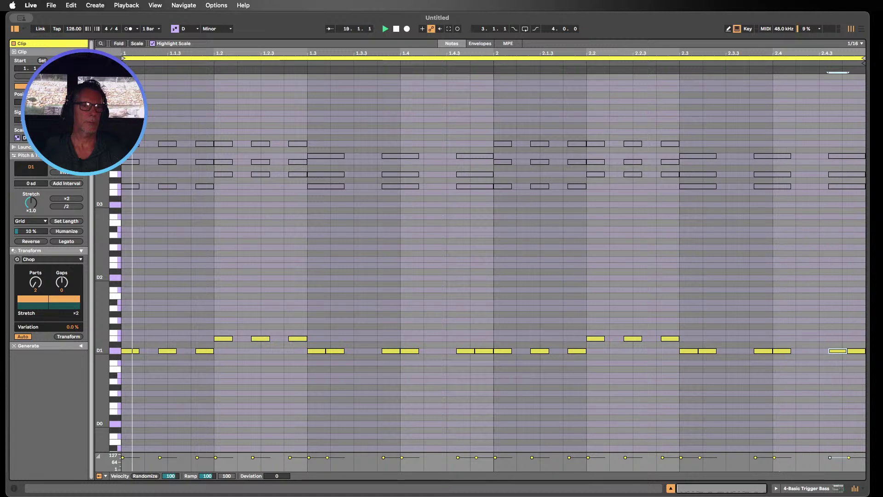
key("super+d")
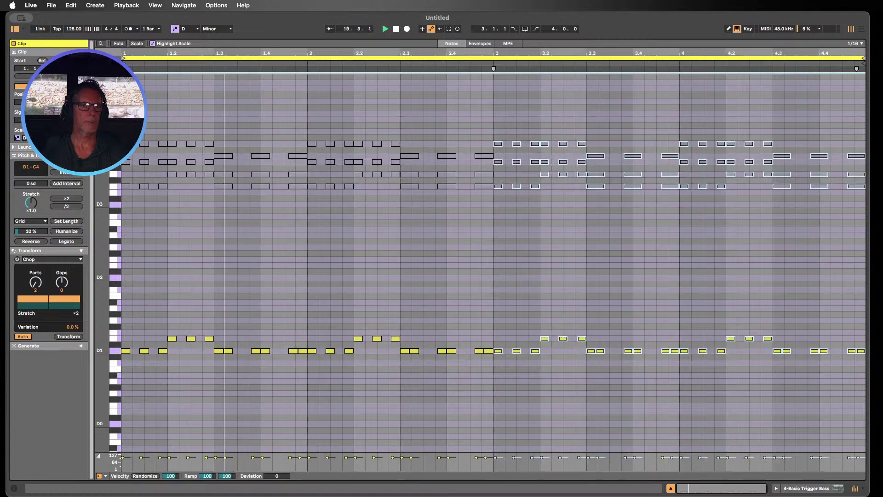
- In bar 4 of the bass pattern, raise the second note of beat 3 to F1 and the note just before beat 4 to A1
left_click(820, 369)
left_click(786, 351)
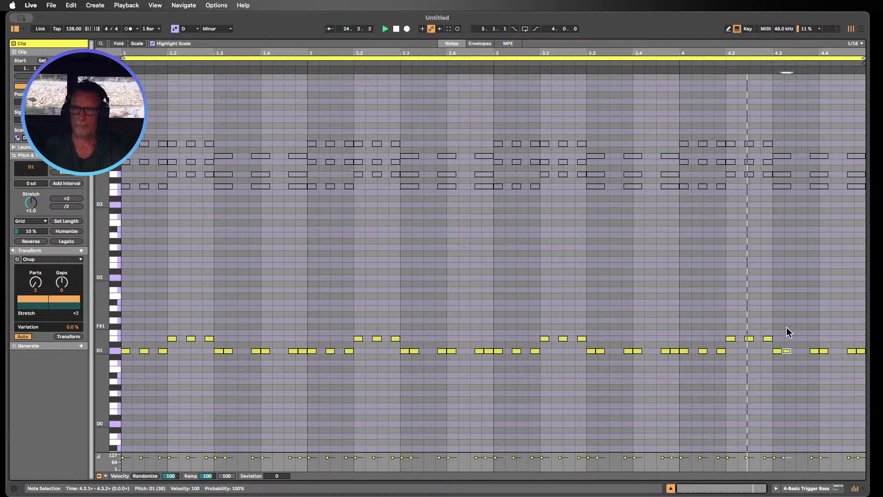
left_click_drag(786, 351, 812, 322)
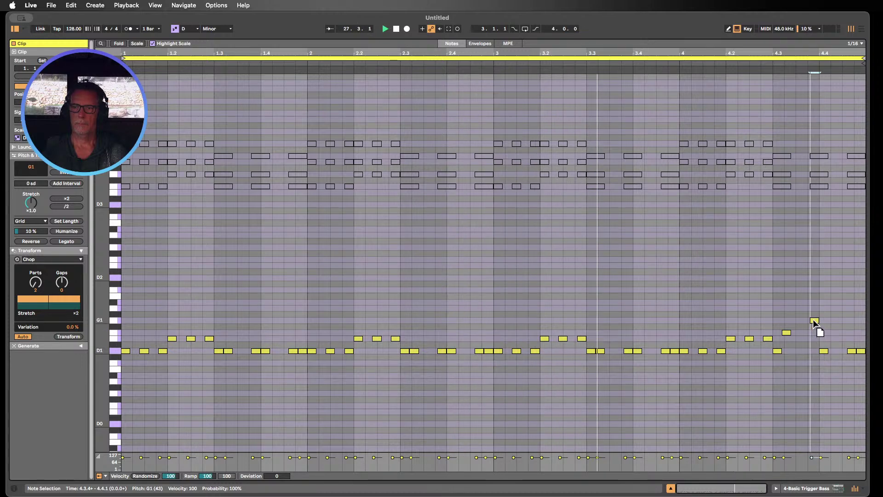
key("Up")
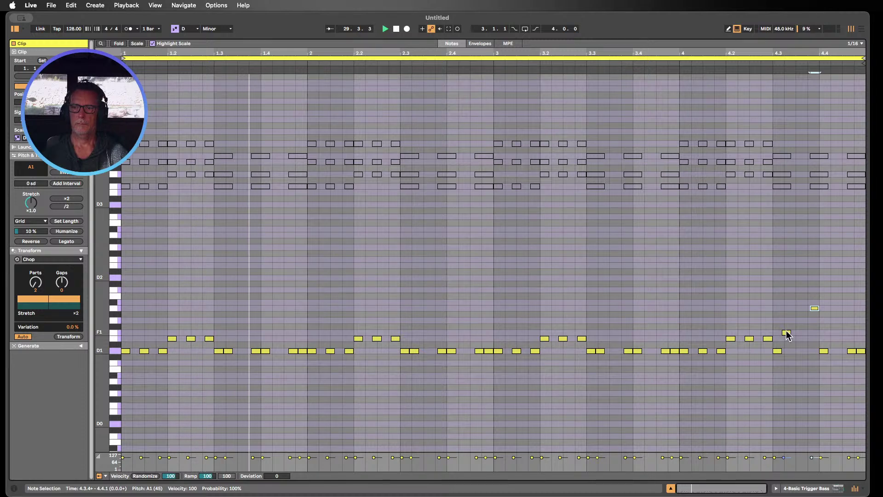
- Raise the bass note at the start of beat 4.4 to F1 and the second-to-last note of the bar to C2
left_click(824, 352)
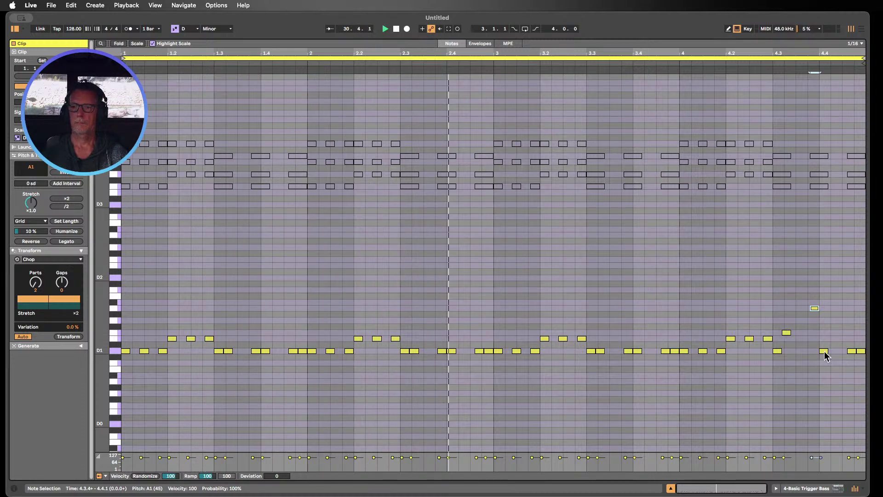
left_click_drag(824, 352, 823, 339)
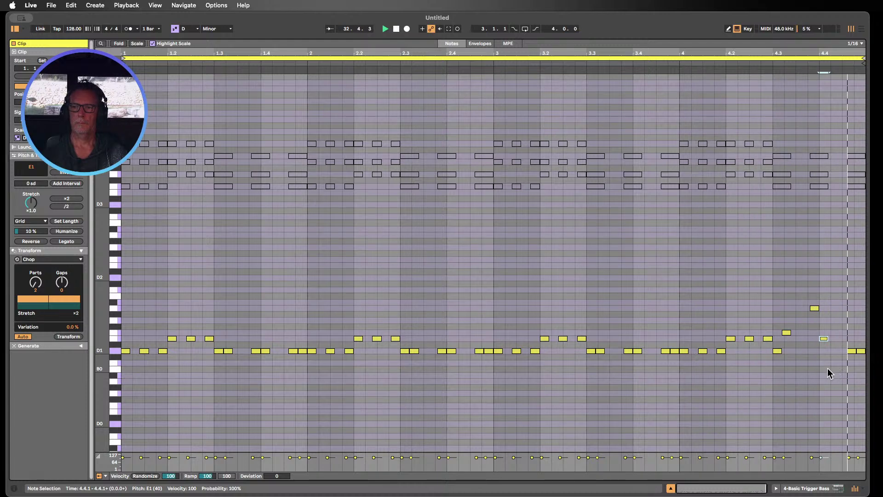
left_click_drag(824, 339, 848, 342)
left_click(852, 351)
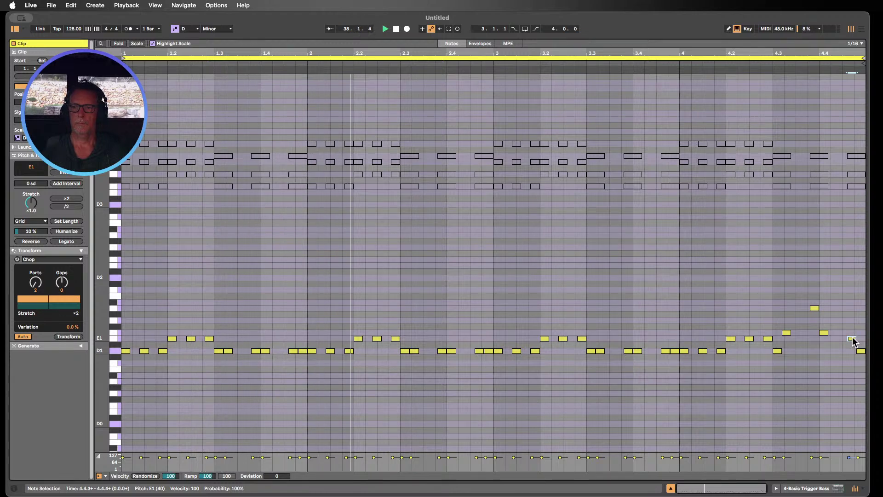
left_click_drag(855, 341, 849, 291)
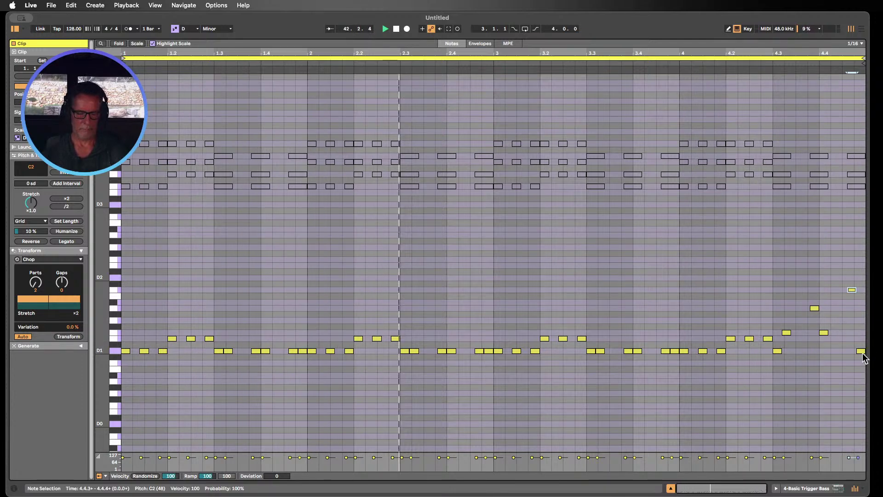
- Try all notes of the bass clip one octave higher and return them to their original octave
key("super+a")
key("shift+Up")
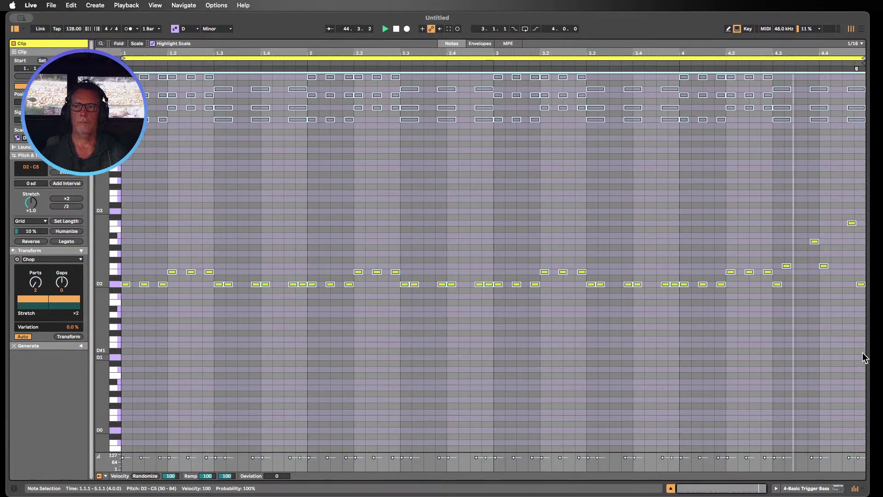
key("shift+Down")
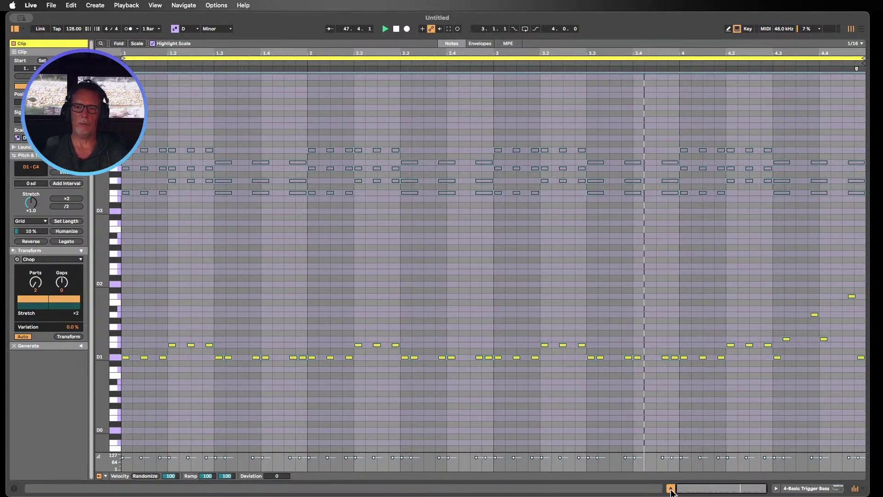
- Open the Meld clip and transpose all of its chord notes down one octave
key("Tab")
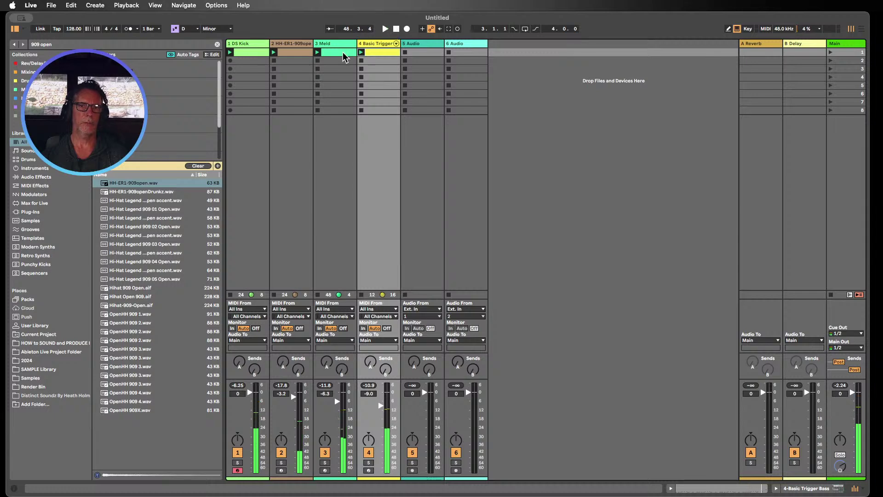
double_click(343, 53)
left_click_drag(846, 234, 146, 127)
key("shift+Down")
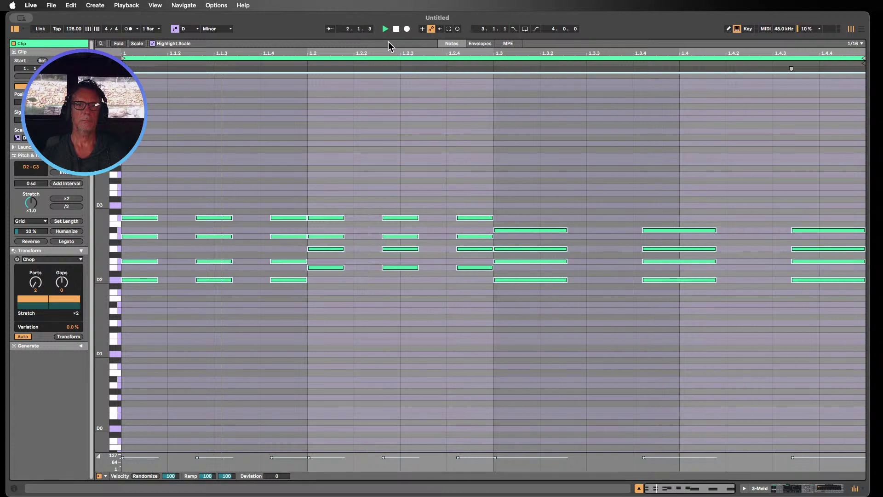
- Display the Meld and Basic Trigger Bass clips together in the note editor to compare their pitch ranges
left_click_drag(387, 40, 381, 65)
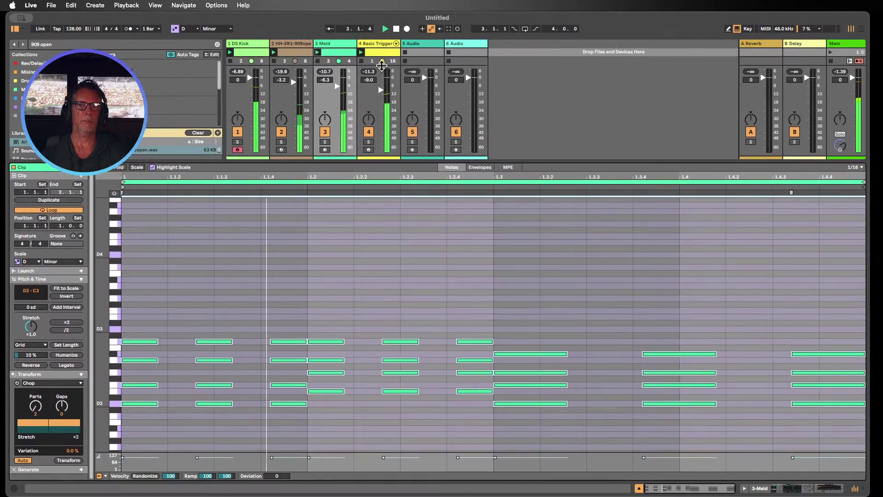
left_click(376, 51, "shift")
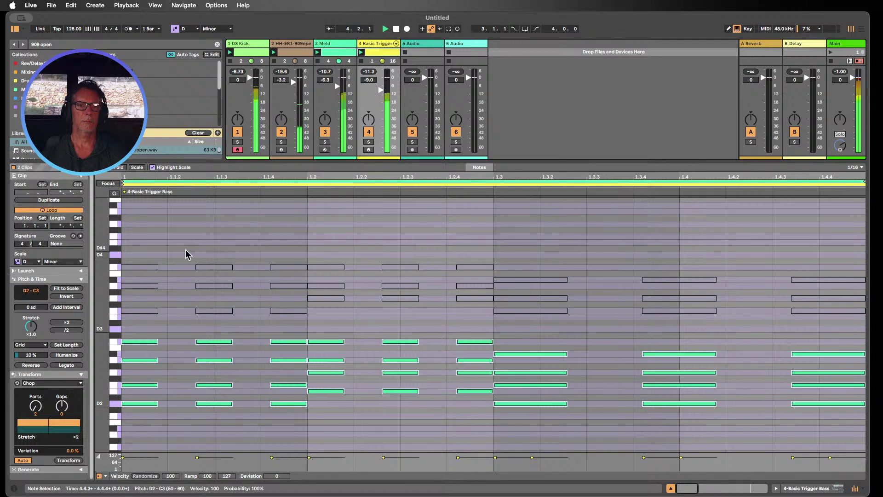
mouse_move(102, 293)
left_mouse_down()
mouse_move(83, 293)
mouse_move(93, 293)
left_mouse_up()
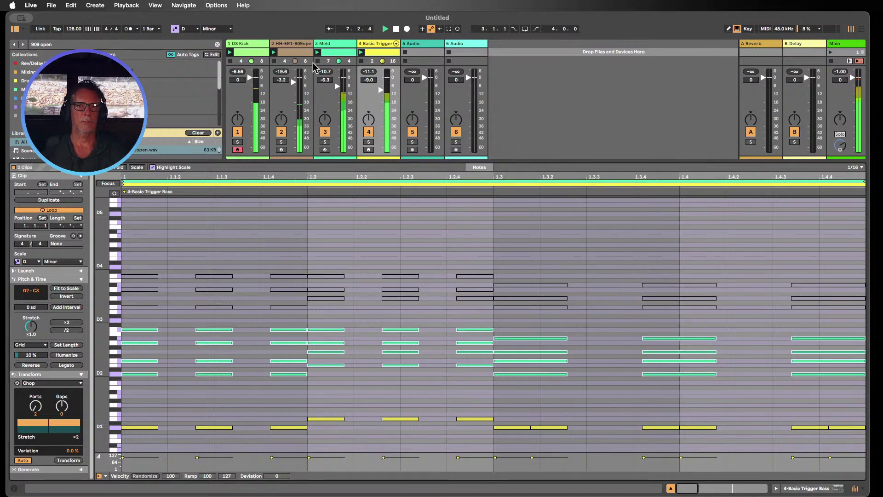
- Show only the Meld clip and transpose all of its chord notes back up one octave
left_click(334, 54)
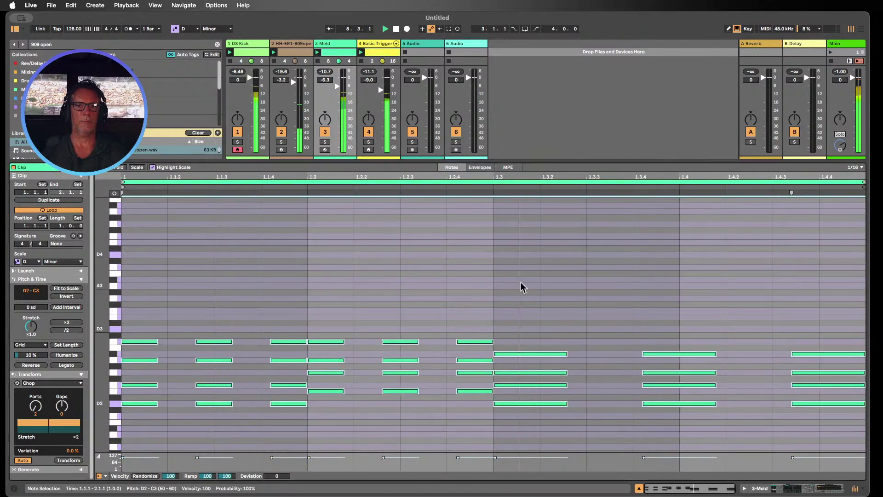
scroll(561, 278, "down", 3)
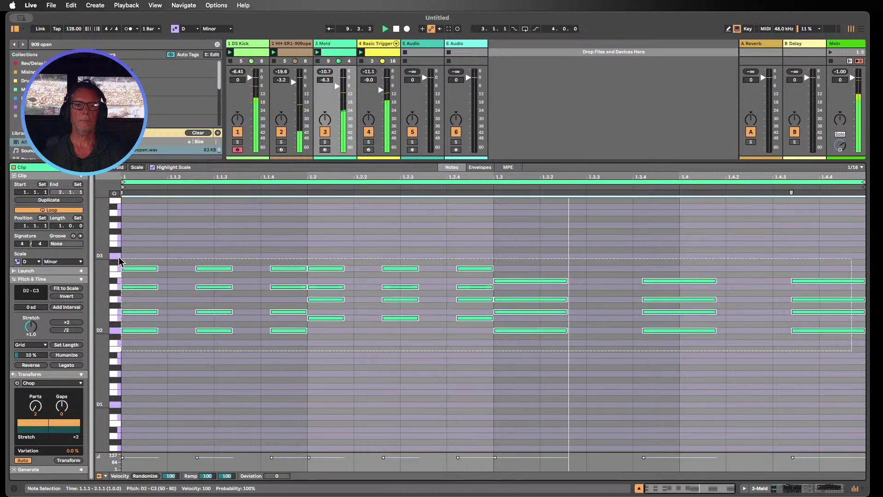
key("shift+Up")
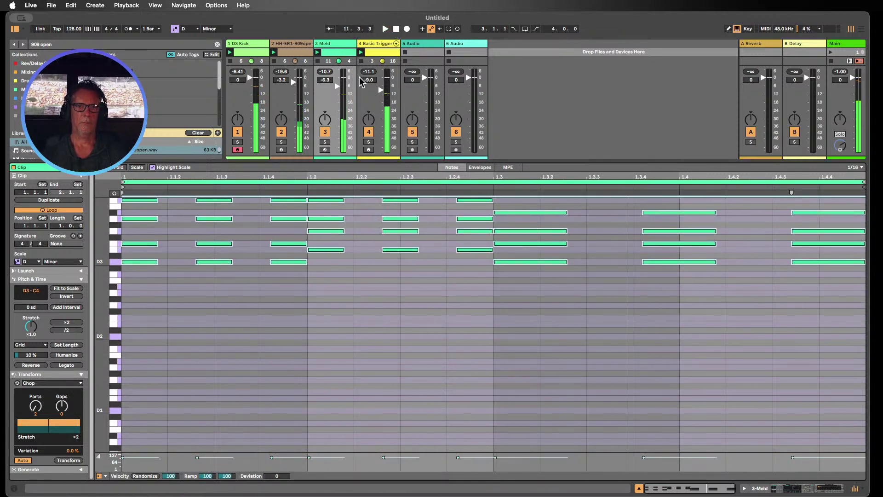
- Copy the D3 root notes of the Meld clip's first three chords one octave down to D2
left_click(143, 263)
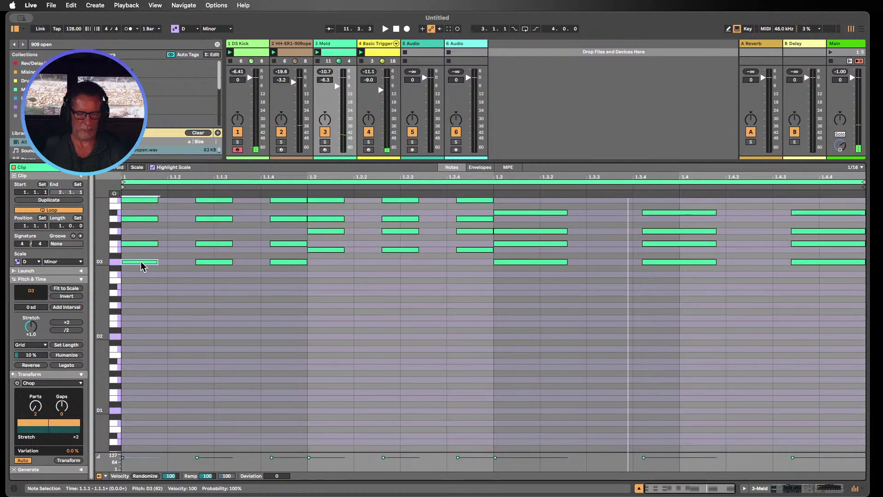
left_click_drag(140, 283, 140, 289)
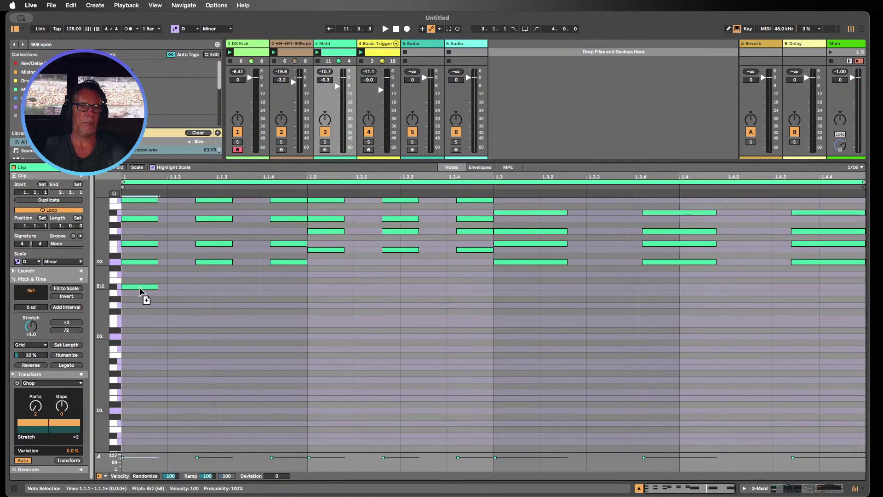
left_click(210, 263)
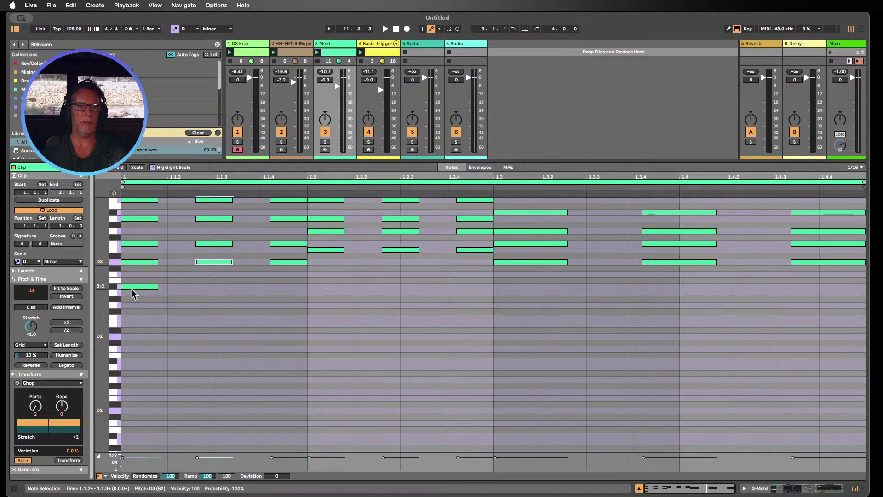
left_click_drag(133, 287, 130, 336)
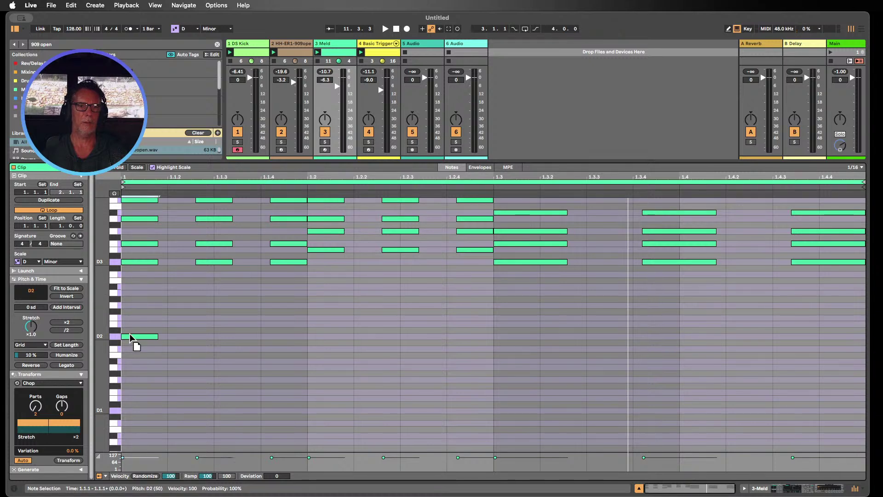
left_click(213, 263)
left_click_drag(212, 267, 206, 326)
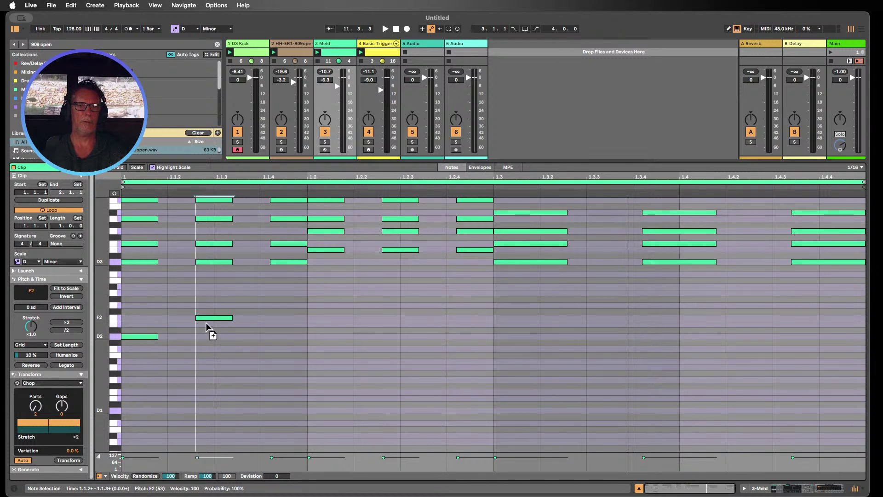
left_click_drag(285, 267, 282, 334)
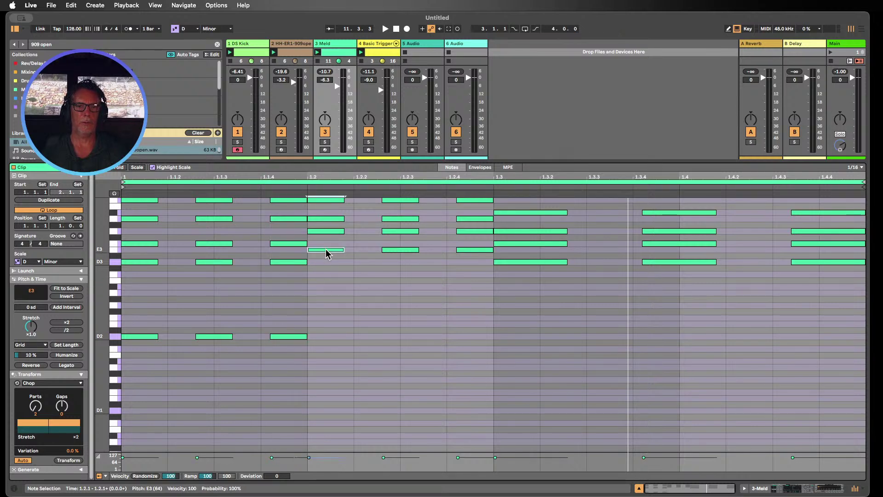
- Copy the E3 bottom notes of the three chords in beat 2 one octave down to E2
left_click_drag(326, 253, 327, 324)
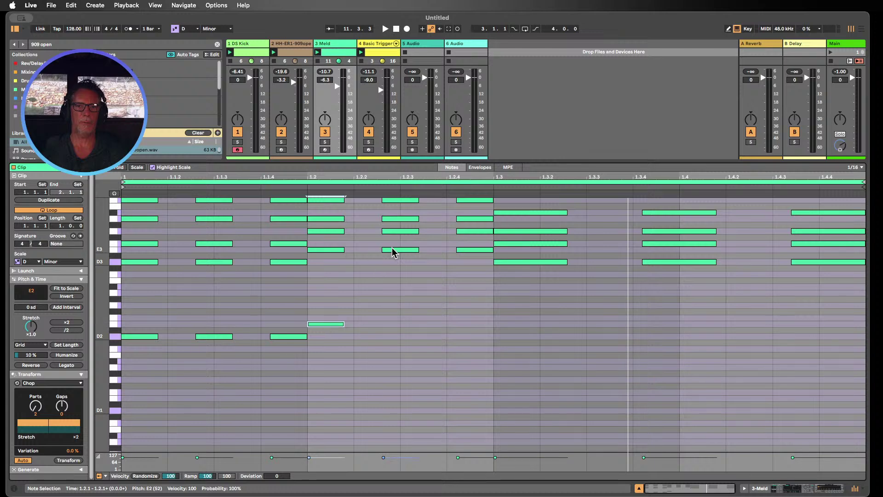
left_click_drag(393, 251, 389, 324)
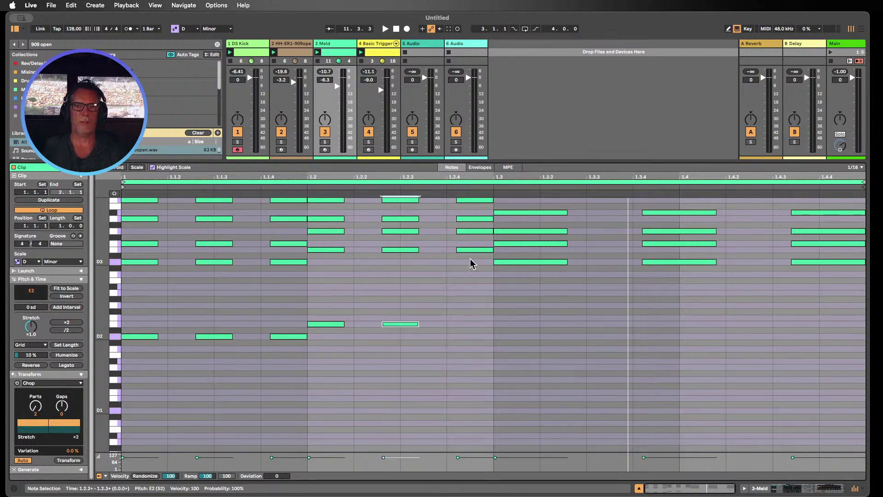
left_click_drag(470, 252, 468, 326)
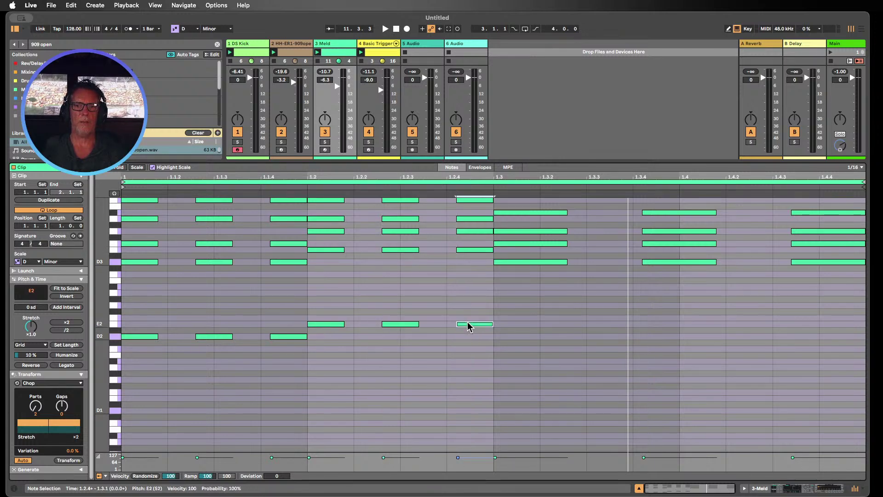
- Copy the D3 root notes of the three chords in beats 3 and 4 one octave down to D2
left_click(520, 262)
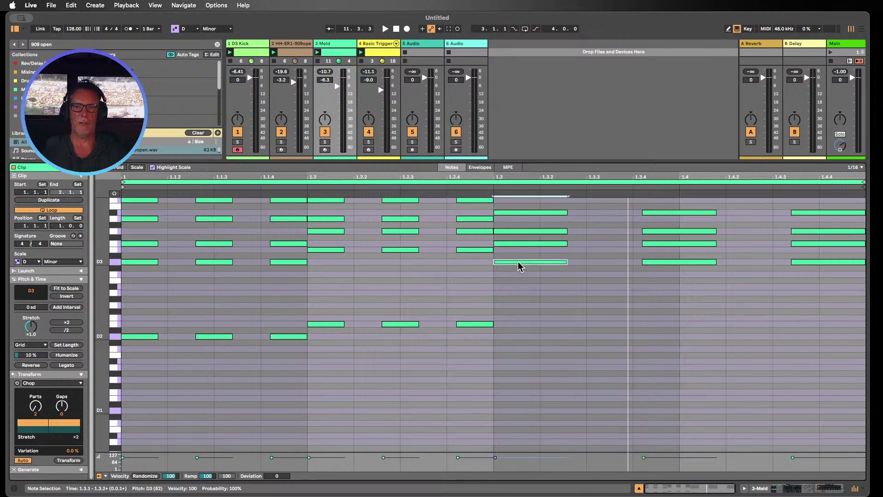
left_click_drag(519, 263, 520, 339)
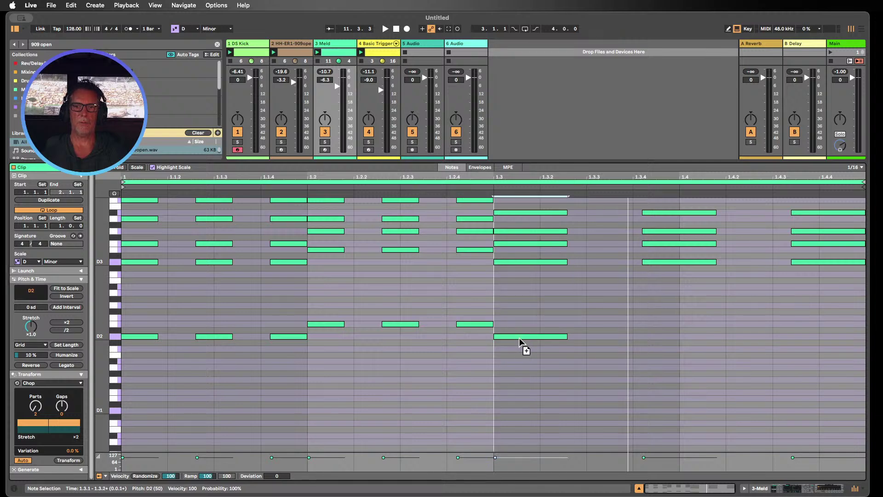
left_click(664, 263)
left_click_drag(663, 262, 658, 337)
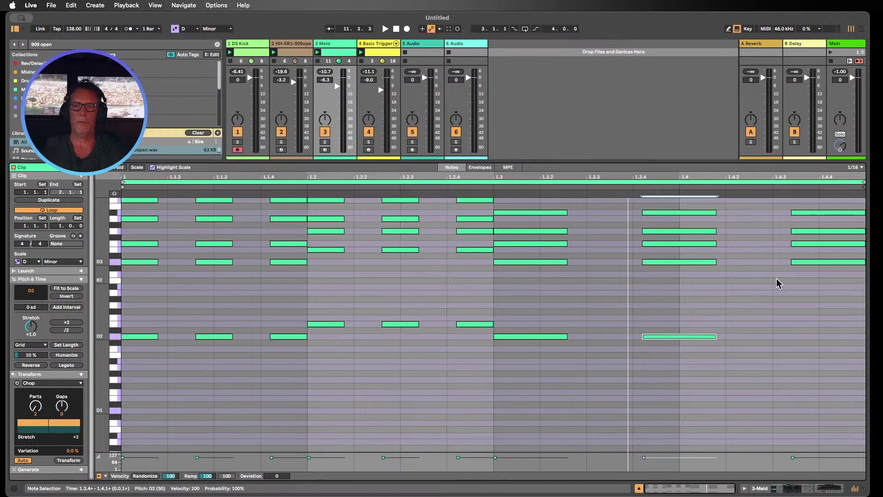
left_click(823, 263)
left_click_drag(822, 263, 818, 340)
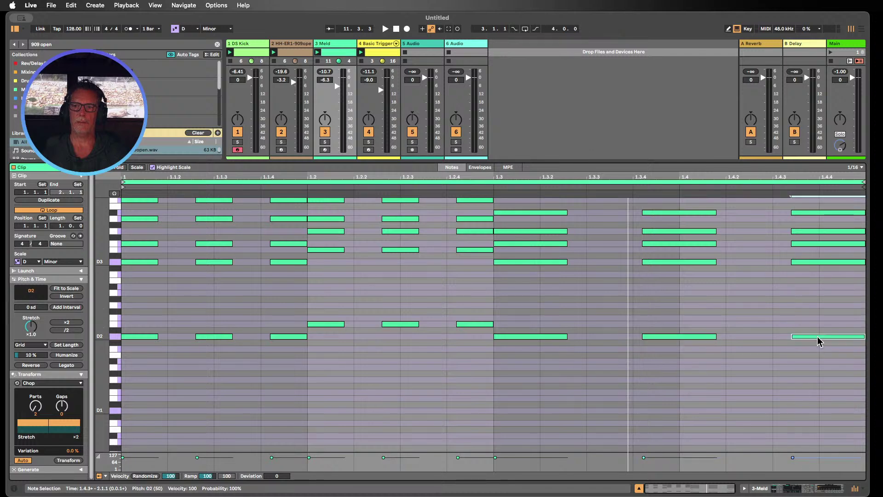
- Play the groove and toggle the Meld clip's D2 and E2 octave notes off and on to compare, leaving them deactivated
left_click(381, 29)
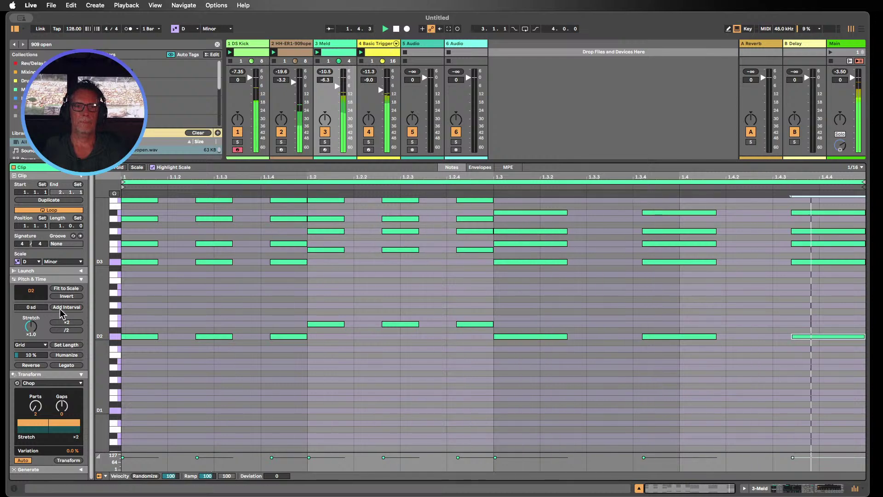
scroll(778, 294, "down", 3)
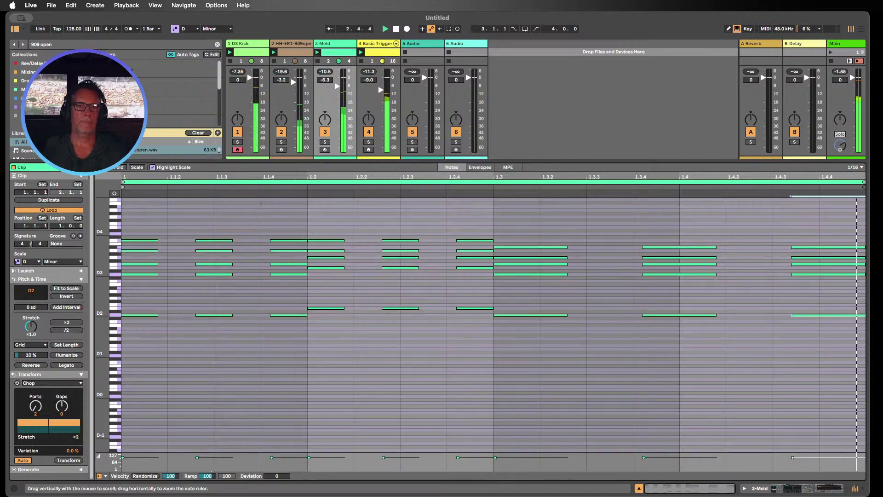
left_click_drag(838, 344, 126, 290)
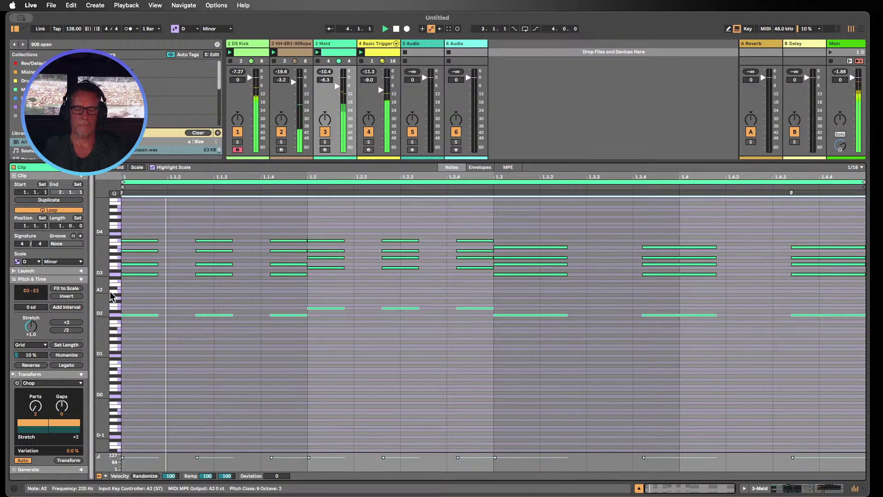
key("0")
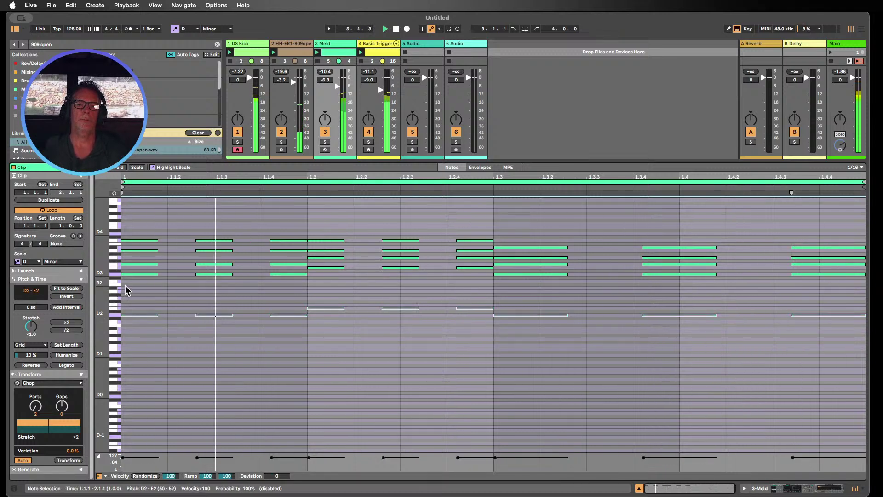
key("0")
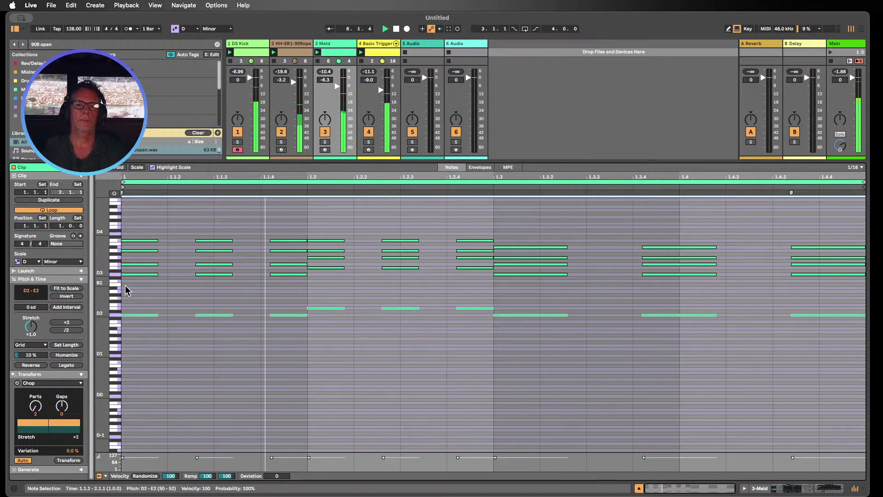
key("0")
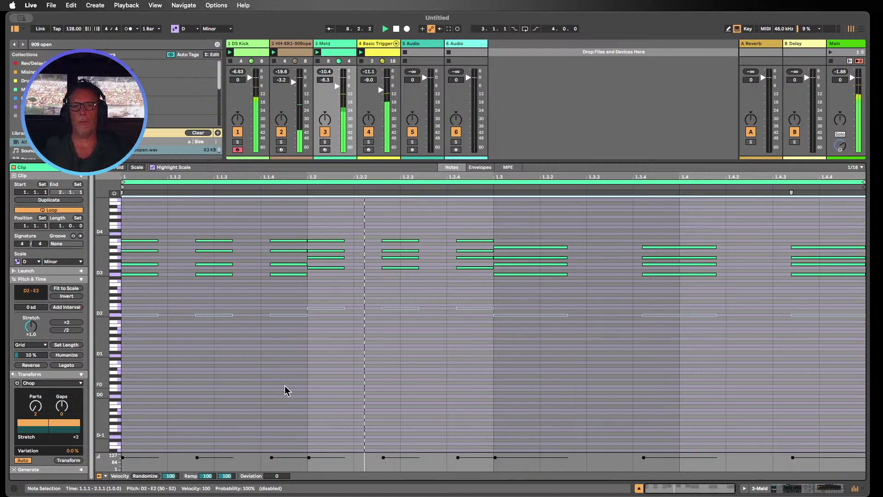
mouse_move(112, 345)
left_mouse_down()
mouse_move(99, 345)
mouse_move(115, 346)
left_mouse_up()
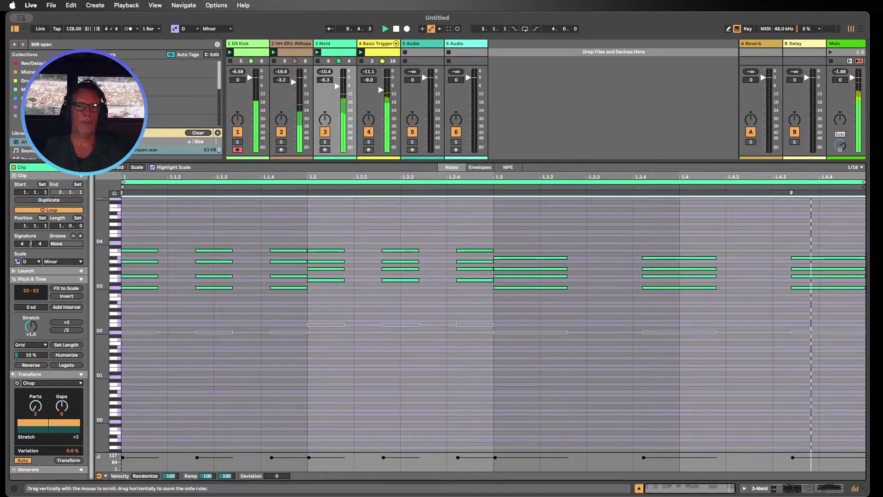
- Copy the Meld clip into the first slot of a new MIDI track beside it and open the copy in the note editor
left_click(639, 488)
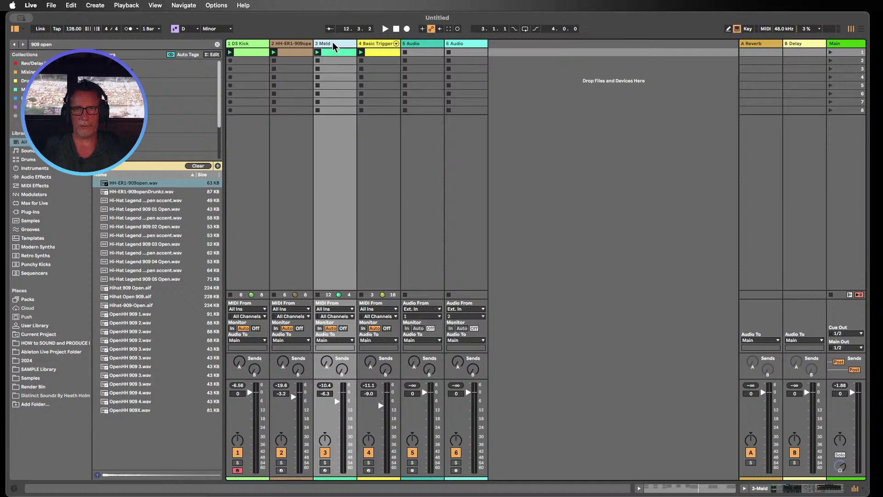
key("super+shift+t")
left_click(338, 52)
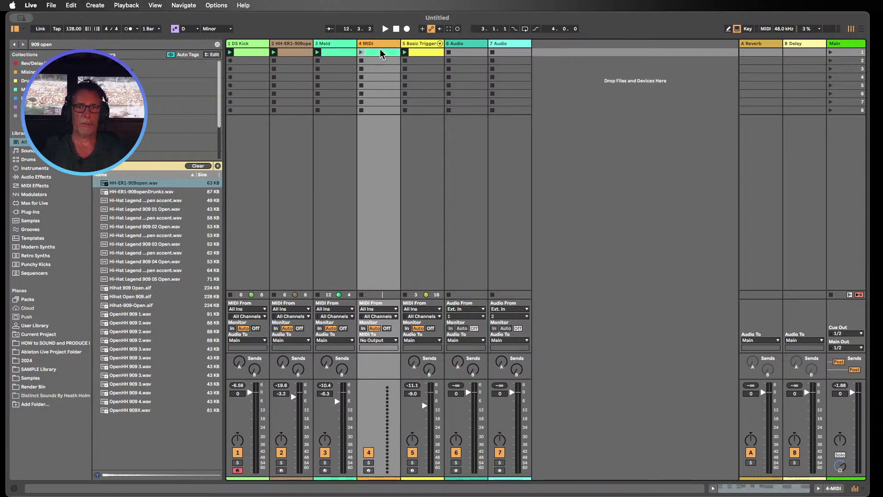
double_click(381, 54)
scroll(225, 226, "up", 5)
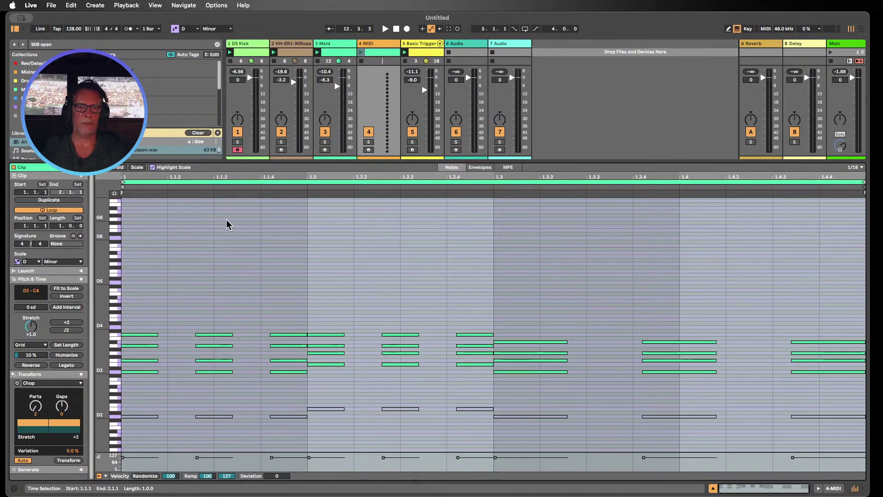
scroll(241, 294, "down", 3)
left_click(181, 326)
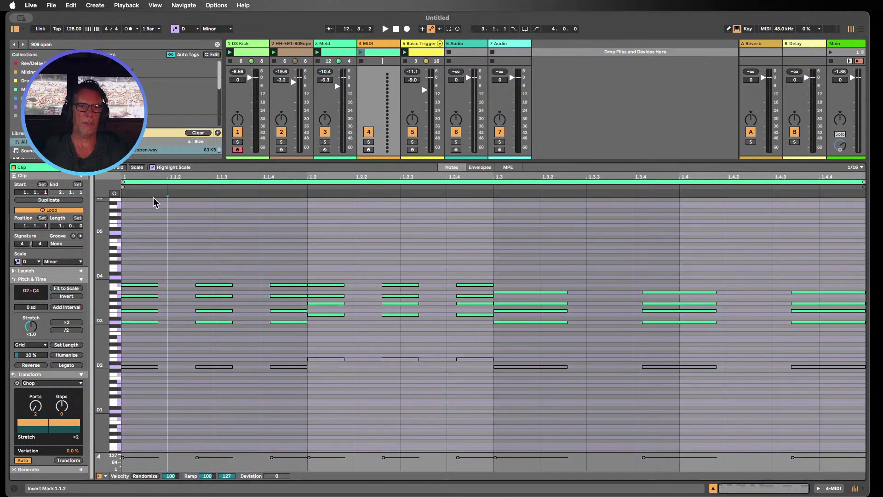
left_click_drag(155, 179, 156, 193)
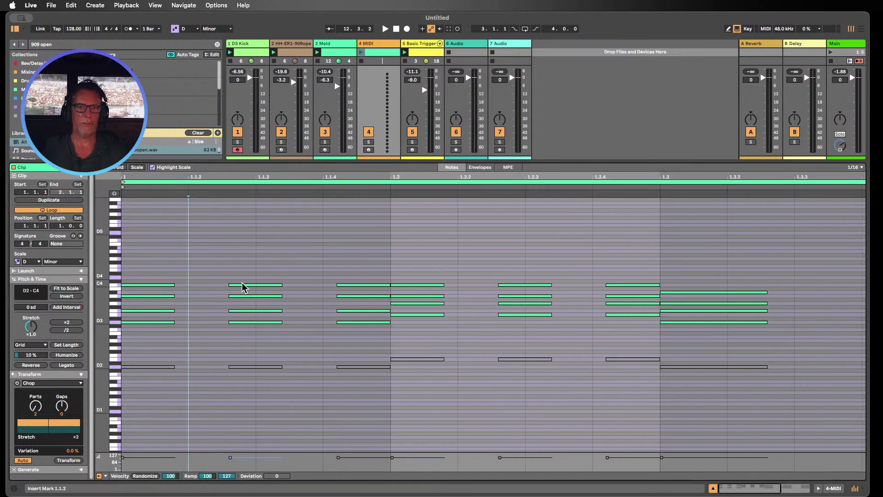
left_click(156, 285)
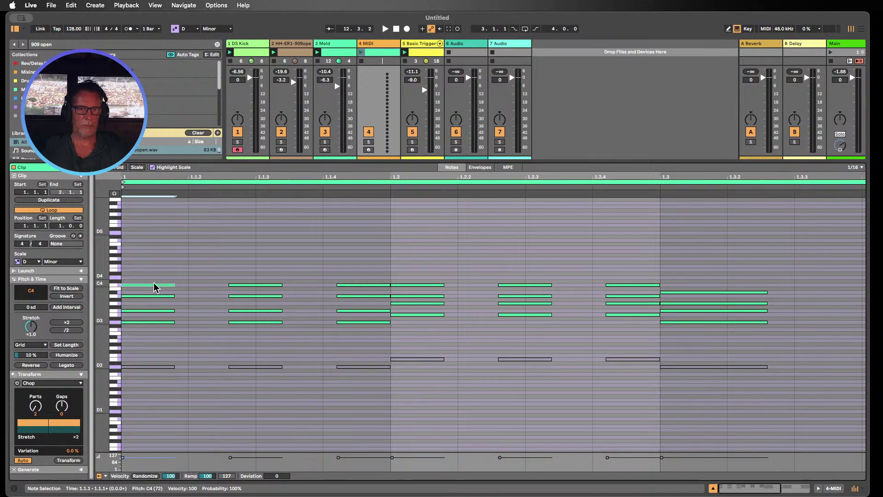
left_click_drag(154, 286, 156, 275)
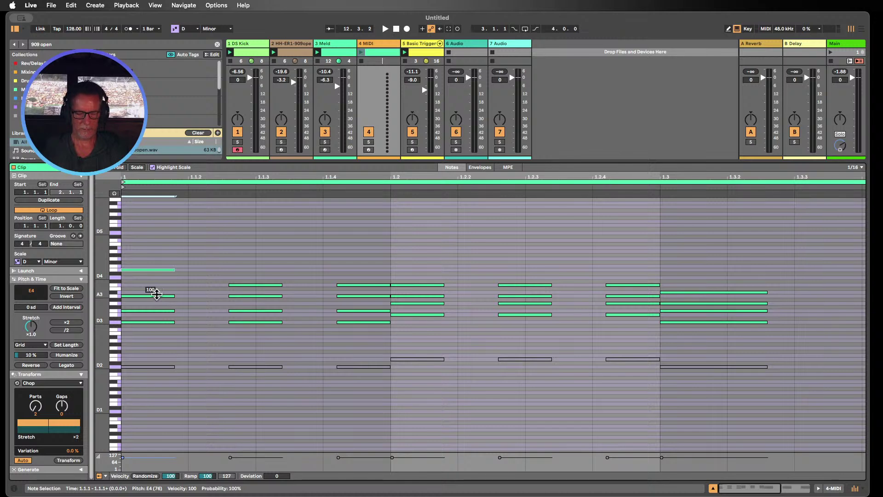
key("super+z")
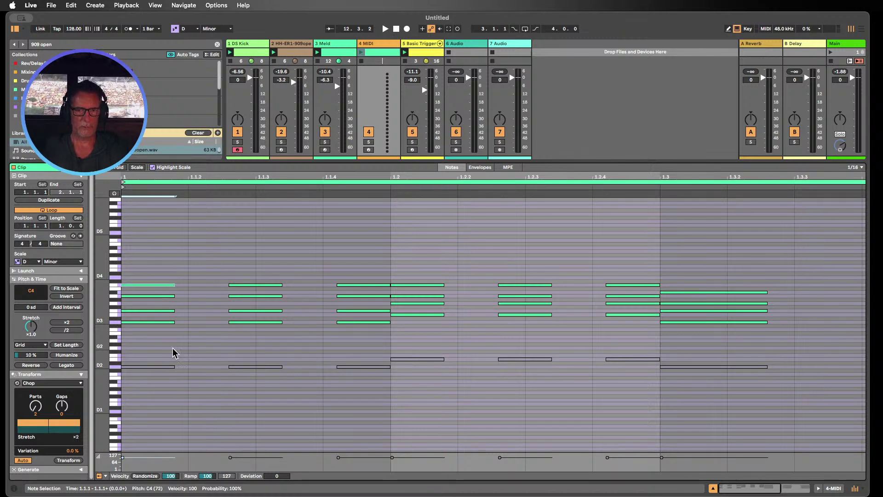
- Delete the deactivated D2 and E2 notes from the start of the copied clip through the first chord of beat 3
left_click_drag(799, 387, 189, 359)
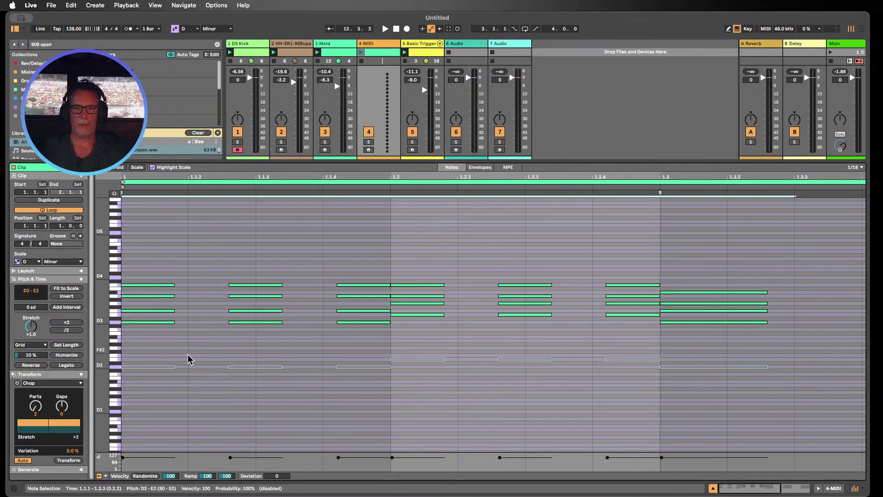
key("Delete")
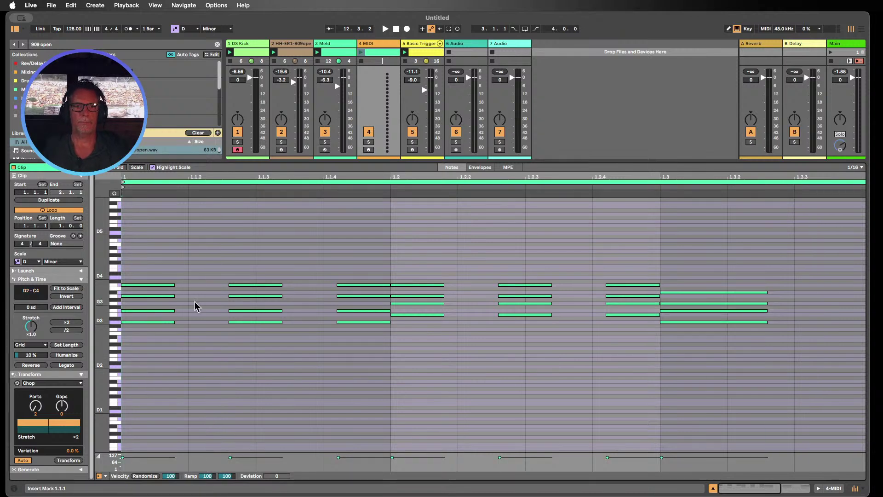
- Copy the first chord's C4 up to E4, then place it at 1.1.2 as a 1/32-long note using a 1/32 grid
left_click(148, 286)
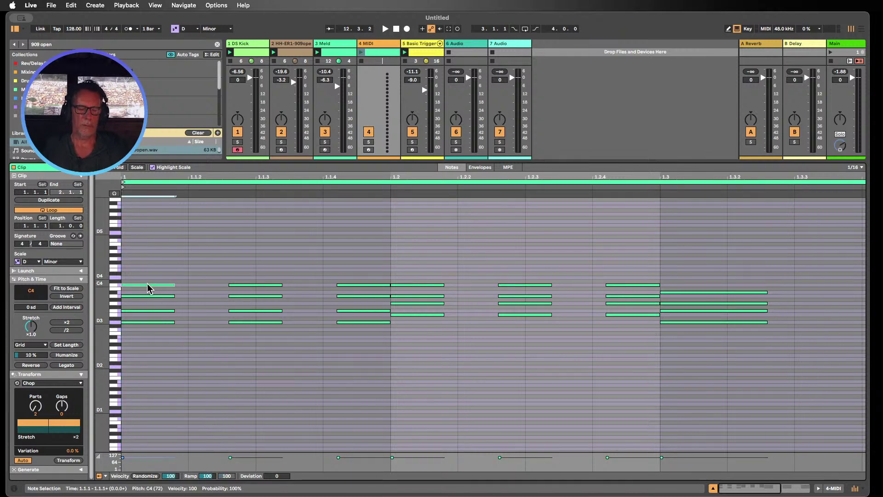
left_click_drag(147, 283, 152, 268)
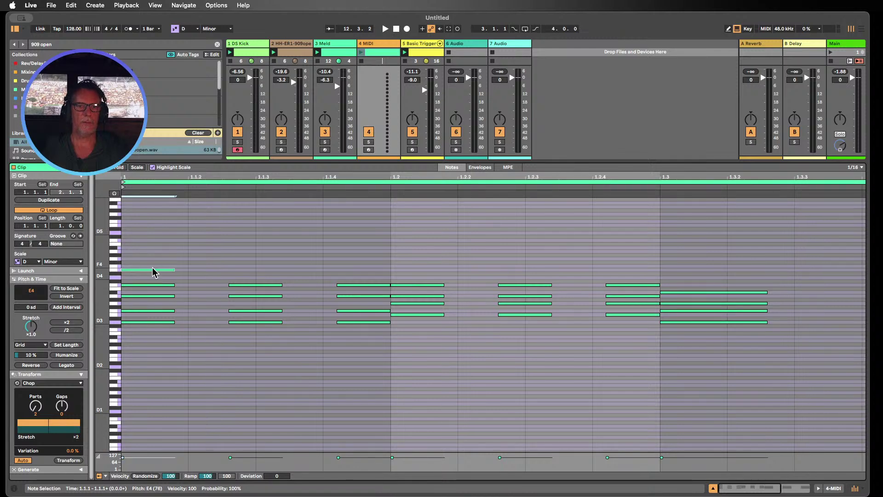
key("Right")
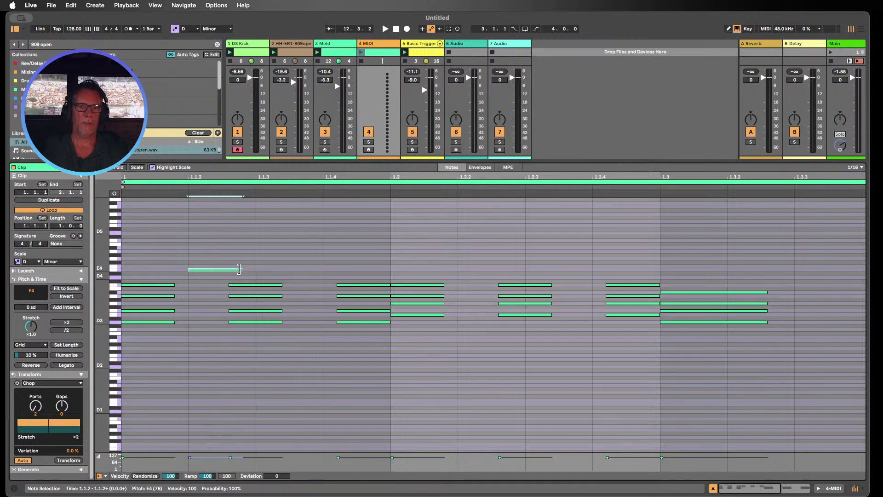
key("super+1")
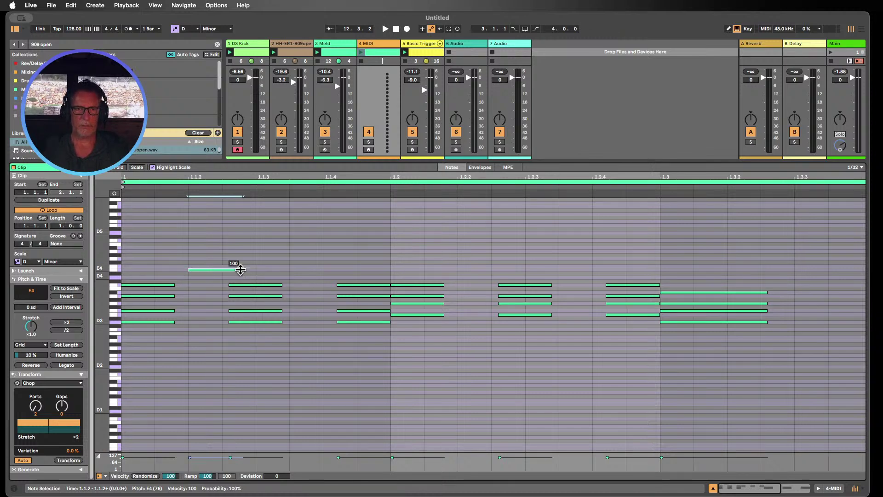
left_click_drag(240, 267, 222, 269)
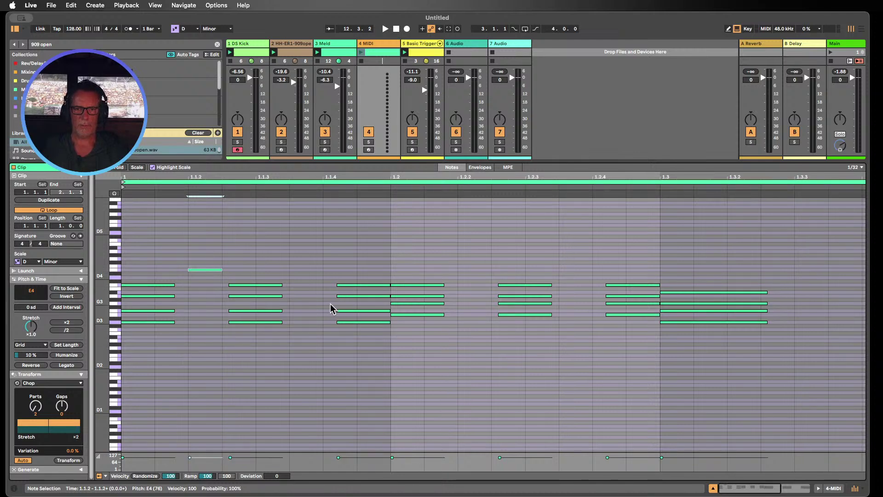
left_click(436, 285)
left_click(433, 314)
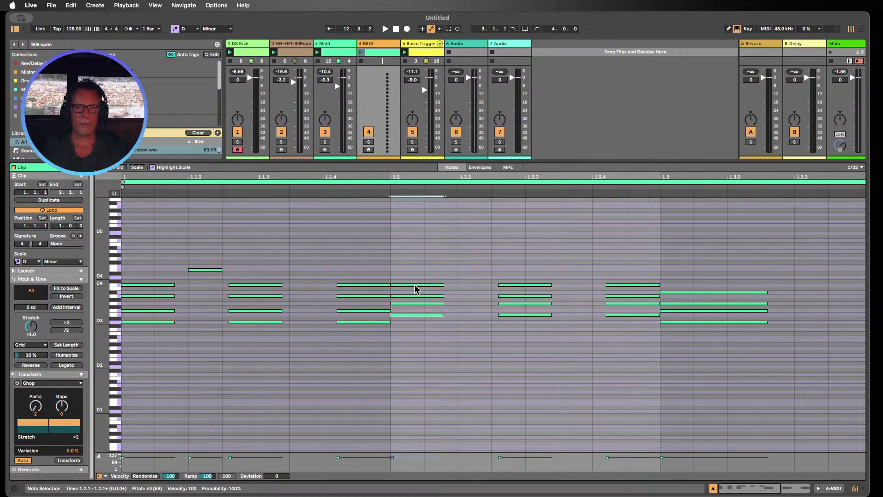
left_click_drag(414, 284, 415, 271)
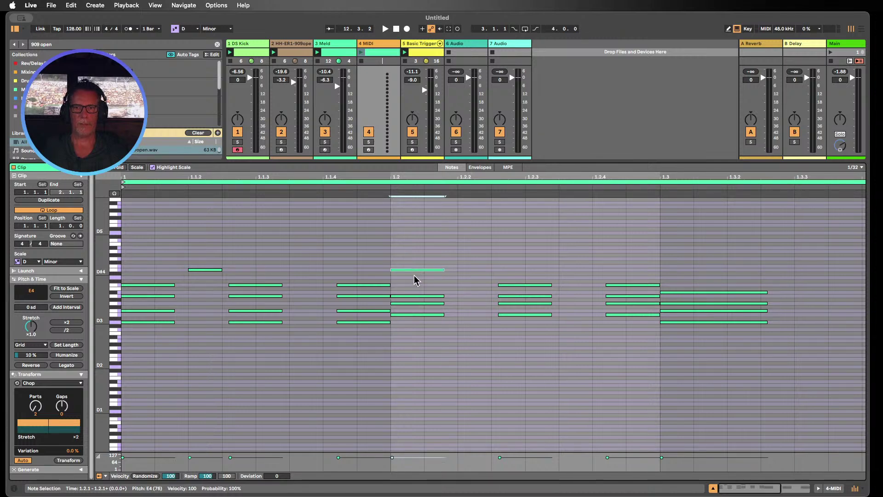
key("super+z")
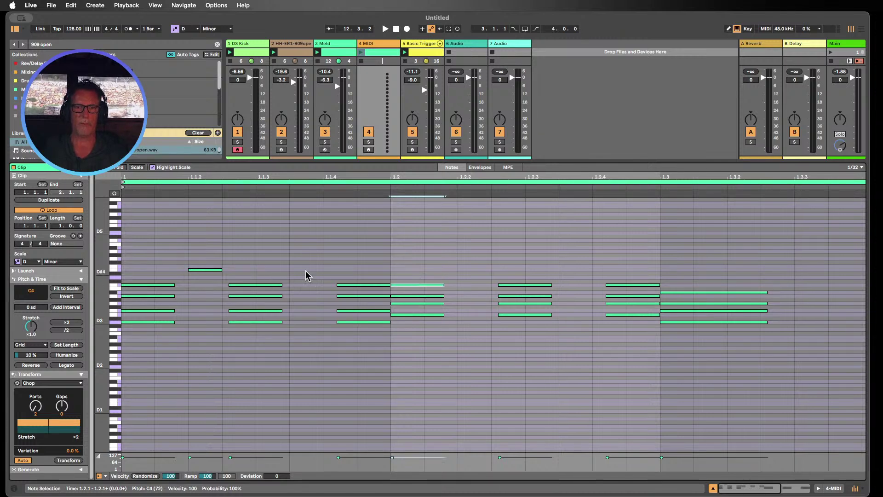
left_click(682, 293)
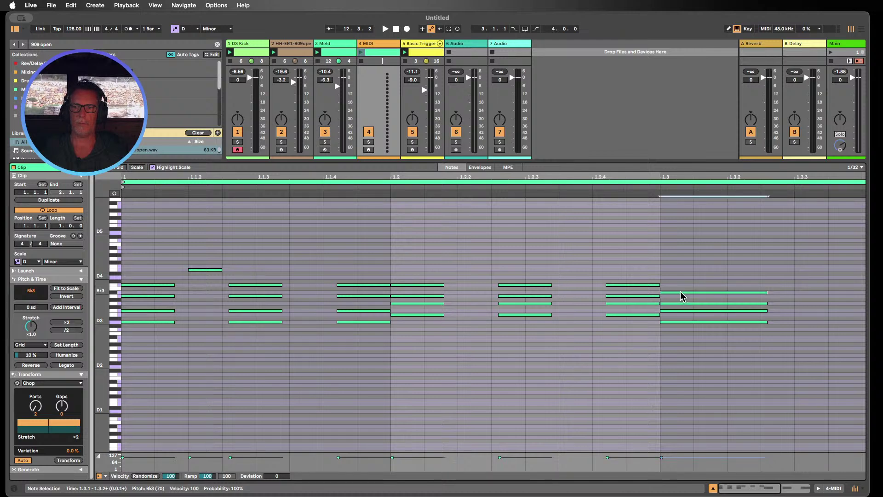
left_click_drag(680, 292, 679, 277, "alt")
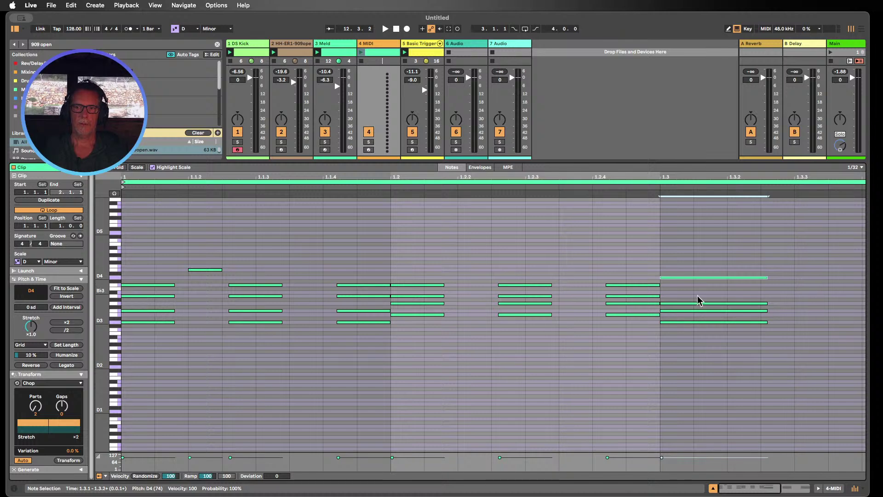
key("super+z")
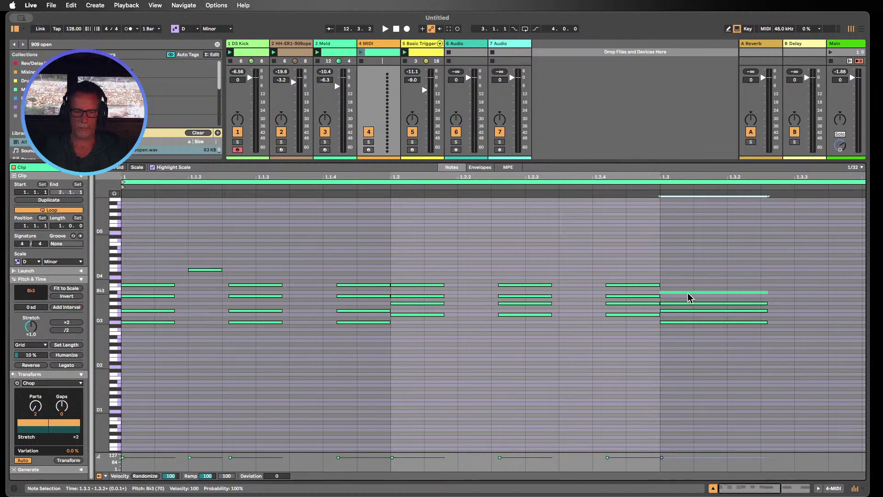
- Add two consecutive 1/32-long D4 notes from 1.3 by copying up the B♭3 of the chord there
left_click(686, 280)
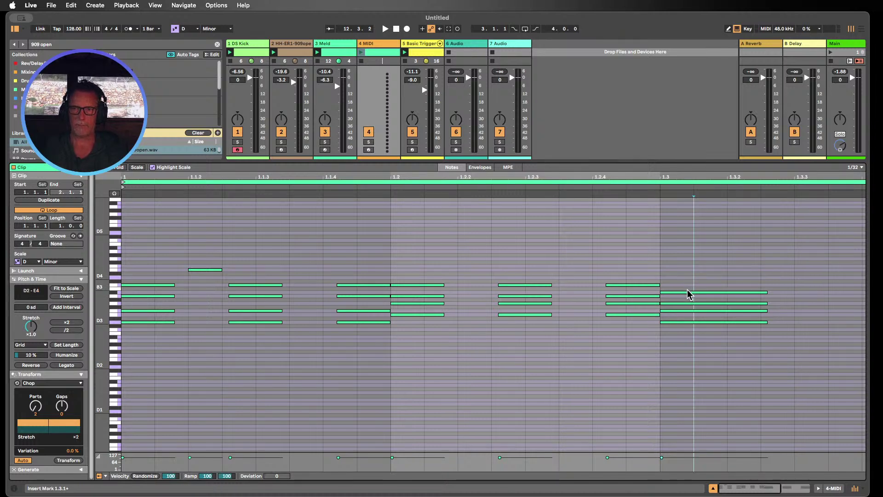
left_click(686, 291)
left_click_drag(686, 290, 687, 278, "alt")
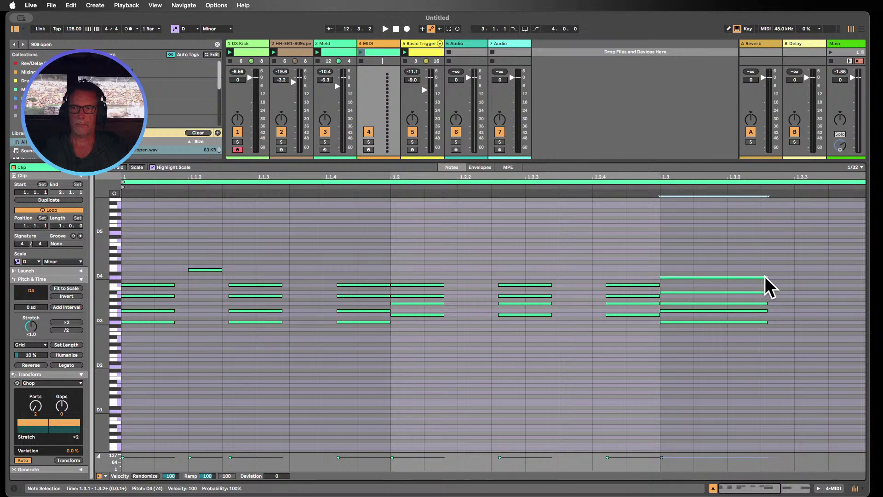
left_click_drag(766, 275, 692, 275)
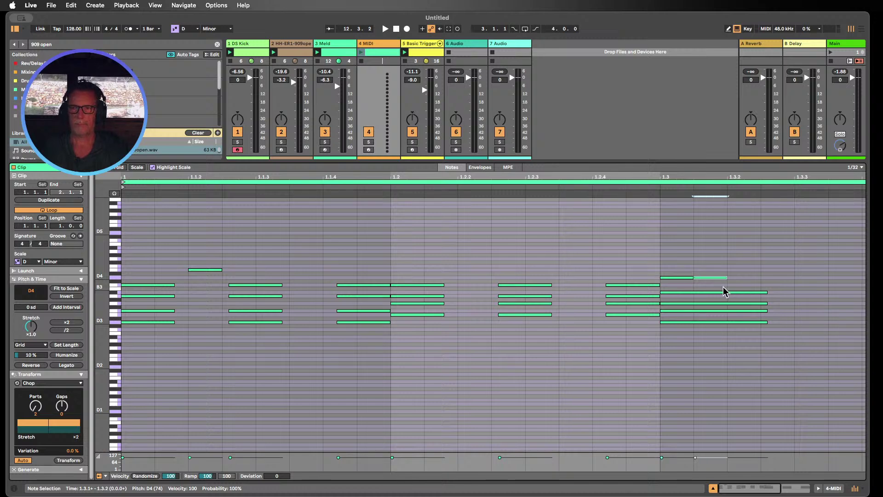
- Move the two 1/32-long D4 notes of beat 3 so they start one 1/32 after 1.3.2 and one 1/32 after 1.3.3
left_click_drag(673, 277, 745, 289, "alt")
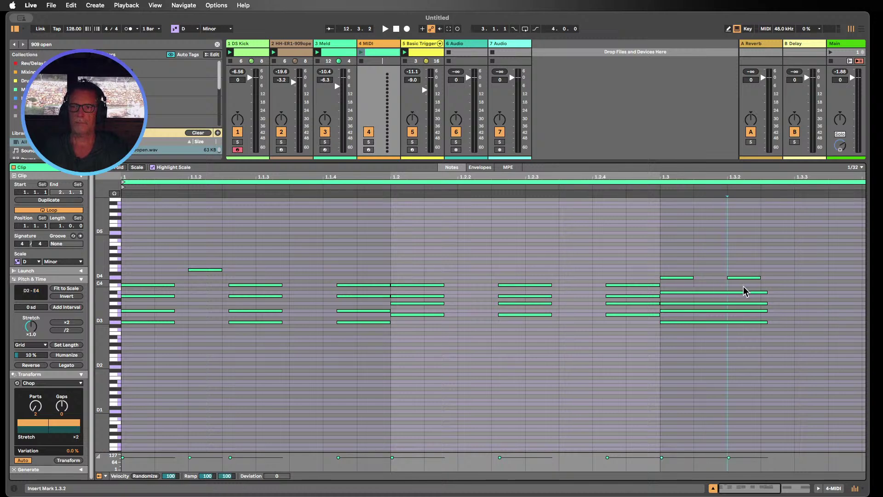
left_click(672, 277, "shift")
key("Right")
key("Right")
key("Right")
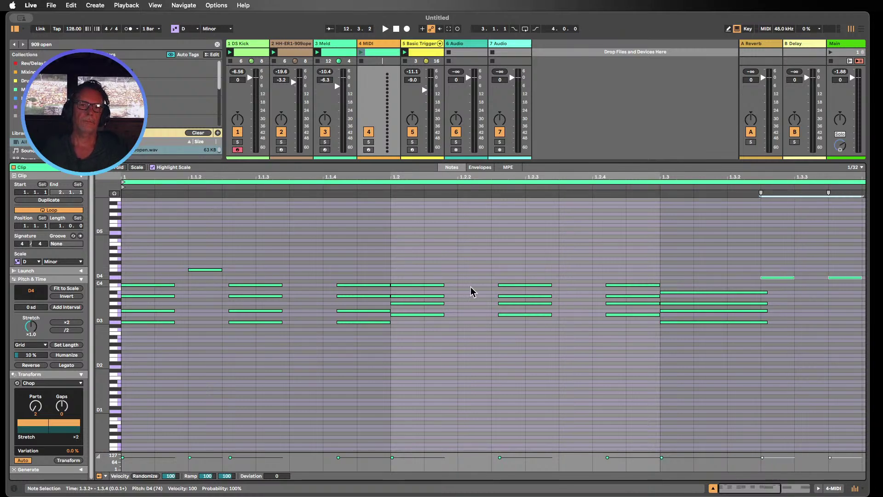
left_click(533, 315)
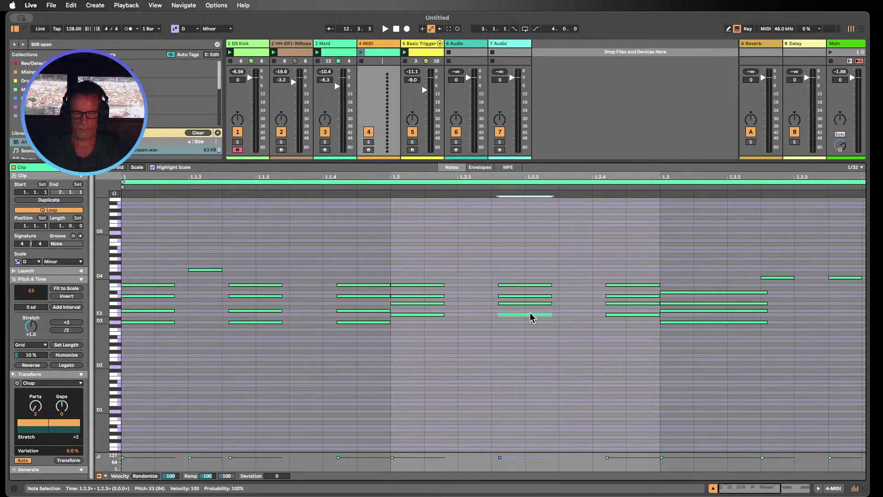
left_click_drag(530, 315, 528, 329)
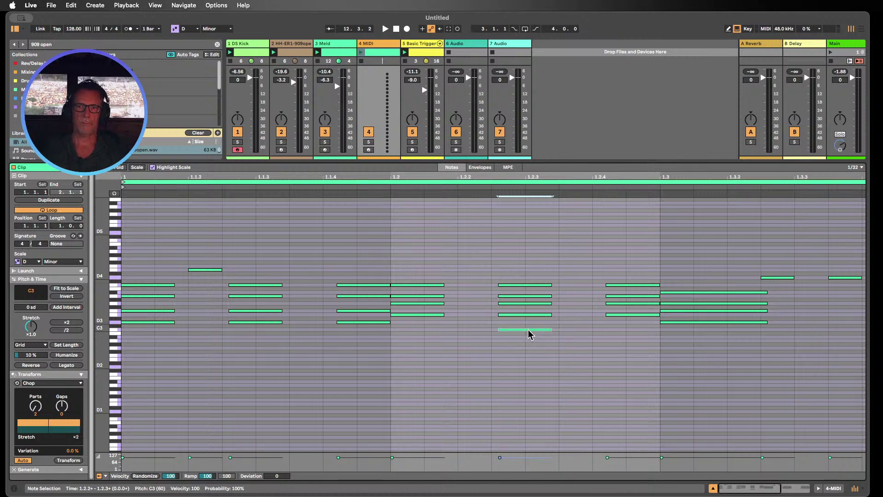
key("shift+Up")
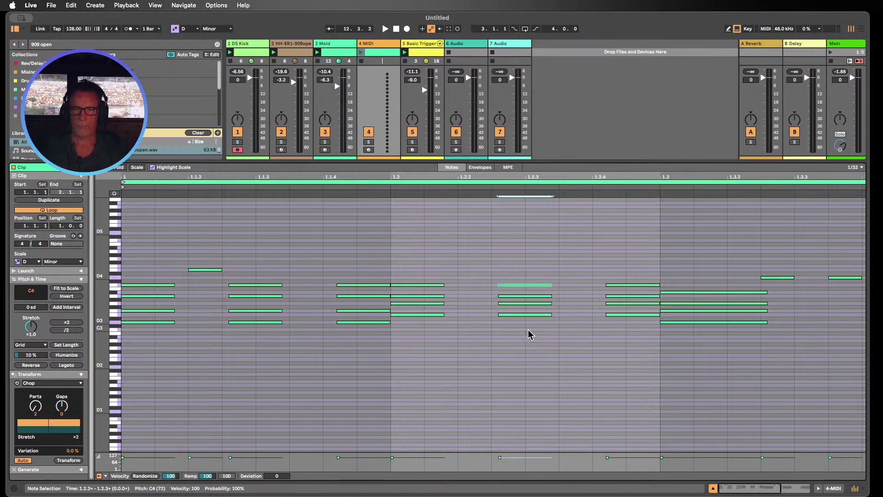
key("shift+Down")
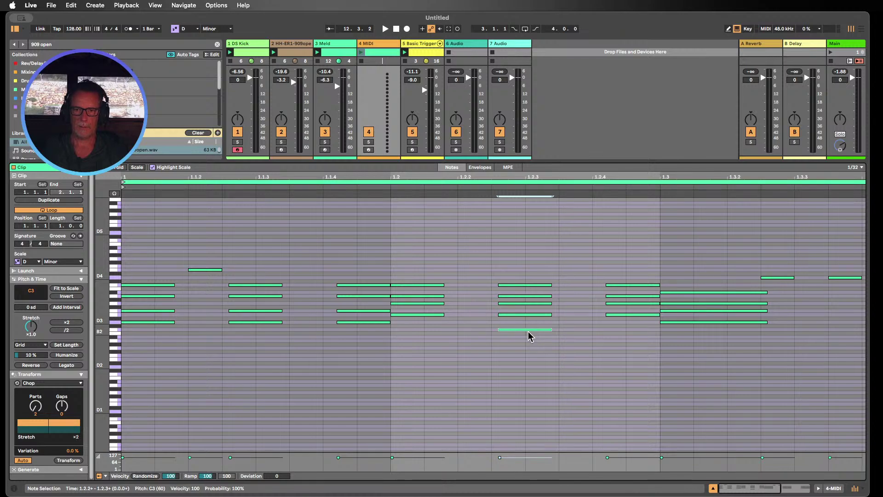
key("Delete")
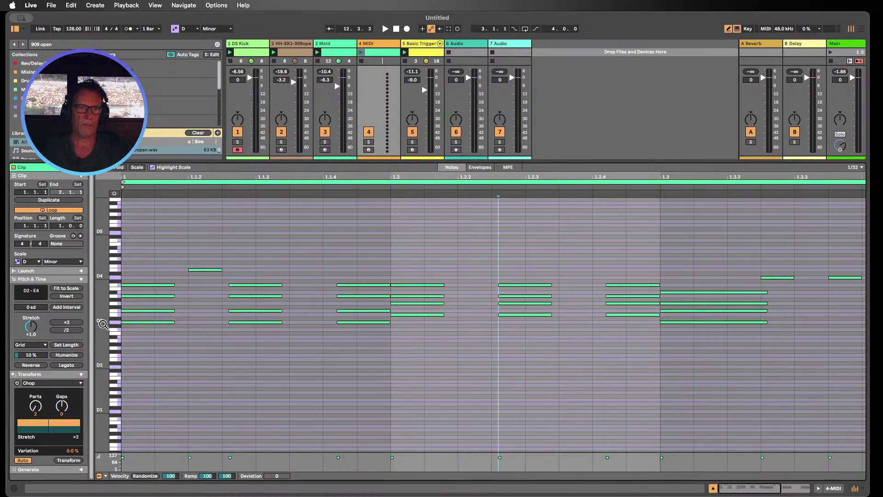
- Draw 1/32-long melody notes in beat 1: G4 one 1/32 after 1.1.3 and B♭4 at 1.1.4
left_click_drag(103, 322, 119, 323)
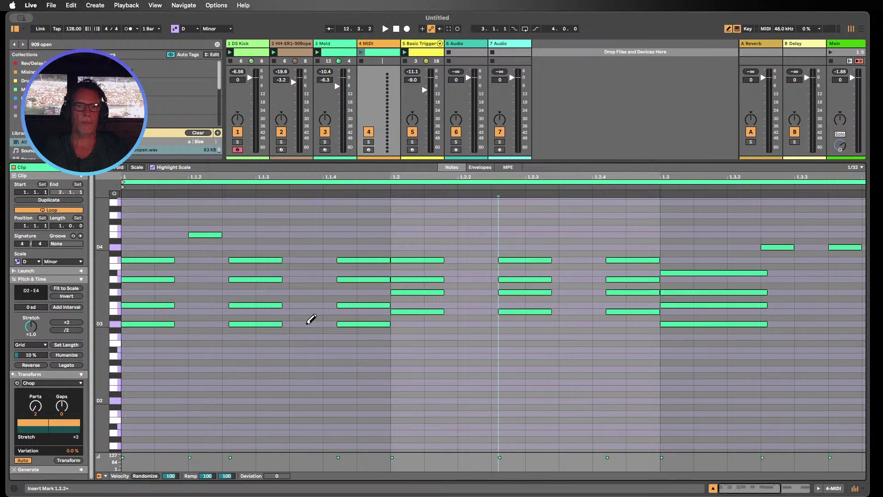
scroll(310, 296, "up", 4)
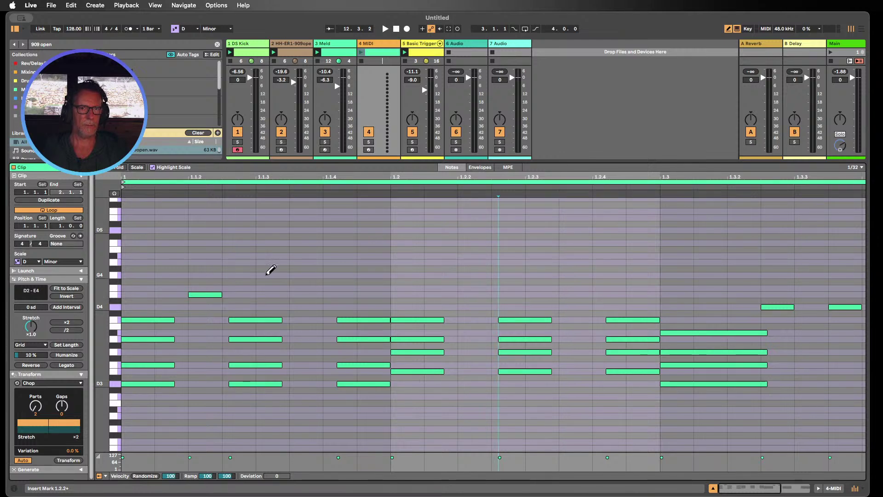
left_click(304, 275)
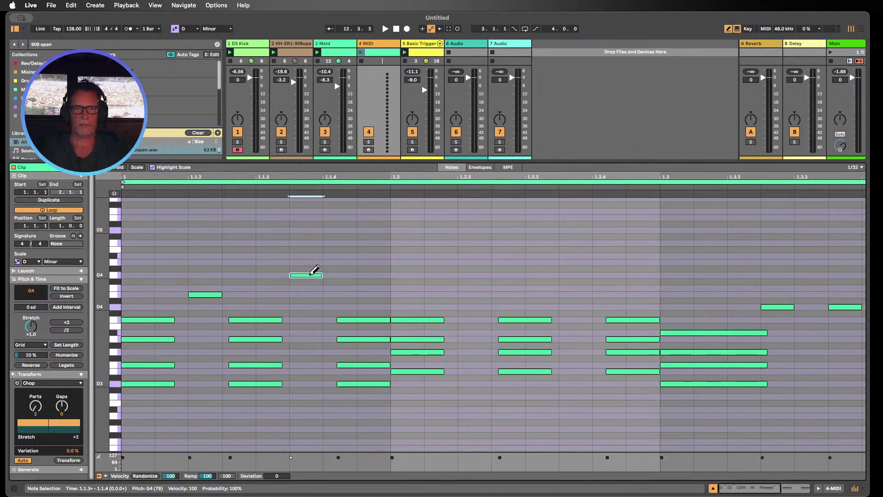
left_click(347, 255)
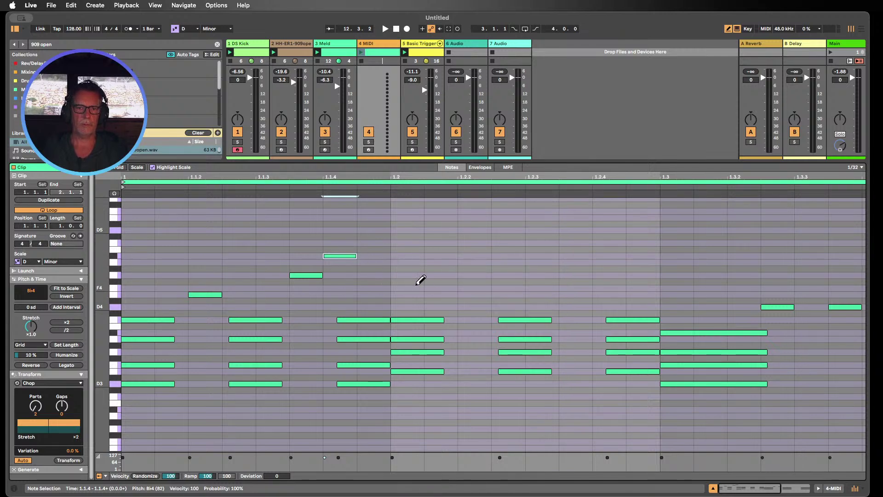
- Draw 1/32-long beat 2 notes: G4 one 1/32 after 1.2, E4 at 1.2.2, B♭4 one 1/32 after 1.2.3, D4 at 1.2.4
left_click(444, 274)
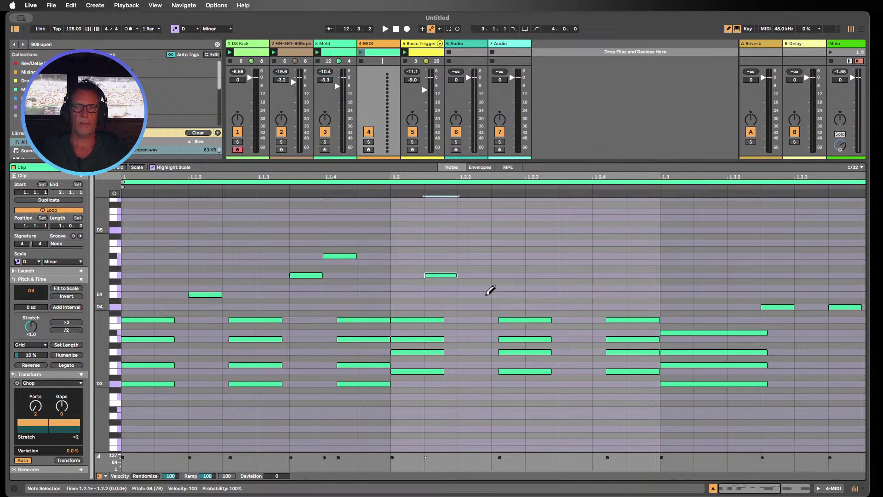
left_click(487, 294)
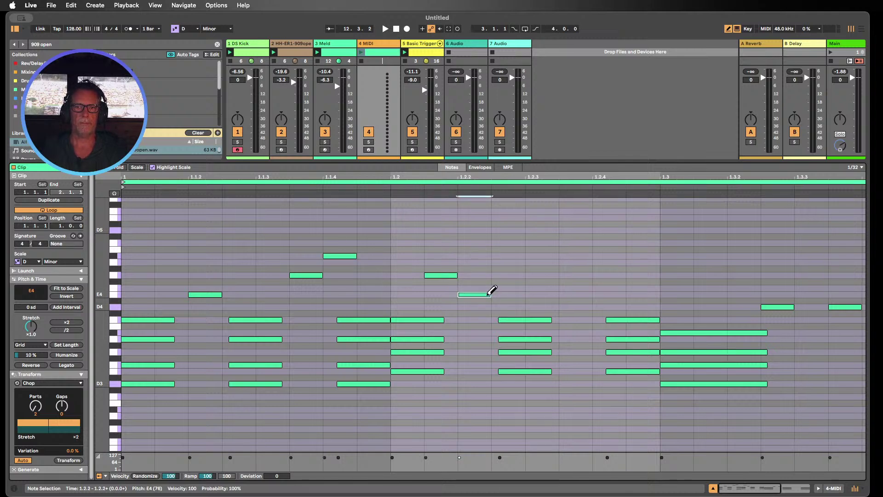
left_click(584, 256)
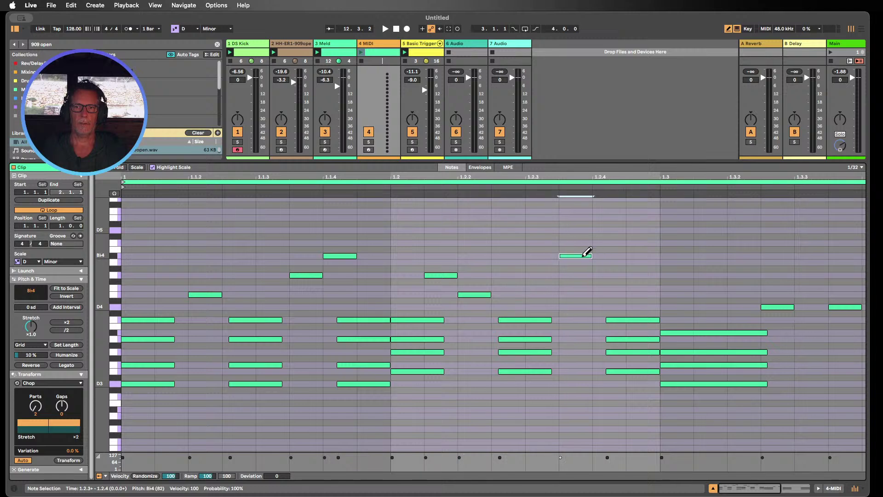
left_click(618, 306)
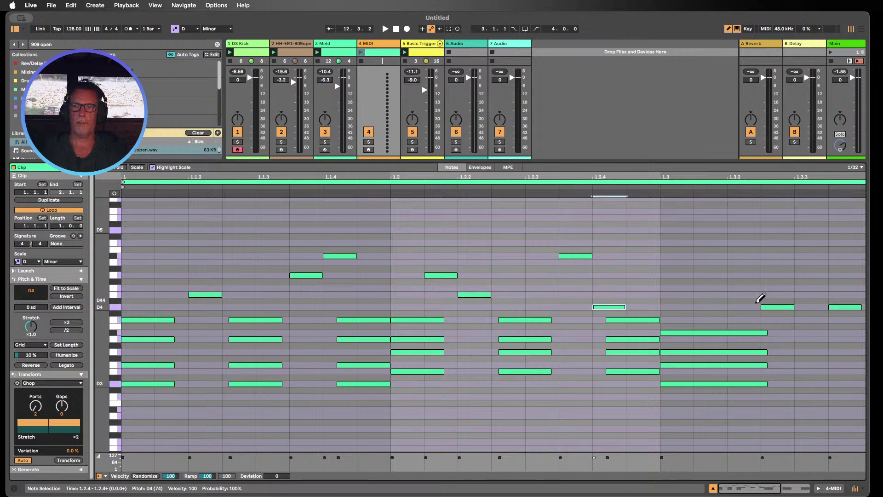
key("b")
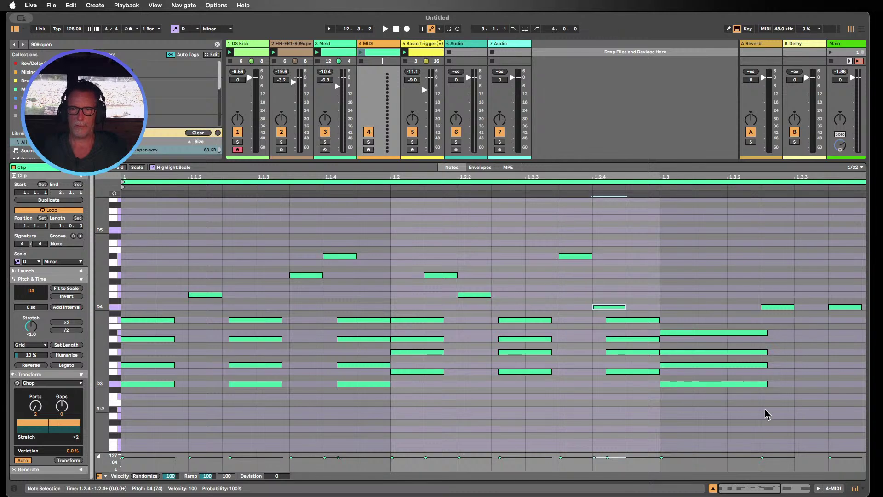
- Deactivate all chord notes between D3 and C4 from the clip's start through the first chord of beat 3
left_click_drag(766, 414, 104, 317)
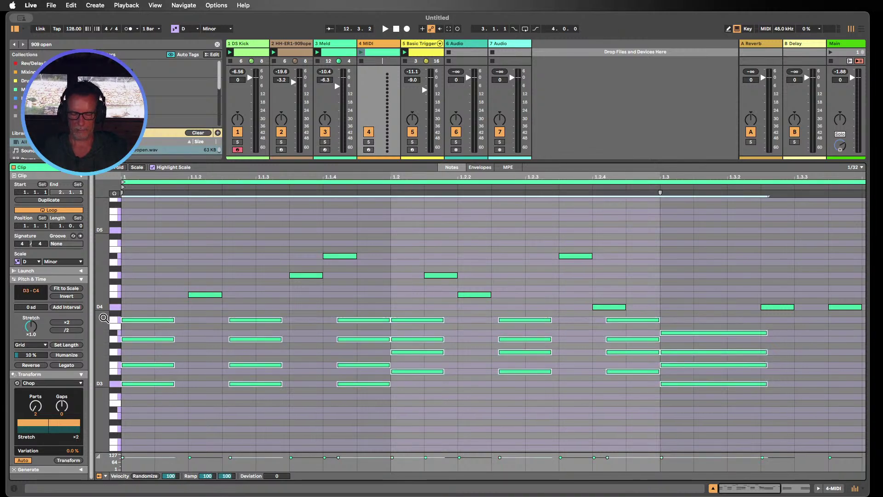
key("0")
left_click(425, 422)
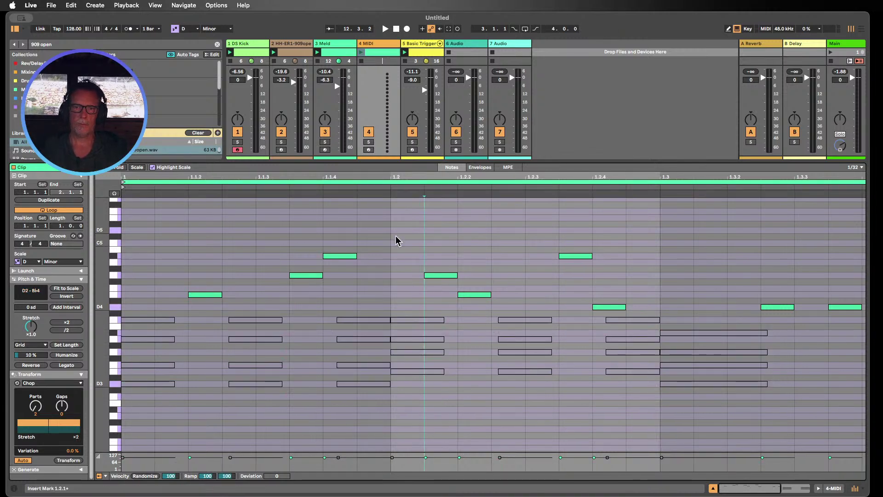
- Clear the browser's old 909 open search and load the Analog instrument onto the melody's MIDI track
left_click(713, 487)
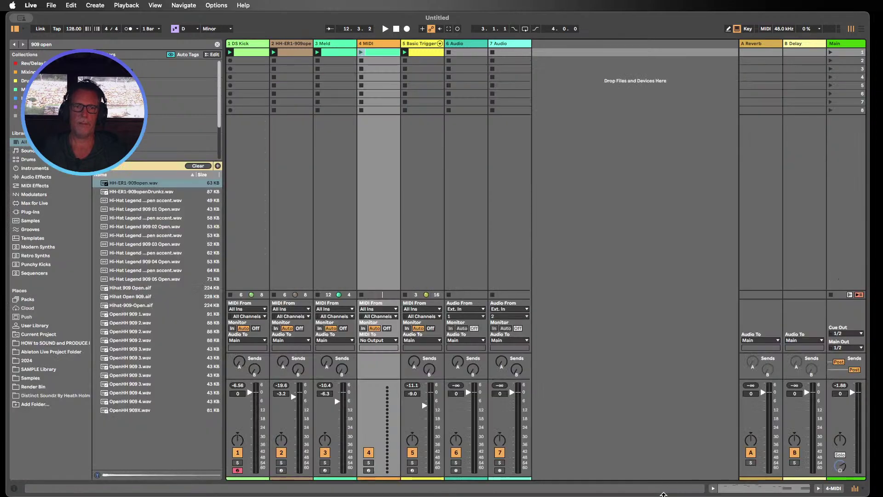
left_click(35, 168)
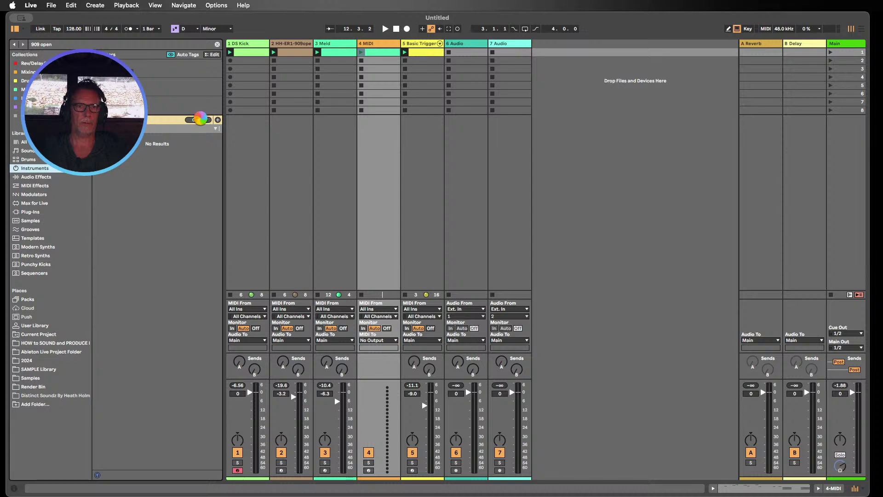
left_click(199, 120)
left_click(201, 119)
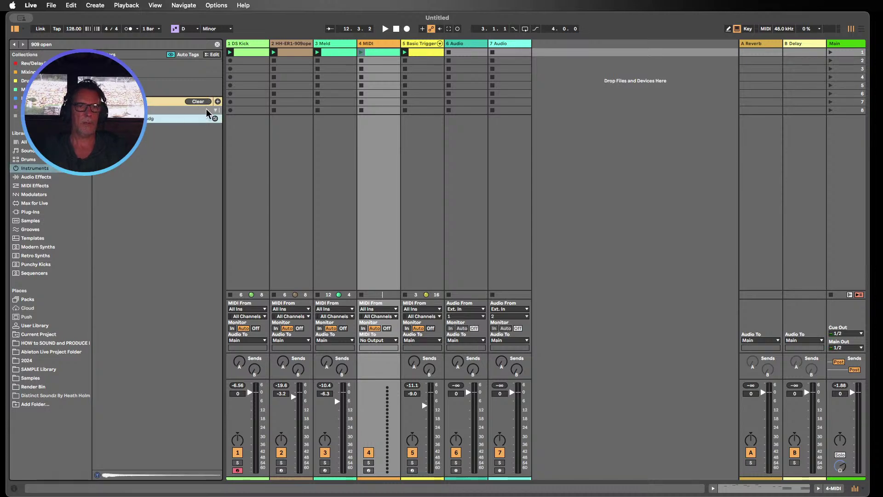
left_click(202, 101)
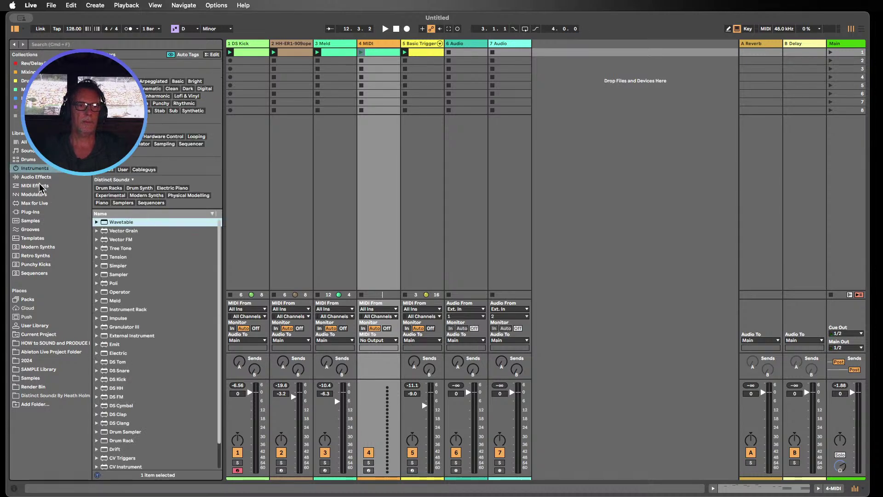
scroll(129, 264, "down", 3)
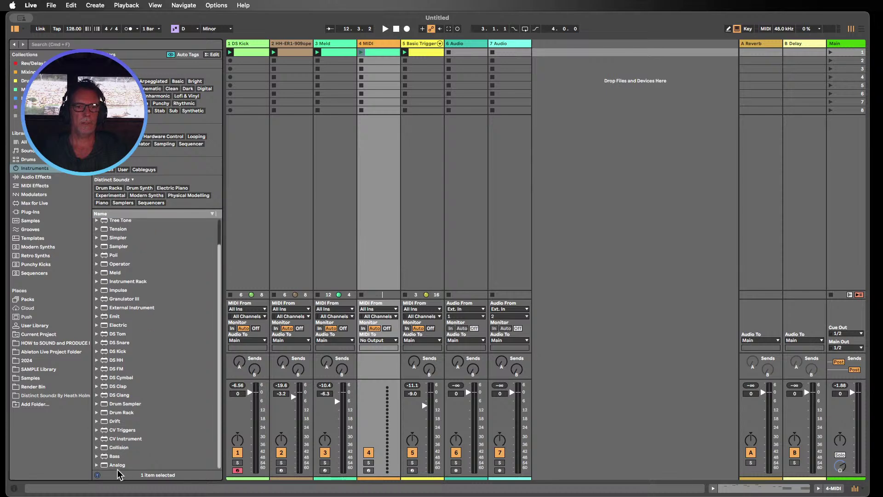
left_click_drag(119, 465, 371, 192)
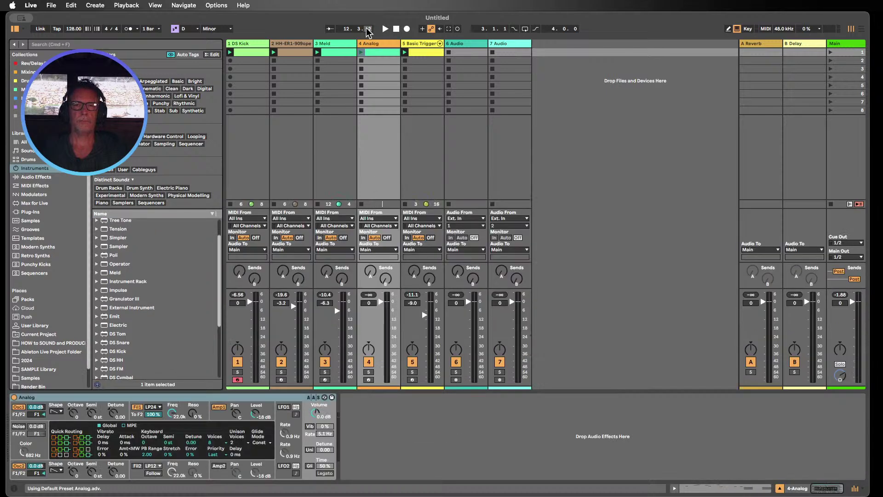
- Set the Analog track's volume to -14.3 dB during playback and deactivate the last two chords of its clip
key("space")
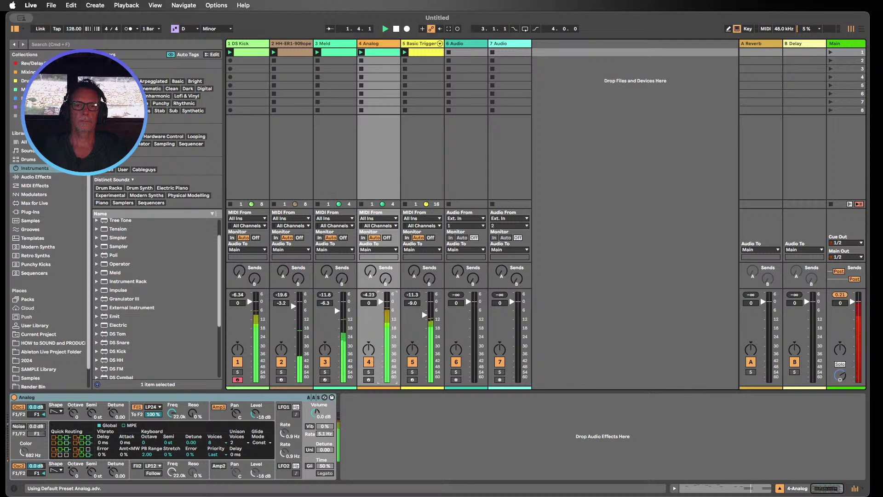
double_click(370, 53)
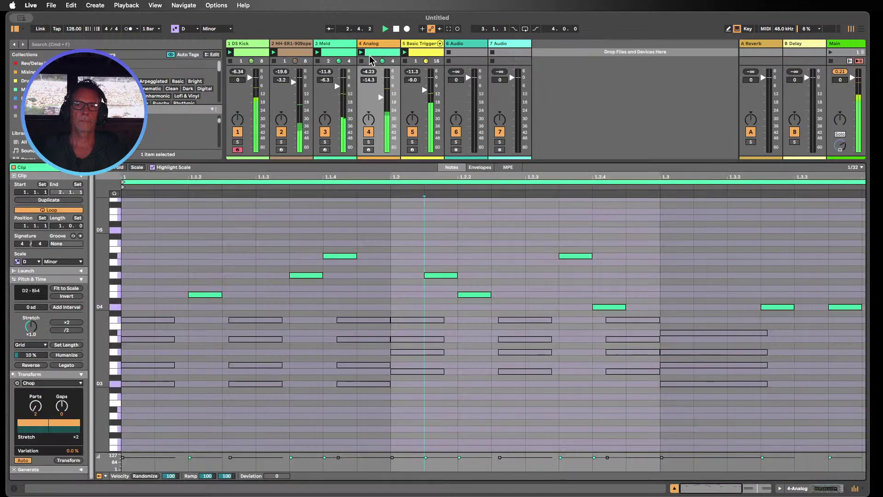
double_click(423, 176)
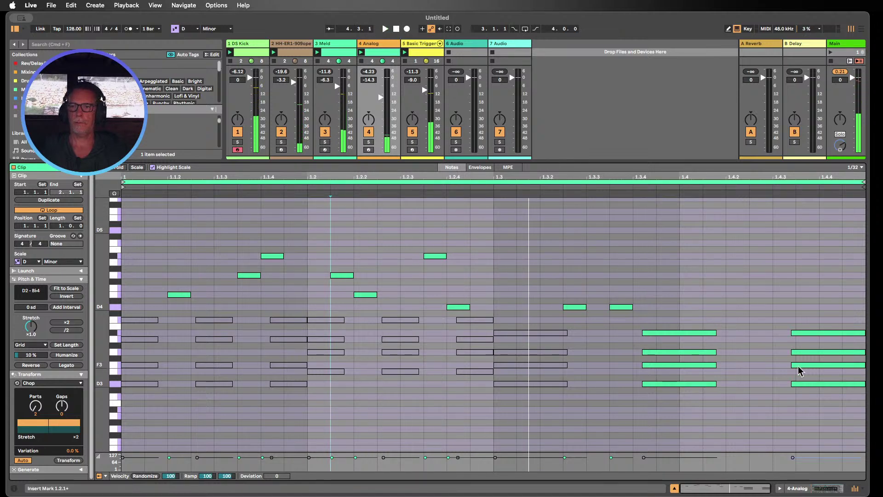
left_click_drag(855, 404, 688, 319)
key("0")
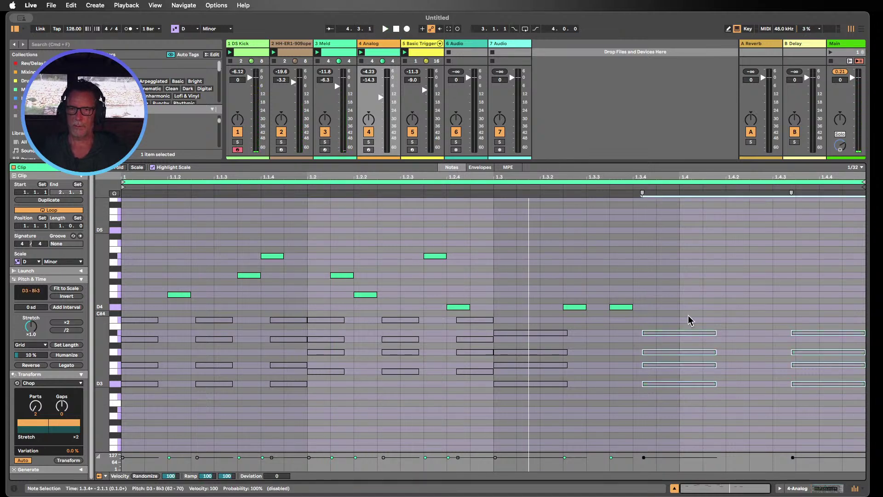
left_click(358, 52)
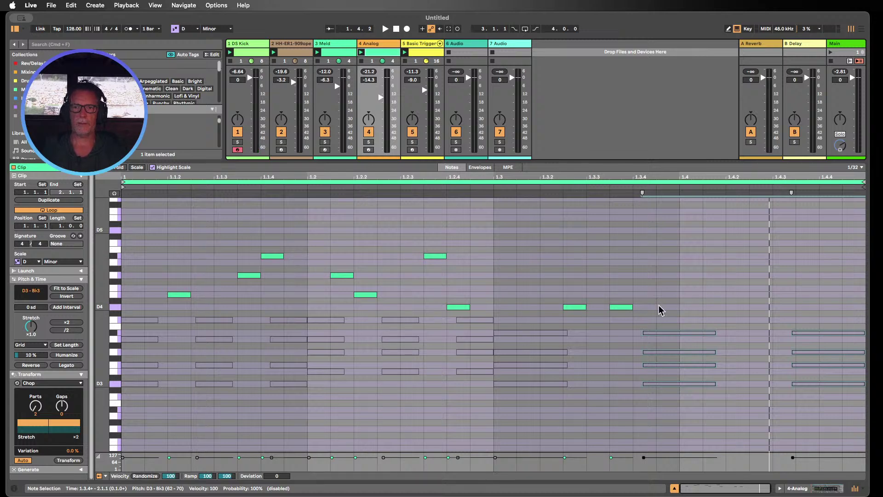
- Deactivate all the melody notes from the E4 at 1.1.2 through the last D4 and close the note editor
left_click_drag(661, 310, 176, 257)
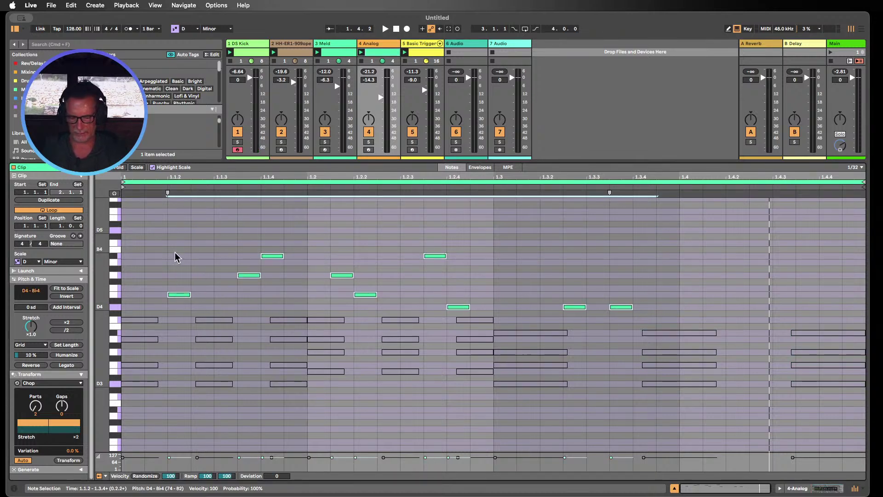
left_click(613, 432)
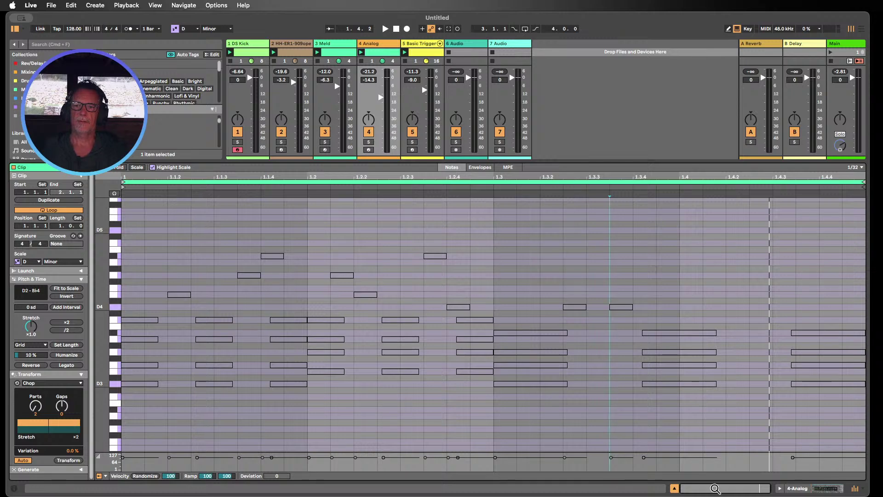
left_click(675, 489)
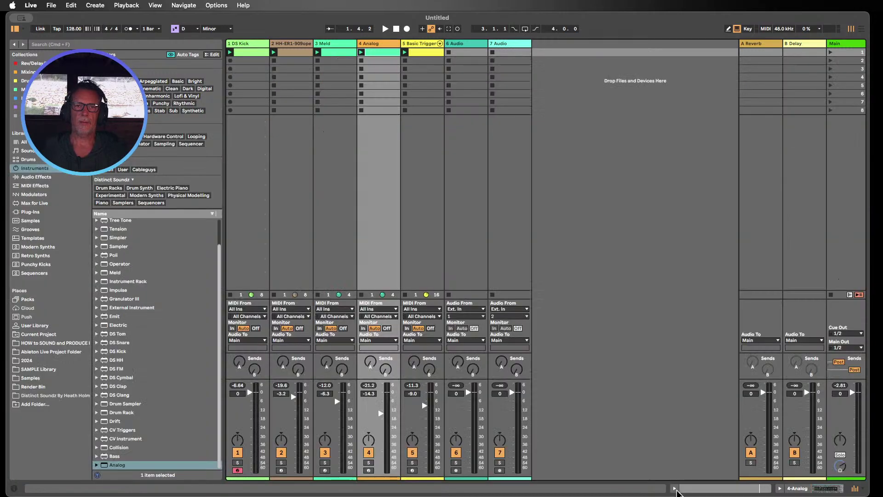
- Open the Sequencers pack among the installed packs and load its SQ Sequencer onto the Analog track
left_click(388, 48)
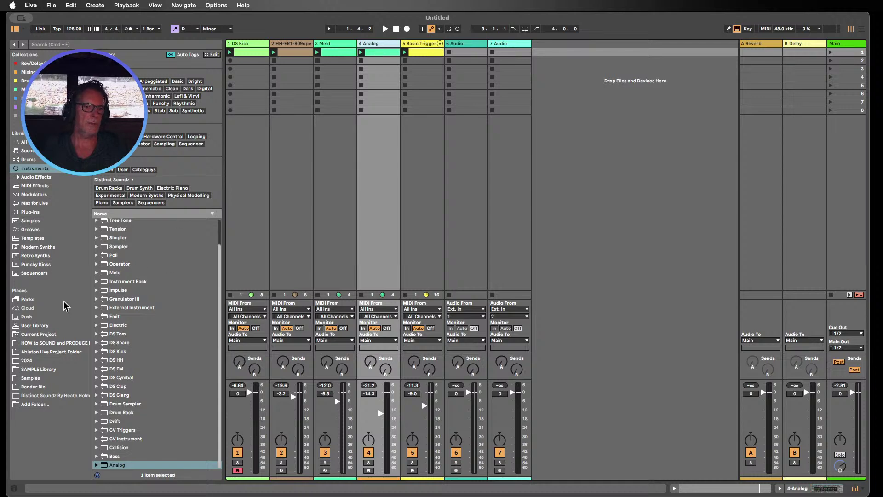
left_click(28, 299)
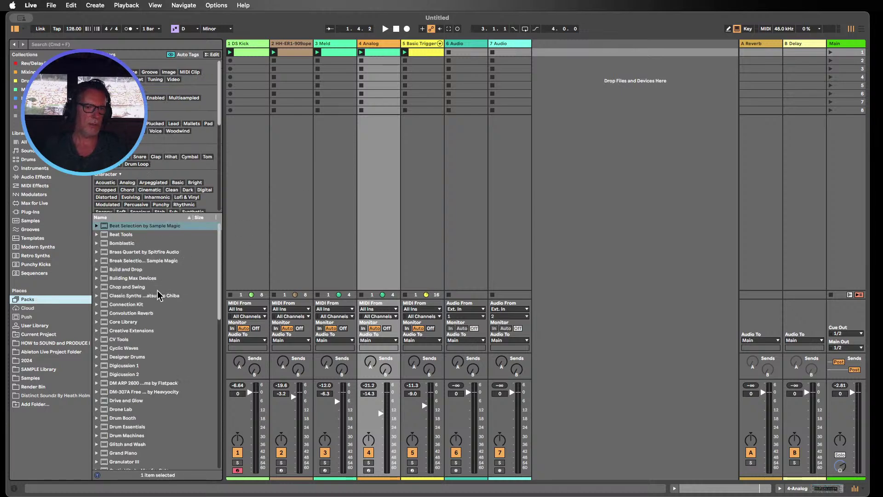
scroll(158, 295, "down", 15)
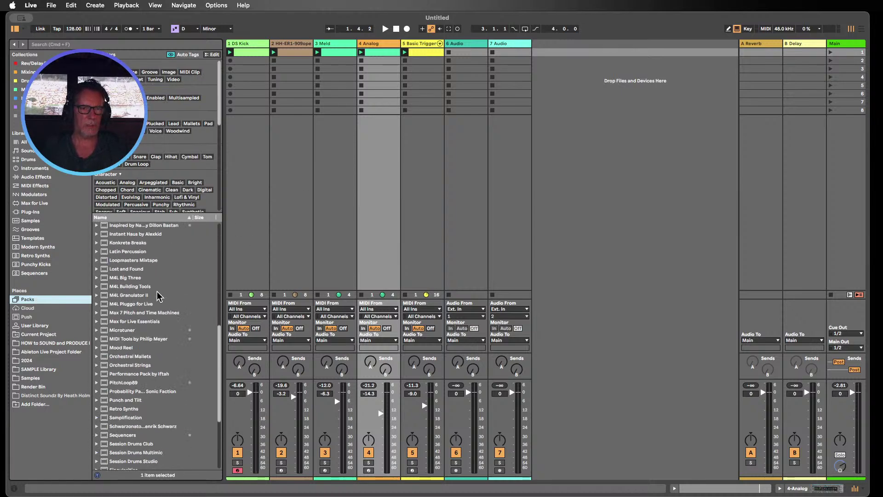
scroll(157, 295, "up", 15)
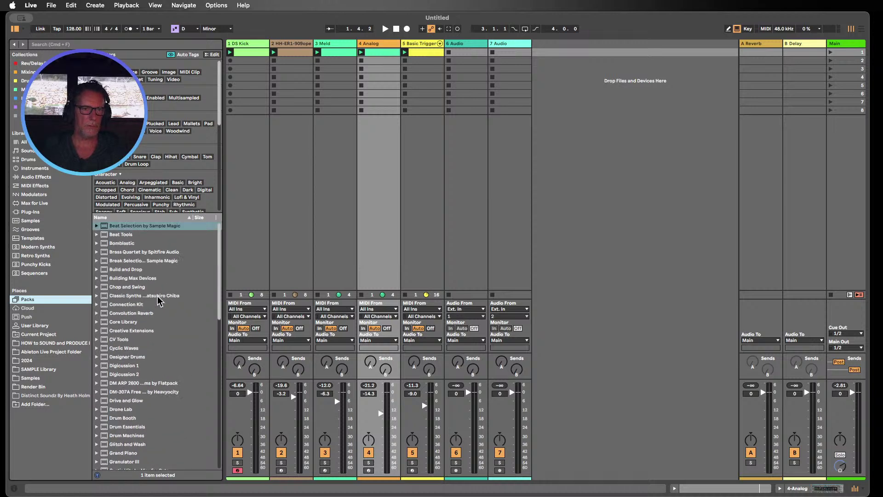
scroll(149, 272, "down", 18)
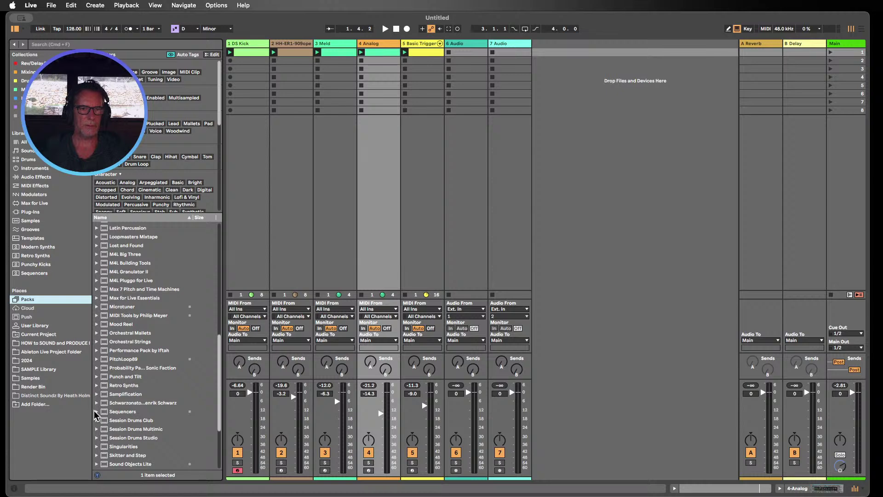
left_click(98, 413)
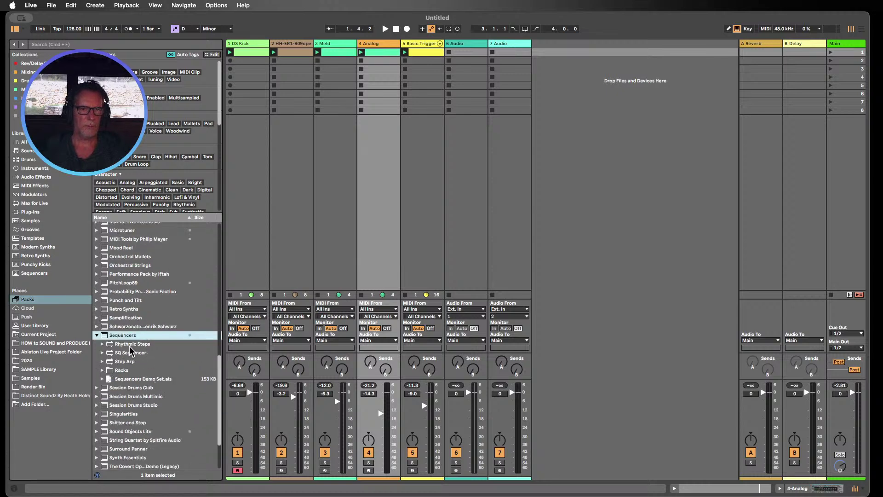
left_click_drag(128, 352, 375, 203)
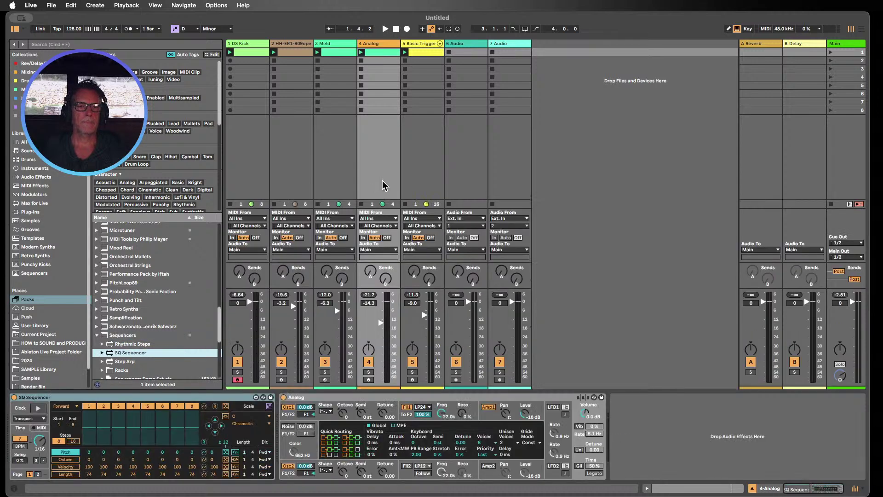
- Launch the Analog track's clip and raise the track's volume to -11.8 dB during playback
left_click(361, 53)
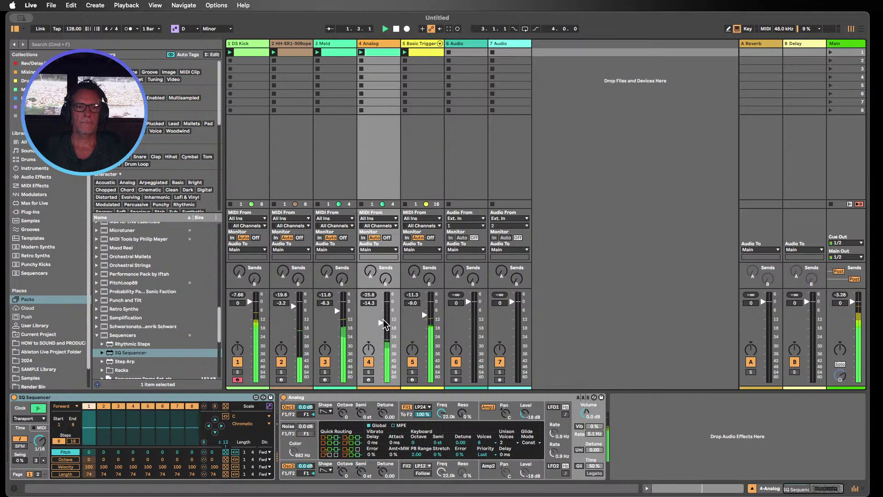
left_click_drag(380, 323, 380, 318)
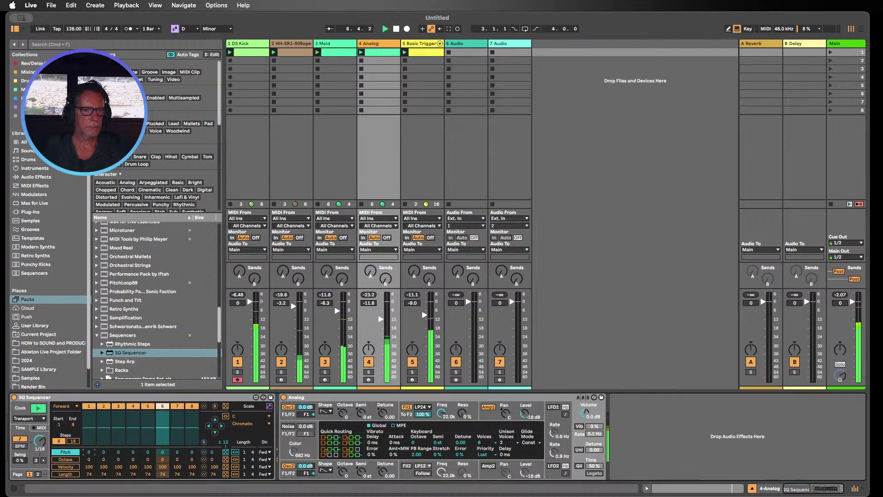
- Make the SQ Sequencer follow the set's D Minor scale and set step 1's pitch to 6 during playback
left_click_drag(90, 456, 91, 448)
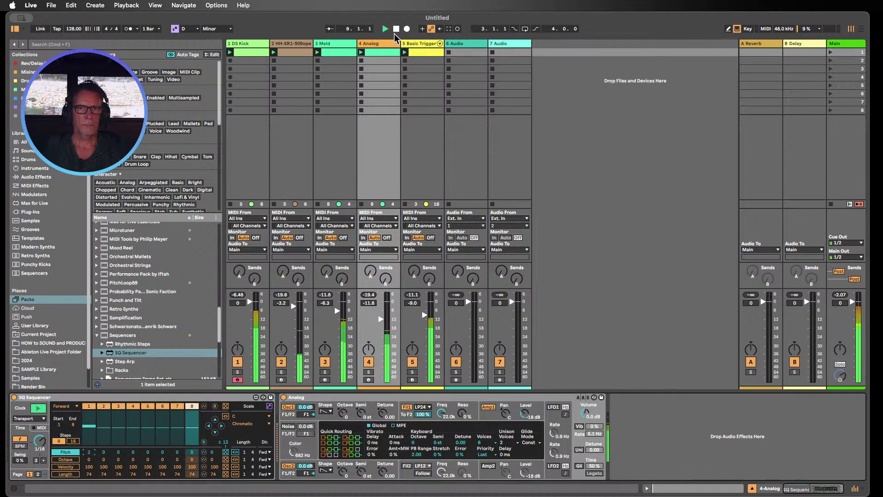
left_click(269, 419)
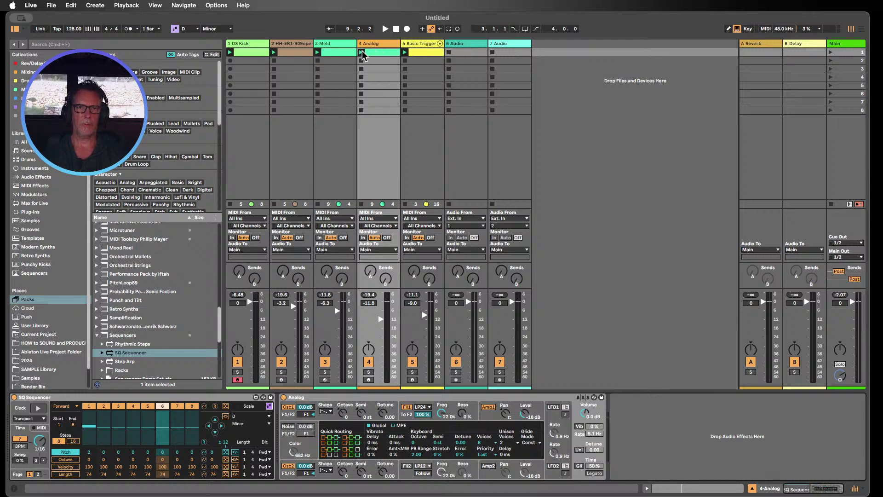
key("space")
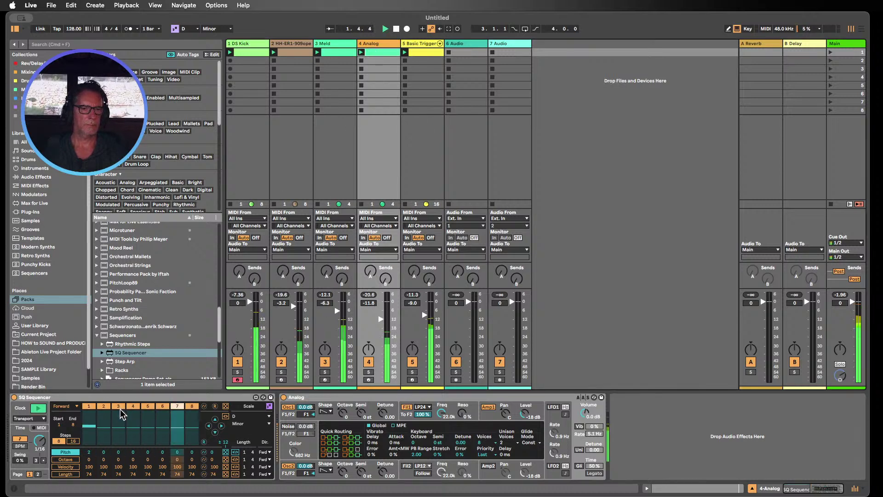
left_click(90, 423)
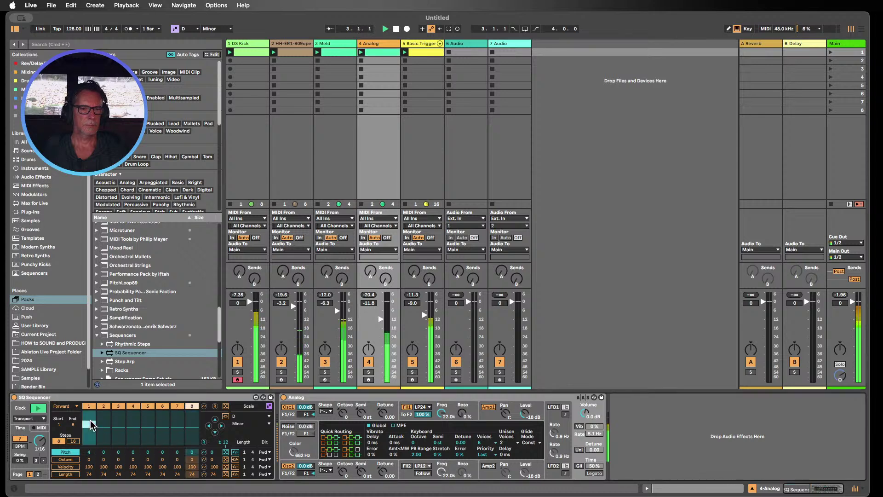
left_click(91, 423)
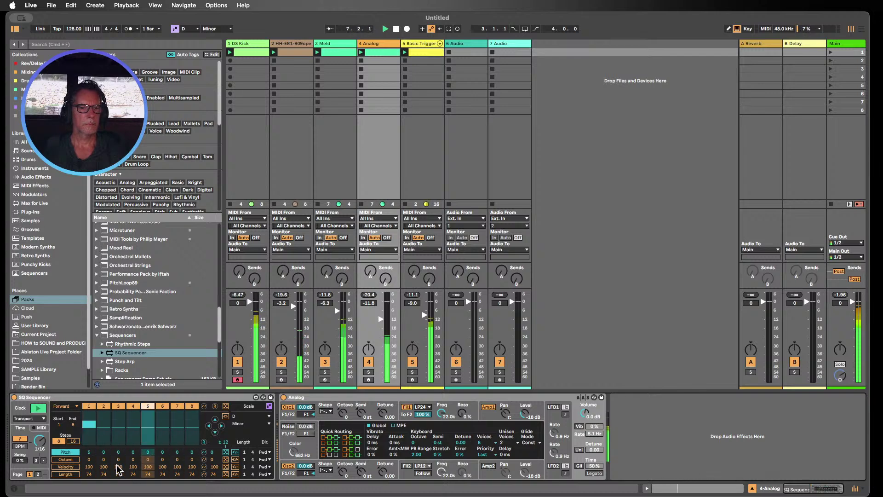
- Show the SQ Sequencer's velocity lane and randomize its step velocities several times
left_click(76, 467)
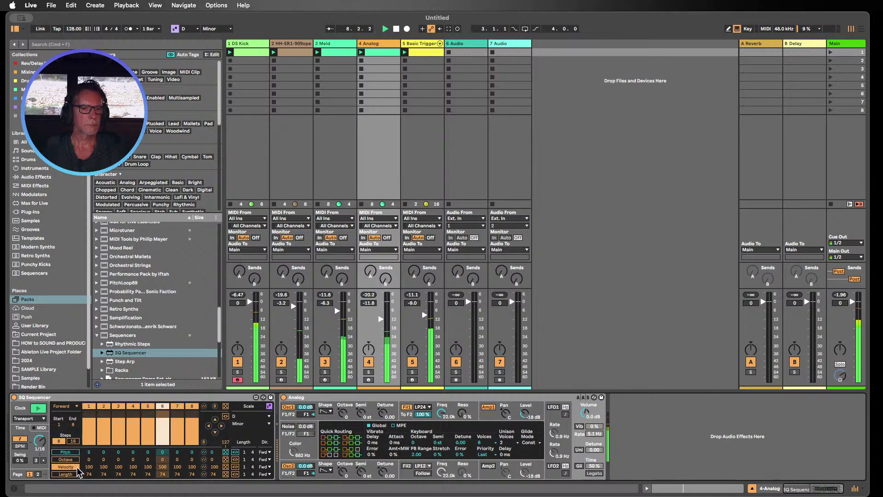
left_click(225, 467)
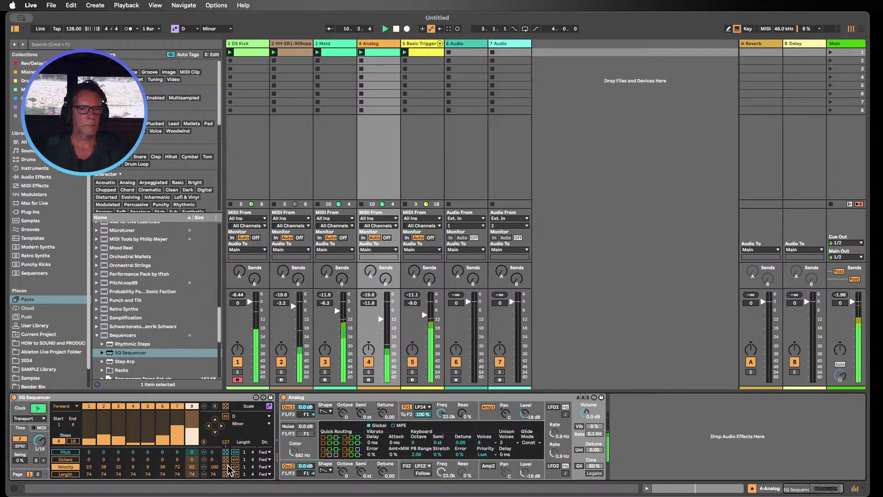
left_click(225, 467)
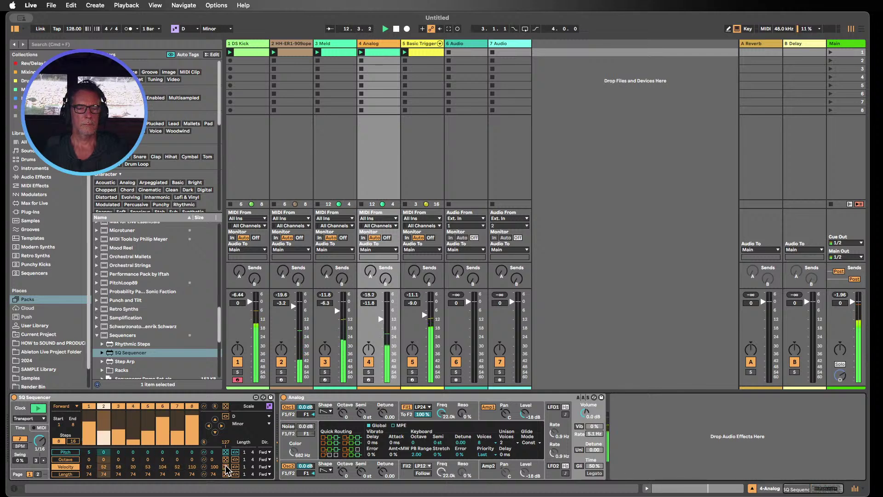
left_click(226, 467)
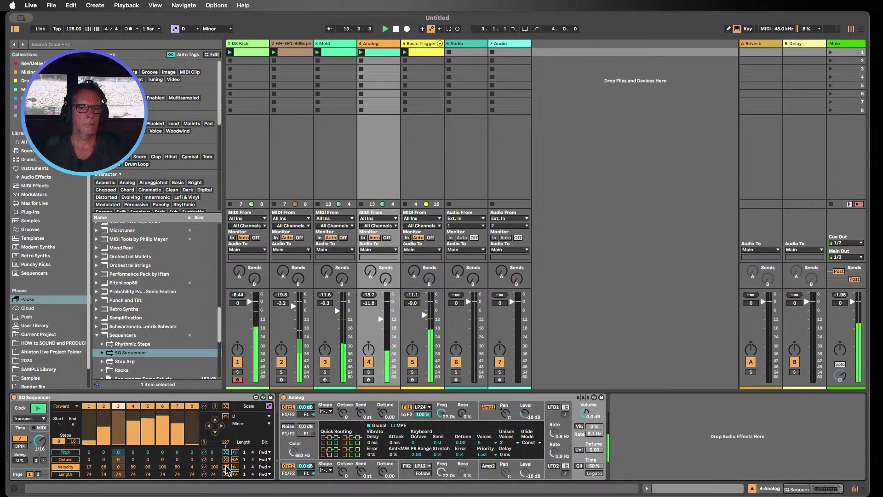
left_click(225, 466)
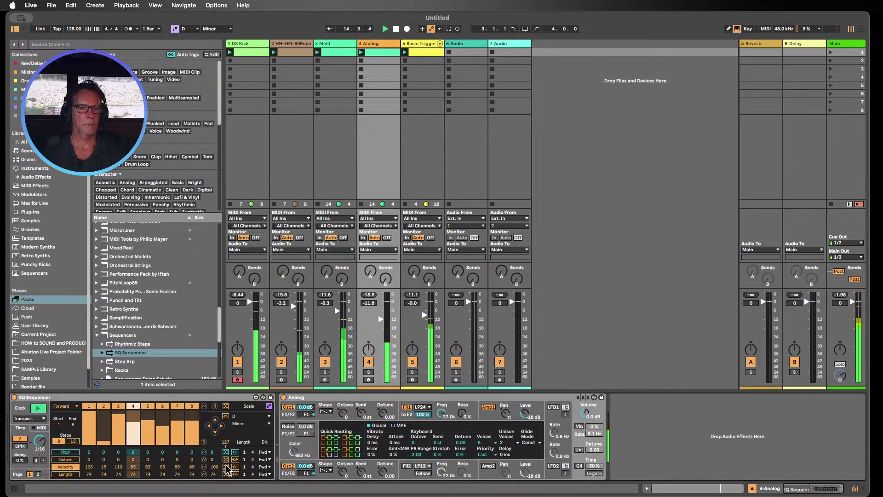
left_click(225, 466)
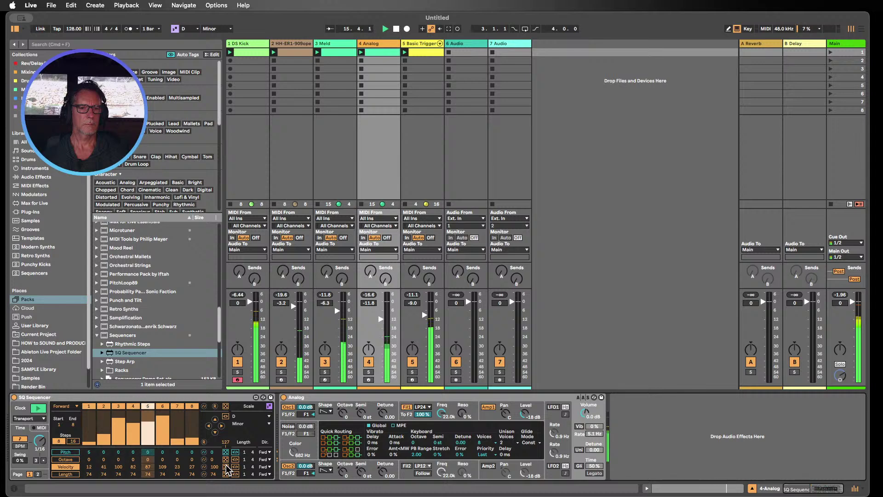
- Randomize the SQ Sequencer's step lengths once and its step pitches several times
left_click(65, 474)
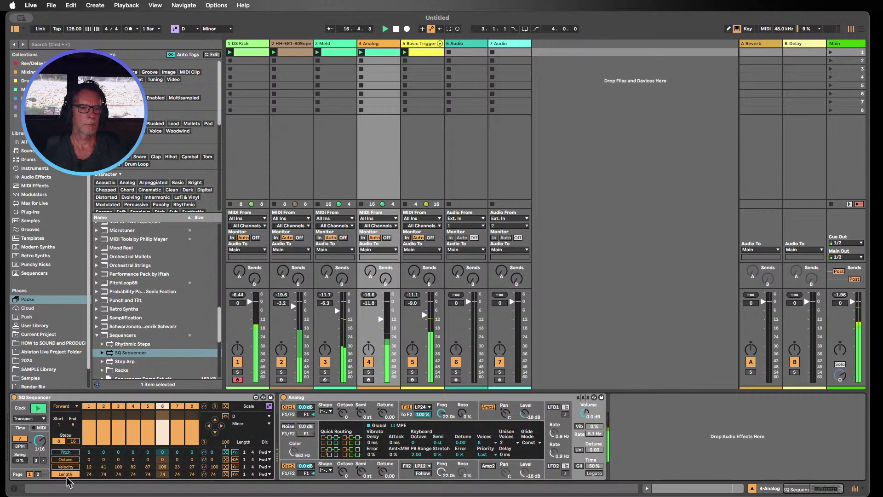
left_click(225, 473)
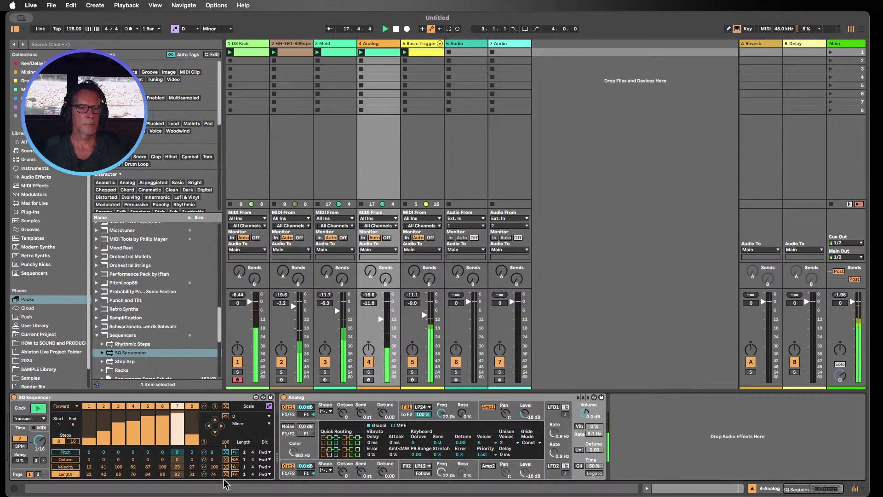
left_click(225, 452)
left_click(225, 452)
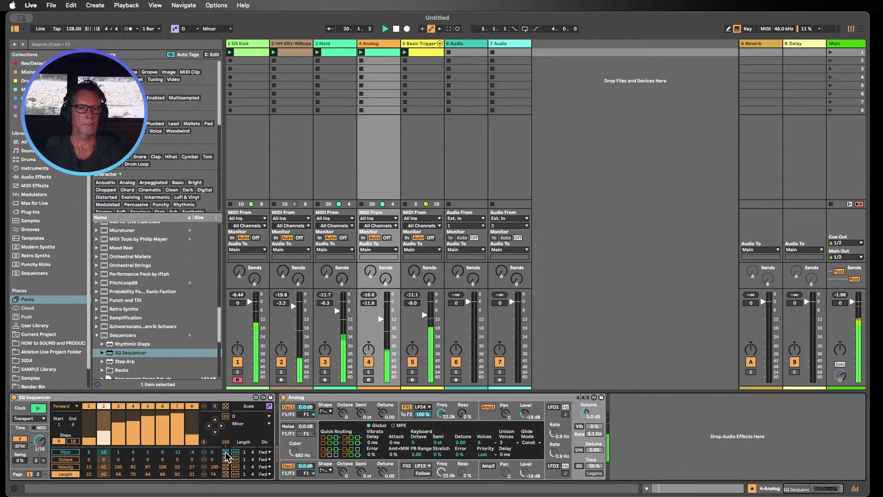
left_click(226, 452)
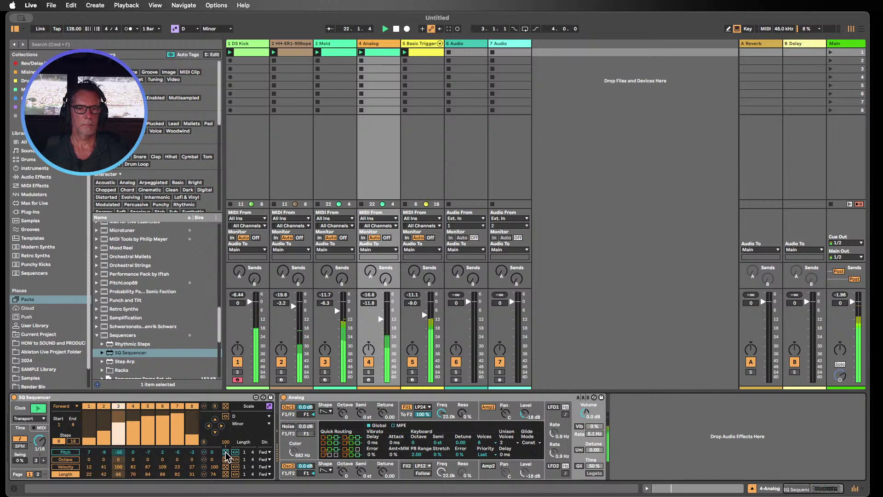
left_click(226, 451)
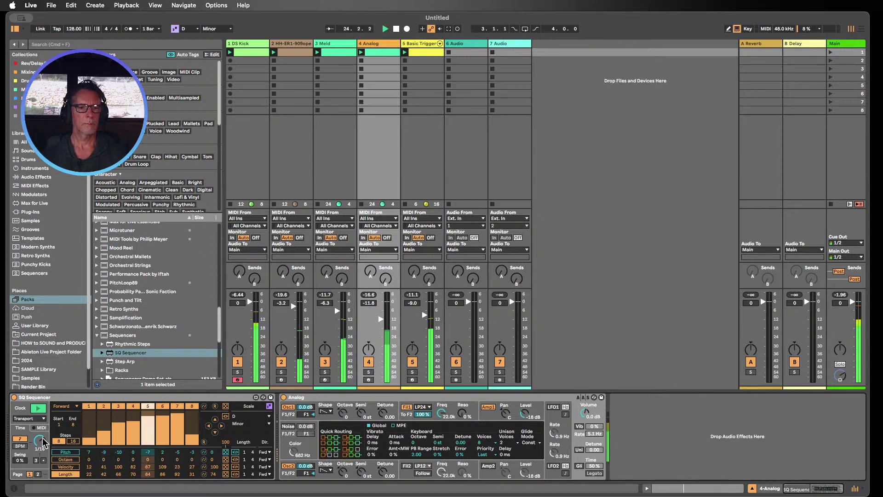
- Set Analog's Filter 1 frequency to 834 and resonance to 0%, and Amp 1's envelope decay to 301 ms with sustain 0.00
left_click_drag(442, 412, 442, 465)
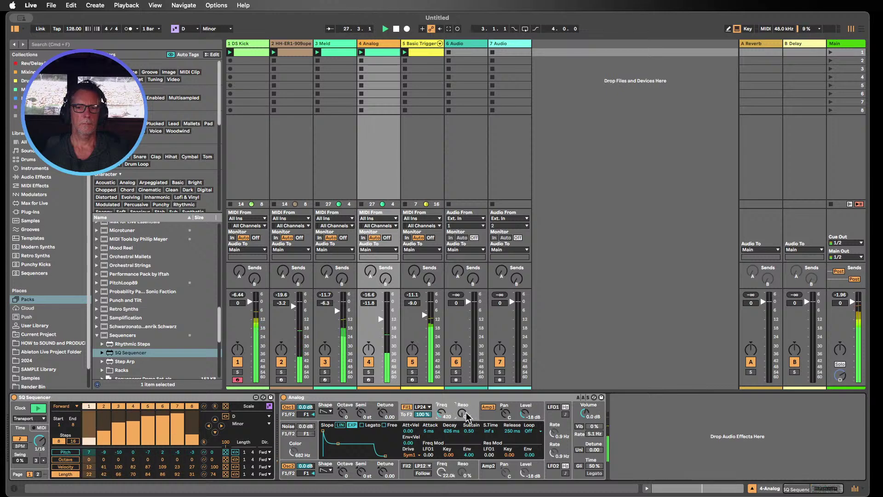
left_click_drag(462, 413, 441, 415)
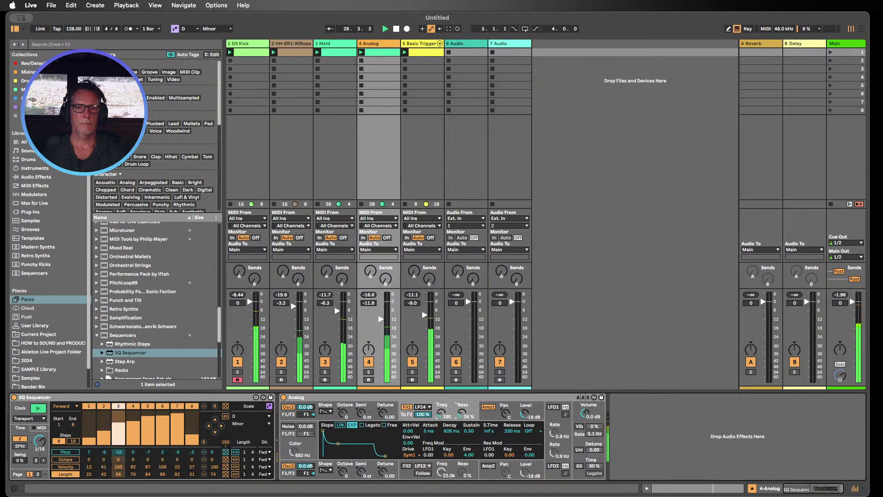
left_click(495, 415)
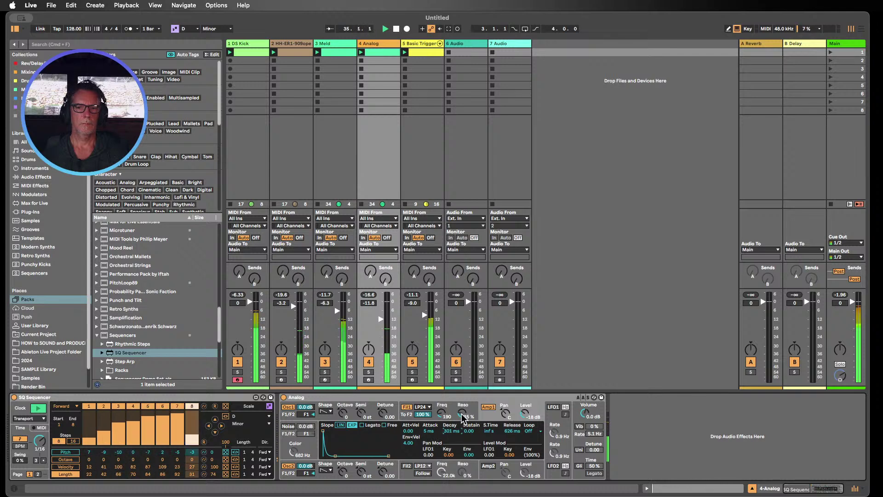
left_click_drag(462, 416, 462, 417)
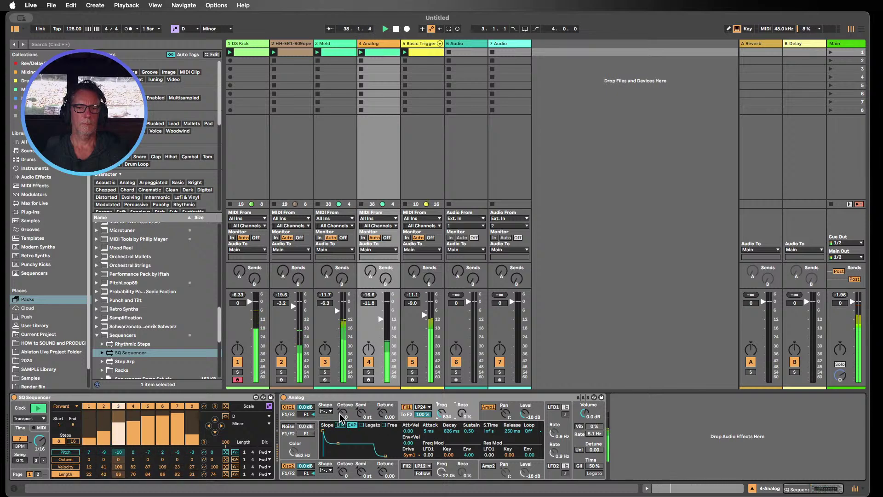
- Set Analog's oscillator 1 octave to 1 and detune to 0.17, and detune oscillator 2 to -0.05
left_click_drag(341, 416, 341, 411)
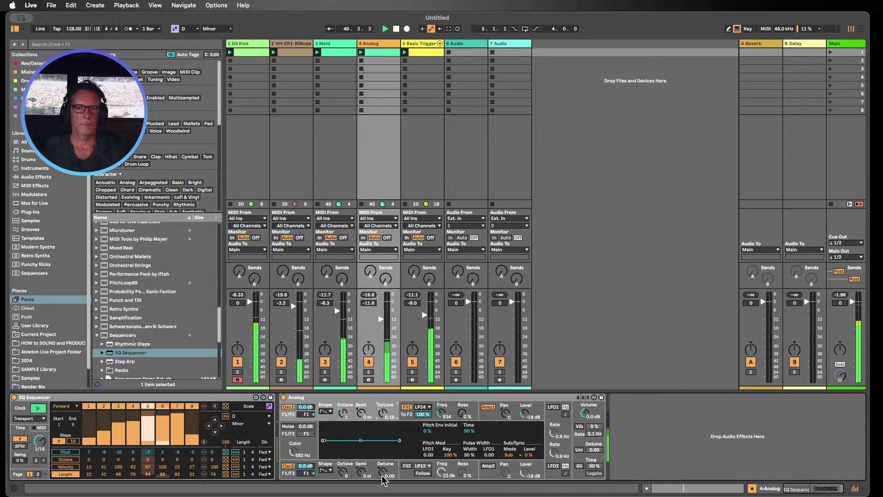
left_click_drag(382, 479, 381, 482)
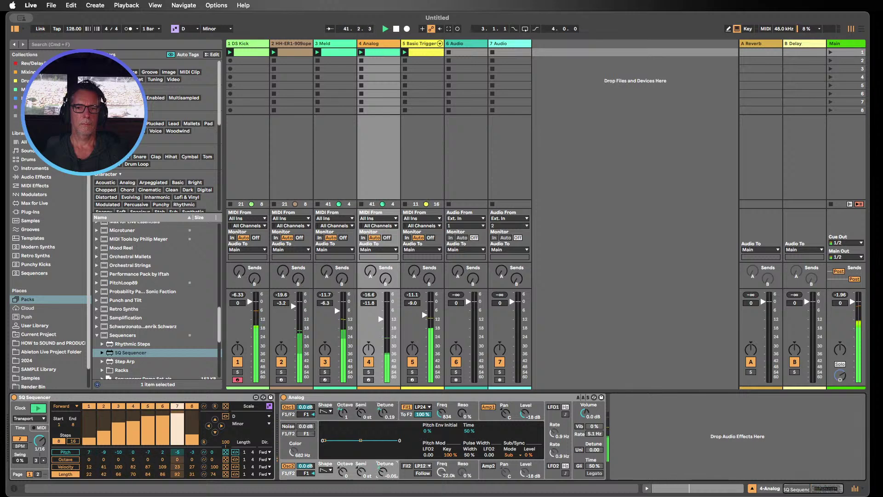
left_click_drag(382, 413, 382, 414)
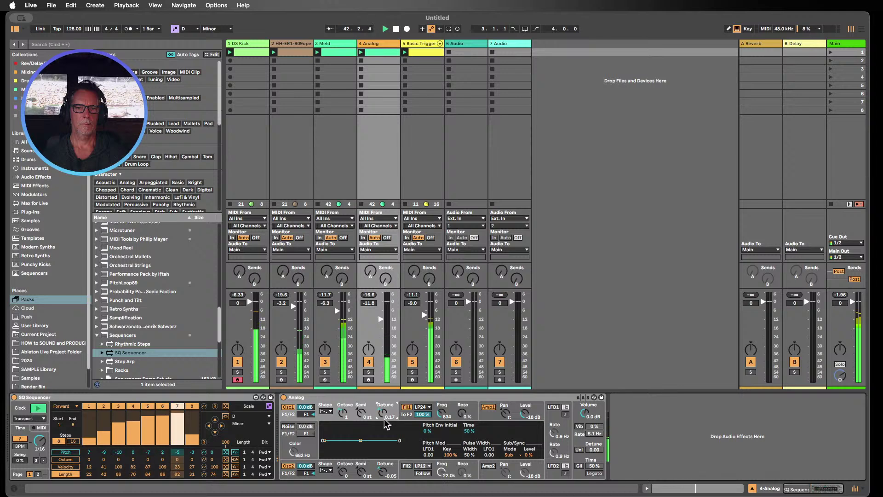
- Enable Analog's Unison with a detune of 14.06 and set the voices to Mono
left_click(579, 450)
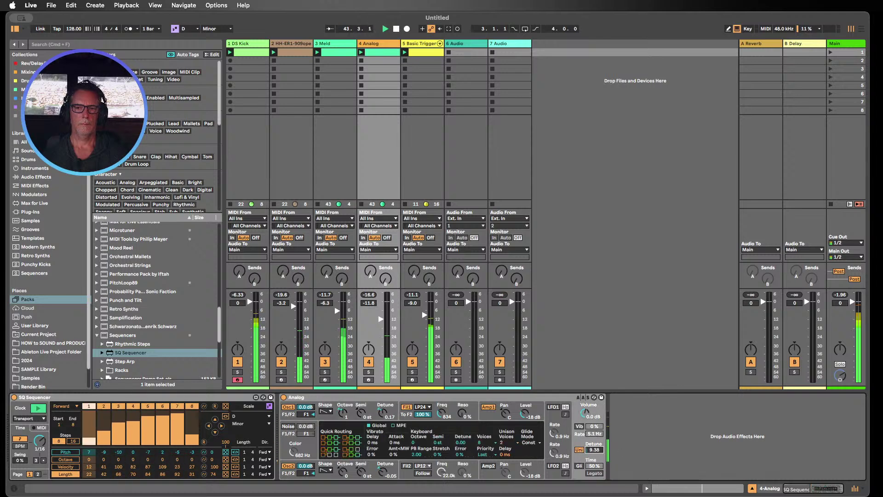
left_click_drag(596, 451, 596, 436)
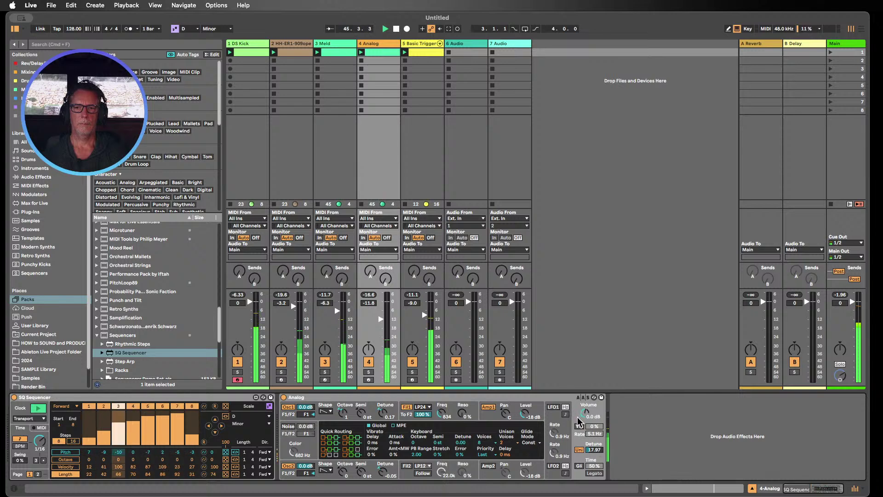
left_click(481, 442)
left_click(484, 375)
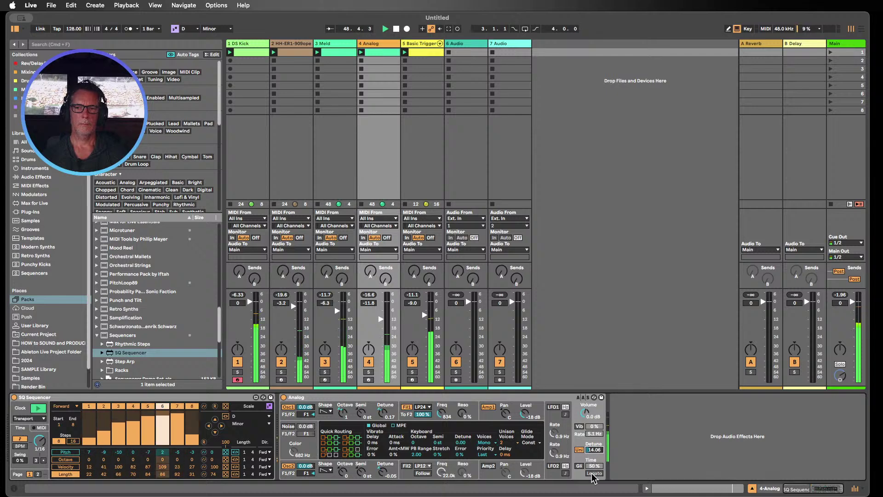
- Set Analog's glide time to 28% and deactivate the Meld track
left_click_drag(594, 467, 594, 479)
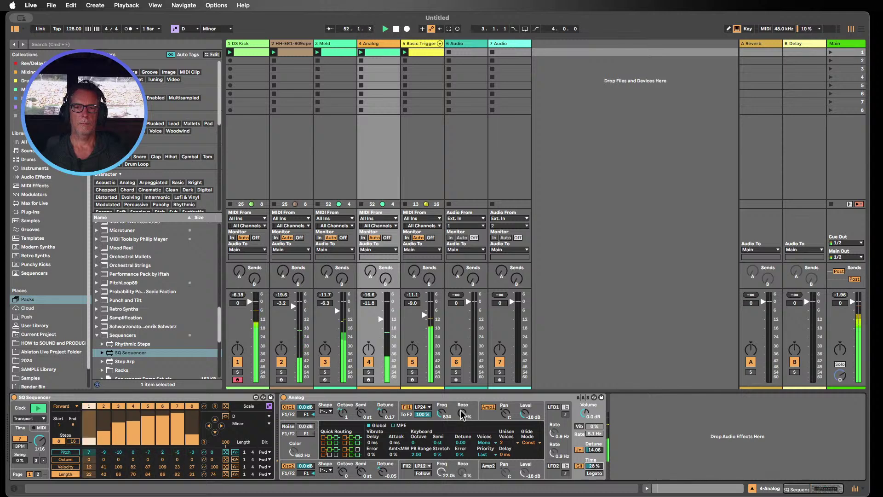
left_click(324, 362)
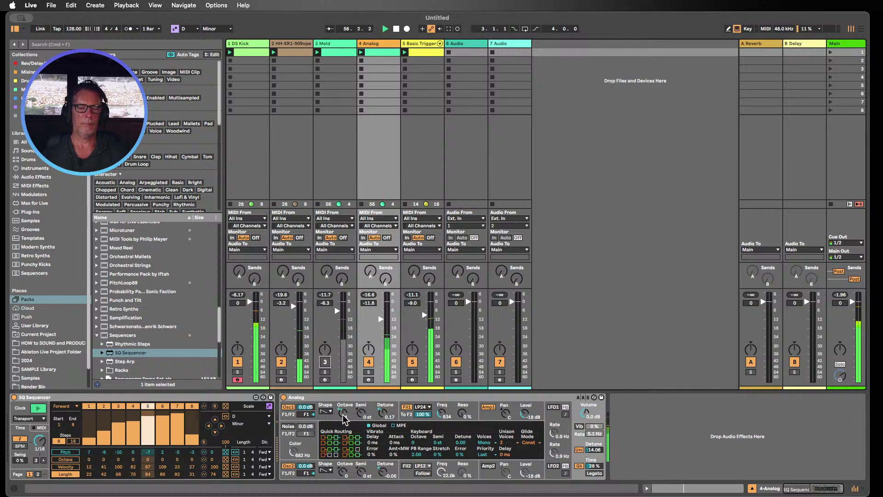
- Review the SQ Sequencer's Octave, Pitch, Length and Velocity lanes while the sequence plays
left_click(65, 460)
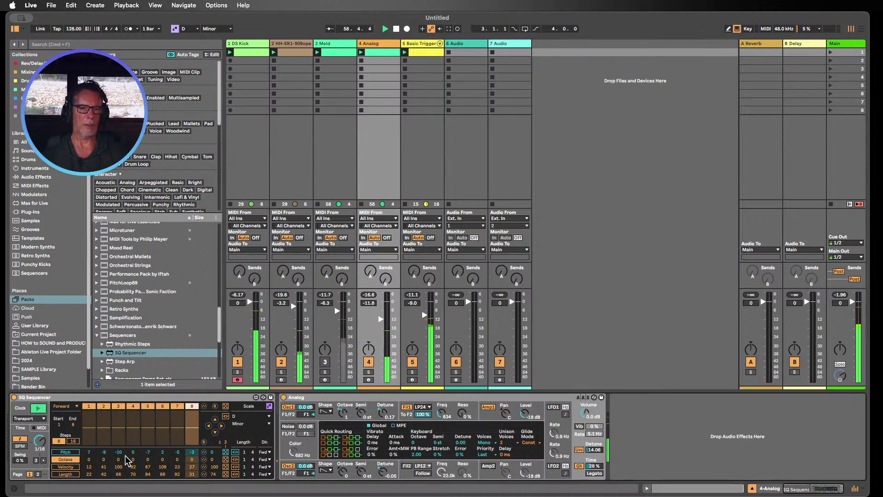
left_click(64, 451)
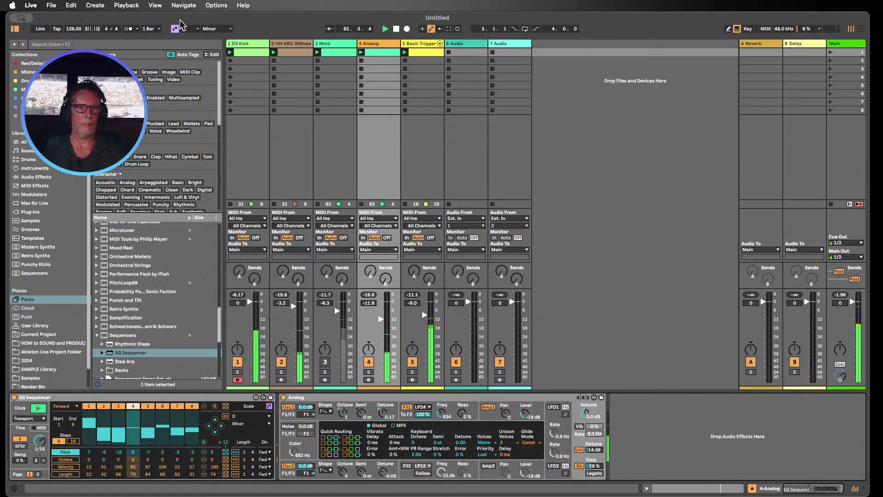
left_click(270, 406)
left_click(269, 406)
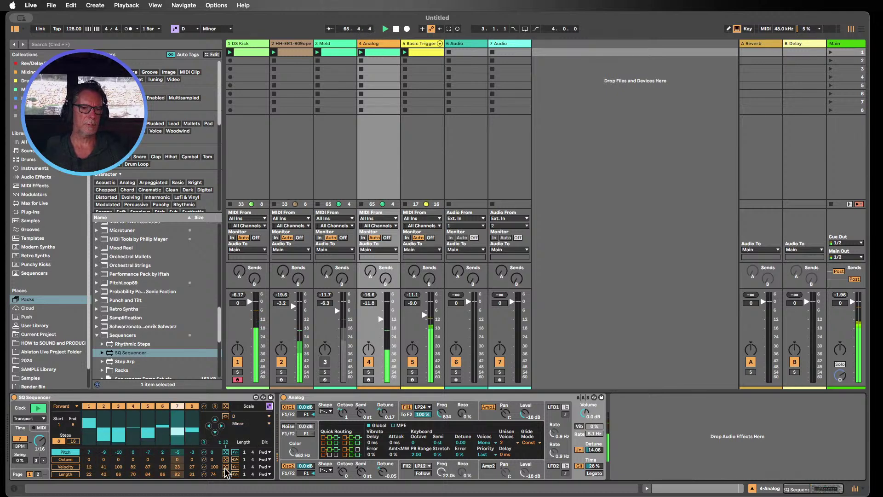
left_click(66, 474)
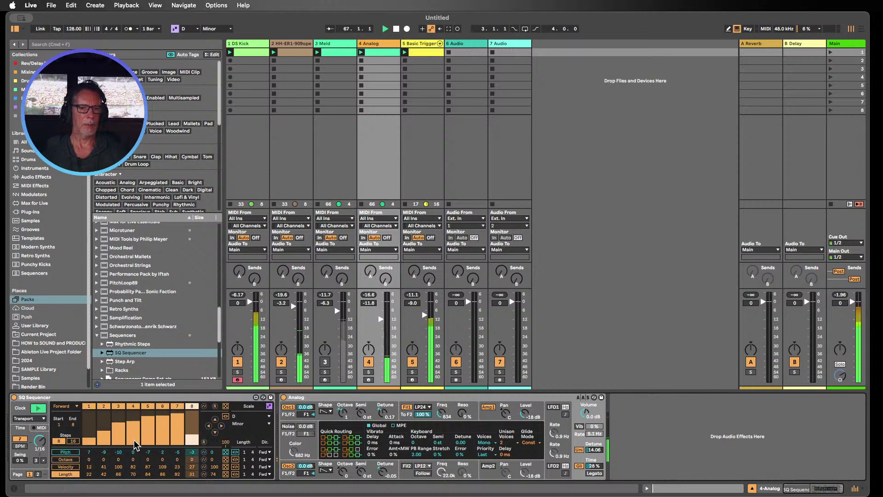
left_click(65, 466)
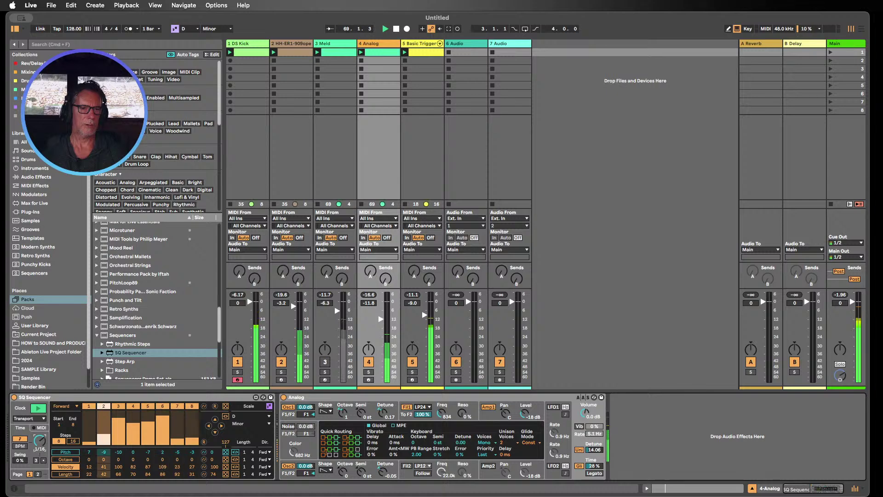
- Try the SQ Sequencer's step rate at 1/8 and return it to 1/16
left_click_drag(40, 440, 39, 436)
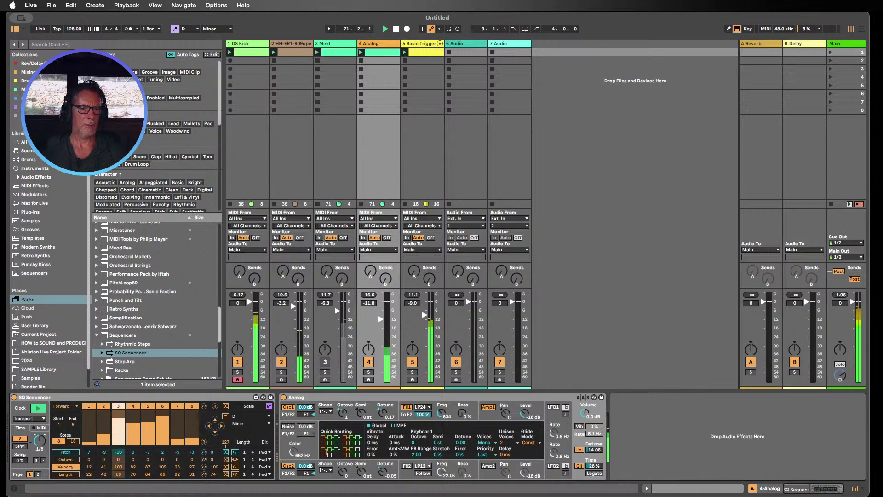
left_click_drag(40, 436, 40, 440)
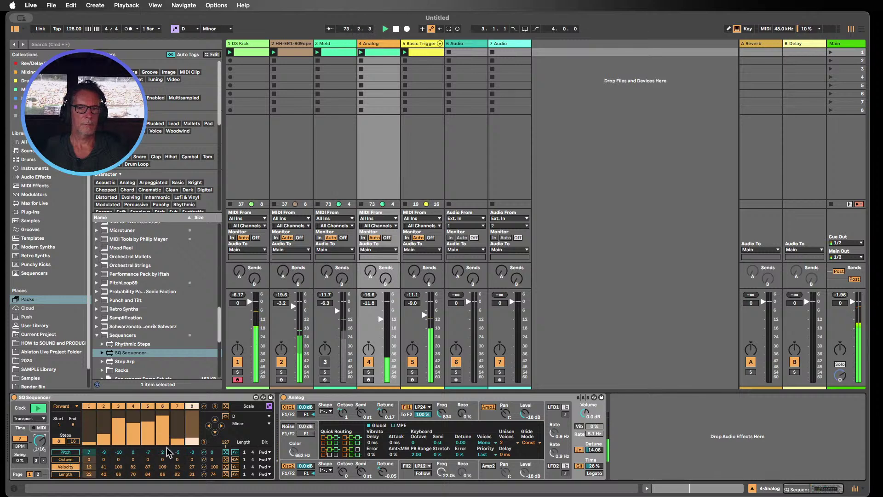
- Set Analog's oscillator 1 detune to 0.08 and stop playback
left_click_drag(383, 412, 383, 416)
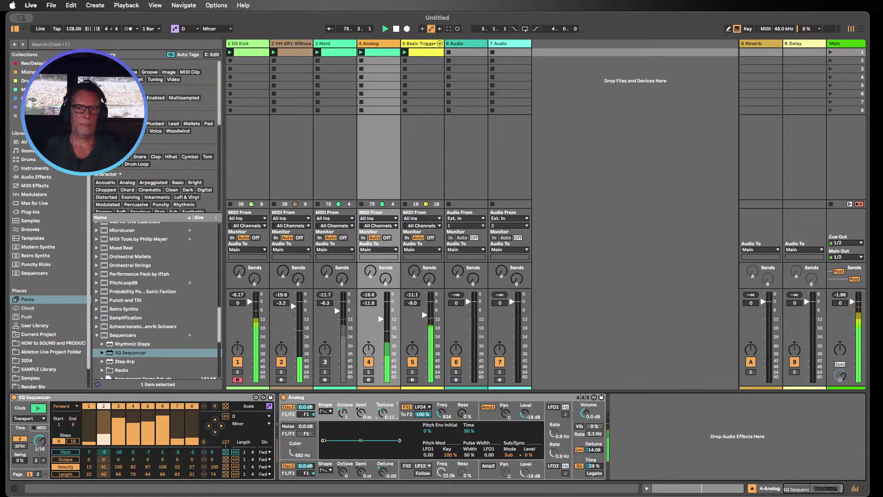
left_click(384, 474)
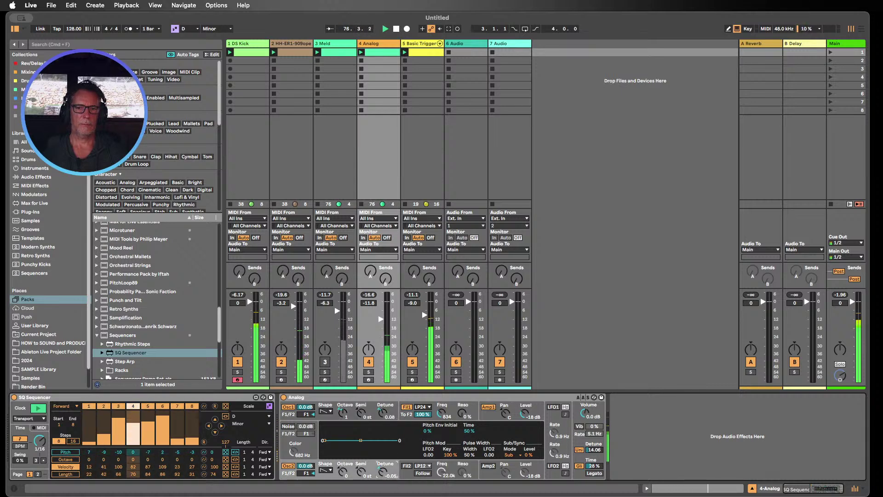
left_click(340, 415)
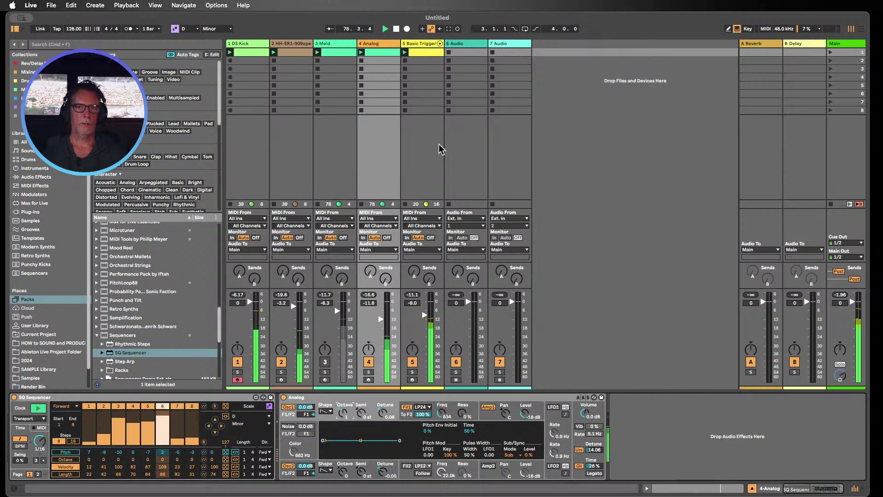
left_click(396, 28)
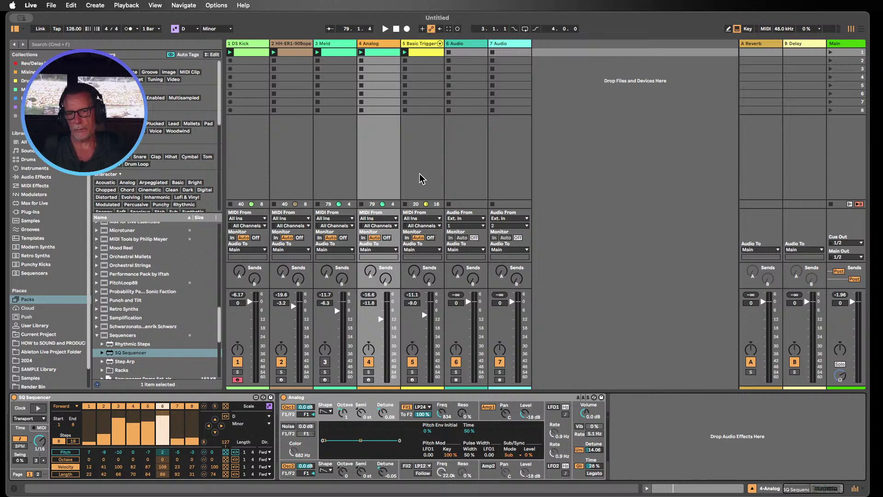
- Inspect the notes in the Basic Trigger Bass clip
double_click(432, 51)
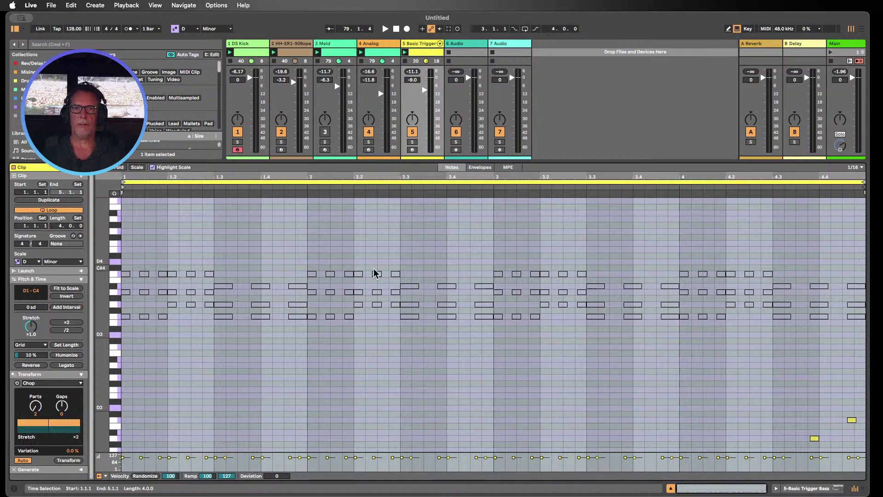
left_click(394, 273)
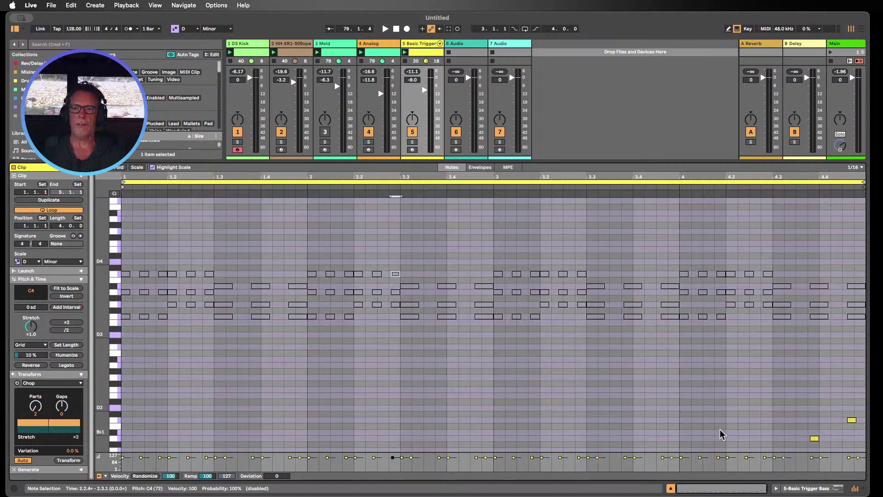
left_click(671, 489)
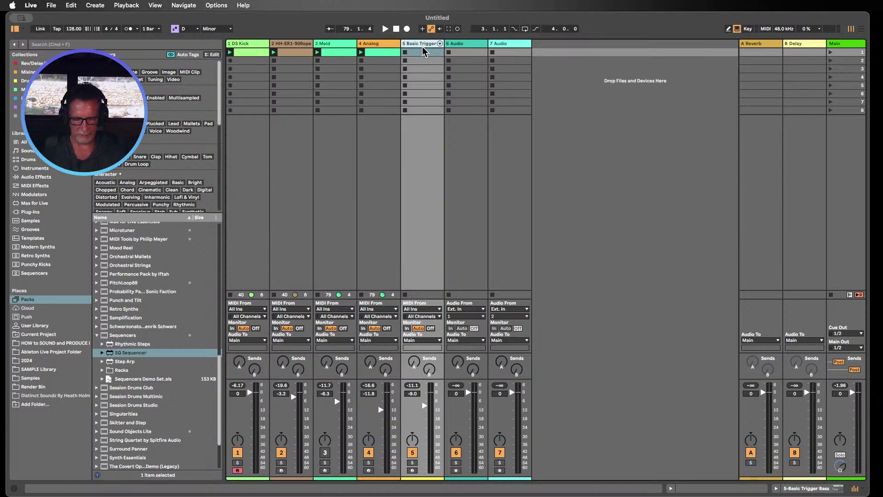
- Insert a MIDI track after the bass track with monitoring set to In, and rename the bass track "sequencer"
key("super+shift+t")
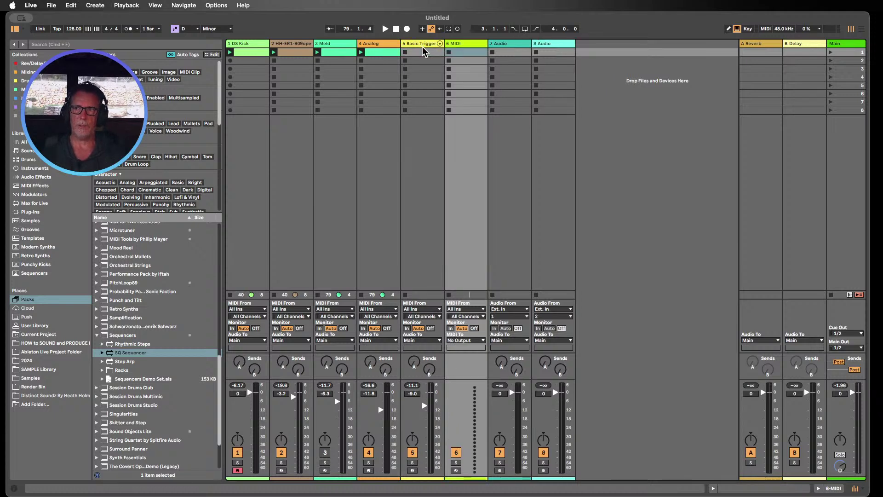
left_click(450, 328)
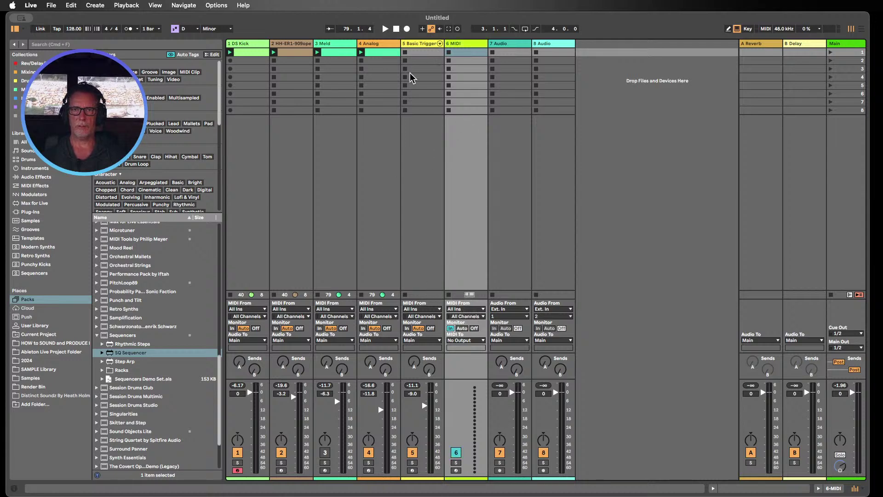
left_click(419, 45)
key("super+r")
type("s")
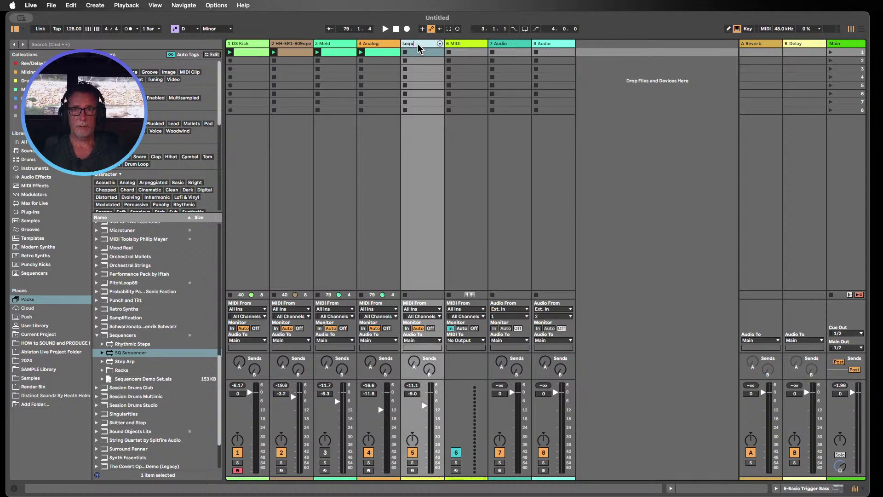
type("equencer")
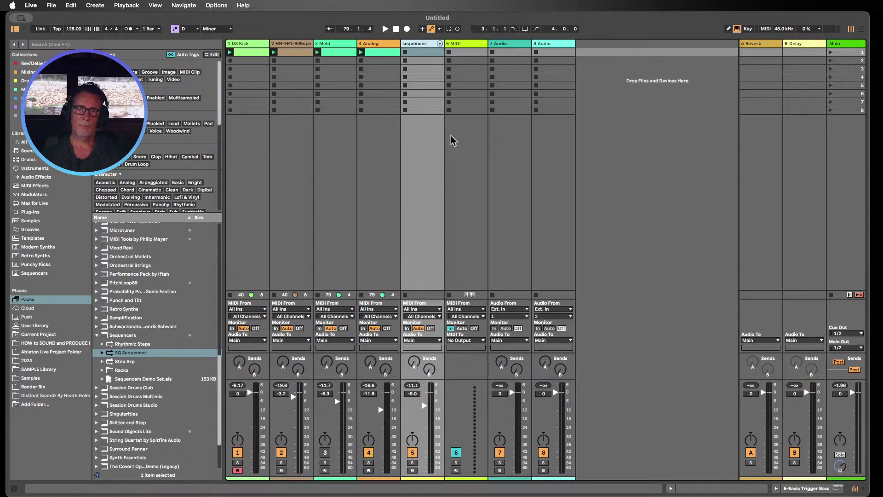
- Set the new MIDI track's input to the sequencer track and arm it for recording
left_click(467, 149)
left_click(471, 308)
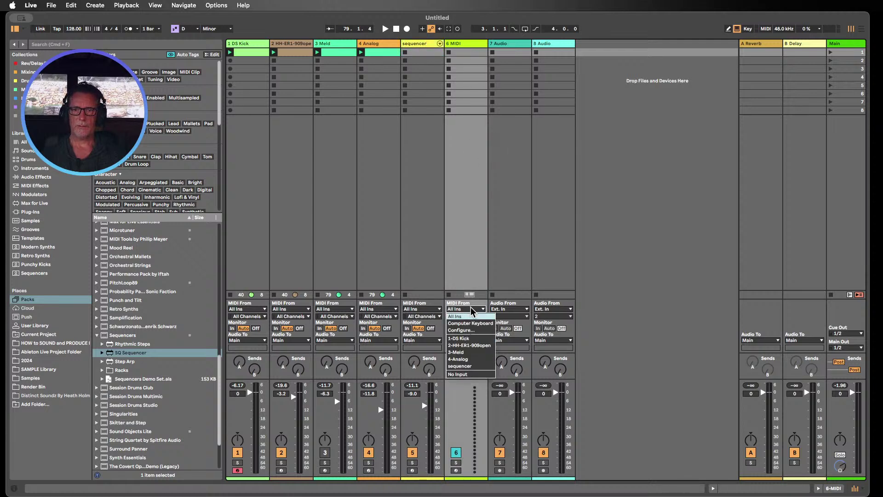
left_click(469, 366)
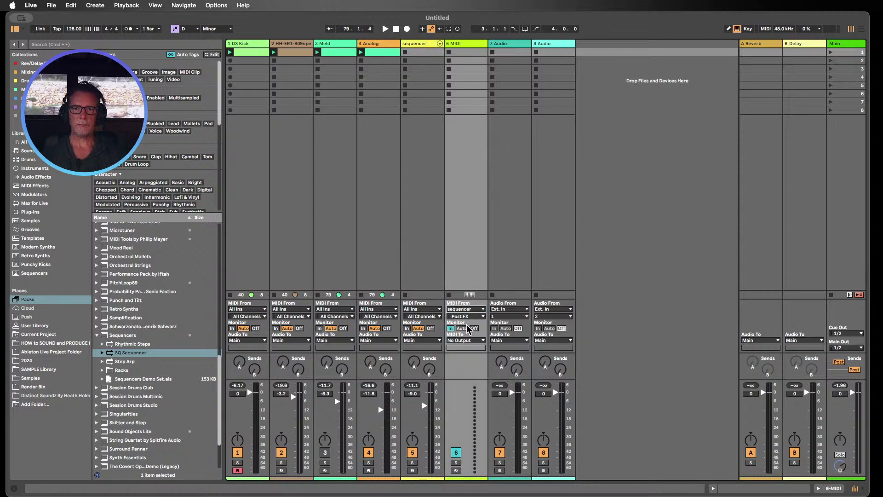
left_click(456, 470)
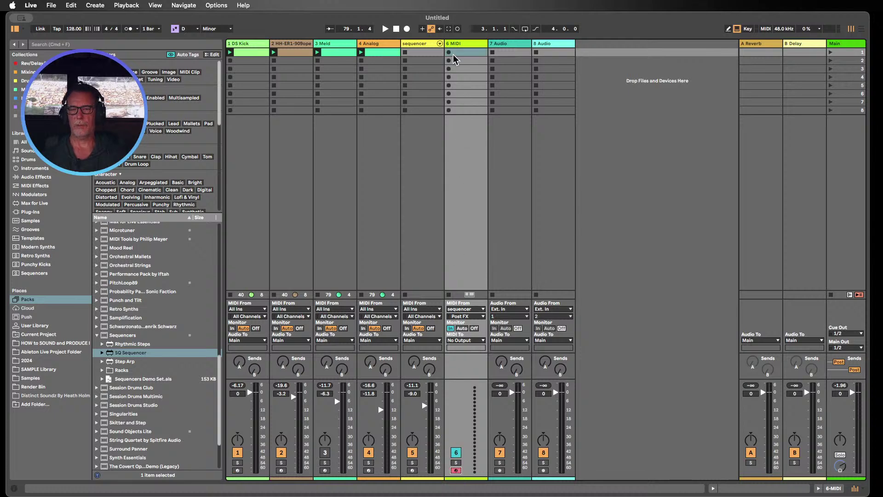
- Examine the devices on the sequencer track, its Wavetable chain and the Analog track
double_click(420, 45)
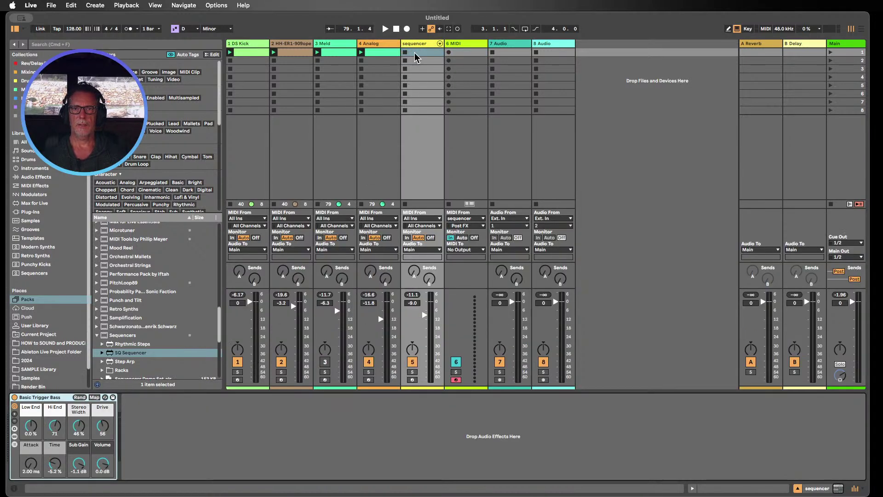
left_click(439, 43)
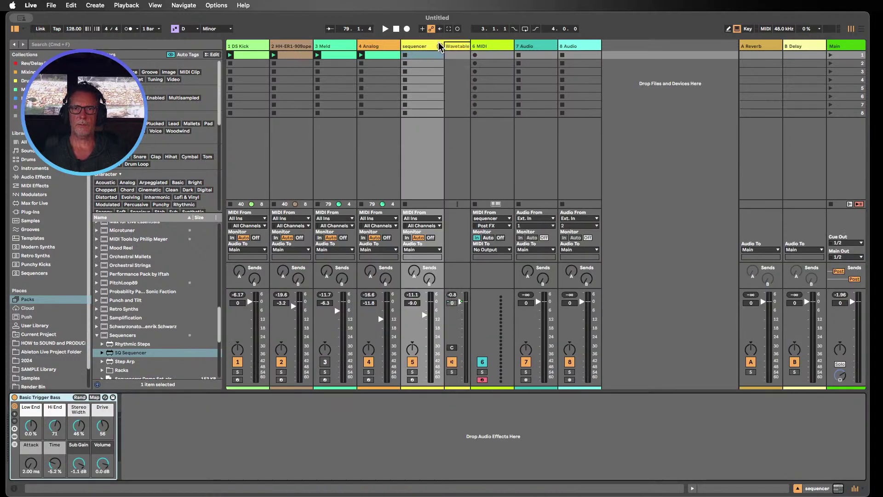
left_click(457, 47)
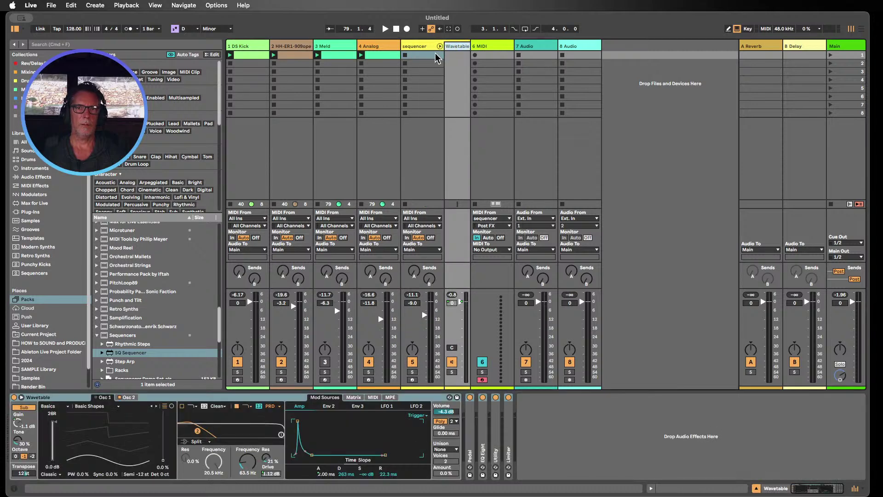
left_click(440, 46)
left_click(375, 44)
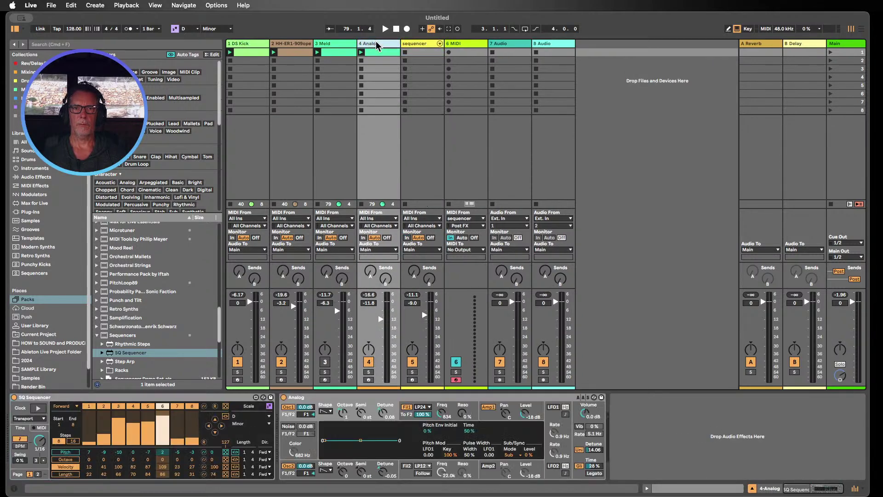
left_click(424, 47)
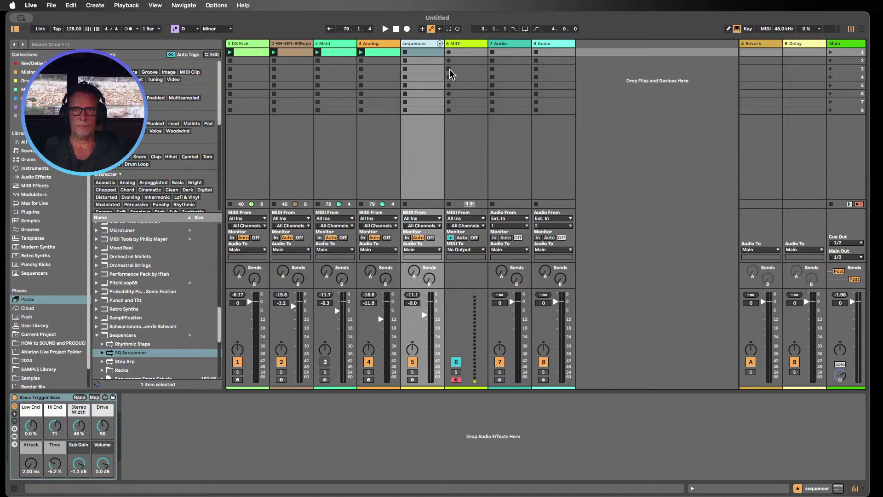
- Undo the MIDI track insertion, its routing and the bass track's renaming, back to before the bass clip was deleted
key("super+z")
key("super+z")
key("super+z")
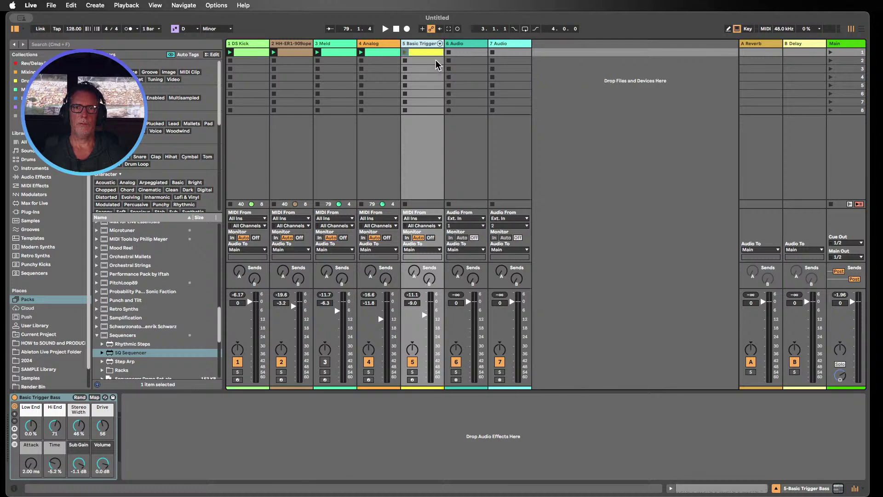
- Move the Basic Trigger Bass track directly after the DS Kick track and rename it "bass"
left_click_drag(417, 45, 279, 48)
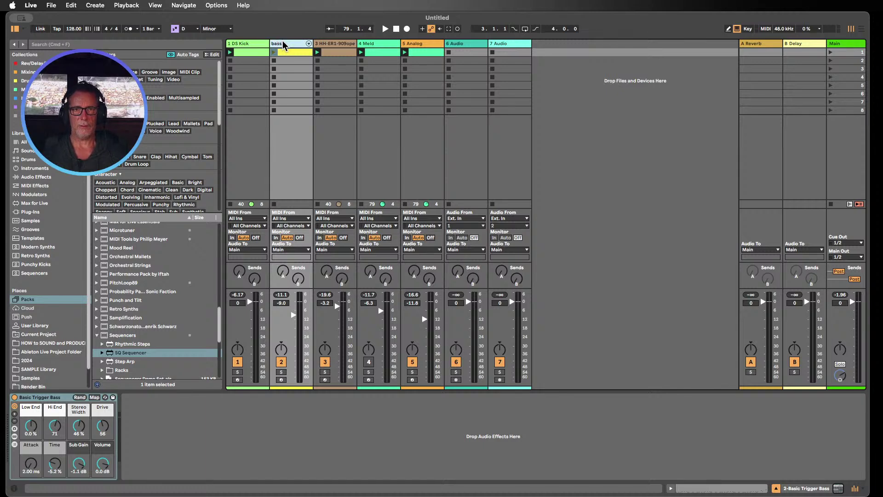
key("Return")
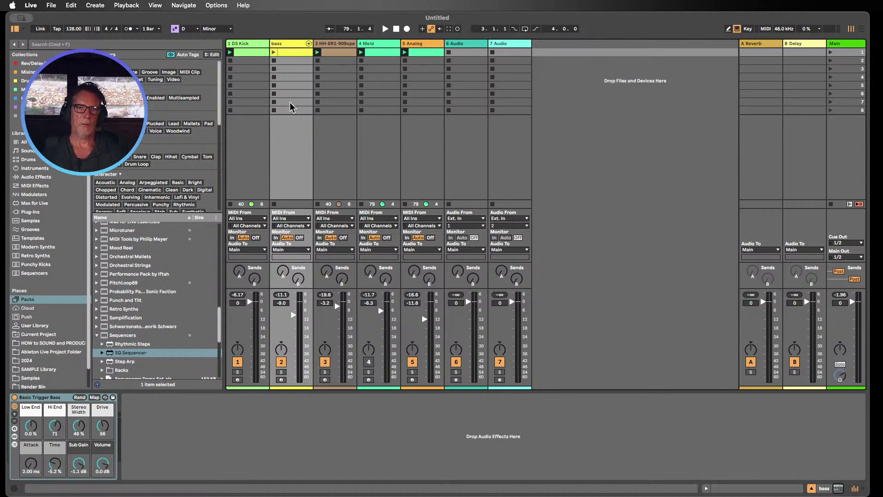
- Check the low notes around D1 in the bass track's clip
double_click(291, 51)
scroll(335, 257, "up", 3)
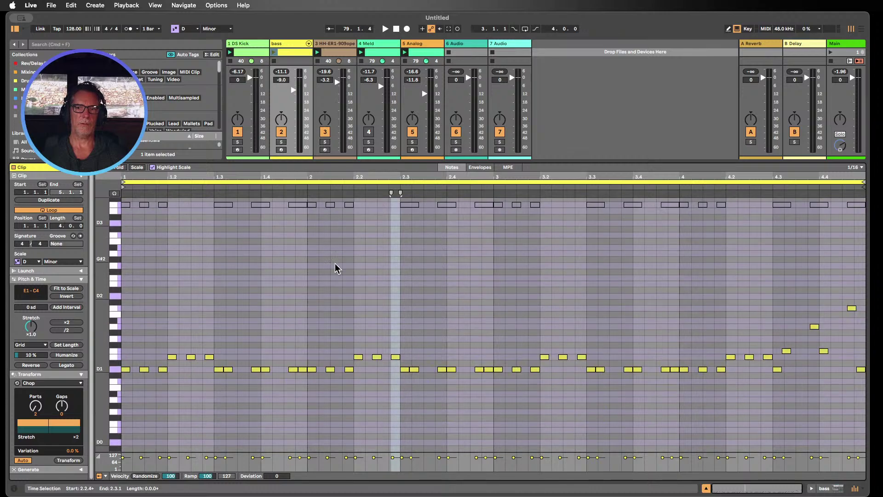
left_click(706, 489)
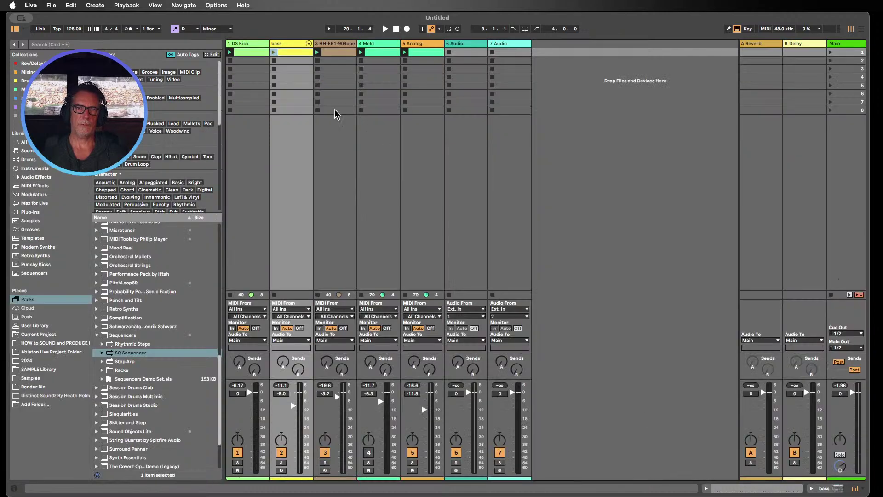
- Change the bass track's color to red
right_click(289, 47)
left_click(299, 172)
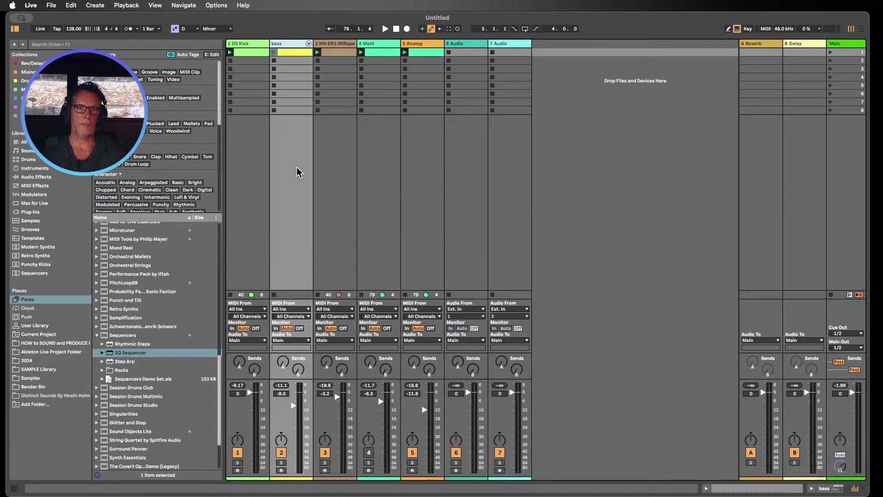
right_click(284, 44)
left_click(294, 162)
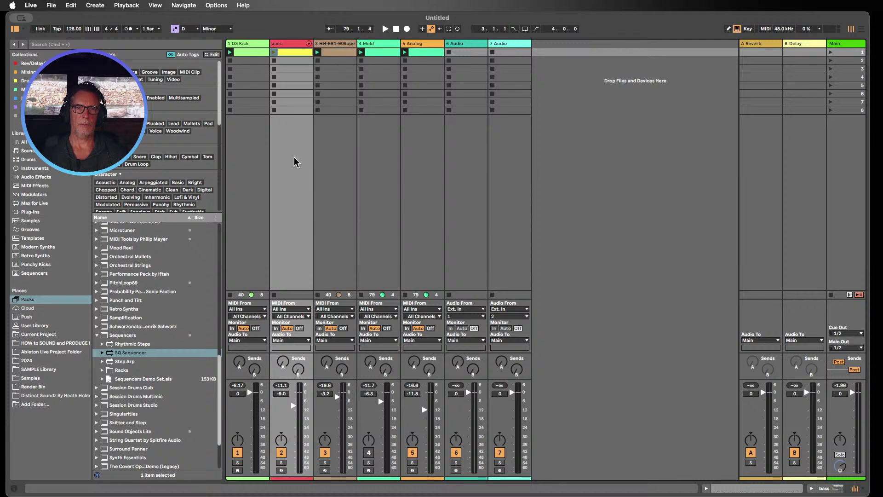
- Assign the bass track's color to its clip, and color the DS Kick track and its clip salmon pink
right_click(284, 45)
left_click(314, 204)
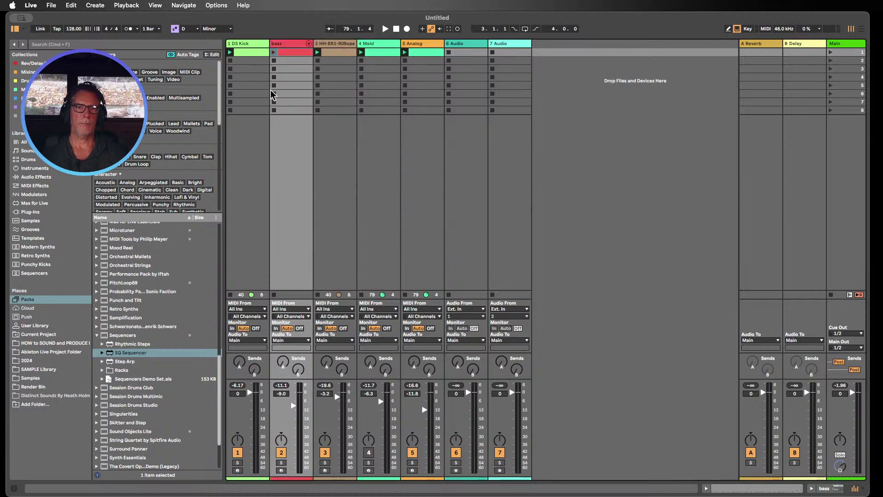
right_click(241, 45)
left_click(252, 174)
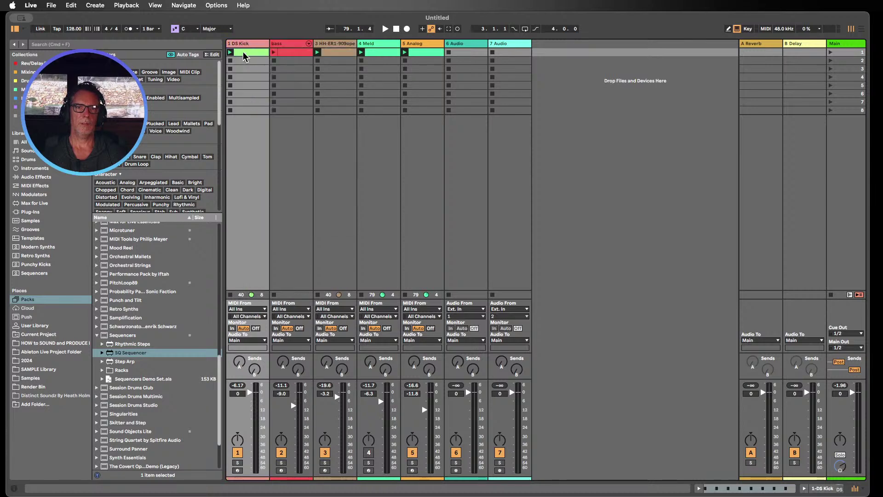
right_click(245, 45)
left_click(269, 202)
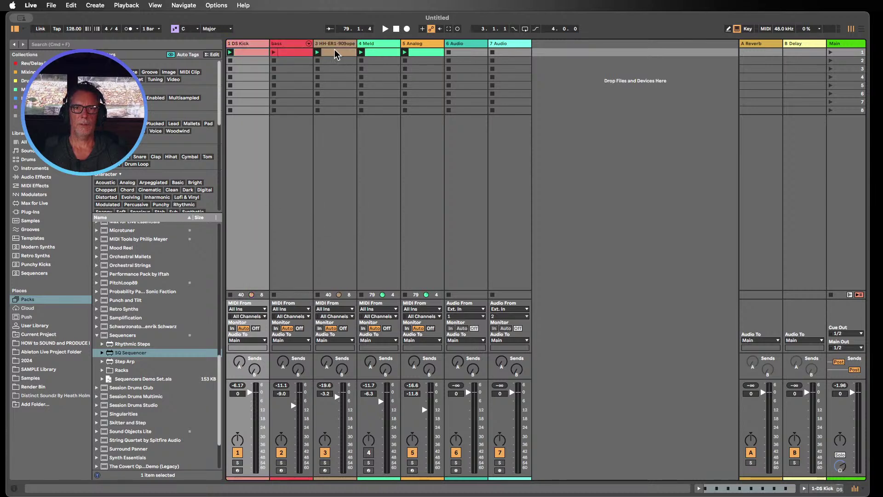
- Color the HH-ER1-909open track and its clip yellow and rename the track "909_Hihat"
right_click(335, 48)
left_click(365, 172)
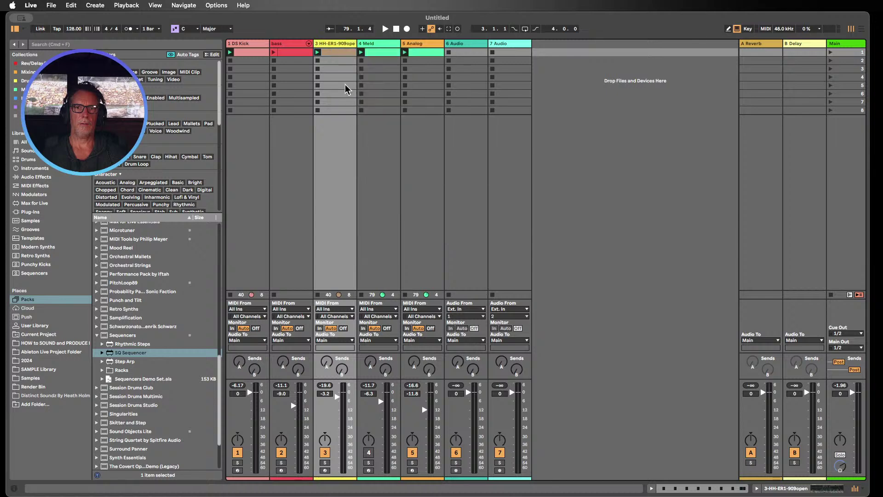
right_click(341, 46)
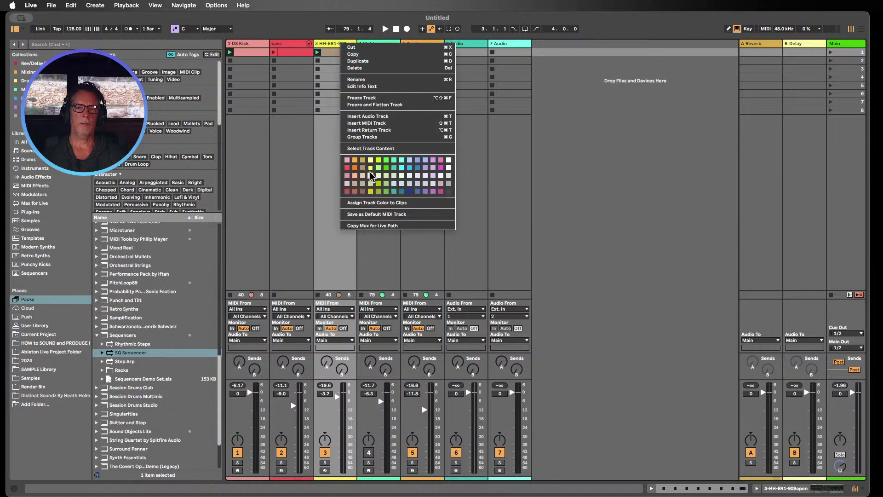
left_click(375, 202)
key("super+r")
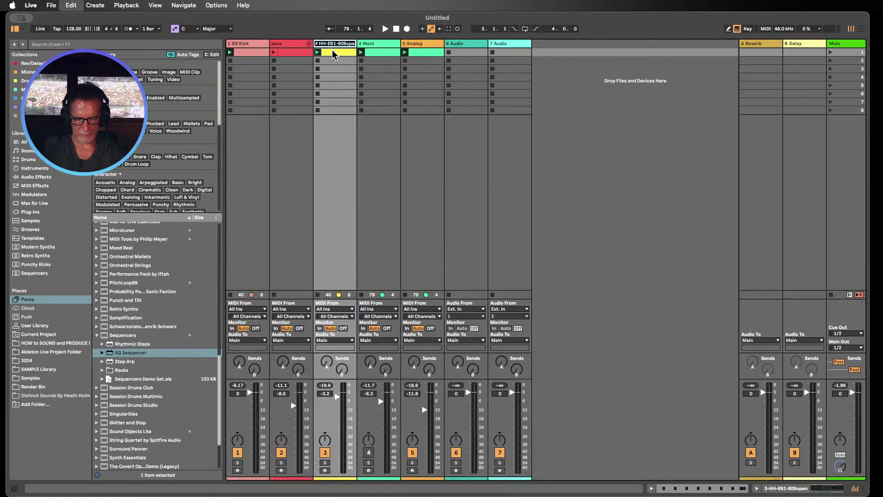
type("909_Hihat")
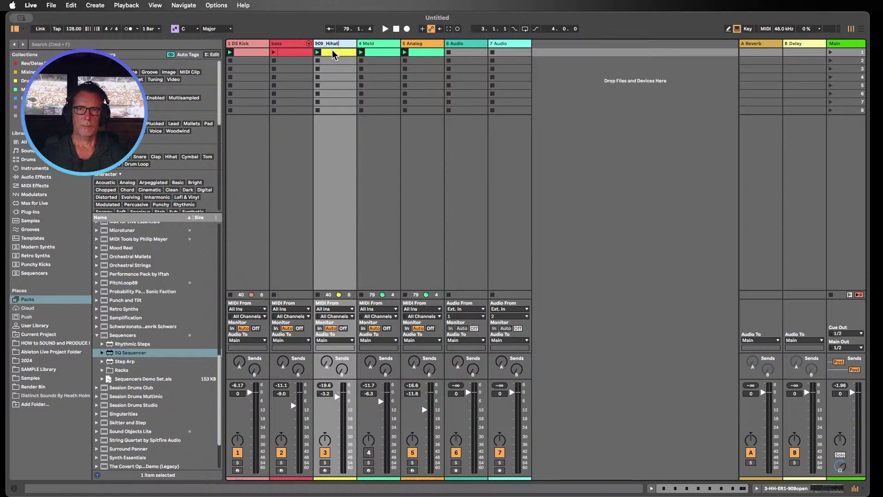
- Rename the Meld track "Chords" and the Analog track "Sequence"
left_click(376, 44)
key("super+r")
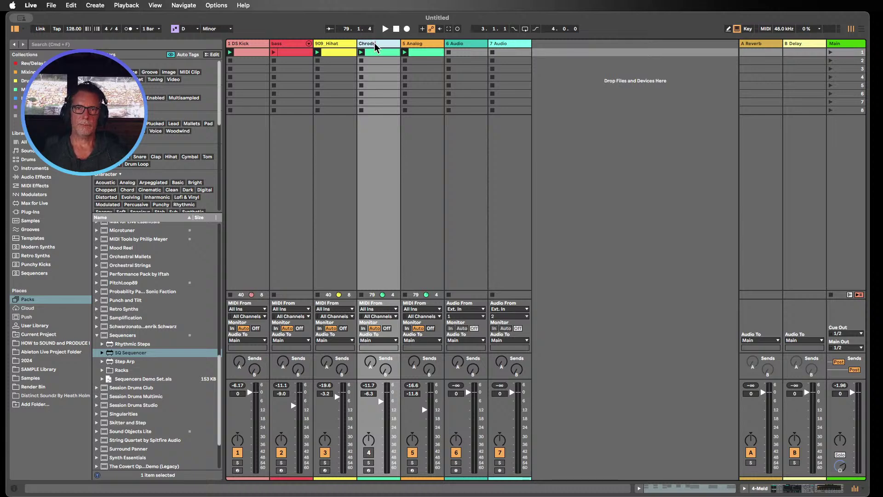
left_click(414, 46)
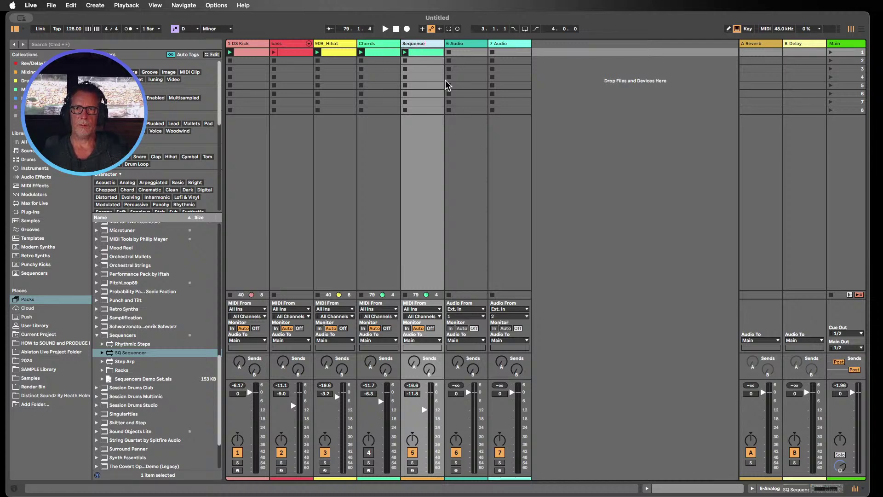
left_click(422, 80)
- Change the Sequence track's color to cyan and assign that color to its clips
right_click(428, 46)
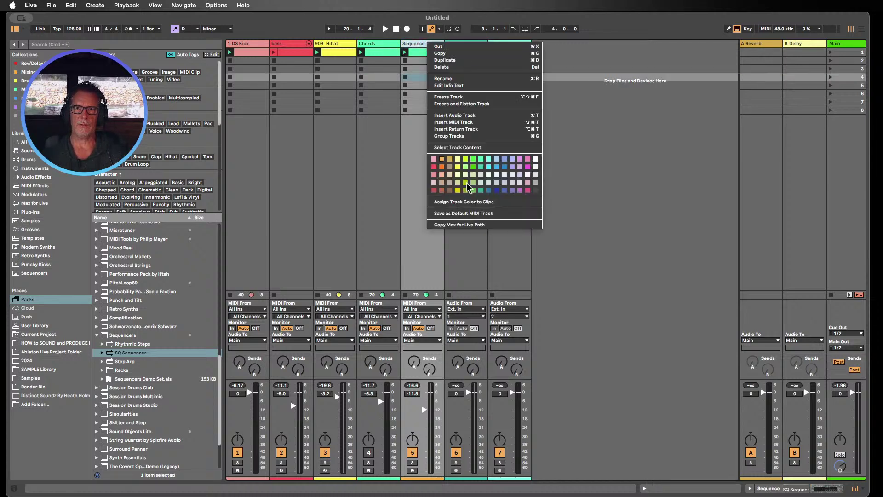
left_click(491, 167)
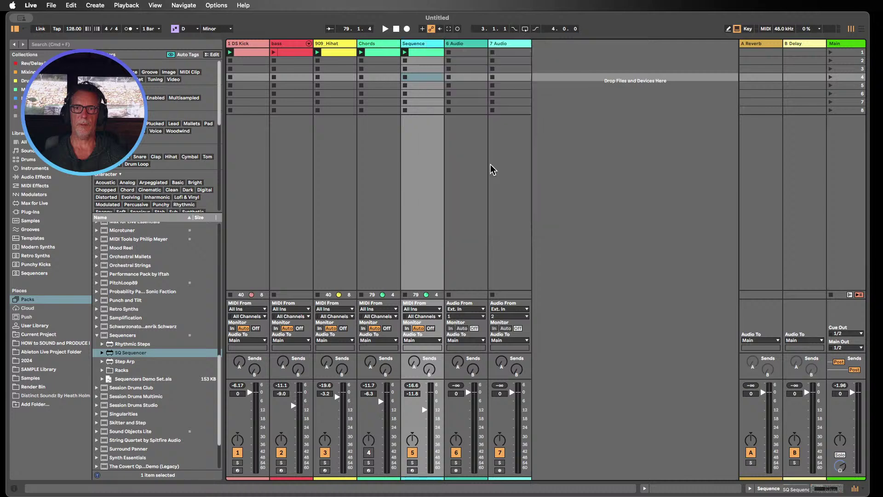
right_click(420, 43)
left_click(458, 201)
- Delete the two empty audio tracks after the Sequence track
left_click(466, 44)
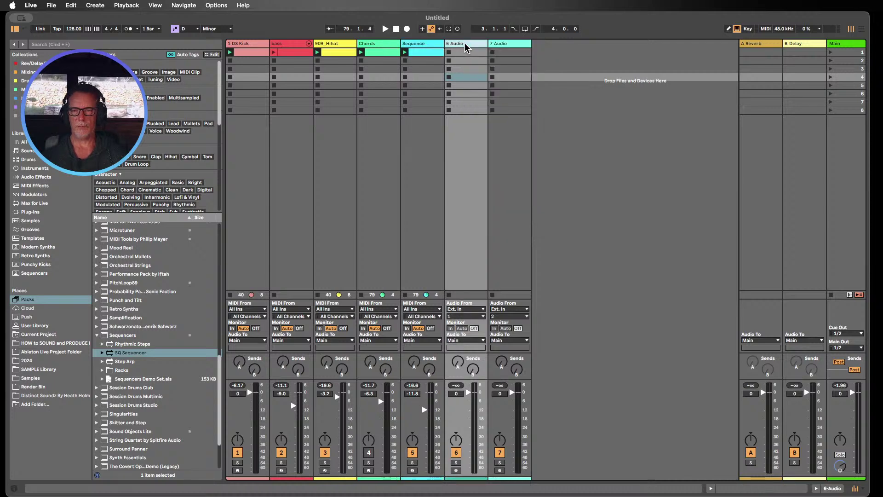
key("Delete")
key("Delete")
- Play the groove and try different octave settings for Analog's first oscillator on the Sequence track
double_click(418, 44)
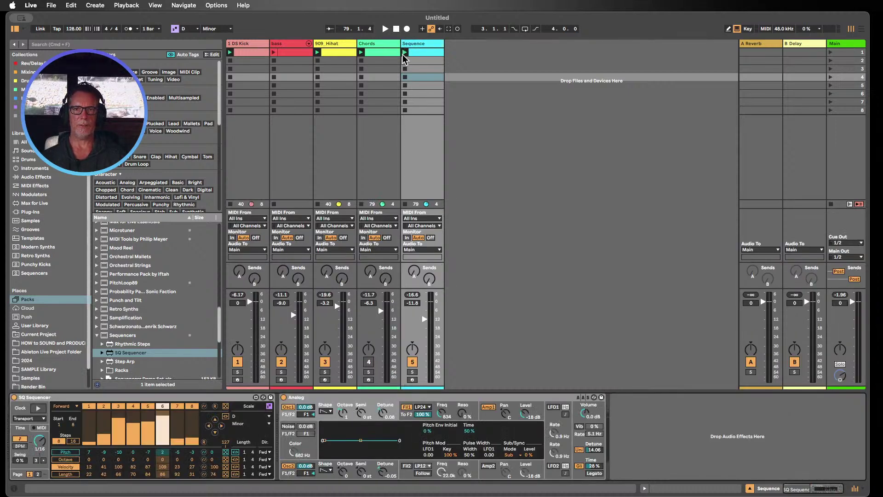
key("space")
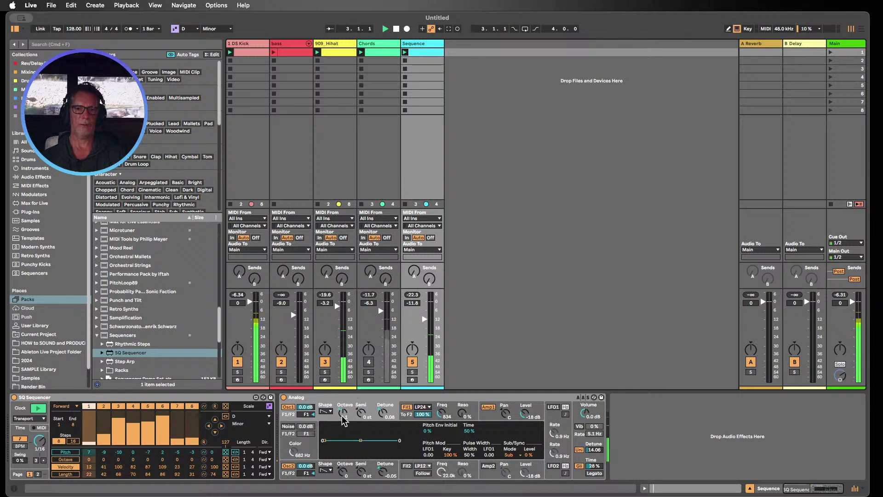
left_click_drag(342, 415, 341, 405)
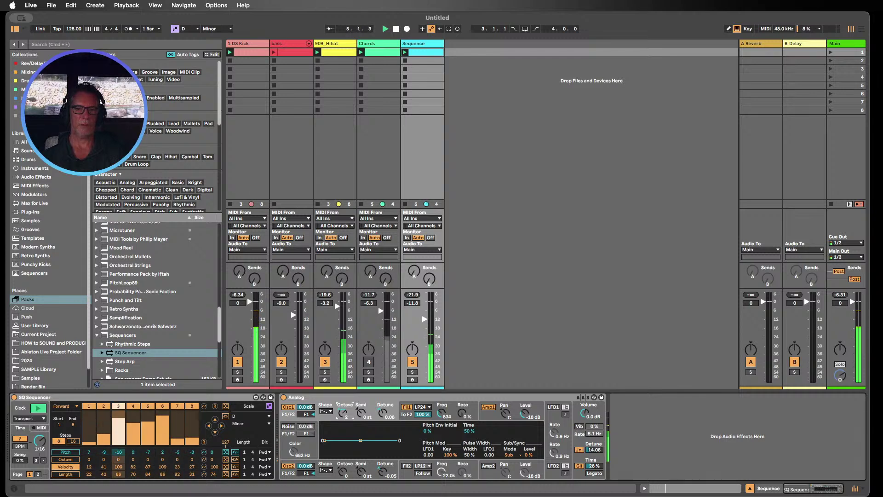
mouse_move(342, 413)
left_mouse_down()
mouse_move(343, 441)
mouse_move(343, 405)
left_mouse_up()
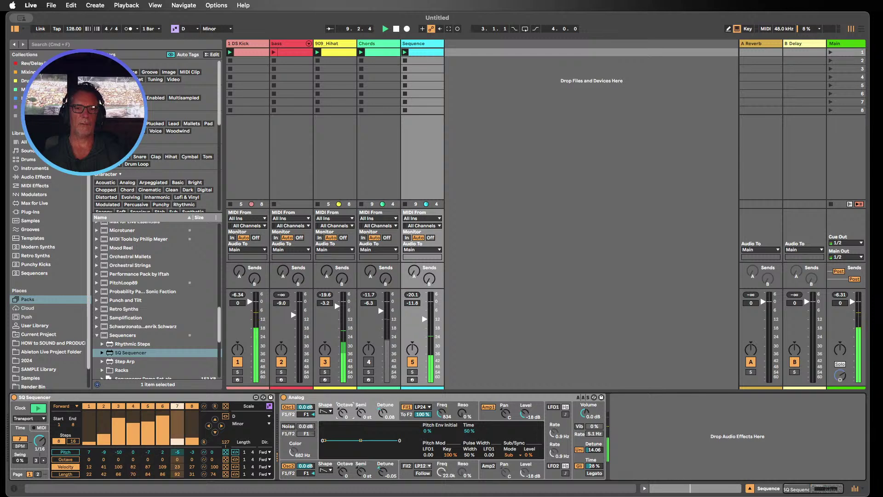
- Launch the bass clip, unmute Chords, and set volumes to -6.6 dB for Sequence, -13.0 dB for bass, -4.5 dB for Chords and -2.6 dB for 909_Hihat
left_click(282, 73)
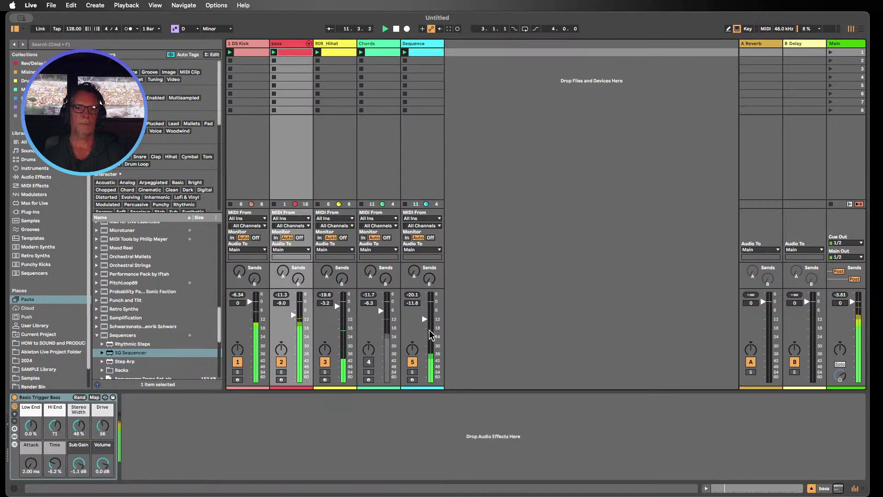
left_click_drag(431, 334, 432, 327)
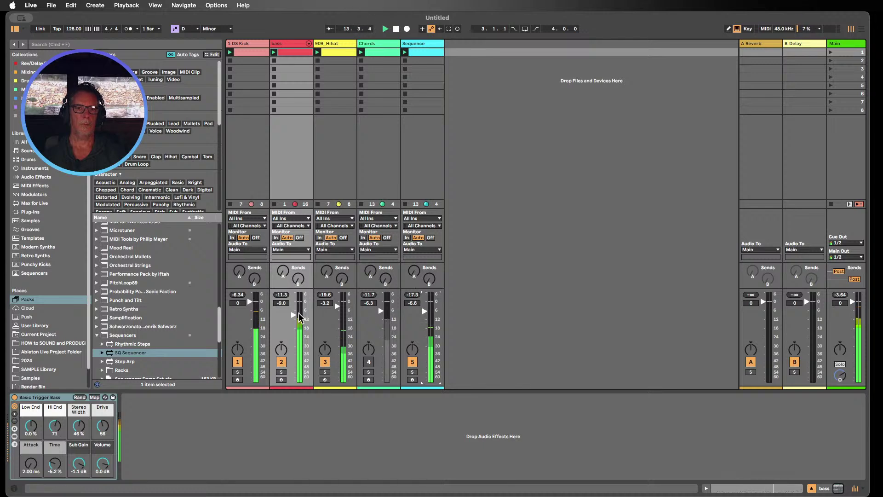
left_click_drag(298, 316, 299, 322)
left_click(368, 362)
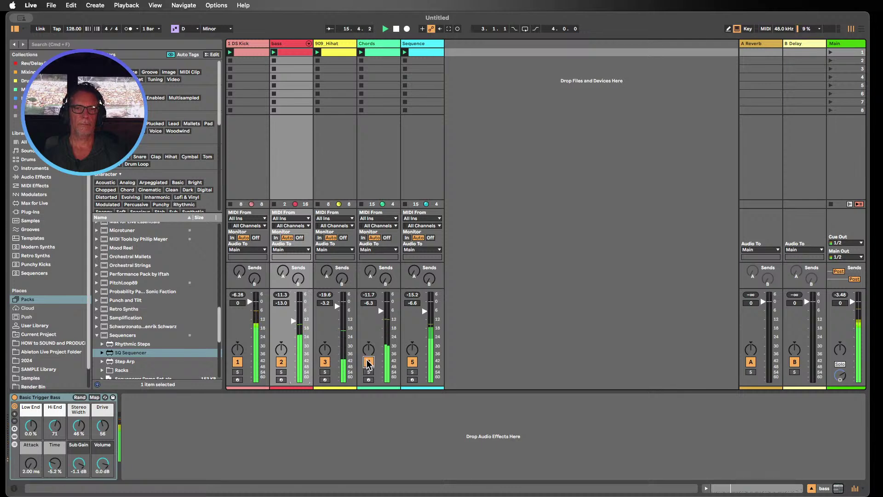
left_click_drag(382, 311, 337, 305)
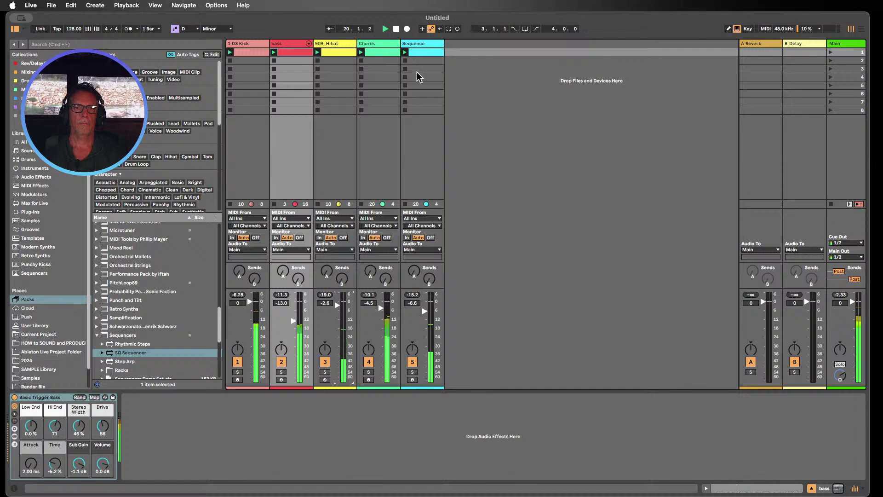
- Mute the bass track and lower the first oscillator's octave to -1 in the Sequence track's Analog
left_click(418, 43)
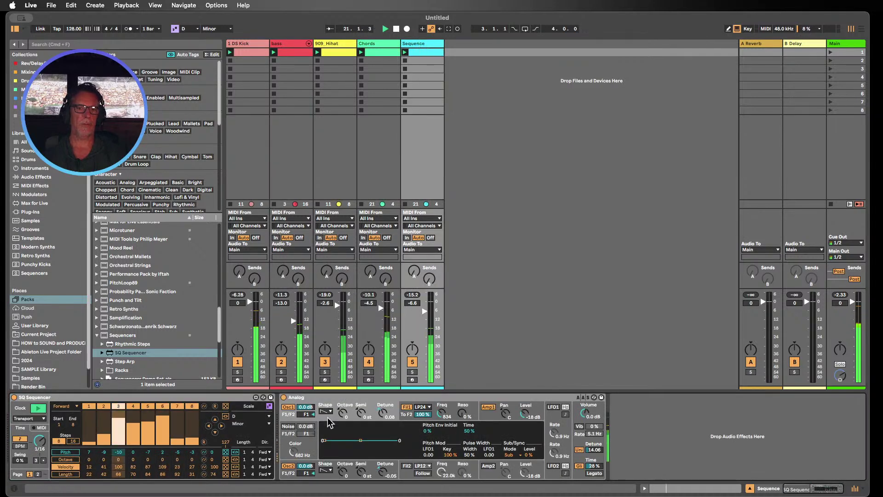
left_click_drag(341, 416, 342, 419)
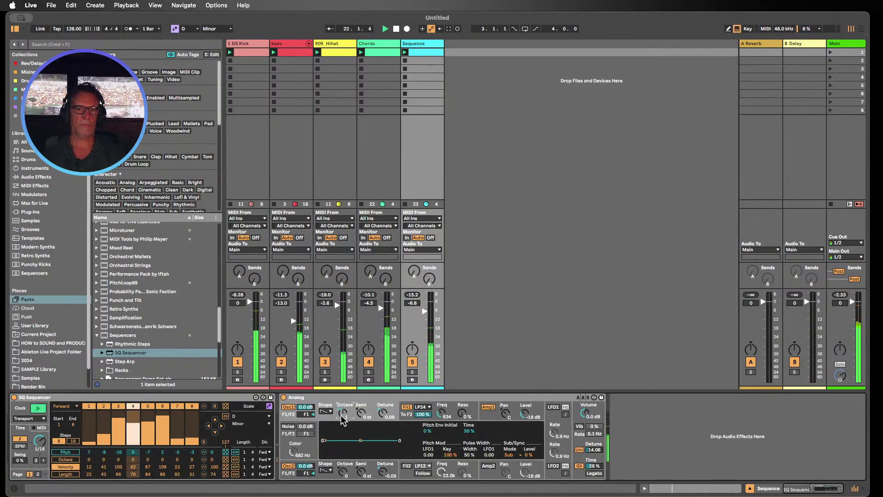
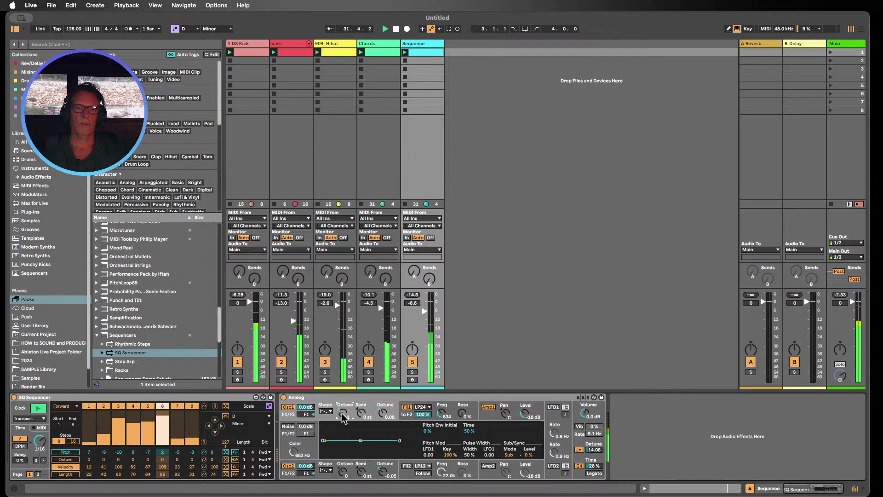
left_click(281, 362)
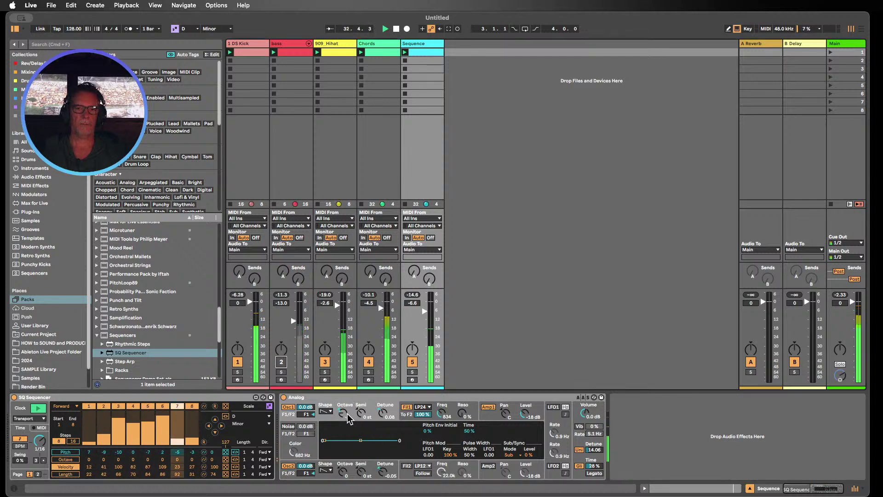
left_click_drag(348, 414, 347, 421)
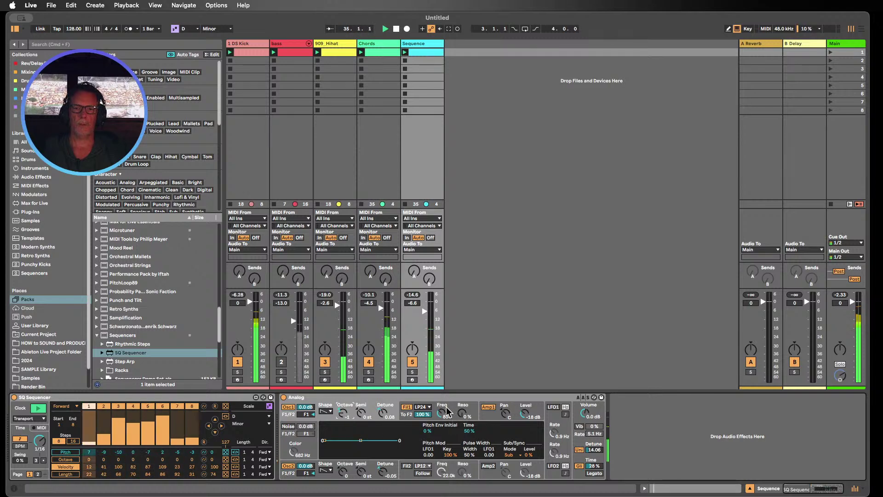
- Mute the Chords track and set Analog's first filter to a frequency of 420 and a resonance of 25%
left_click_drag(442, 417, 442, 389)
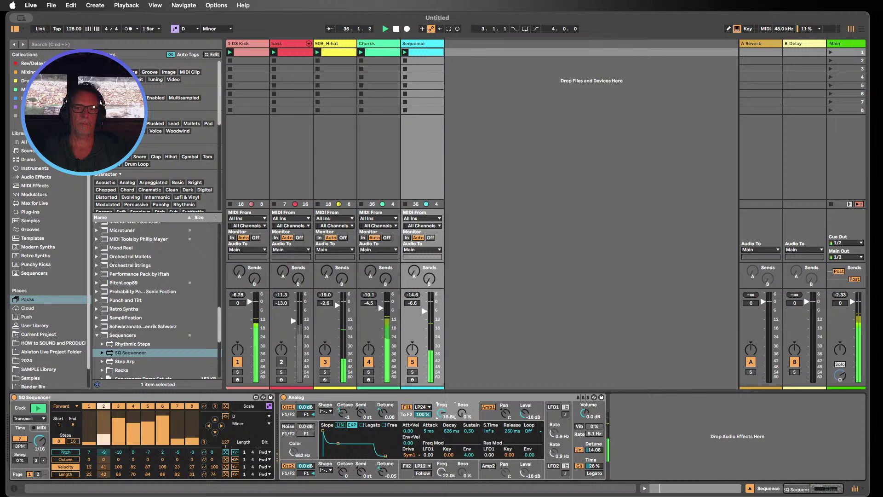
left_click_drag(441, 414, 441, 416)
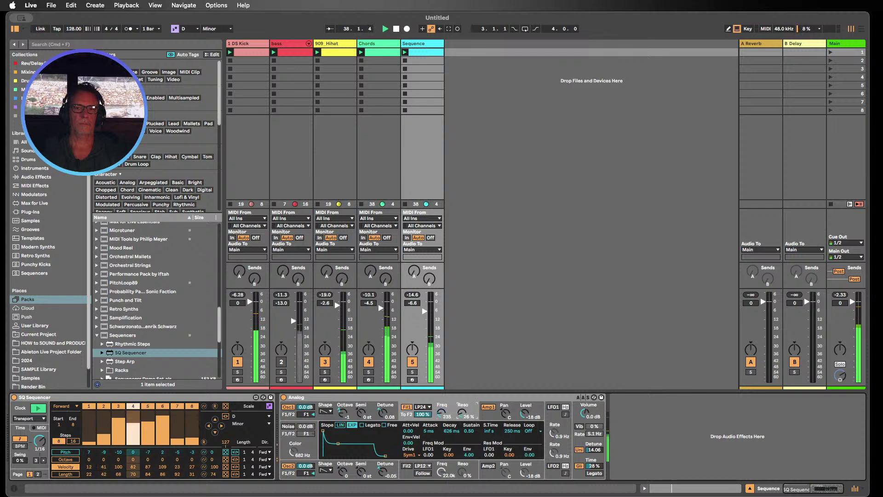
left_click_drag(460, 413, 460, 410)
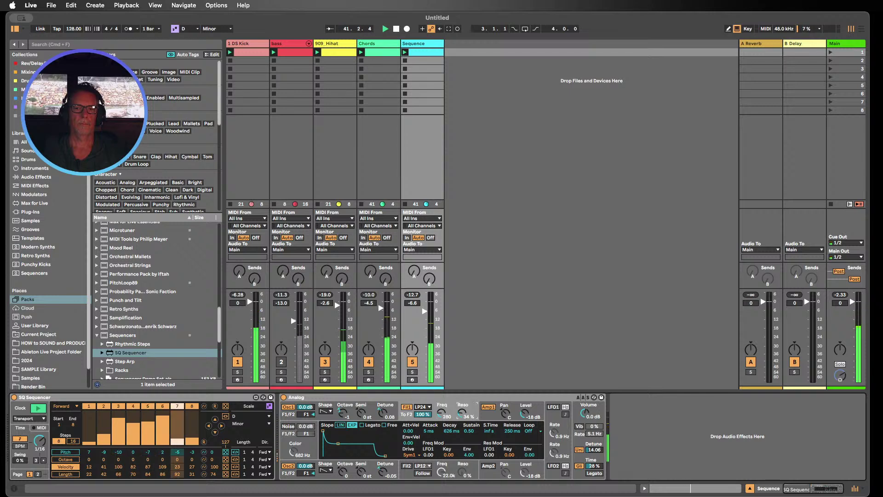
left_click(368, 361)
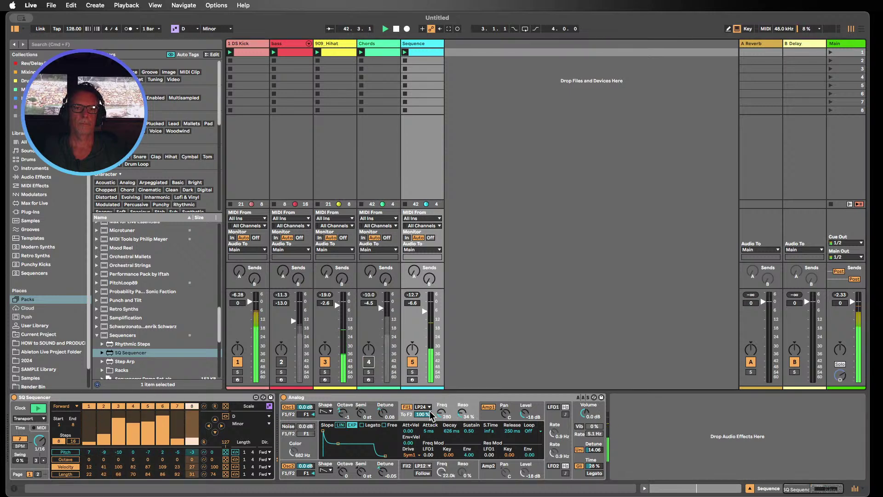
left_click_drag(457, 423, 457, 428)
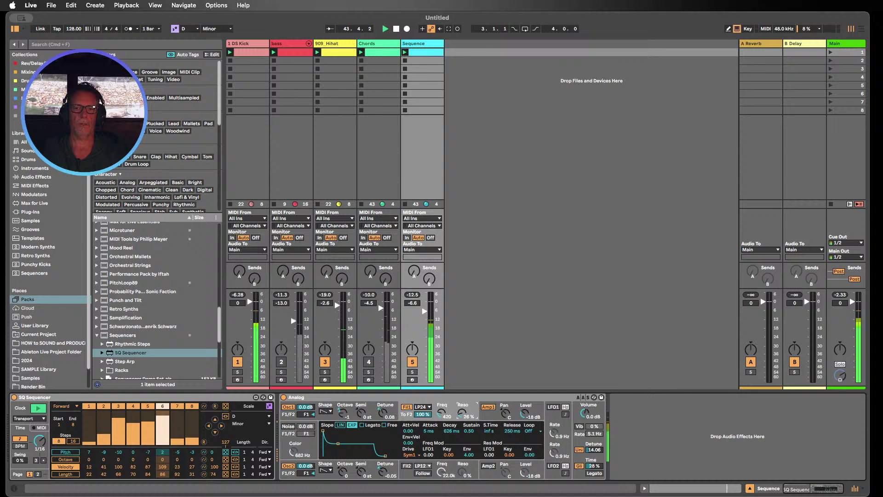
- Set Analog's first oscillator octave to 1, unmute the bass and Chords tracks to hear the full groove, and stop playback
left_click(353, 416)
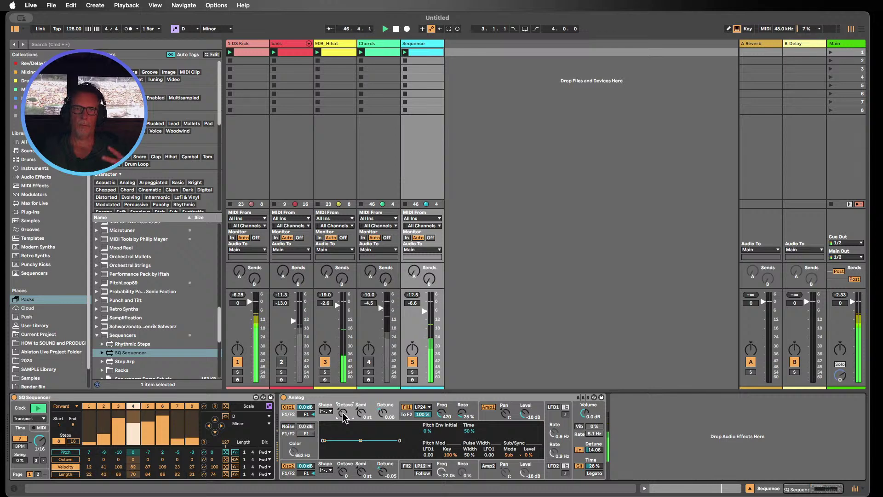
left_click_drag(345, 417, 344, 417)
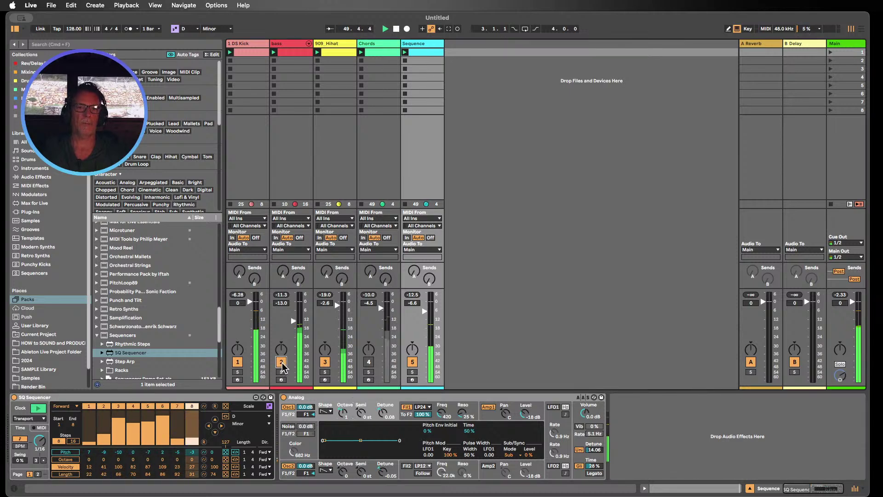
left_click(369, 362)
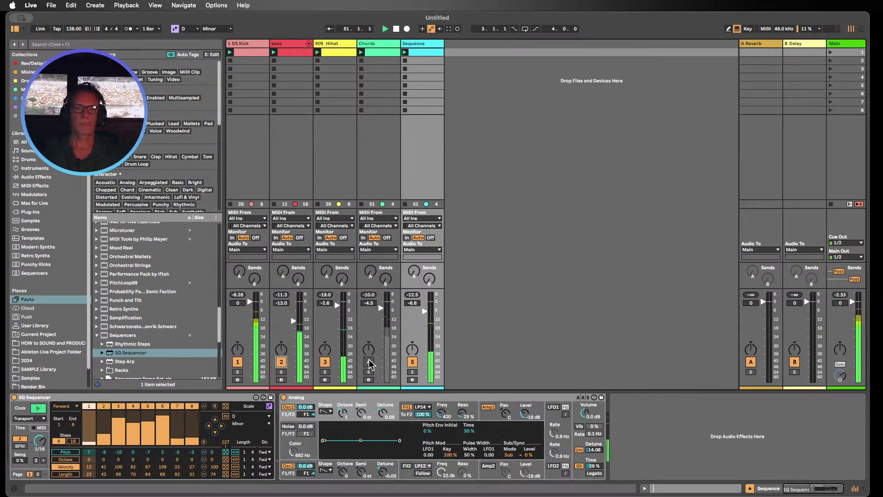
left_click(369, 363)
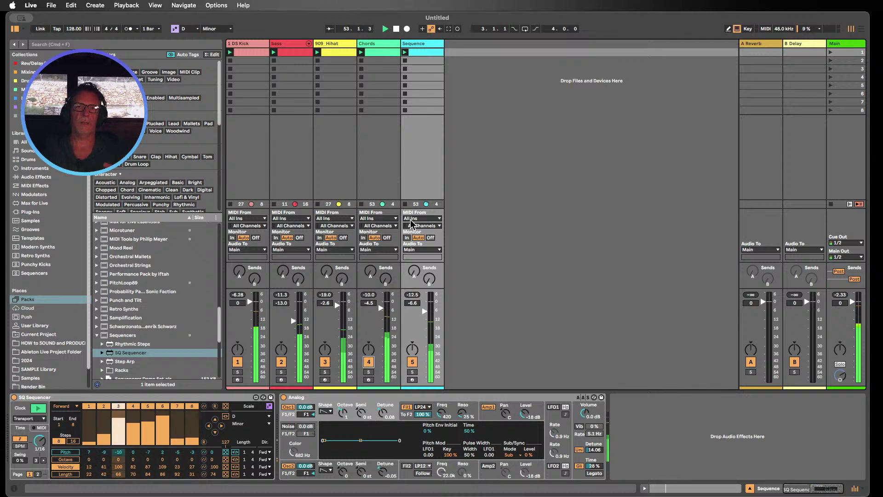
key("space")
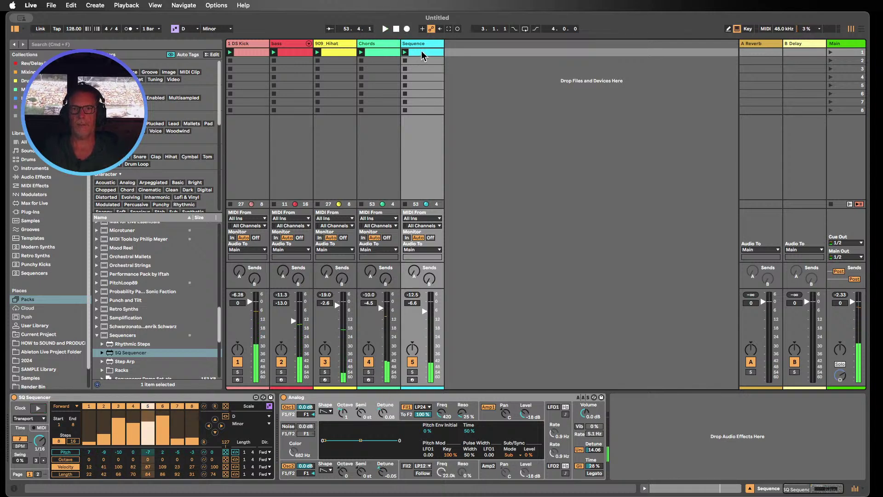
- Review the SQ Sequencer's octave and pitch patterns on the Sequence track
left_click(340, 413)
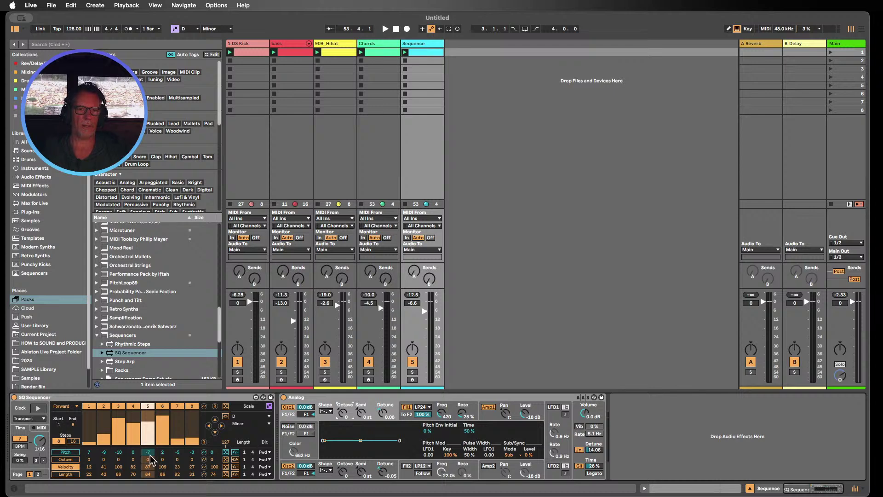
left_click(66, 460)
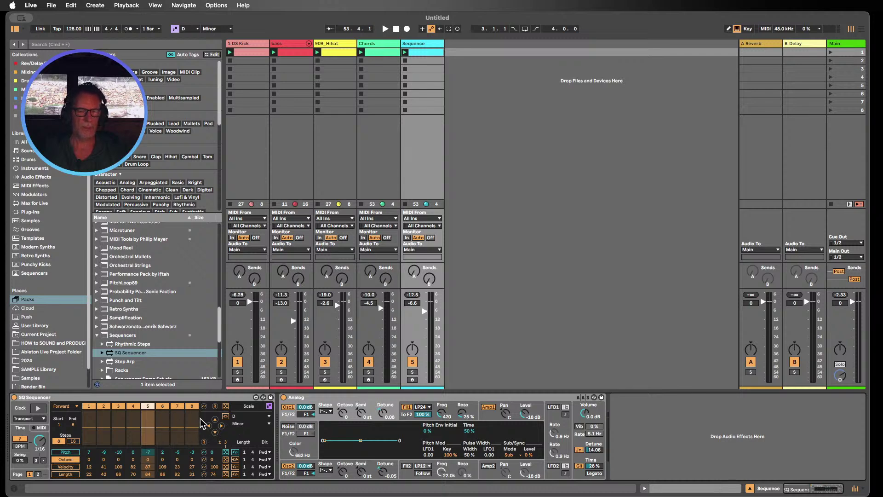
left_click(65, 453)
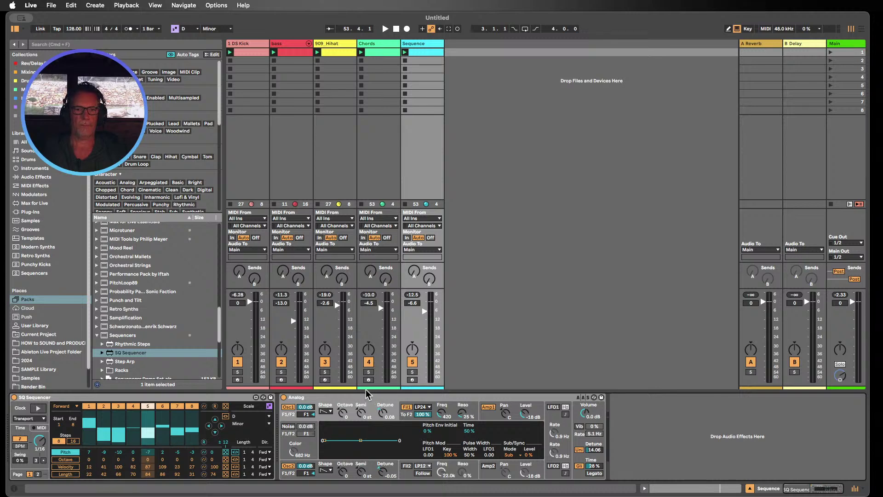
- Insert a MIDI track after Sequence, take its MIDI input from Sequence and set its monitoring to In
left_click(424, 45)
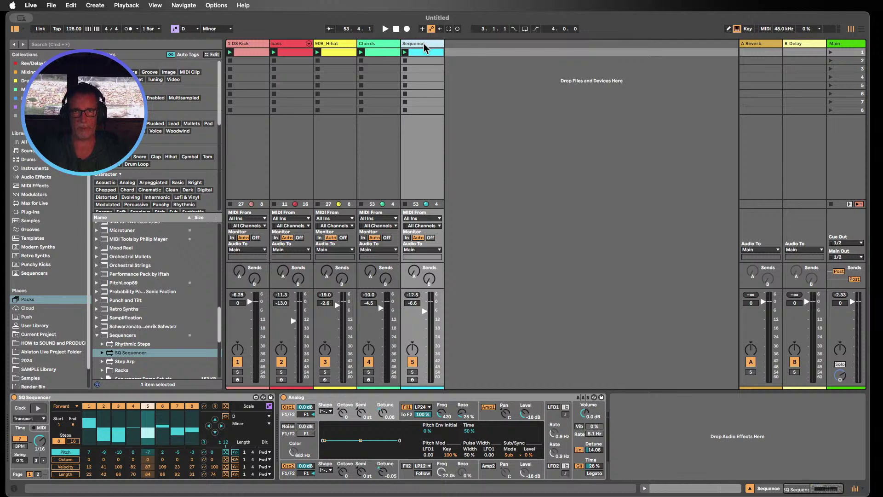
key("super+shift+t")
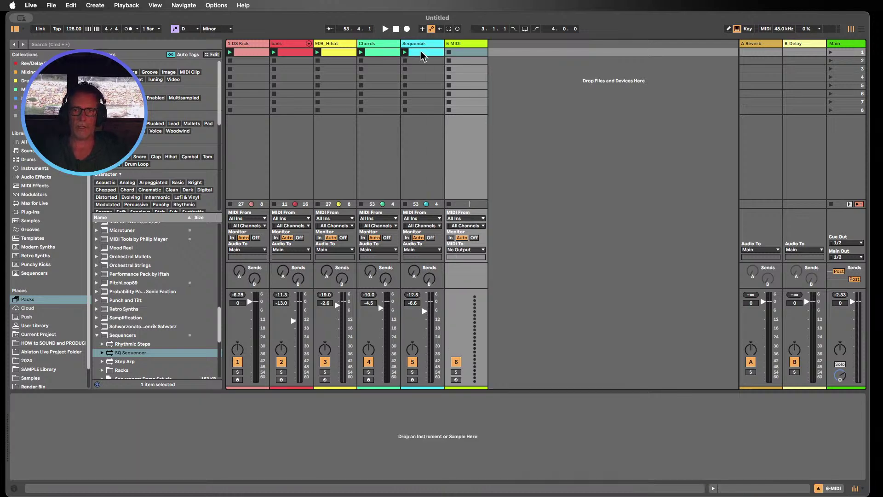
left_click(466, 219)
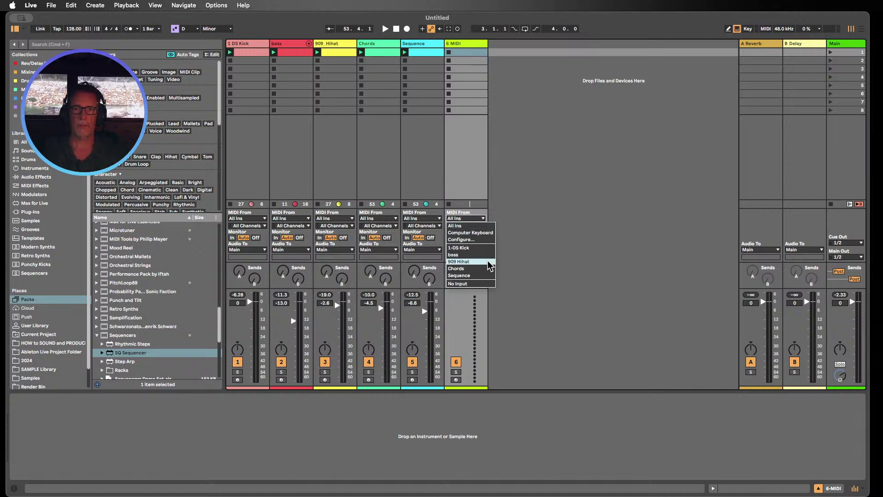
left_click(469, 275)
left_click(451, 238)
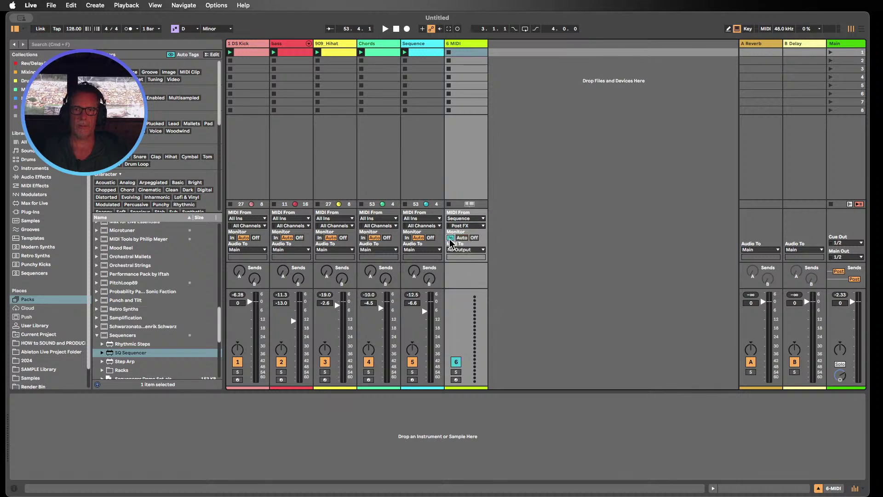
- Arm and deactivate the new MIDI track, record the sequencer's output into its first slot for about ten bars, and stop playback
left_click(454, 380)
left_click(456, 362)
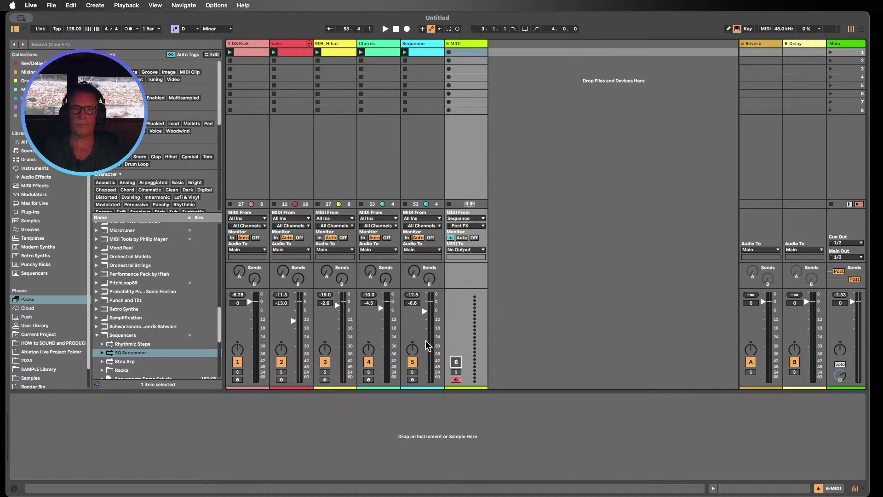
left_click(448, 52)
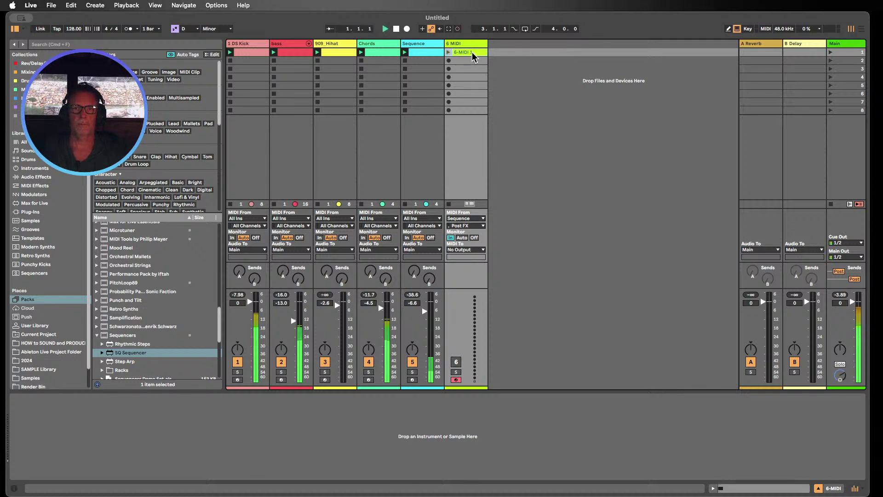
double_click(470, 51)
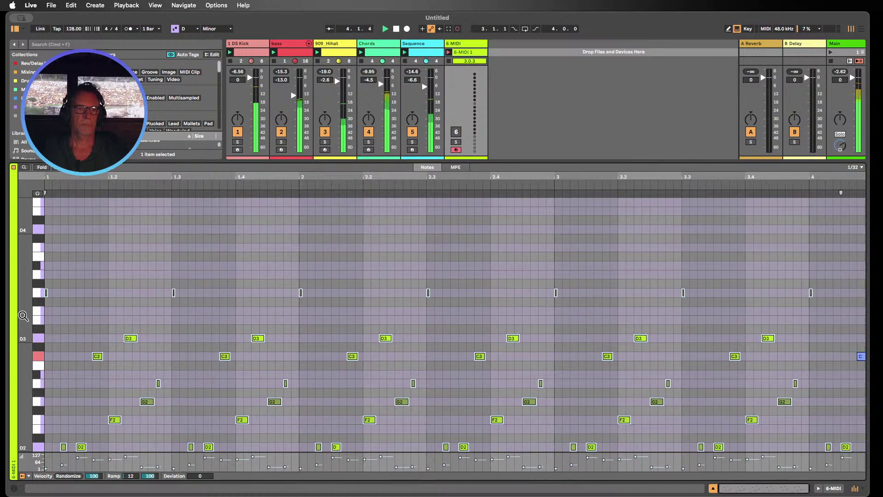
left_click_drag(23, 316, 6, 316)
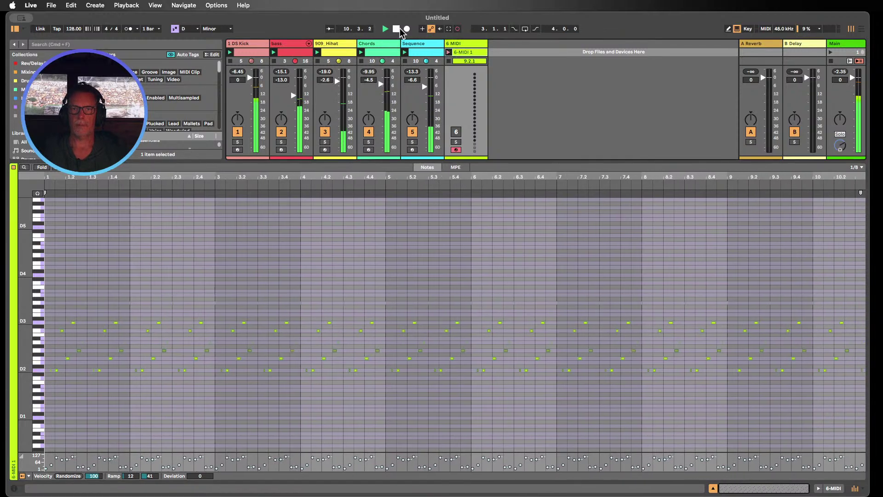
left_click(396, 28)
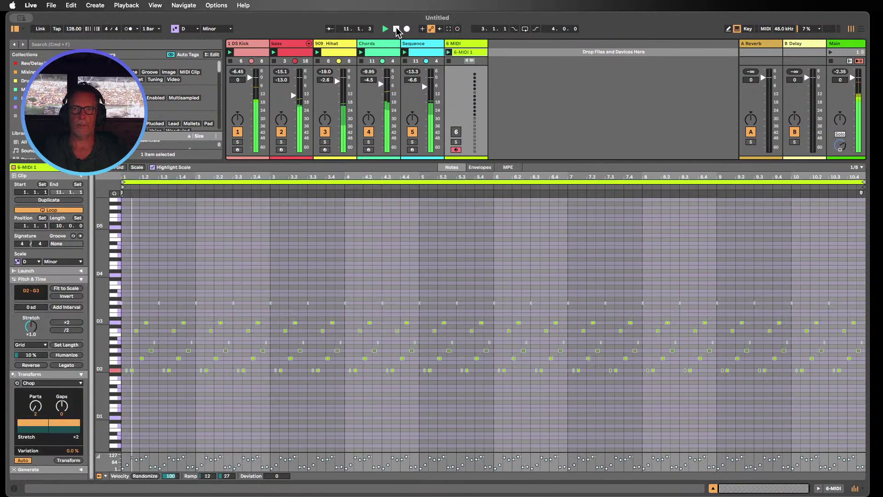
- Move the recorded 6-MIDI 1 clip to the Sequence track's second slot and turn off the SQ Sequencer device
left_click(713, 488)
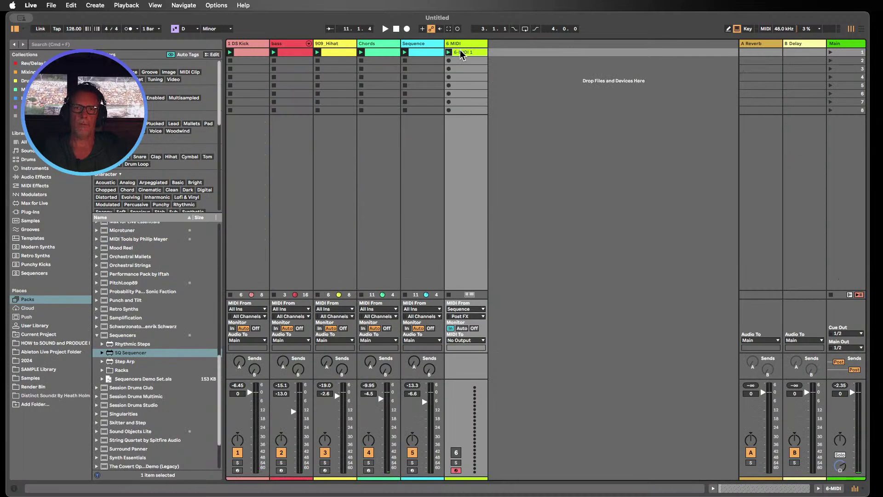
left_click_drag(465, 54, 428, 67)
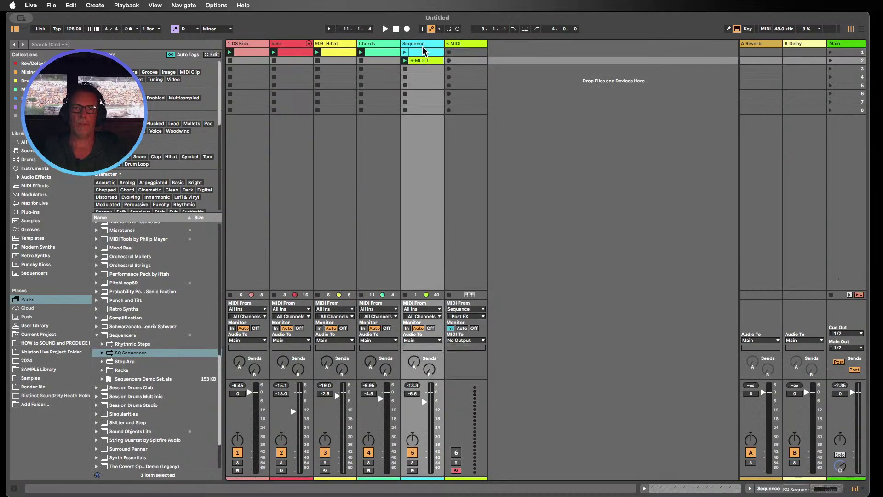
double_click(422, 46)
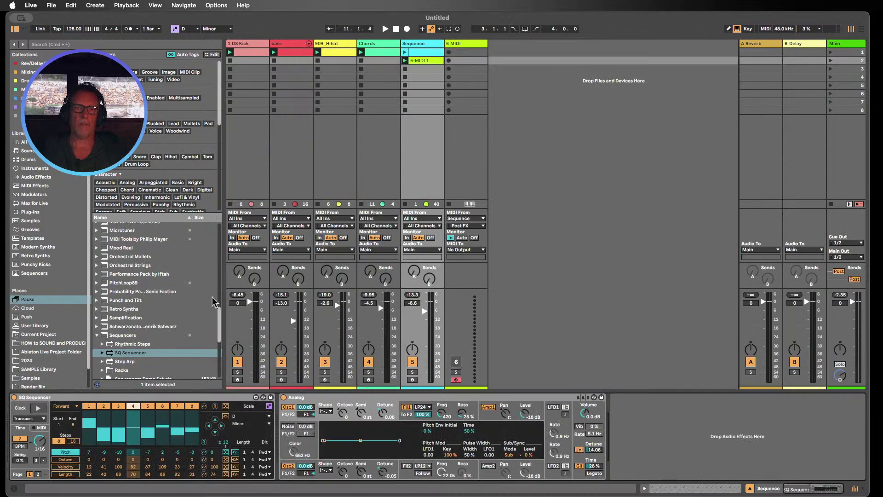
left_click(13, 397)
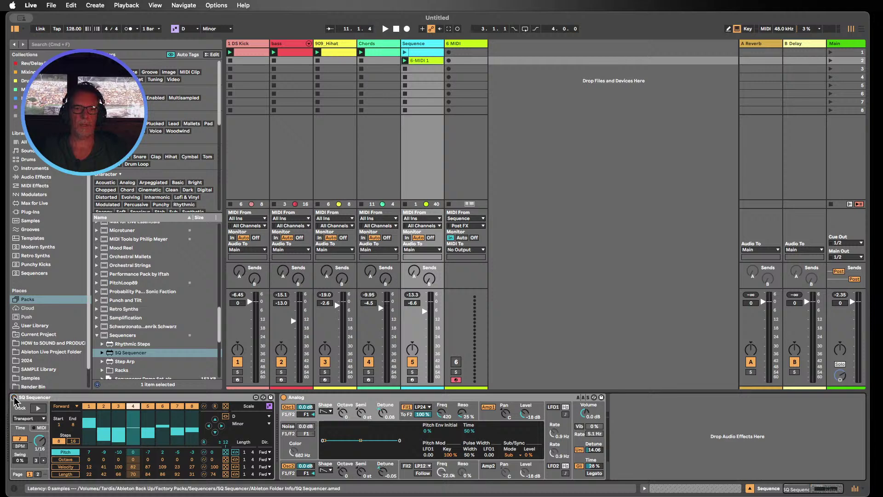
- Review the recorded clip's notes and put it in the Sequence track's first slot, with the original clip in the fourth
double_click(420, 60)
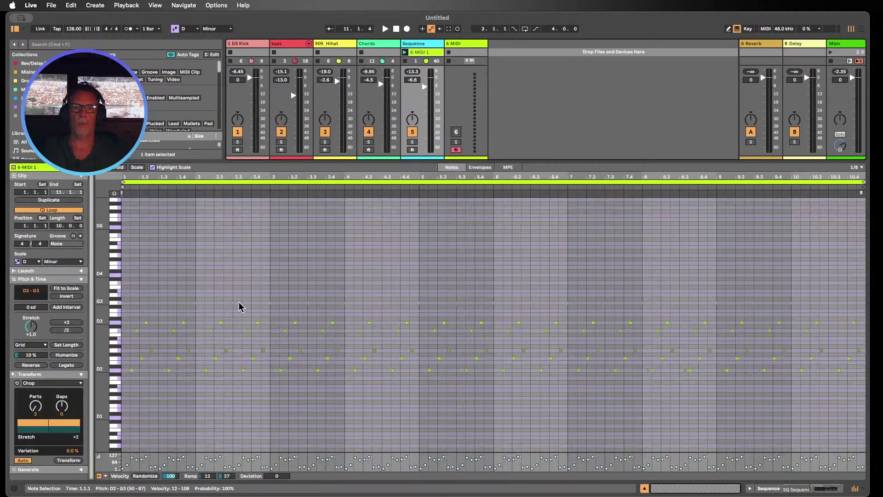
key("z")
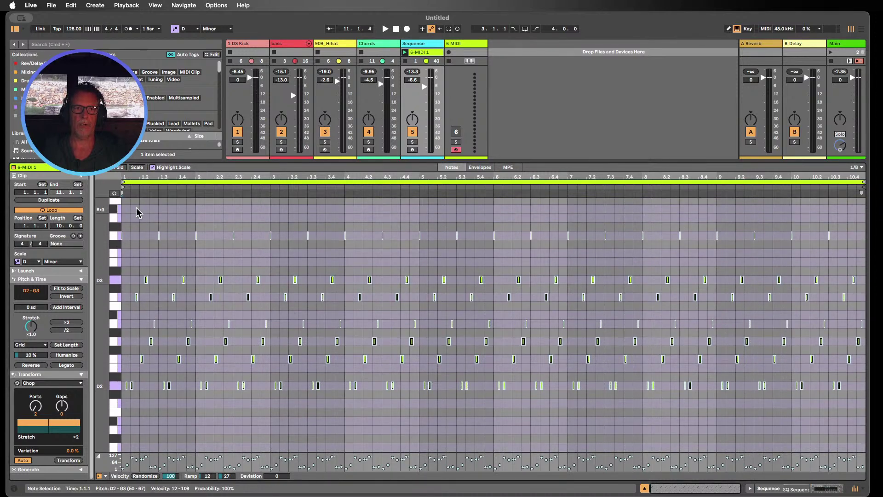
left_click_drag(134, 177, 100, 310)
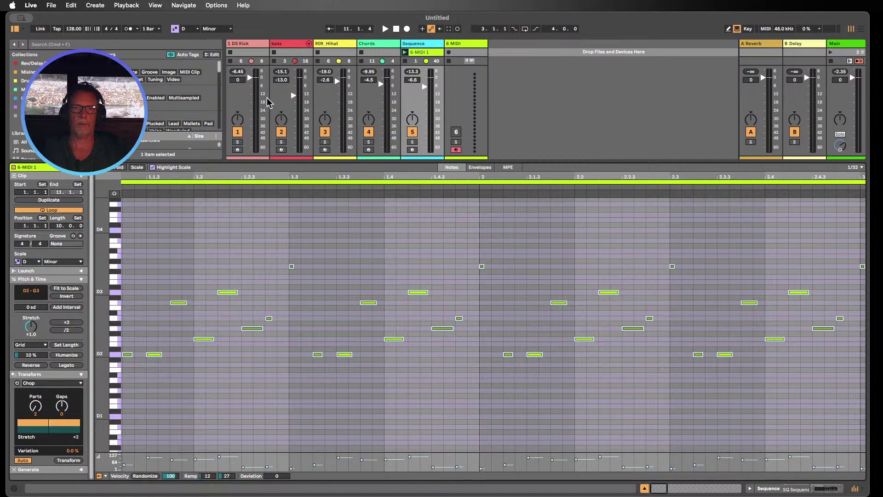
left_click_drag(437, 162, 433, 281)
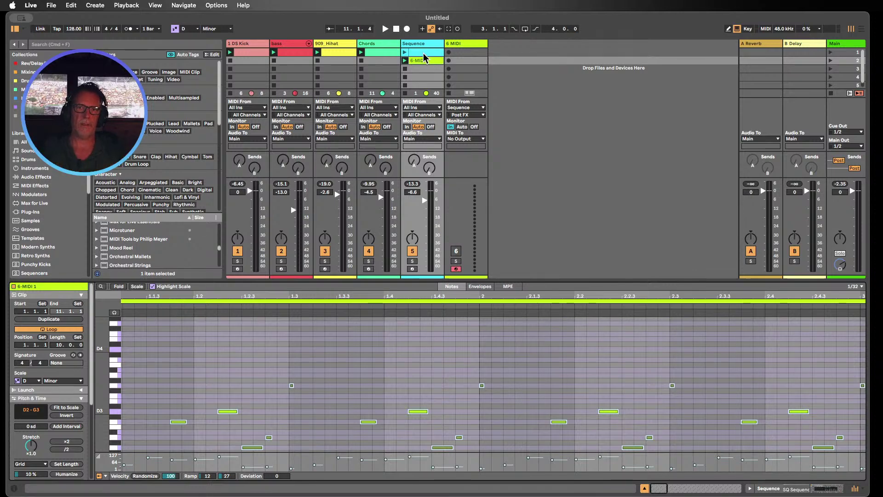
mouse_move(414, 51)
left_mouse_down()
mouse_move(418, 85)
mouse_move(423, 54)
left_mouse_up()
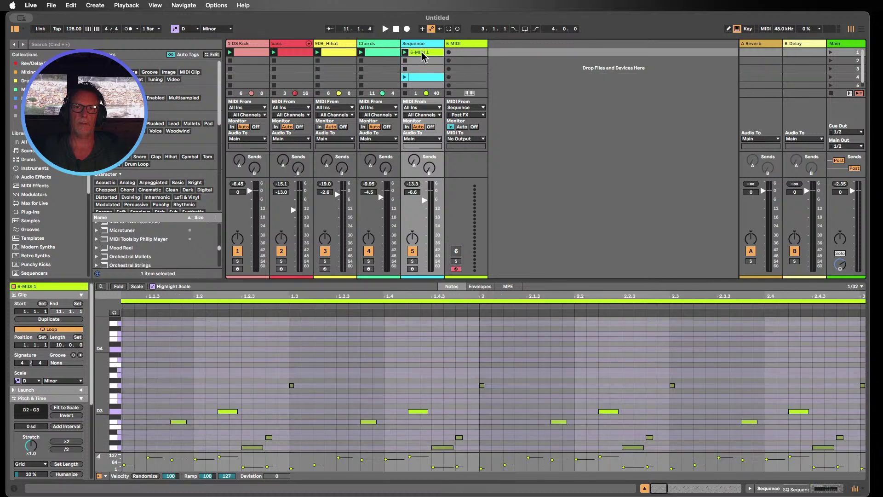
- Select the Sequence, Chords and bass clips together, and move the bass track between 909_Hihat and Chords
left_click(363, 53, "shift")
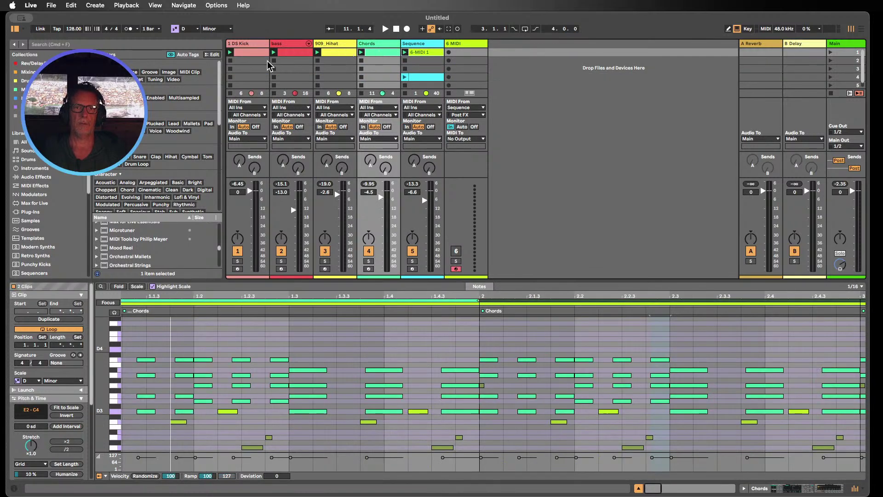
left_click(284, 52, "shift")
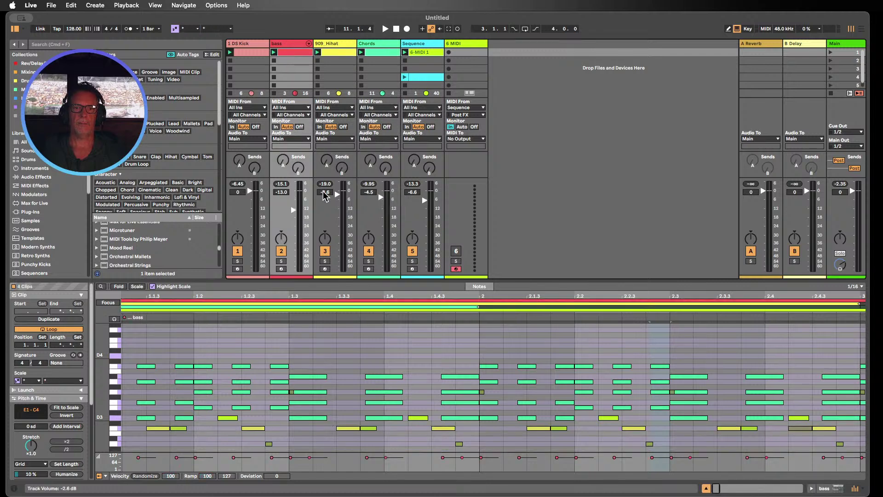
left_click(298, 45)
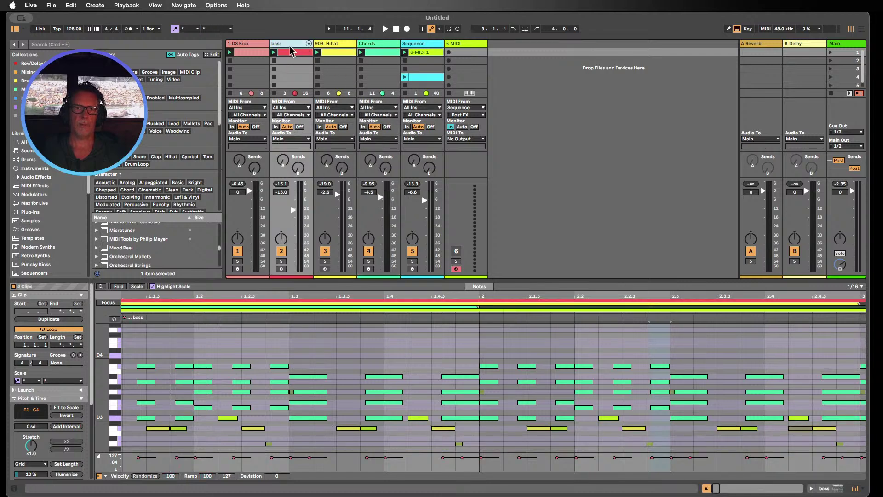
left_click(331, 69)
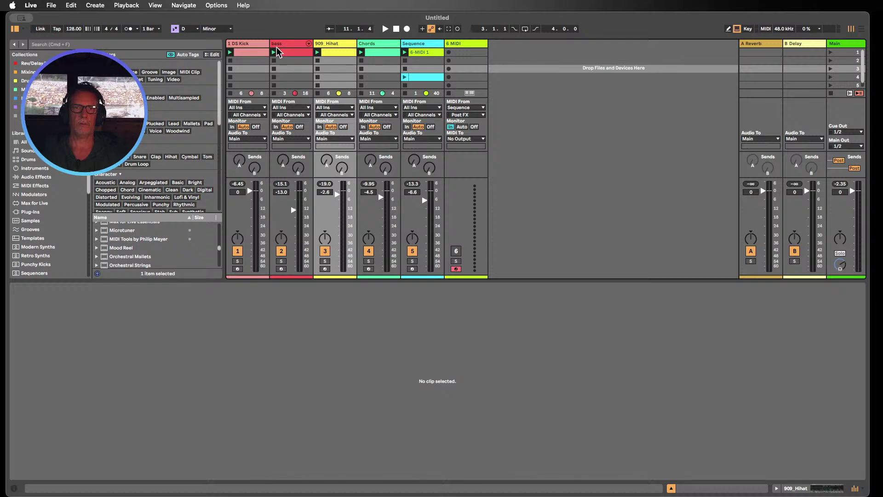
left_click_drag(276, 48, 352, 46)
- Open the bass, Chords and recorded Sequence clips together in the note editor and compare their notes
left_click(335, 54)
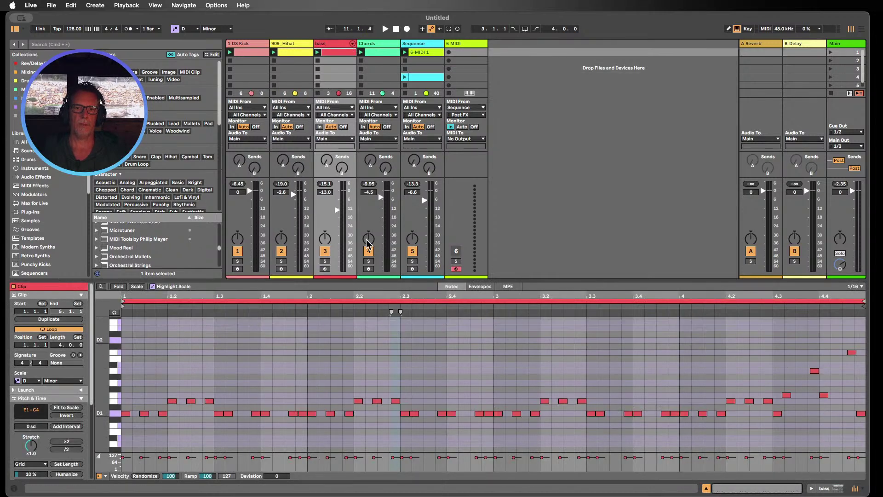
left_click(377, 54, "shift")
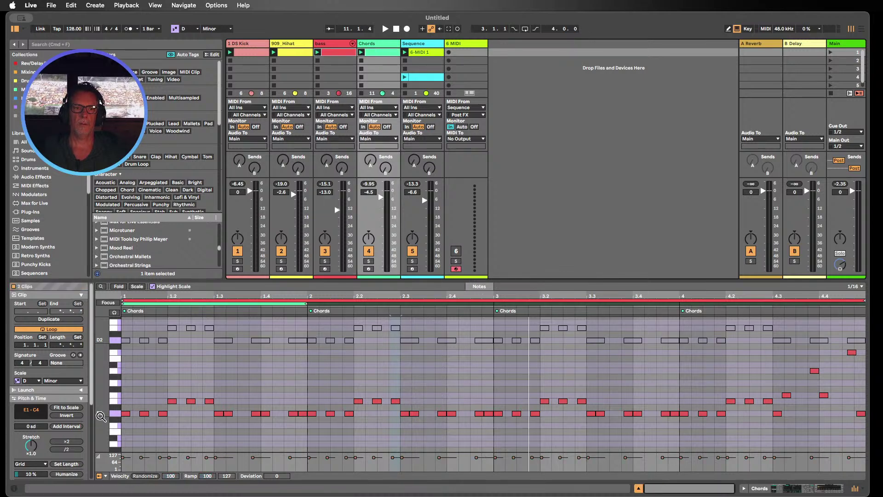
left_click_drag(221, 278, 211, 184)
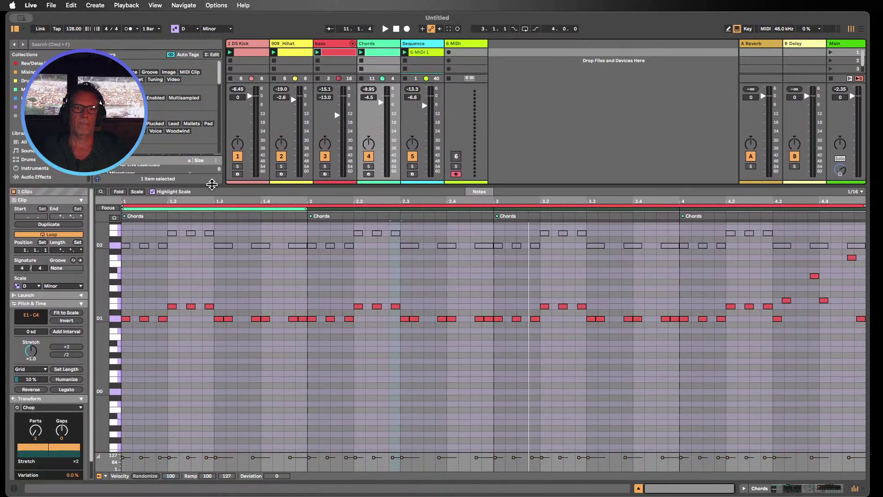
scroll(211, 270, "up", 3)
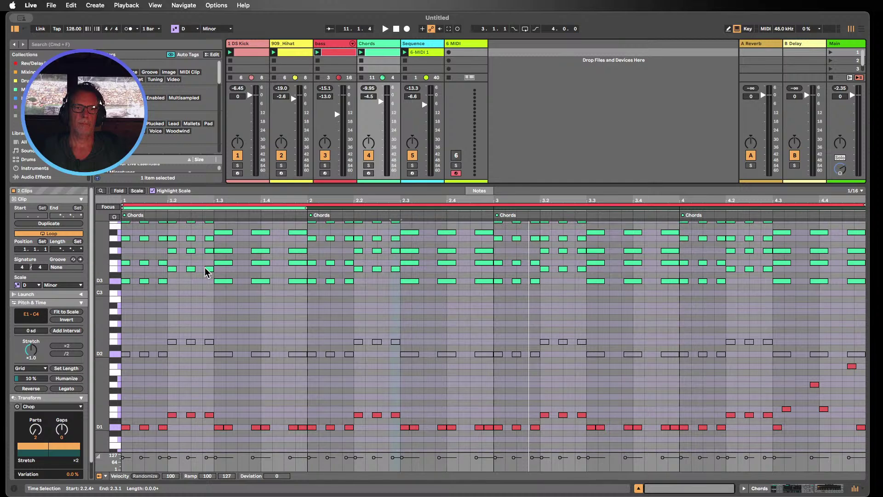
left_click_drag(102, 323, 92, 323)
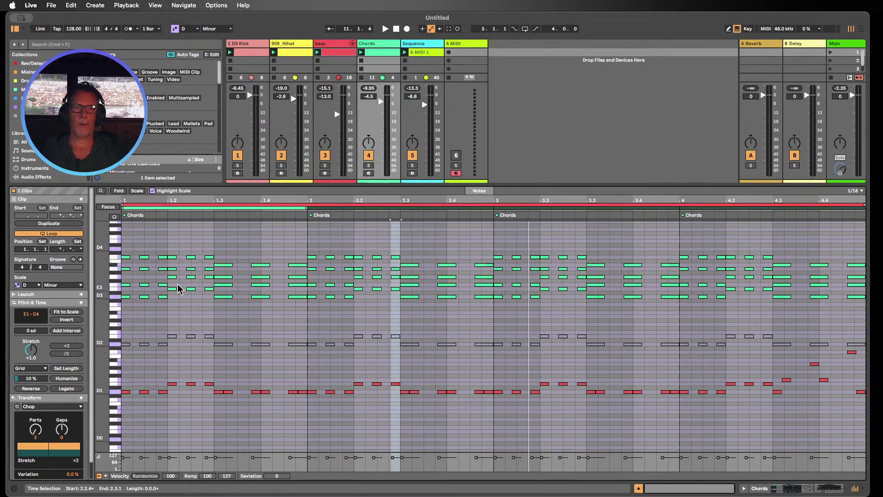
left_click(419, 55, "shift")
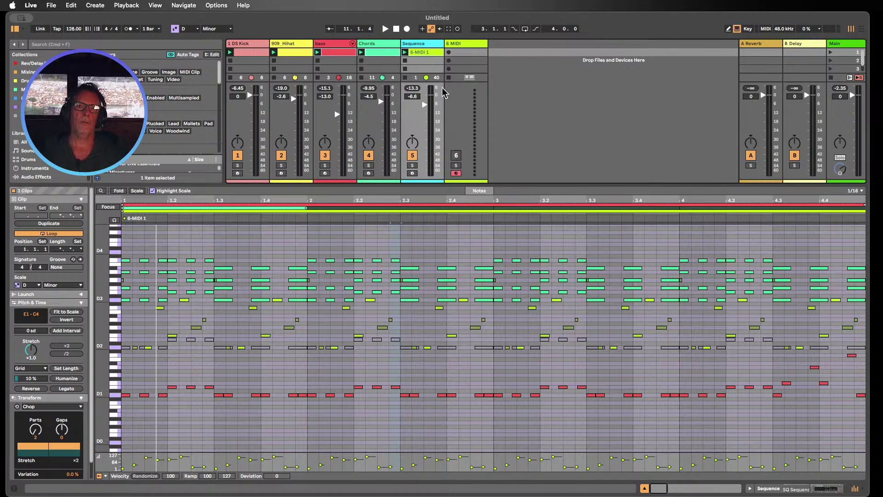
- Open only the recorded Sequence clip and the Chords clip together to compare melody and chord notes
left_click(421, 46)
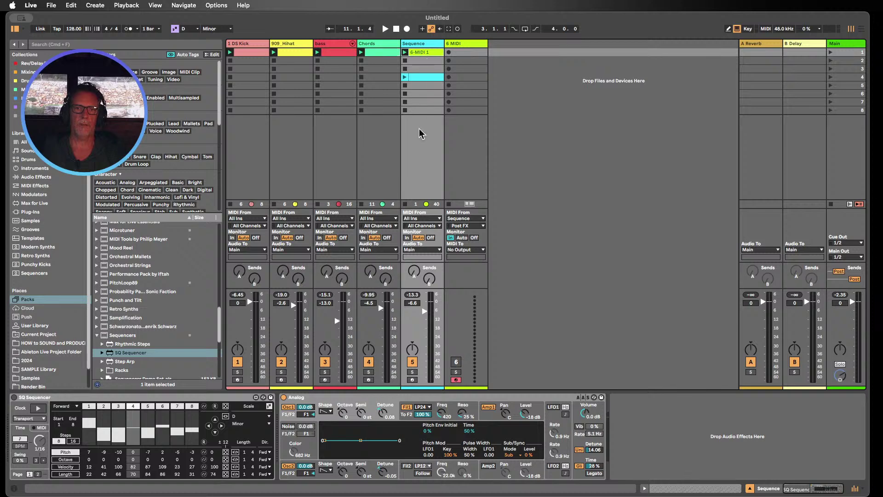
left_click(423, 78)
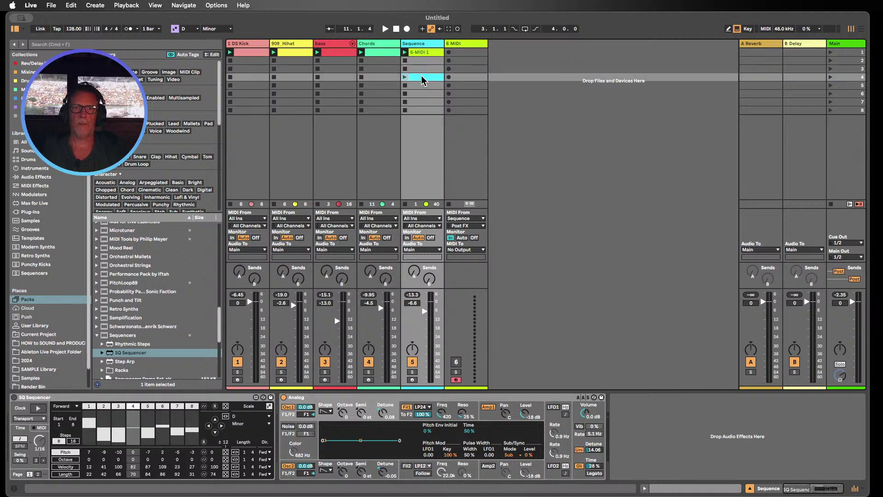
double_click(420, 53)
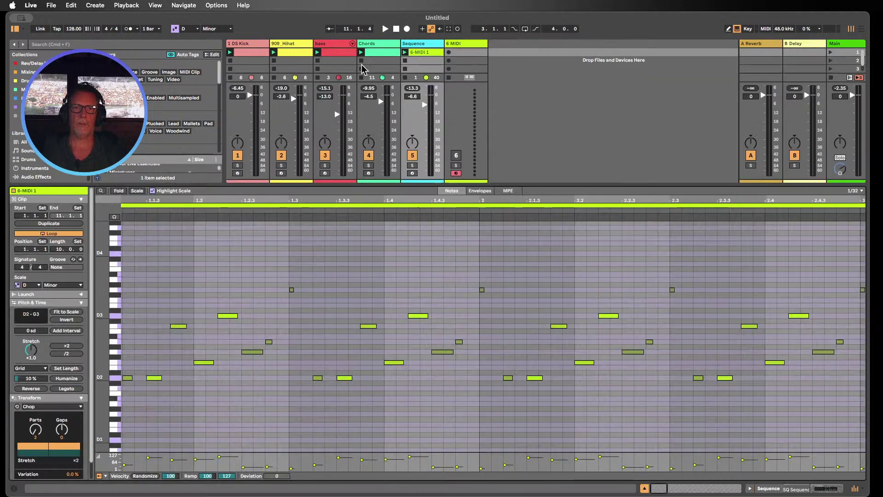
left_click(373, 53, "shift")
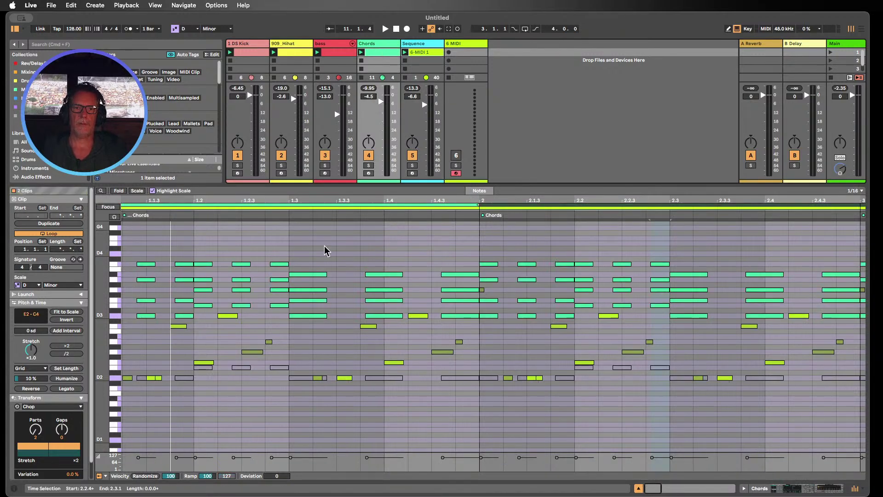
- Add the bass clip to the note editor with the Chords and Sequence clips and compare all three note ranges
left_click(335, 53, "shift")
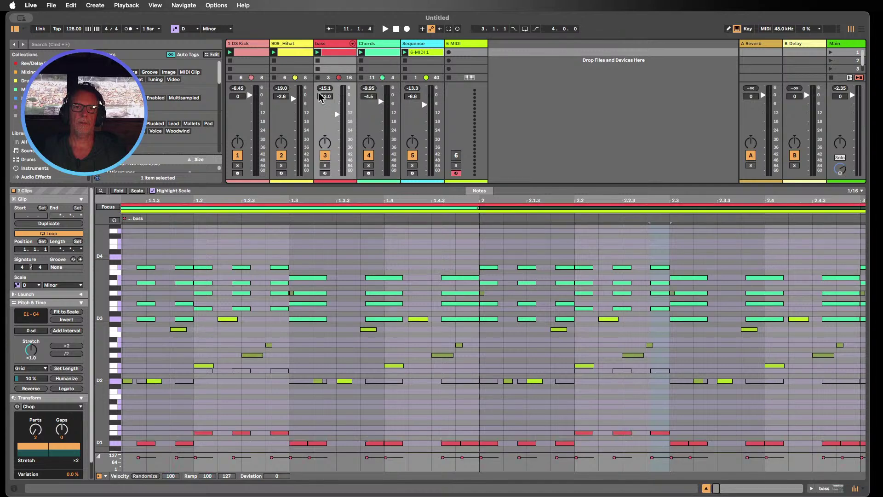
left_click_drag(104, 351, 96, 352)
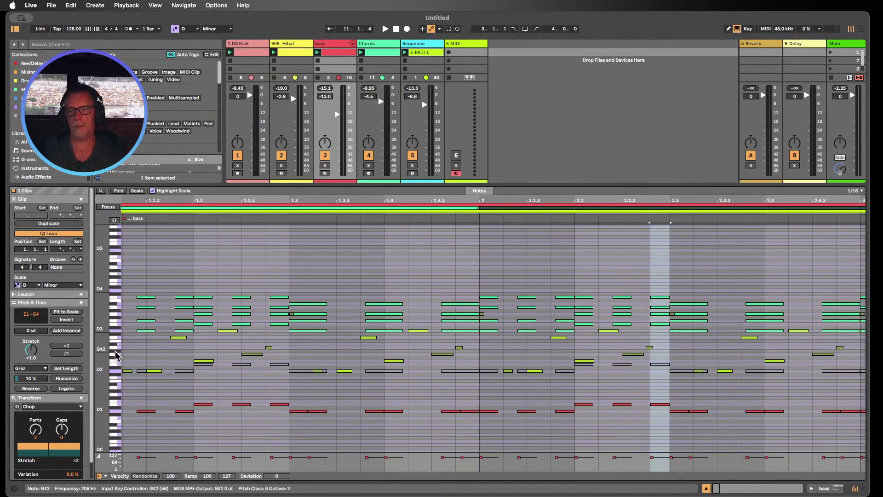
- Play the first scene, briefly muting the kick and hi-hat, leave only the bass track muted, and lower the 909_Hihat volume to -3.2 dB
left_click(832, 52)
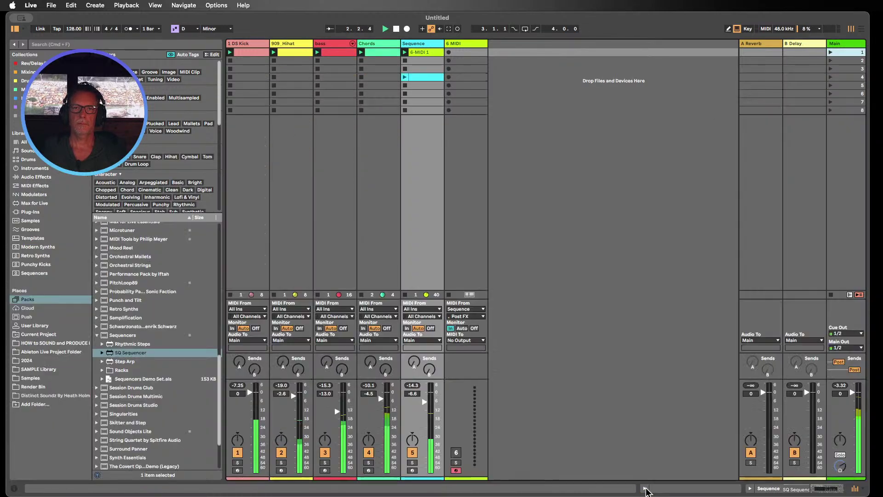
left_click(645, 488)
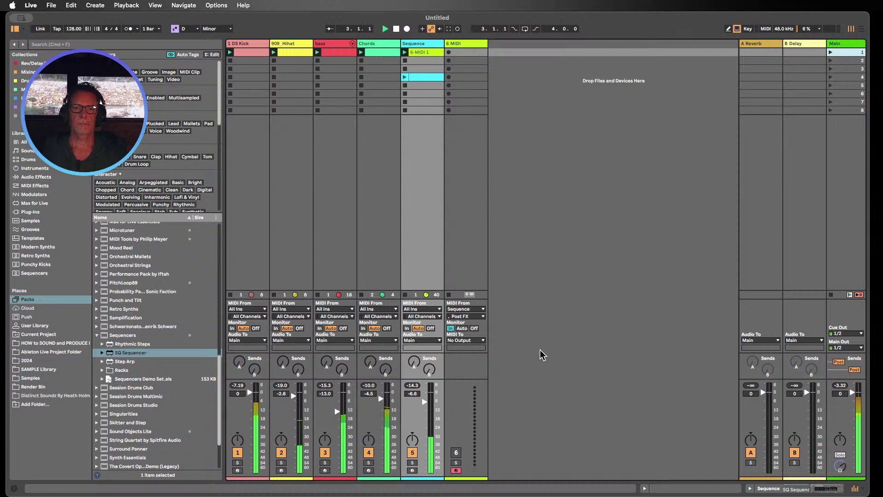
left_click(237, 452)
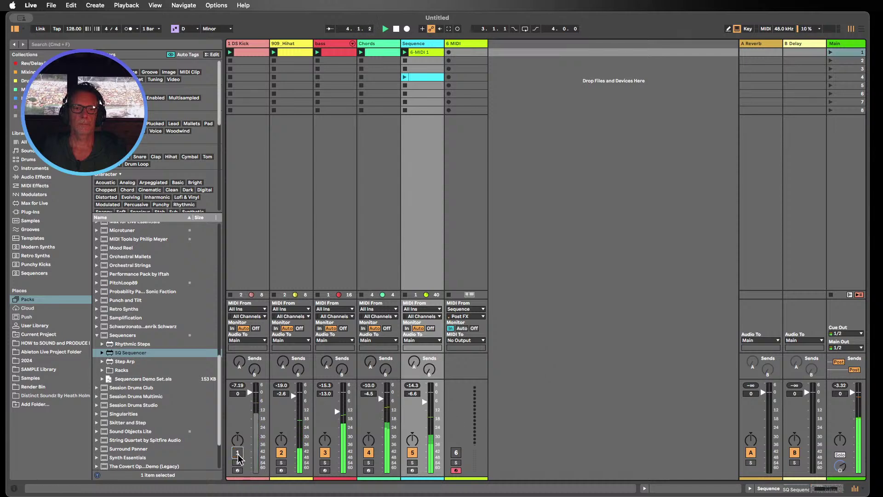
left_click(281, 452)
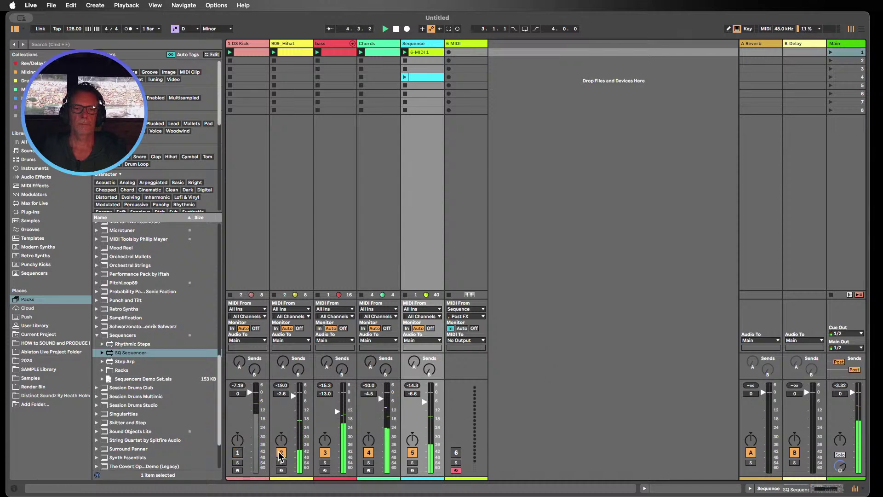
left_click(237, 456)
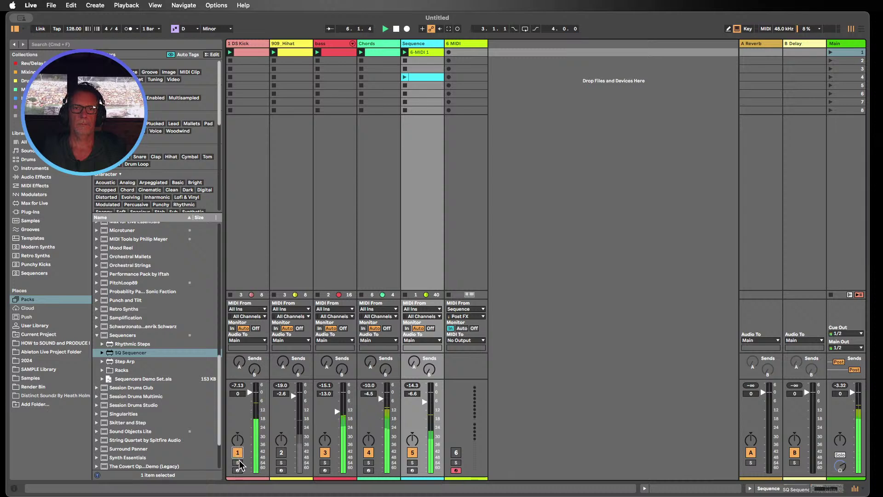
left_click(325, 452)
left_click(281, 453)
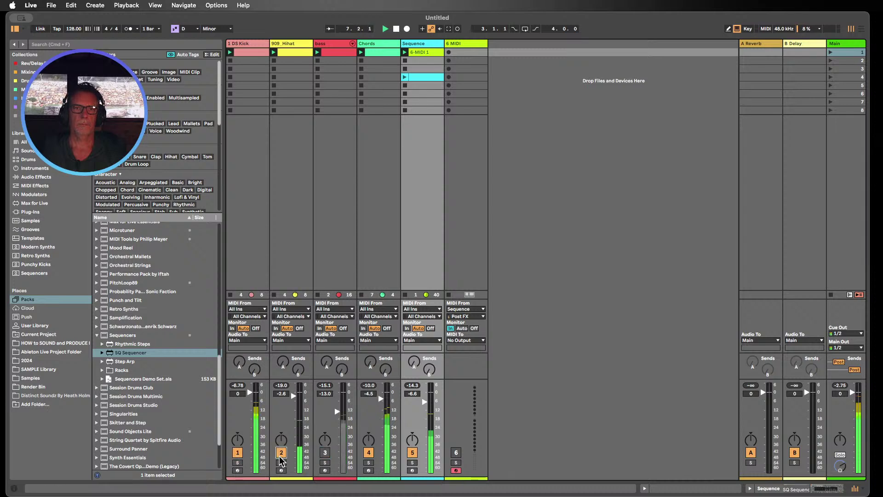
left_click_drag(294, 397, 294, 397)
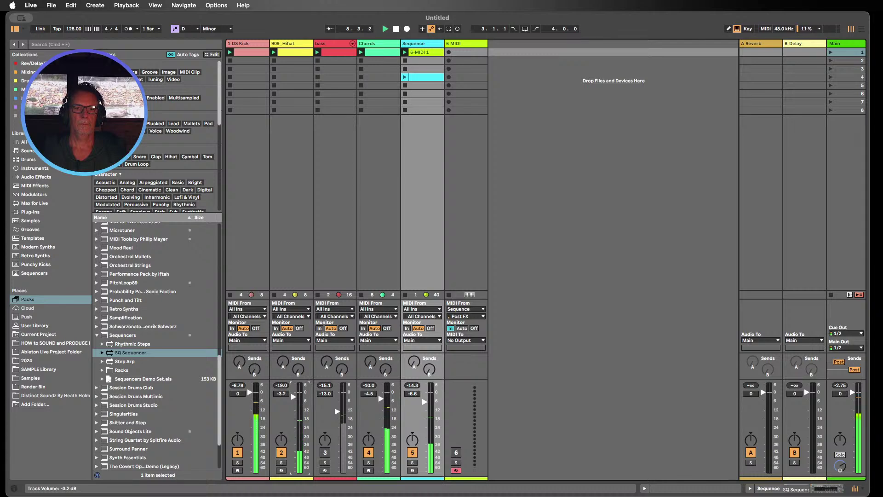
- In the Sequence track's Analog, set filter 1 envelope modulation to 3.63 for frequency and 1.43 for resonance, glide time to 32%, and sweep the cutoff
double_click(423, 44)
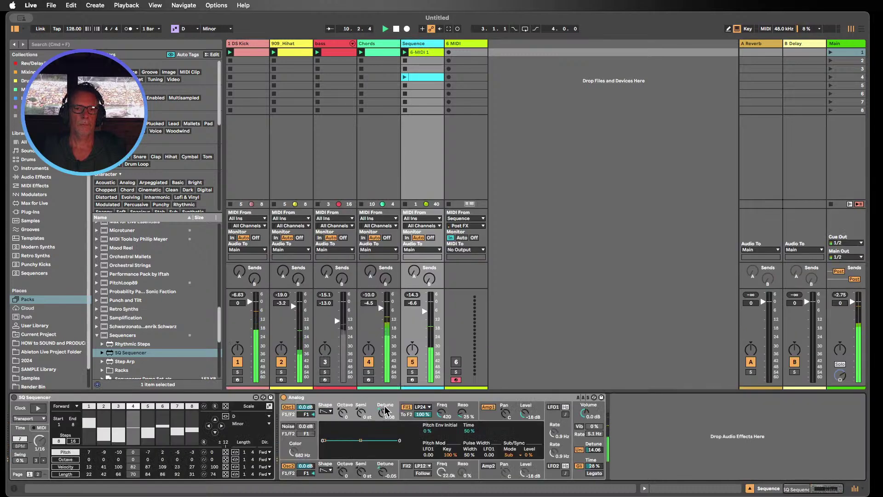
mouse_move(441, 413)
left_mouse_down()
mouse_move(441, 433)
mouse_move(441, 412)
left_mouse_up()
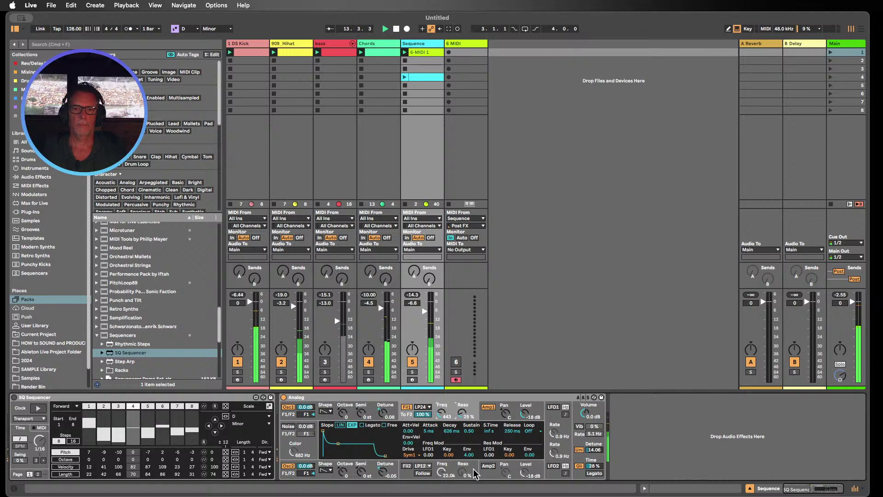
left_click_drag(469, 454, 469, 464)
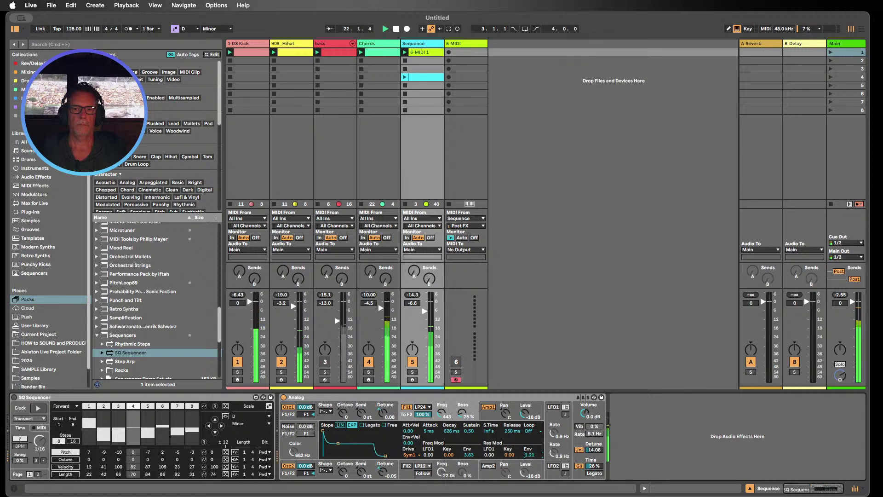
left_click_drag(525, 454, 525, 452)
left_click_drag(594, 465, 593, 482)
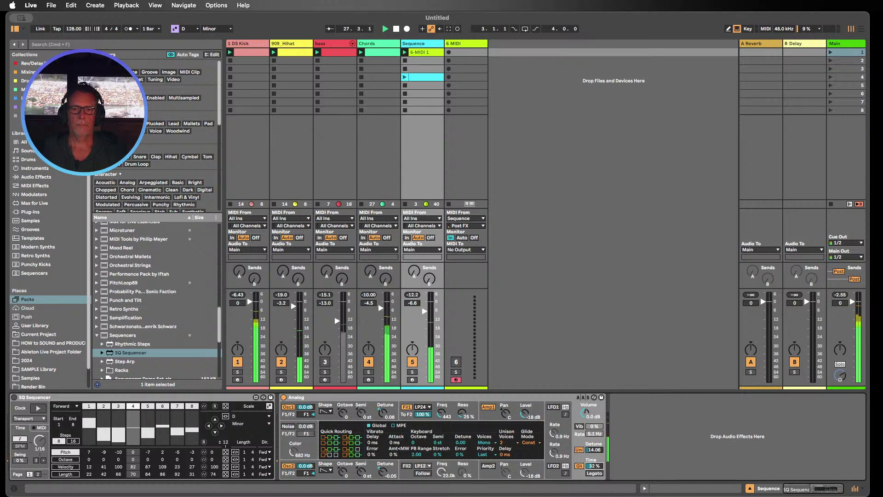
left_click_drag(442, 413, 441, 427)
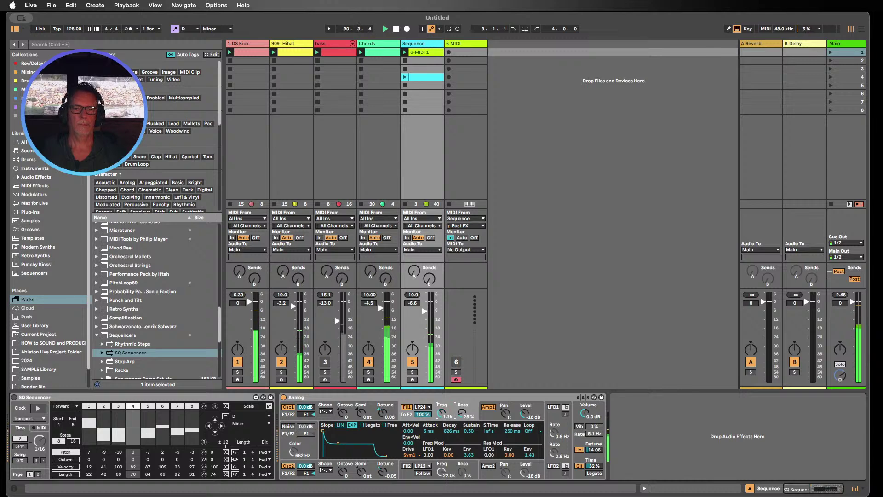
- Enable Analog's noise generator with its color at 1.9 kHz and change oscillator 2's shape to rectangle
left_click(289, 427)
left_click_drag(292, 455, 293, 428)
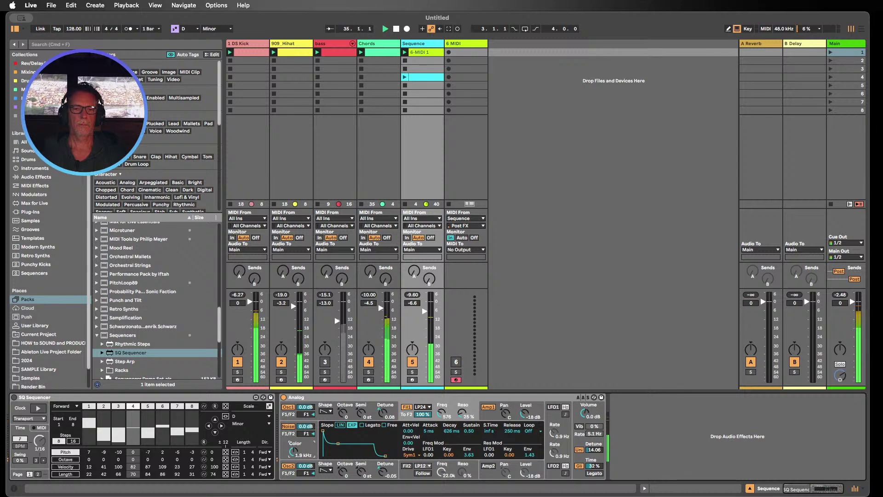
left_click(326, 469)
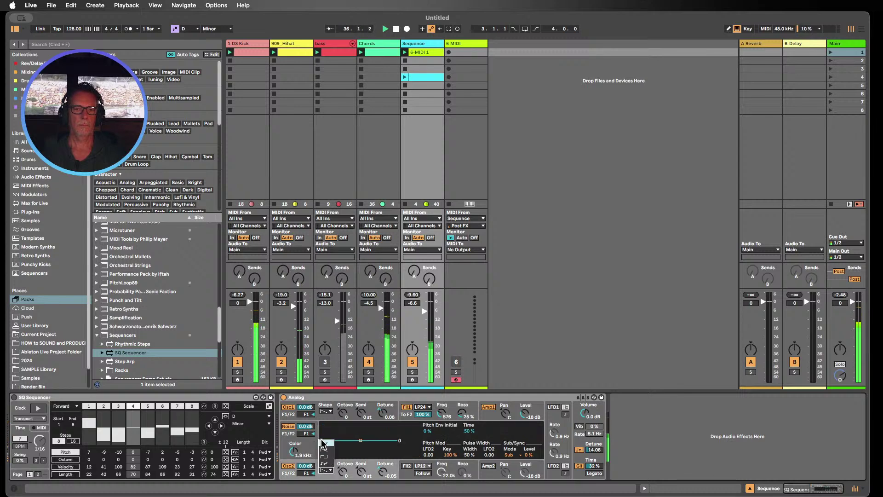
left_click(324, 459)
- Sweep filter 1's cutoff to about 640 Hz, set noise color to 949 Hz and frequency envelope modulation to 2.49, and fold the Analog device
left_click_drag(446, 414, 447, 427)
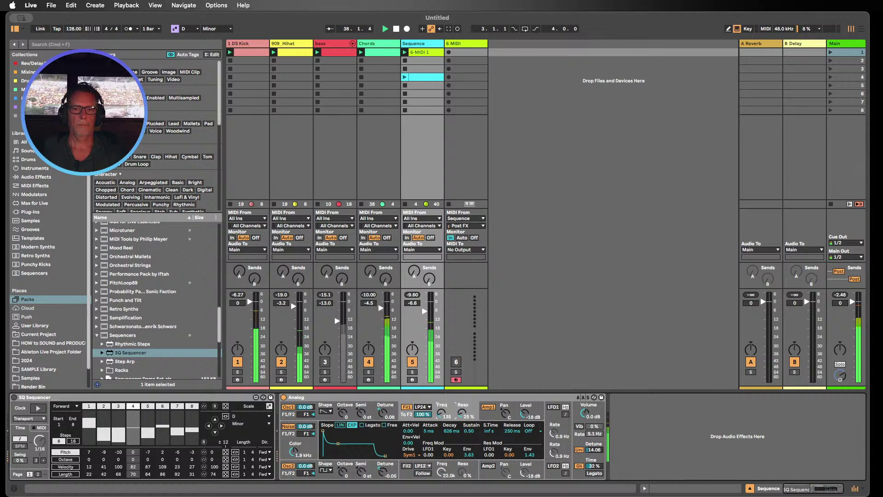
left_click_drag(291, 456, 291, 464)
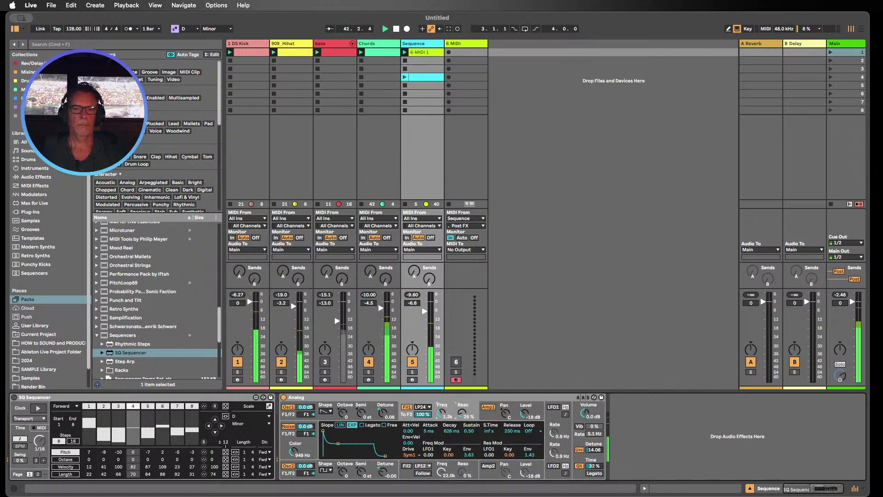
left_click_drag(464, 461, 463, 469)
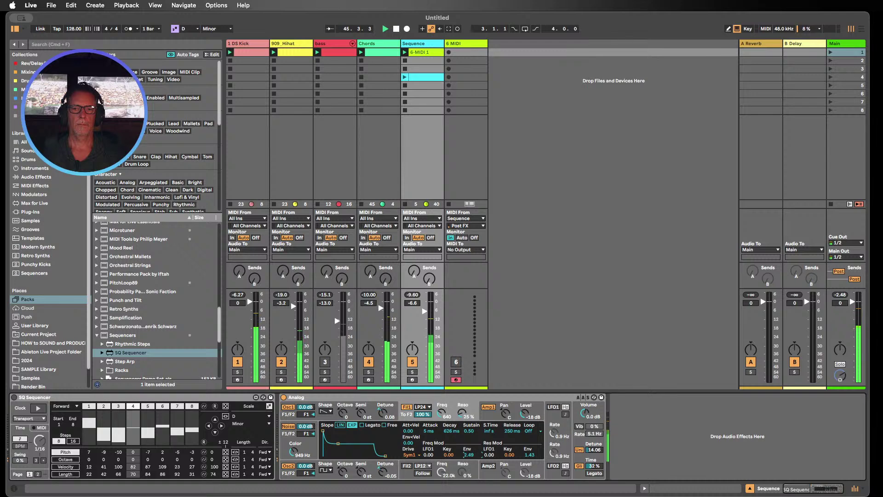
double_click(368, 397)
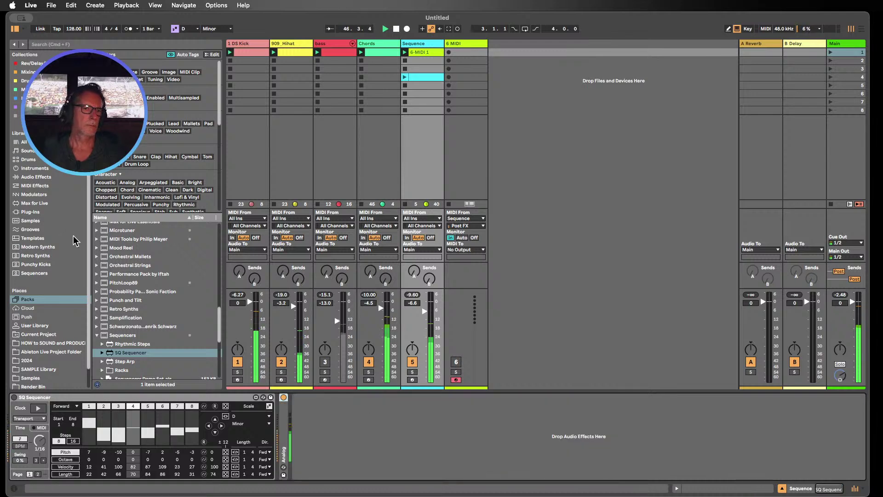
- Add the Echo effect after Analog on the Sequence track, in Ping Pong mode with dry/wet at 24%
left_click(30, 177)
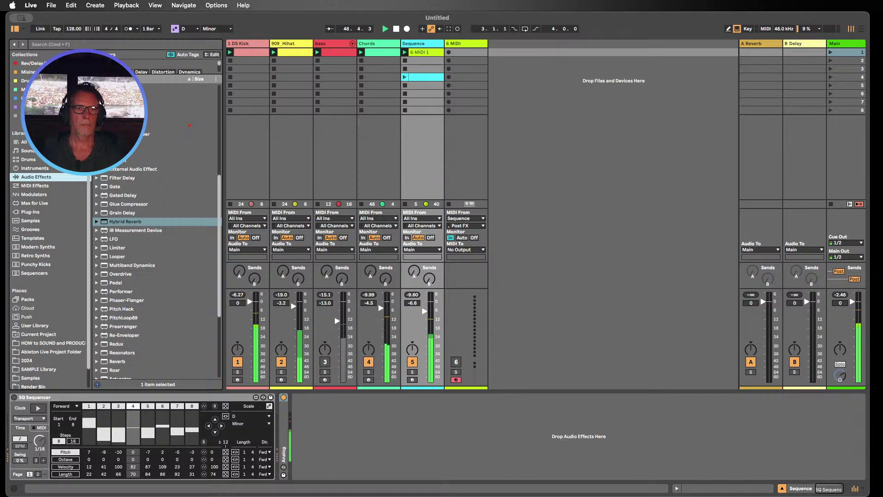
left_click_drag(189, 125, 368, 425)
left_click_drag(519, 473, 518, 479)
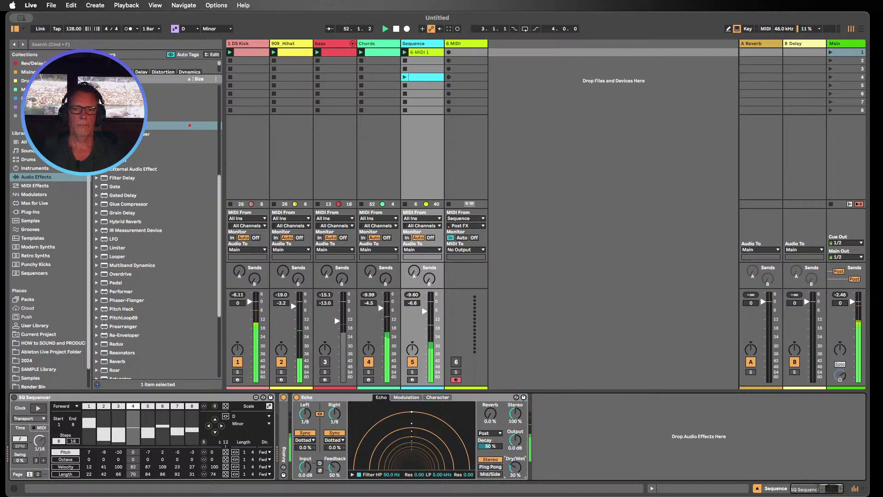
left_click_drag(519, 479, 518, 480)
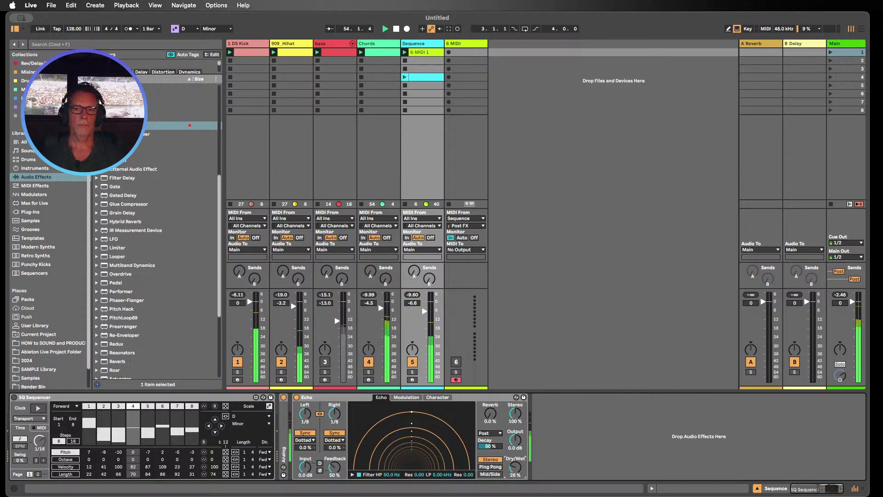
left_click(490, 466)
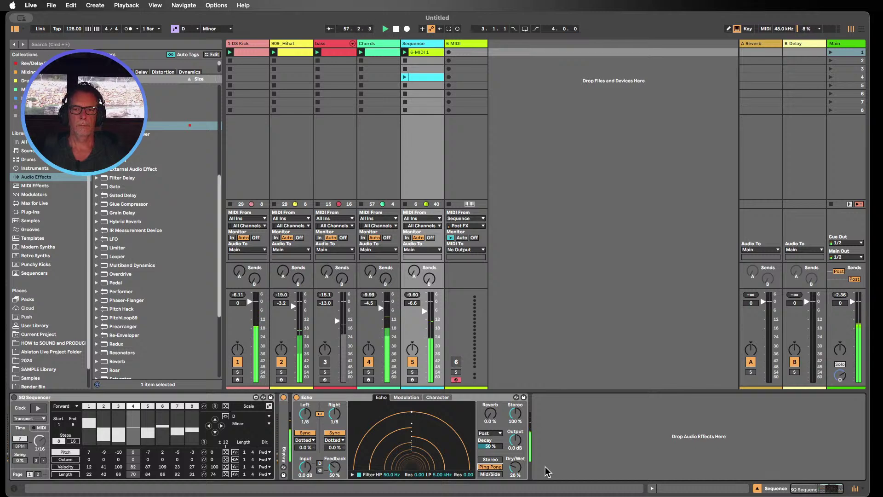
left_click_drag(516, 466, 516, 467)
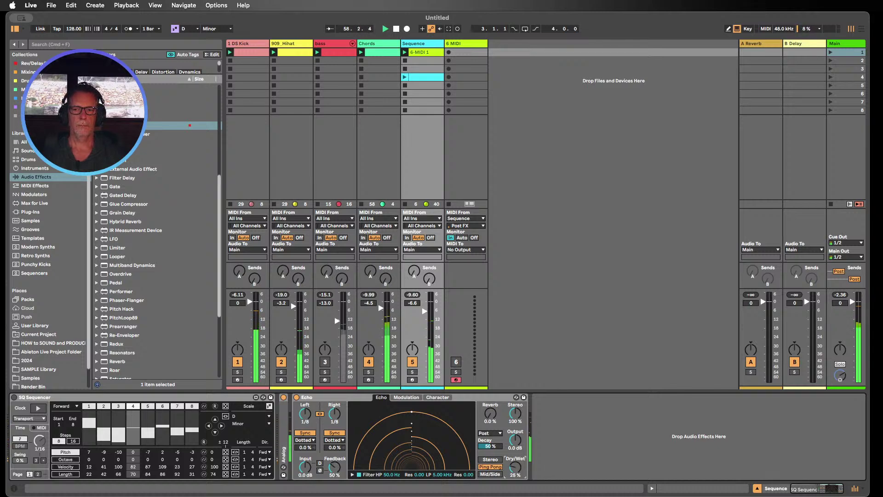
- Unmute the bass track, raise its volume to -12.5 dB, and reduce Echo's dry/wet to 20%
left_click(324, 362)
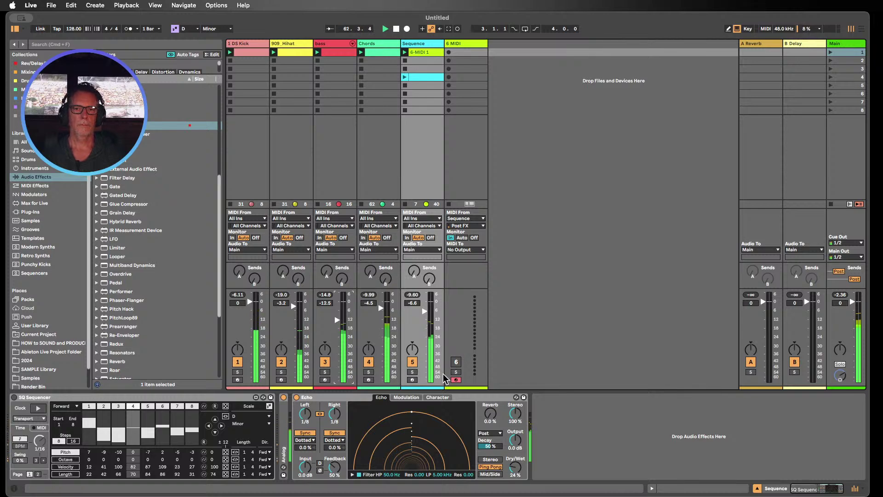
left_click_drag(514, 473, 514, 469)
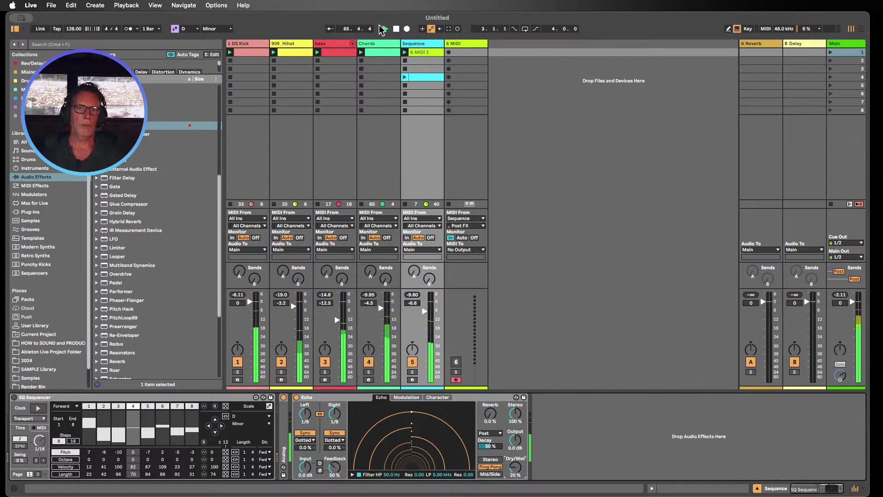
- Open the recorded Sequence clip alone and examine its repeating note pattern, first in detail and then across all ten bars
left_click(421, 56)
double_click(420, 55)
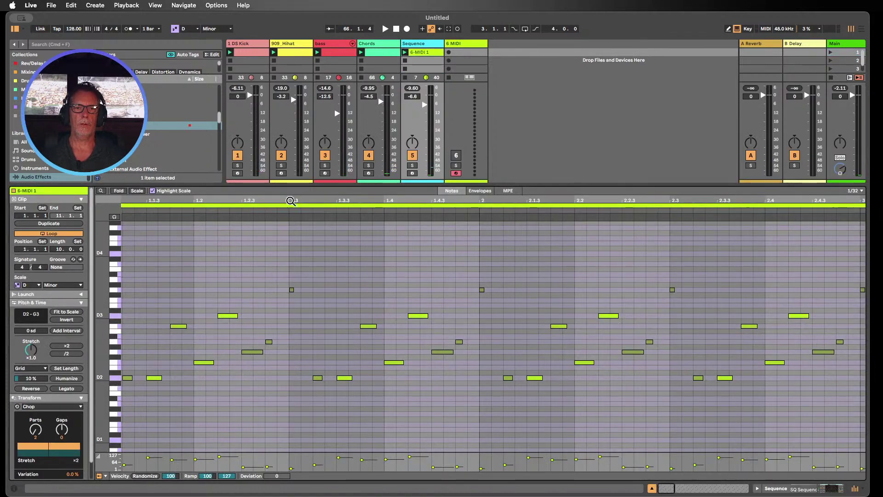
left_click_drag(319, 201, 299, 183)
left_click_drag(188, 201, 241, 199)
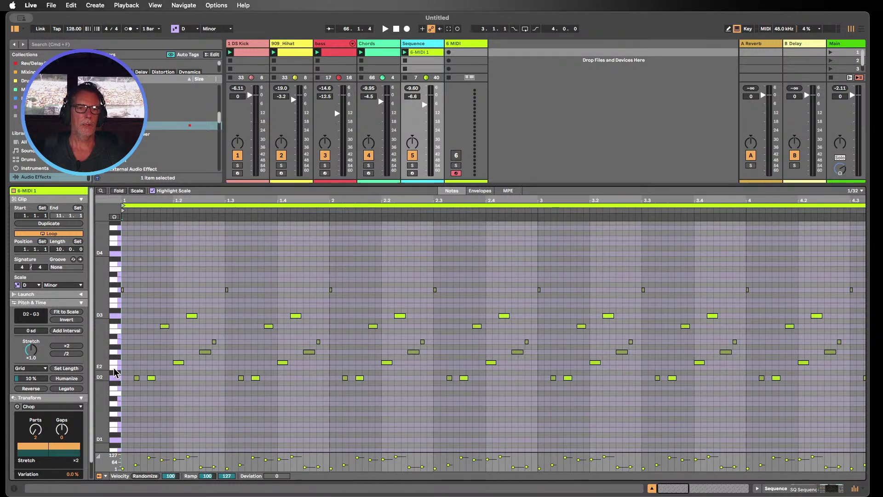
left_click_drag(106, 367, 192, 300)
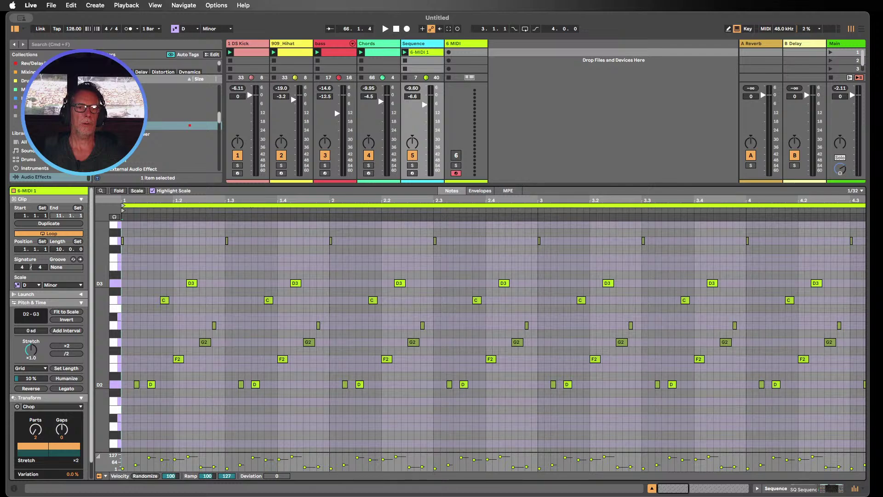
mouse_move(108, 255)
left_mouse_down()
mouse_move(94, 256)
mouse_move(104, 257)
left_mouse_up()
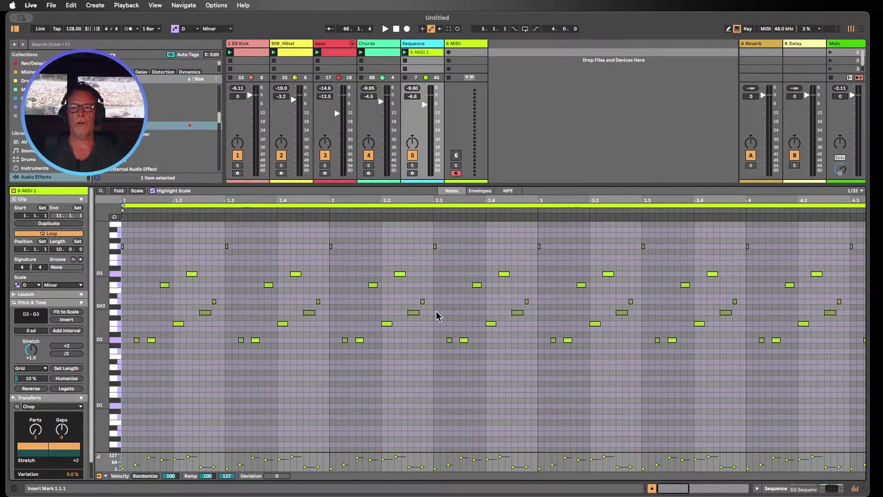
left_click_drag(469, 201, 470, 184)
left_click_drag(314, 198, 247, 199)
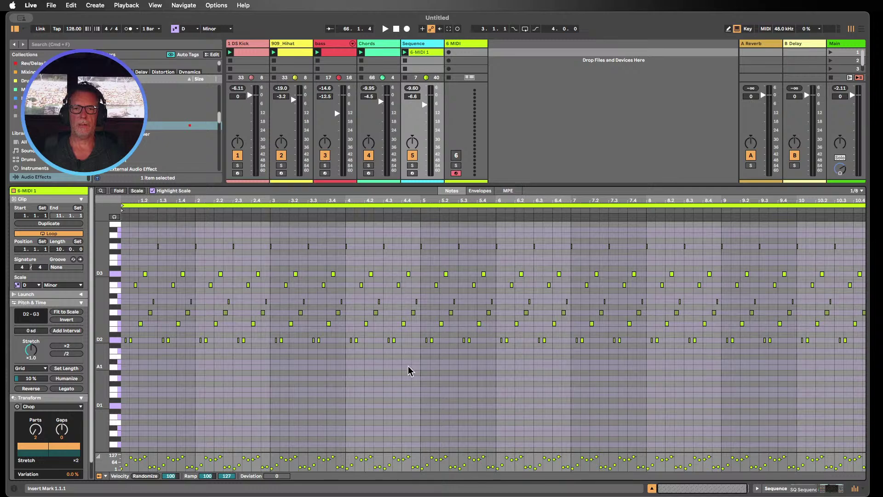
- Set the recorded Sequence clip's loop to the four bars from 3.1.1 to 7.1.1 and hide the note editor
left_click_drag(270, 372, 568, 372)
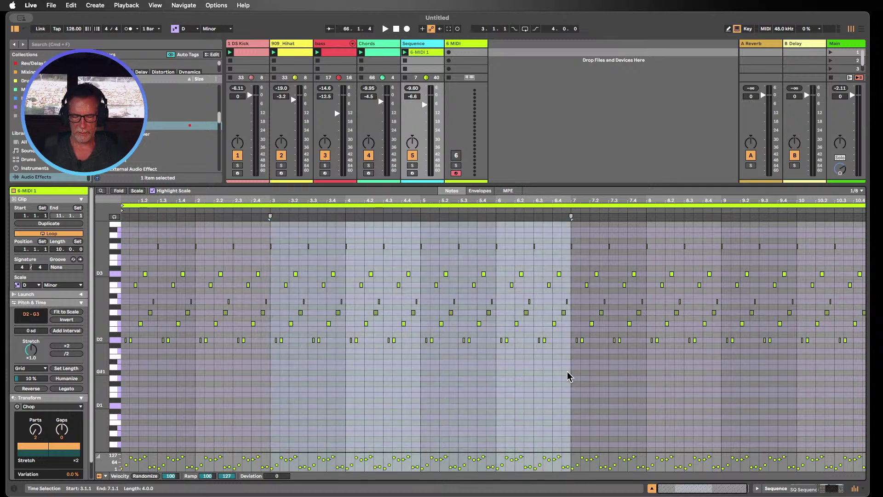
key("super+l")
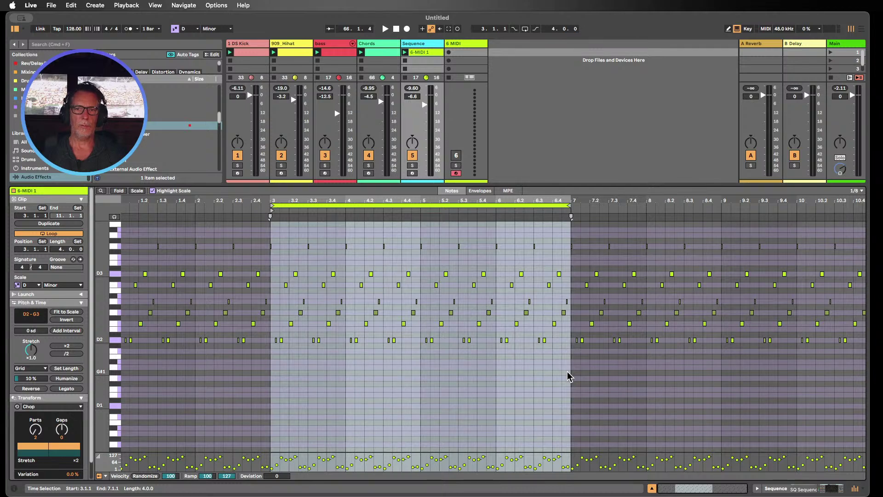
left_click(652, 488)
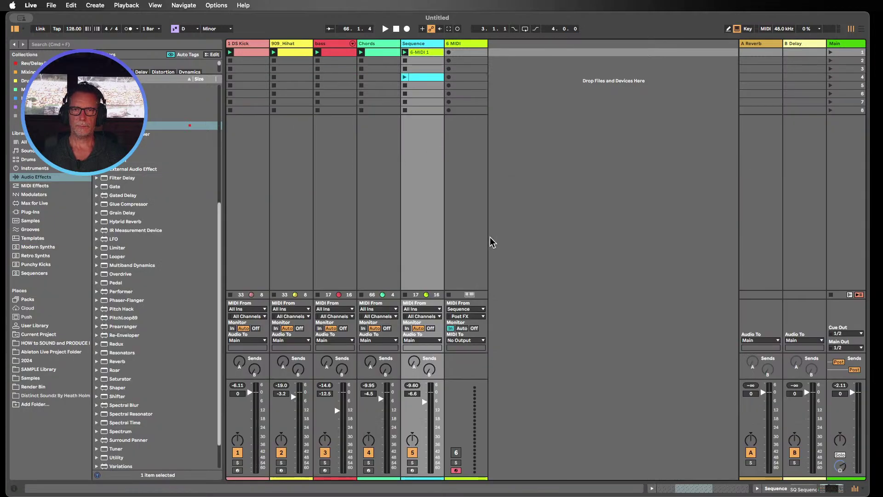
- Duplicate the recorded Sequence clip into the next slot and invert the copy's notes between 3.1.1 and 7.1.1
key("super+d")
double_click(419, 61)
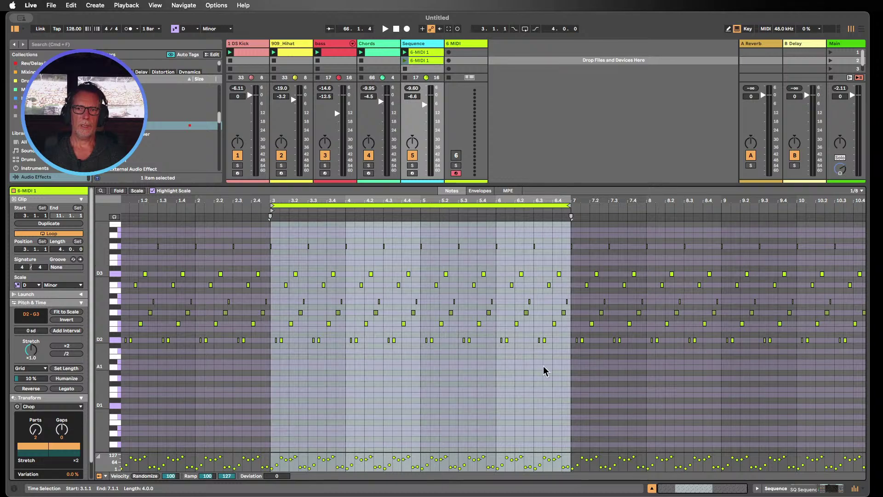
left_click(551, 374)
left_click_drag(571, 355, 270, 237)
scroll(60, 362, "down", 2)
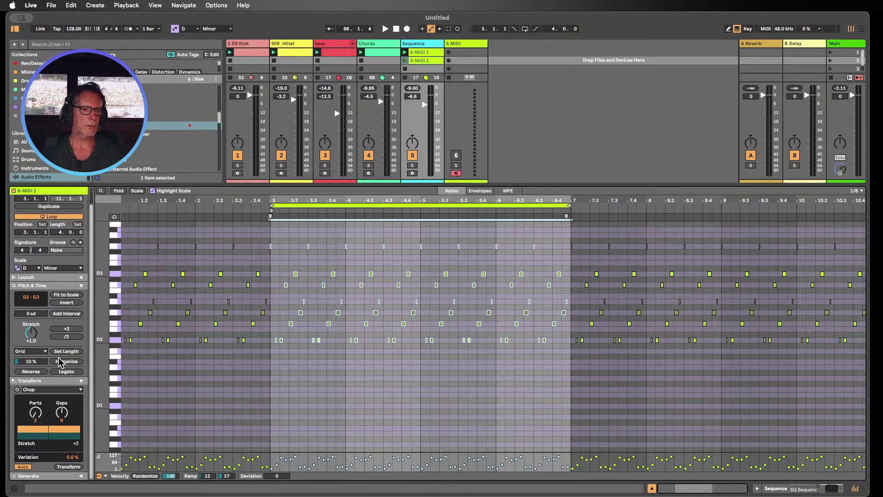
left_click(82, 382)
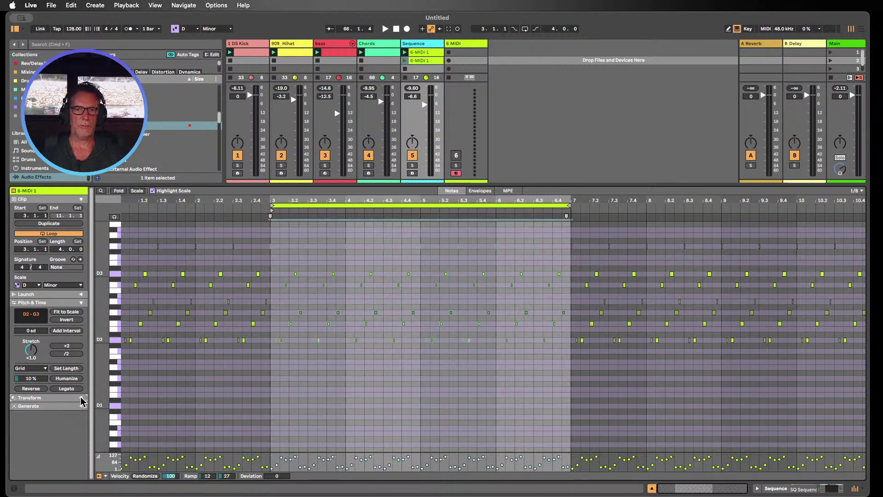
left_click(67, 320)
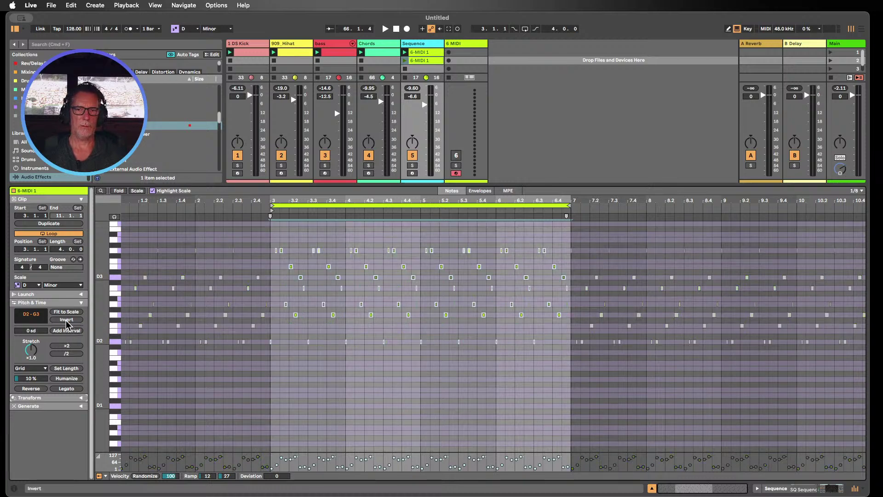
- Audition the duplicate Sequence clip while inverting its selected notes again, reversing them, and inverting them once more
left_click(405, 61)
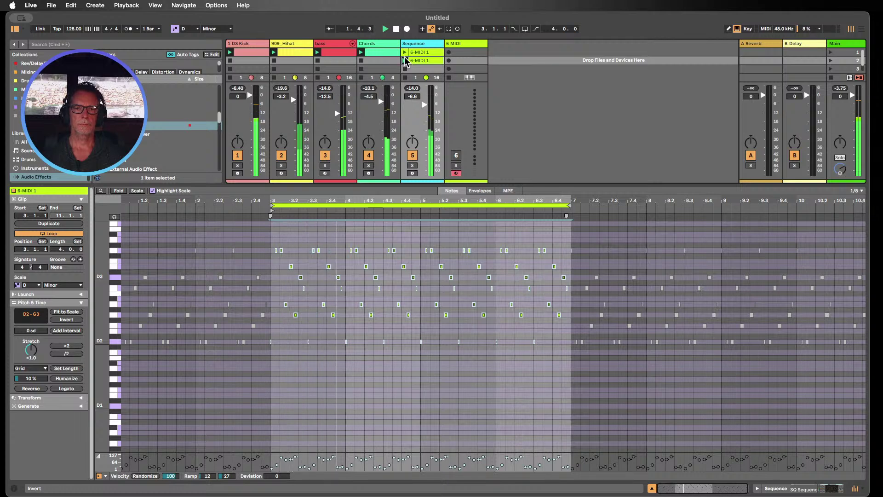
left_click(66, 321)
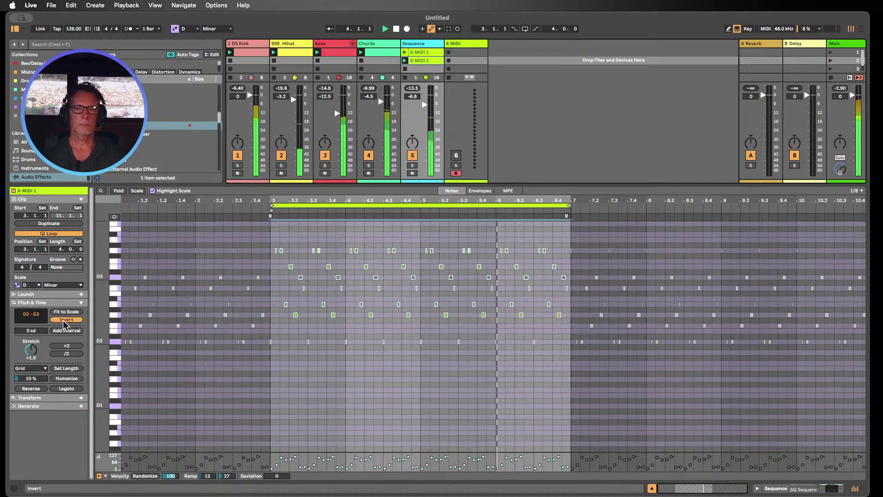
left_click(31, 389)
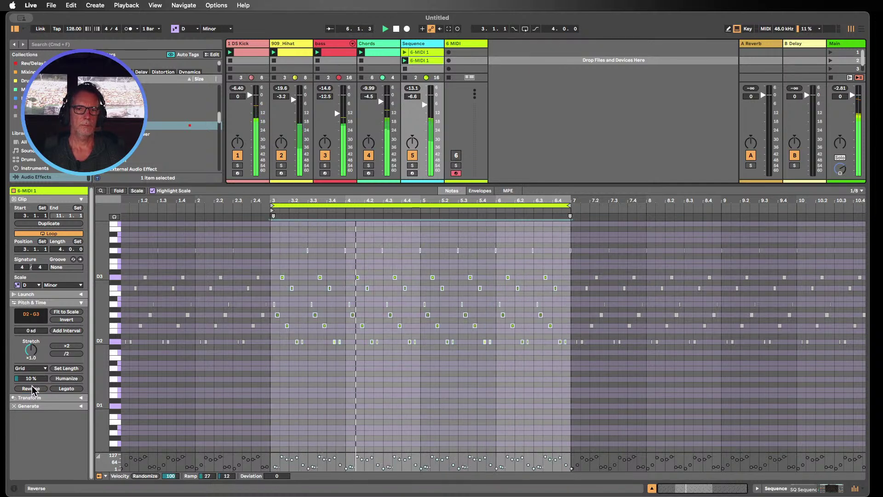
left_click(67, 319)
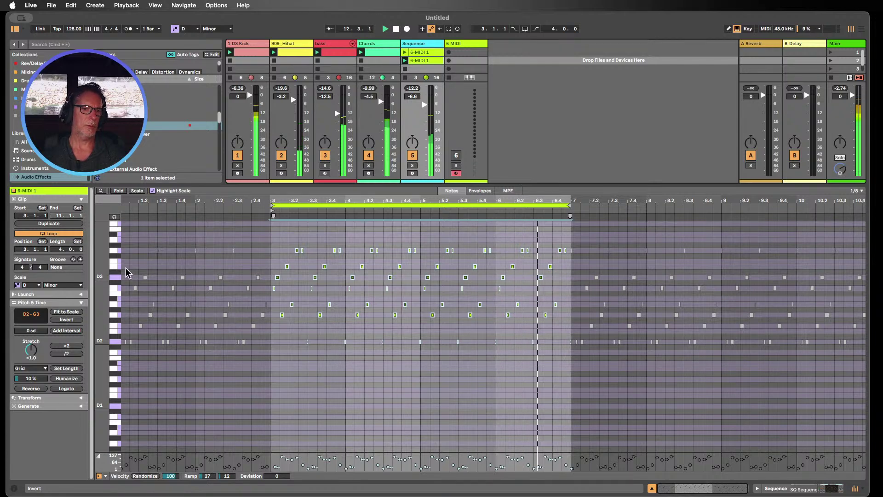
- Compare with the original Sequence clip, stop playback, and delete the duplicate clip from the second slot
left_click(404, 52)
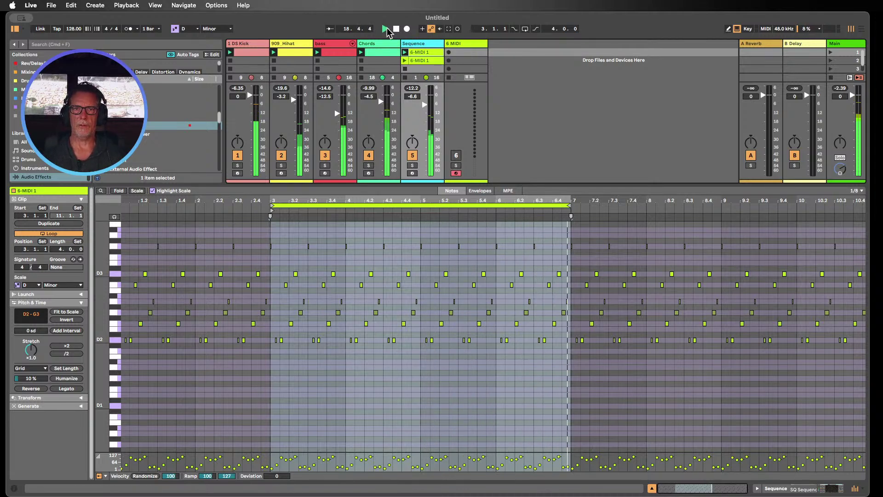
left_click(652, 487)
left_click(419, 62)
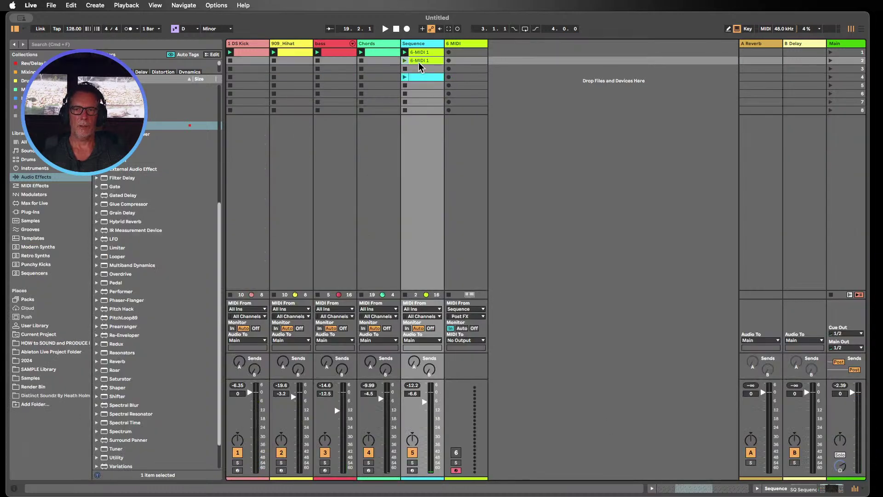
key("Delete")
- Rename the first Sequence clip as 1 and assign the track's colour to its clips
left_click(420, 53)
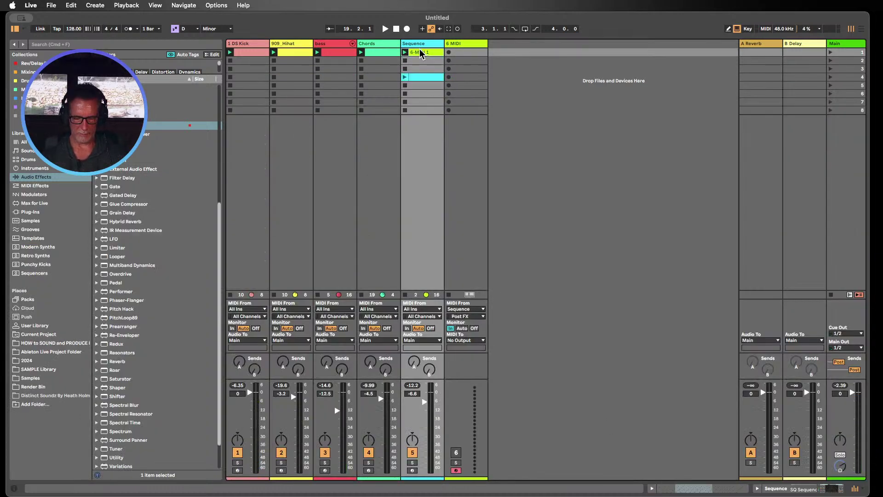
key("super+r")
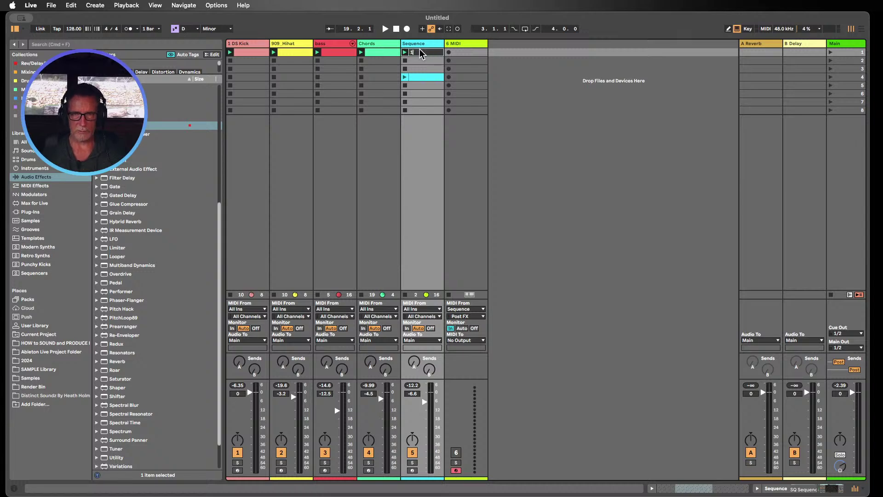
type("1")
key("Return")
key("Down")
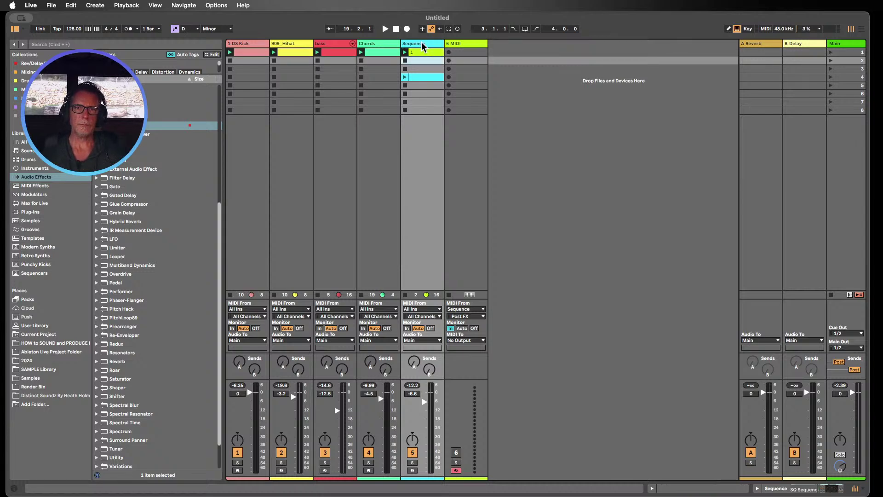
right_click(422, 46)
left_click(489, 210)
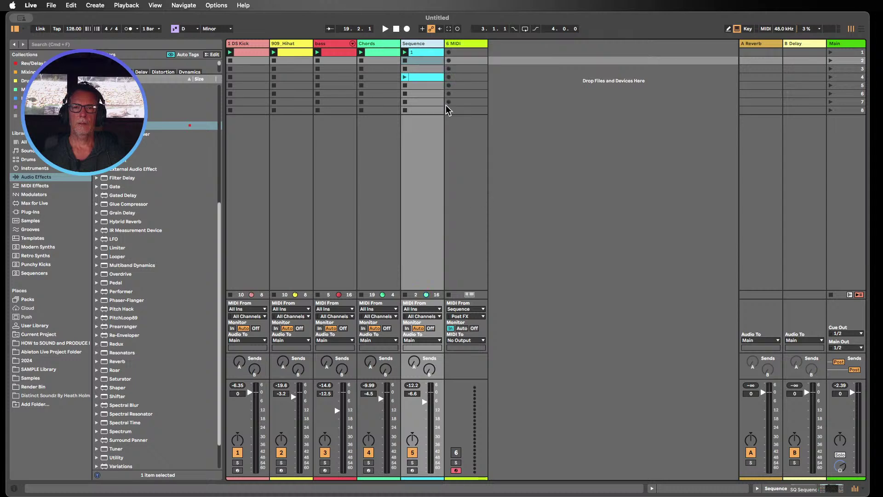
- Inspect the notes of the older Sequence clip in the fourth slot, and delete that clip
double_click(427, 78)
scroll(456, 292, "down", 3)
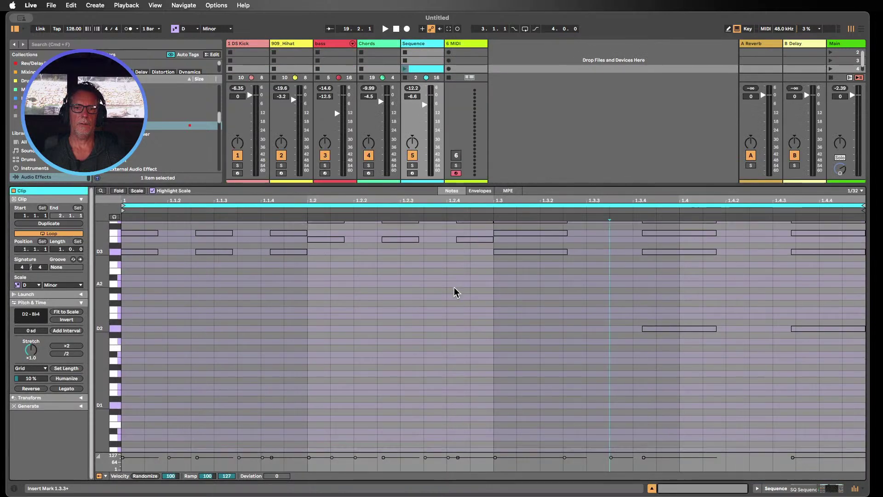
scroll(456, 292, "down", 5)
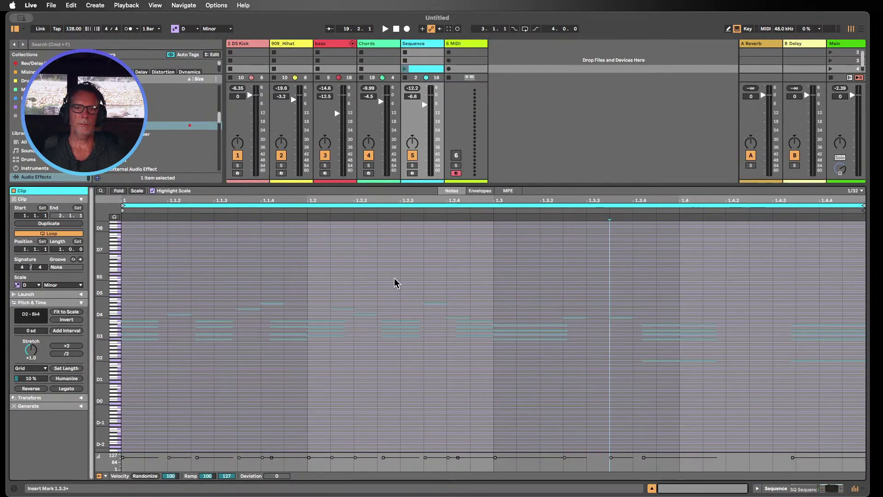
left_click(652, 488)
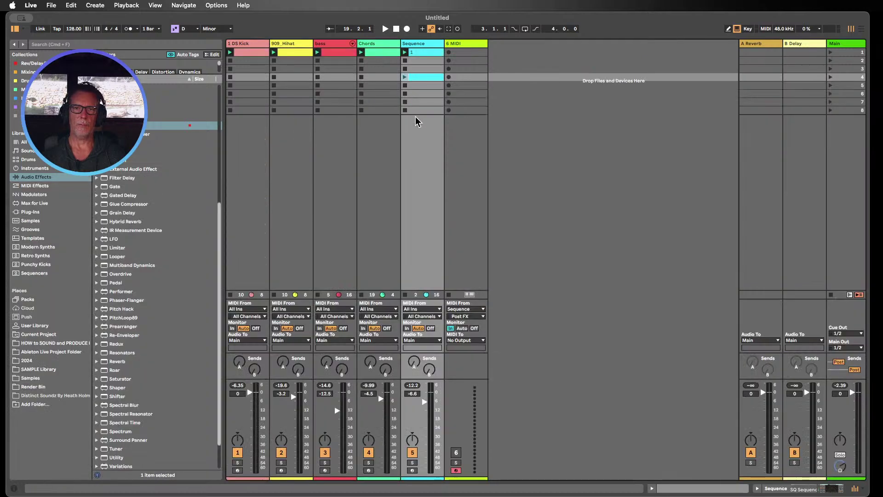
left_click(424, 81)
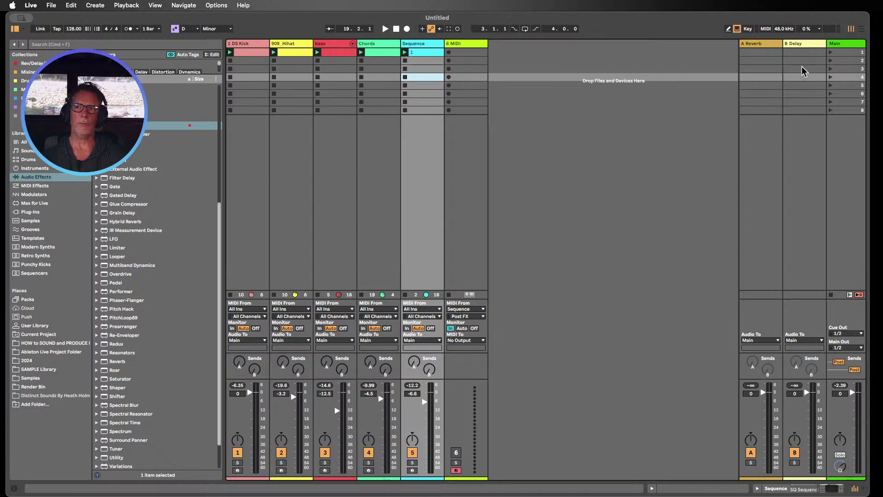
- Play scene 1, lower the Sequence track's volume to -8.0 dB, and stop playback
left_click(830, 53)
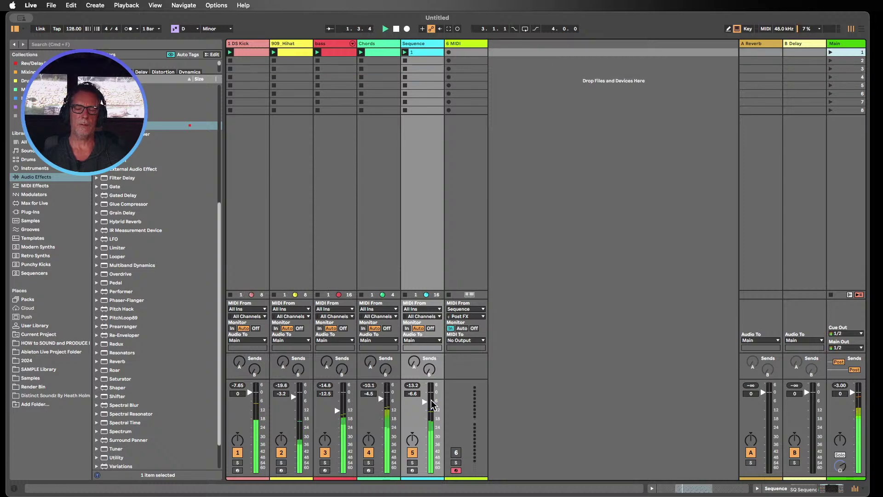
left_click_drag(427, 407, 427, 410)
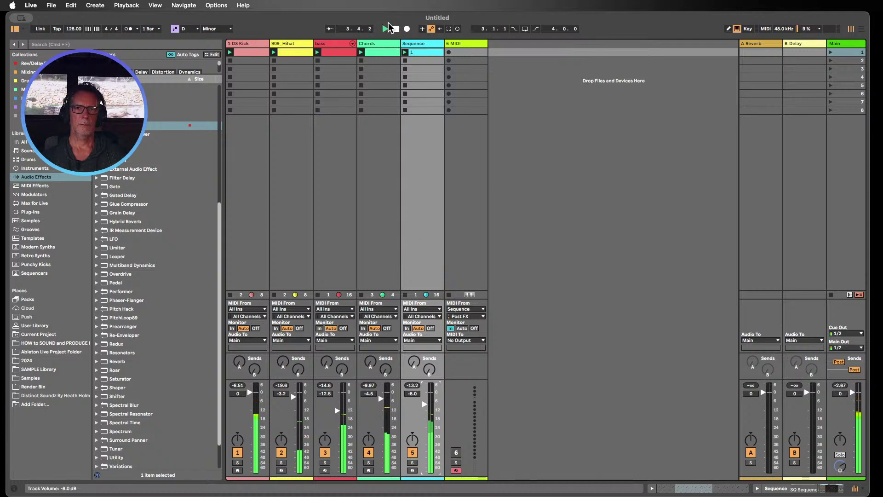
left_click(396, 29)
- Search the library for "clap" and audition samples, settling on 02 Clap Analog Dark.wav
key("super+f")
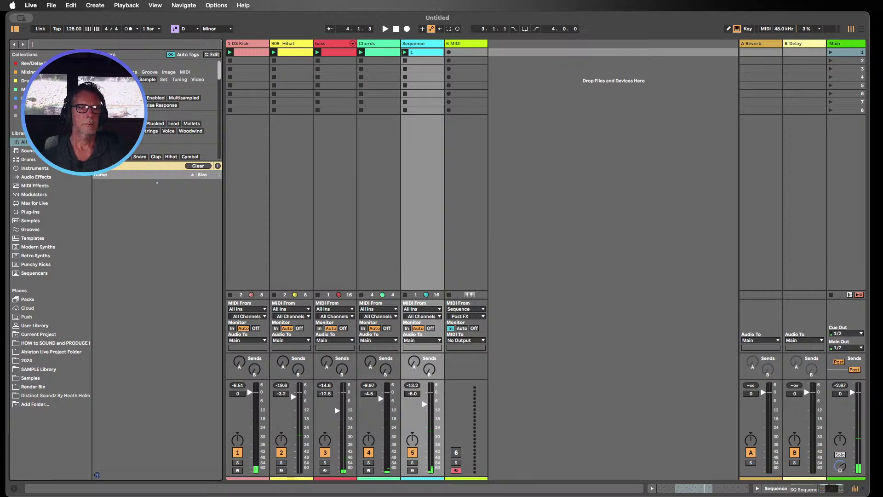
type("clap")
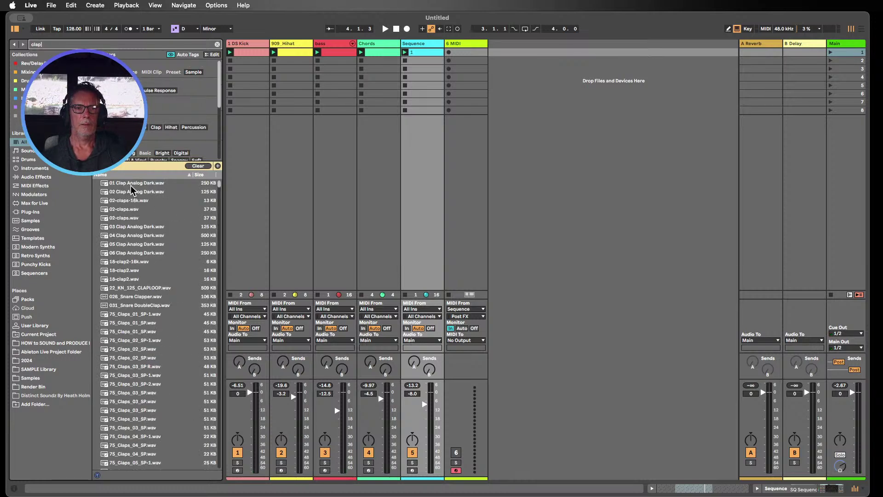
left_click(133, 191)
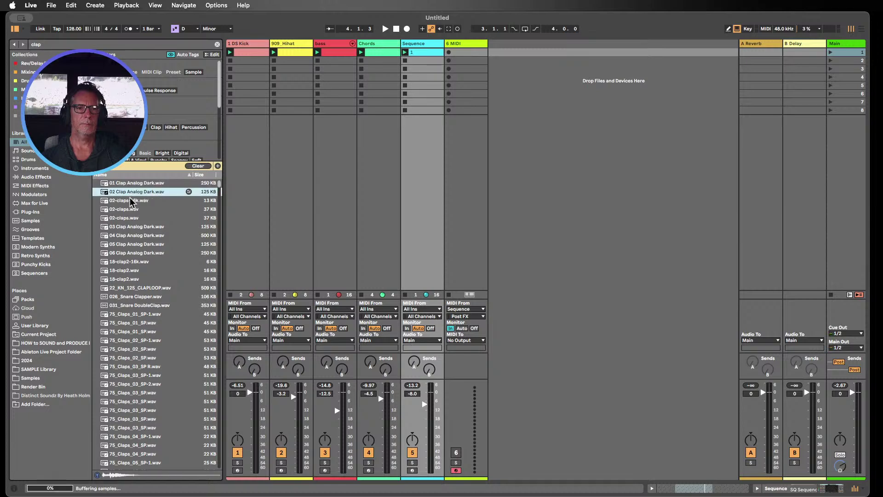
left_click(130, 201)
left_click(130, 193)
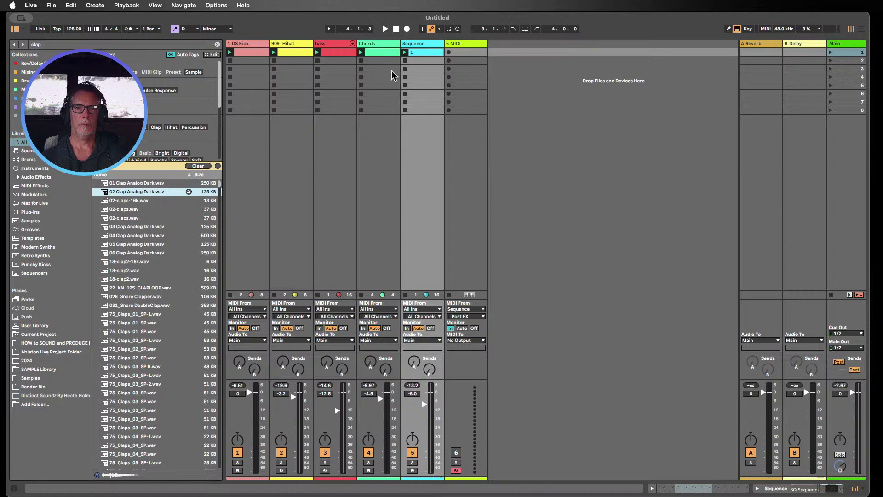
- Insert a new MIDI track after the 6 MIDI track and load 02 Clap Analog Dark.wav onto it
double_click(473, 51)
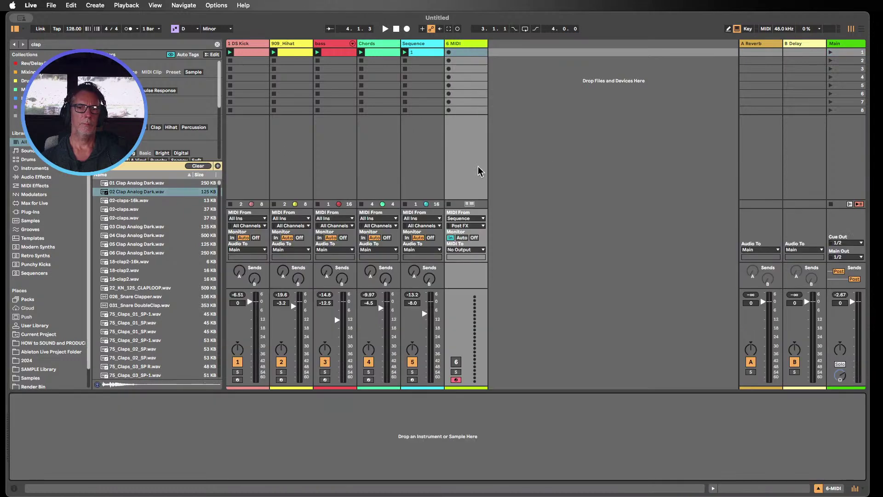
right_click(533, 76)
left_click(546, 92)
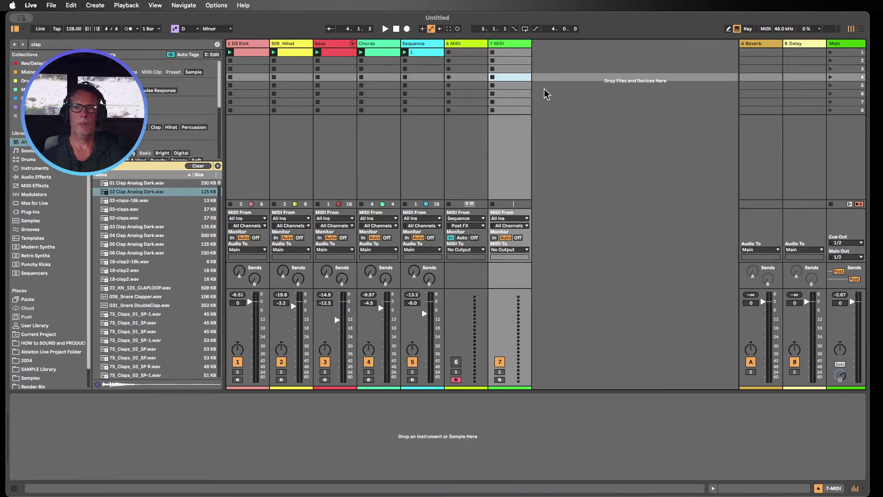
left_click_drag(120, 192, 179, 425)
- Create a one-bar clip in the clap track's first slot with C3 notes on beats 1.2 and 1.4
double_click(514, 53)
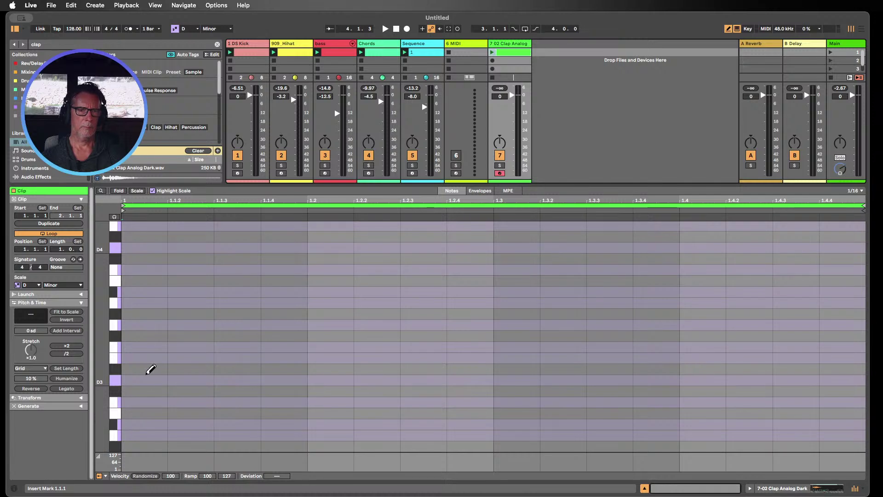
scroll(151, 351, "down", 5)
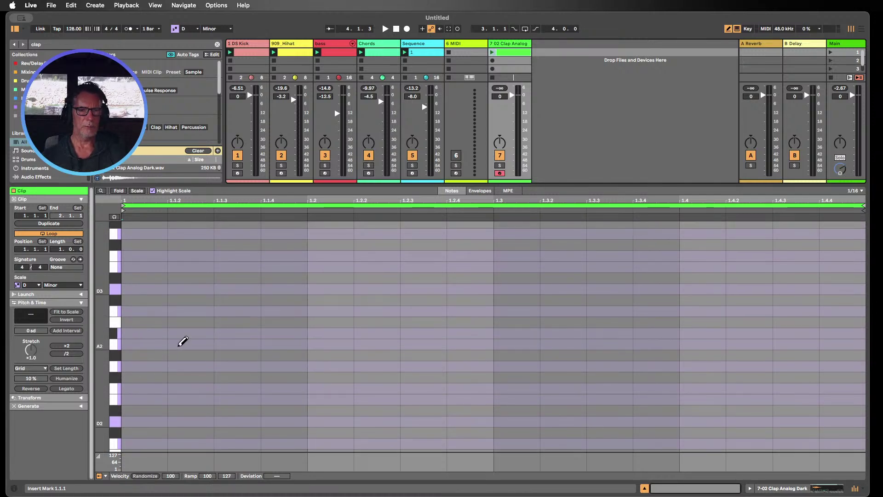
scroll(183, 341, "up", 2)
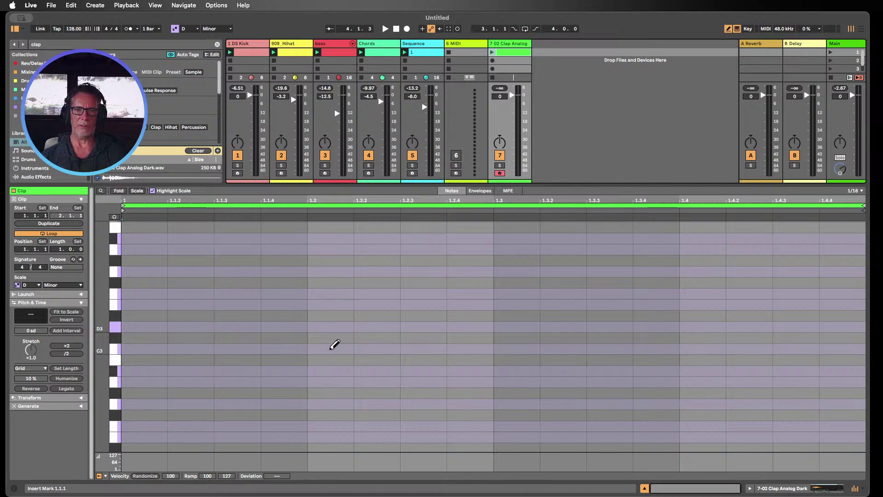
left_click(333, 347)
left_click(704, 345)
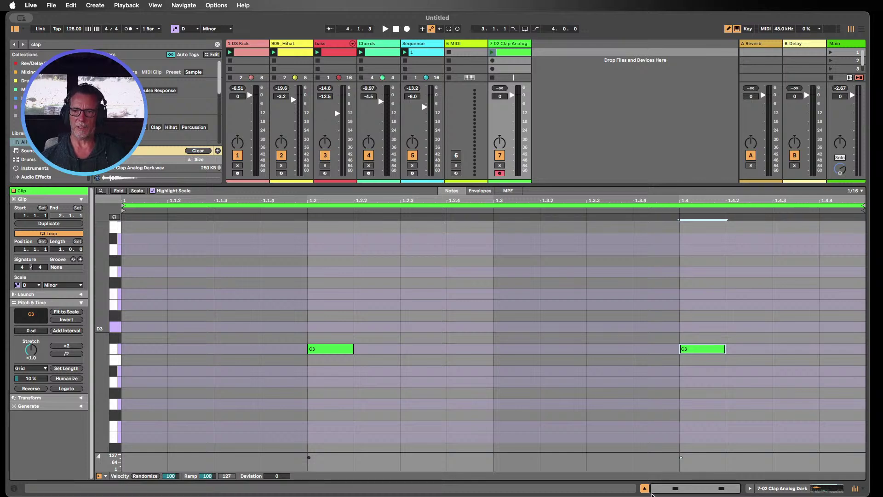
left_click(645, 489)
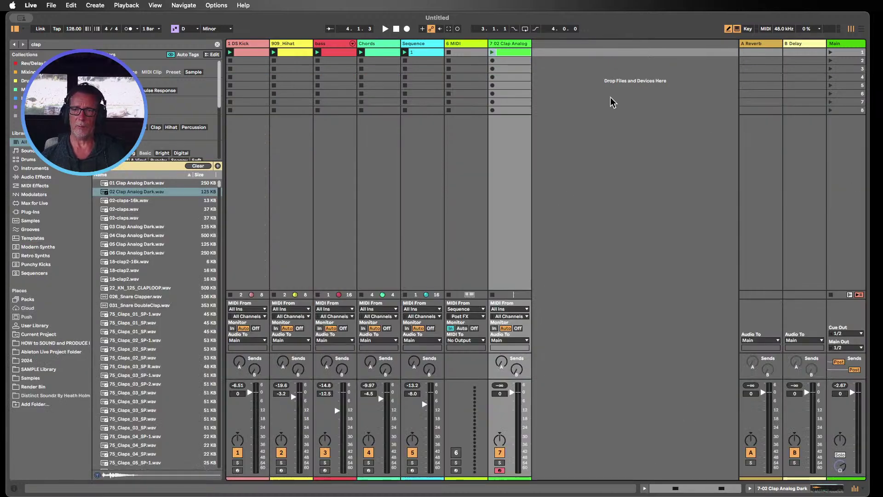
- Play scene 1, set the clap track's volume to -7.0 dB, and double the clap clip's loop to two bars
left_click(830, 52)
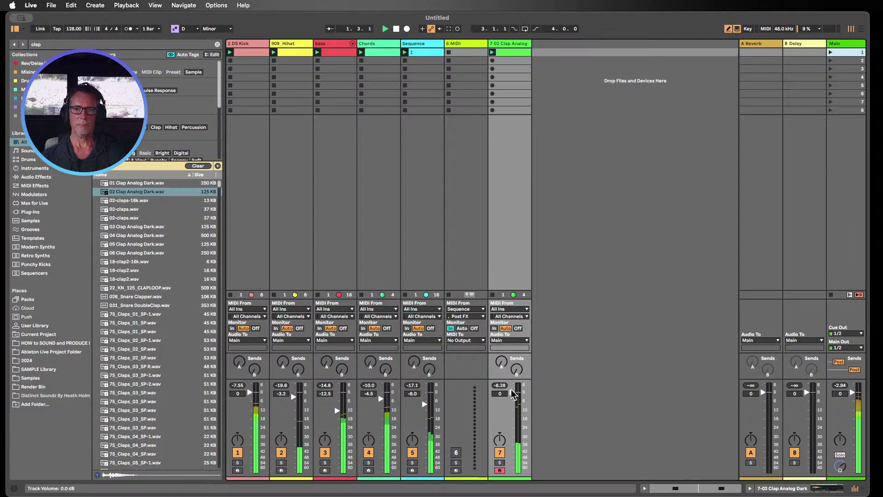
left_click_drag(511, 401, 512, 401)
double_click(523, 53)
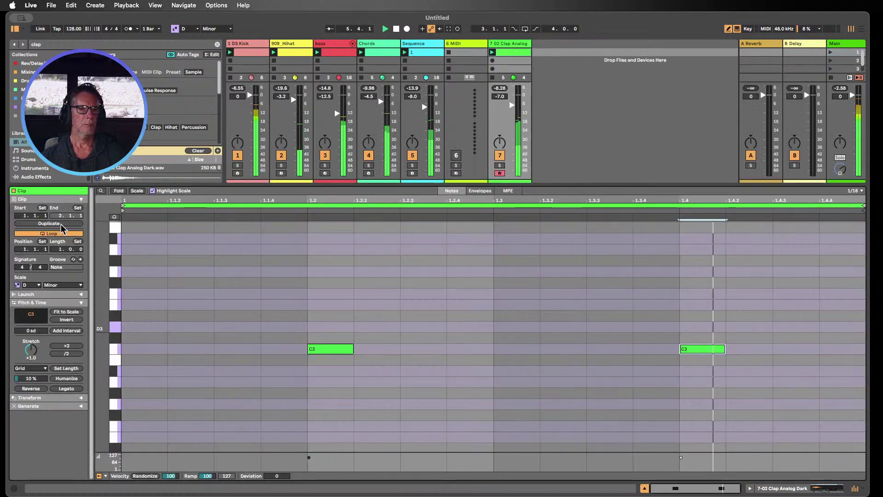
left_click(48, 223)
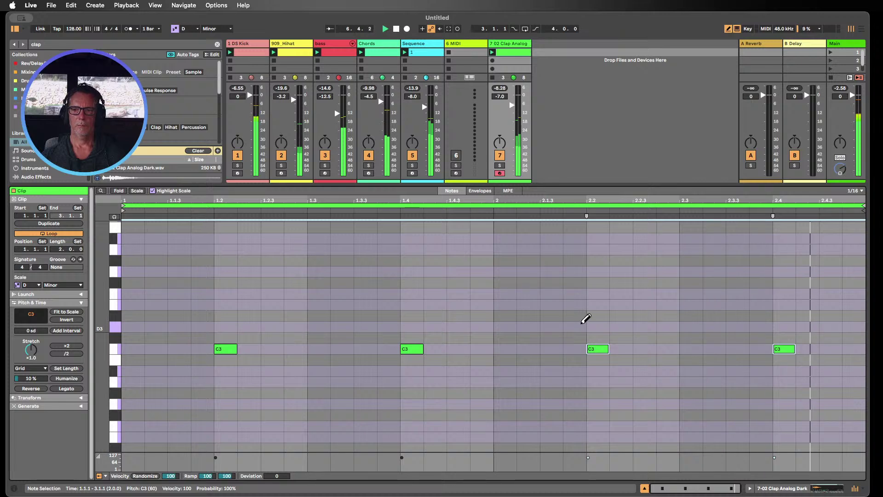
- Randomize the velocities of all four C3 notes in the clap clip and enlarge the velocity lane
left_click(121, 351)
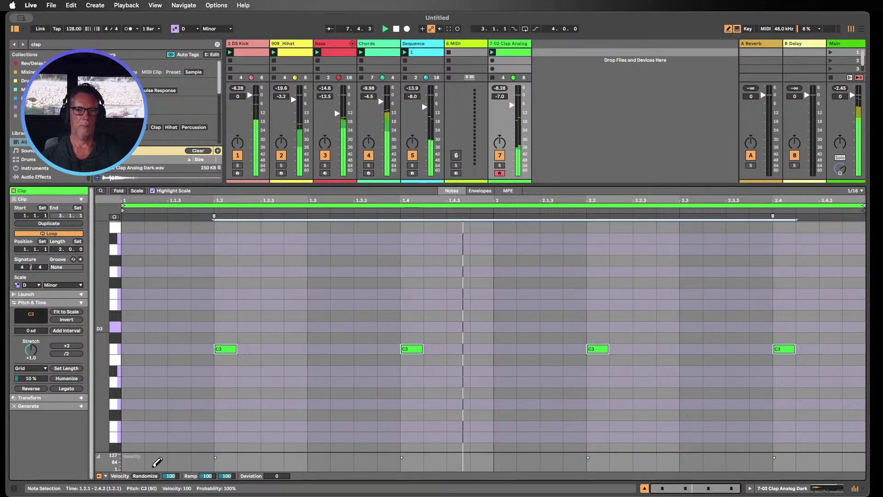
left_click(144, 476)
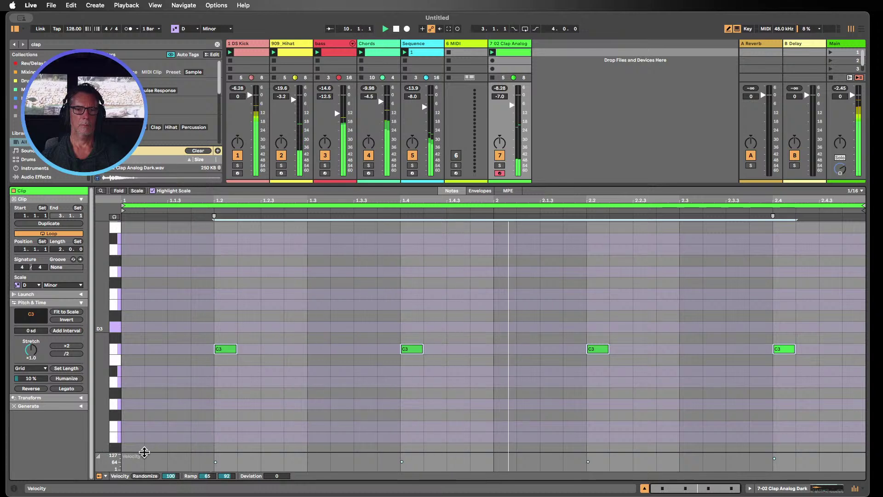
left_click_drag(146, 448, 148, 380)
left_click_drag(111, 453, 110, 394)
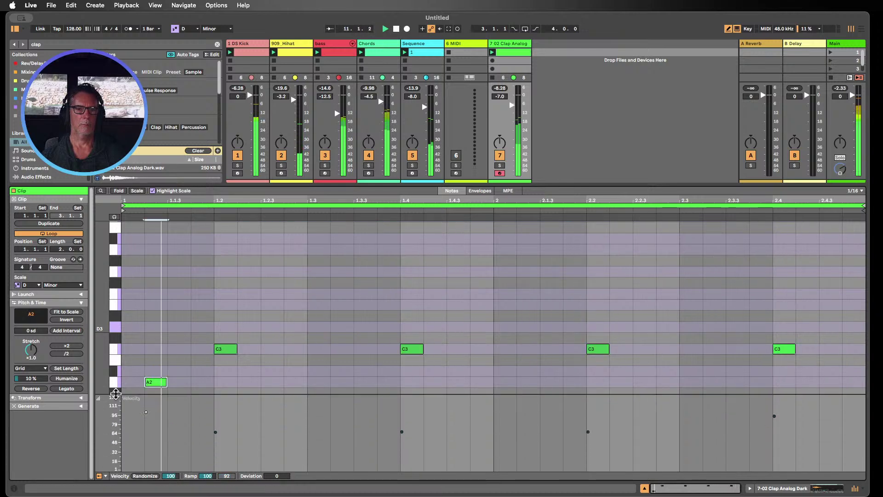
- Try a velocity randomize amount of 37, and undo the stray A2 note and the velocity randomization
left_click_drag(170, 475, 171, 496)
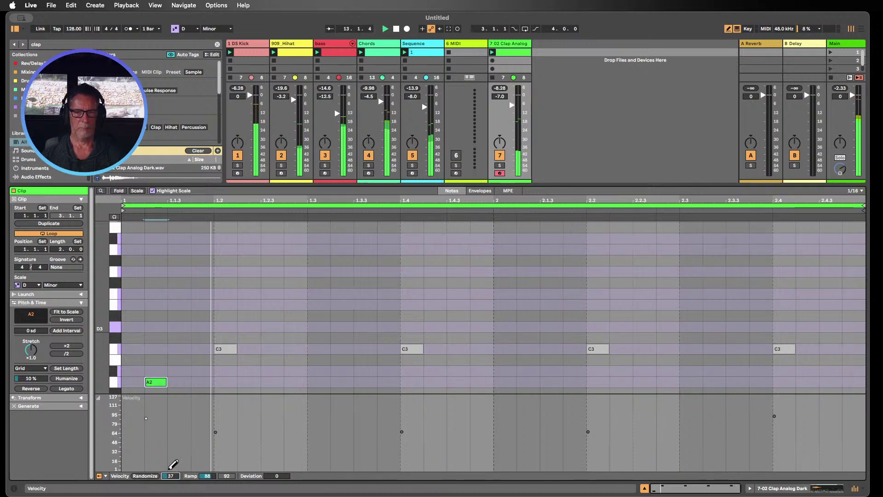
key("super+z")
key("super+z")
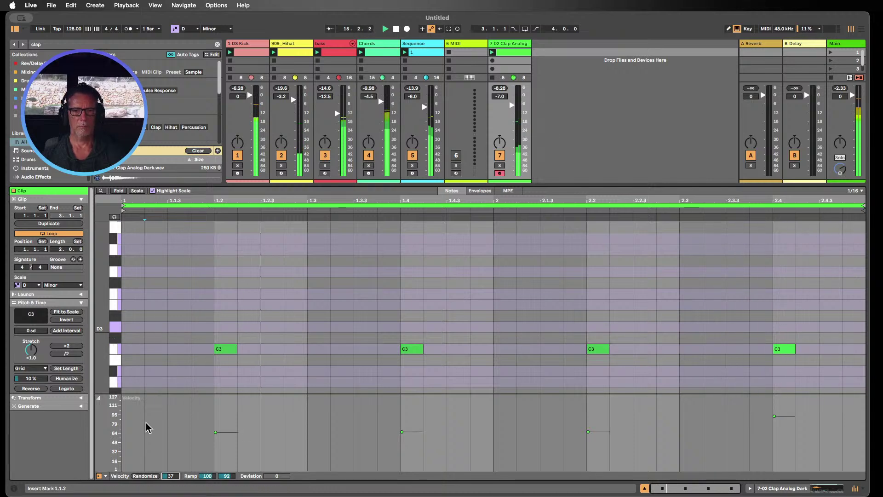
key("super+z")
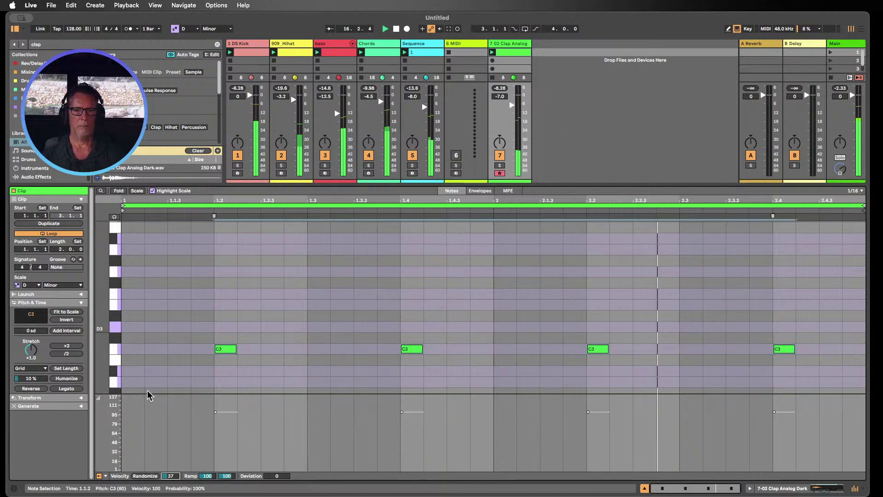
- Randomize the four C3 notes' velocities with a randomize amount of 1
left_click(146, 475)
mouse_move(171, 477)
left_mouse_down()
mouse_move(170, 460)
mouse_move(170, 483)
left_mouse_up()
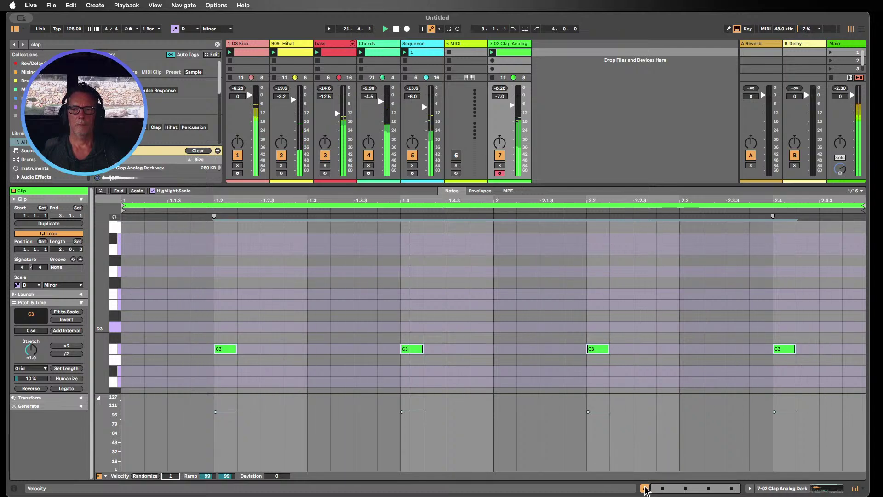
- Hide the clip editor, set the clap track's volume to -6.6 dB, and move the track between 909_Hihat and bass
left_click(644, 488)
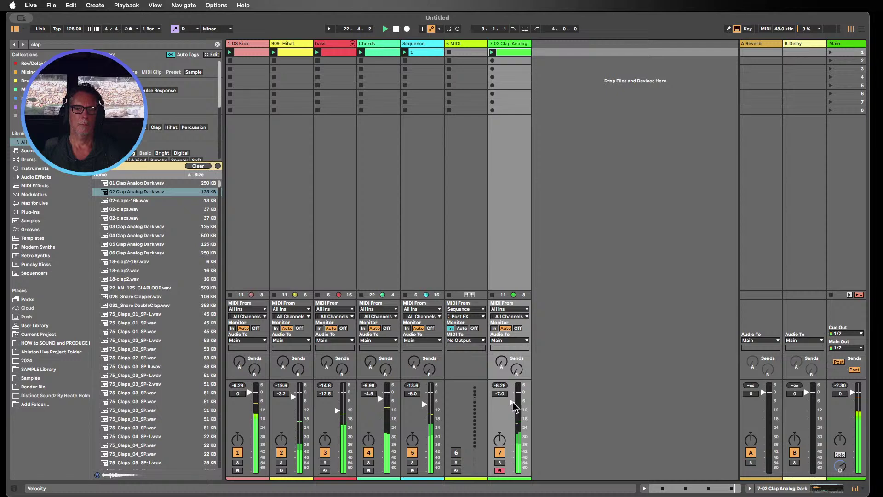
left_click_drag(512, 406, 513, 405)
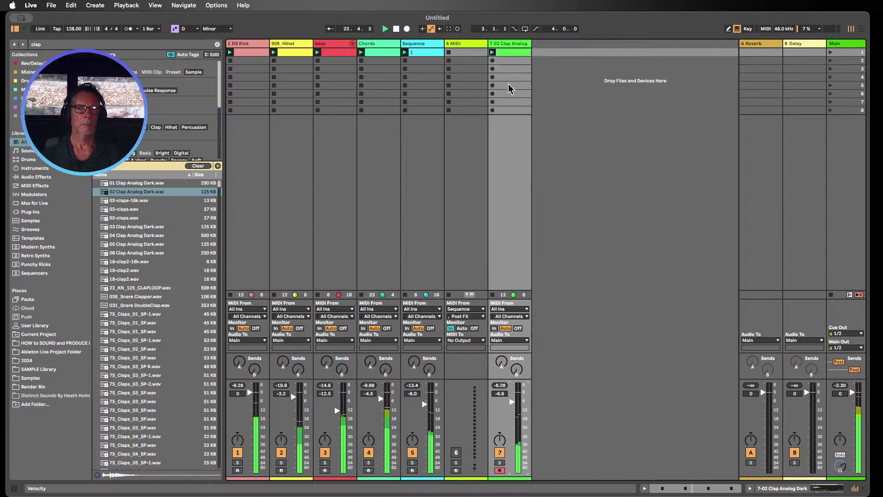
left_click_drag(372, 52, 317, 53)
- Mute the Chords and 1 DS Kick tracks, and set the clap track's volume to -6.0 dB
left_click(414, 452)
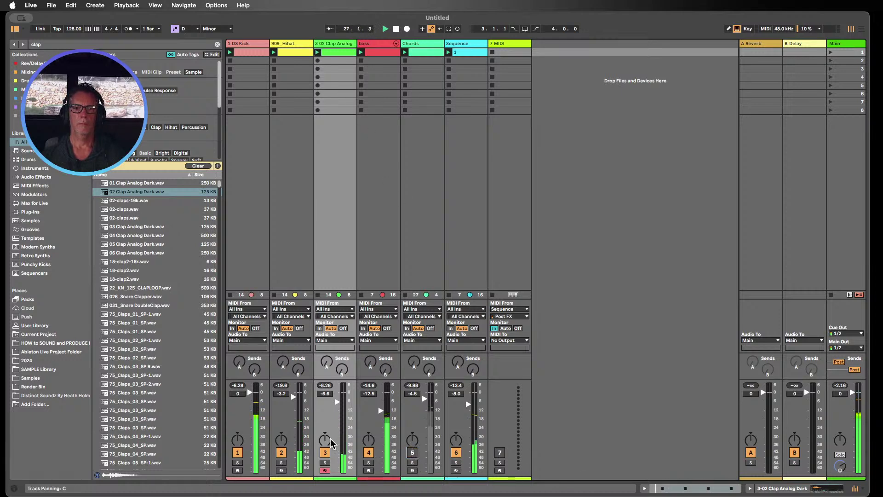
left_click_drag(337, 405, 338, 401)
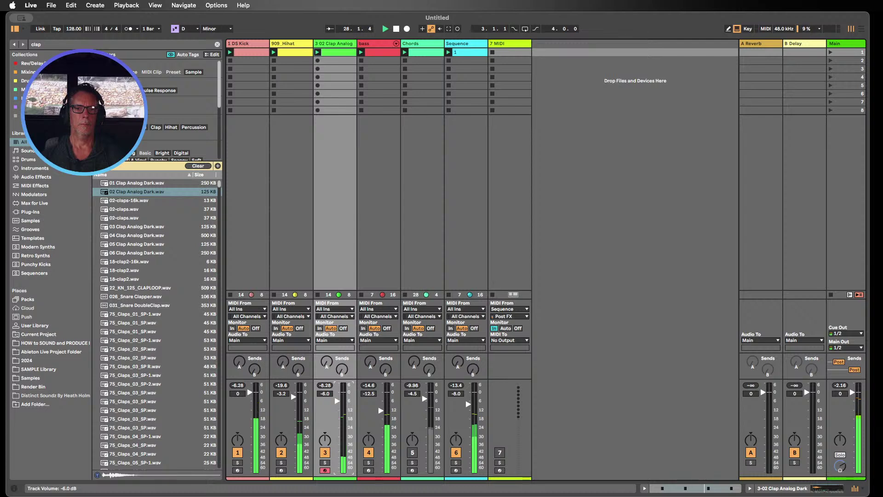
left_click(237, 453)
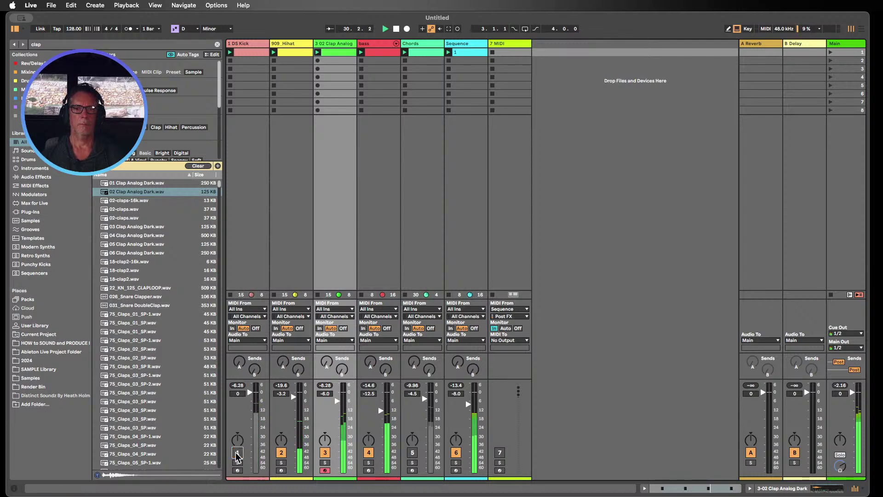
- Open the bass track's Basic Trigger Bass rack, reveal the Wavetable device inside it, and stop playback
double_click(373, 46)
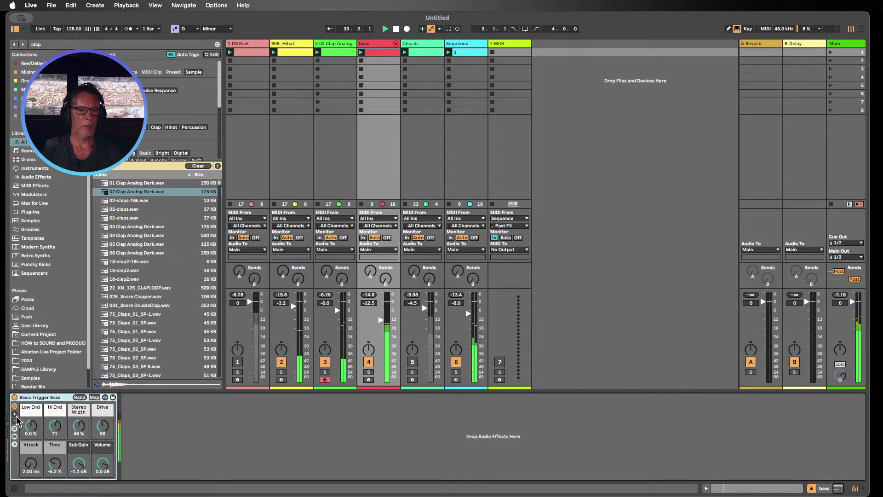
left_click(15, 445)
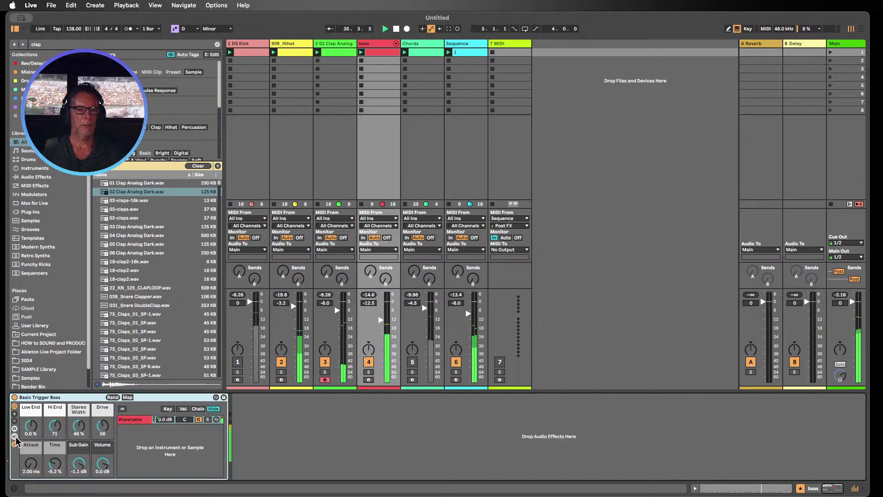
left_click(14, 436)
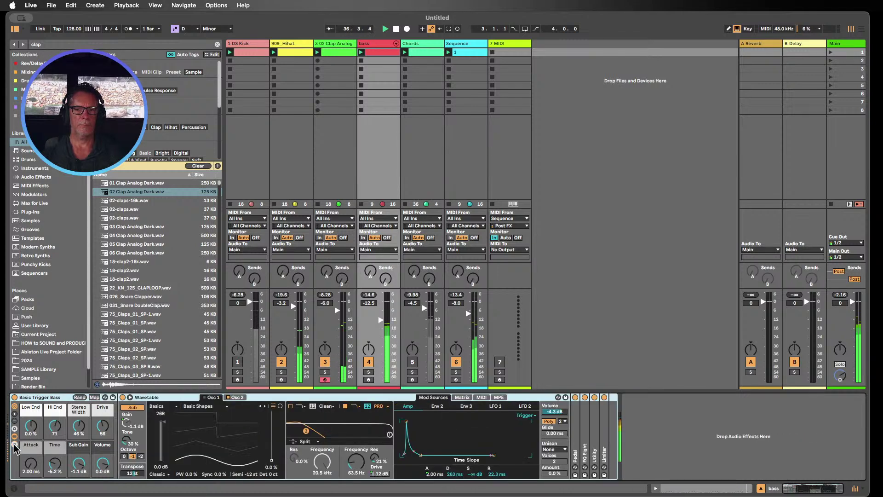
left_click(15, 445)
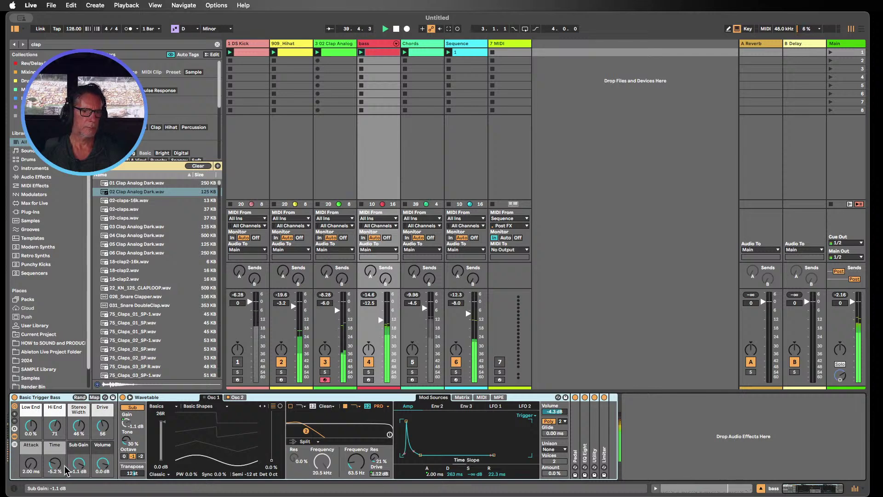
left_click(30, 464)
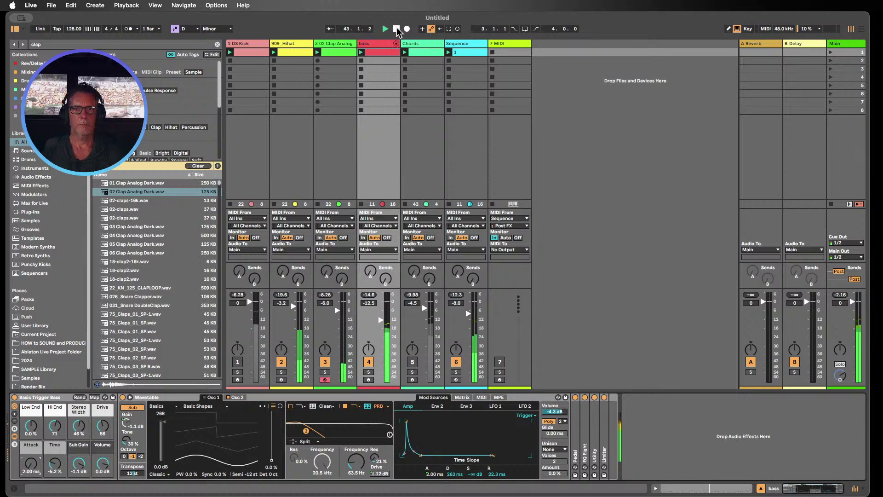
left_click(40, 400)
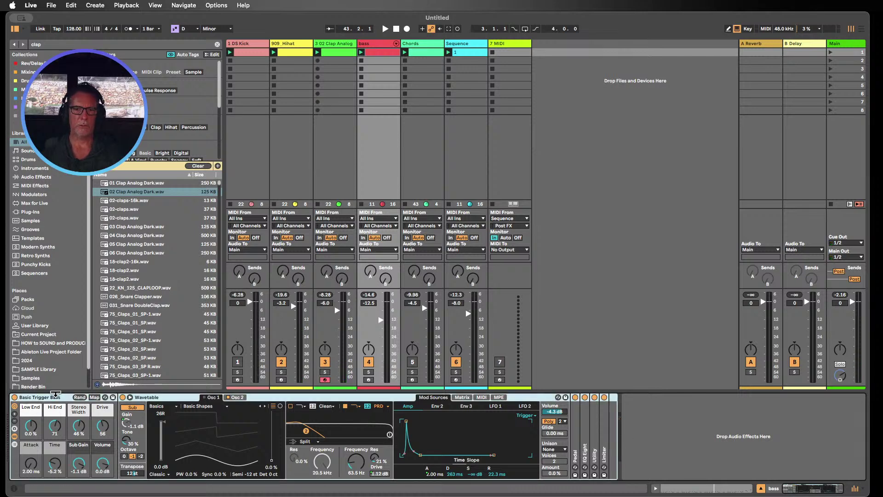
- Duplicate the bass track together with its clip and devices, and mute the copy
left_click(371, 45)
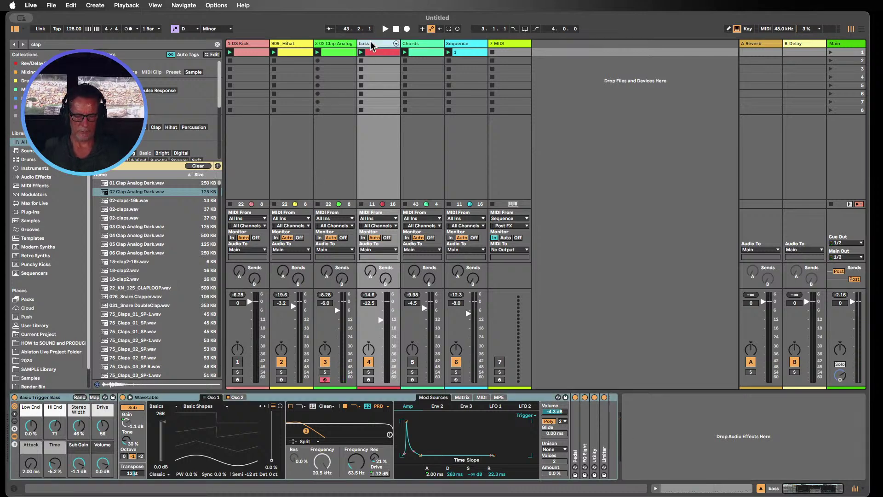
key("super+d")
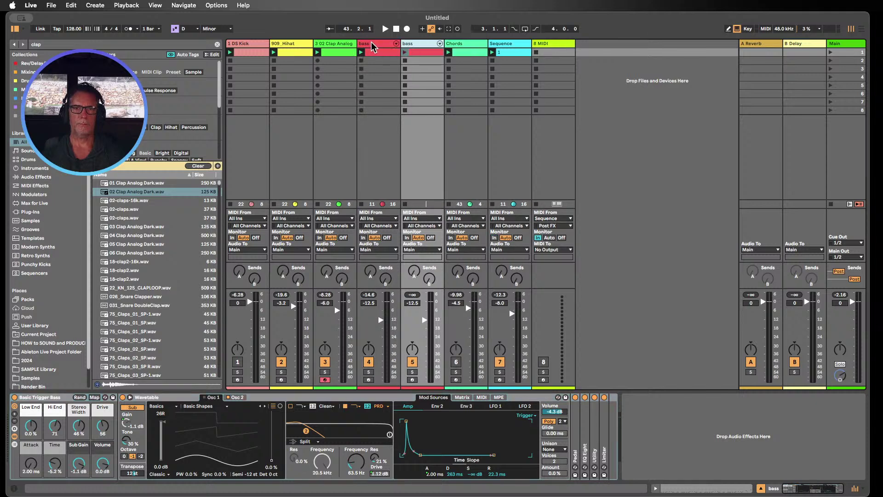
left_click(412, 362)
- Clear the clap search from the instruments library and replace the original bass track's instrument with Operator
left_click(370, 46)
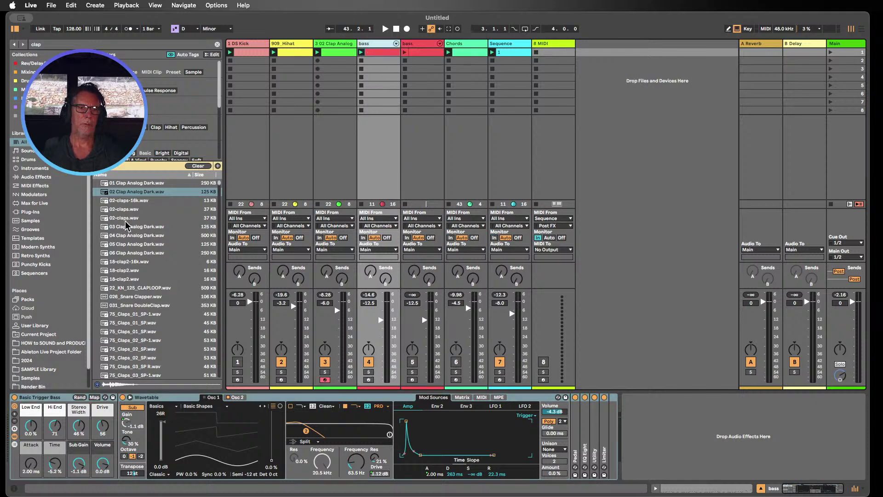
left_click(33, 169)
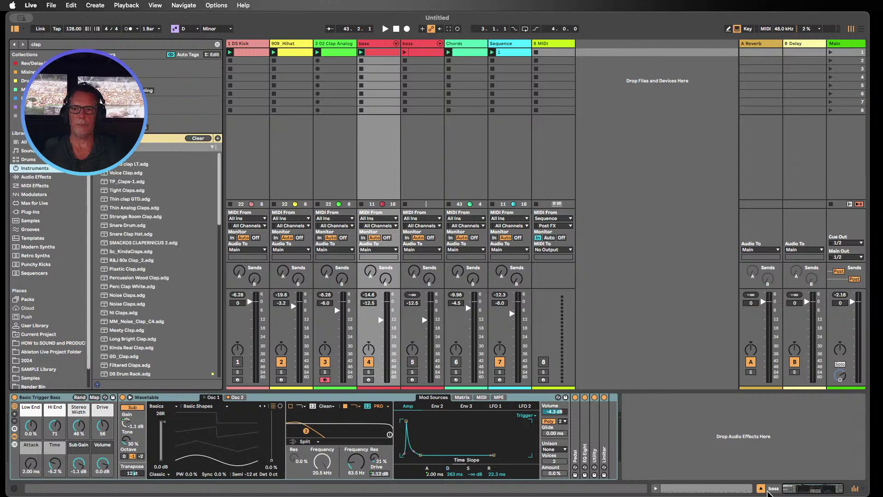
left_click(761, 489)
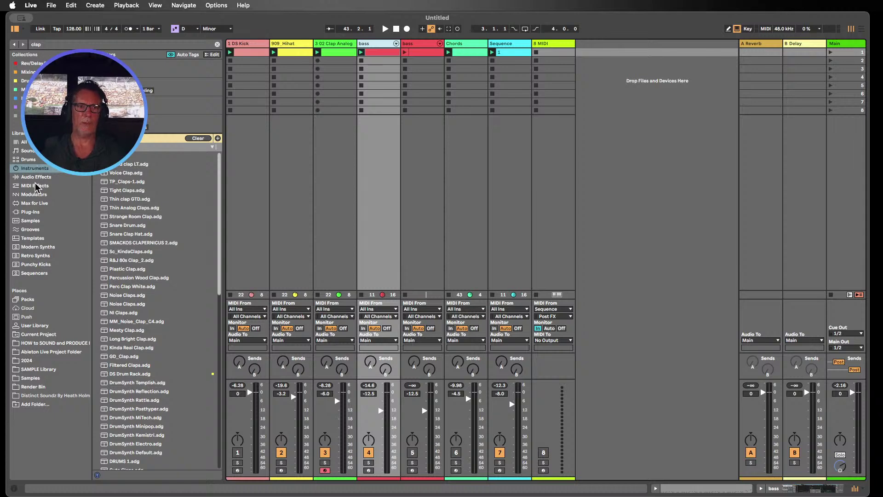
scroll(139, 248, "down", 15)
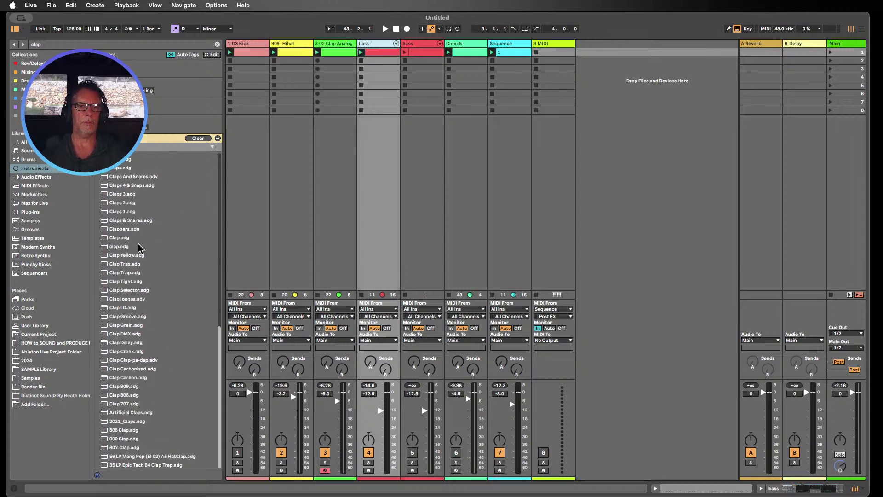
left_click(198, 138)
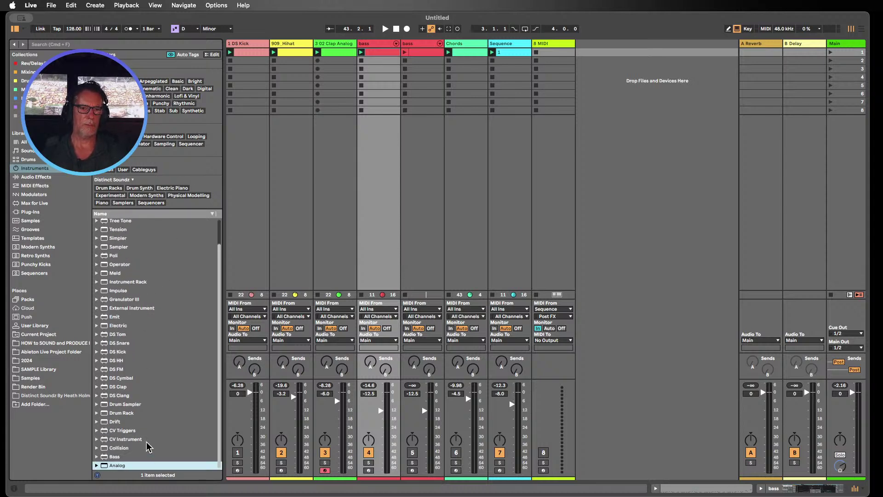
scroll(146, 442, "up", 3)
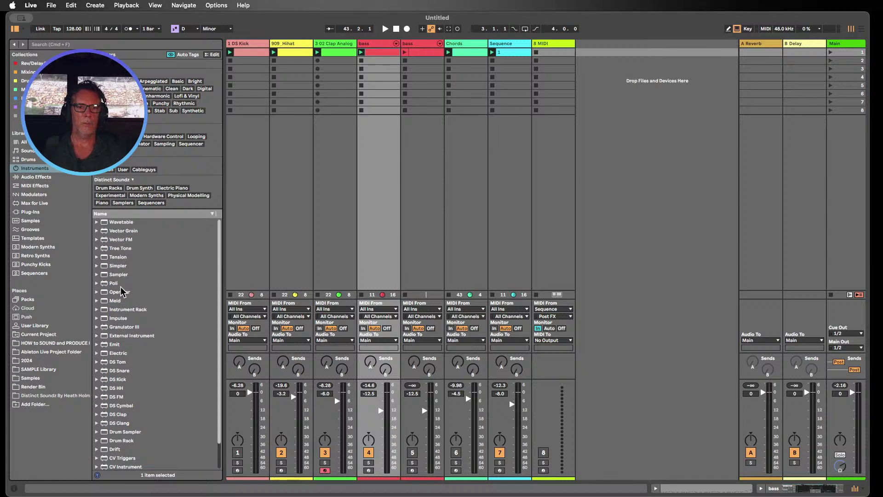
left_click_drag(117, 295, 389, 146)
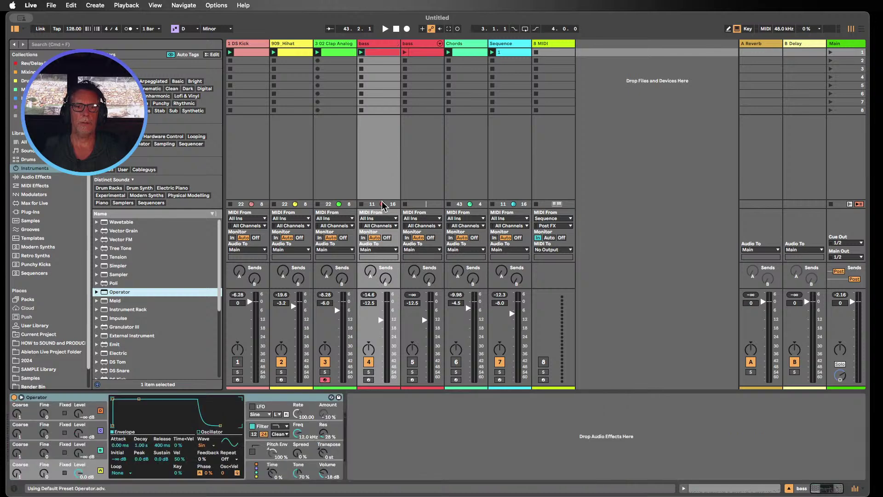
- Launch the clip on the original bass track and raise the track's volume to -8.8 dB
left_click(361, 52)
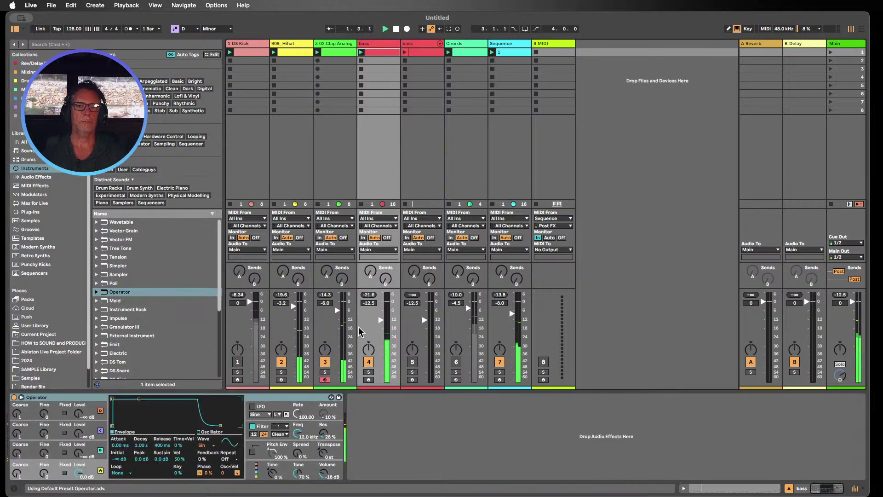
left_click_drag(384, 325, 384, 319)
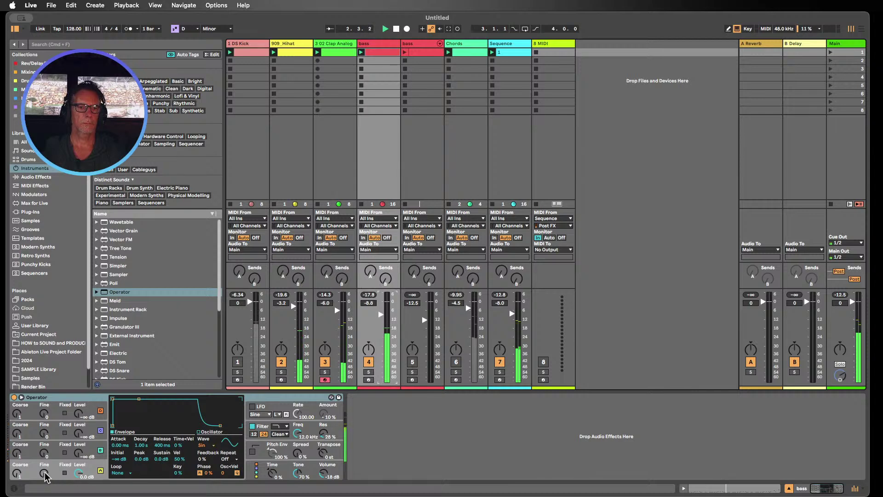
- Audition Square 64 on Operator's oscillator A and settle on Saw D as its waveform
left_click(92, 474)
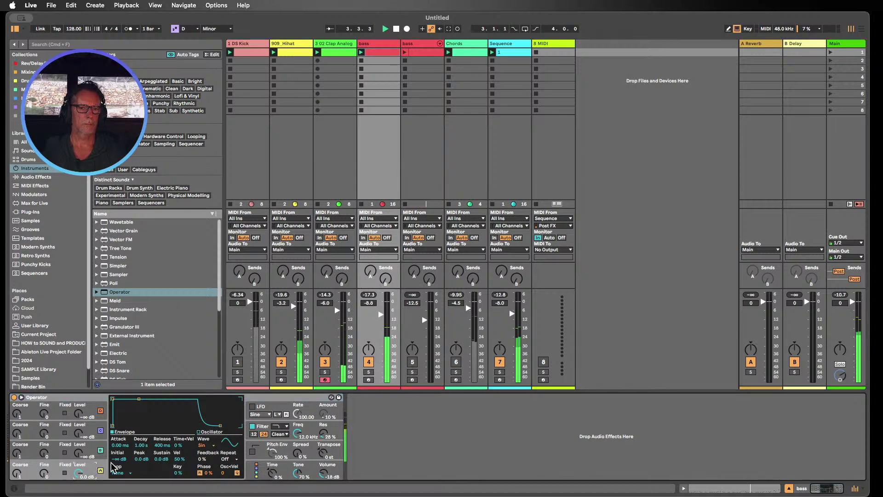
left_click(202, 445)
key("Up")
key("Up")
key("Up")
key("Up")
key("Up")
key("Up")
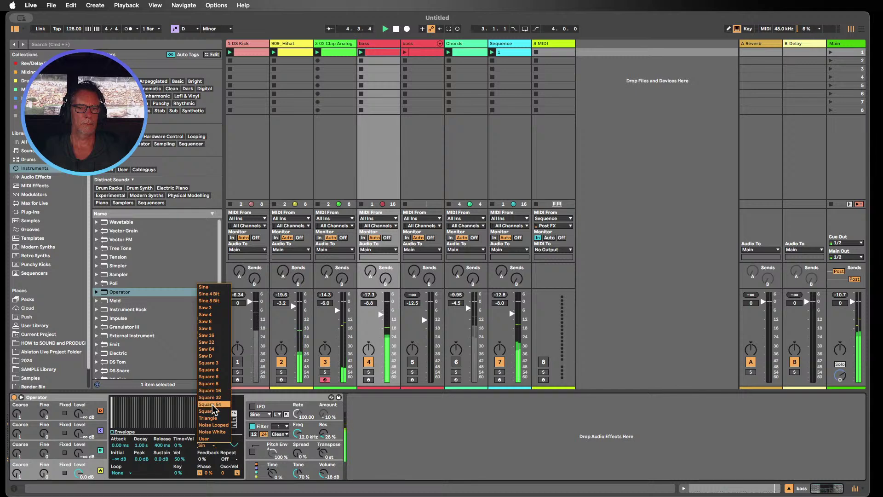
key("Return")
left_click(203, 445)
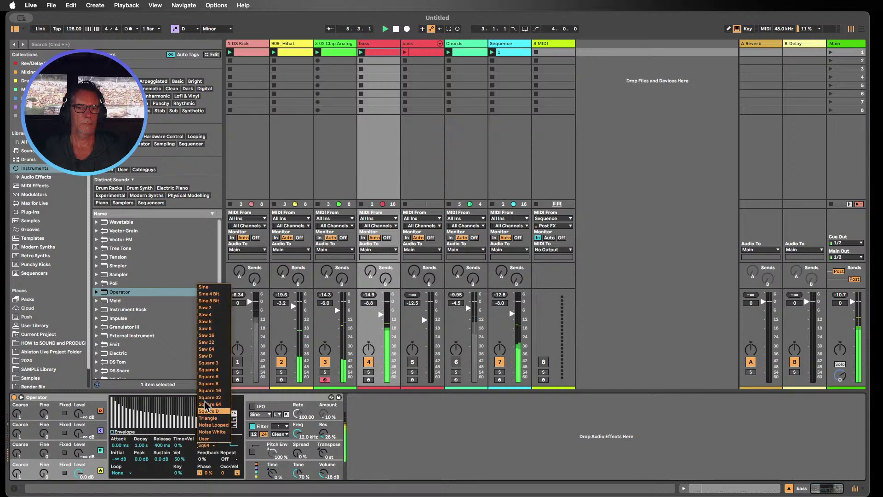
left_click(211, 359)
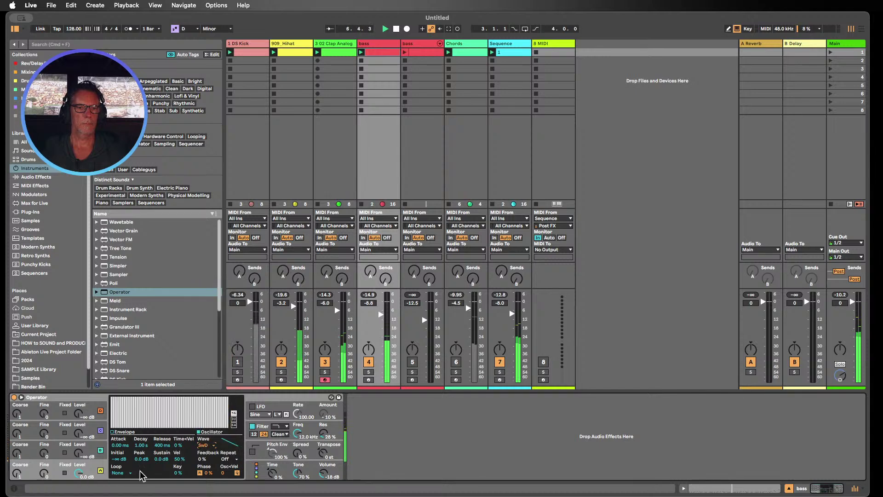
- Shape oscillator A's envelope with sustain at -inf dB and decay at 1.25 s, and switch the filter off
left_click(112, 434)
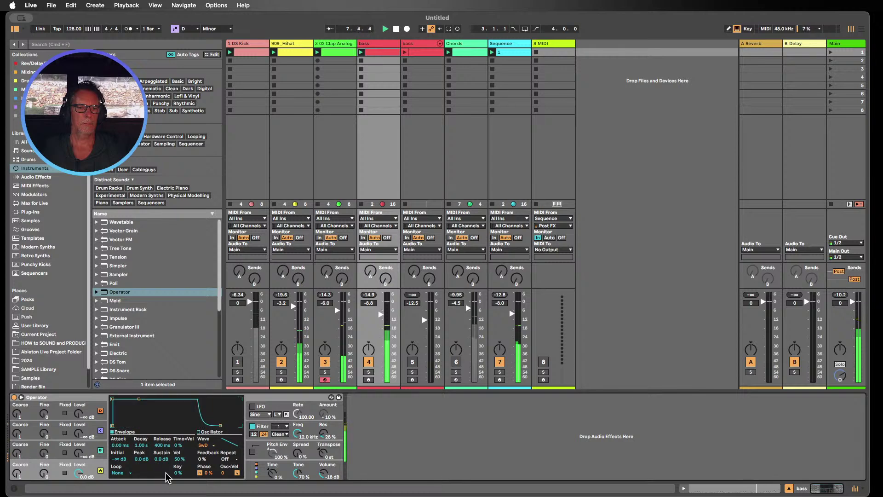
left_click_drag(161, 459, 138, 481)
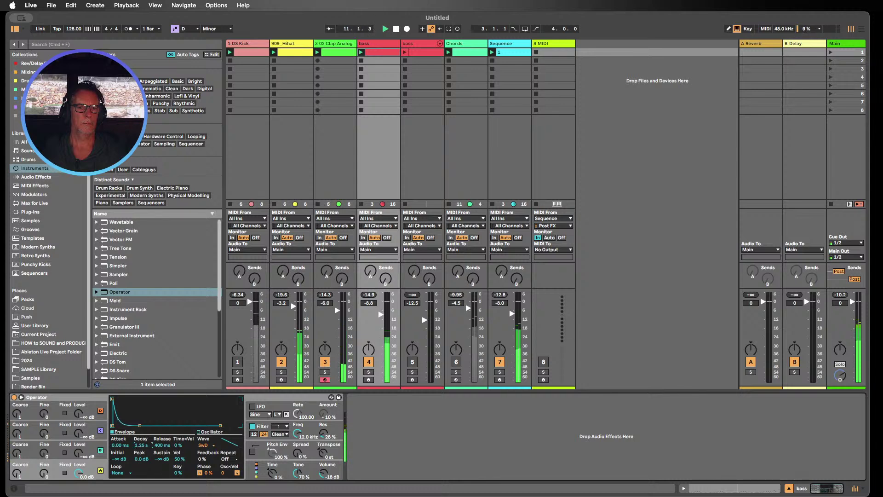
left_click(254, 427)
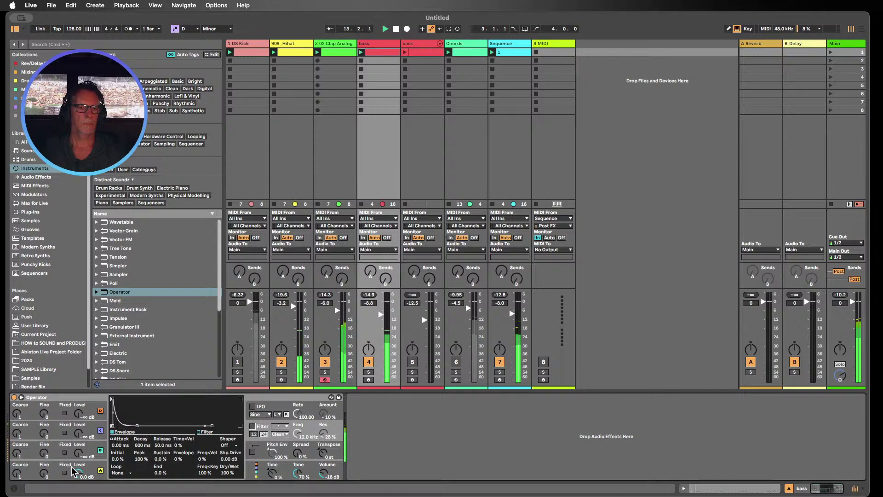
- Try oscillator A's Coarse tuning at 0.5 and oscillator B's level at -54 dB
left_click_drag(19, 480, 19, 483)
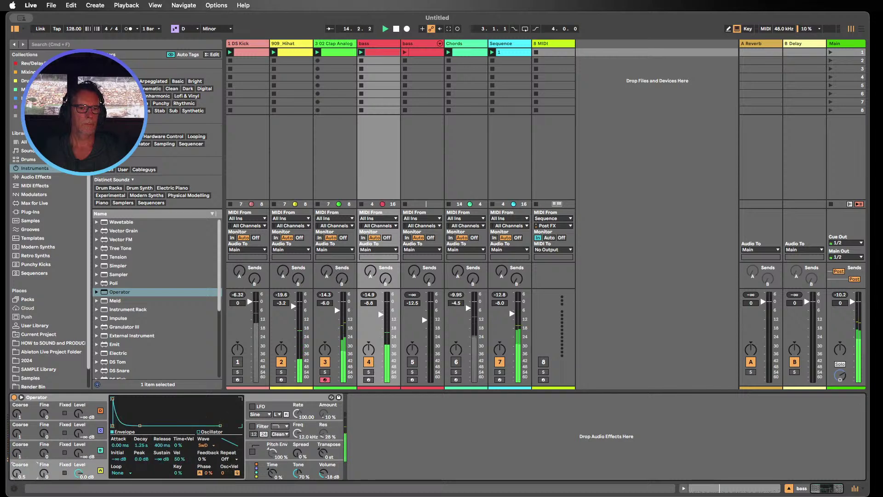
left_click_drag(80, 456, 80, 447)
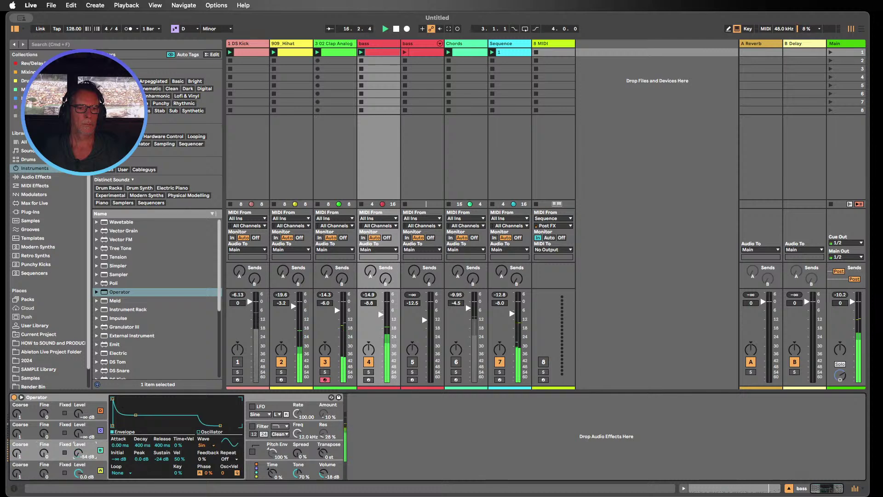
left_click_drag(79, 474, 79, 455)
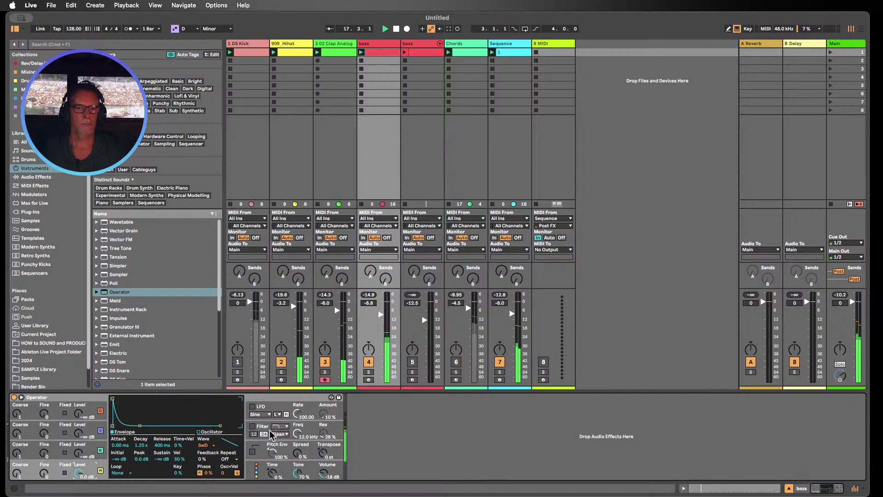
- Enable Operator's filter with its frequency at about 18.5 kHz, and unmute the DS Kick track
left_click(252, 426)
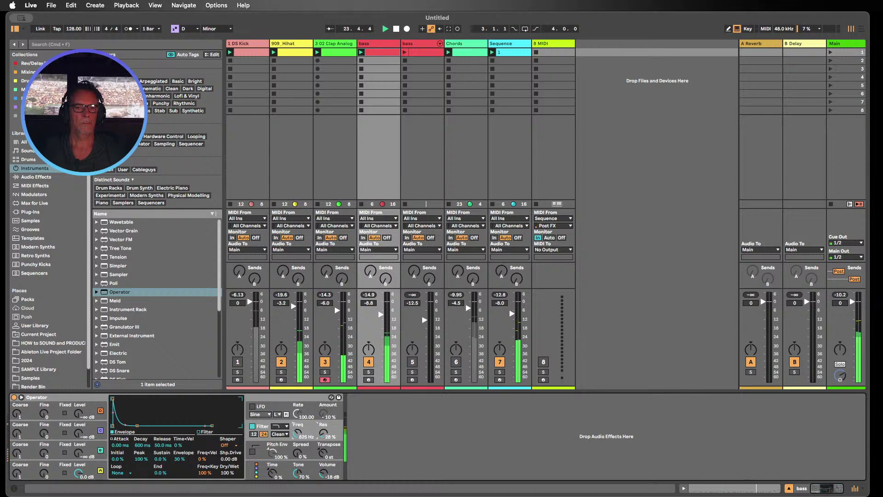
left_click(238, 361)
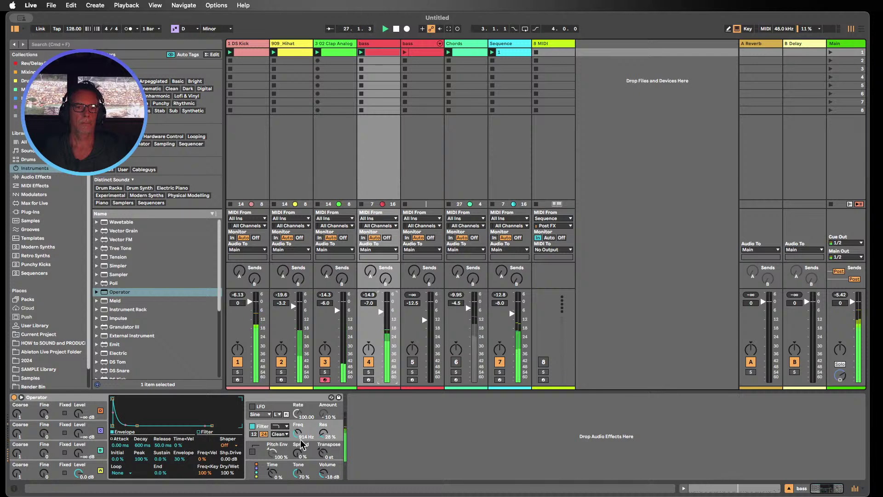
left_click_drag(298, 434, 298, 405)
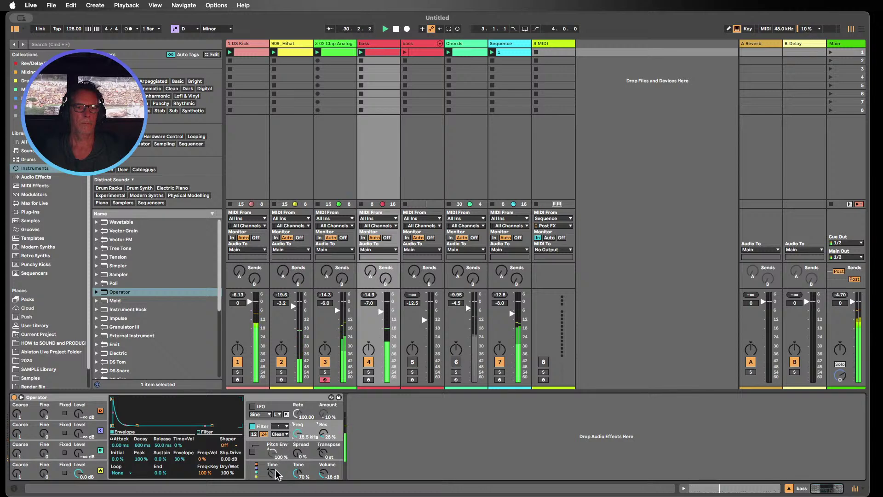
- Try Operator's Time control at 15% and set its number of voices to 1
mouse_move(273, 473)
left_mouse_down()
mouse_move(272, 492)
mouse_move(275, 474)
left_mouse_up()
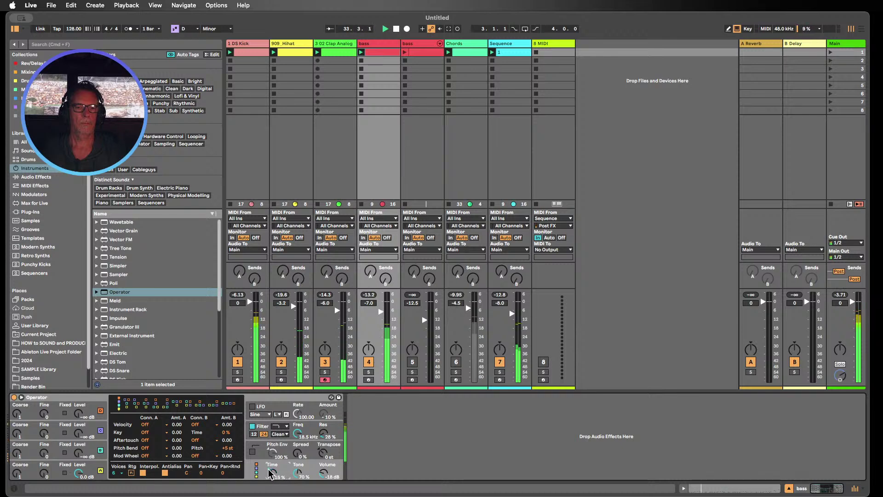
left_click(118, 474)
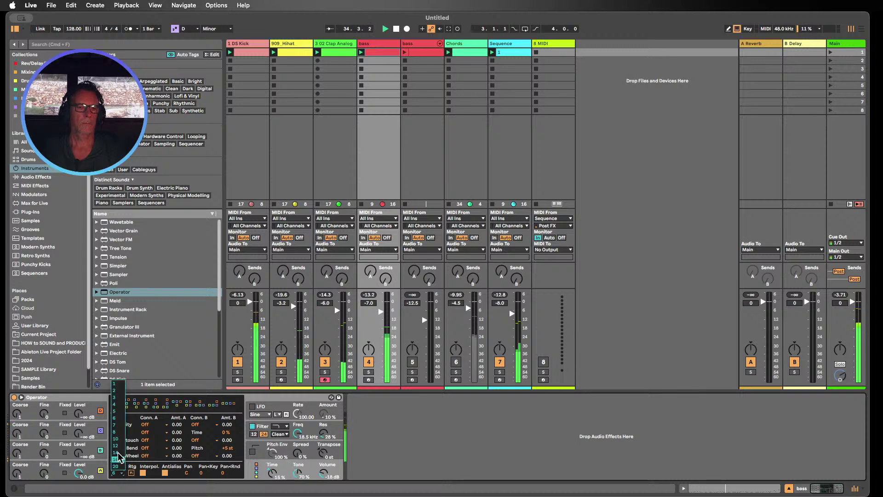
left_click(118, 390)
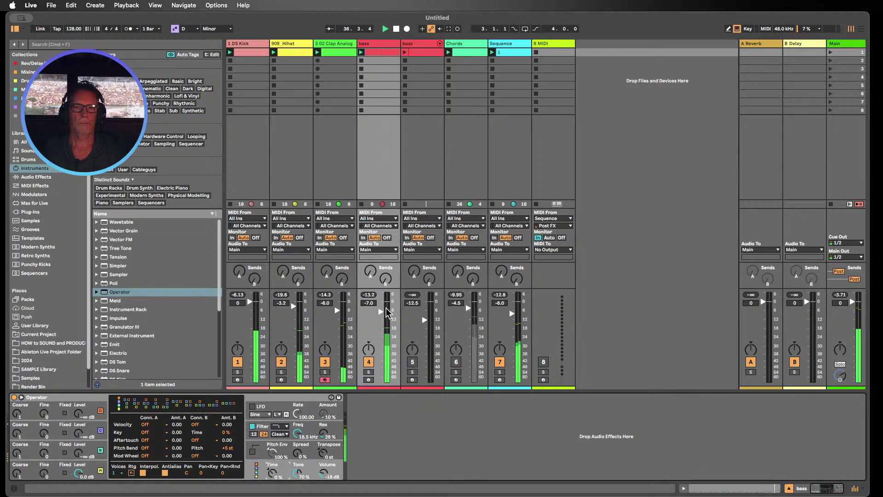
- Lower the Operator bass track's volume to -7.8 dB and set its filter frequency to about 18.0 kHz
left_click_drag(381, 311, 381, 317)
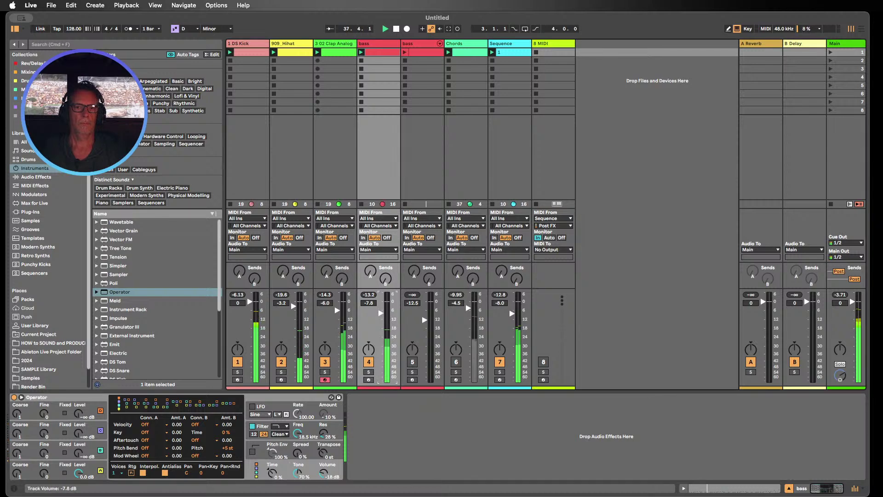
left_click_drag(297, 434, 297, 460)
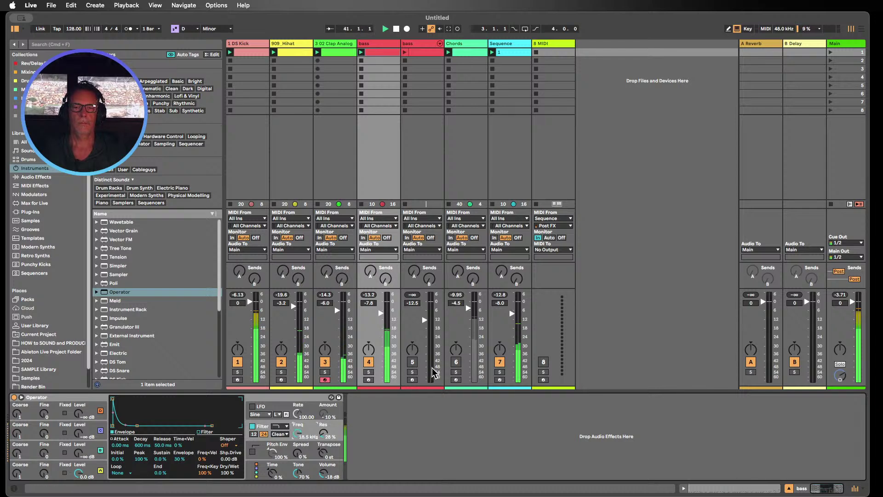
- Switch playback from the Operator bass to the duplicated Wavetable bass, and raise the duplicate's volume to -9.7 dB
left_click(368, 361)
left_click(412, 361)
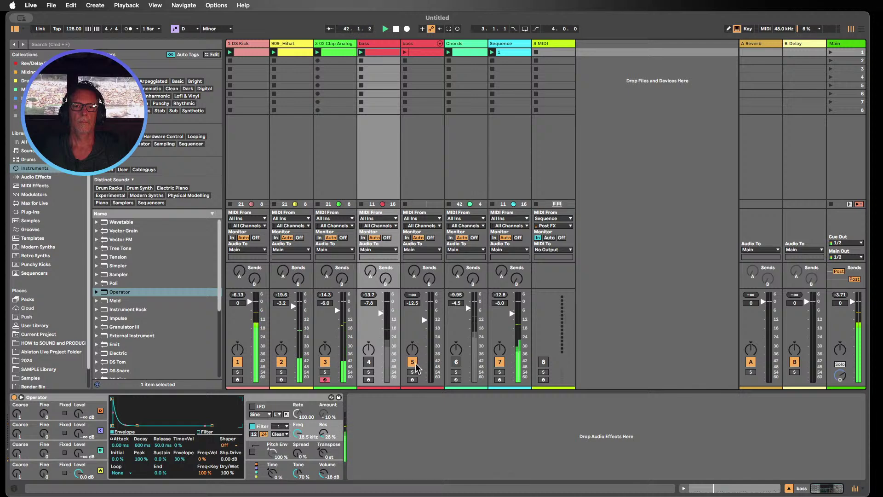
left_click(406, 59)
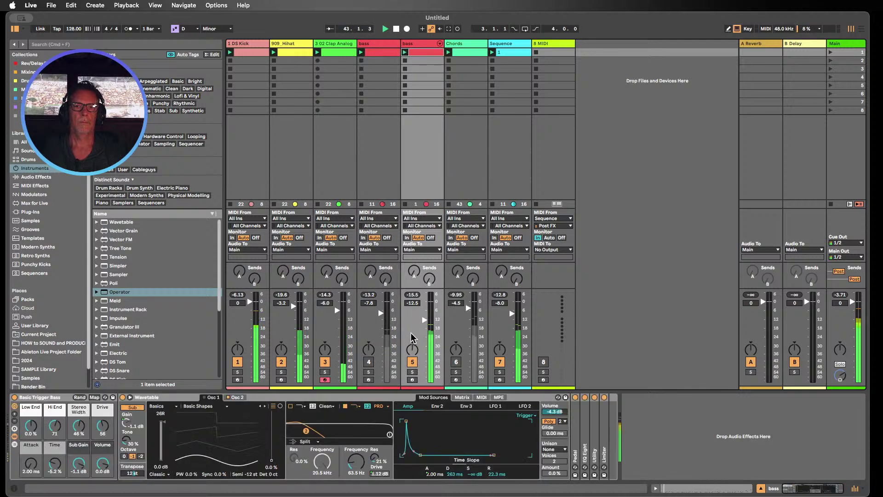
left_click_drag(423, 320, 423, 317)
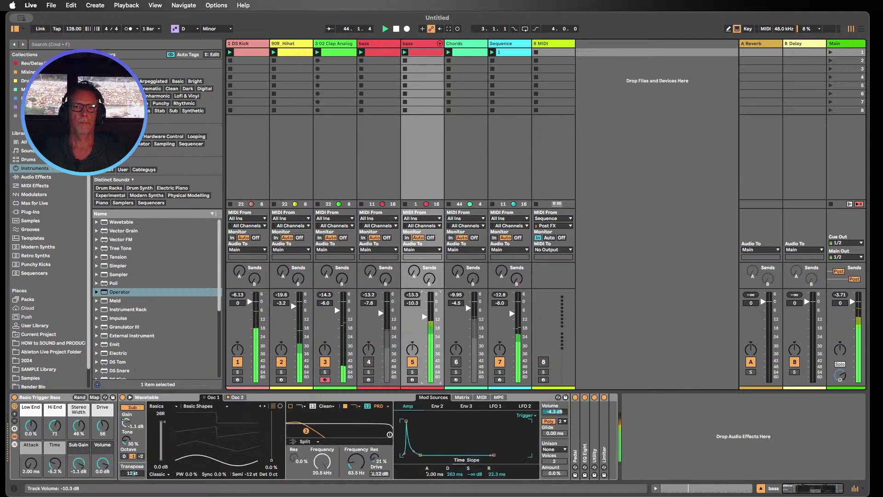
- Mute the duplicated bass in favour of the Operator bass, and view the Operator bass clip's notes and its device
left_click(410, 362)
left_click(368, 362)
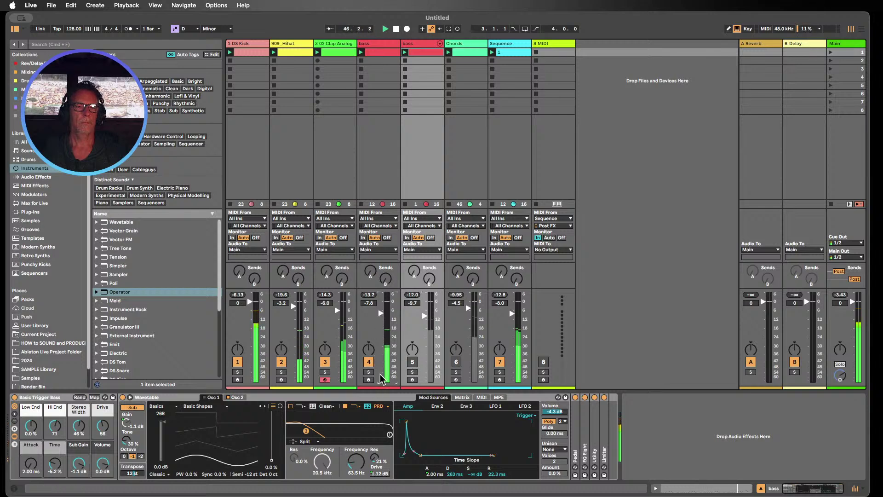
double_click(384, 52)
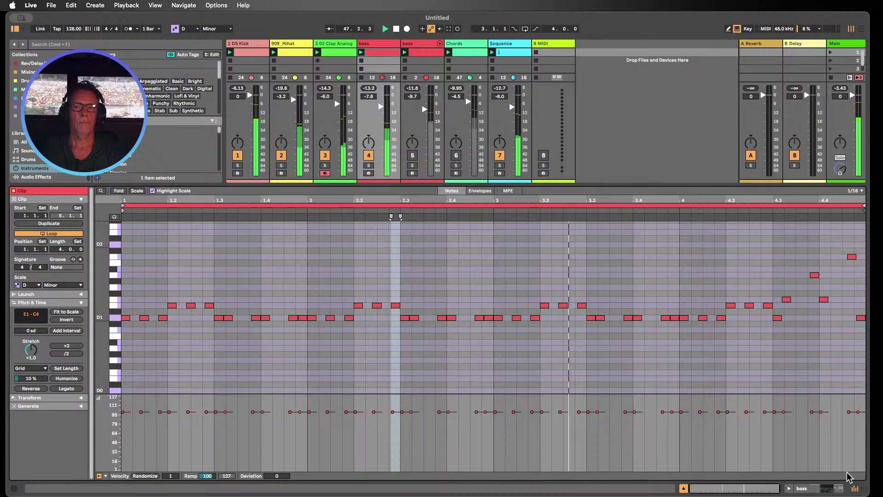
key("shift+Tab")
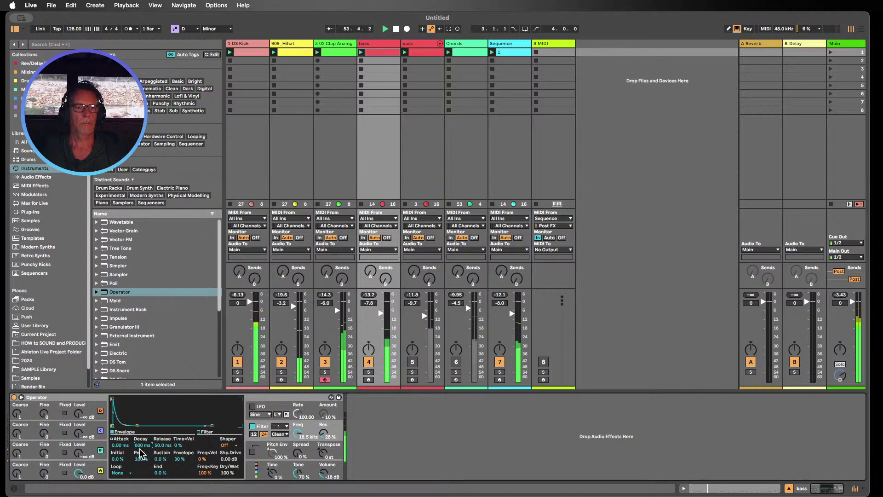
- Set the sustain of Operator's oscillator A envelope to -28 dB and its attack to 0.21 ms
left_click(89, 475)
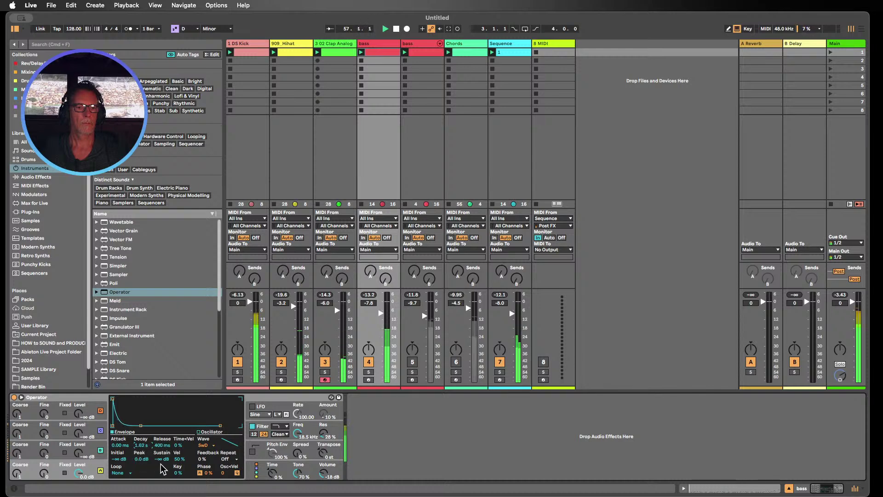
mouse_move(161, 459)
left_mouse_down()
mouse_move(162, 445)
mouse_move(161, 464)
left_mouse_up()
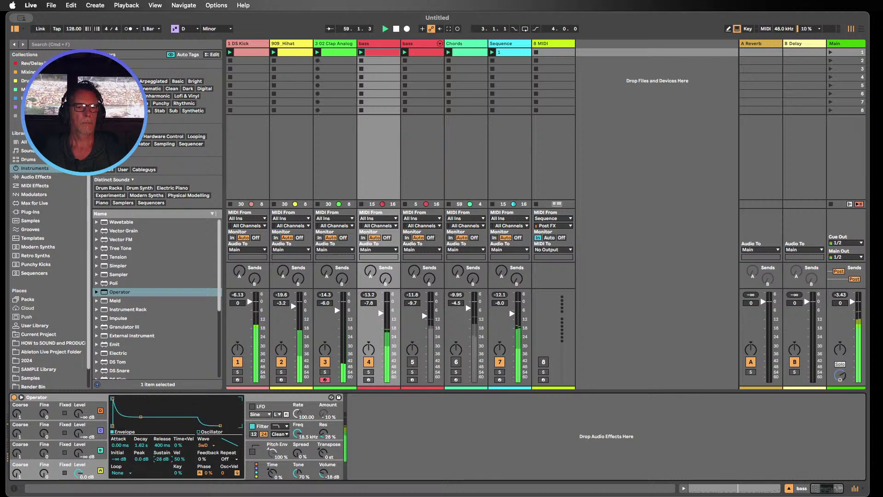
mouse_move(123, 442)
left_mouse_down()
mouse_move(123, 420)
mouse_move(131, 454)
left_mouse_up()
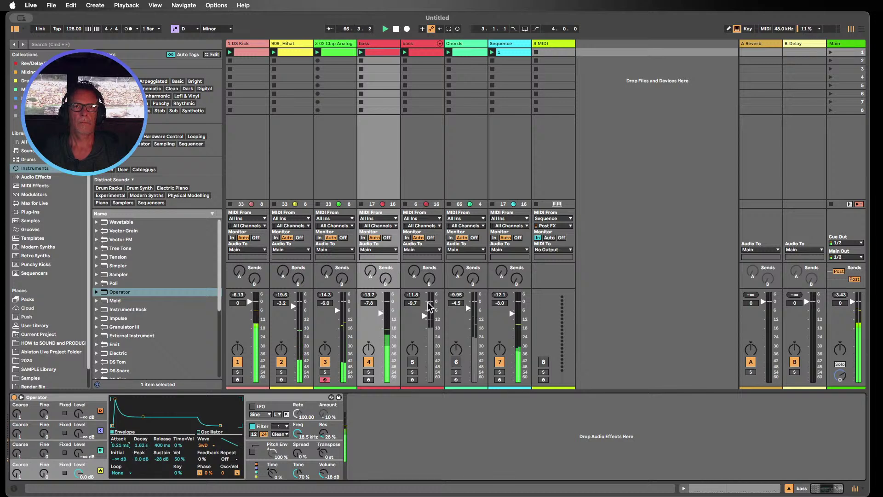
- Examine the notes in the Operator bass clip and return to the full mixer view
left_click(374, 51)
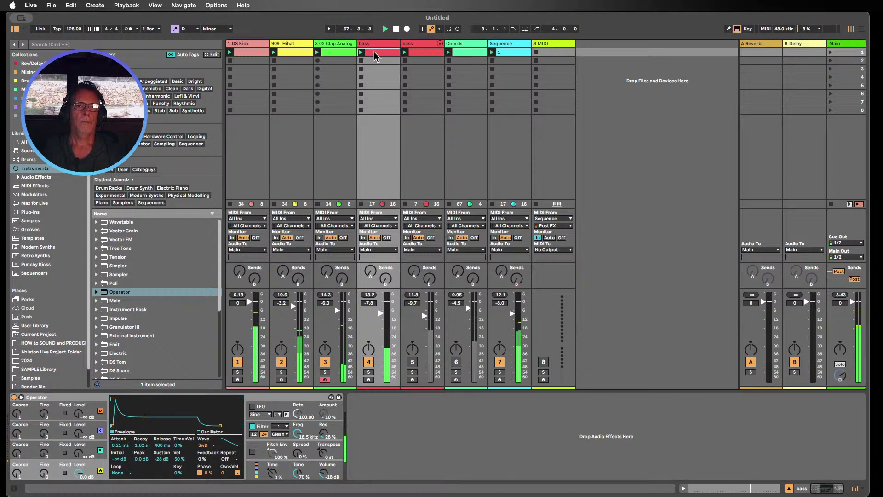
double_click(374, 53)
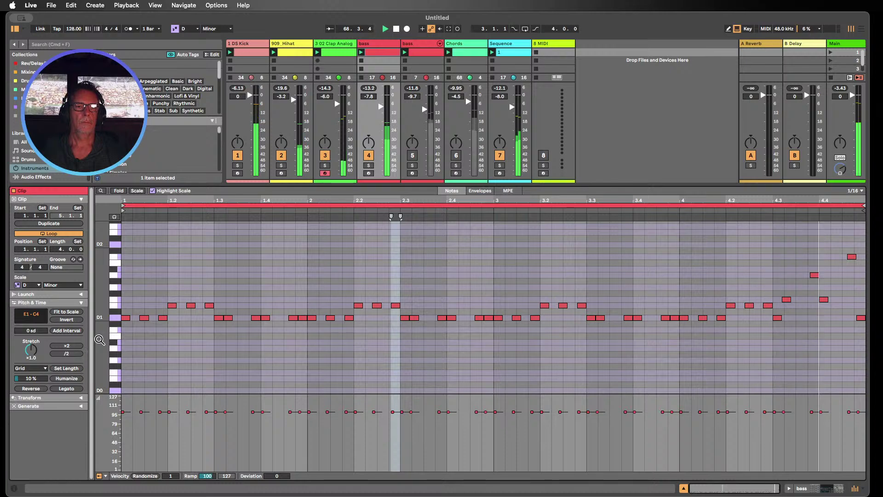
mouse_move(99, 339)
left_mouse_down()
mouse_move(126, 339)
mouse_move(108, 339)
left_mouse_up()
left_click(684, 487)
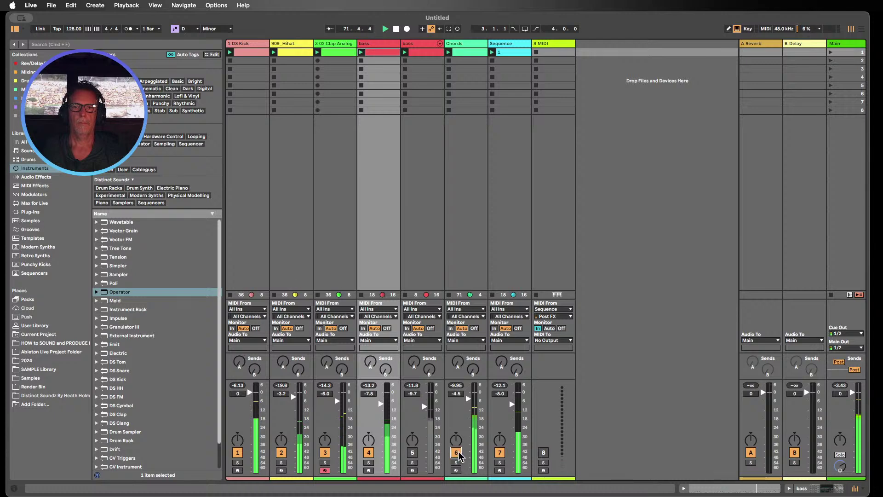
- Audition the chords and the duplicated bass alongside the Operator bass, and leave both muted
left_click(456, 453)
left_click(412, 452)
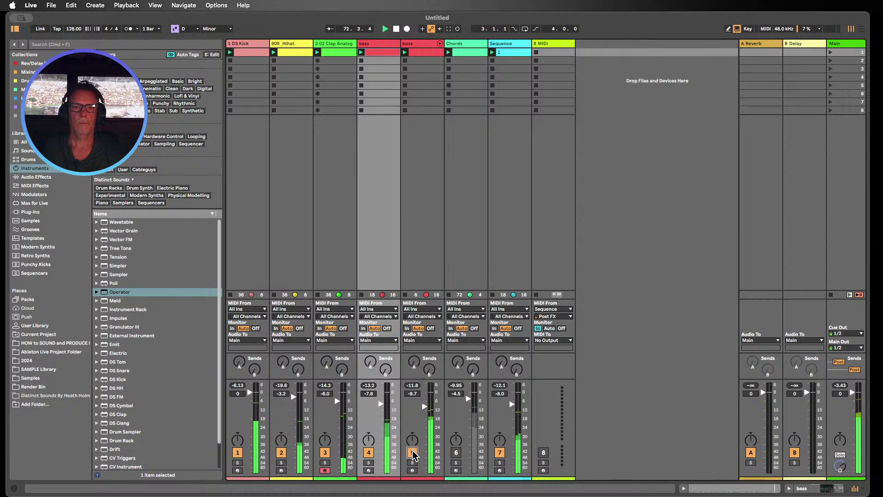
left_click(368, 453)
left_click(368, 452)
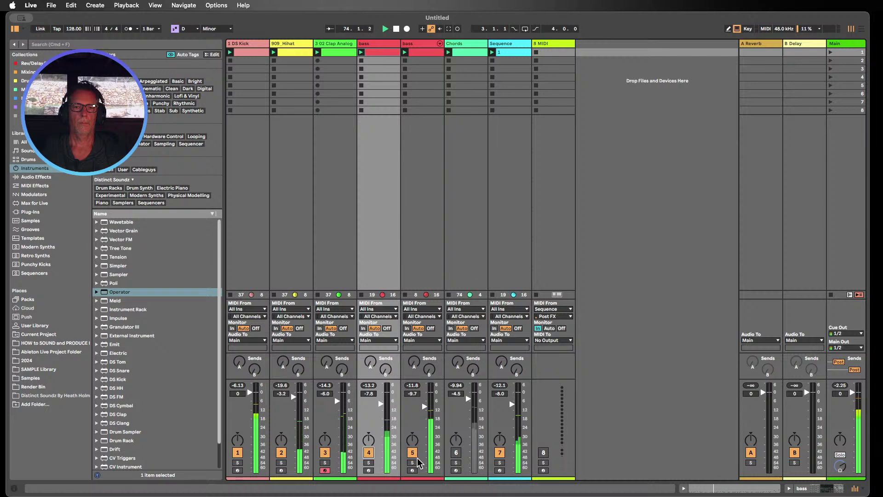
left_click(413, 453)
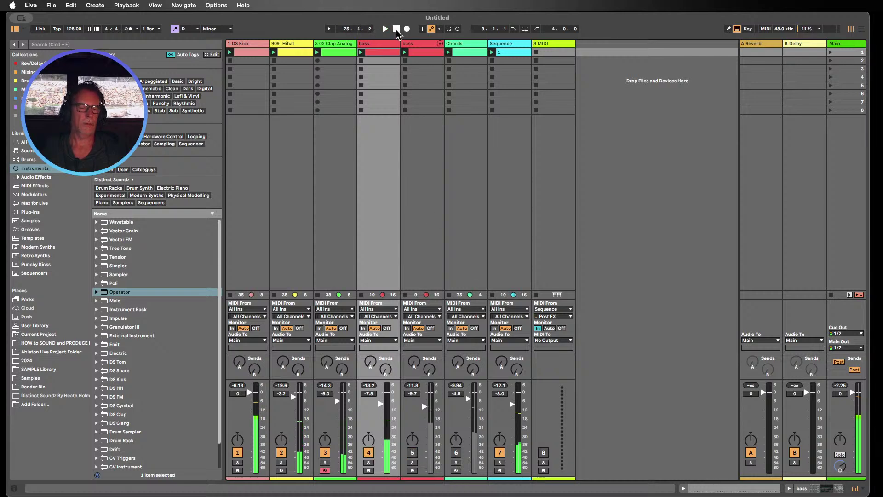
- Delete the muted duplicate bass track and rename the clap track as "clap"
left_click(419, 44)
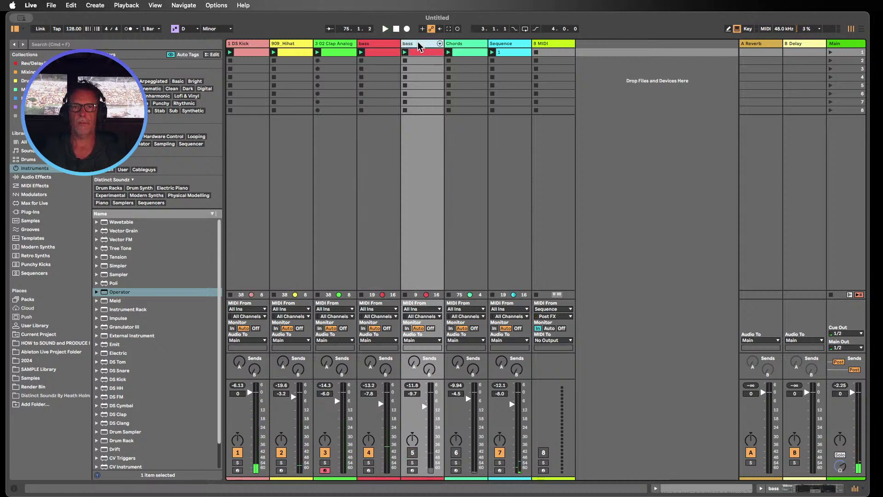
key("Delete")
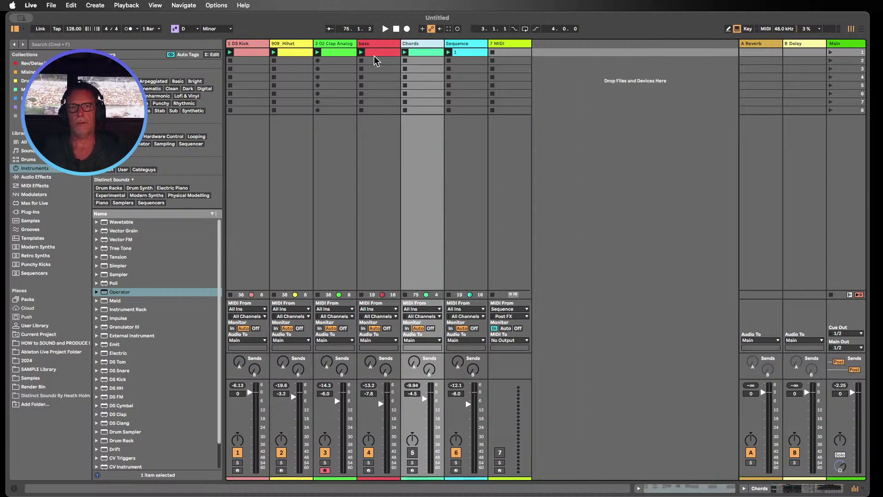
left_click(338, 45)
key("super+r")
type("c")
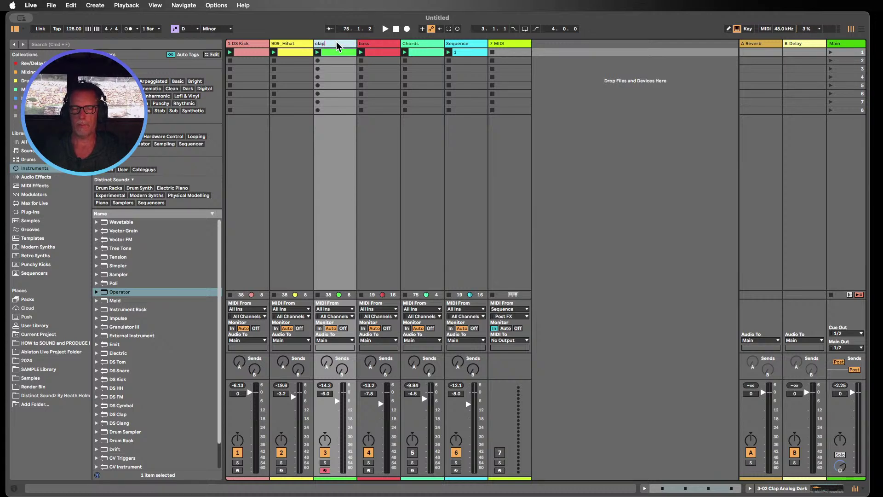
type("lap")
key("Return")
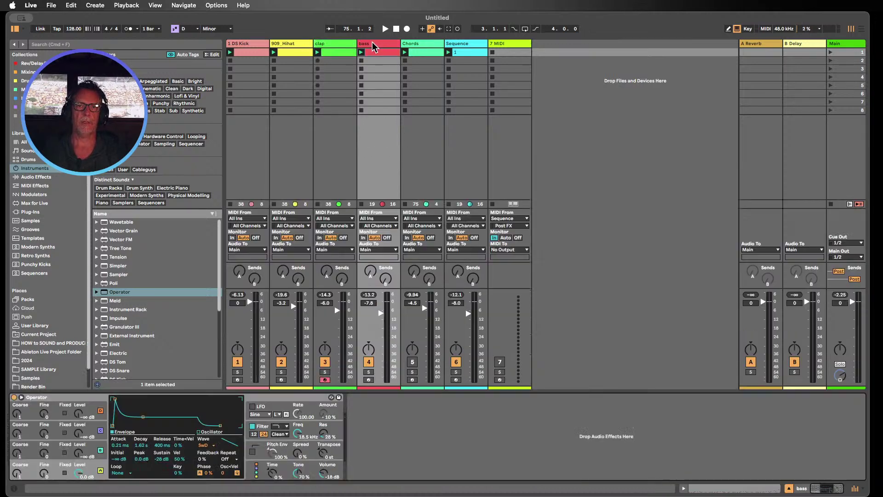
- Review the bass track's Operator: oscillator A's waveform, the global settings and the oscillator's envelope
double_click(375, 45)
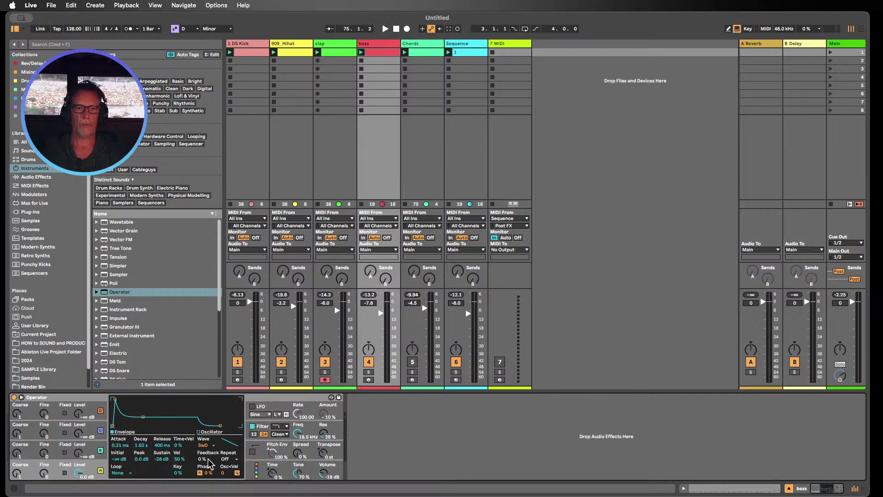
left_click(208, 446)
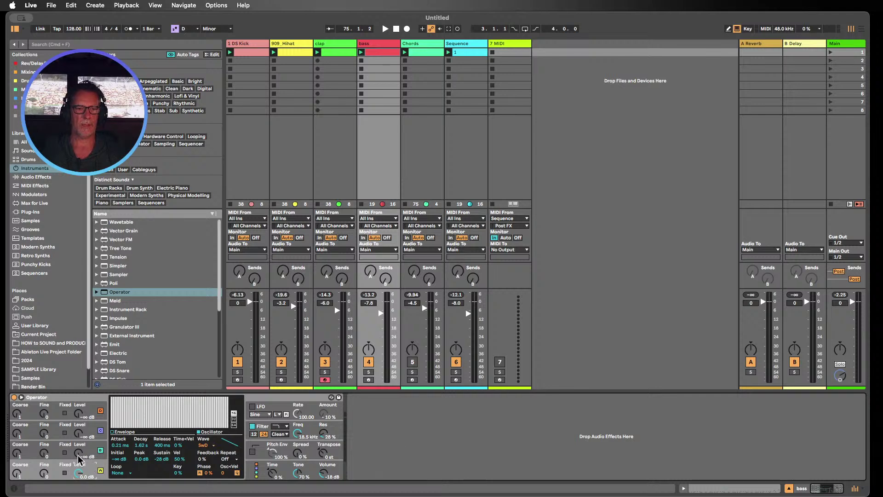
left_click(256, 468)
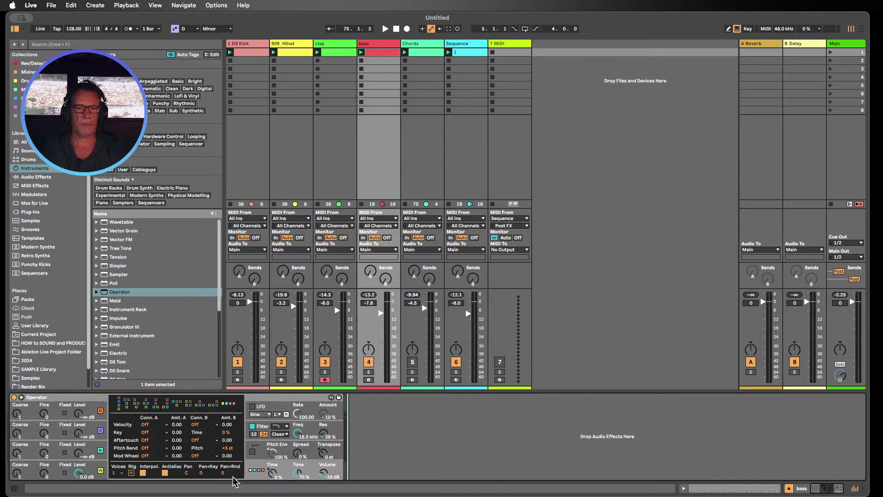
left_click(90, 470)
left_click(114, 433)
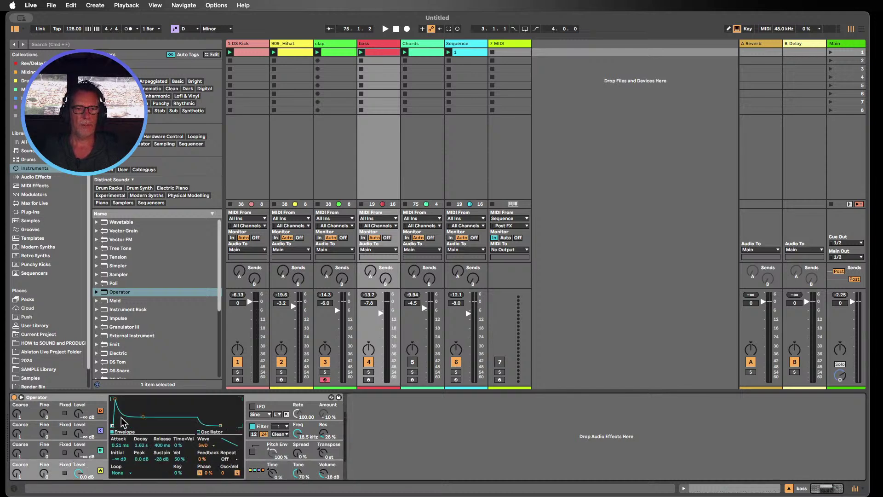
- With the beat playing, set Operator's filter frequency to 1.77 kHz and its resonance to 32%
left_click(305, 427)
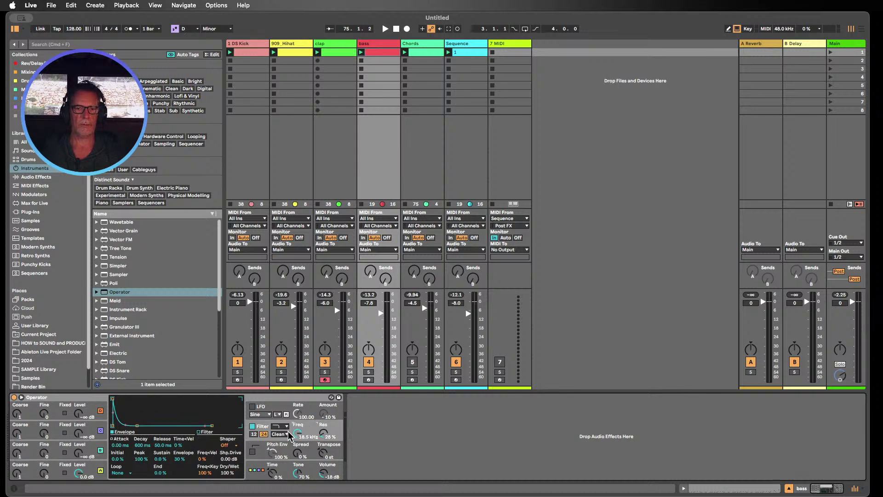
left_click(362, 53)
left_click_drag(298, 434, 334, 446)
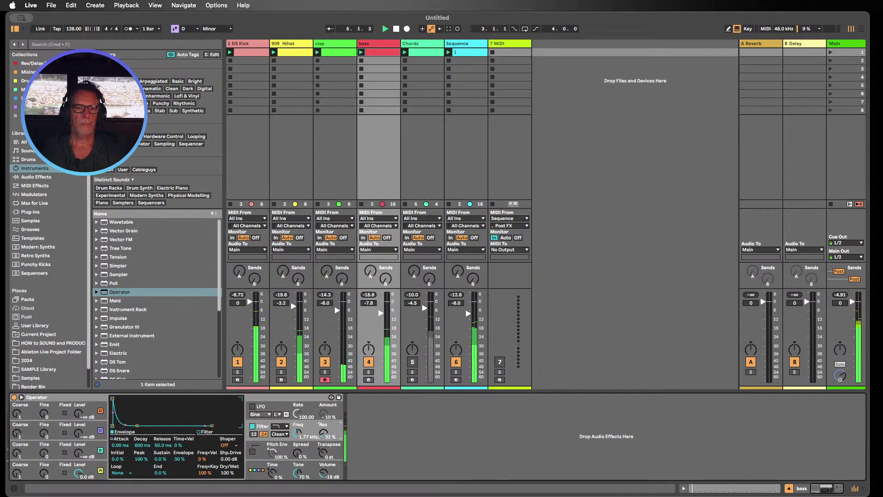
- Try the filter's Soft shaper at 2.82 dB drive and the Hard shaper at 7.50 dB, and turn the shaper off again
left_click(226, 445)
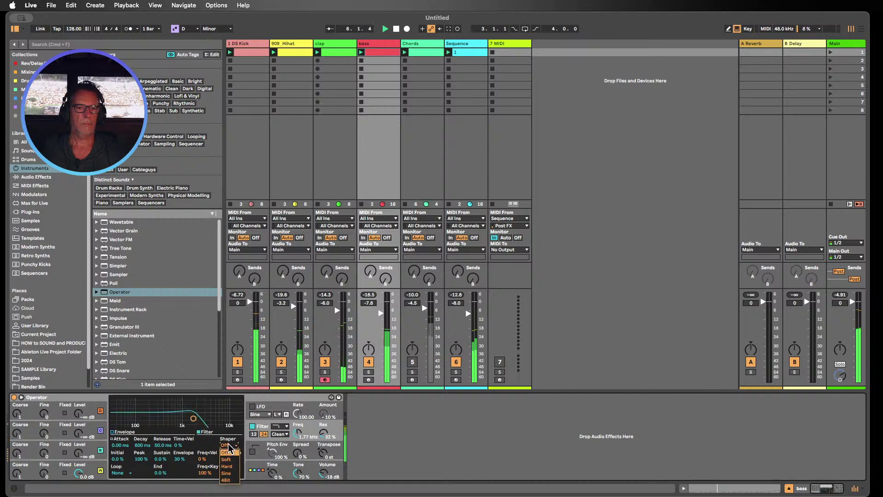
left_click(227, 462)
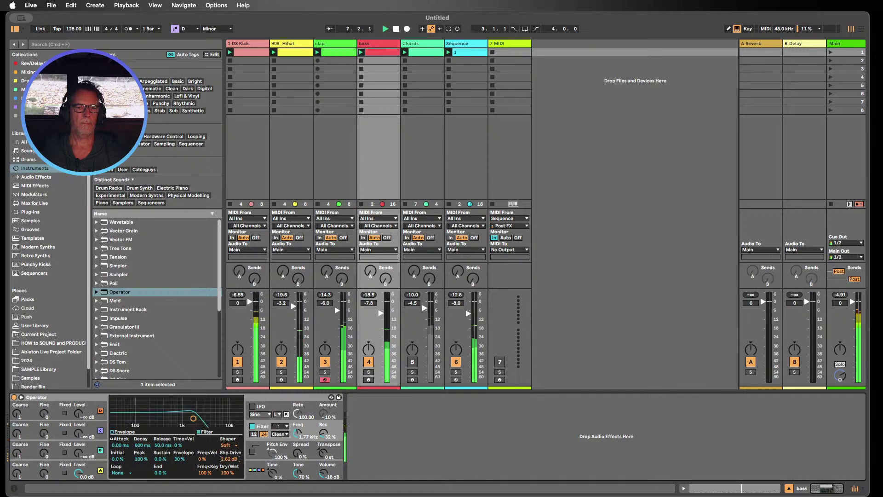
left_click(227, 446)
left_click(226, 463)
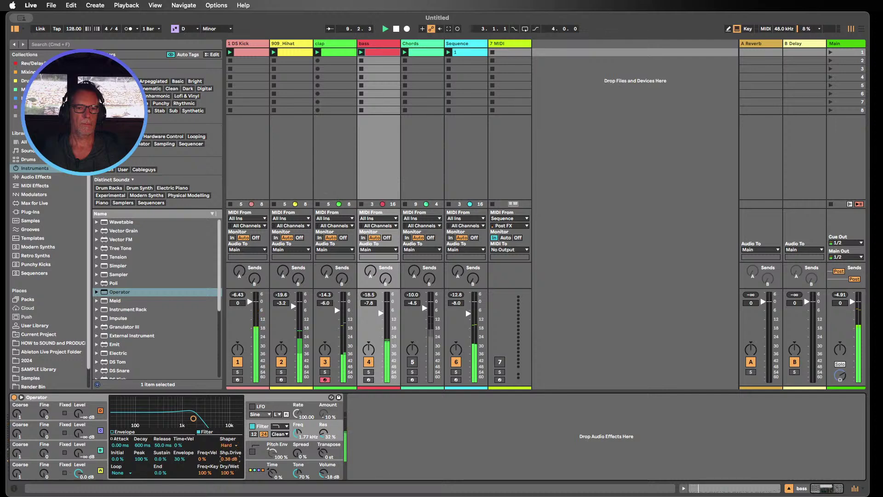
left_click_drag(229, 458, 229, 454)
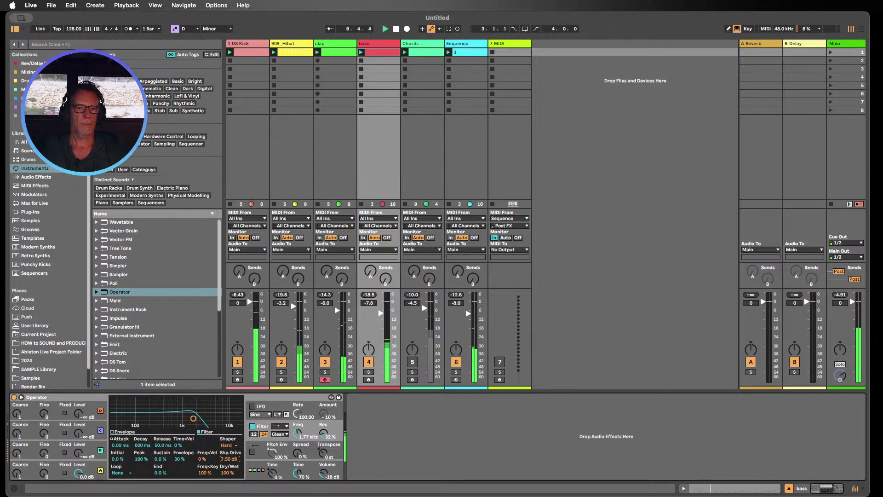
left_click(228, 446)
left_click(228, 453)
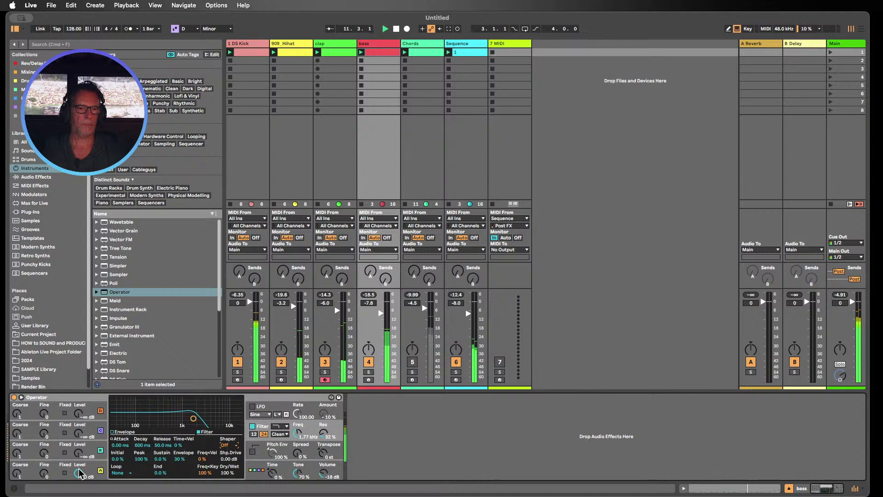
- Check oscillator A's envelope and lower Operator's filter frequency to 1.45 kHz
left_click(90, 466)
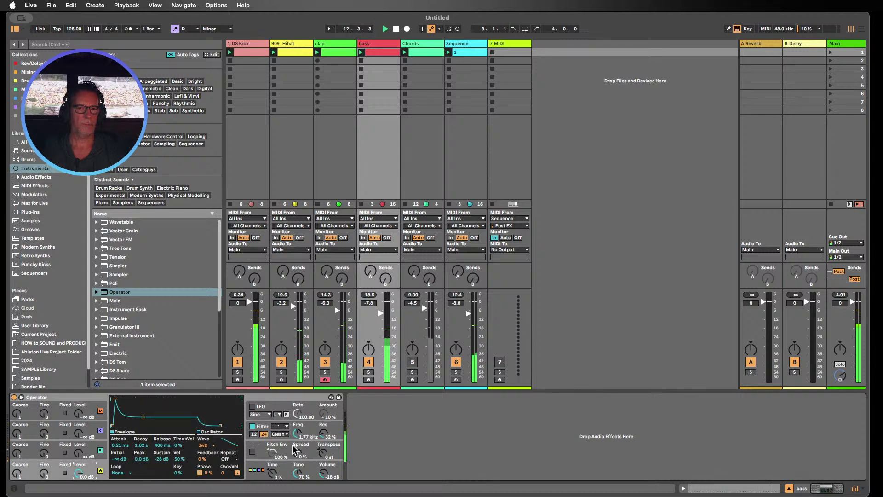
mouse_move(297, 433)
left_mouse_down()
mouse_move(297, 451)
mouse_move(298, 430)
left_mouse_up()
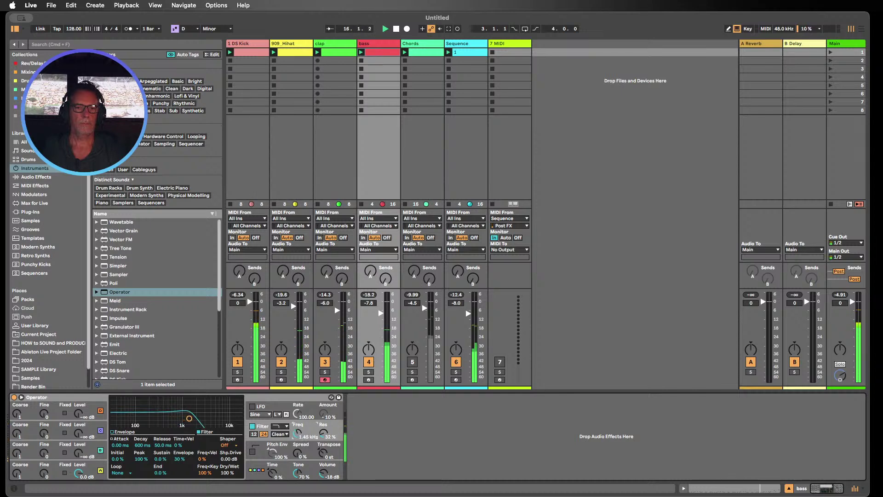
- Mute and unmute the kick twice to compare how the bass sits with and without it
left_click(238, 362)
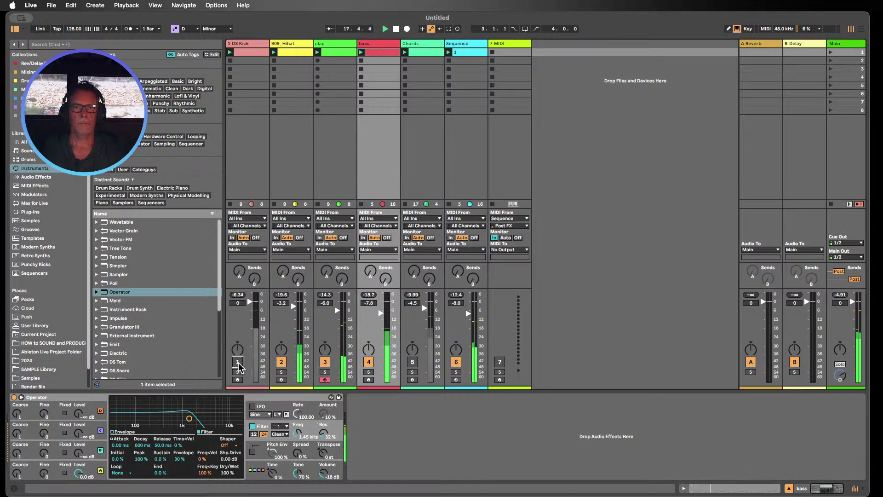
left_click(238, 362)
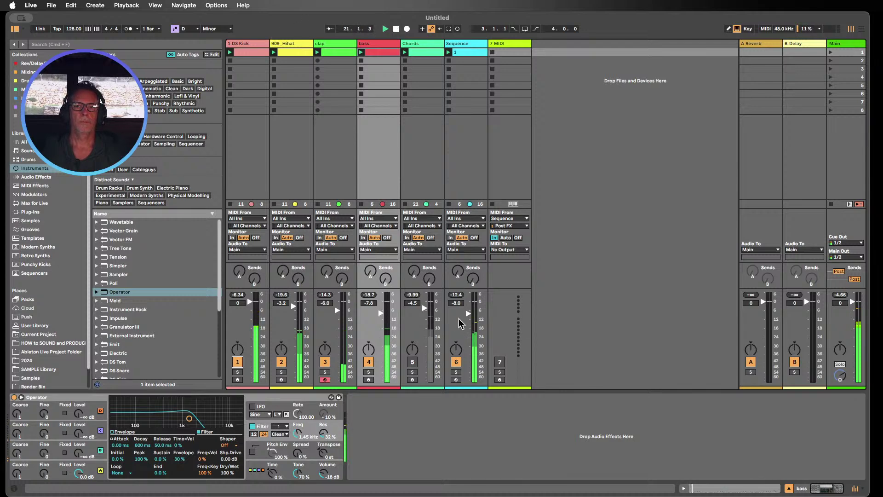
left_click(238, 363)
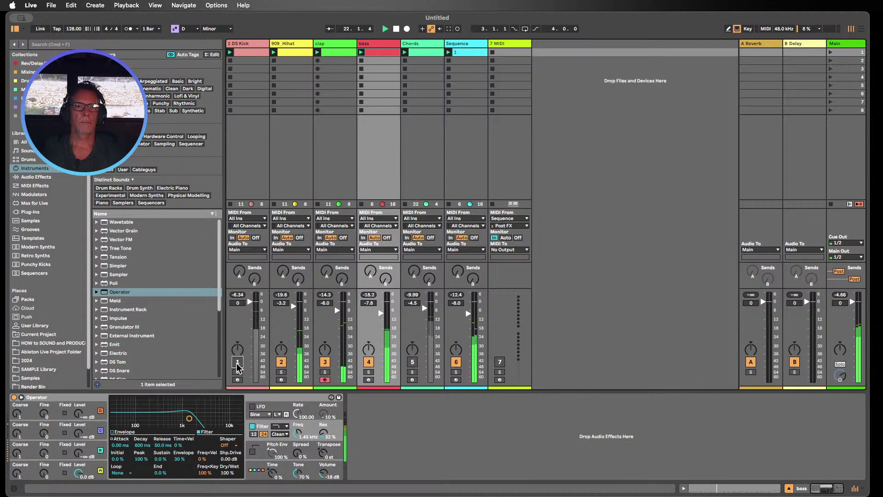
left_click(237, 362)
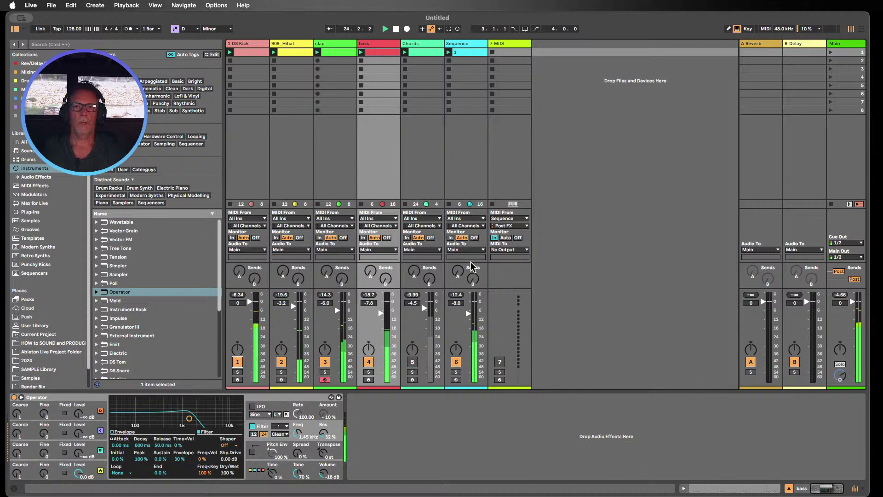
- Restart playback, briefly unmute the Chords track to hear it against the bass, mute it again and stop its clip
left_click(396, 29)
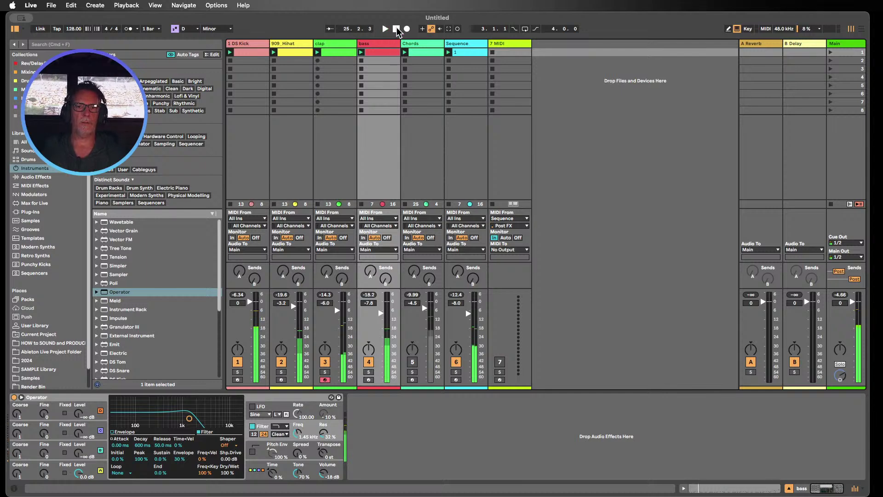
left_click(385, 29)
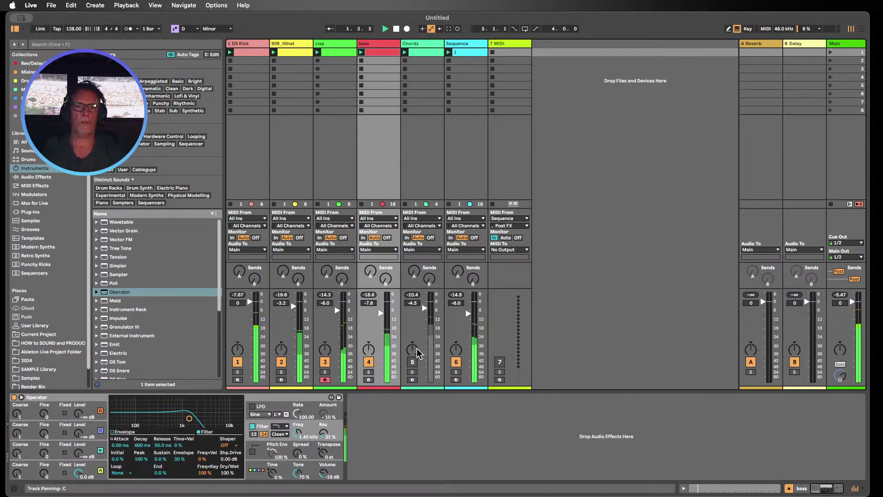
left_click(413, 362)
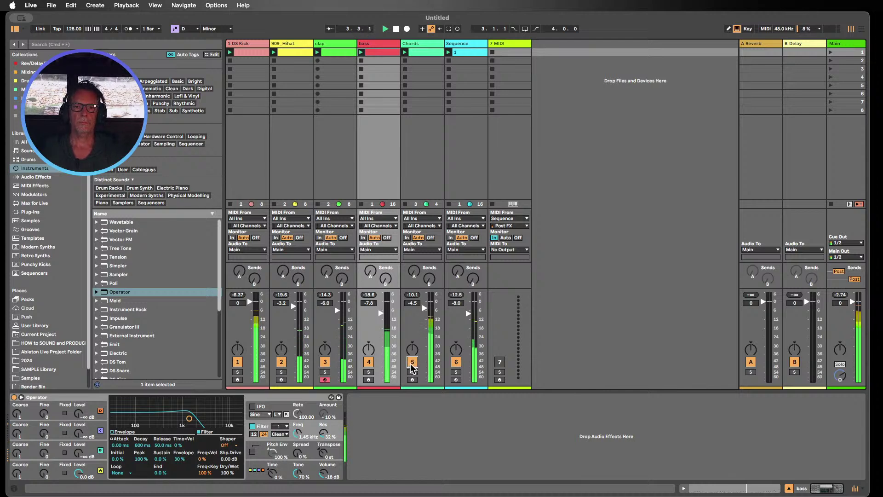
left_click(412, 362)
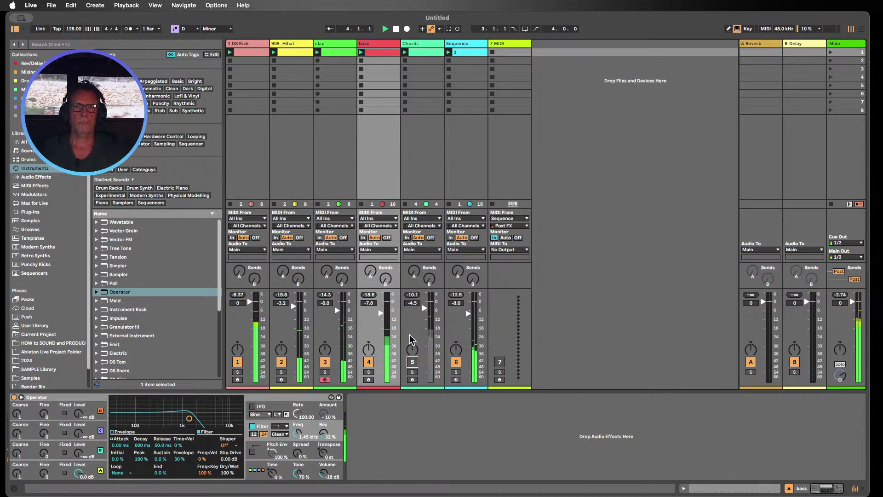
left_click(406, 61)
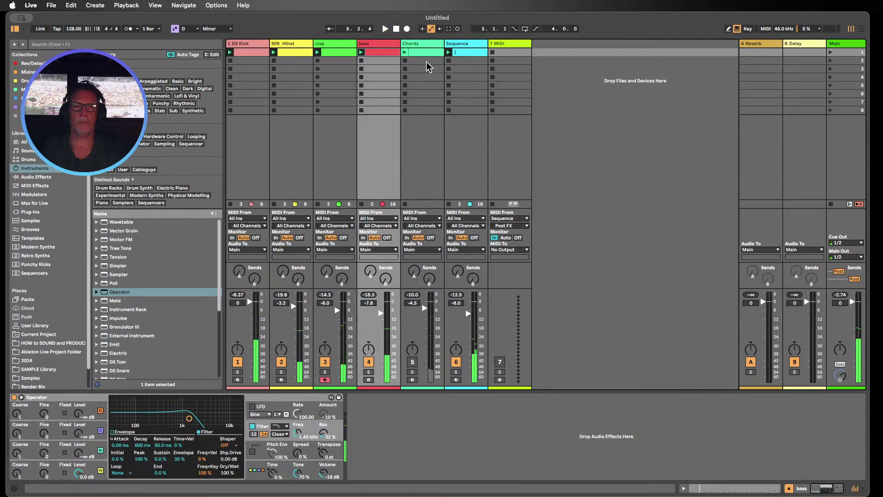
- Duplicate the Chords clip, place the copy in the track's third slot and open its notes
double_click(421, 51)
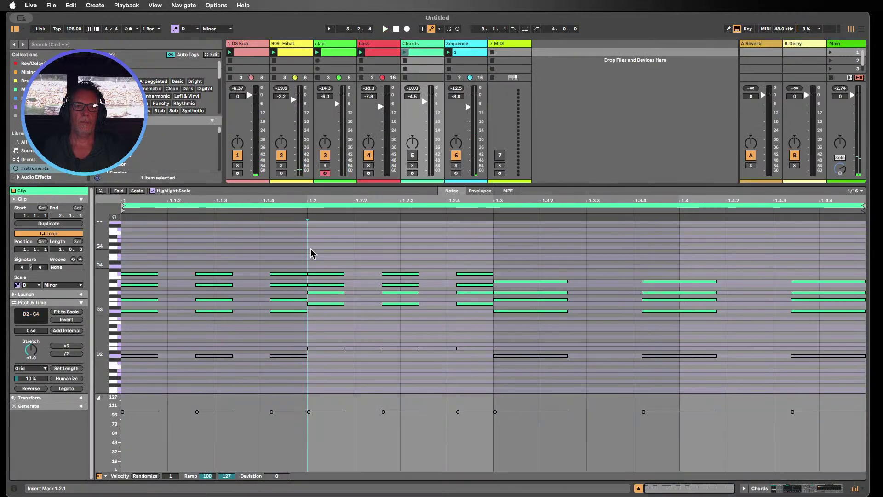
left_click(638, 488)
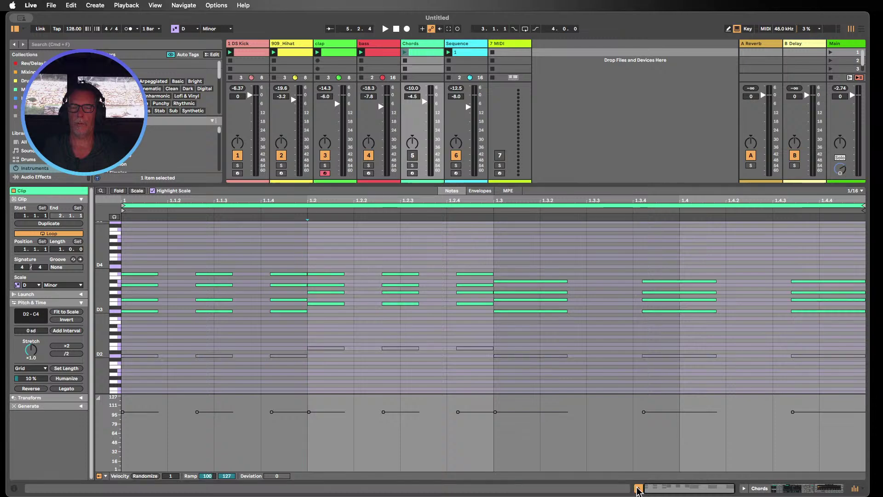
left_click(638, 488)
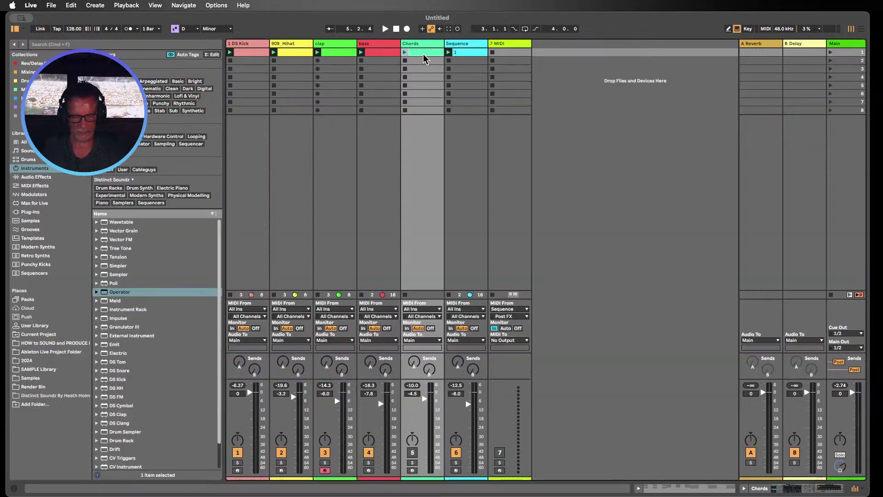
key("super+d")
left_click_drag(419, 65, 418, 72)
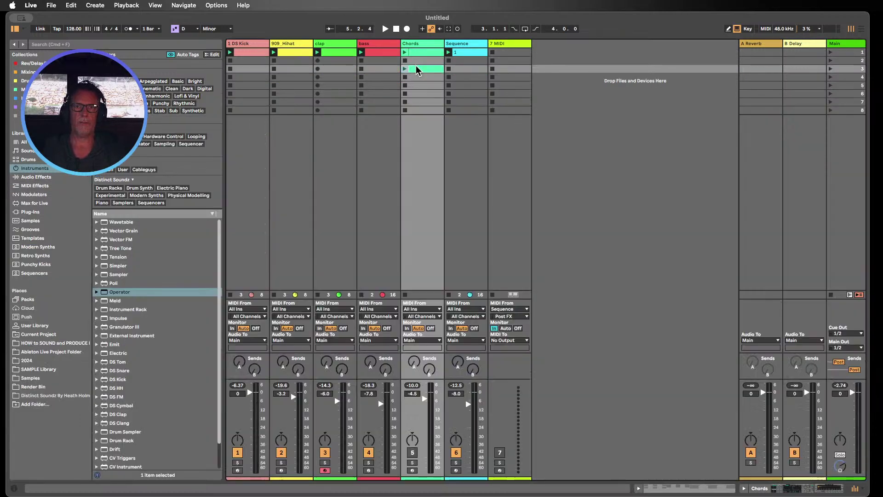
double_click(417, 72)
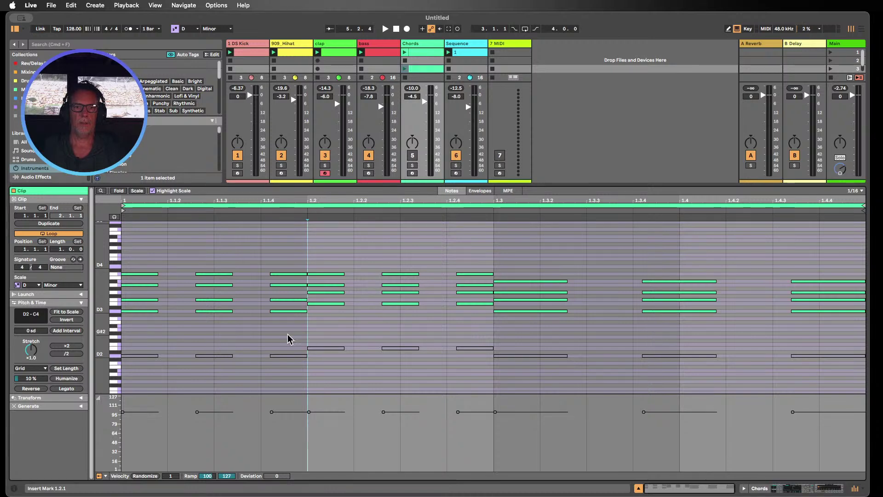
- Join the repeated upper notes of all three chords into sustained notes, leaving the deactivated low notes untouched
left_click_drag(301, 328, 131, 247)
key("super+j")
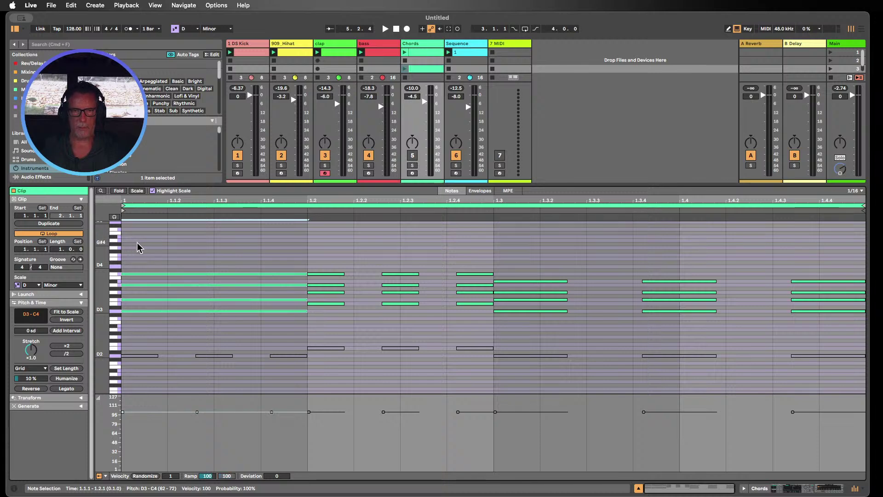
left_click_drag(482, 312, 330, 257)
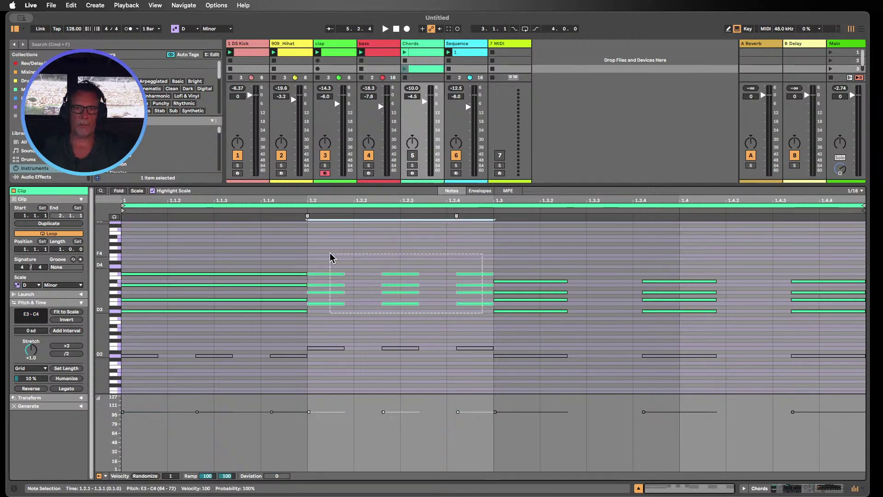
key("super+j")
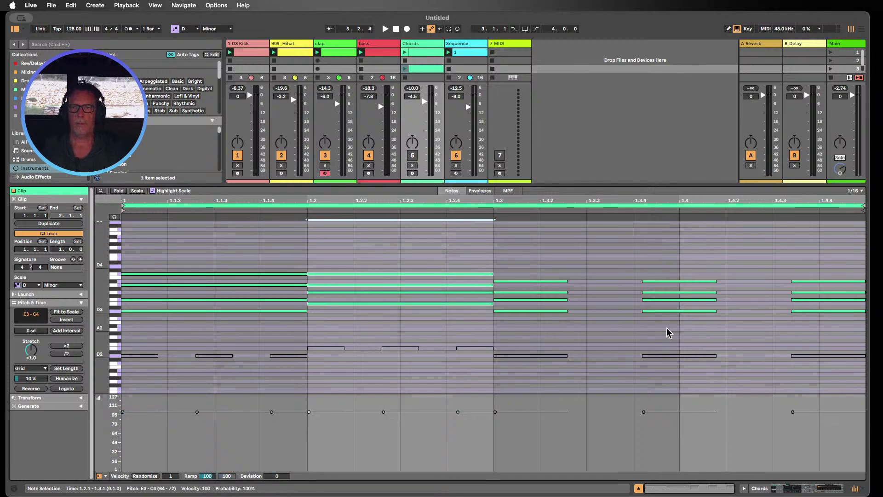
left_click_drag(852, 331, 510, 263)
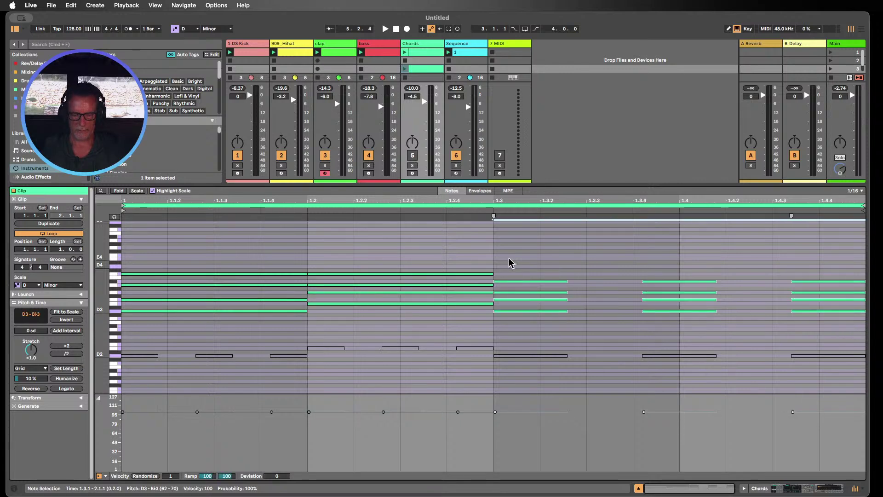
left_click(728, 332)
mouse_move(827, 331)
left_mouse_down()
mouse_move(603, 281)
mouse_move(543, 247)
left_mouse_up()
key("super+j")
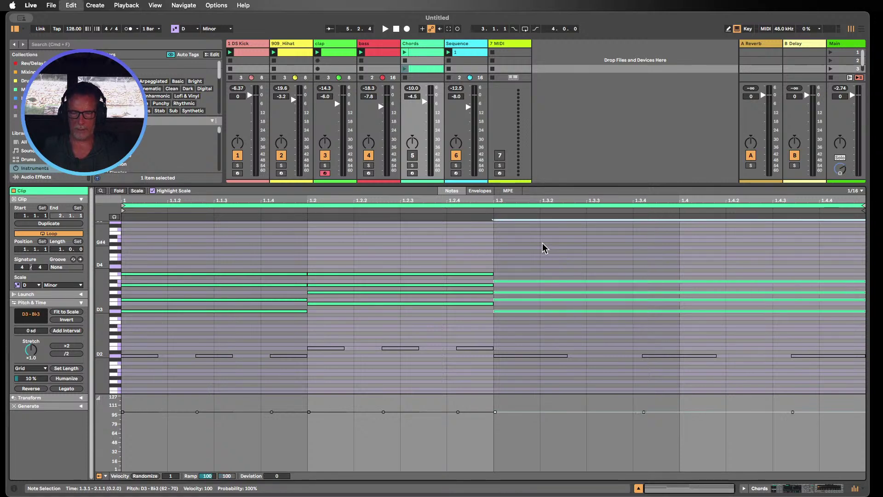
- Launch the sustained chord clip with the Chords track unmuted and lower the track's volume to -14.0 dB
left_click(406, 68)
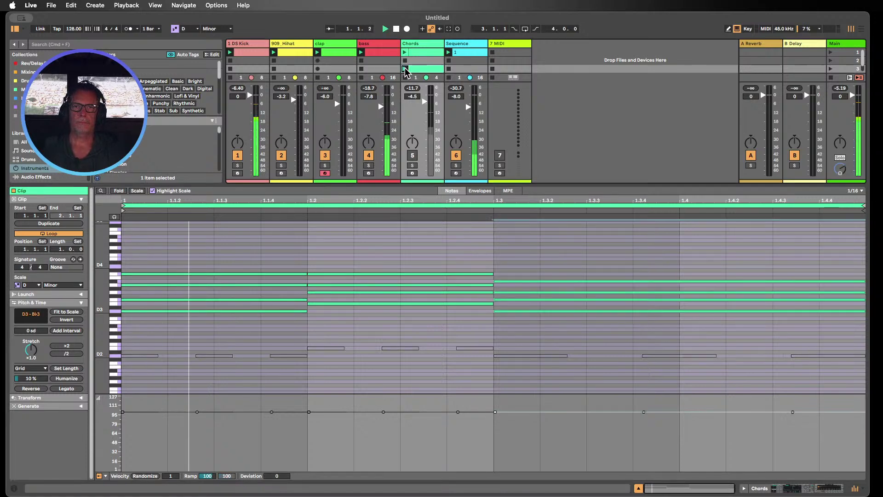
left_click_drag(424, 102, 424, 116)
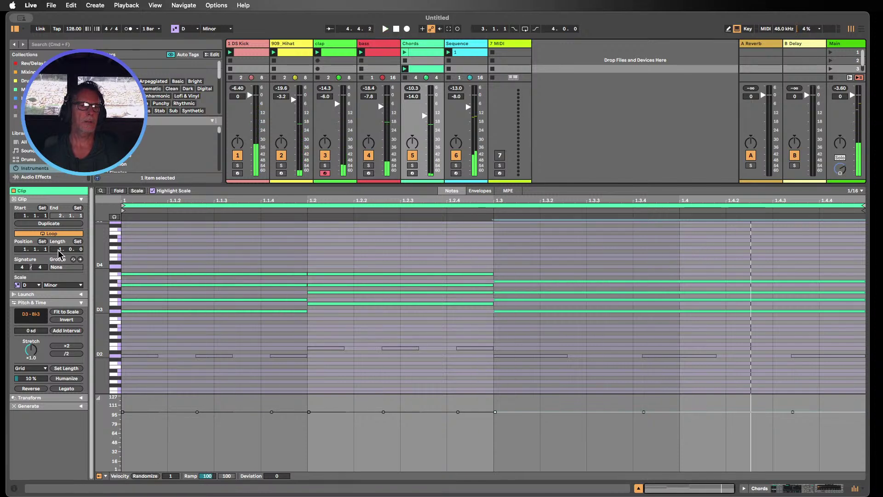
- Set the clip's loop length to 4 bars and move the third chord (D3 to B♭3) to start at 4.1.1
left_click_drag(58, 250, 58, 236)
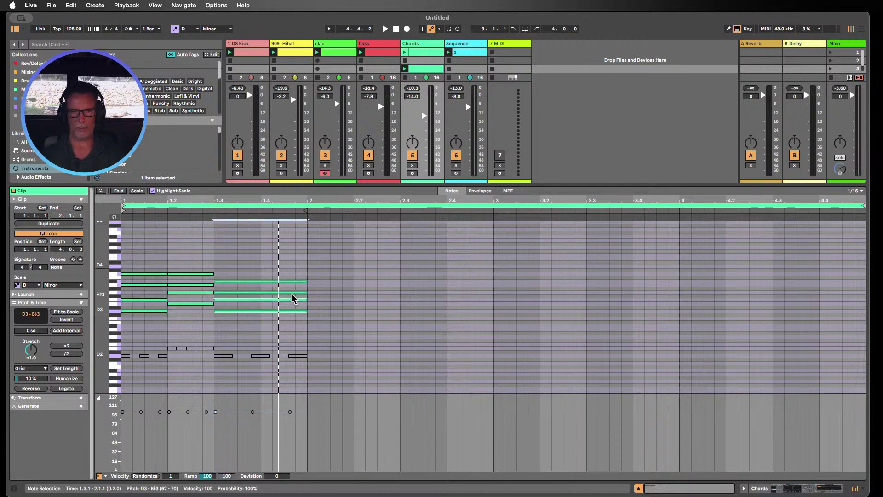
key("Right")
key("Right")
key("Right")
key("Right")
key("Right")
key("Right")
key("Right")
key("Right")
key("Right")
key("Right")
key("Right")
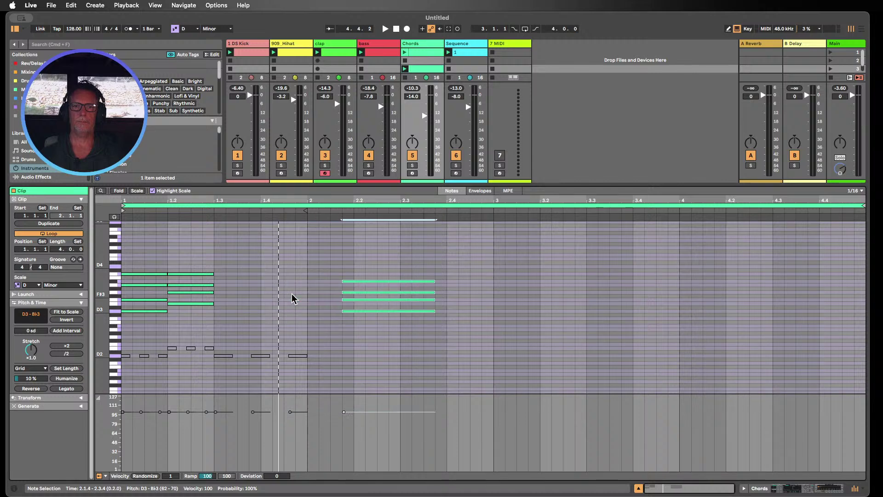
key("Right")
key("Right")
key("Right")
key("Right")
key("Right")
key("Right")
key("Right")
key("Right")
key("Right")
key("Right")
key("Right")
key("Right")
key("Right")
key("Right")
key("Right")
key("Right")
key("Right")
key("Right")
key("Right")
key("Right")
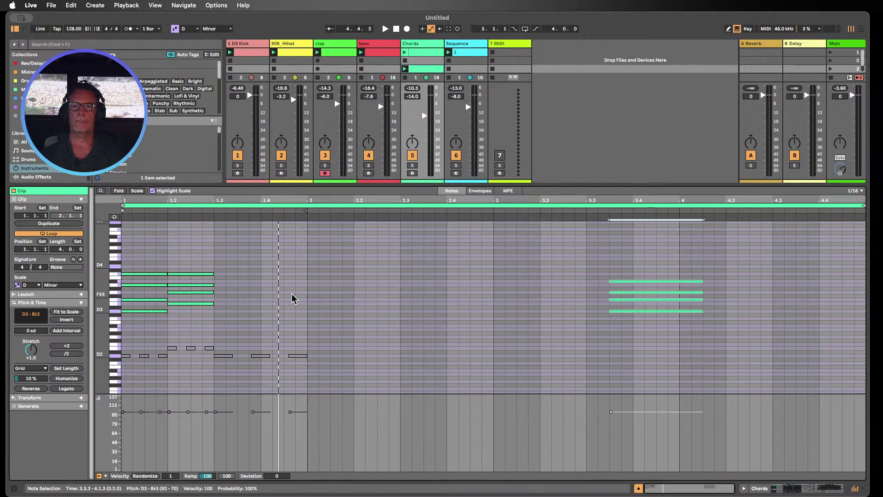
key("Right")
key("Right")
key("Right")
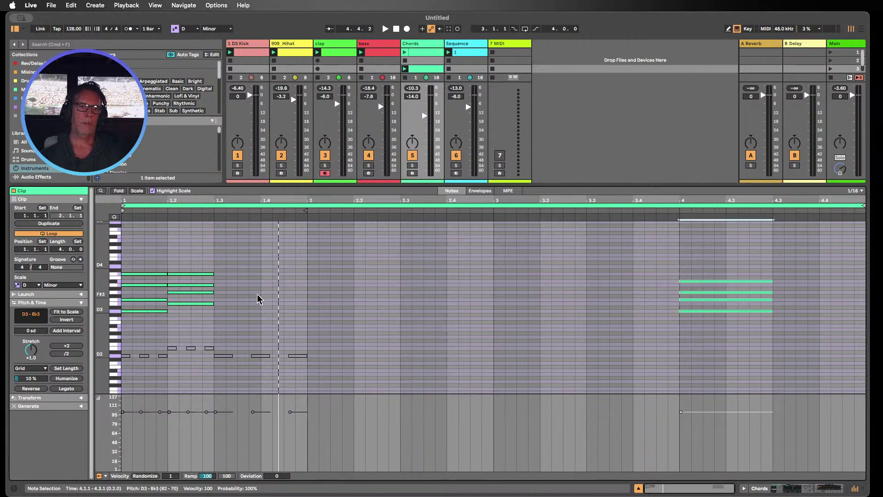
- Move the second chord (E3 to C4) so that it starts at 2.1.1
left_click_drag(193, 321, 191, 256)
key("Right")
key("Right")
key("Right")
key("Right")
key("Right")
key("Right")
key("Right")
key("Right")
key("Right")
key("Right")
key("Right")
key("Right")
key("Right")
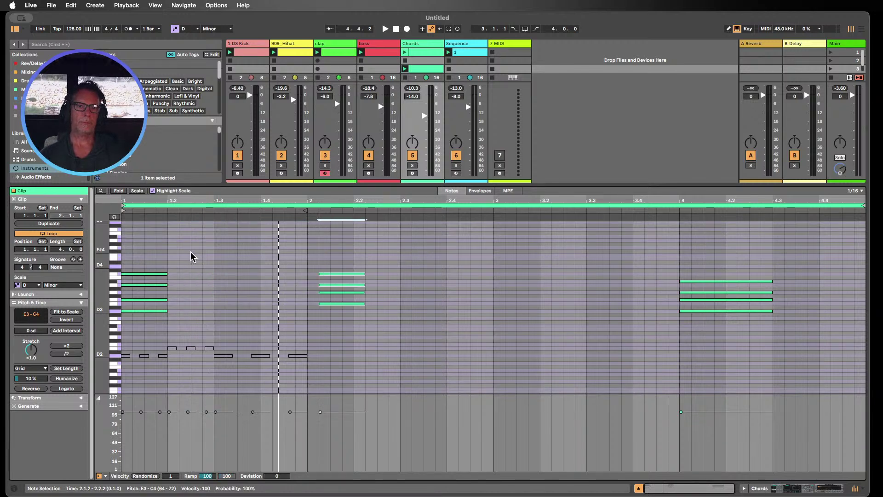
key("Left")
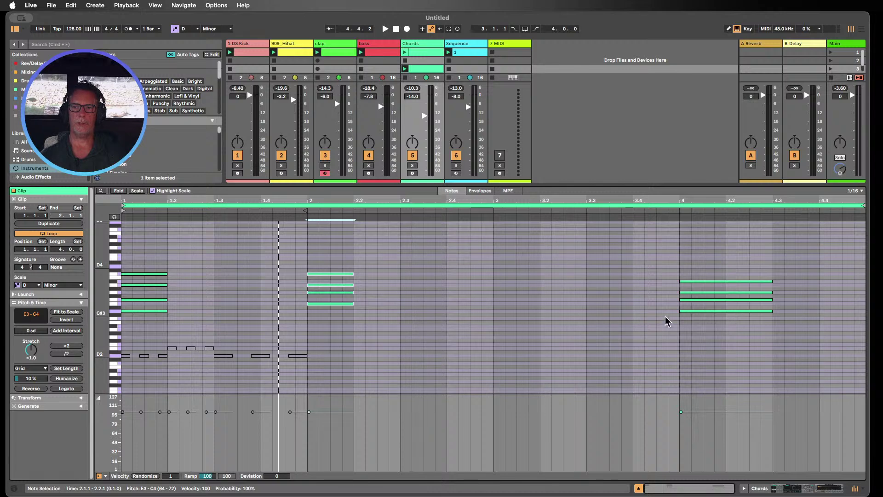
- Try Legato on the selected chord notes across the whole clip and undo it
key("super+a")
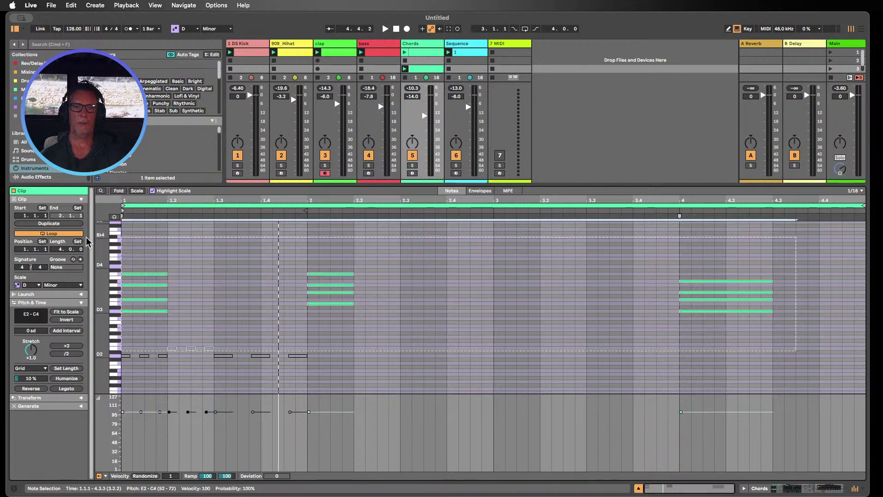
left_click(69, 389)
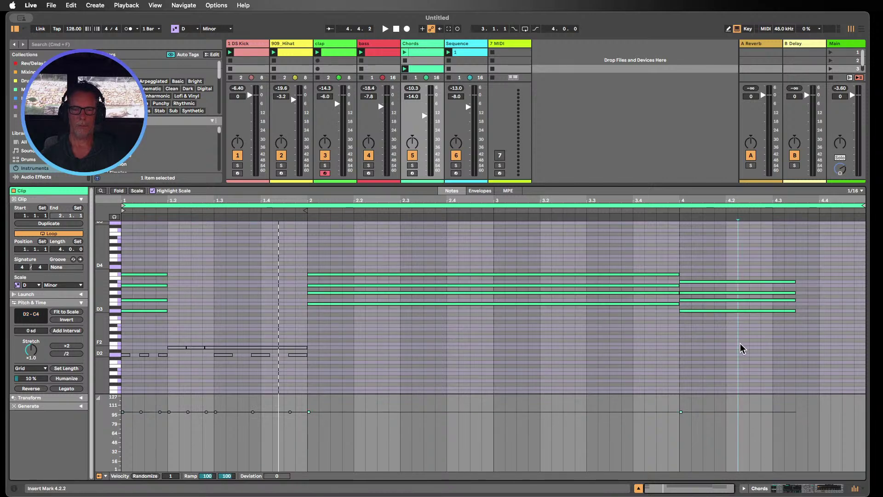
key("super+z")
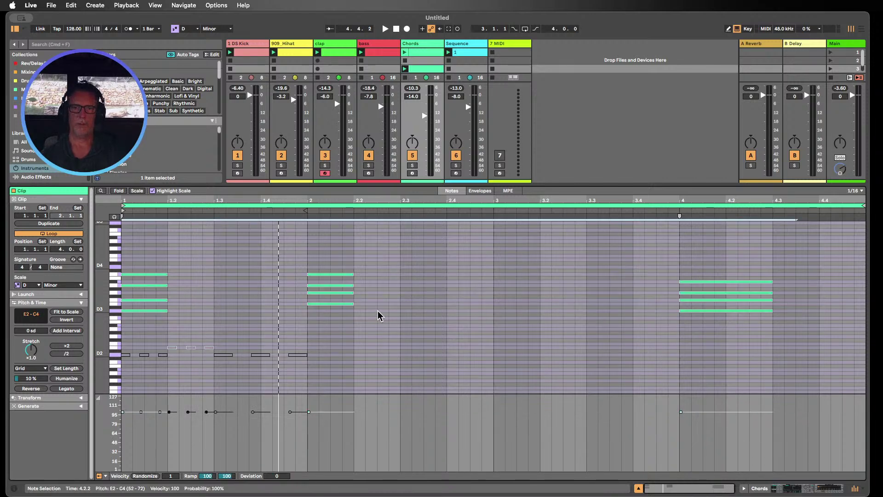
- Stretch the first chord to end at bar 2 and the second chord to end at bar 3
left_click_drag(147, 321, 151, 259)
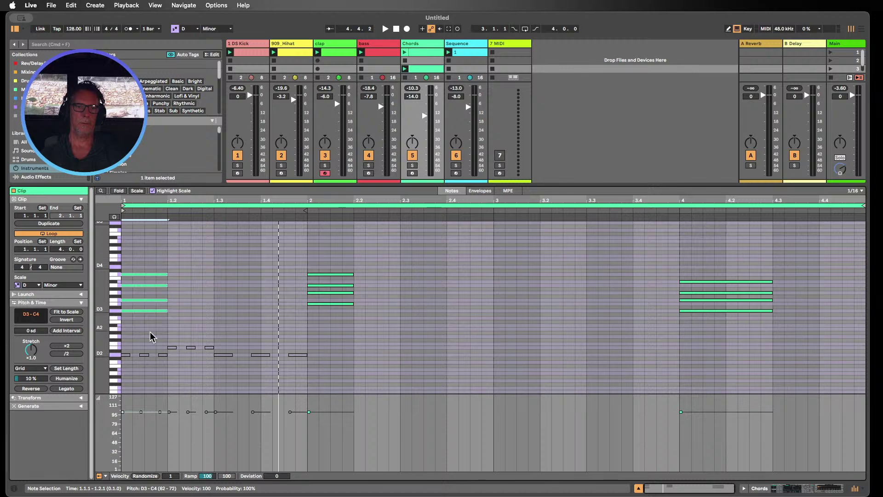
left_click(77, 388)
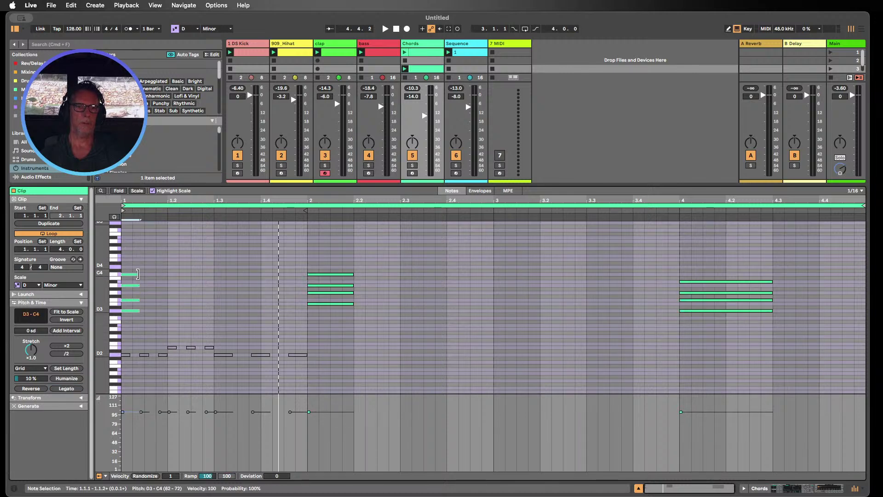
left_click_drag(138, 274, 306, 274)
left_click_drag(343, 327, 491, 281)
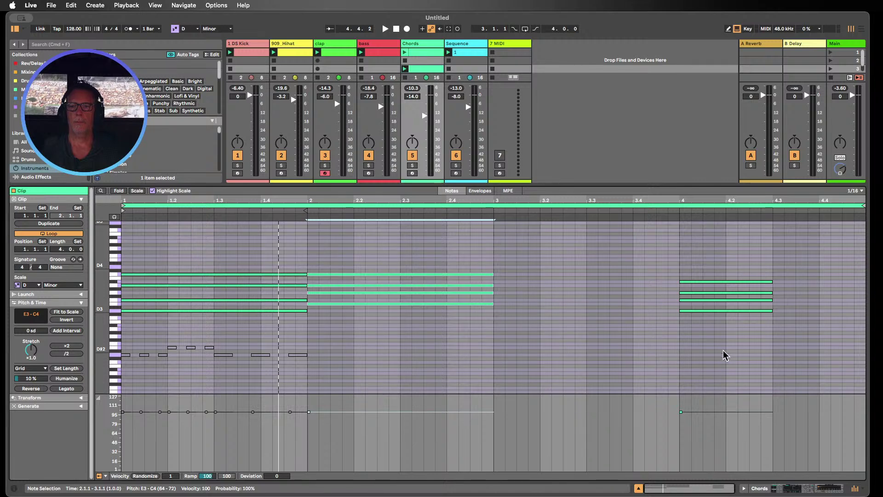
- Extend the third chord's notes backwards so that they all start at 3.1.1
left_click_drag(723, 356, 692, 293)
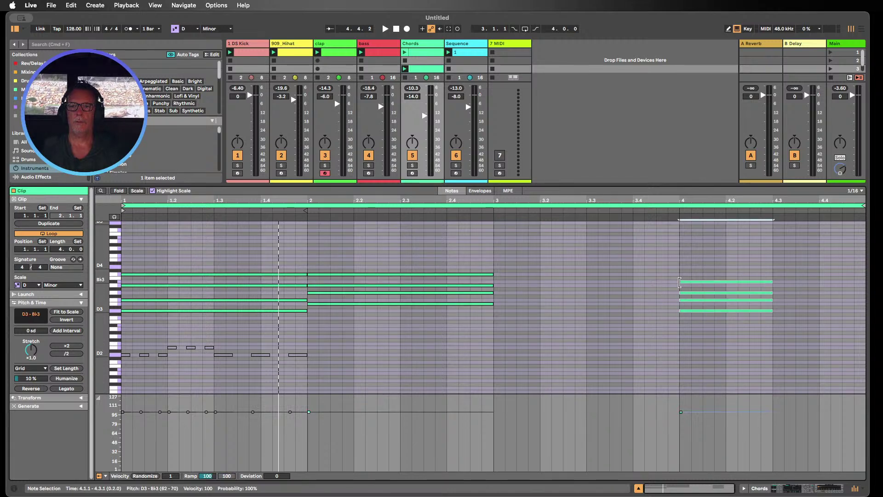
left_click_drag(680, 281, 496, 287)
left_click_drag(597, 357, 617, 282)
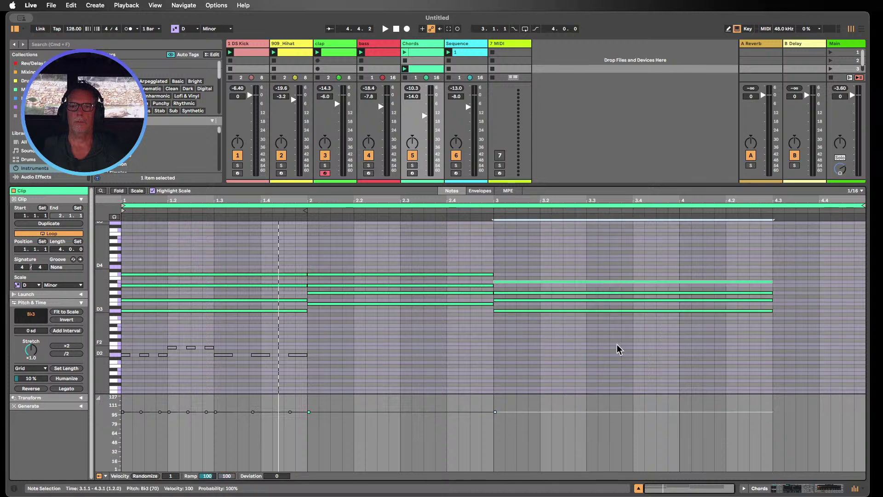
left_click_drag(617, 344, 611, 264)
- Play the stretched chord clip and raise the Chords track volume to -5.4 dB
left_click(405, 69)
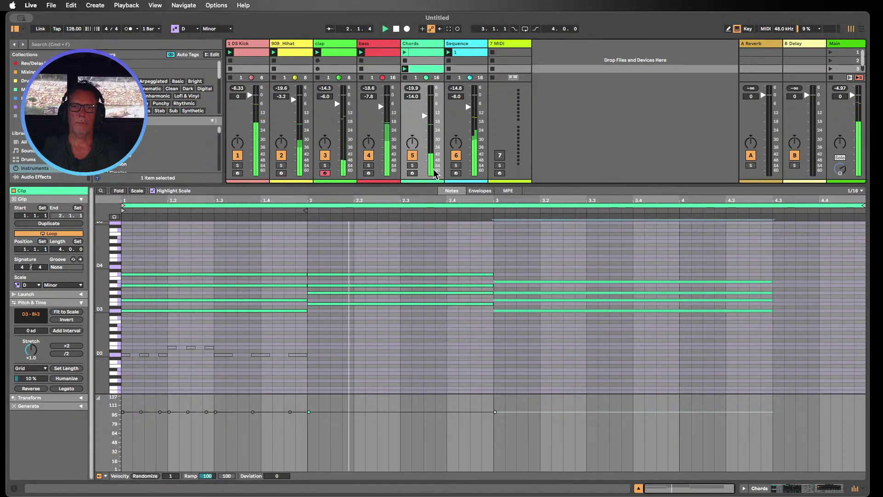
left_click_drag(424, 116, 426, 111)
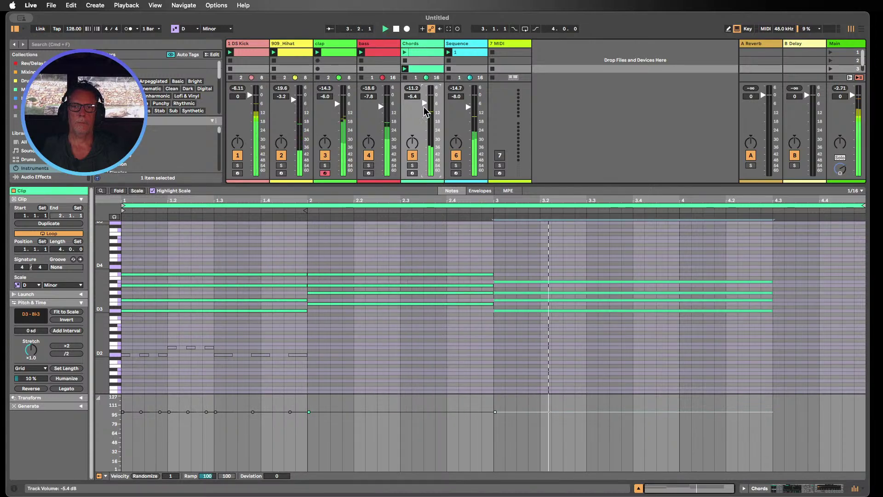
- Stop playback and replace the Meld instrument on the Chords track with a fresh default Meld before the Hybrid Reverb
left_click(775, 488)
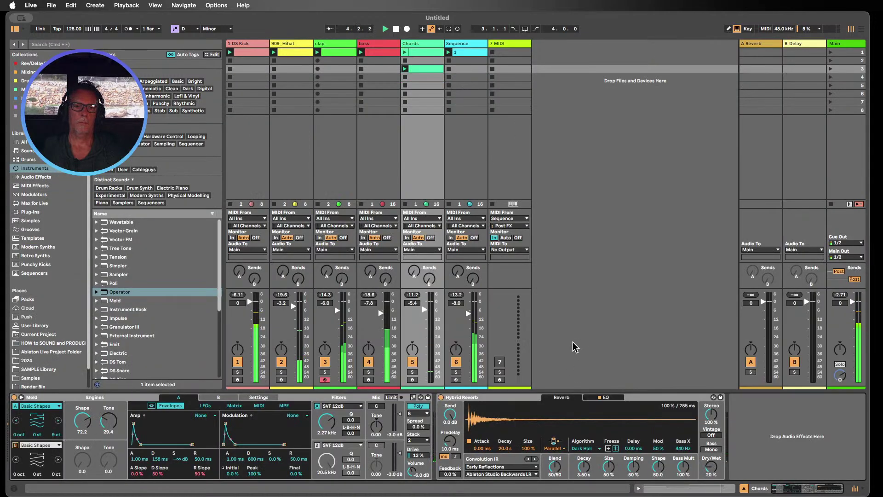
left_click(397, 29)
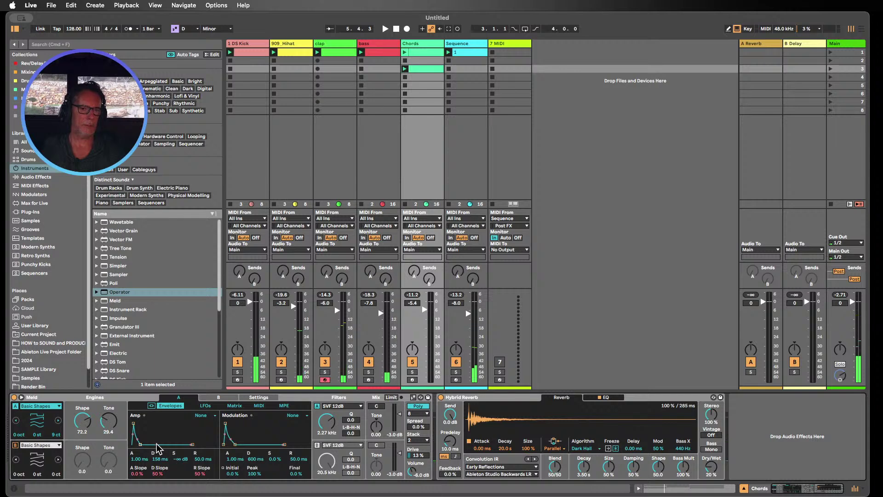
left_click(91, 403)
key("Delete")
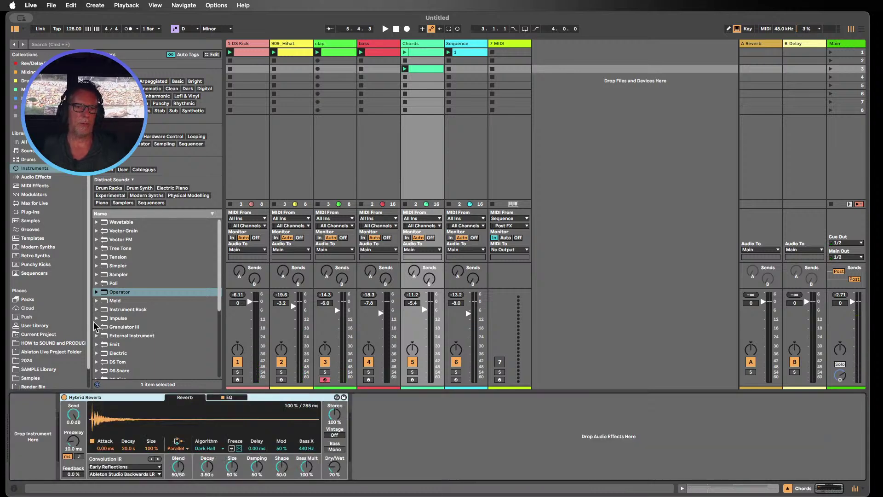
left_click_drag(118, 303, 54, 419)
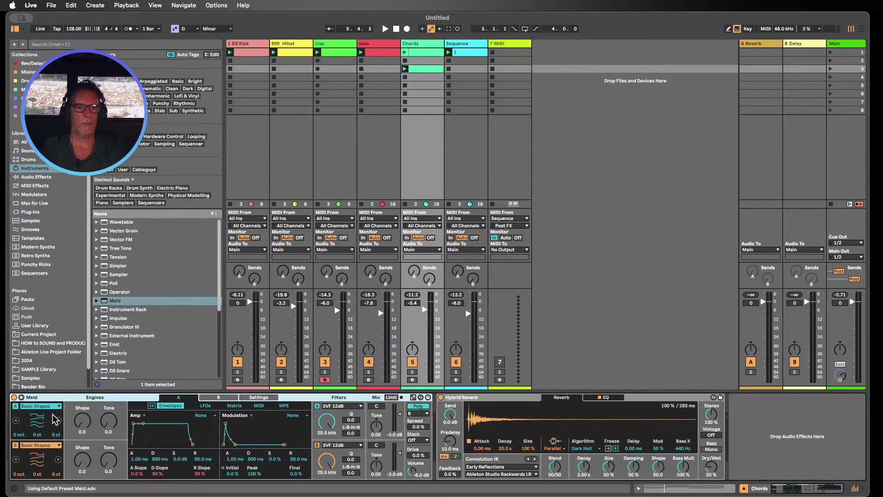
- Lower the Chords track volume to -15.2 dB during playback and reopen the sustained chord clip's notes
key("space")
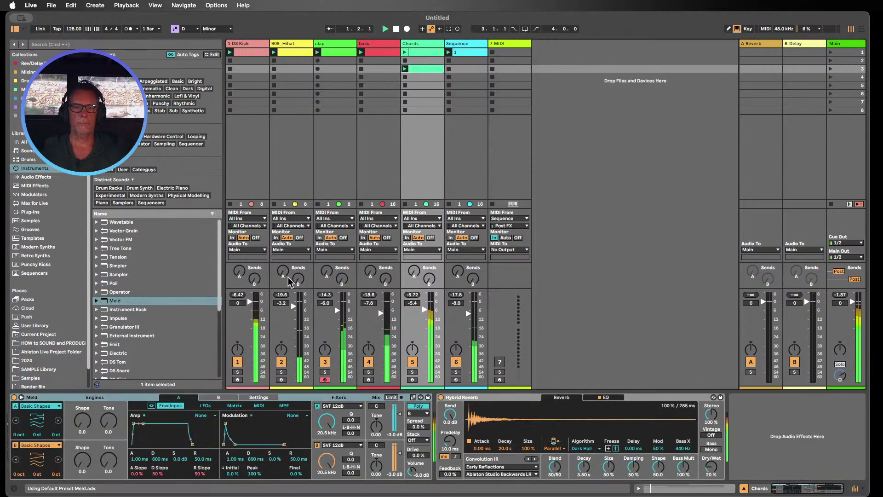
left_click_drag(425, 311, 425, 316)
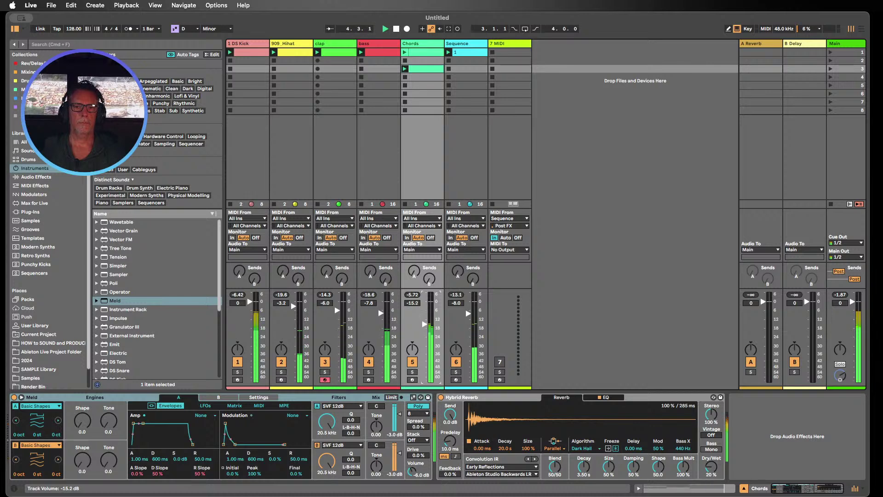
double_click(423, 69)
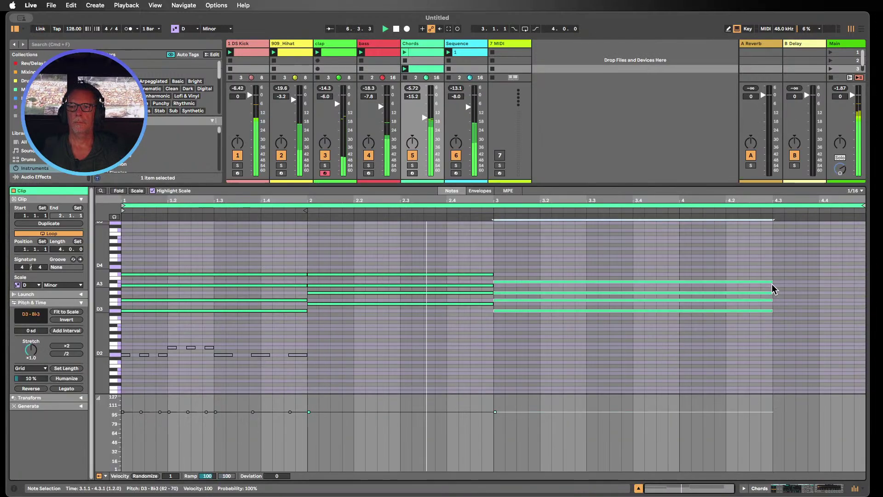
- Extend the third chord's notes to the clip's end at 5.1.1 and stop playback
left_click_drag(772, 284, 860, 284)
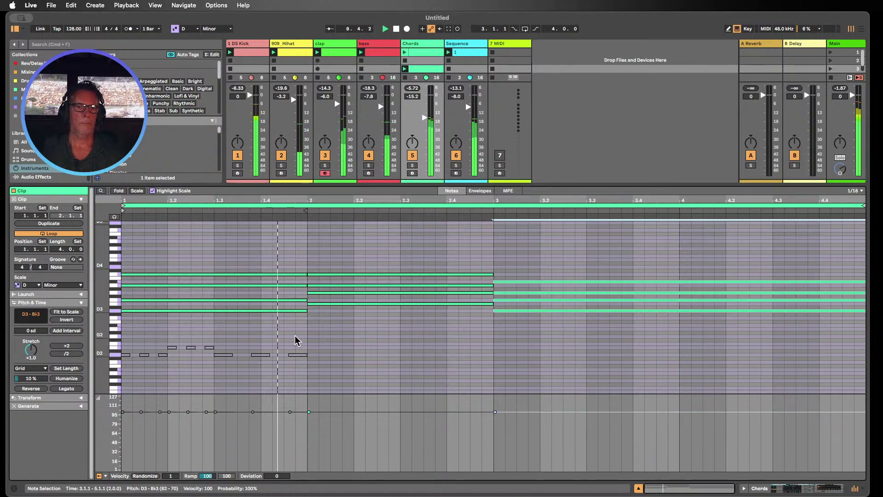
left_click(397, 30)
- Shift the second and third chords one sixteenth earlier to start at 1.4.4 and 2.4.4, with the chord clip playing
left_click_drag(286, 330, 292, 272)
left_click(322, 319)
left_click_drag(321, 318, 316, 272)
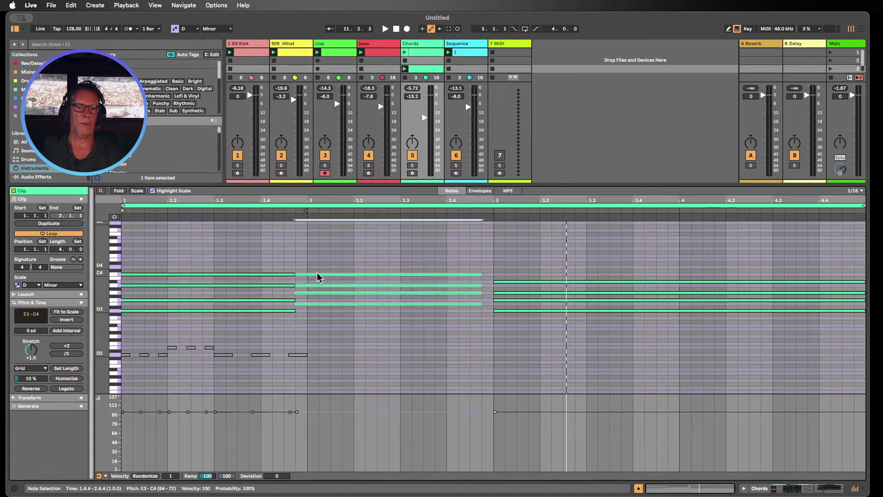
left_click(404, 69)
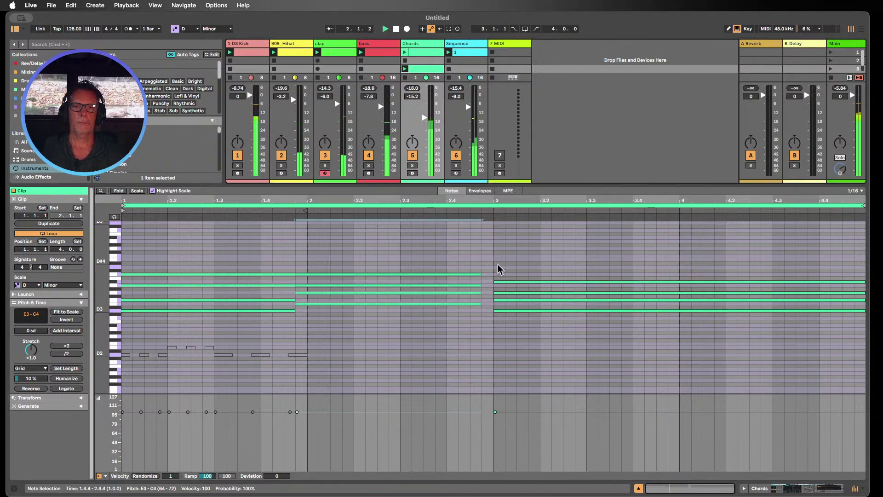
left_click_drag(505, 338, 511, 282)
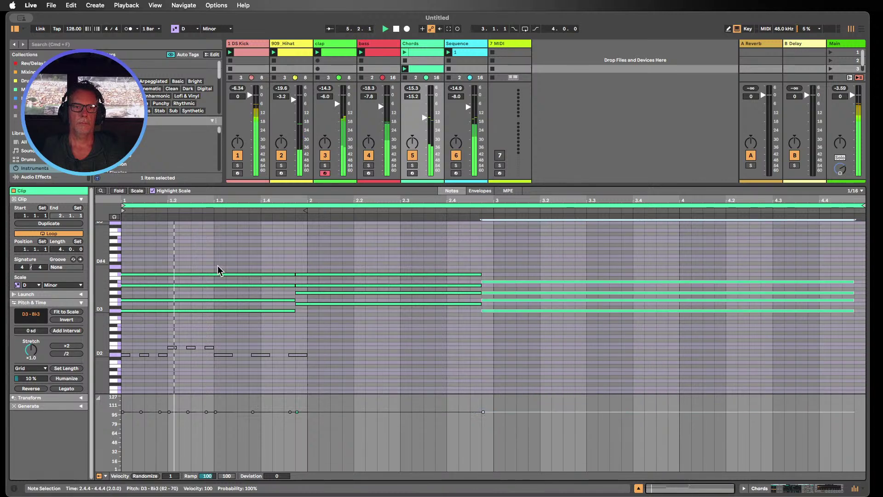
- Stop playback, trim the first chord's notes to start at 1.1.1, and relaunch the chord clip
left_click(396, 29)
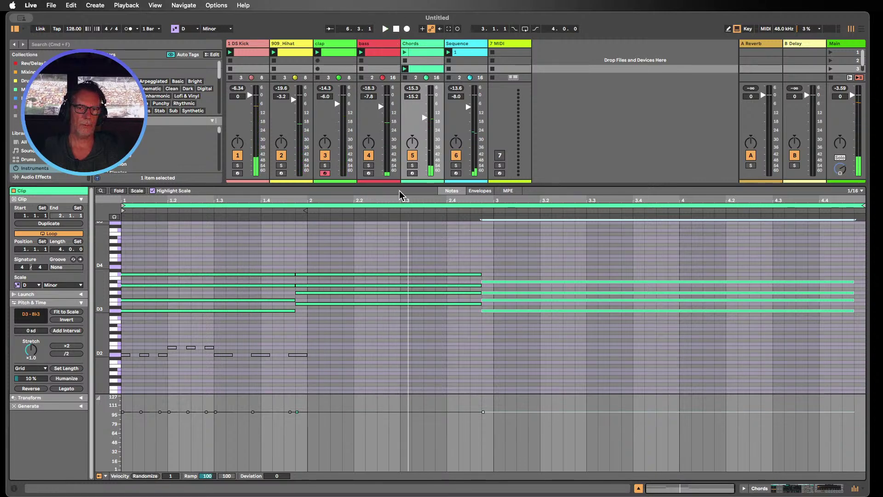
left_click_drag(145, 333, 123, 276)
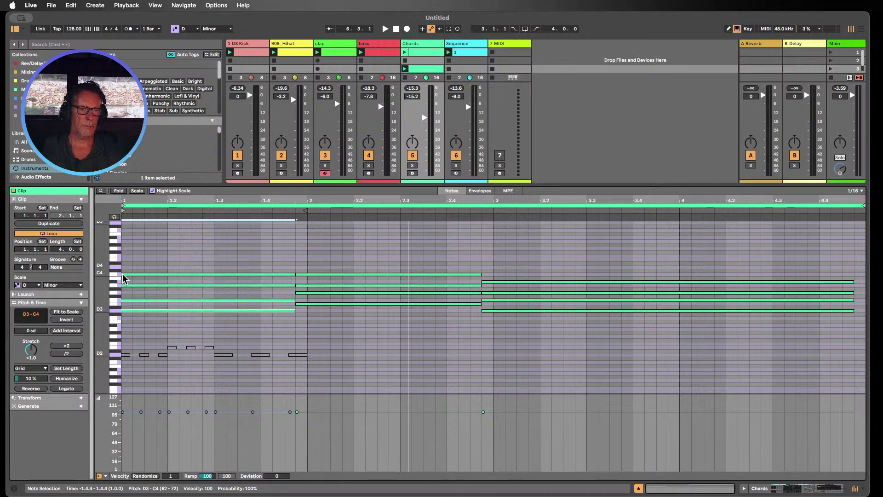
left_click_drag(124, 204, 124, 235)
left_click_drag(123, 274, 168, 275)
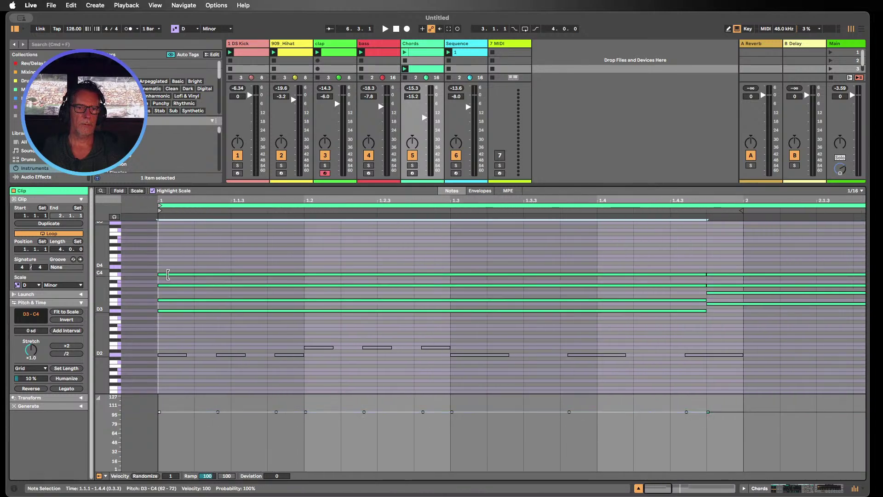
double_click(179, 199)
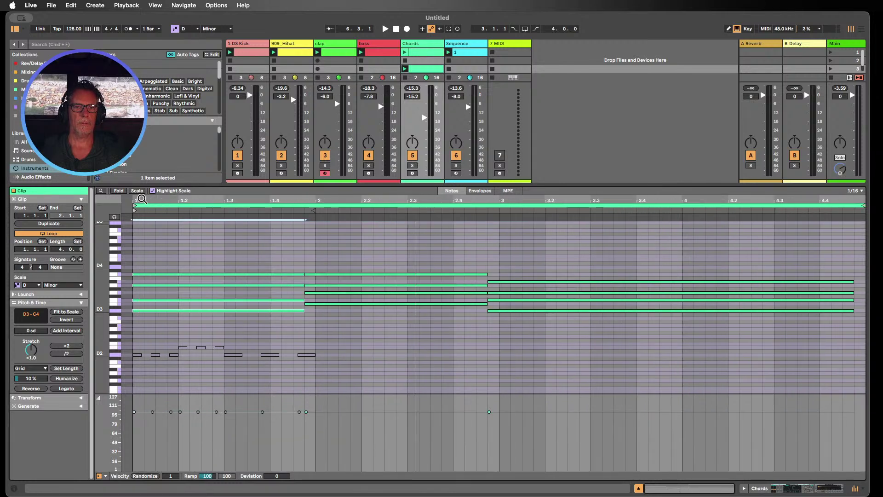
left_click(404, 69)
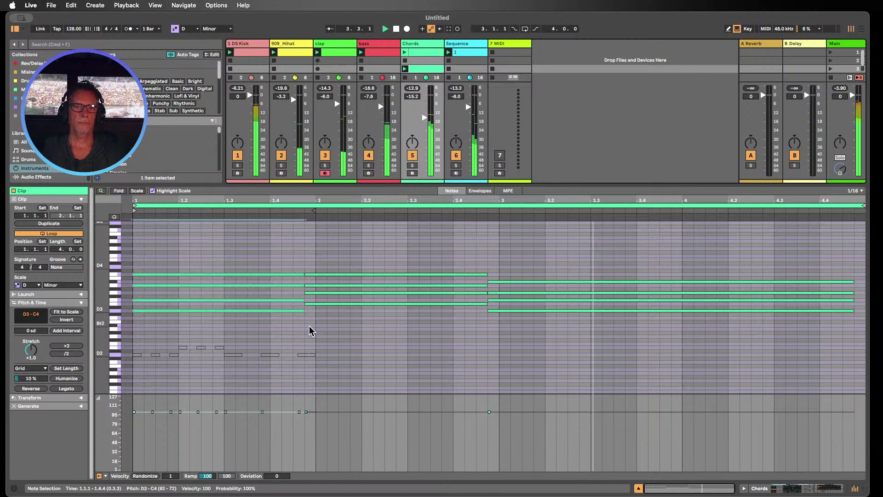
- Trim the second chord's start to 2.1.1 and the third's to 3.1.1, undoing the first chord's extension
left_click_drag(309, 330, 315, 275)
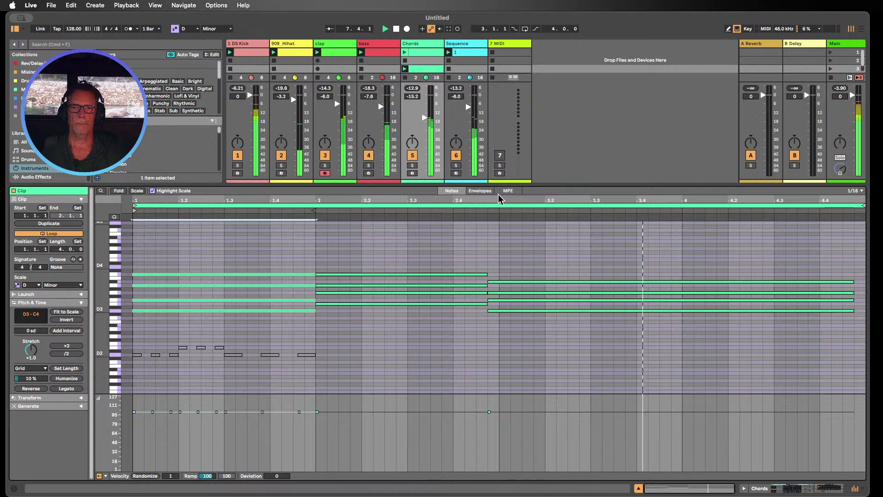
left_click_drag(497, 335, 501, 286)
key("super+z")
key("super+z")
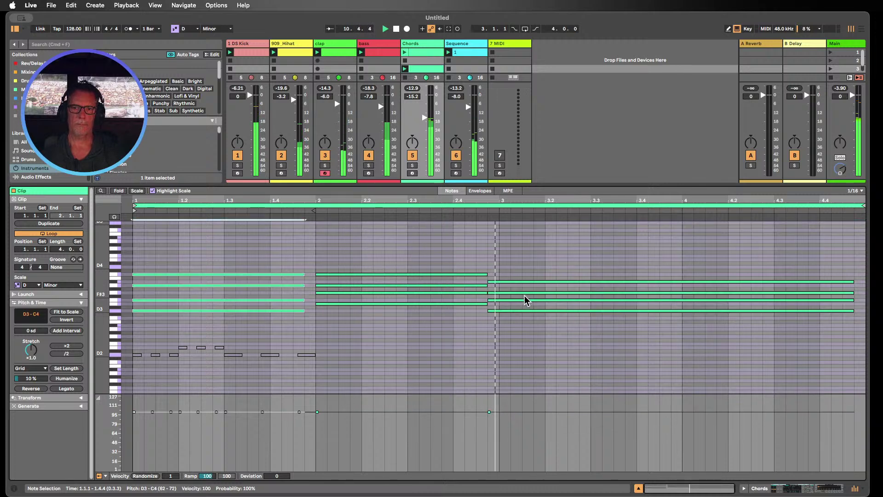
left_click_drag(516, 325, 499, 282)
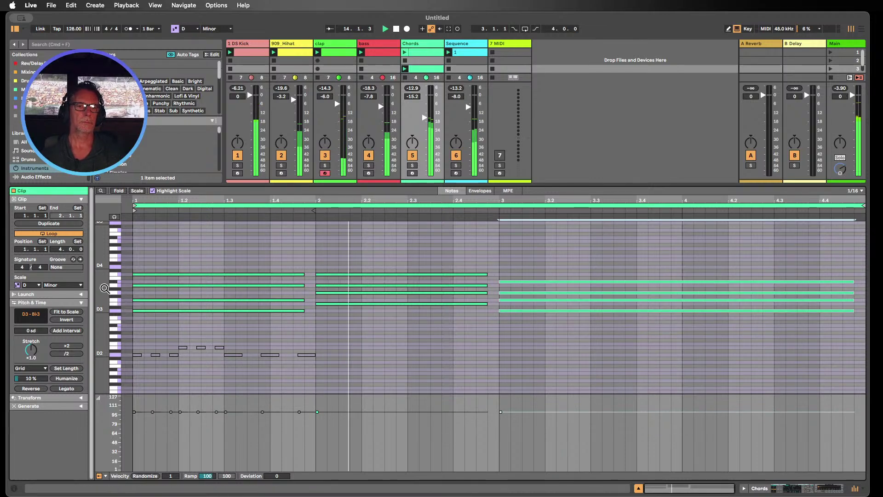
- Draw a sixteenth-long E3 note at 1.4.4 in the gap between the first and second chords
left_click_drag(105, 288, 106, 285)
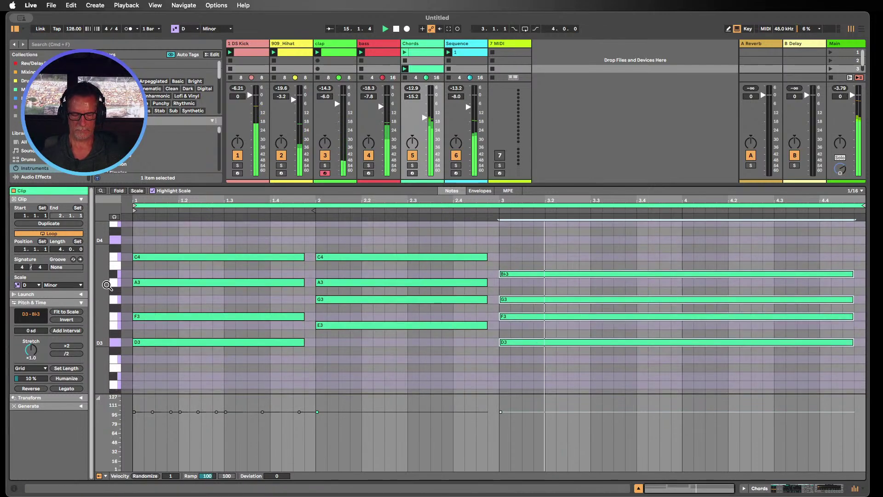
key("b")
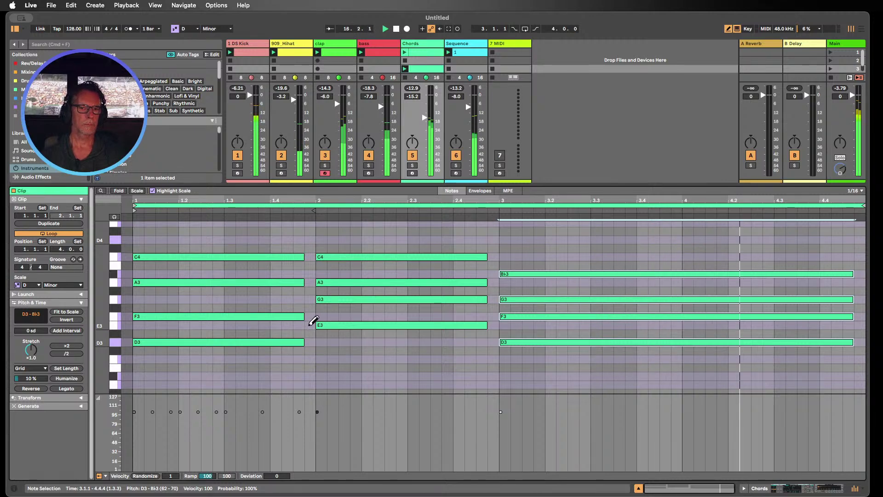
left_click(310, 324)
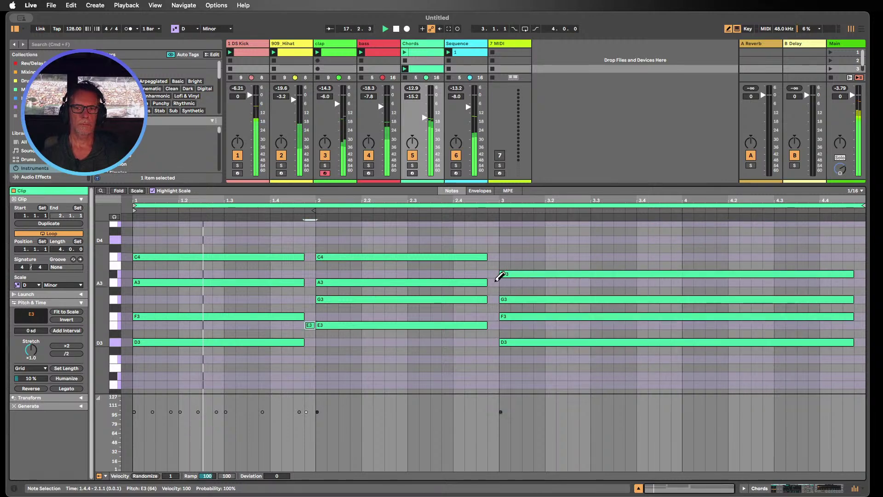
left_click(495, 281)
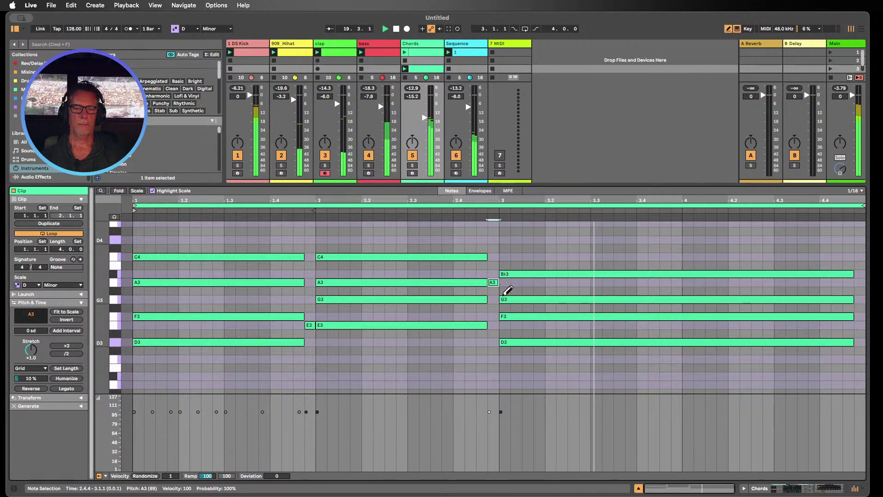
left_click(493, 282)
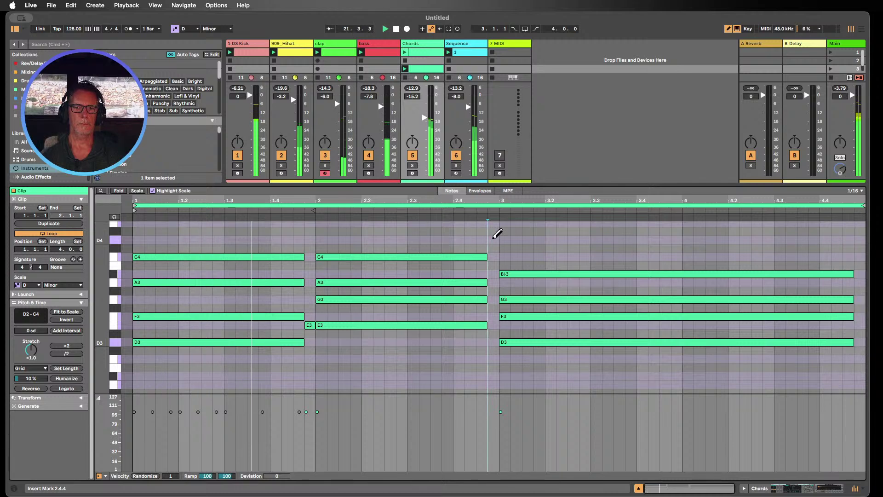
left_click(492, 223)
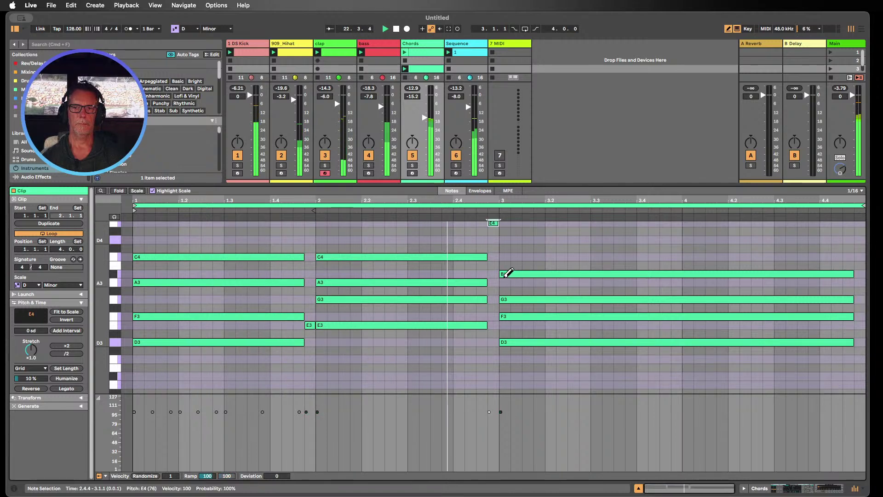
left_click(492, 223)
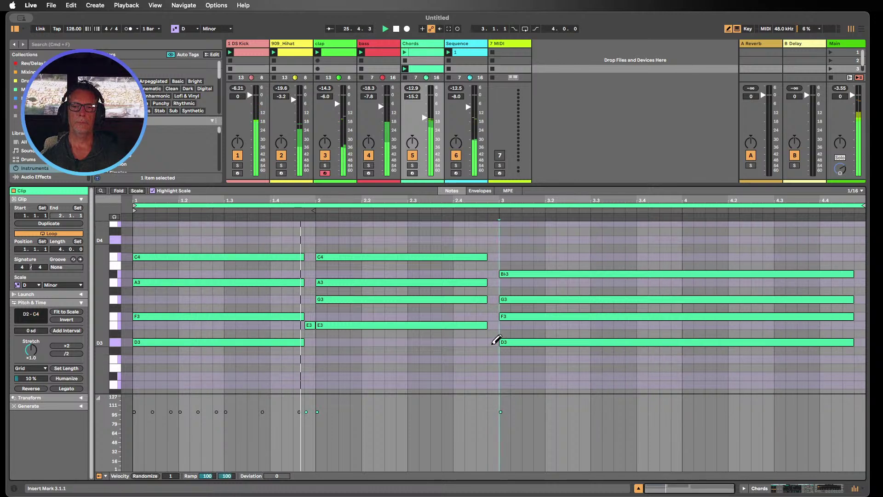
- Add sixteenth-long F3 notes at 2.4.4 and 4.4.4 to fill the gaps after the second and third chords
left_click(493, 342)
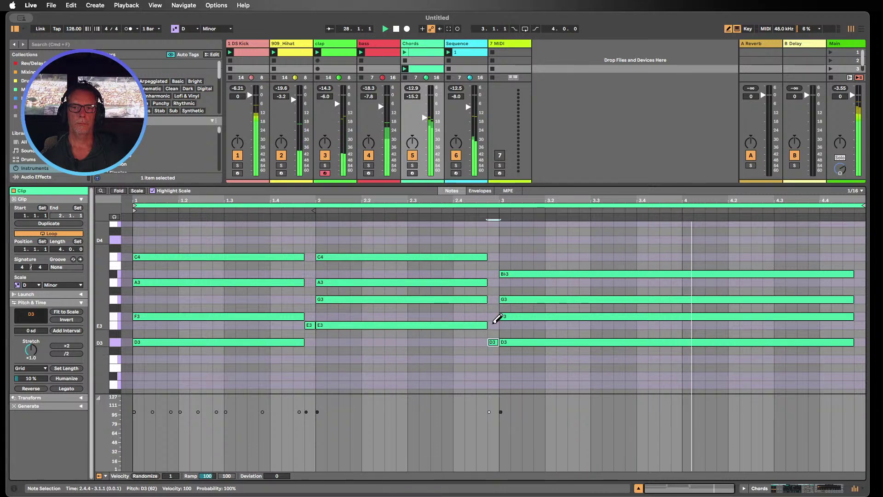
left_click_drag(494, 338, 498, 317)
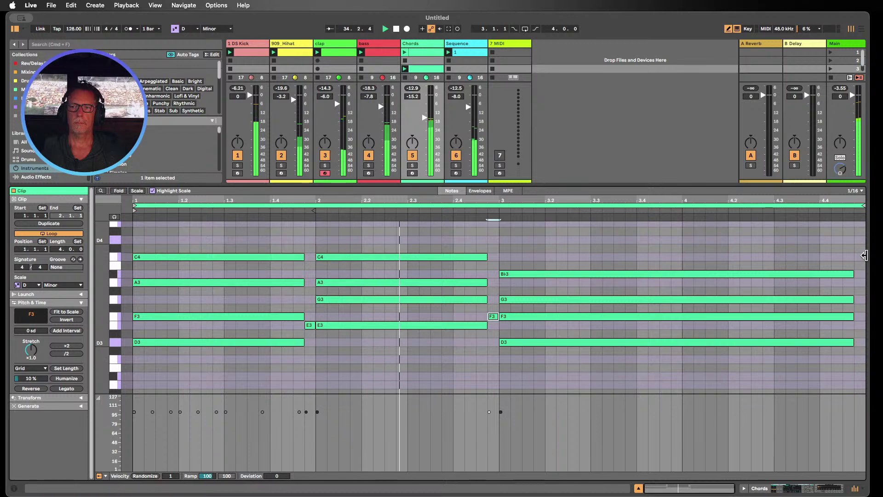
left_click(860, 257)
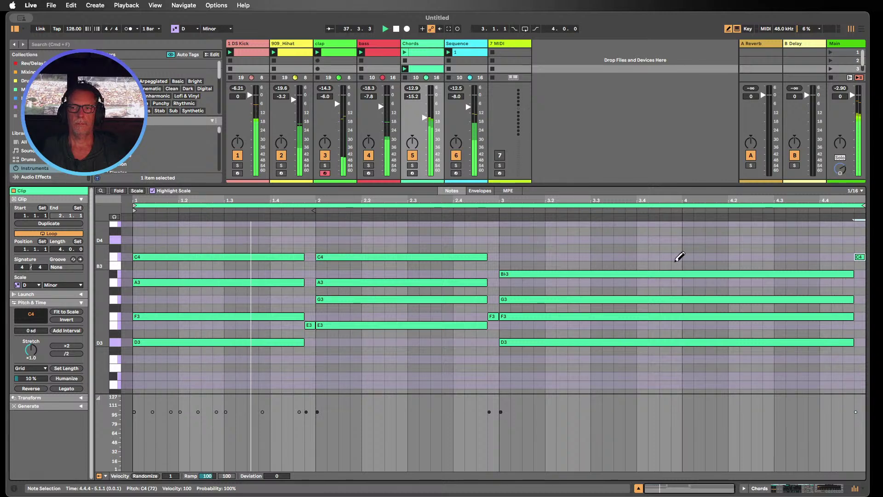
left_click_drag(860, 256, 859, 316)
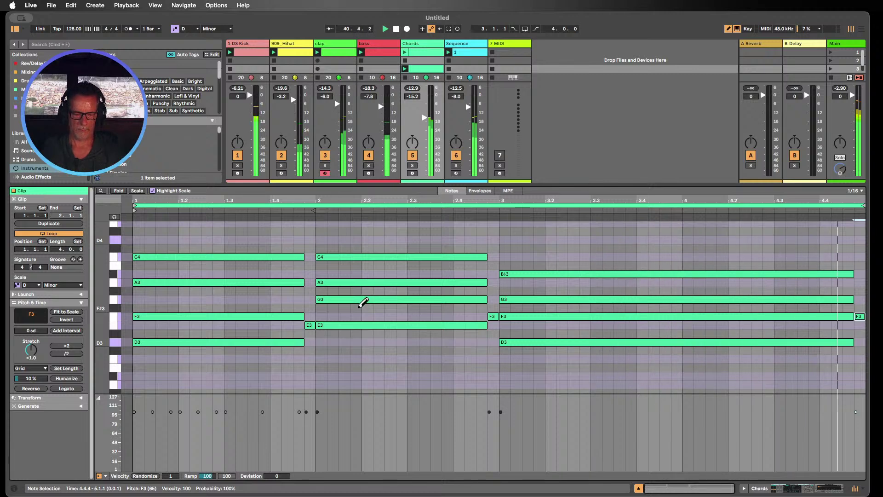
key("b")
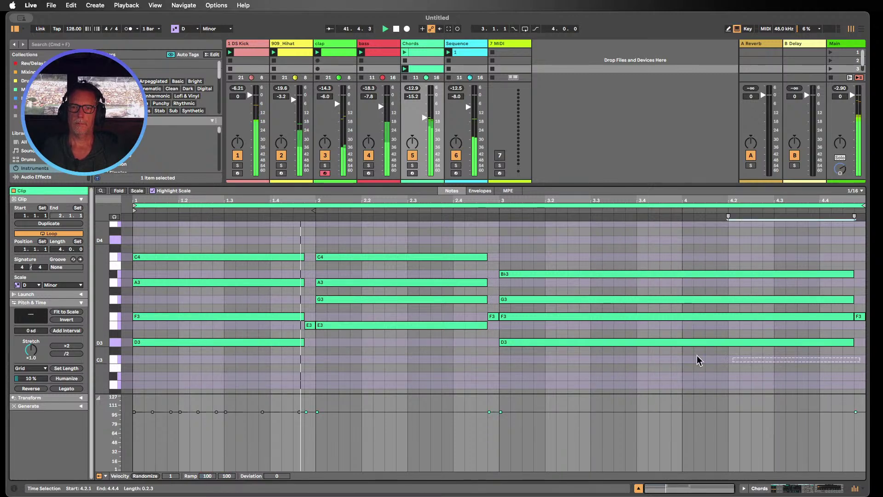
- Randomize the velocities of all notes in the chord clip with a randomize amount of 100
key("super+a")
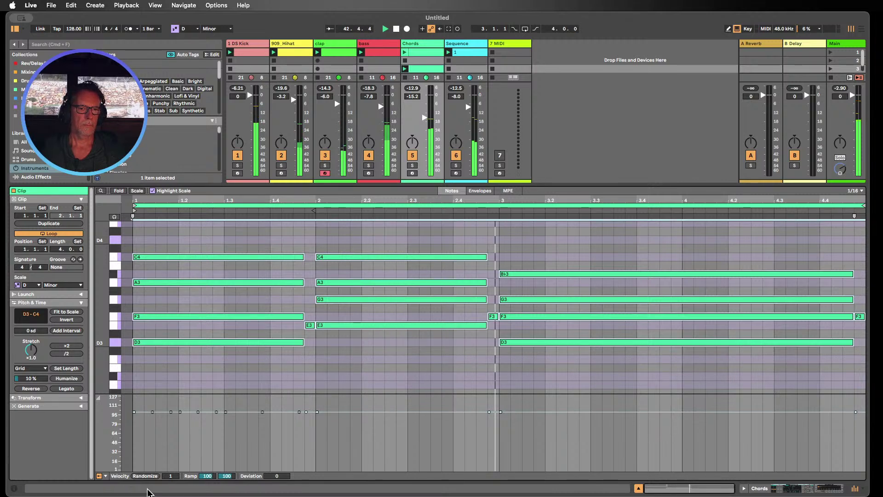
left_click_drag(167, 476, 167, 431)
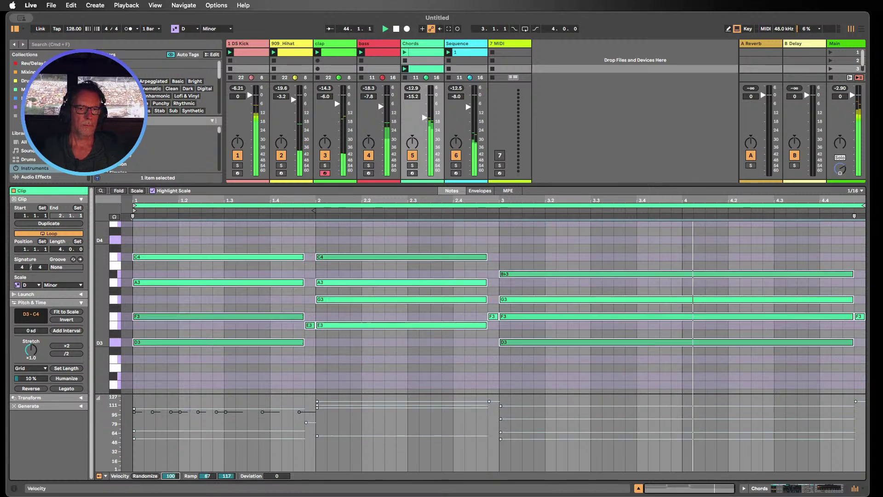
left_click(145, 476)
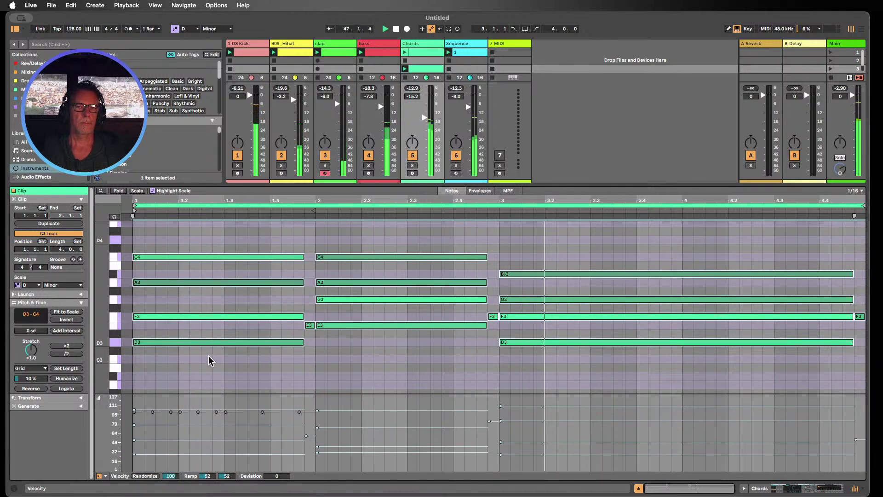
- Show the Chords track's devices, set Meld's engine A Shape to 37.3, and switch engine B off
left_click(791, 487)
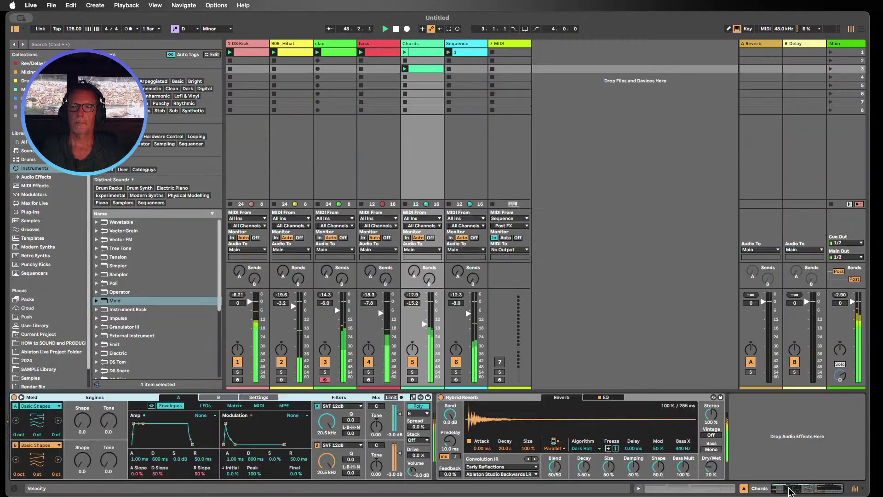
mouse_move(202, 458)
left_mouse_down()
mouse_move(202, 434)
mouse_move(203, 458)
left_mouse_up()
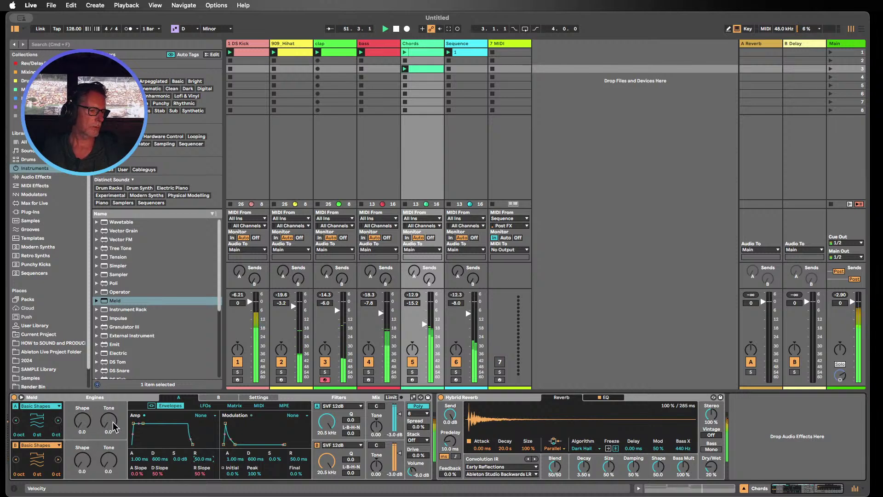
left_click_drag(82, 420, 82, 408)
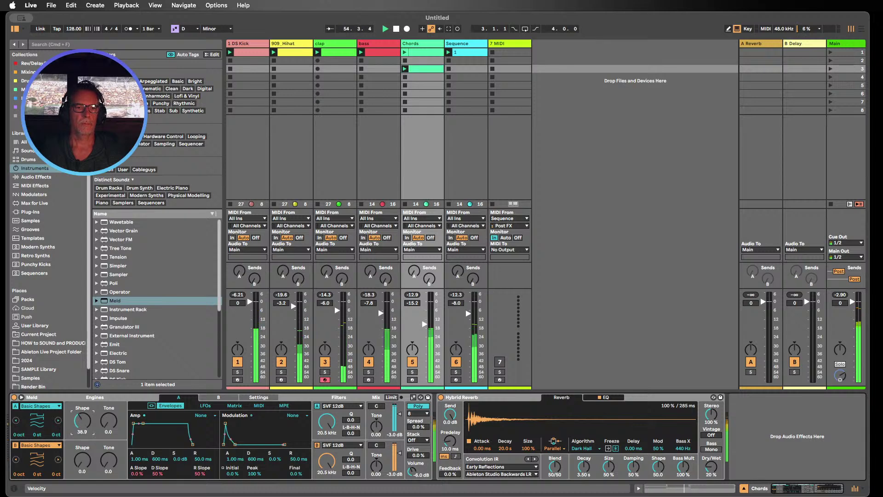
left_click_drag(82, 405, 83, 406)
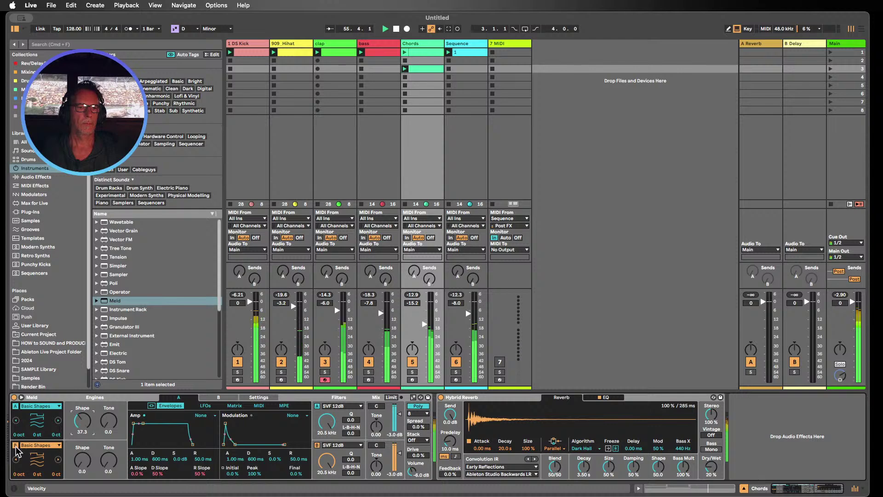
- Raise the Chords track volume to -6.0 dB and step Meld's engine A oscillator type forward to Square Sync
left_click(58, 420)
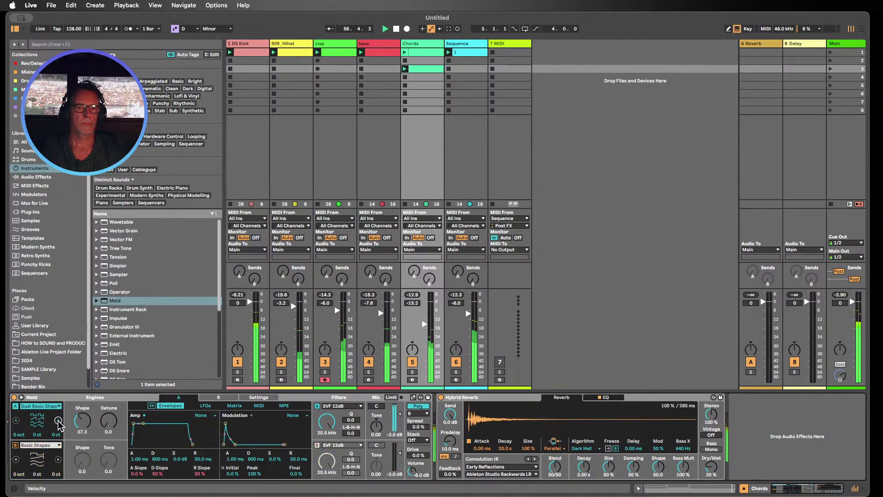
left_click_drag(425, 324, 424, 317)
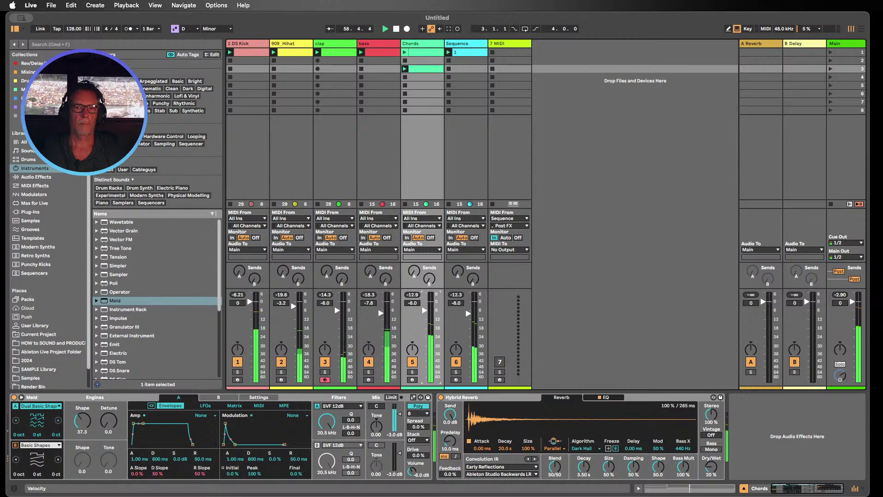
left_click(58, 421)
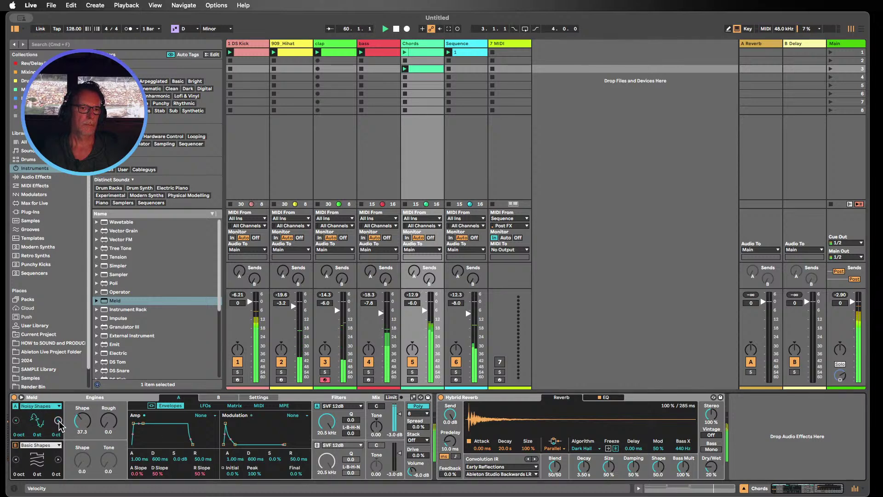
left_click(58, 420)
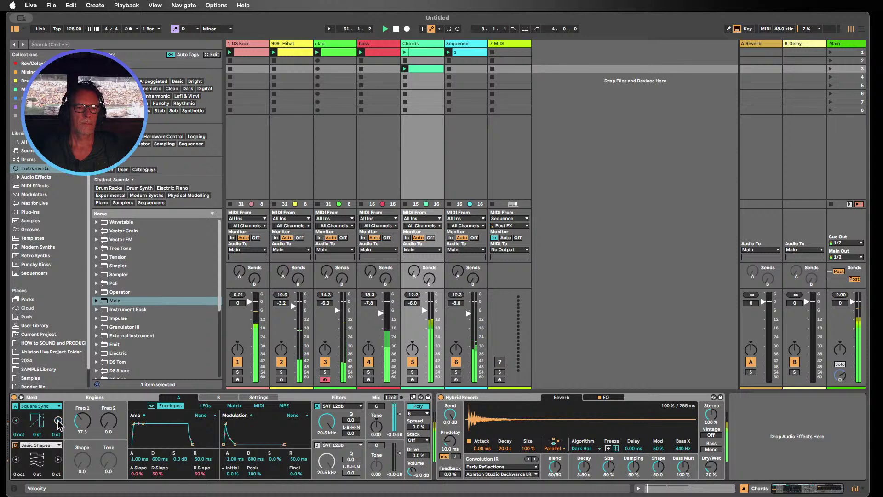
- Audition the Sub and Swarm Sine oscillators on Meld's engine A, adjusting Sub's Tone and Aux and bringing Swarm Sine's Motion to 34.9
left_click(58, 421)
left_click(58, 421)
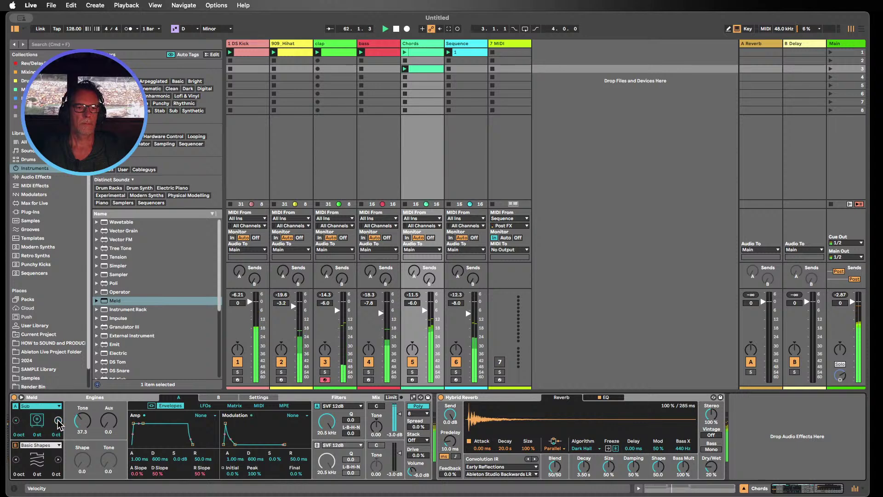
left_click_drag(82, 424, 82, 426)
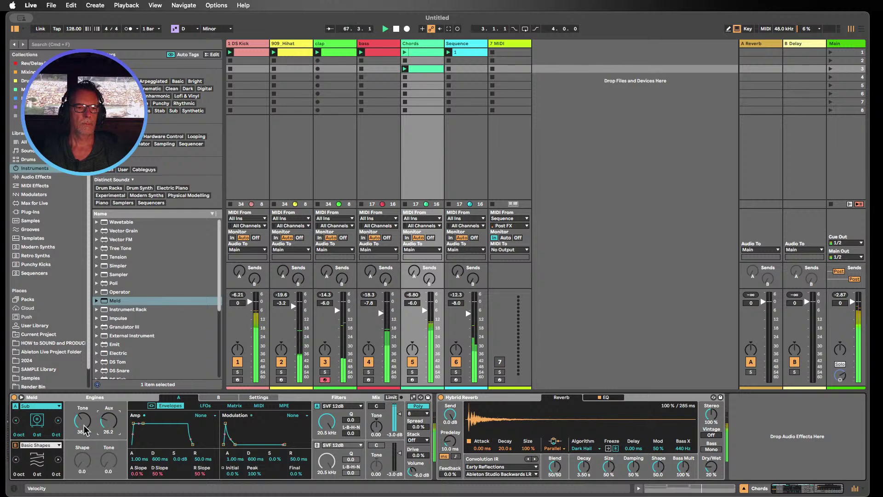
left_click(58, 420)
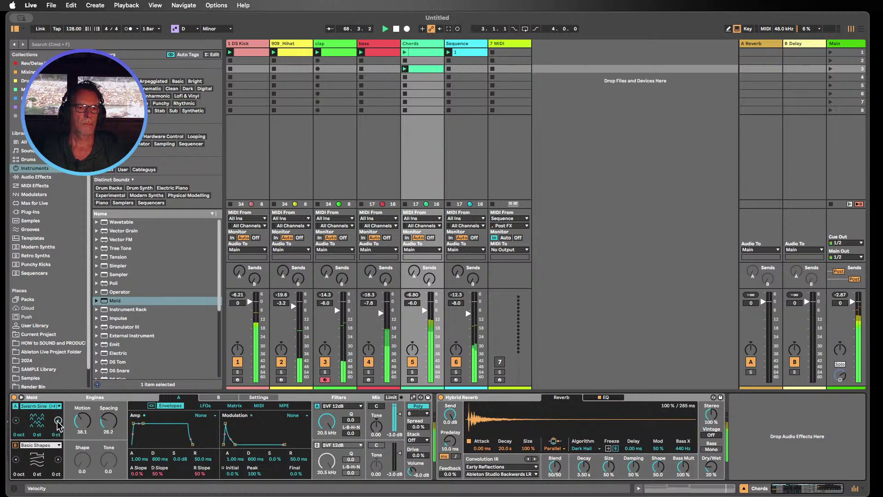
left_click_drag(83, 419, 83, 423)
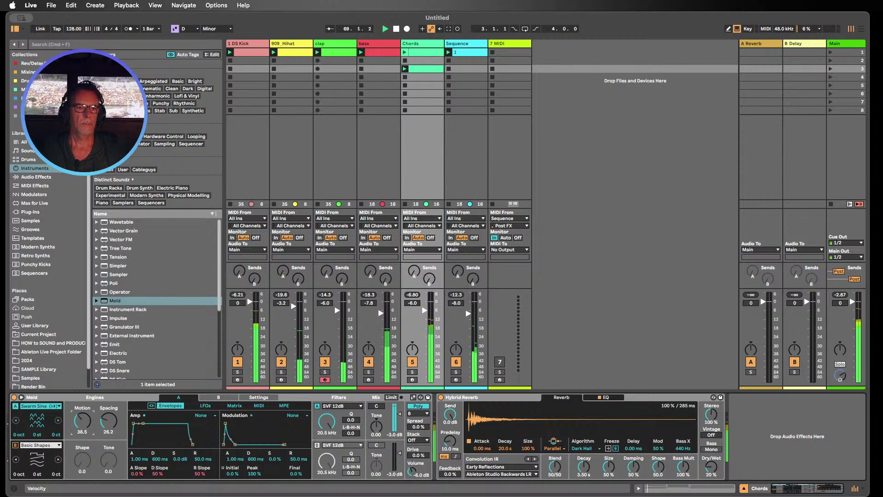
- Step engine A's oscillator through Swarm Saw, Harmonic Fm, Squelch and Chip to Tarp, and set Tarp's Decay to 37.3 and Tone to 29.4
left_click(58, 420)
left_click(58, 420)
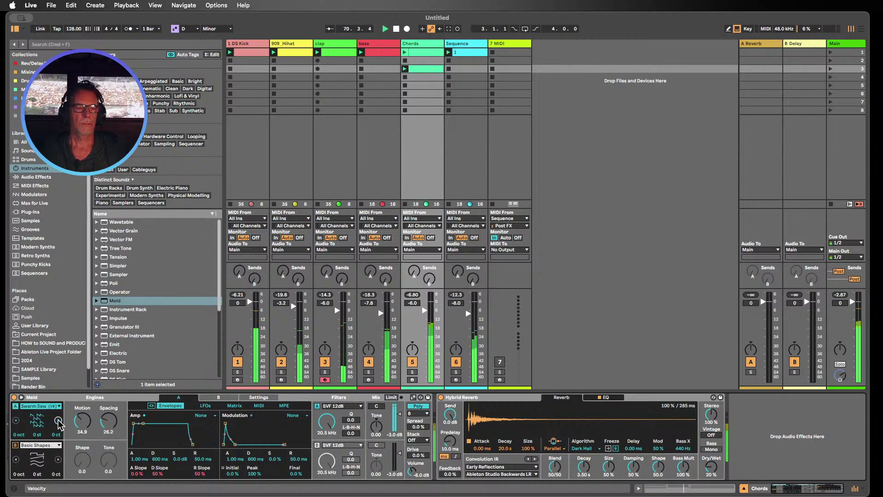
left_click(58, 421)
left_click(58, 420)
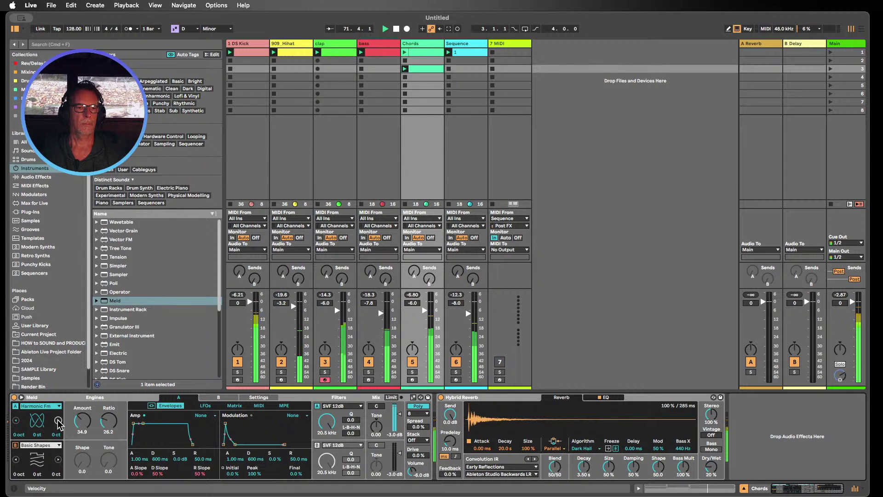
left_click(58, 420)
left_click(58, 420)
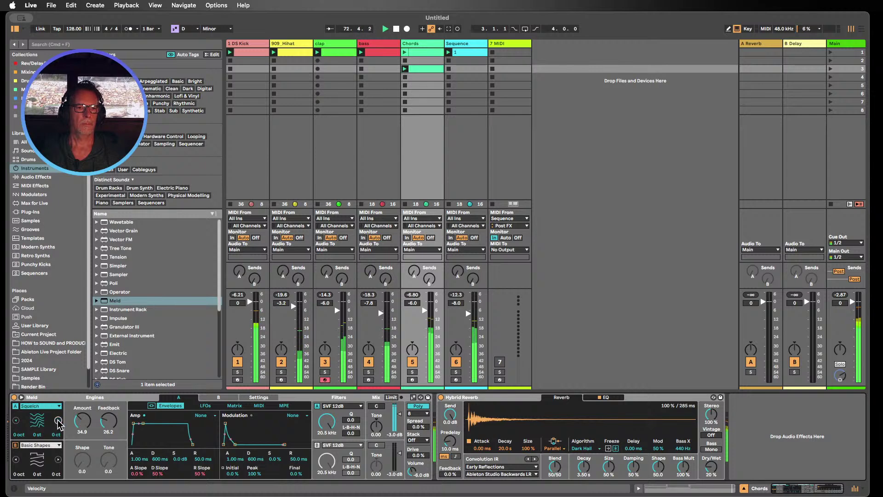
left_click(58, 420)
left_click(58, 420)
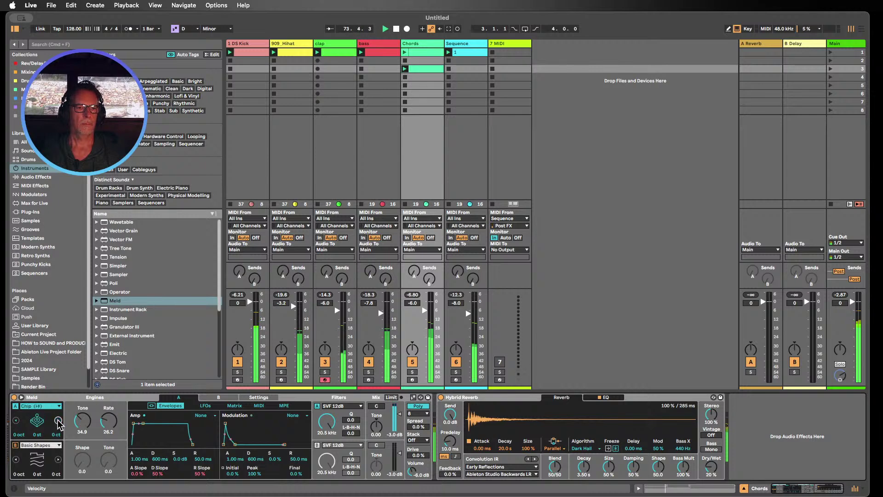
left_click(58, 420)
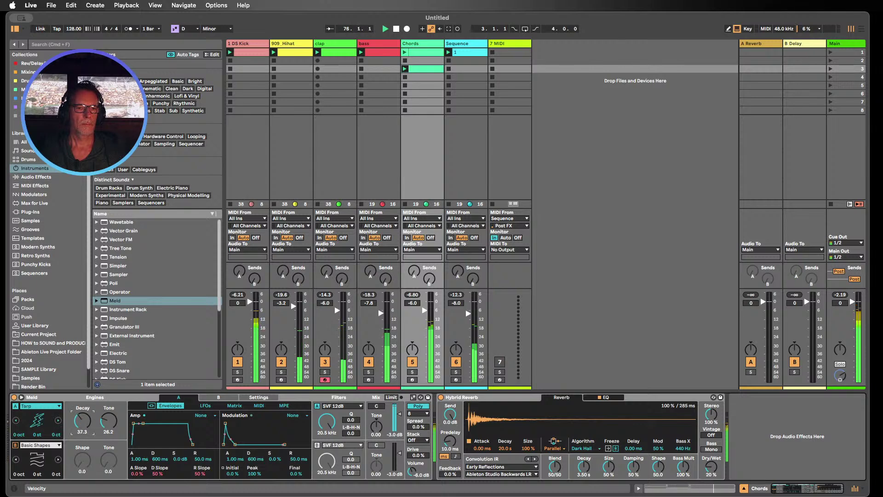
left_click_drag(97, 426, 98, 421)
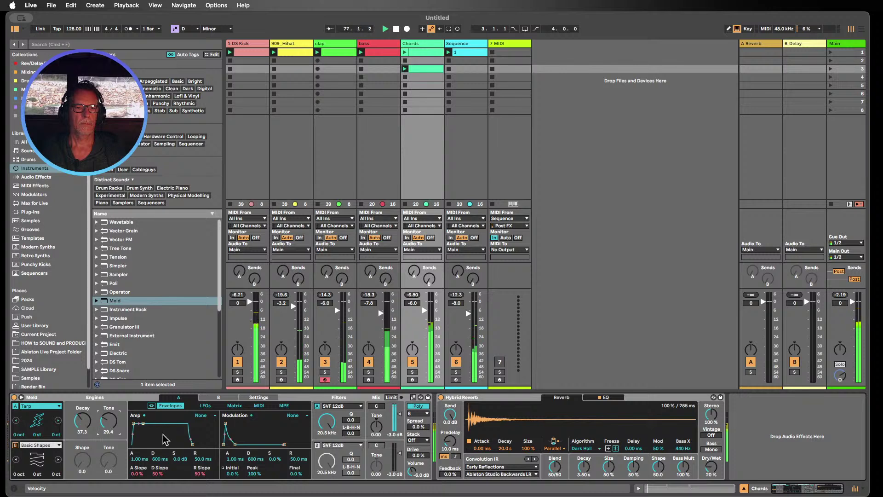
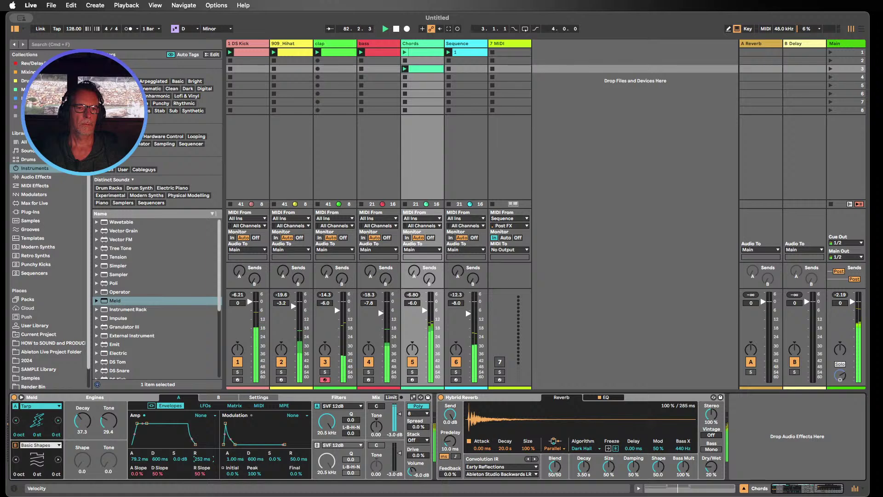
- Set Meld's Stack to 2 and its Drive to 15 %
left_click(418, 439)
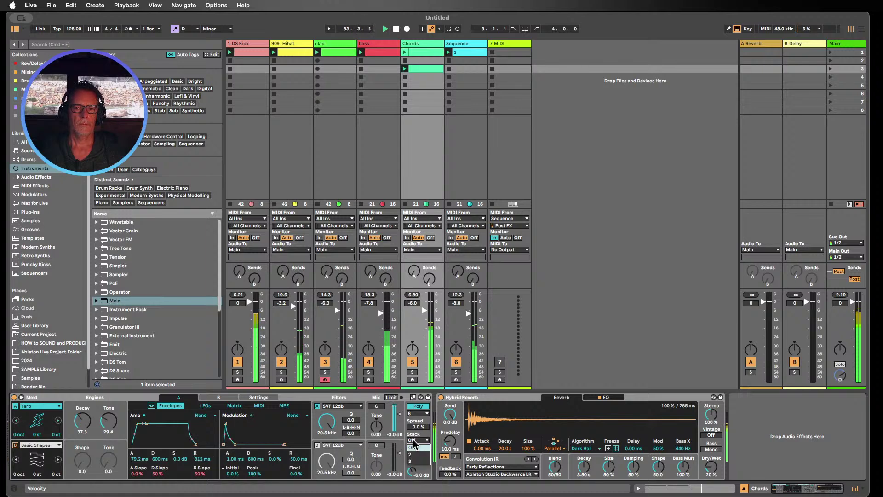
left_click(414, 454)
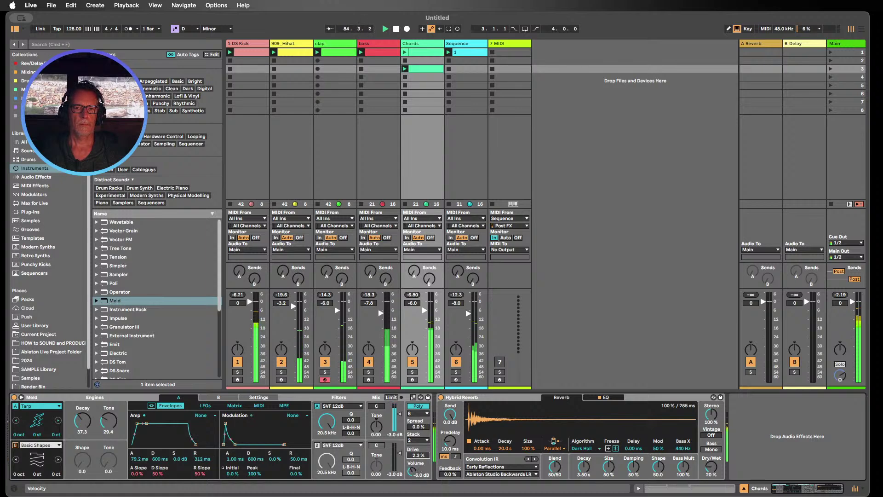
left_click_drag(418, 455, 418, 451)
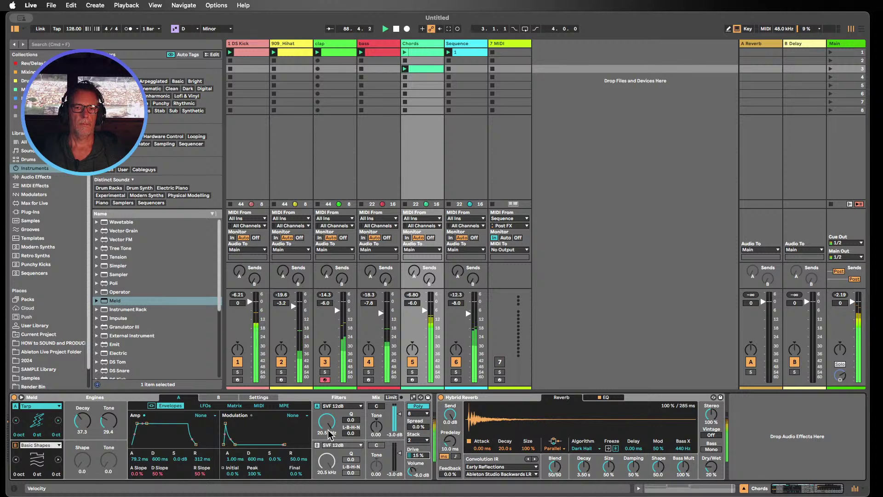
- Try engine A's filter down at 435 Hz, and adjust Tarp's Decay to 32.5 and Tone to 77.0
left_click_drag(330, 433, 330, 448)
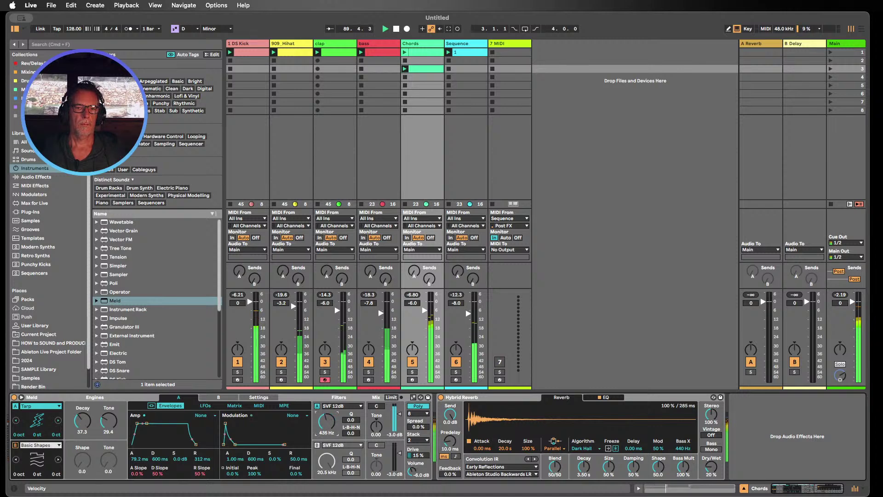
left_click_drag(82, 420, 83, 389)
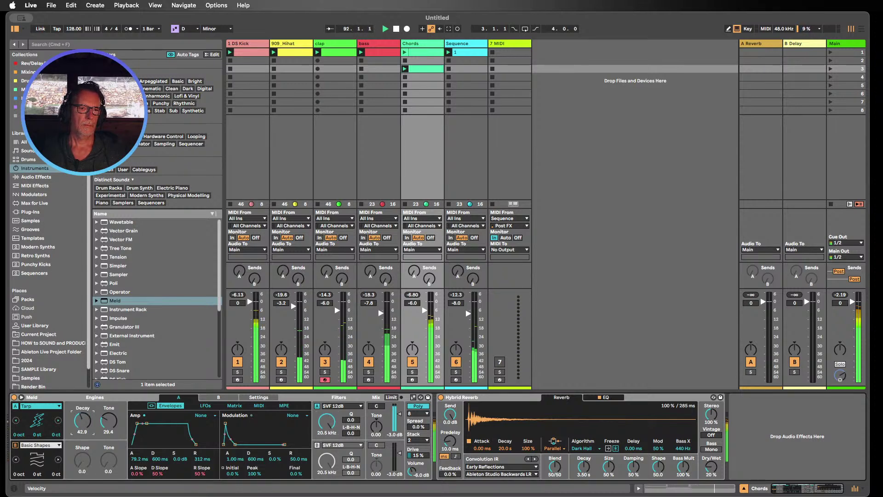
left_click_drag(83, 420, 98, 400)
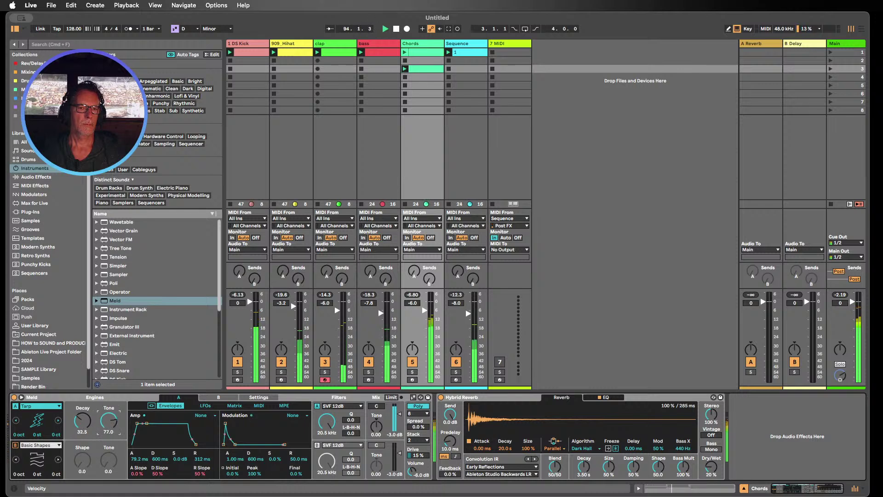
- Step engine A's oscillator on through Noise Loop, Filtered Noise and Rain, around to Basic Shapes
left_click(58, 420)
left_click(58, 419)
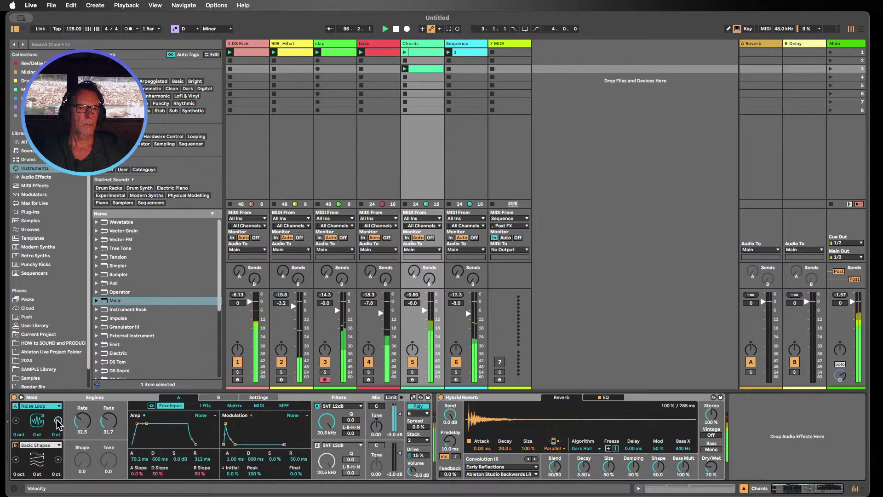
left_click(58, 420)
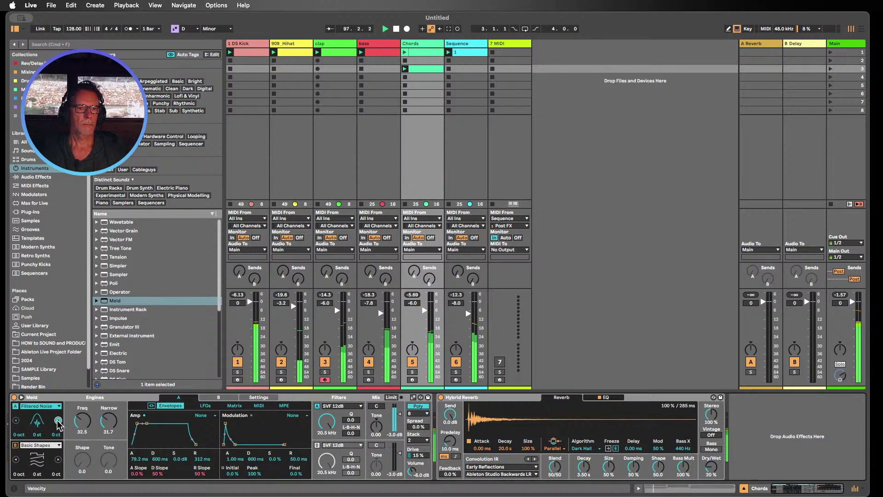
left_click(58, 420)
left_click(58, 420)
left_click(58, 420)
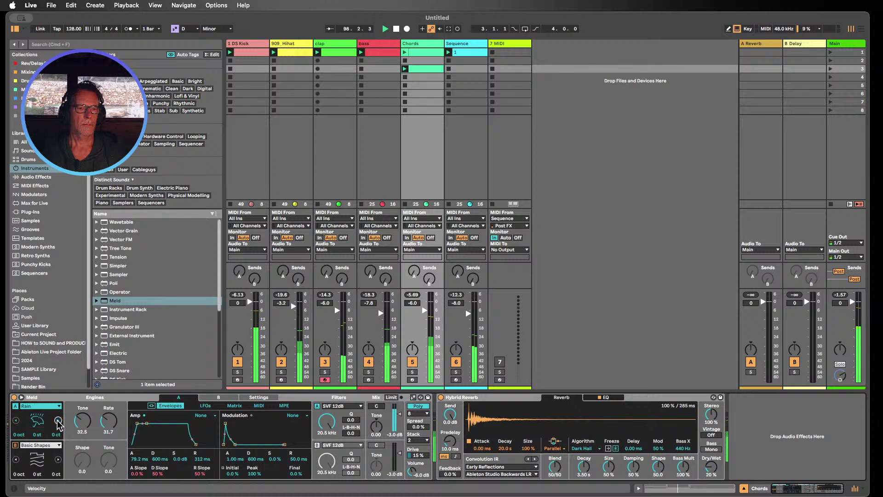
left_click(58, 419)
left_click(58, 420)
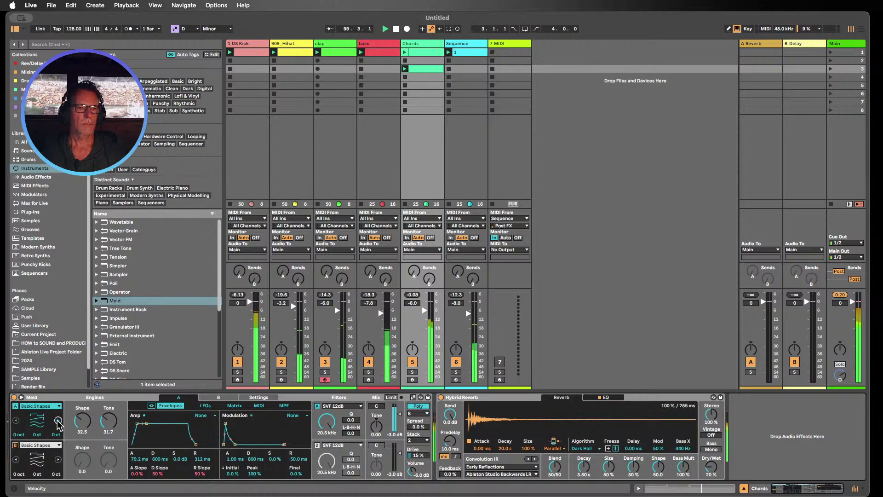
- Audition Noisy Shapes, Square 5th with 5th Amt at 27.0, and Sub with Tone at 35.7 on engine A
left_click(58, 420)
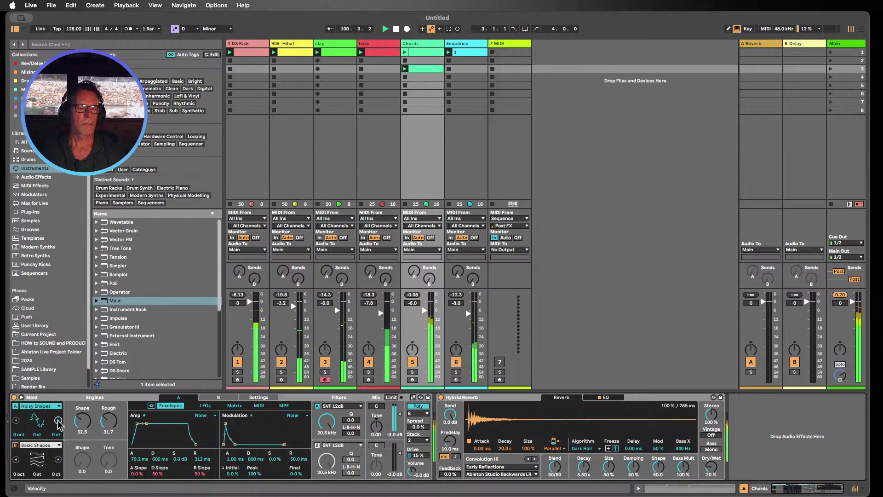
left_click(58, 419)
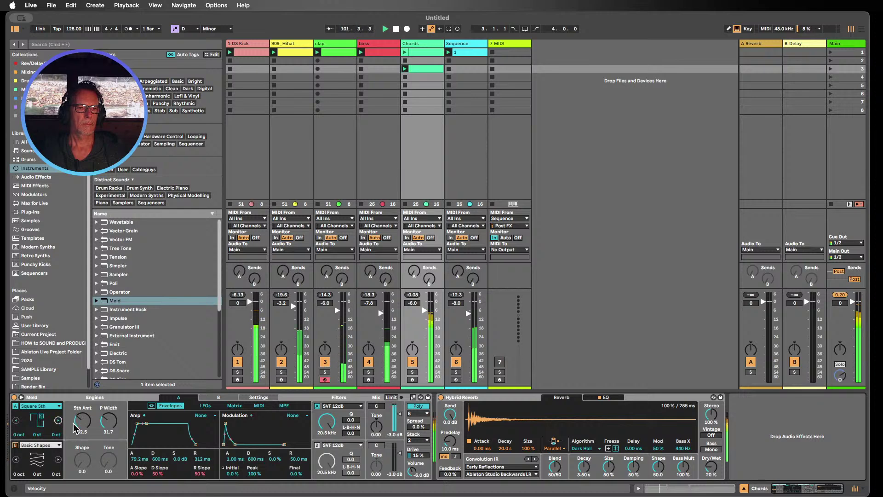
mouse_move(82, 420)
left_mouse_down()
mouse_move(82, 437)
mouse_move(83, 416)
left_mouse_up()
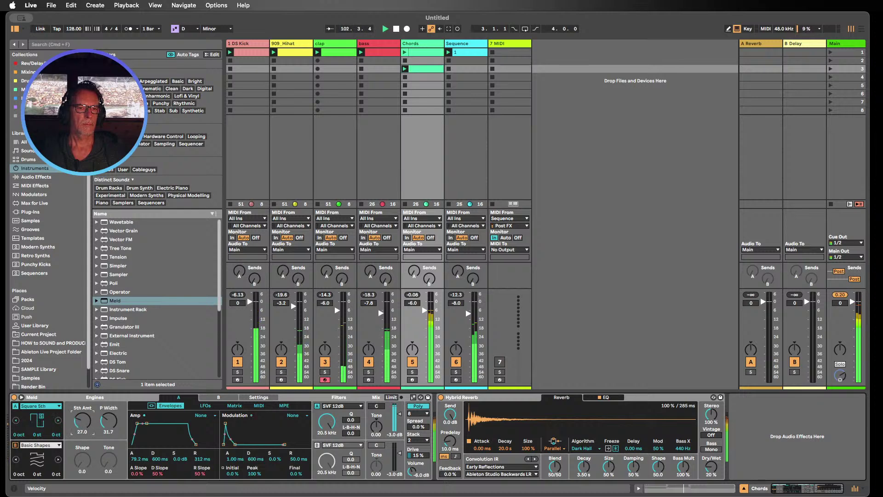
left_click(58, 420)
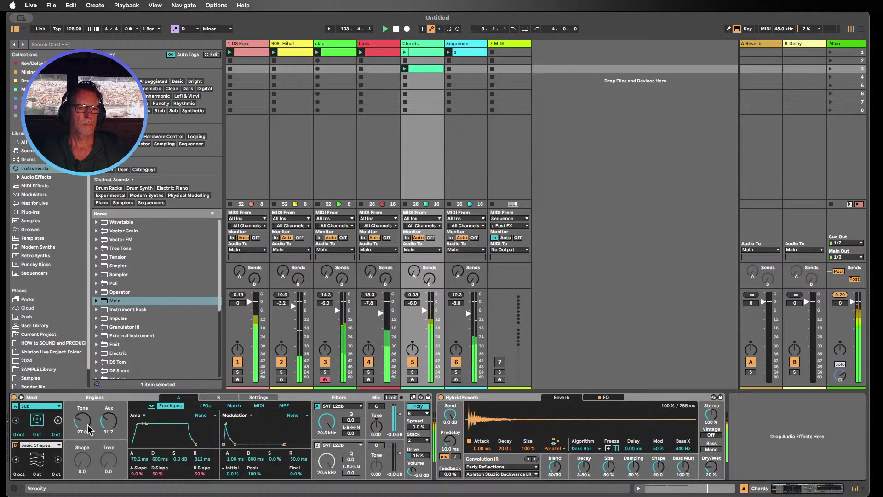
left_click_drag(89, 430, 89, 425)
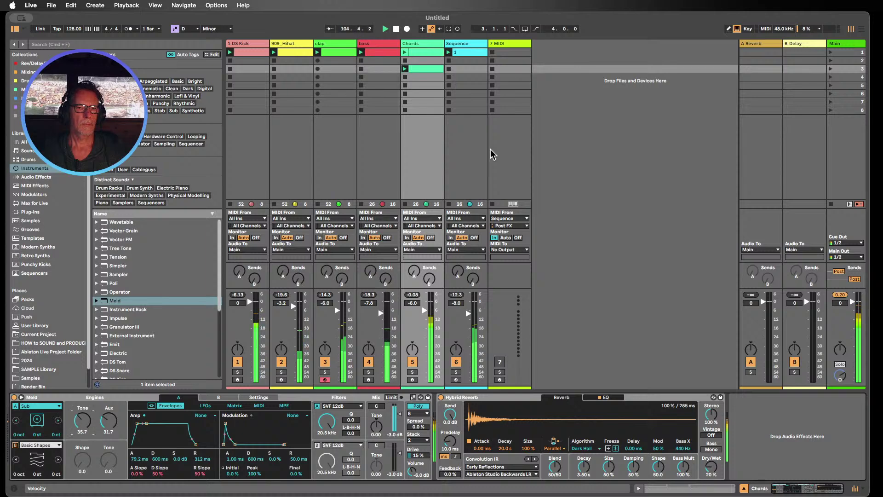
- Replace Meld on the Chords track with the Wavetable instrument, keeping Hybrid Reverb after it
left_click(41, 395)
key("Delete")
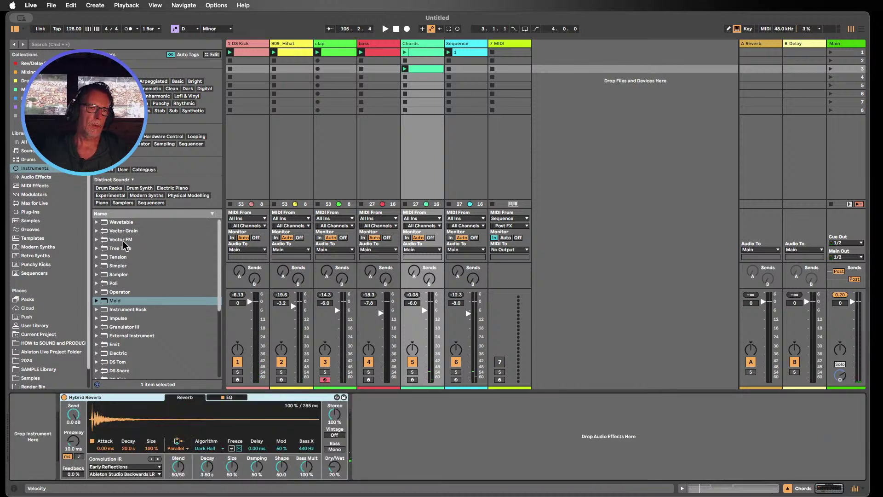
left_click_drag(121, 222, 39, 415)
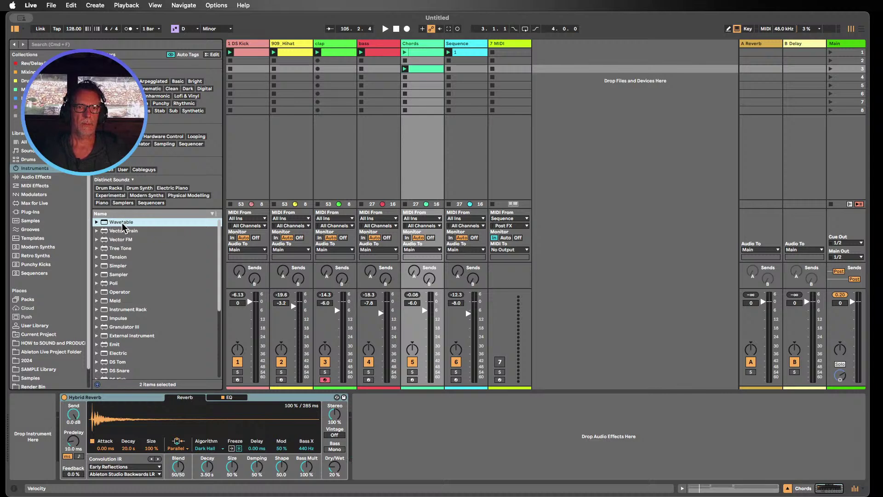
left_click_drag(105, 224, 434, 140)
left_click(459, 48)
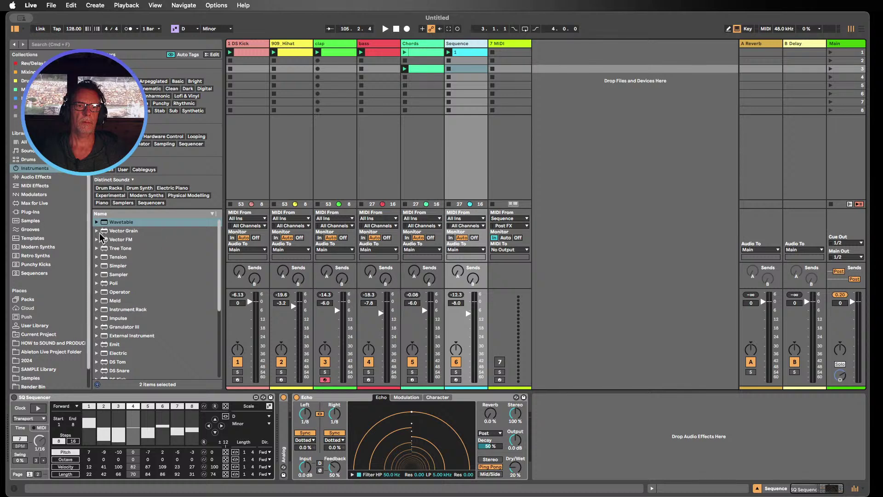
left_click(125, 249)
left_click_drag(107, 226, 419, 132)
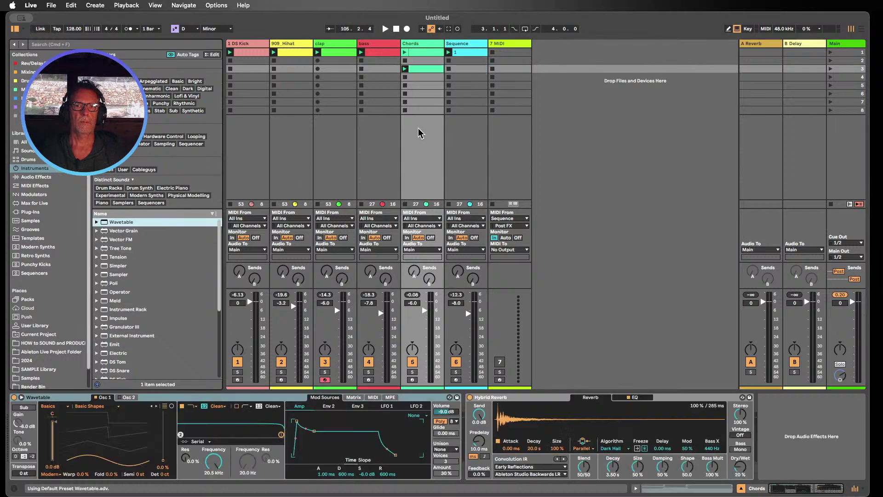
- Play the third-scene chord clip, set Wavetable's Osc 1 wavetable position to 64 %, and lower the Chords track volume to -9.7 dB
left_click(404, 69)
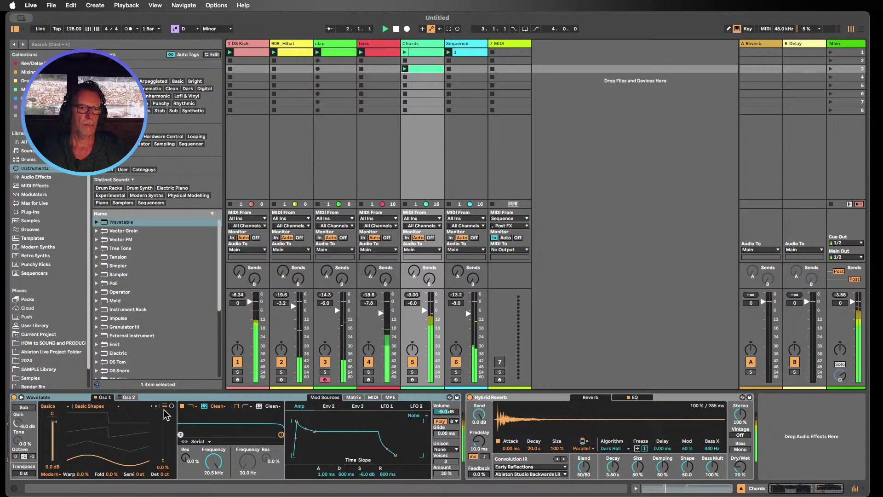
left_click_drag(164, 460, 163, 432)
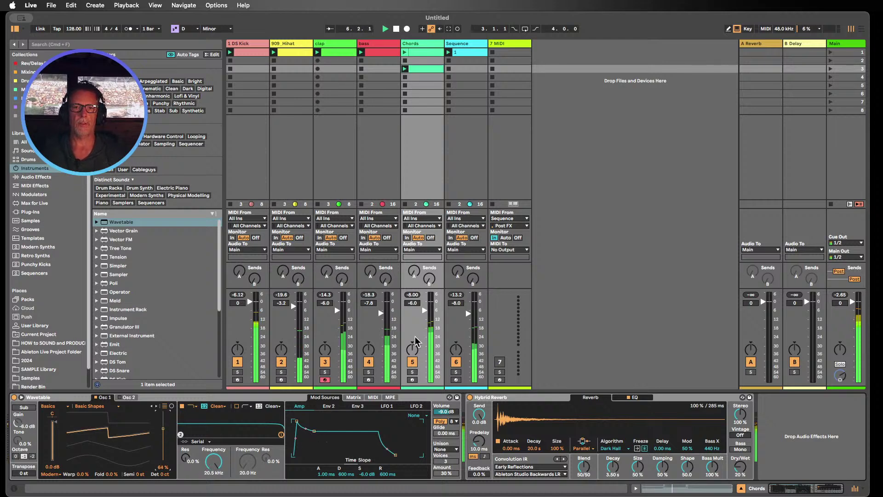
mouse_move(419, 322)
left_mouse_down()
mouse_move(419, 342)
mouse_move(424, 315)
left_mouse_up()
- Set Wavetable's Unison mode to Shimmer and its amp envelope to attack 52.7 ms and sustain -6.9 dB
left_click(445, 449)
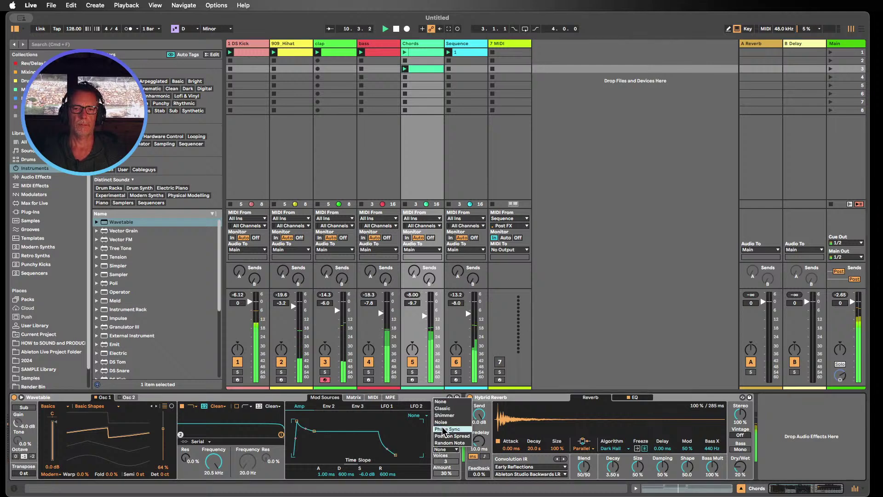
left_click(445, 415)
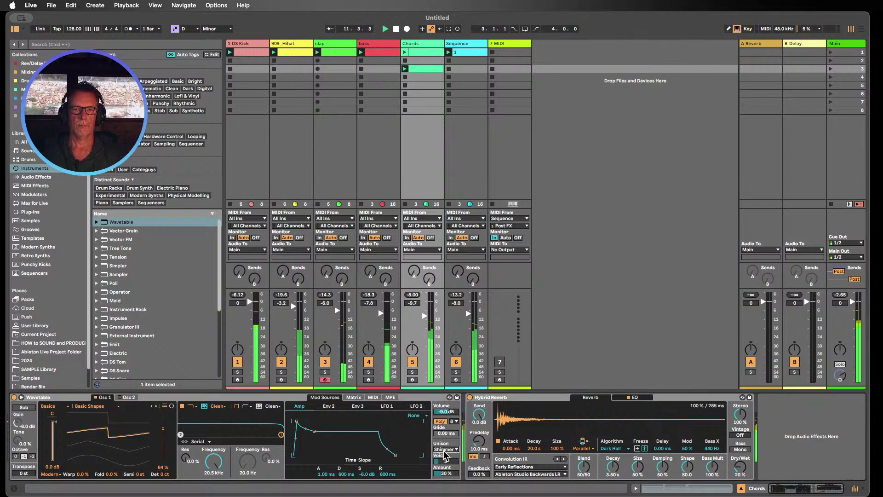
left_click_drag(365, 474, 368, 450)
left_click_drag(322, 473, 322, 471)
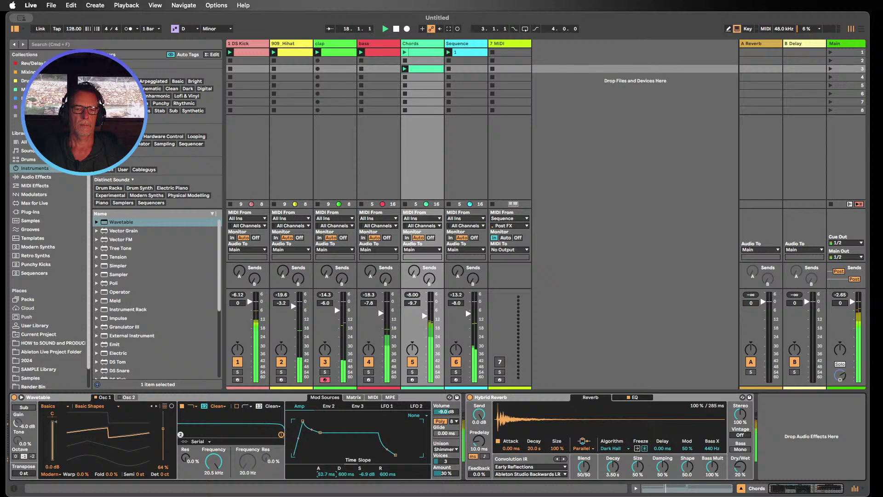
- Set Wavetable's amp attack to 45.8 ms and Filter 1 frequency to 890 Hz, modulated by Env 2 at 22
left_click_drag(322, 472, 321, 470)
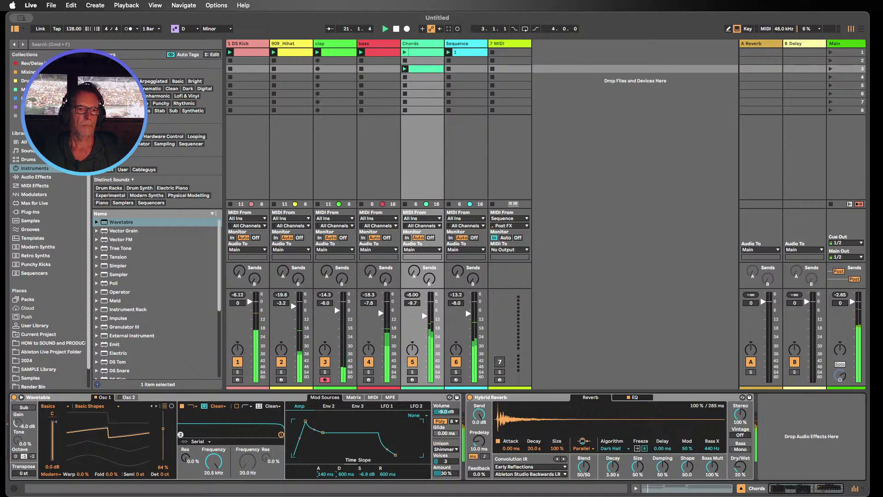
left_click_drag(325, 474, 325, 473)
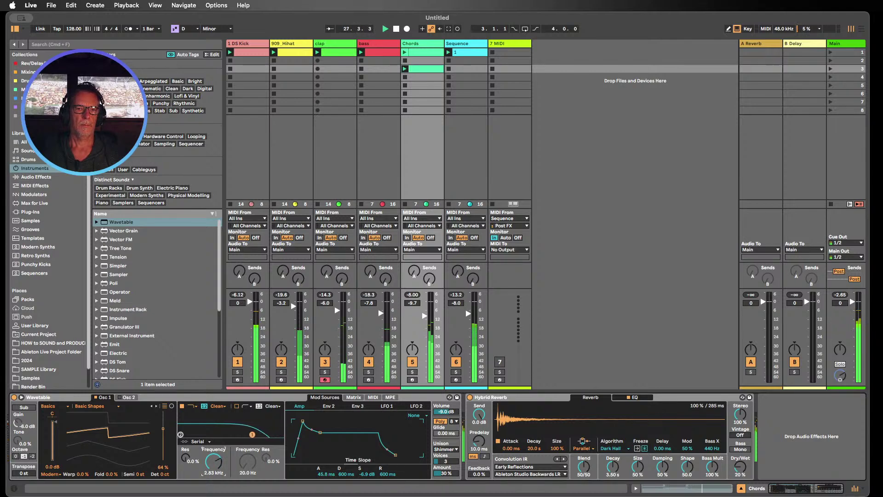
left_click(353, 397)
left_click_drag(352, 450, 352, 444)
left_click_drag(224, 465, 224, 483)
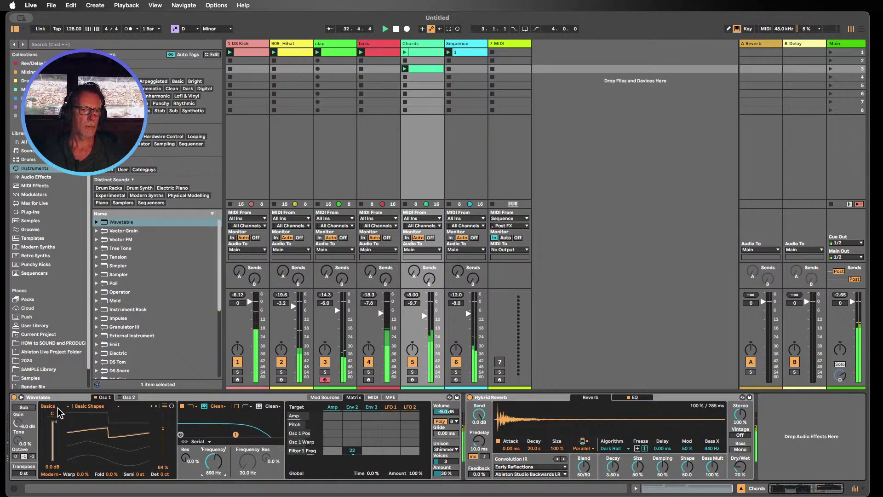
- Switch on Osc 2 at 67 % wavetable position and step through its Basics wavetables to Saw Dual 3
left_click(126, 397)
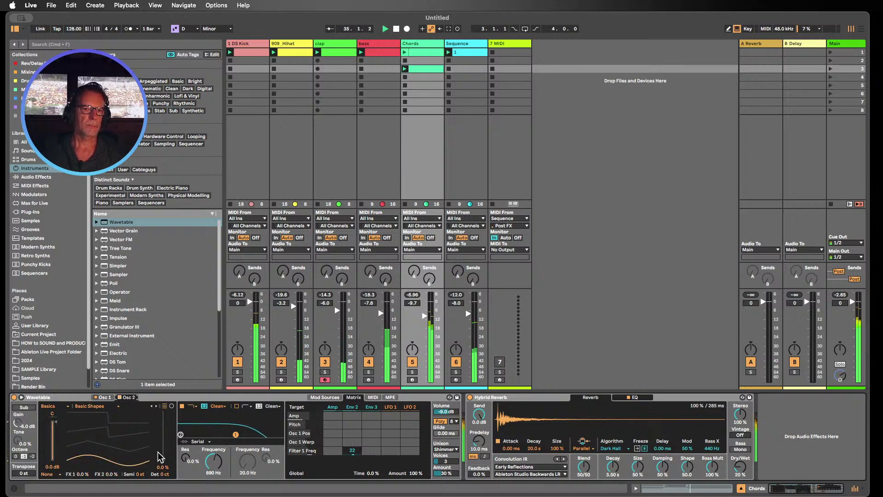
left_click_drag(163, 460, 163, 426)
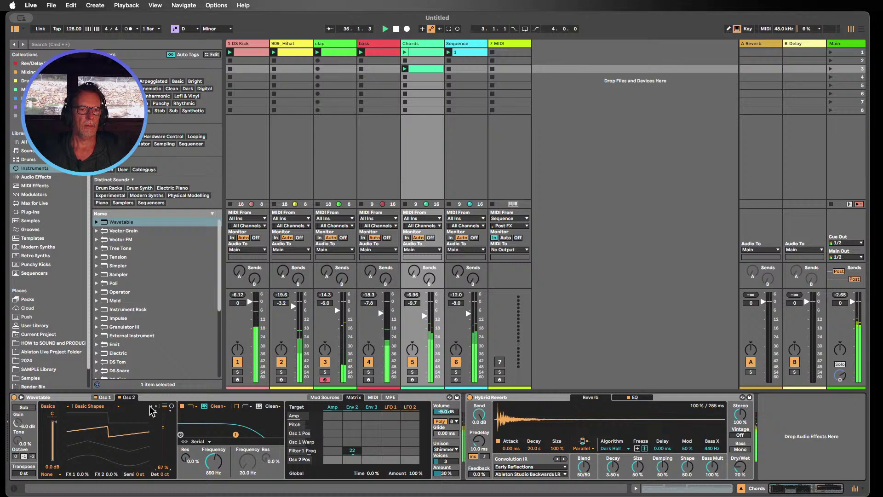
left_click(157, 406)
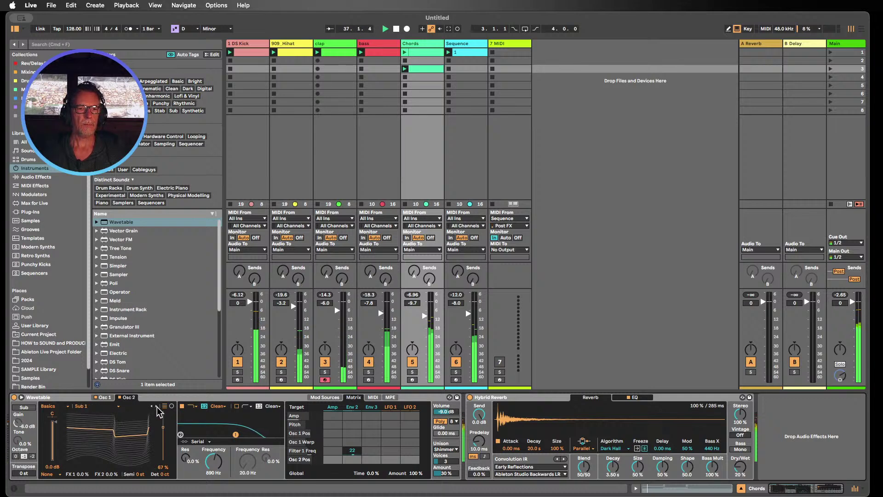
left_click(156, 407)
left_click(157, 407)
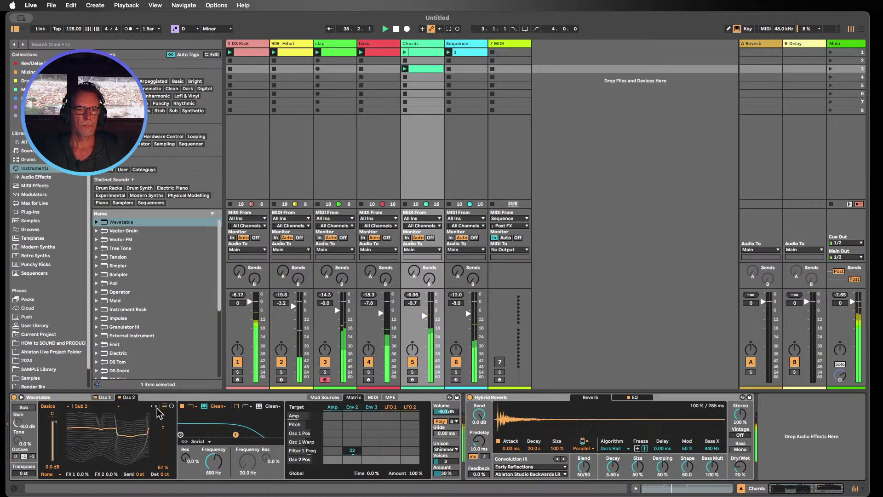
left_click(157, 407)
left_click(157, 407)
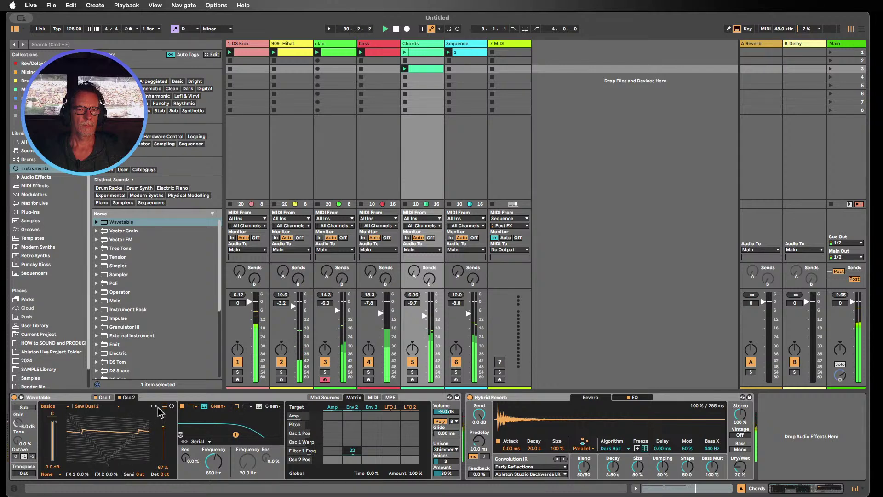
left_click(157, 407)
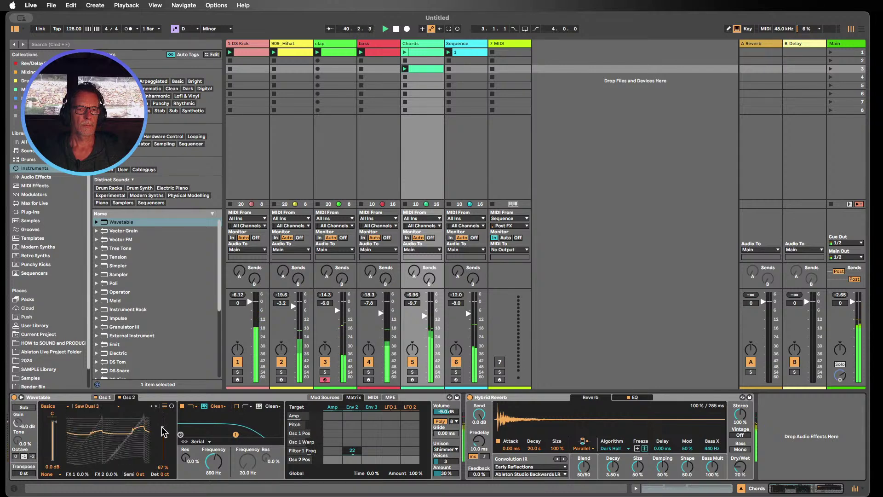
- Set Osc 2 to Saw Harmonics at 45 % position, with Osc 1 switched off and the Sequence track muted
left_click_drag(162, 426, 159, 440)
left_click(96, 398)
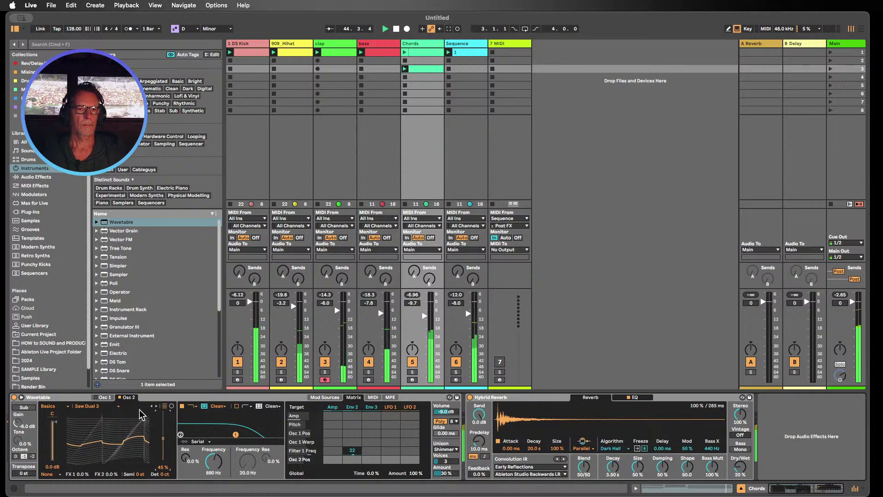
left_click(156, 405)
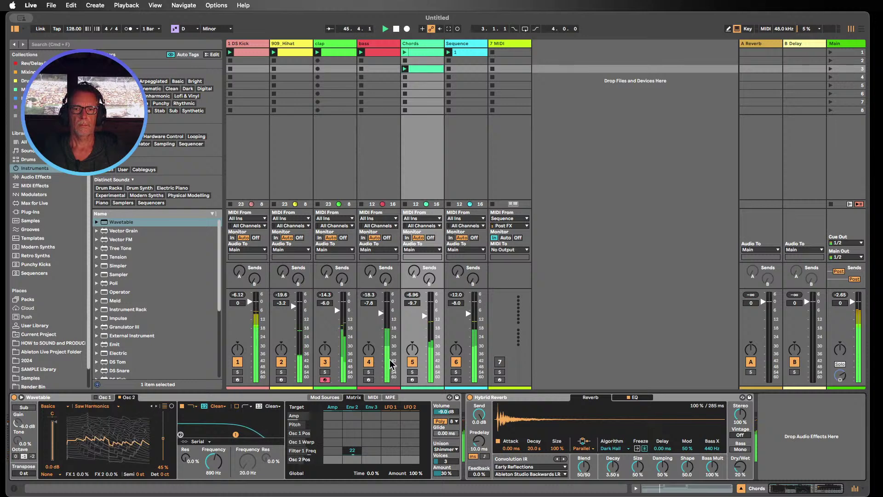
left_click(455, 362)
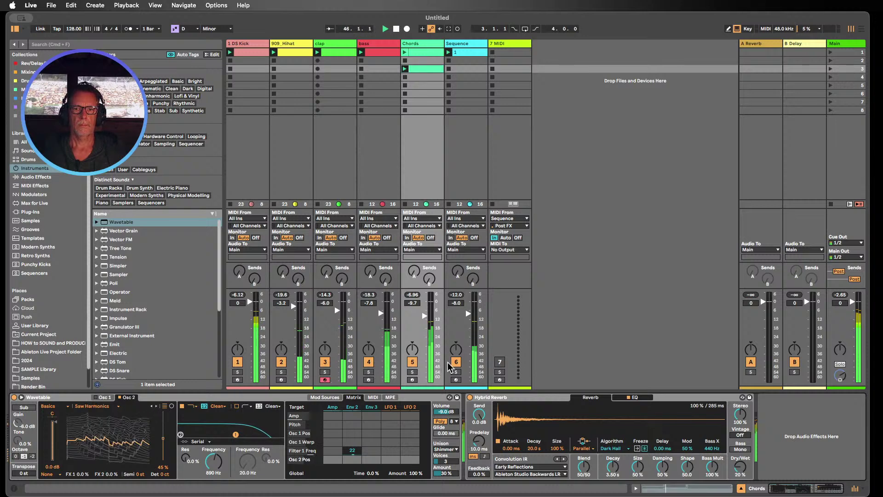
- Audition further Basics wavetables on Osc 2 up to Quad Saw, with the wavetable position at 42 %
left_click(156, 407)
mouse_move(162, 438)
left_mouse_down()
mouse_move(162, 420)
mouse_move(163, 447)
mouse_move(163, 439)
left_mouse_up()
left_click(156, 408)
left_click(157, 407)
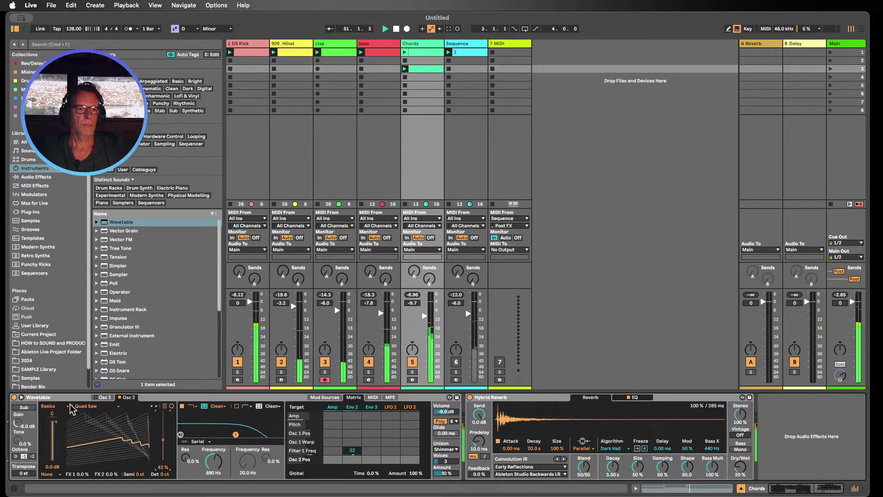
- Switch Osc 2 to the Collection category, step from Amber to the Cobalt wavetable, and set its position to 32 %
left_click(48, 406)
left_click(83, 417)
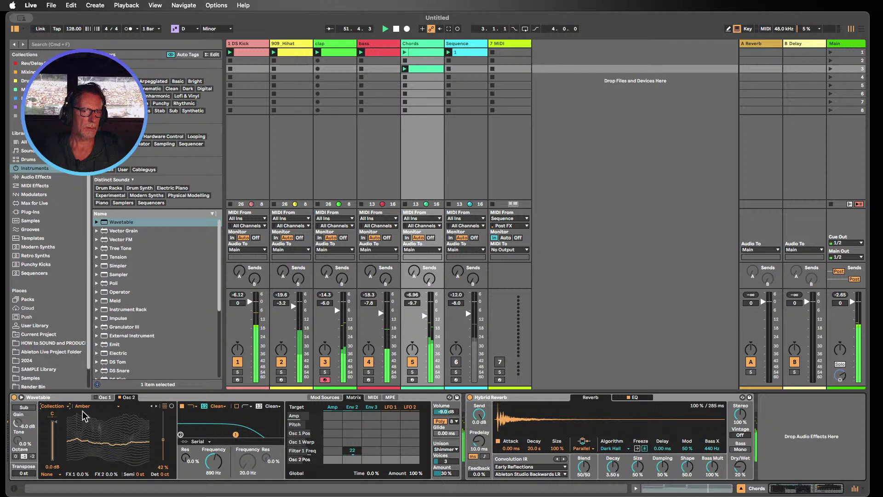
left_click(157, 407)
left_click(157, 406)
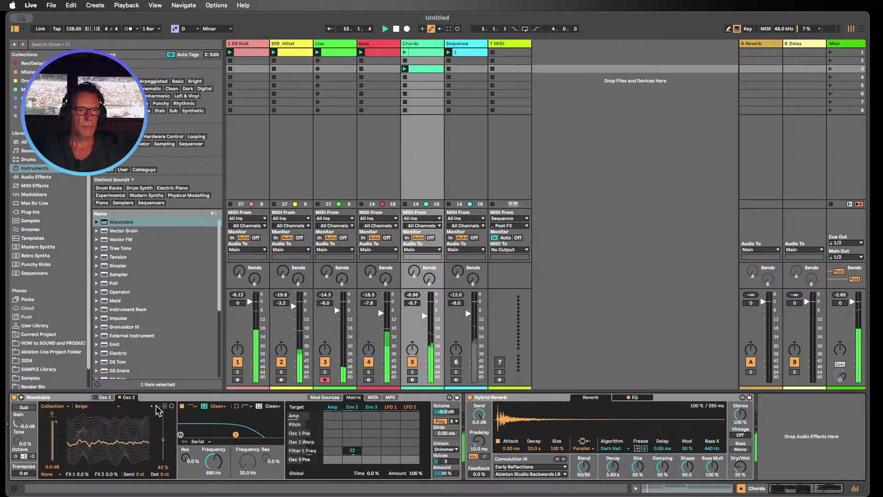
left_click(158, 406)
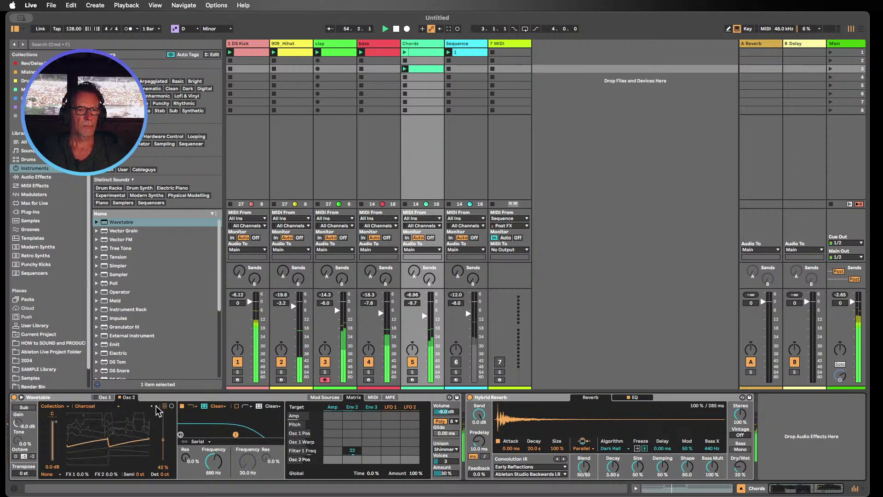
left_click(157, 406)
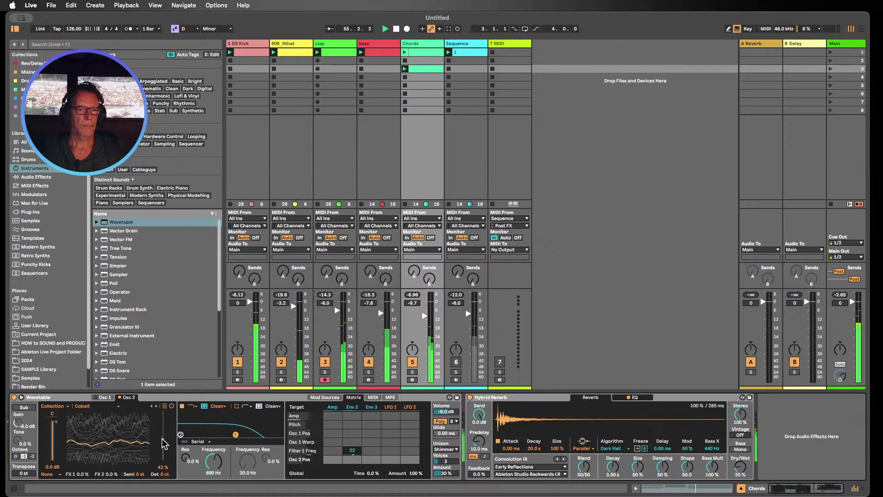
left_click_drag(163, 439, 163, 443)
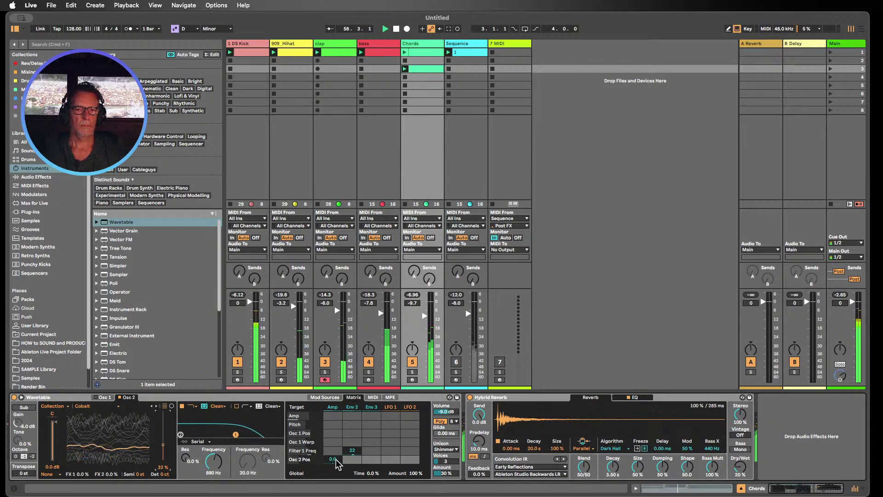
- Modulate Osc 2 position from Env 2 with an amount of -16
left_click_drag(358, 460, 352, 463)
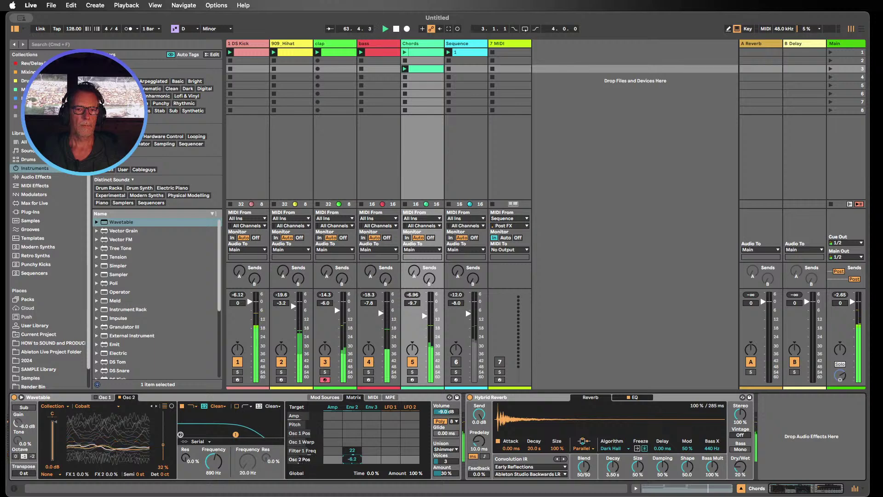
left_click_drag(352, 459, 352, 459)
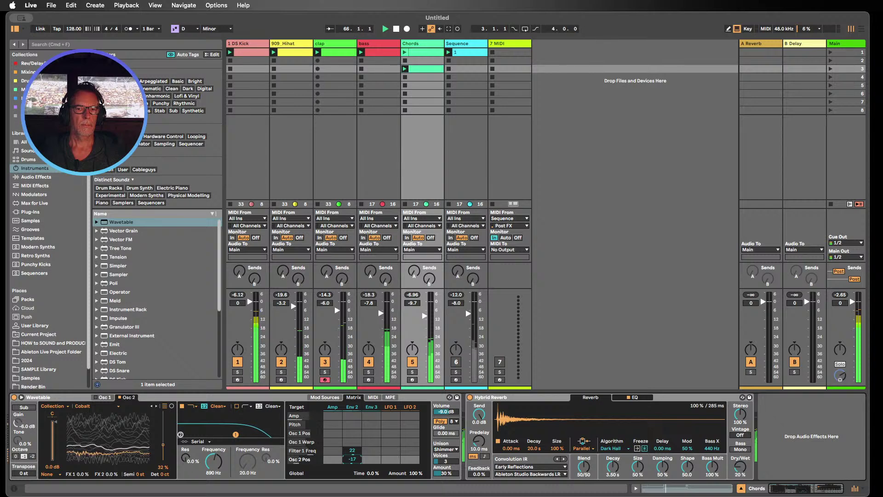
- Step Osc 2 through the Collection wavetables to Rust and set the Env 2 modulation of its position to 41
left_click(157, 406)
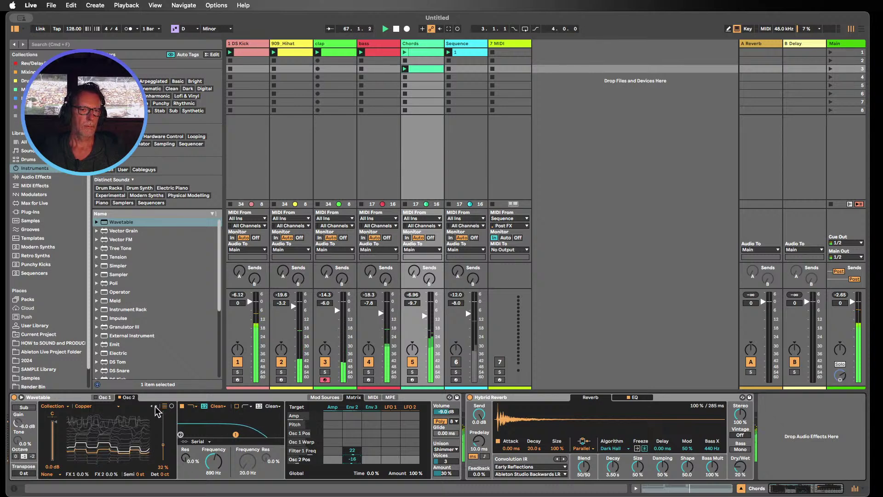
left_click(156, 407)
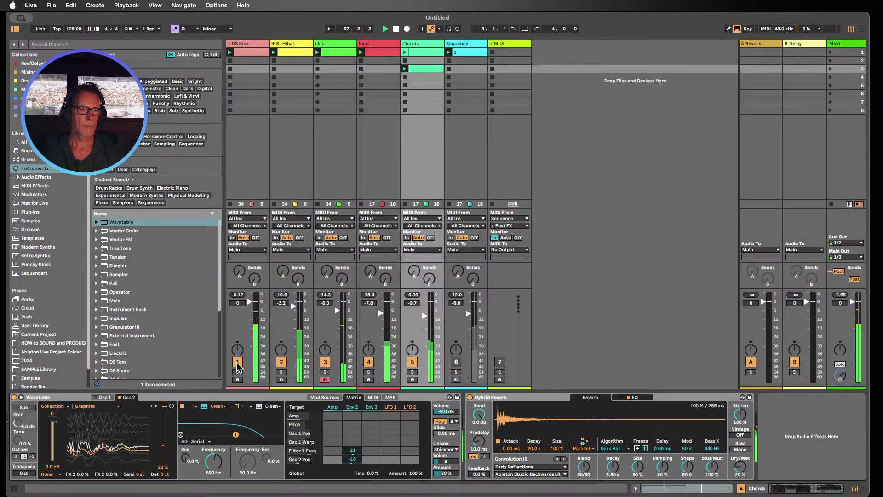
left_click(157, 406)
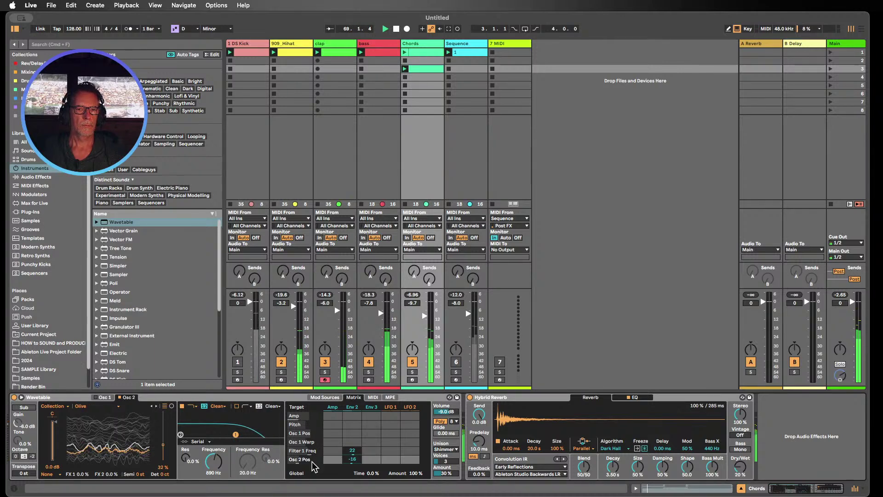
left_click(156, 407)
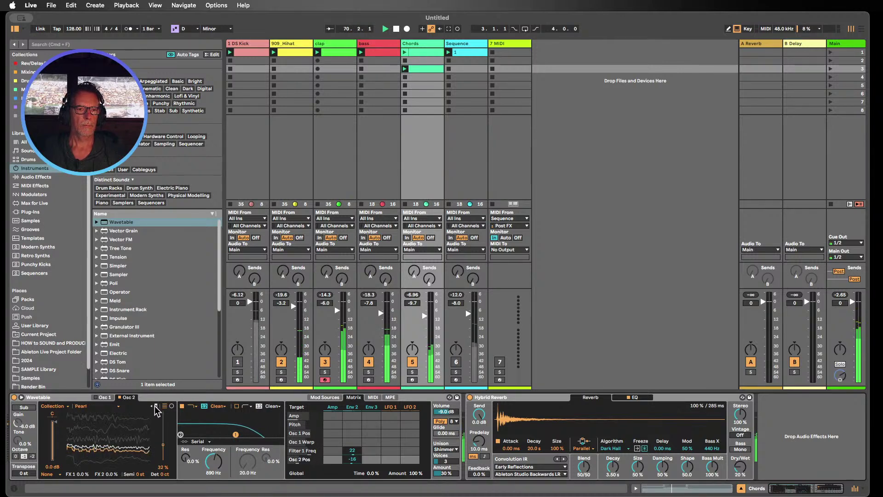
left_click(157, 406)
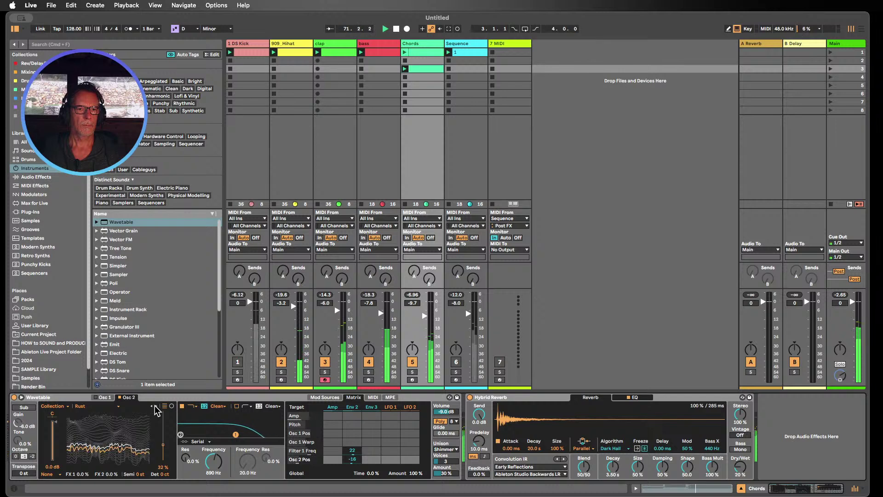
left_click_drag(355, 459, 356, 433)
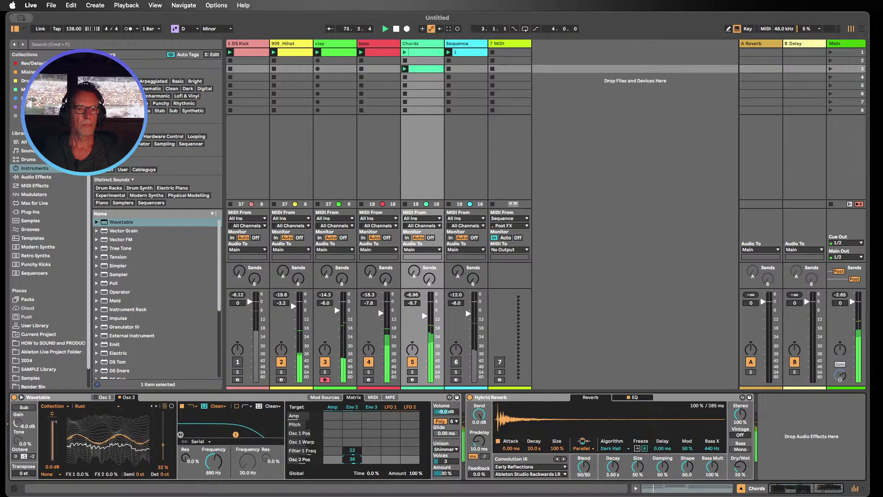
- Set Wavetable's Unison mode to None and lower the Filter 1 frequency to 435 Hz
left_click(443, 450)
left_click(440, 401)
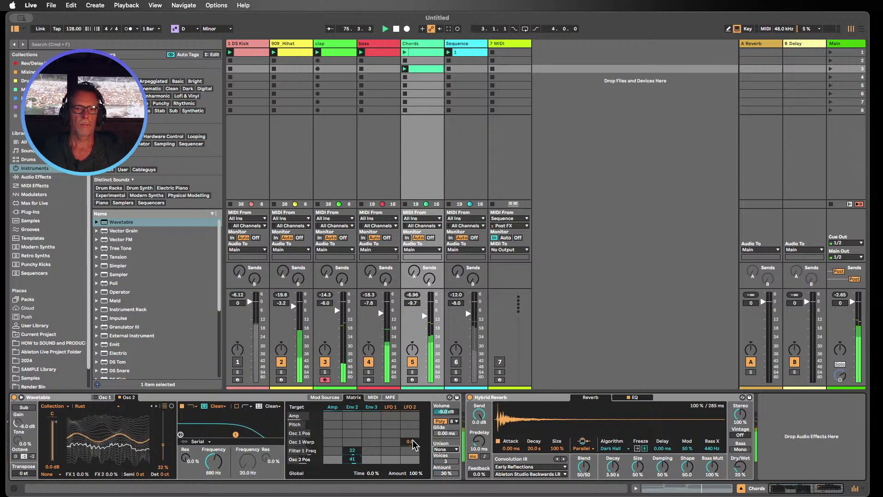
left_click_drag(209, 465, 210, 471)
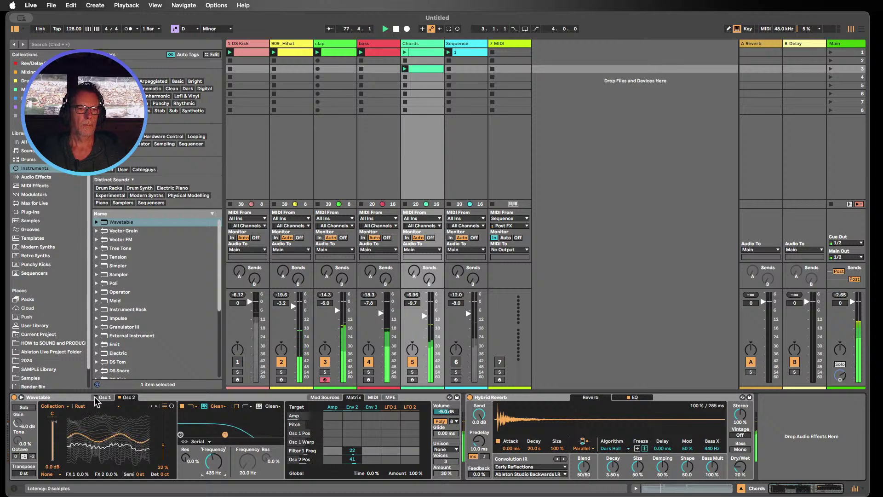
- Bring Osc 1 back in at -1.5 dB gain and set Osc 2's wavetable position to 18 %
left_click(128, 397)
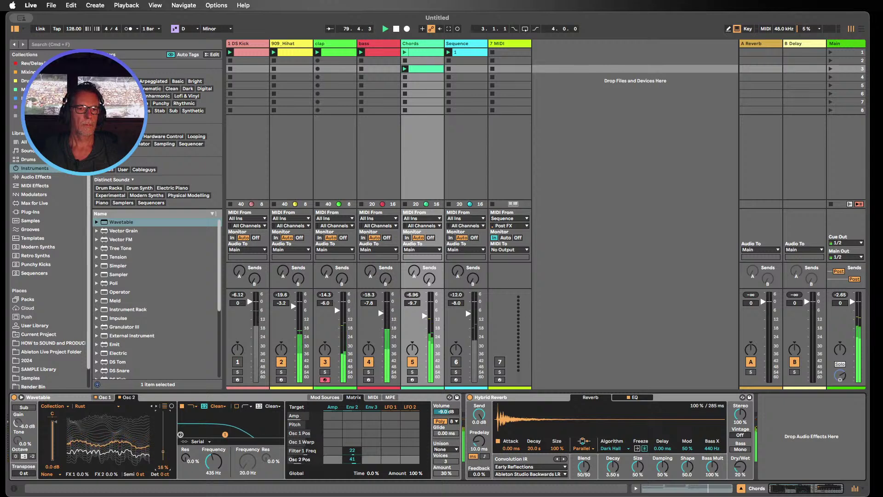
left_click(100, 398)
mouse_move(53, 422)
left_mouse_down()
mouse_move(52, 460)
mouse_move(52, 428)
left_mouse_up()
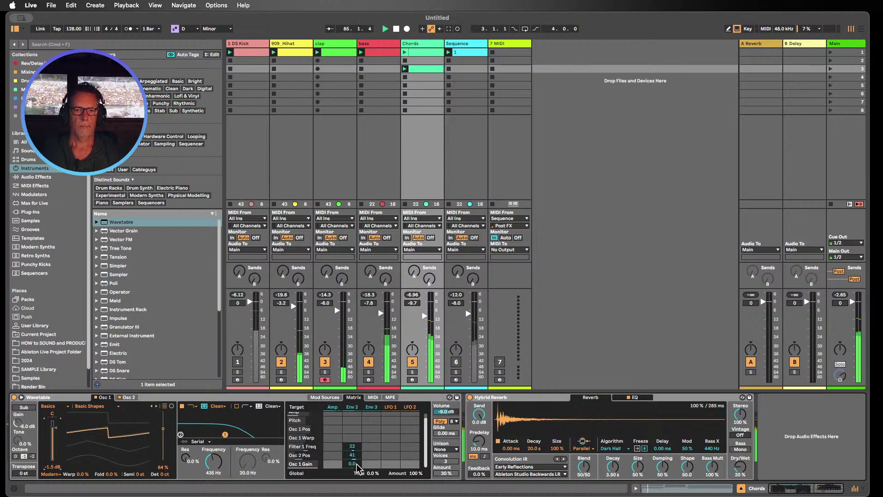
- Modulate Osc 1 Warp from Env 2 at -7.8 and set the Unison mode to Shimmer
left_click(352, 437)
mouse_move(352, 439)
left_mouse_down()
mouse_move(352, 431)
mouse_move(351, 441)
left_mouse_up()
left_click(446, 449)
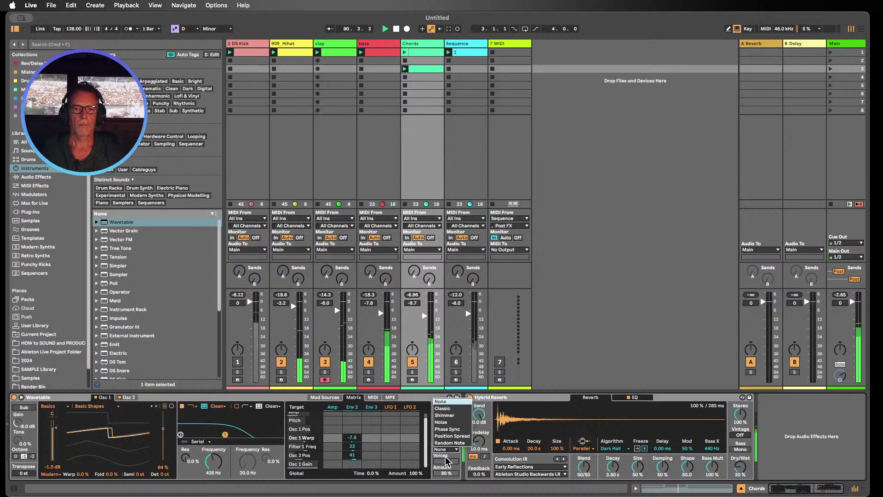
left_click(444, 415)
- Unmute the DS Kick track and lower the Chords track volume to -15.5 dB
left_click(237, 362)
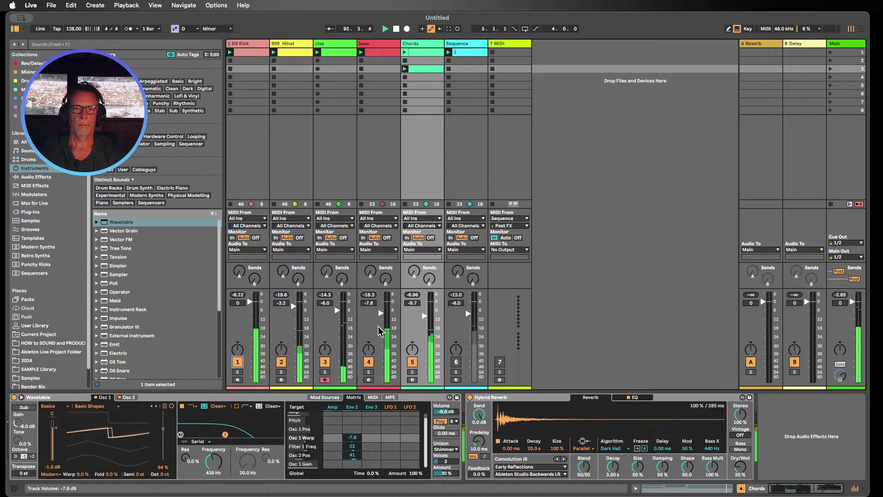
left_click(423, 329)
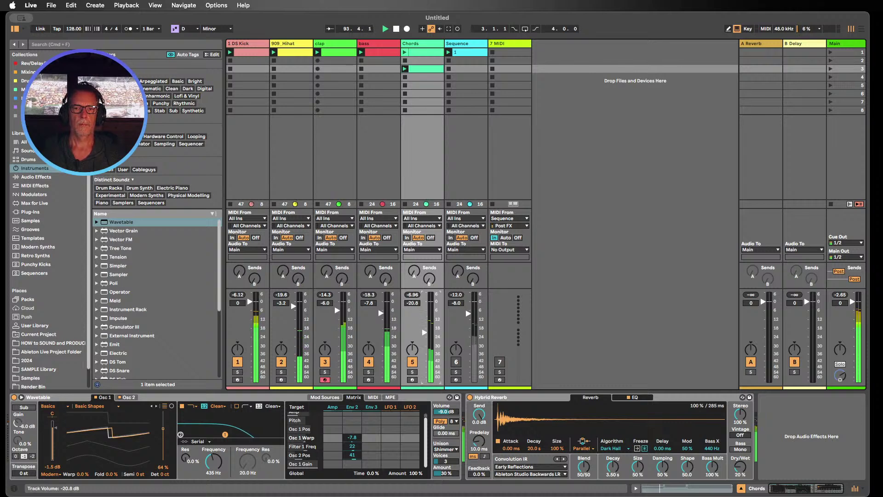
left_click_drag(423, 328, 423, 324)
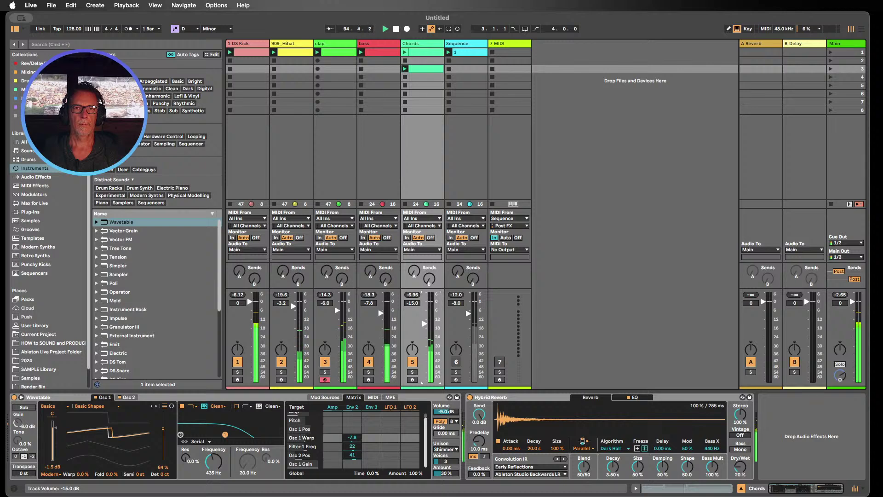
left_click_drag(424, 324, 424, 324)
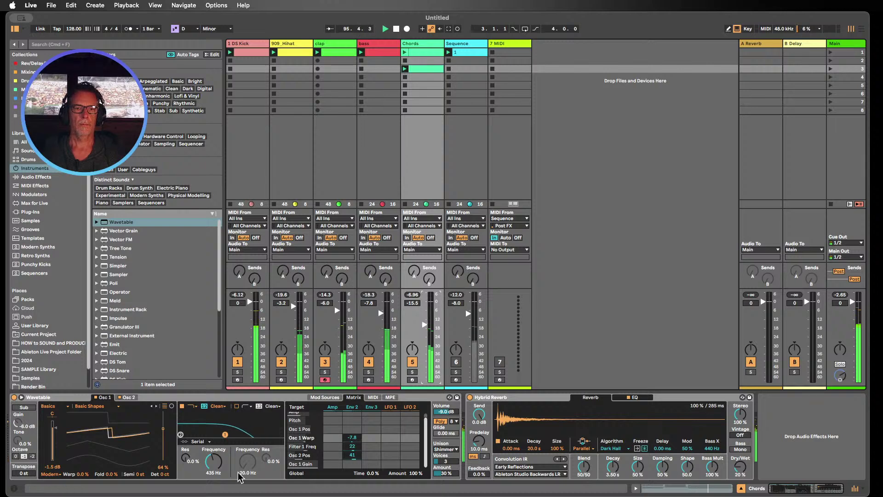
- Modulate Filter 1 Freq from LFO 1 at 25, then sync the LFO to a 1/16 rate with 23 % amount
mouse_move(216, 463)
left_mouse_down()
mouse_move(216, 474)
mouse_move(180, 463)
mouse_move(180, 453)
mouse_move(202, 468)
left_mouse_up()
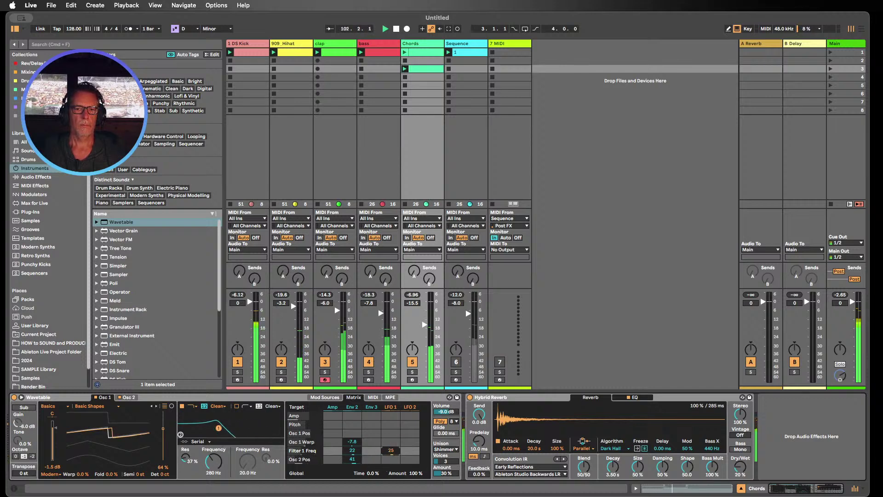
left_click(388, 408)
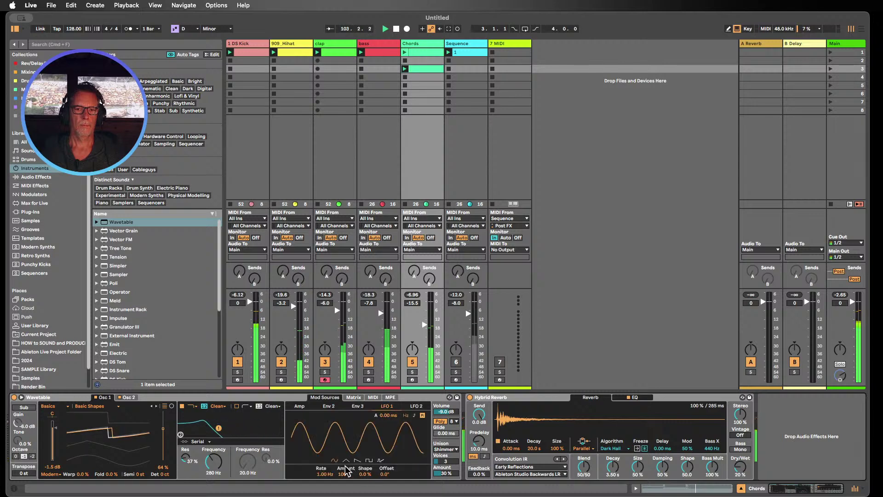
left_click(414, 415)
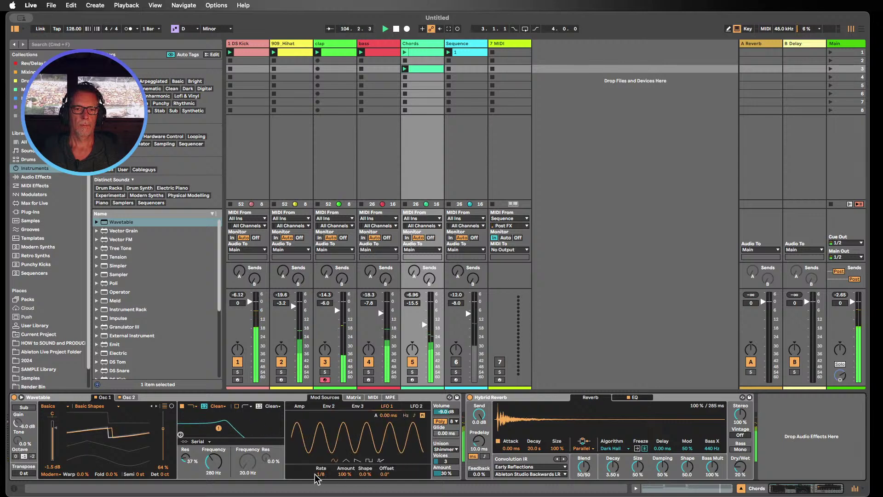
left_click_drag(320, 474, 344, 496)
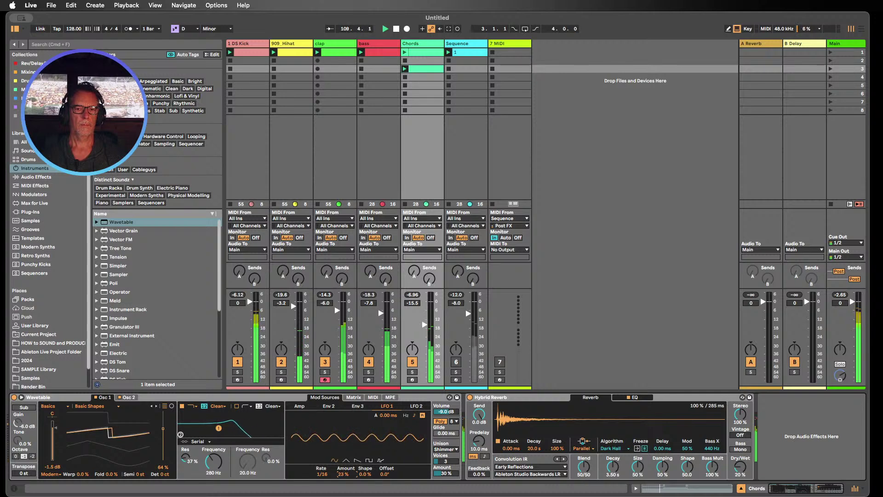
- Give LFO 1 the stepped random waveform at 27 % amount and set Filter 1 to 514 Hz with 0 % resonance
left_click(380, 461)
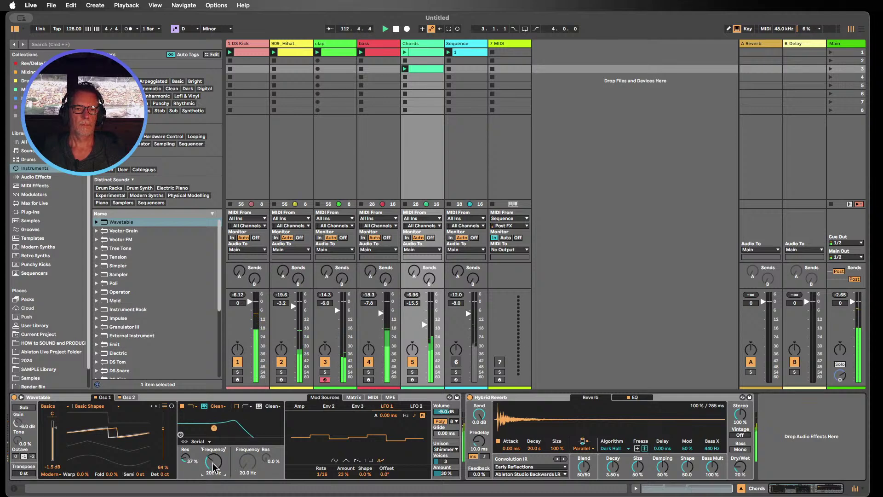
mouse_move(342, 475)
left_mouse_down()
mouse_move(342, 488)
mouse_move(342, 451)
mouse_move(342, 470)
left_mouse_up()
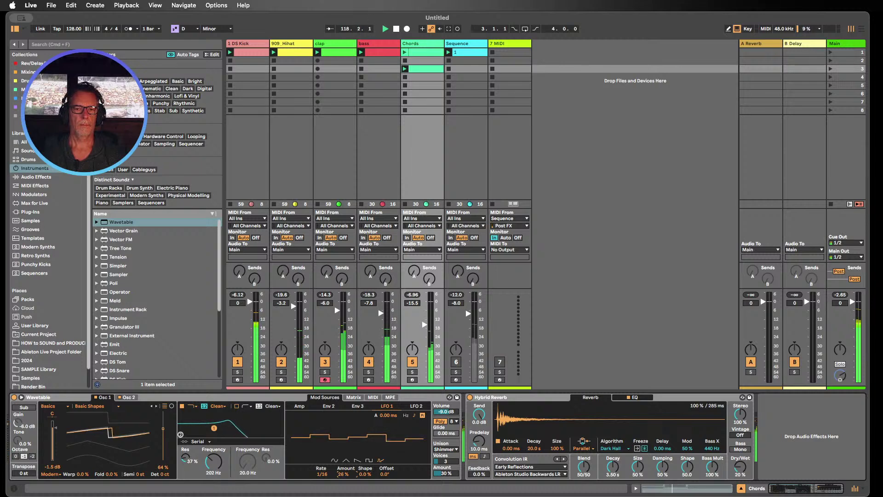
left_click_drag(342, 470, 343, 469)
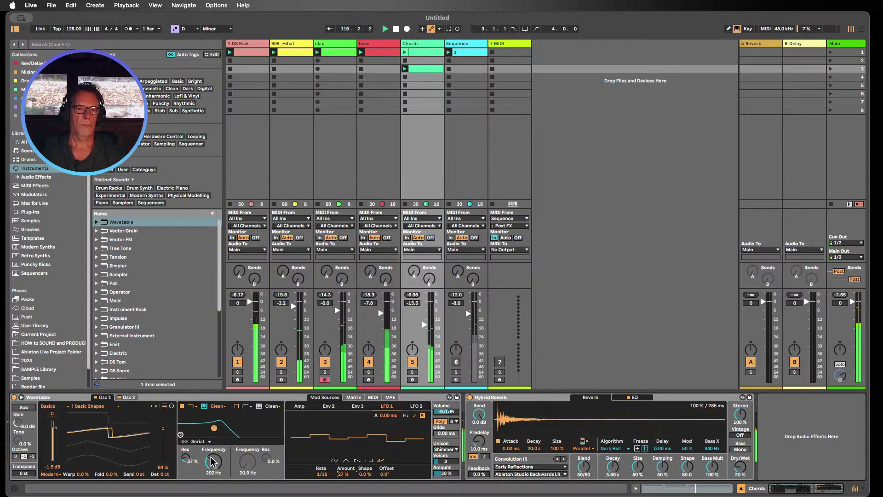
left_click_drag(213, 461, 212, 454)
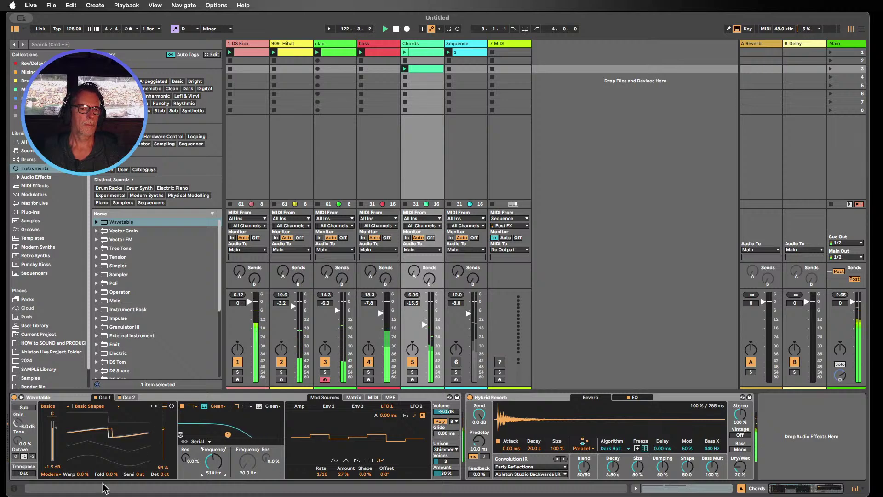
- Bring the Sequence track back in, set the Chords volume to -13.7 dB and briefly mute the DS Kick to compare
mouse_move(109, 474)
left_mouse_down()
mouse_move(109, 462)
mouse_move(110, 474)
left_mouse_up()
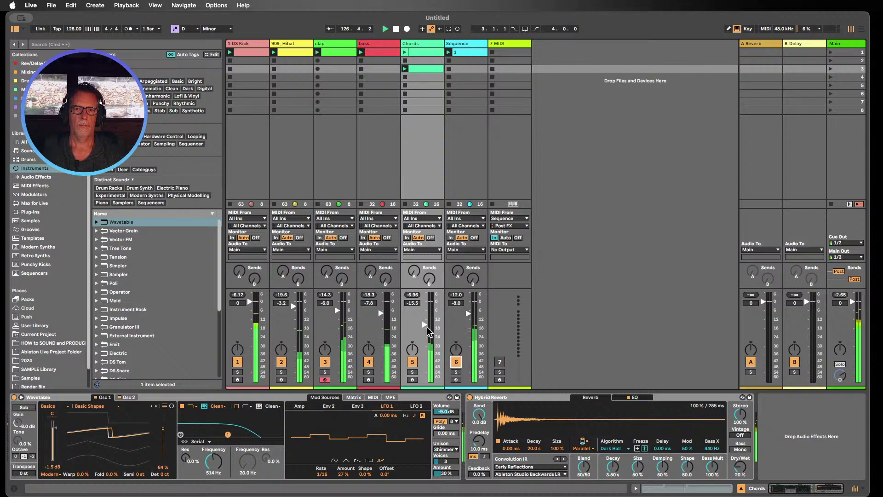
left_click_drag(424, 325, 424, 322)
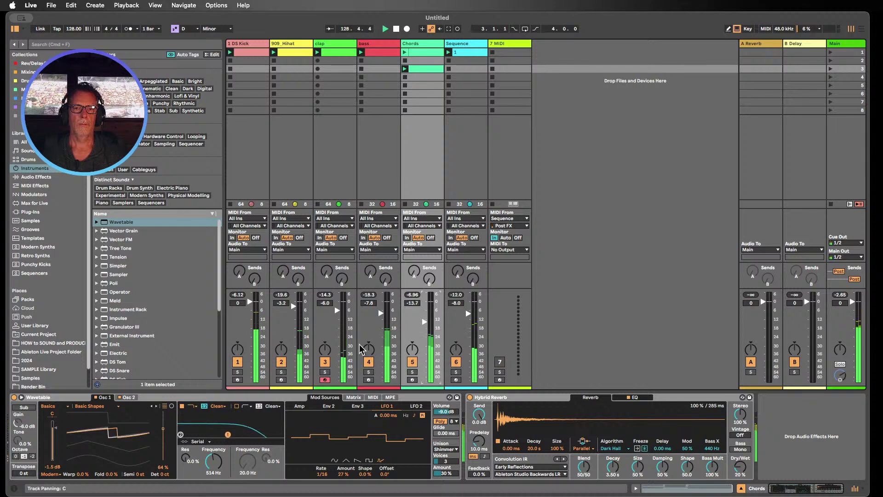
left_click(238, 362)
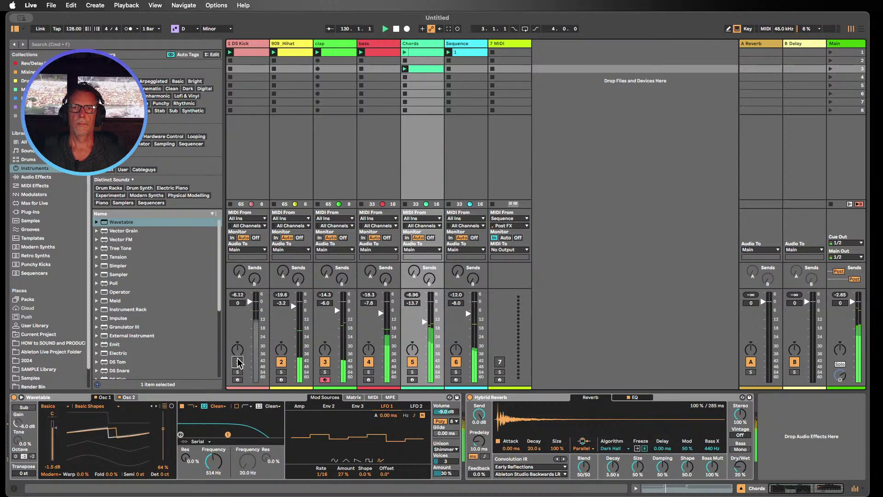
left_click(237, 362)
- Open the notes of the Chords clip in the third slot and deactivate the short E3 and F3 passing notes between the chords
double_click(420, 71)
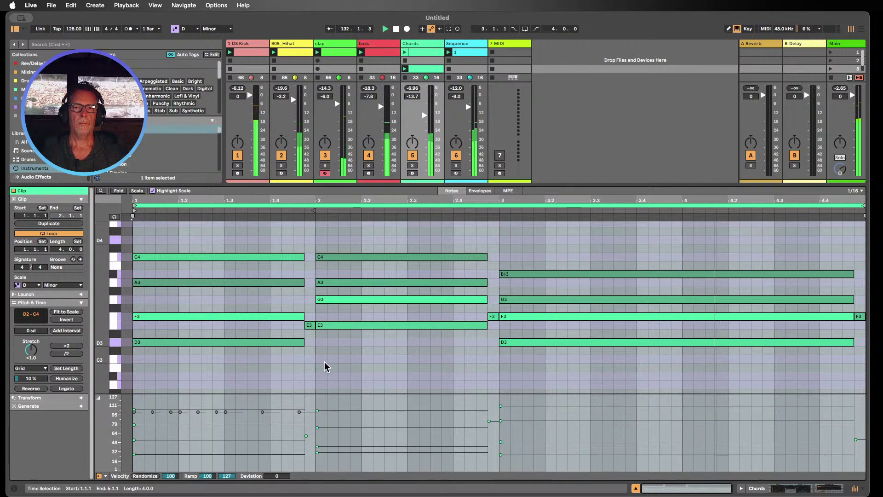
left_click(310, 325)
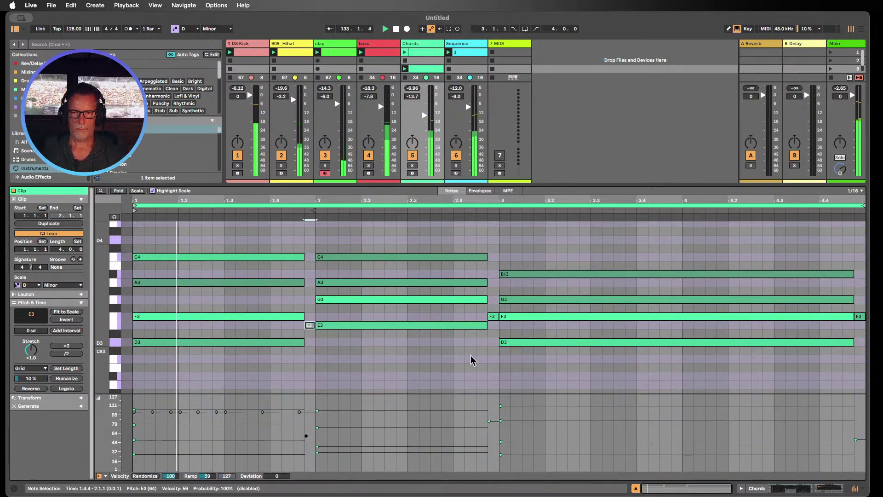
left_click(492, 317)
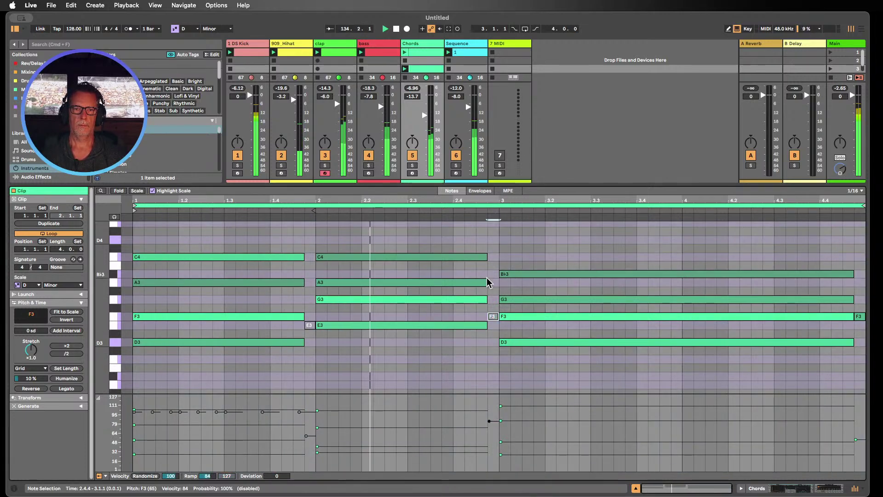
- Move the second chord earlier to start at 1.4.3 and shorten the first chord to end there
left_click_drag(404, 345, 380, 232)
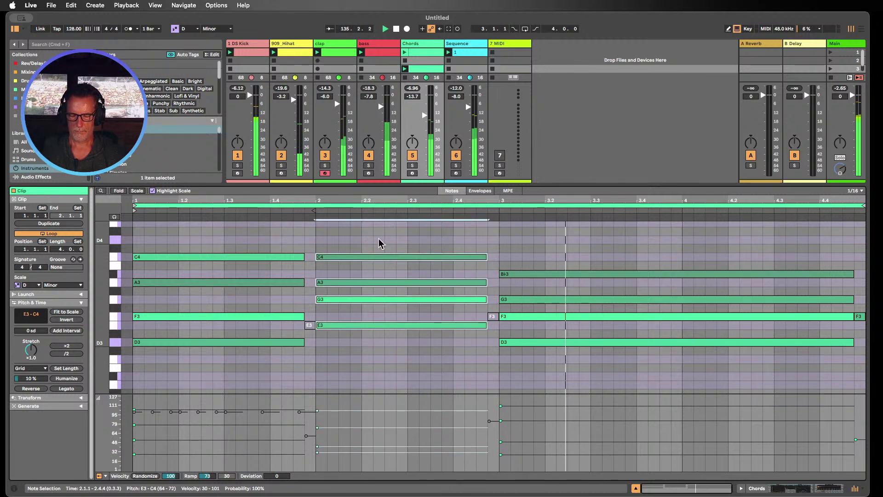
key("Left")
left_click_drag(287, 356, 297, 252)
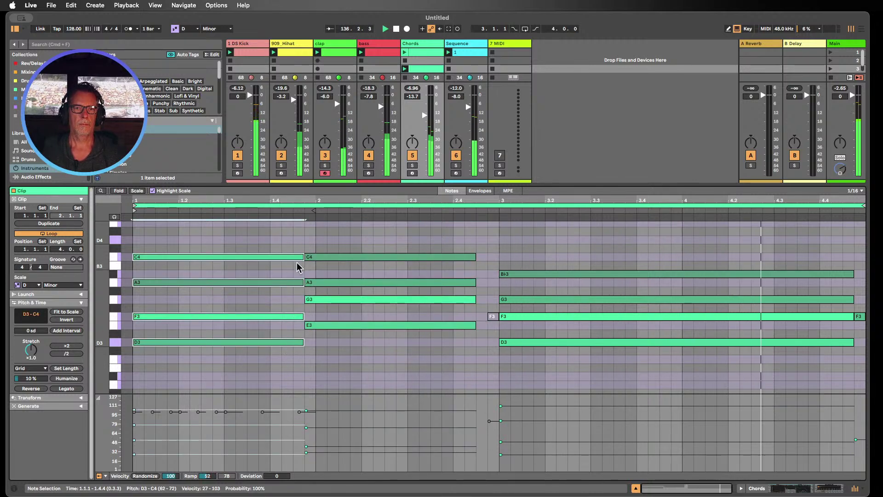
key("shift+Left")
left_click_drag(346, 350, 327, 259)
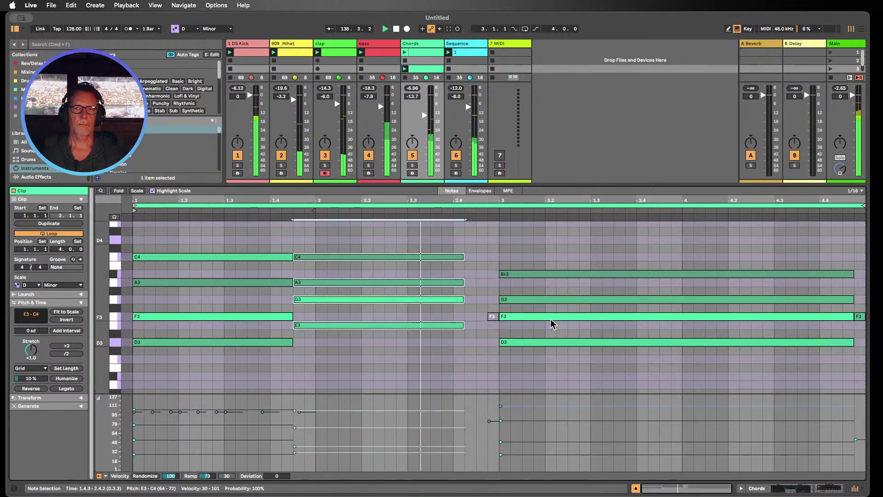
- Make the third chord span 2.4.3 to the clip end at 5.1.1 and lengthen the second chord to meet it
left_click(537, 367)
left_click_drag(538, 367, 505, 275)
left_click_drag(818, 361, 869, 271)
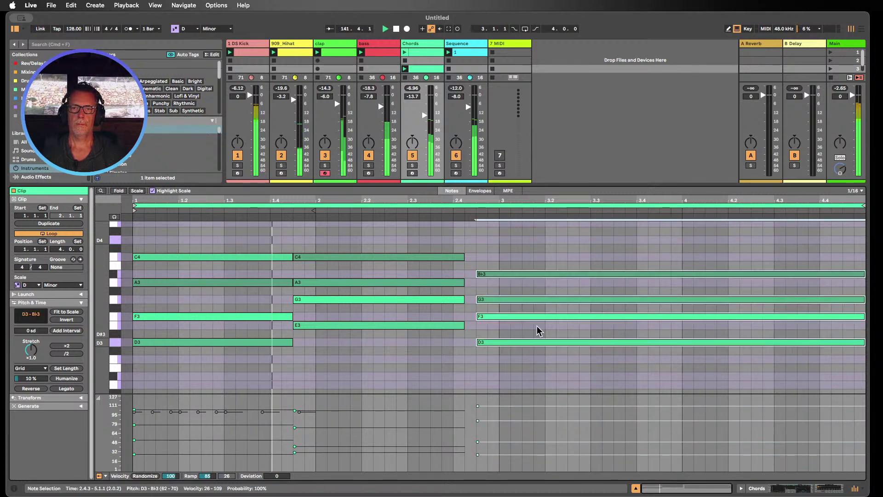
left_click_drag(443, 351, 473, 254)
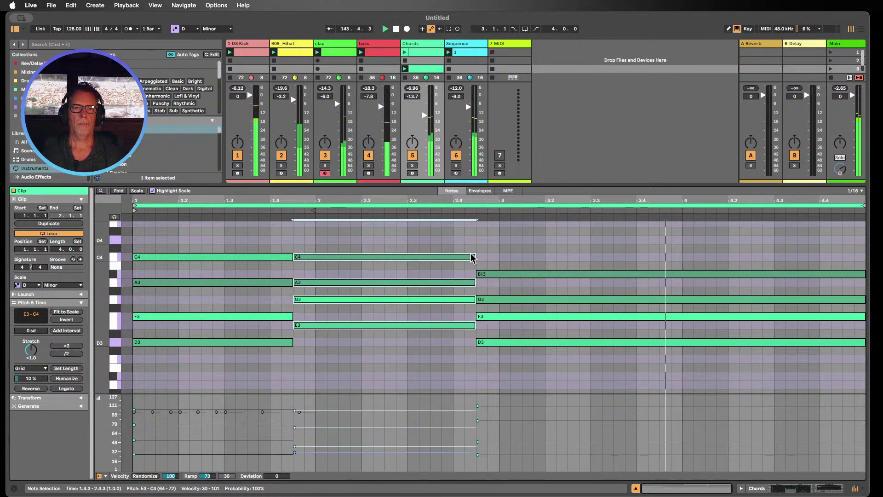
- Deactivate the highest note of each chord: the two C4 notes and the B♭3
left_click_drag(103, 316, 110, 299)
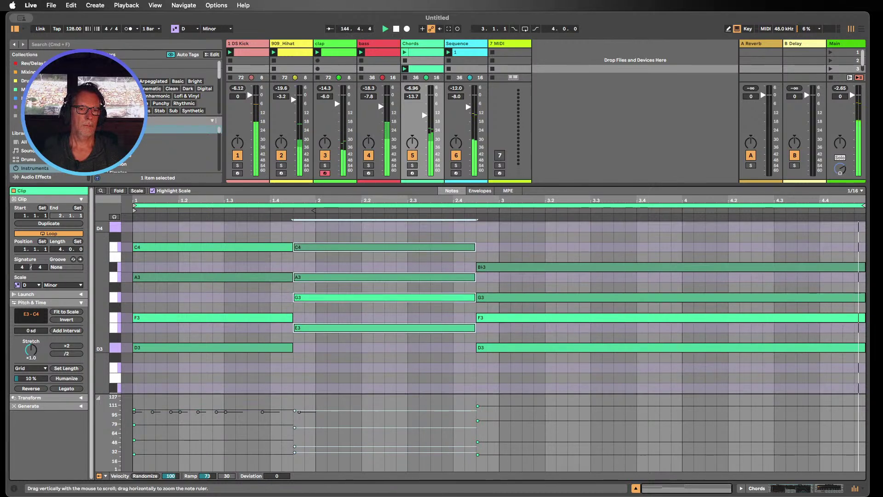
left_click(187, 247)
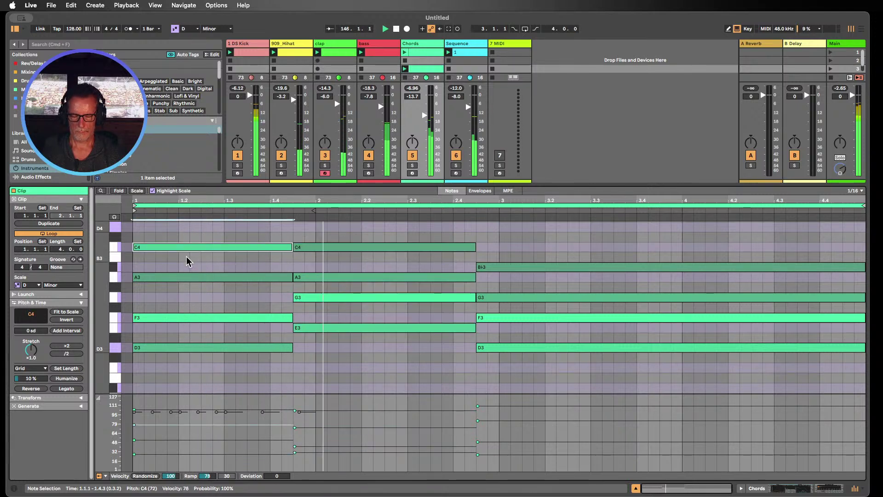
key("0")
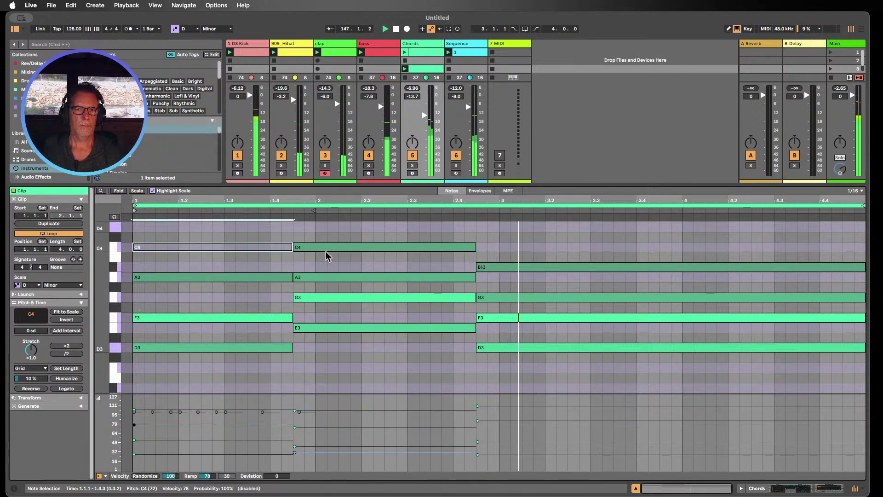
left_click(331, 247)
key("0")
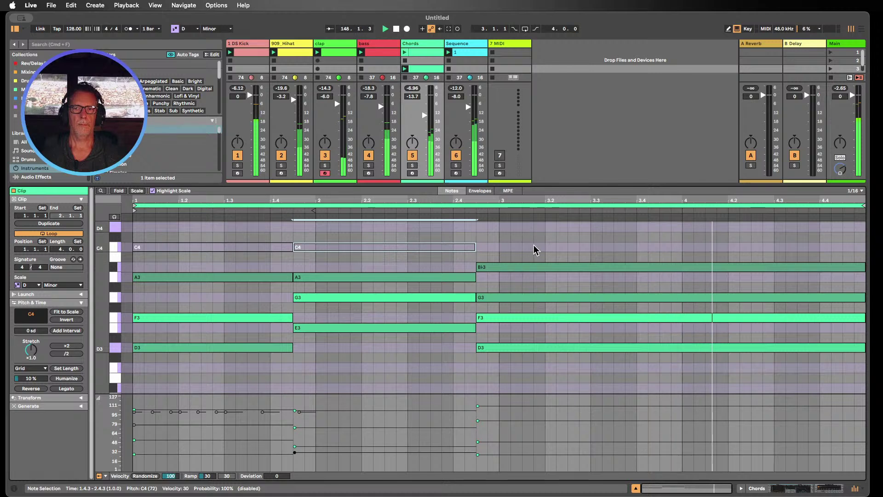
left_click(538, 267)
key("0")
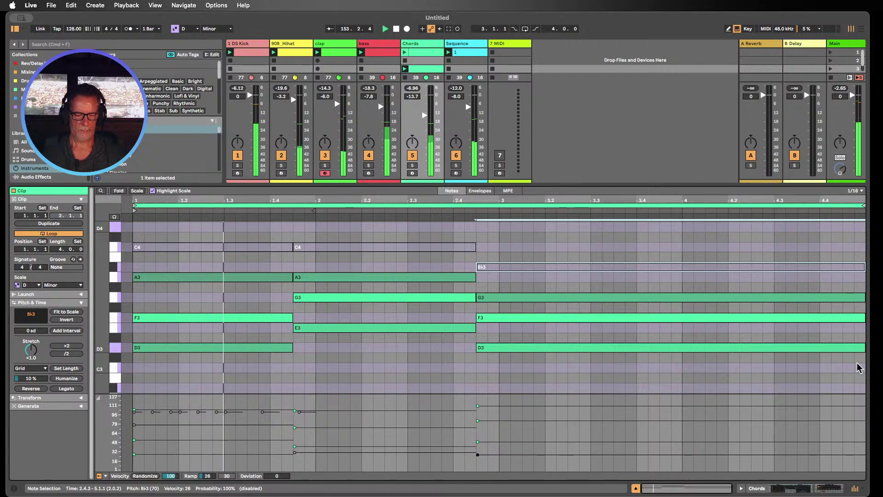
- Set the note grid to 1/8, select all the chord notes and open the Chop transformation
key("super+2")
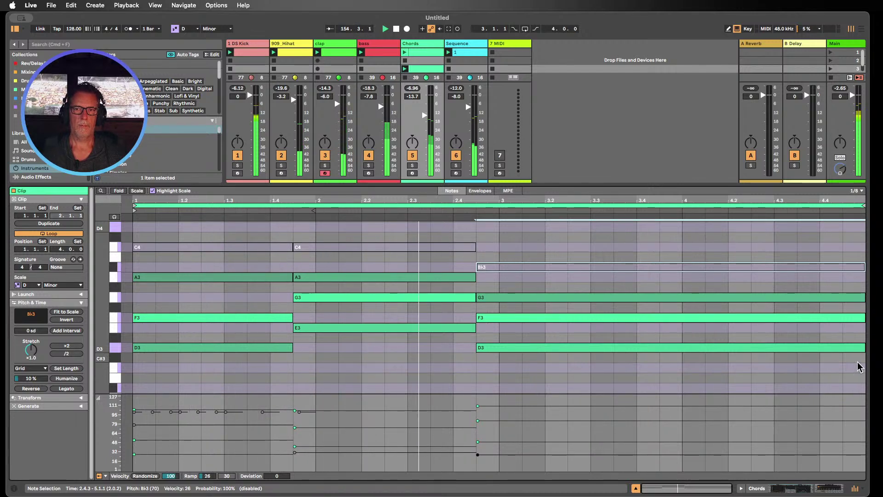
key("super+2")
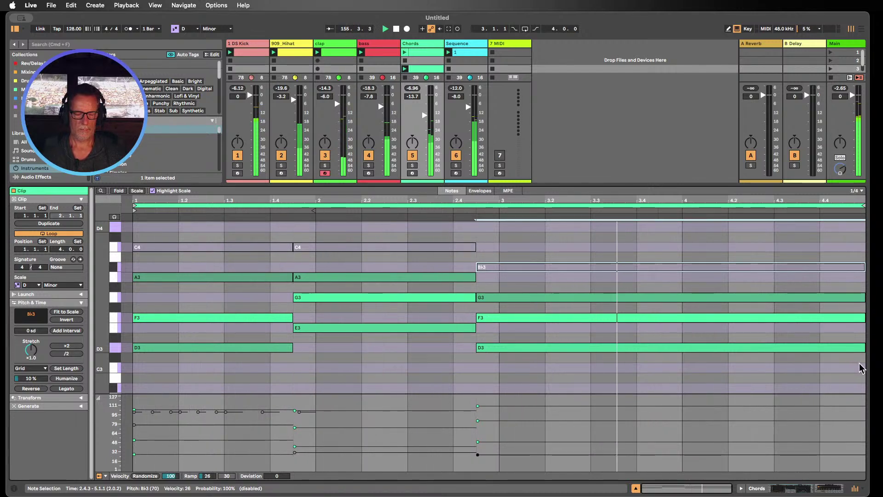
key("super+1")
left_click_drag(860, 366, 439, 335)
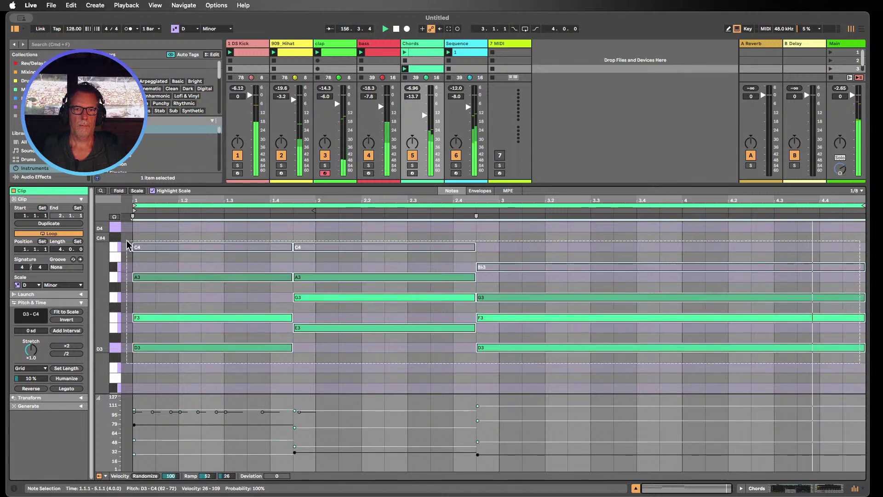
key("super+a")
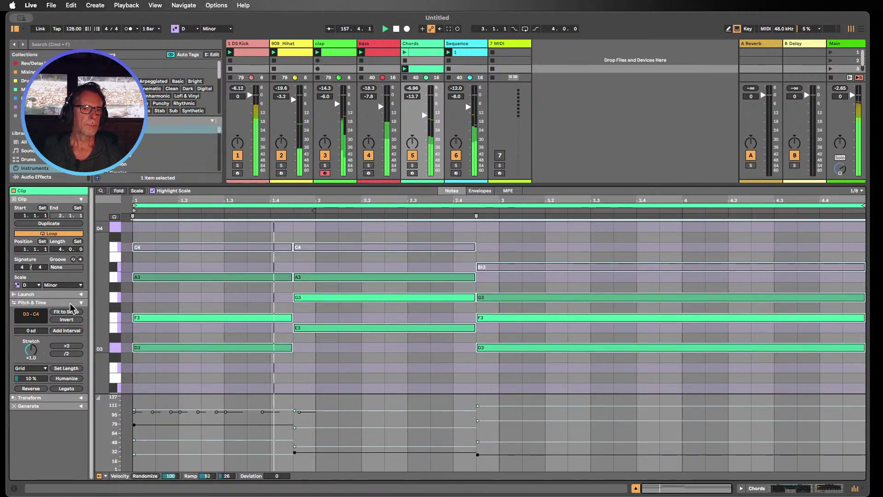
left_click(76, 399)
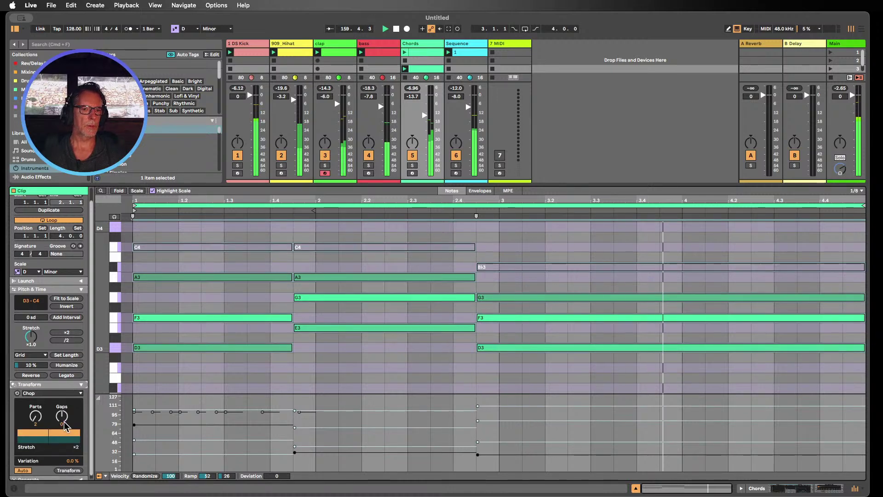
- Chop the chord notes, trying different part and gap counts and ending with 4 parts and 0 gaps
left_click_drag(35, 415, 36, 401)
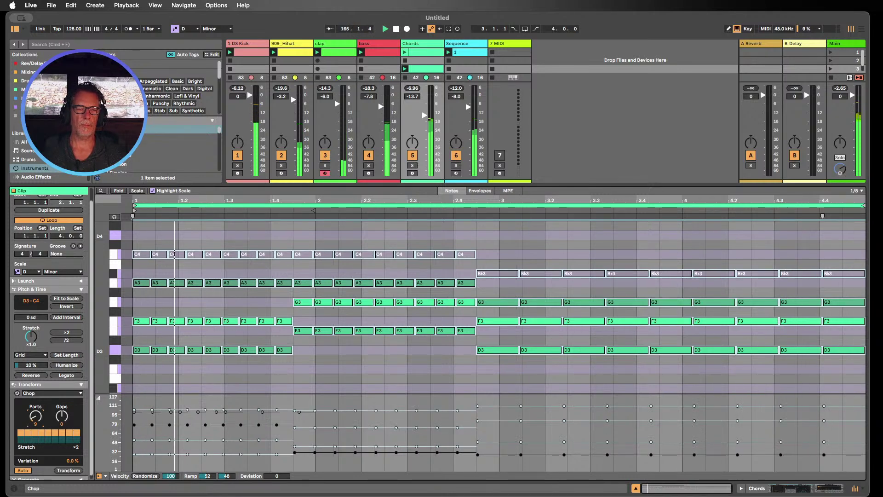
left_click_drag(35, 401, 35, 409)
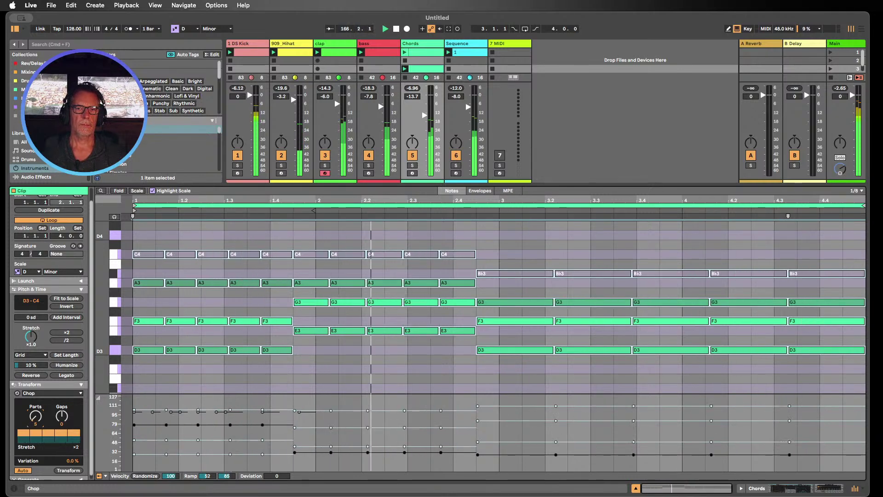
left_click_drag(35, 409, 35, 412)
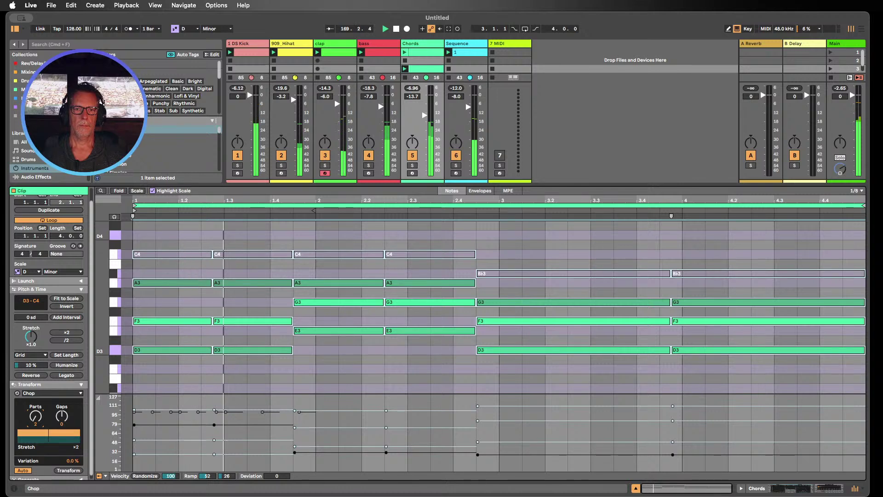
left_click_drag(62, 416, 61, 417)
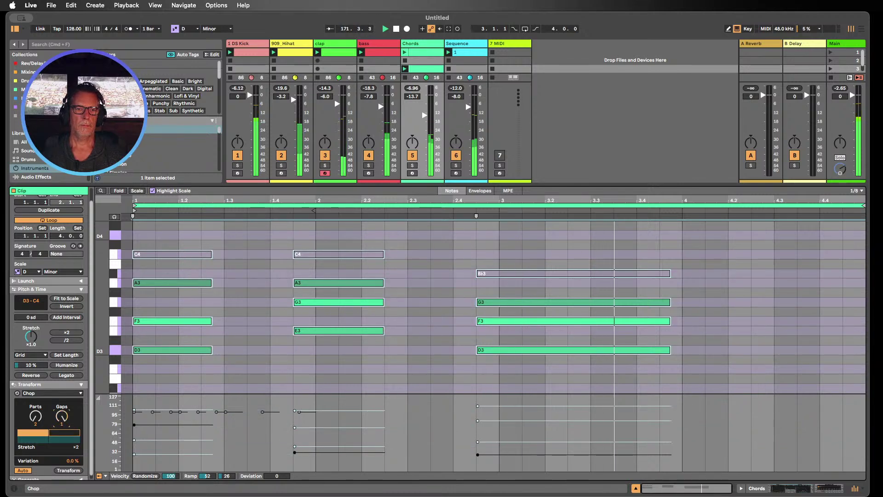
mouse_move(62, 416)
left_mouse_down()
mouse_move(40, 421)
mouse_move(62, 414)
left_mouse_up()
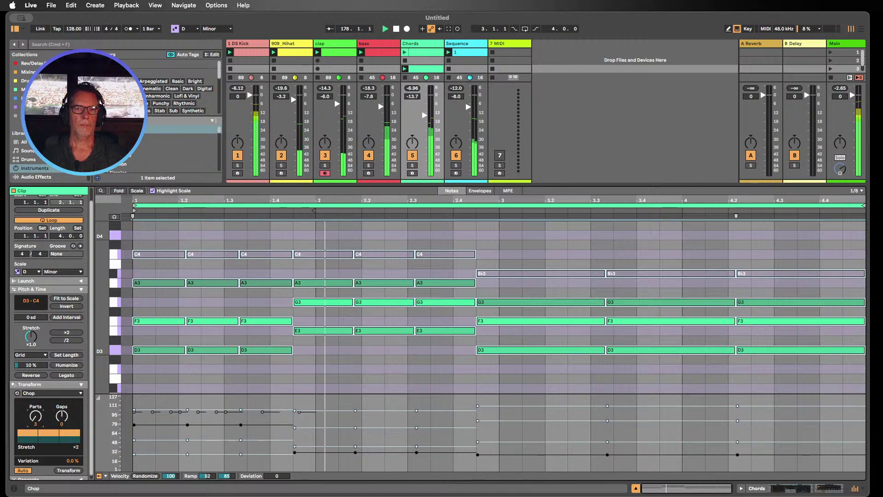
left_click_drag(39, 421, 39, 418)
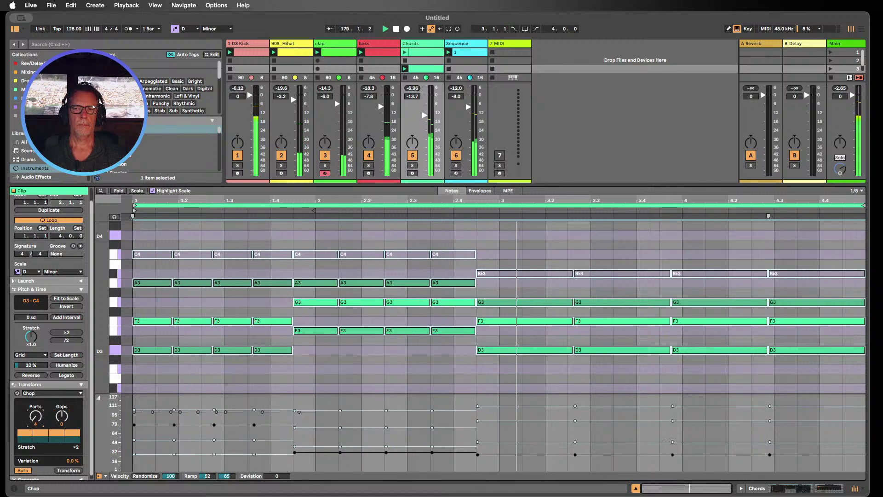
- Try shifting the third chord's active D3, F3 and G3 notes to 3.1.1, and return them to 2.4.3
left_click_drag(35, 418, 35, 418)
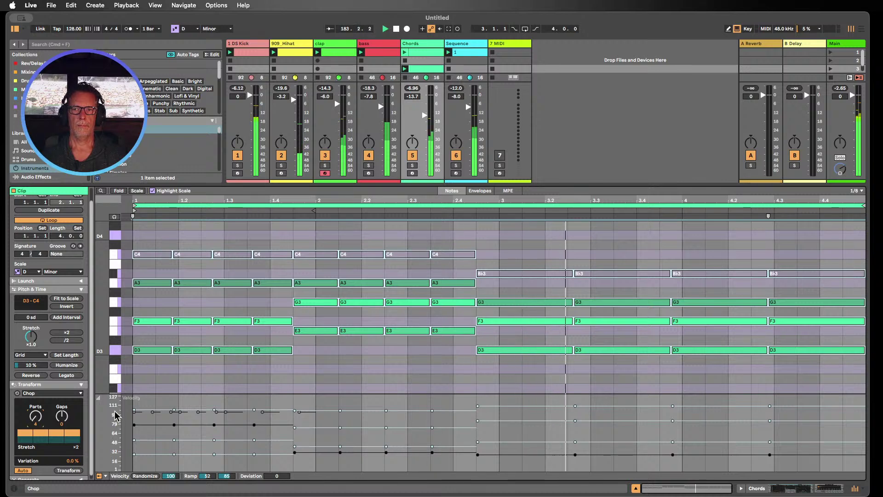
left_click_drag(793, 374, 548, 306)
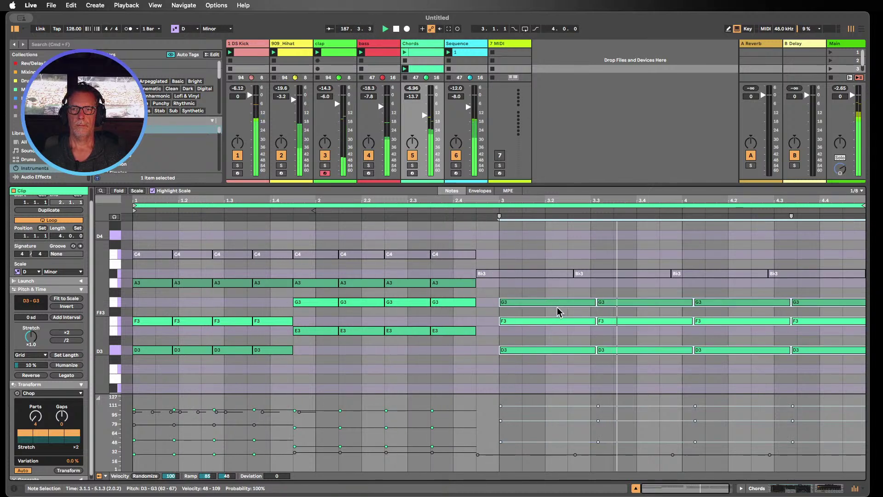
key("Left")
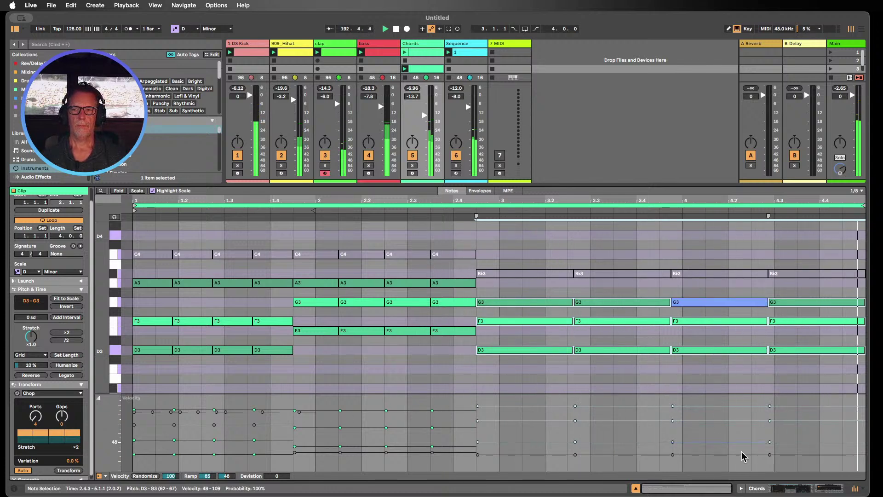
- Show the Chords devices, check both Wavetable oscillators' settings and set the first filter's frequency to 296 Hz
key("shift+Tab")
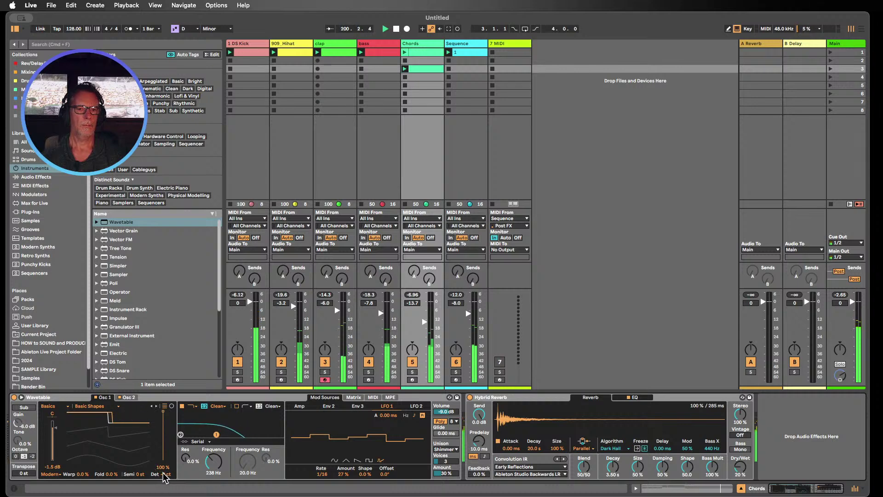
left_click(129, 397)
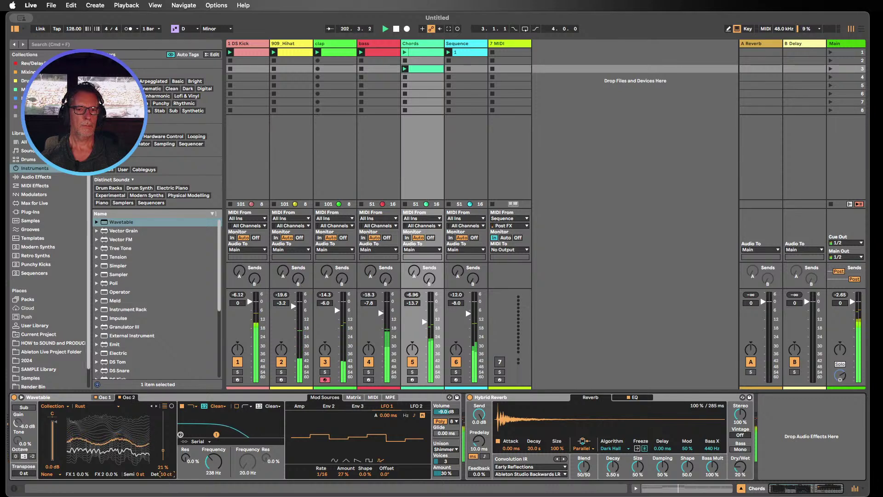
left_click(104, 399)
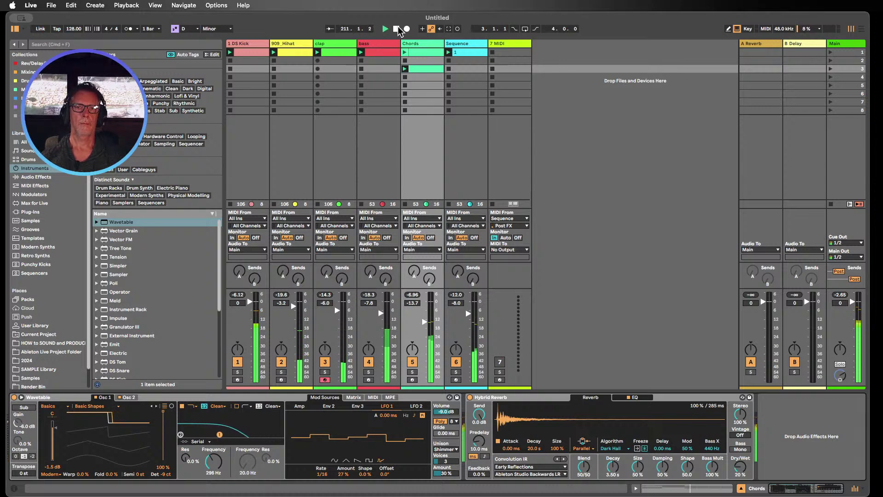
- Stop playback and replace the Chords clip in scene 1 with the chopped clip from scene 3
left_click(413, 54)
left_click(426, 70)
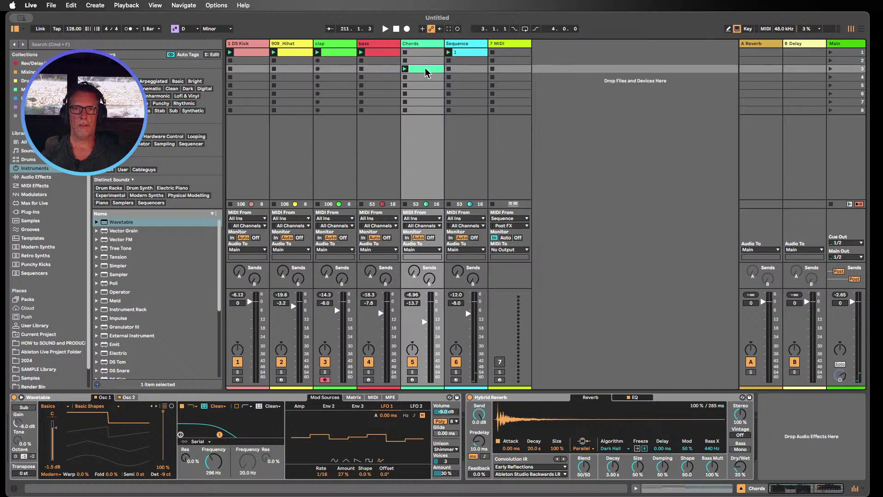
left_click_drag(421, 57, 420, 56)
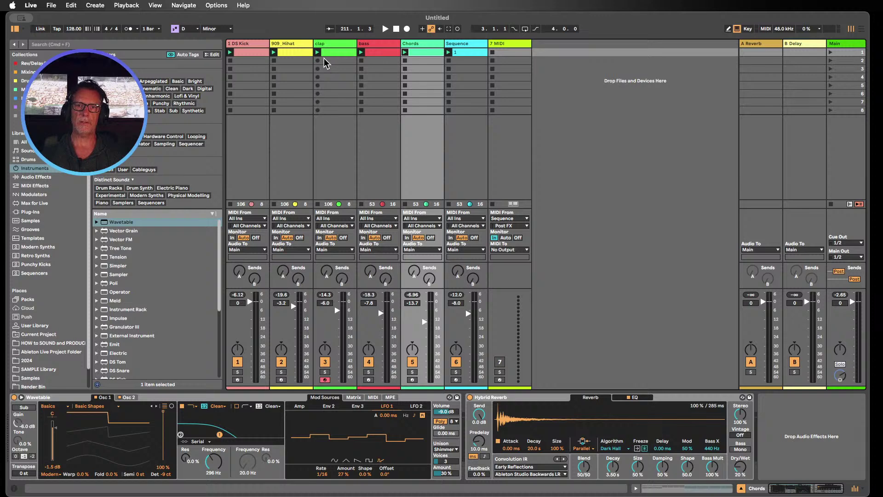
- Add the Voxengo SPAN analyzer from the Mixing collection to the Main track
left_click(849, 49)
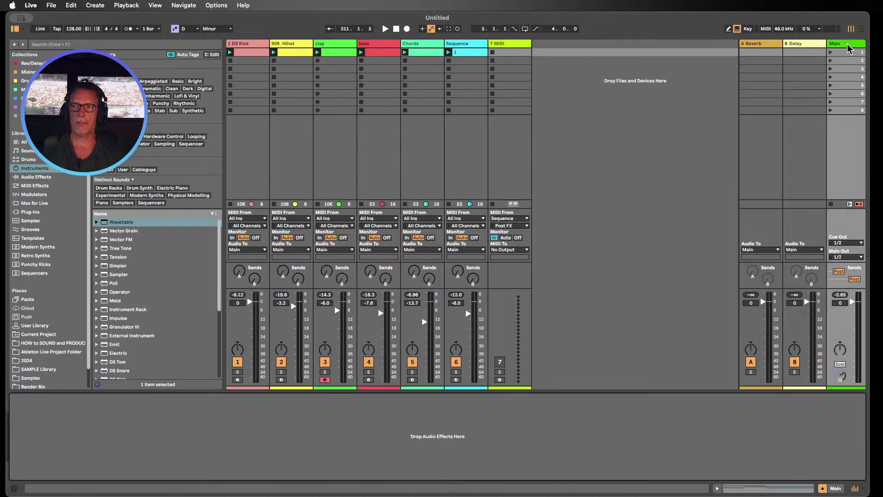
scroll(170, 242, "down", 8)
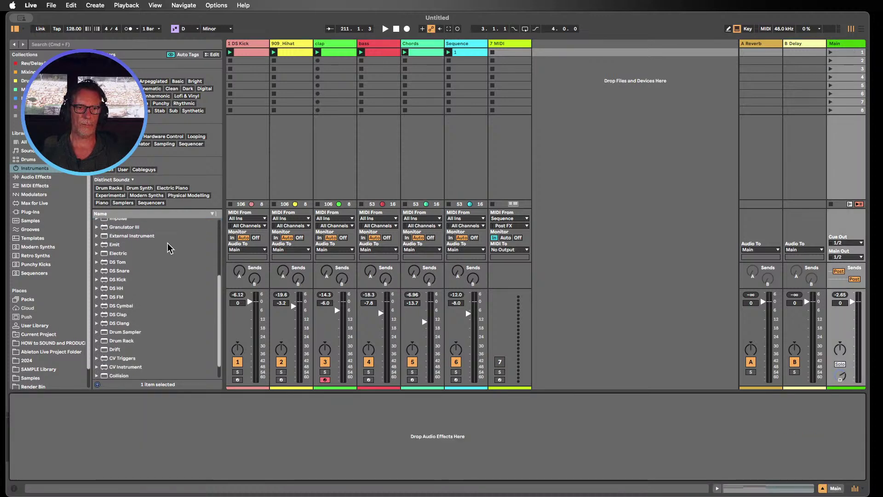
left_click(26, 72)
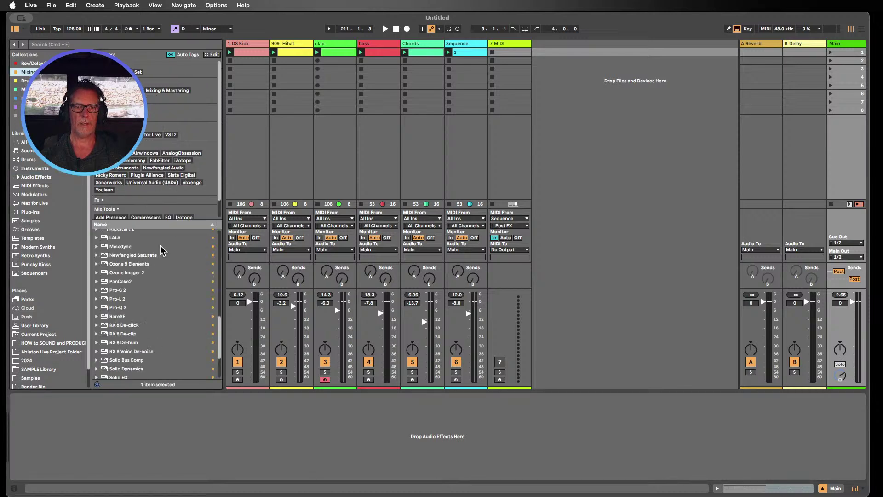
scroll(180, 331, "down", 5)
left_click_drag(139, 369, 162, 438)
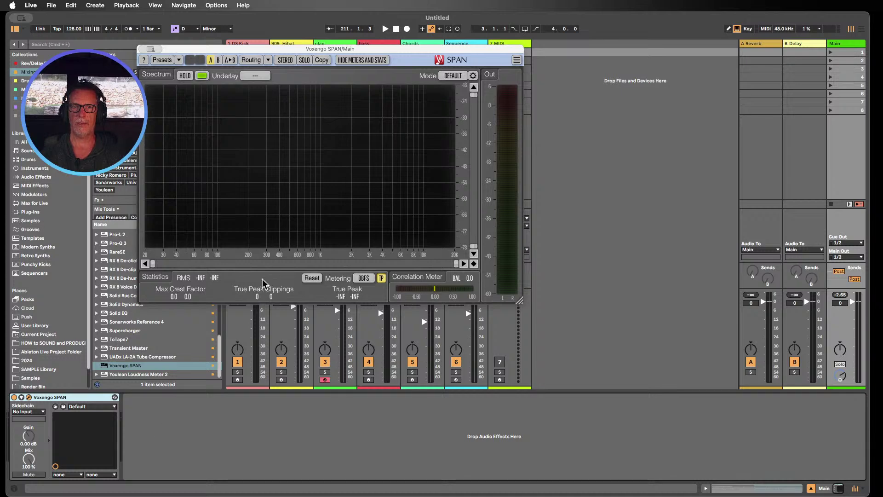
- Enlarge the SPAN window and position it so the clip row and scene launchers stay accessible
left_click_drag(222, 49, 144, 64)
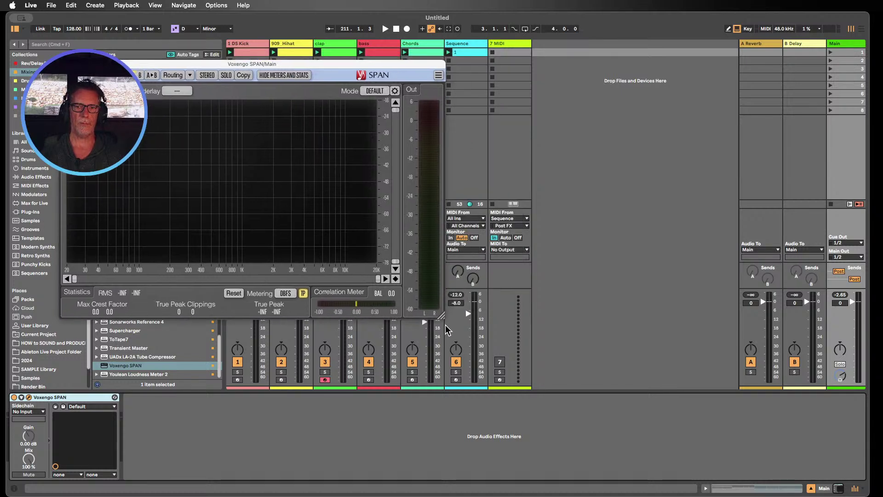
left_click_drag(443, 321, 664, 433)
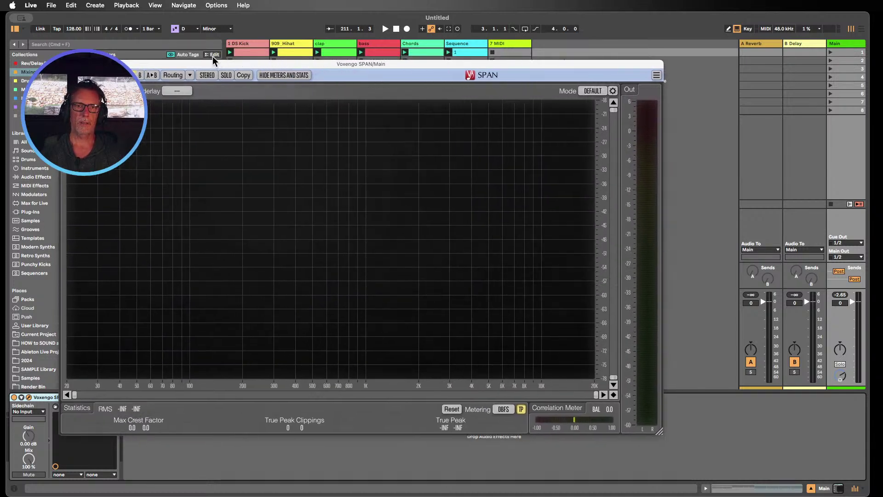
left_click_drag(238, 65, 297, 81)
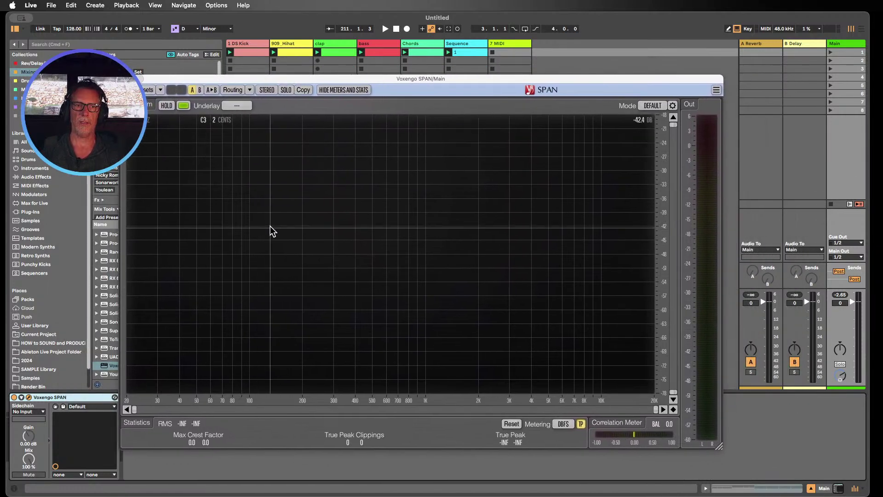
left_click_drag(335, 78, 345, 75)
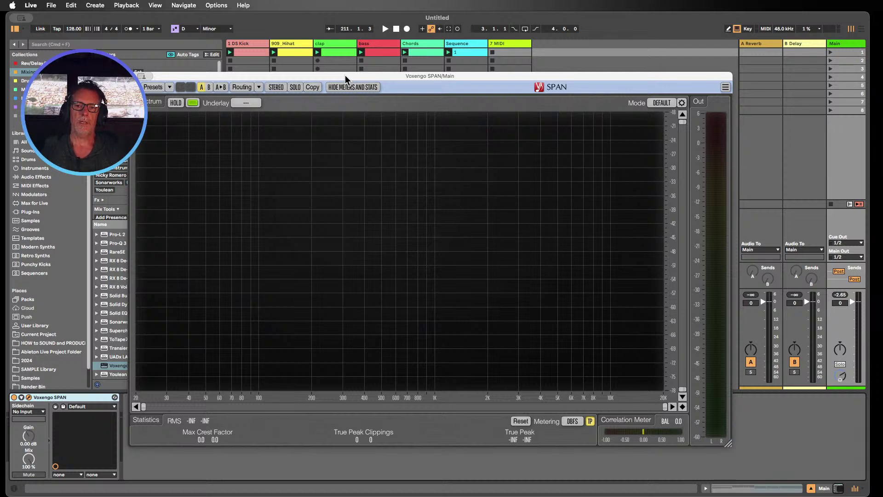
left_click_drag(355, 76, 368, 73)
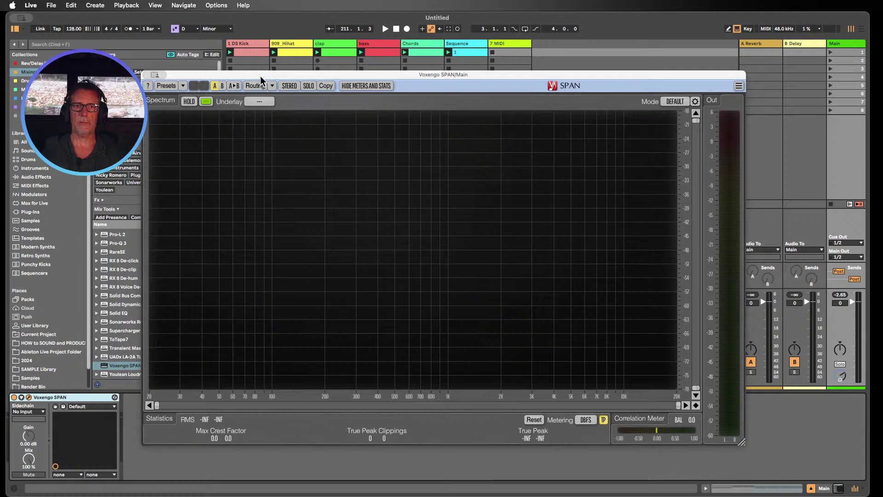
mouse_move(261, 83)
left_mouse_down()
mouse_move(275, 82)
mouse_move(261, 81)
left_mouse_up()
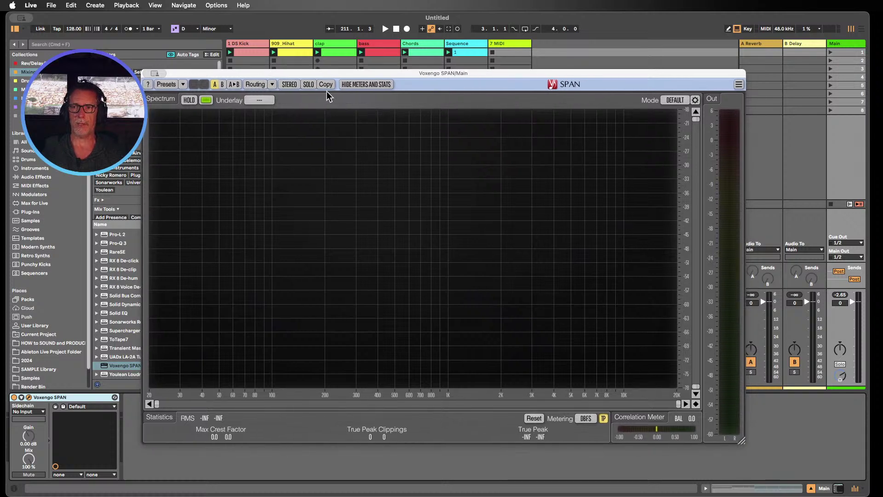
- Launch scene 1 and load SPAN's Lo-Freq Inspection preset from the Session Bank
left_click(830, 52)
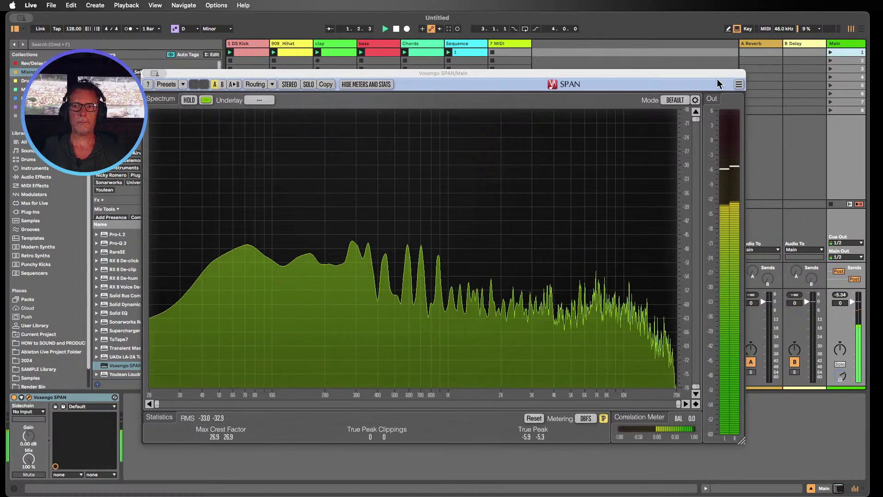
left_click_drag(546, 77, 525, 81)
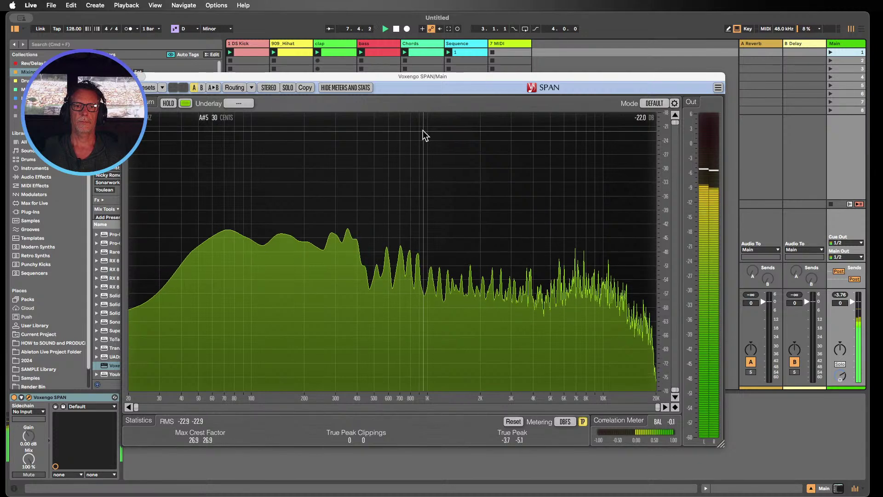
left_click(162, 87)
mouse_move(182, 99)
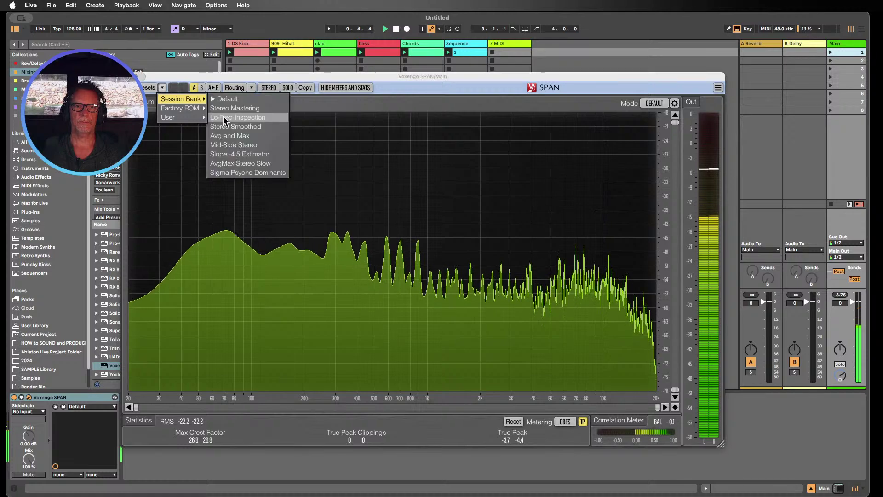
left_click(224, 119)
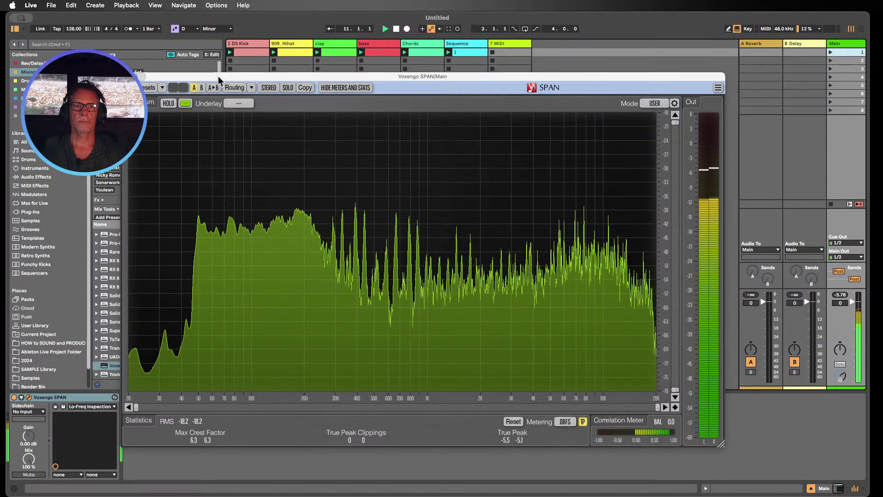
- Solo the kick and bass tracks, moving the SPAN window aside for access and back over the mixer
left_click_drag(219, 78, 484, 81)
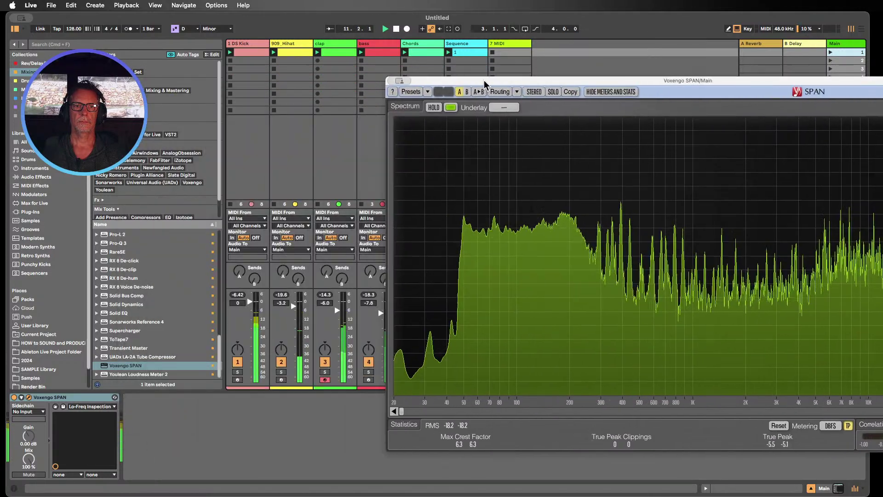
left_click(237, 371)
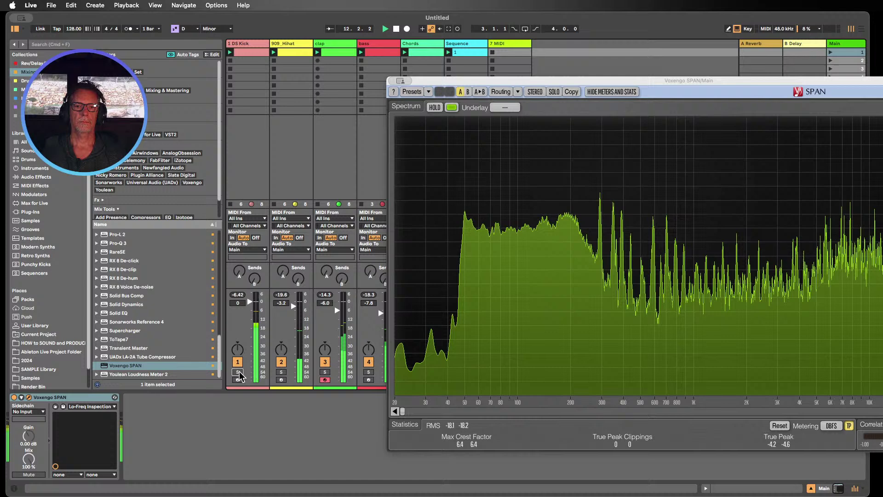
left_click(369, 372)
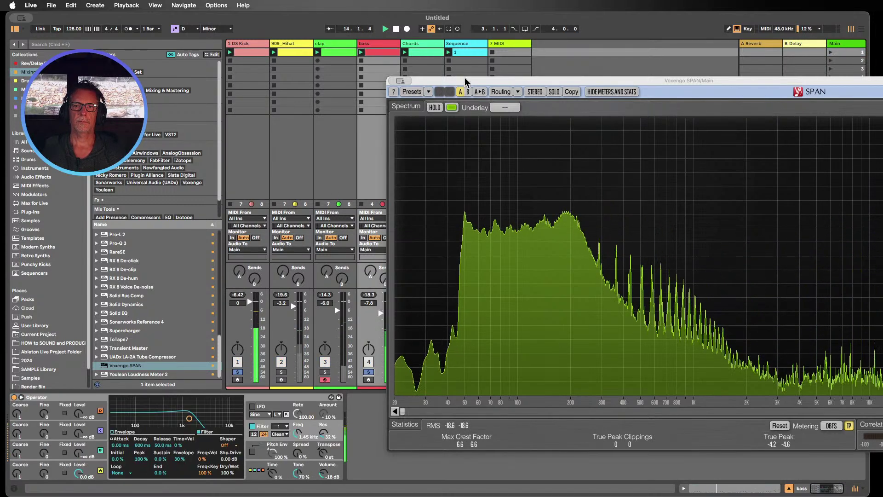
left_click_drag(465, 82, 220, 50)
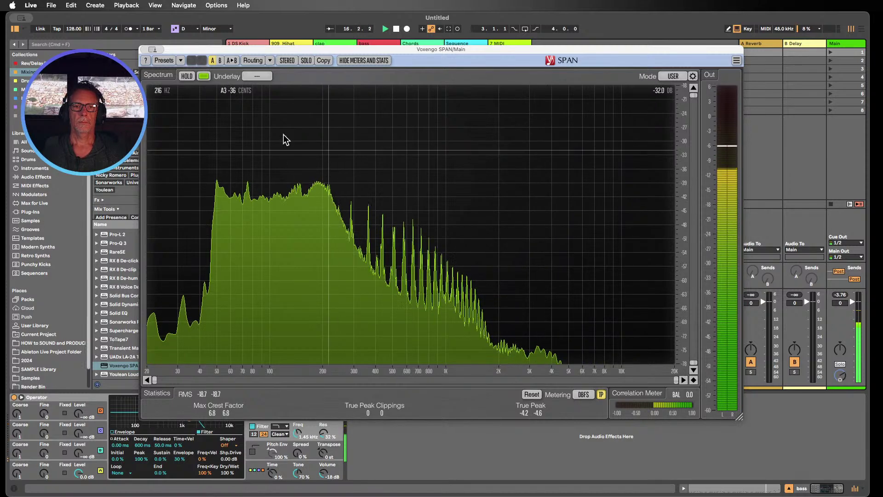
- Switch SPAN to its Default preset to compare how the soloed kick and bass spectrum is displayed
left_click(180, 61)
mouse_move(199, 71)
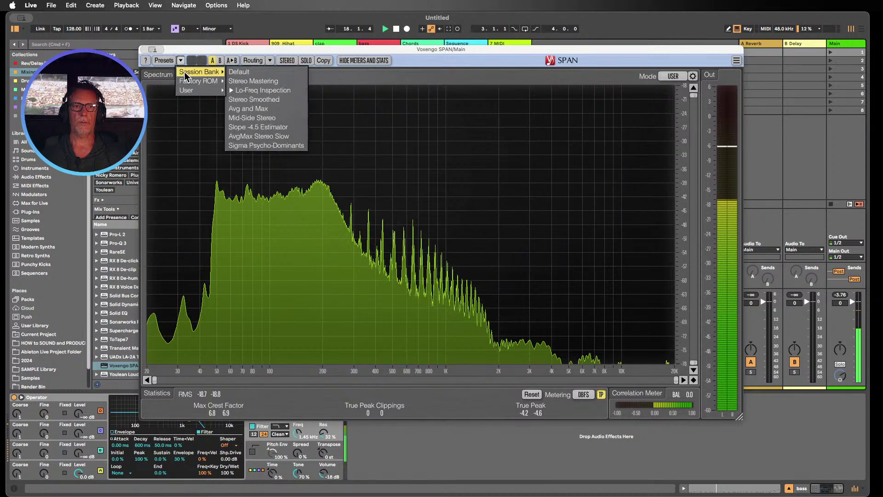
left_click(264, 81)
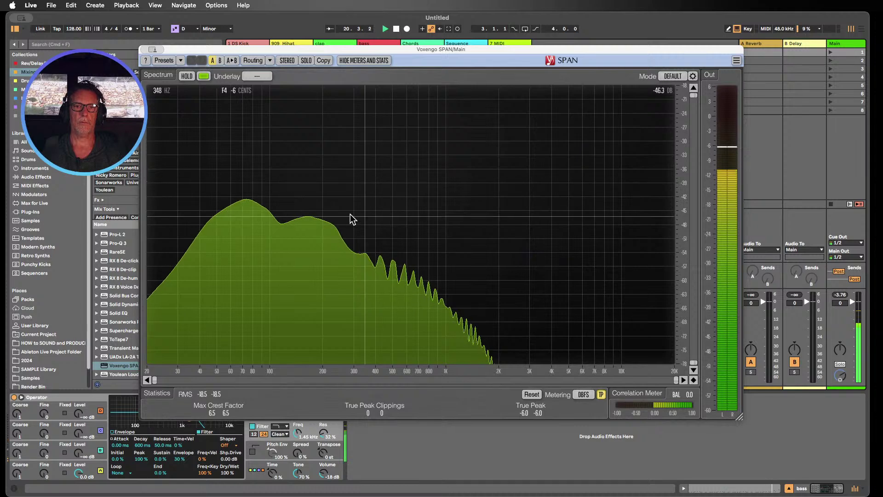
left_click(180, 61)
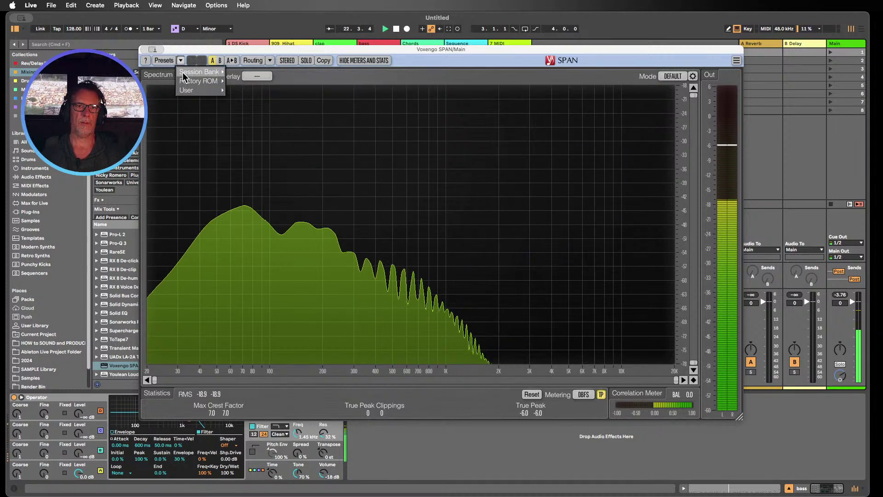
mouse_move(184, 77)
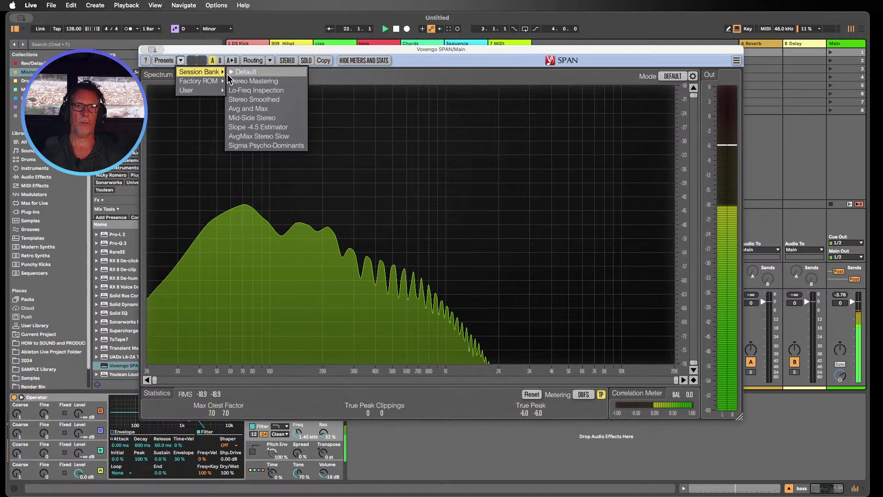
left_click(252, 81)
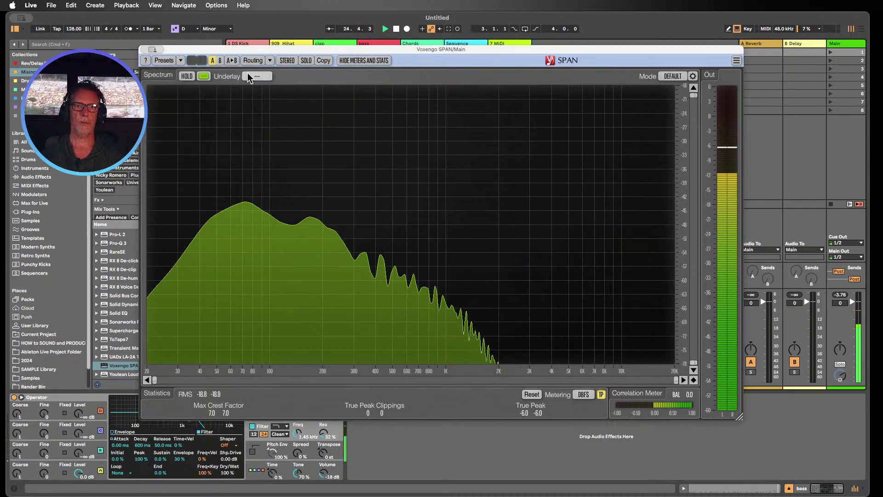
- Load the Lo-Freq Inspection preset in SPAN again and move its window out of the way
left_click(180, 61)
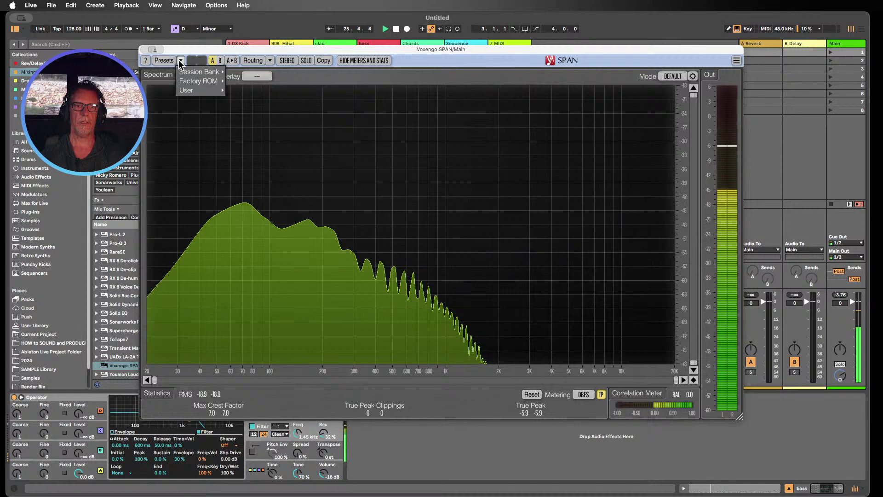
mouse_move(197, 72)
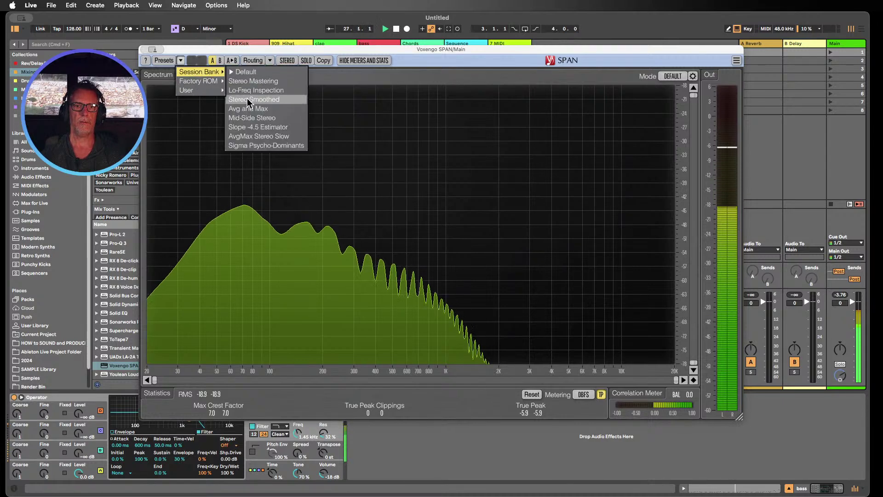
left_click(247, 92)
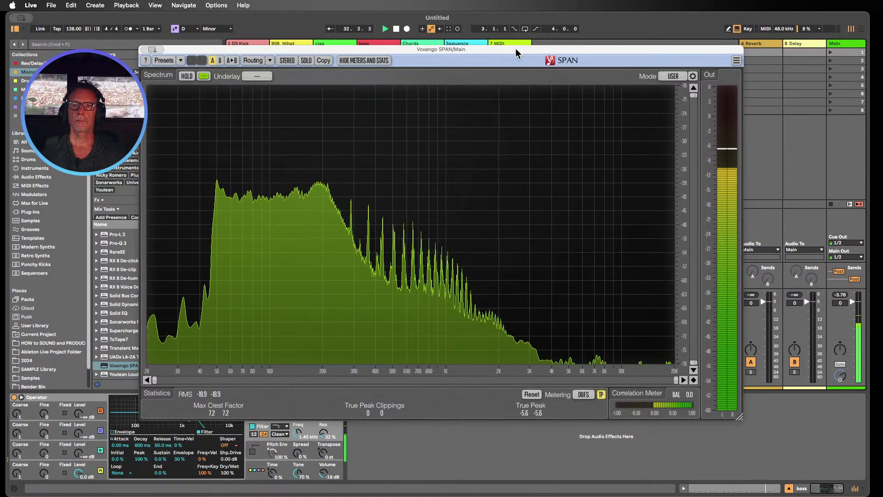
left_click_drag(516, 52, 554, 134)
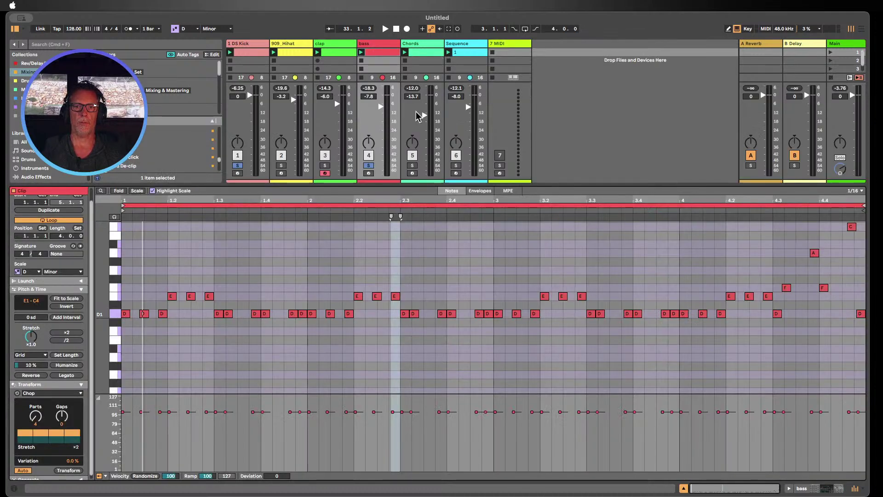
- Show the bass, Chords and Sequence clips together in an enlarged note editor, with the octaves below D1 in view
left_click(470, 58)
left_click_drag(211, 184, 224, 76)
left_click_drag(105, 223, 94, 331)
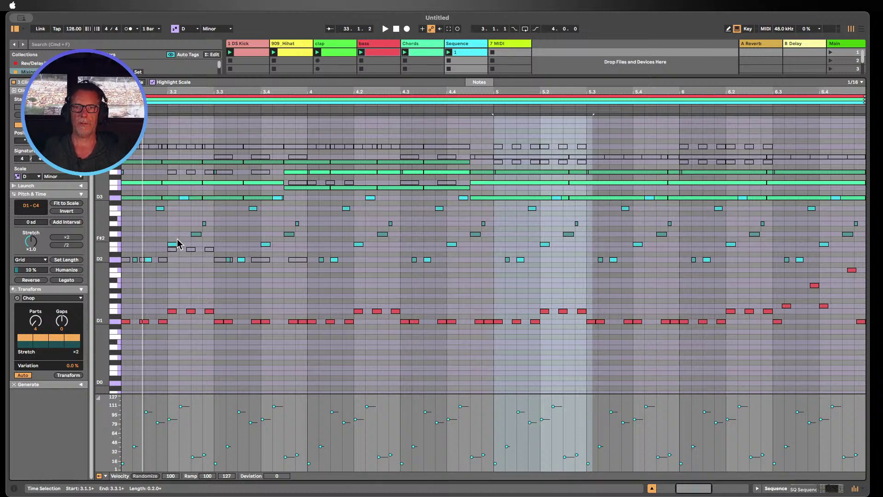
mouse_move(102, 177)
left_mouse_down()
mouse_move(108, 182)
mouse_move(94, 185)
left_mouse_up()
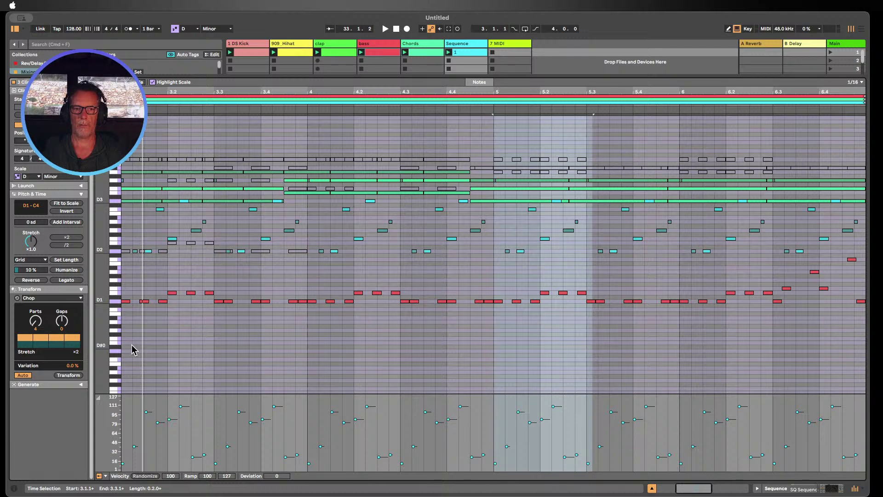
scroll(131, 344, "down", 1)
- Draw four short G0 notes in the Sequence clip, one on each beat of its first bar
key("b")
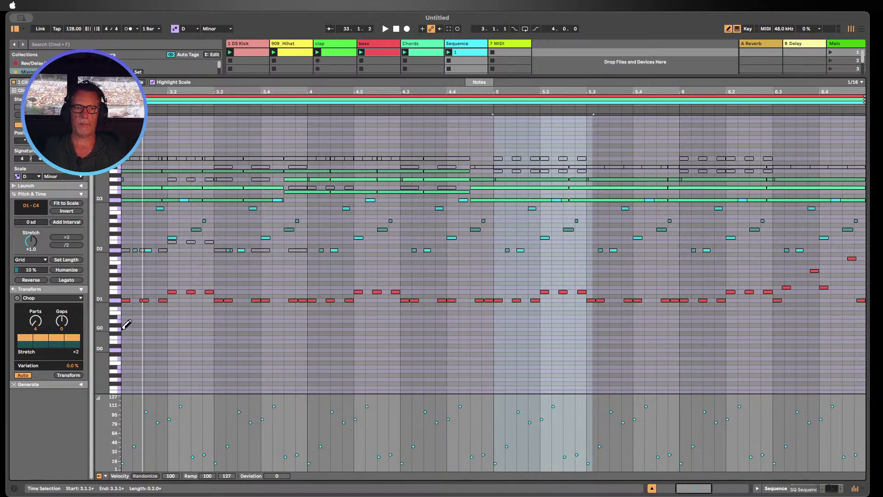
left_click(123, 328)
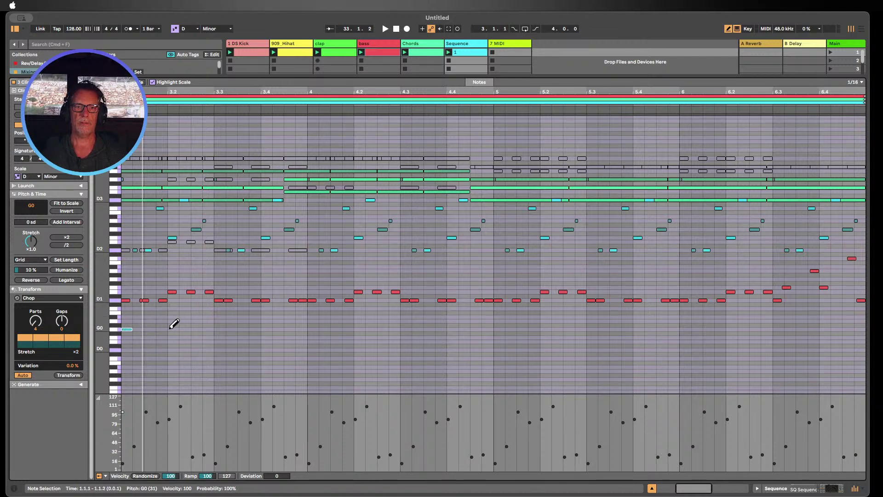
left_click(171, 328)
left_click(218, 328)
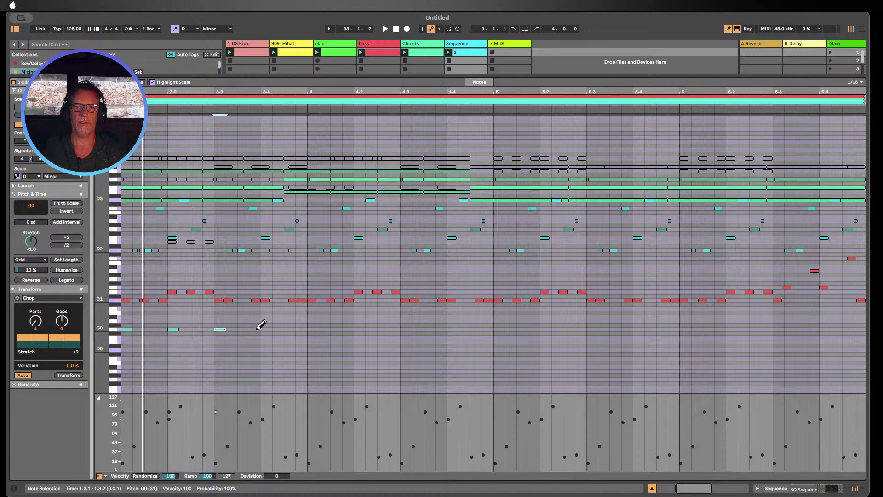
left_click(261, 328)
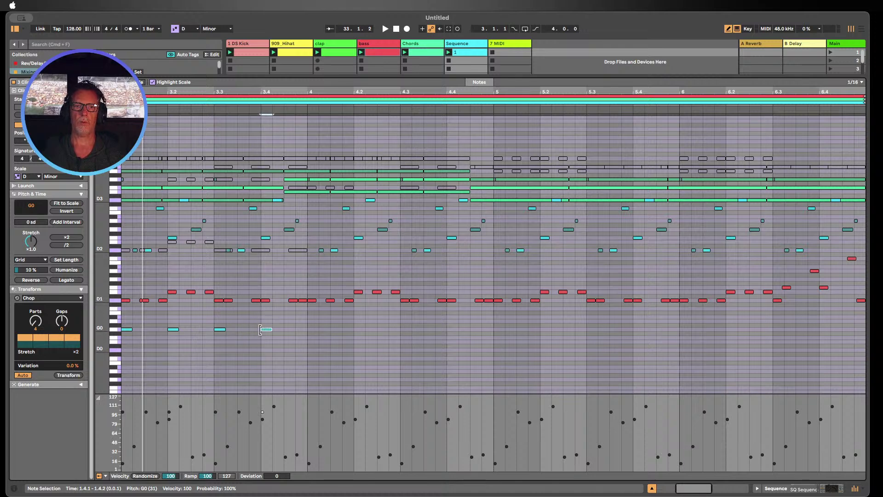
- Erase the four G0 notes from the Sequence clip one by one
left_click(268, 329)
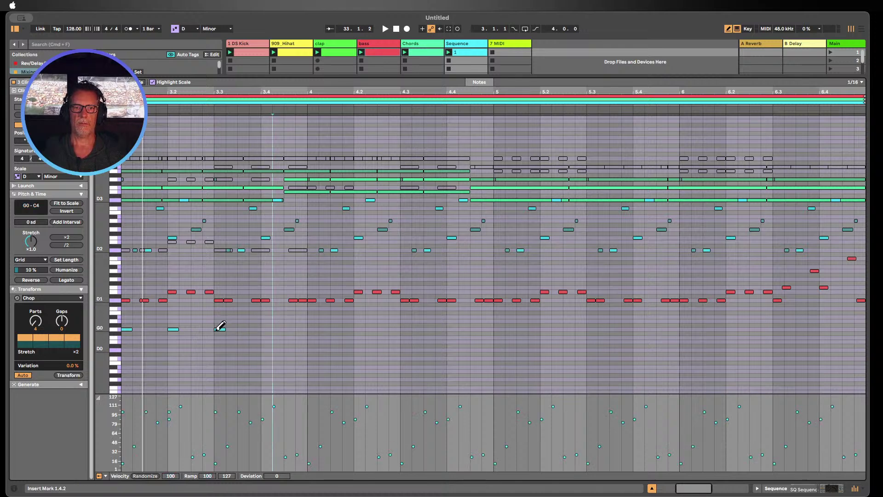
left_click(221, 329)
left_click(178, 328)
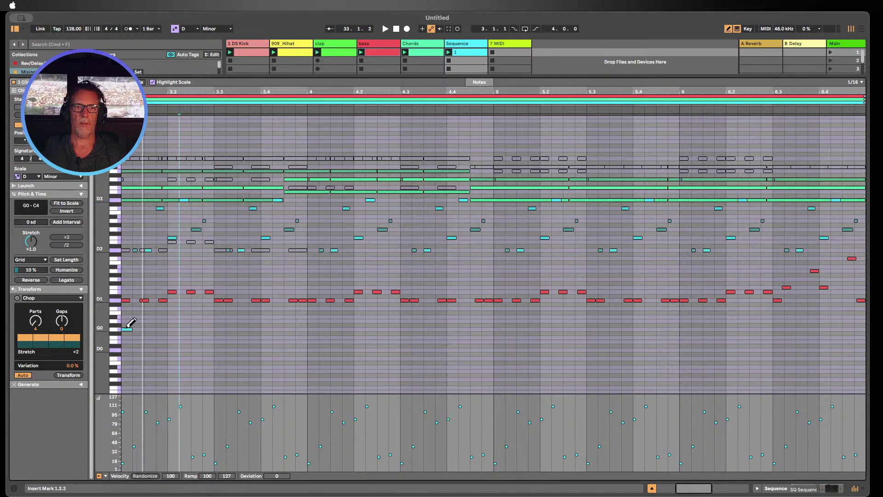
left_click(129, 329)
- Check the full octave range, and place G0 notes again at 1.1, 1.2, 1.3 and 1.4 of the Sequence clip
left_click_drag(101, 254, 90, 257)
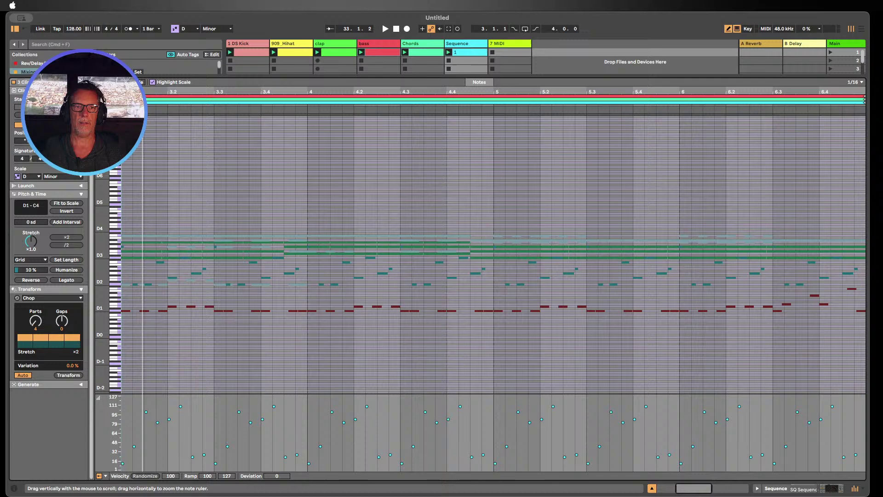
double_click(101, 330)
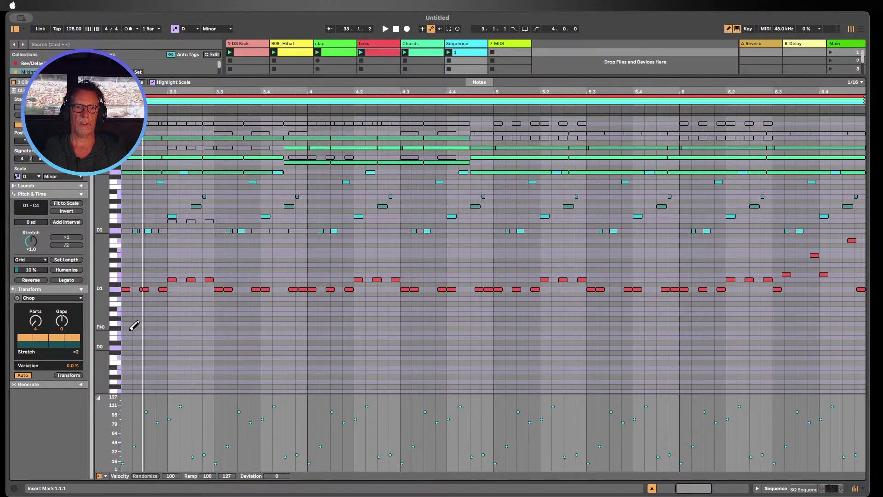
left_click(131, 324)
left_click(172, 324)
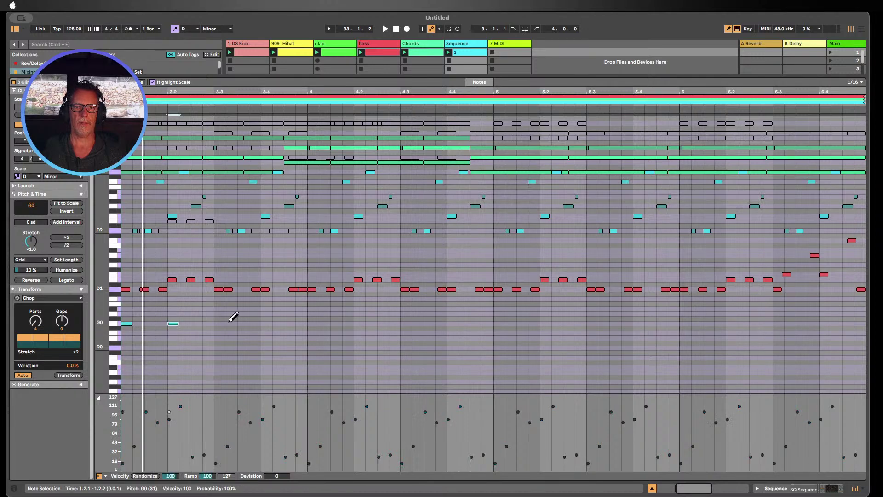
left_click(219, 323)
left_click(267, 323)
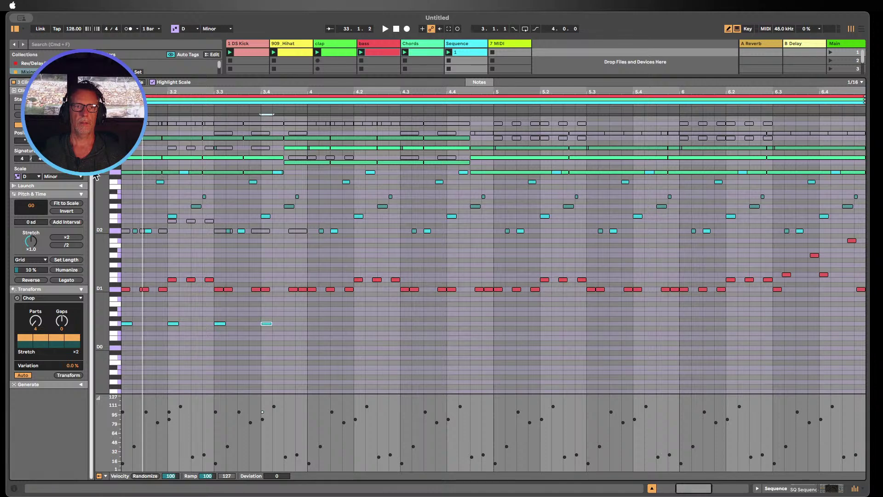
- Compare the G0 notes with the bass, chord and sequence ranges, and remove them from the clip again
mouse_move(102, 288)
left_mouse_down()
mouse_move(89, 287)
mouse_move(90, 298)
left_mouse_up()
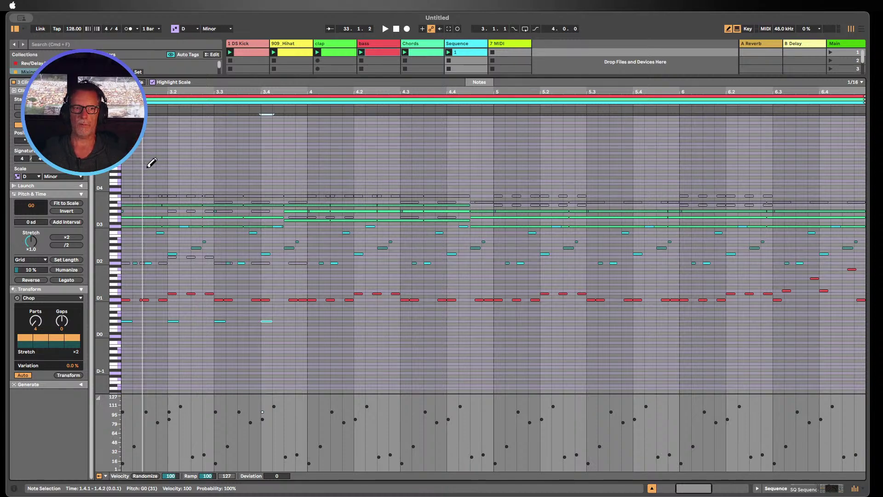
left_click_drag(102, 241, 98, 240)
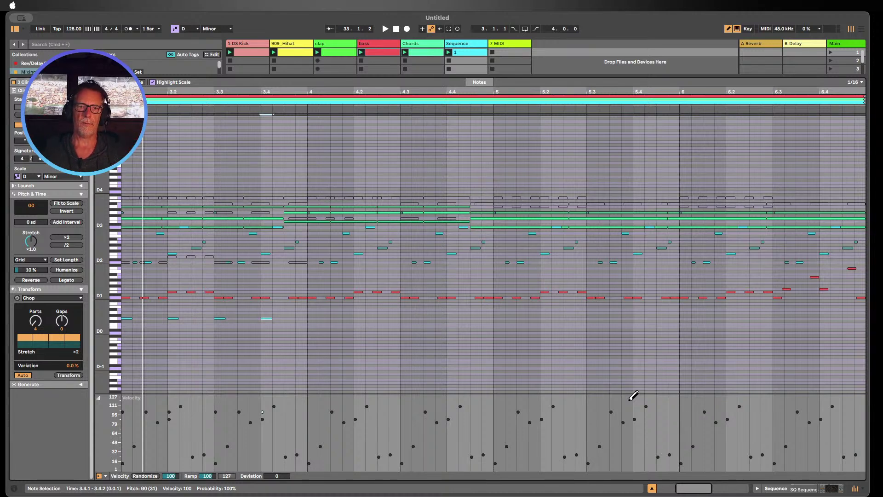
key("b")
left_click(120, 318)
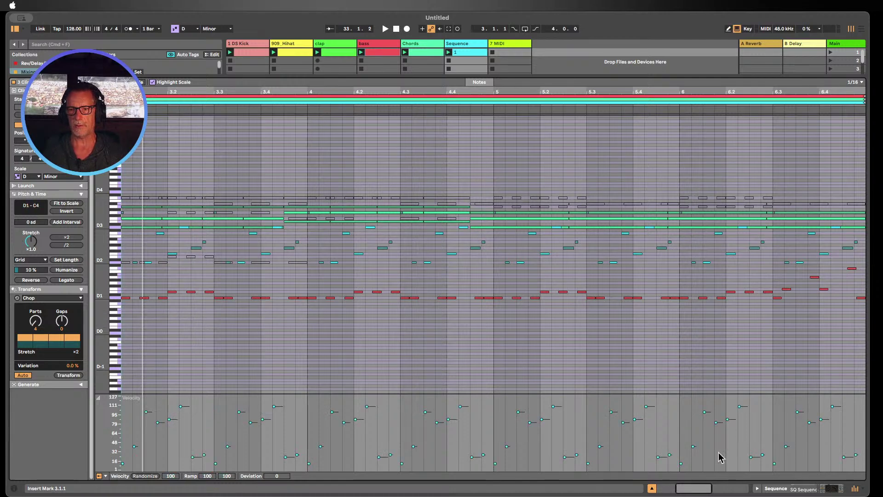
- Open only the Sequence clip in the note editor and start playback
left_click(651, 488)
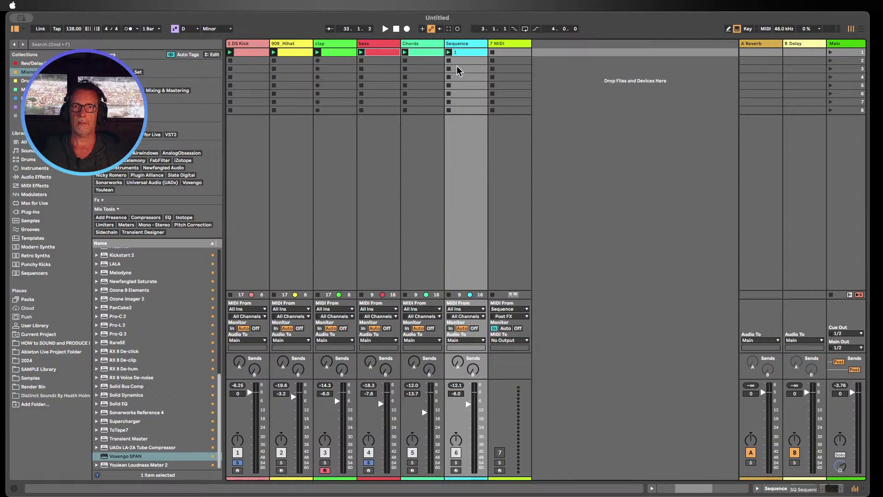
double_click(469, 56)
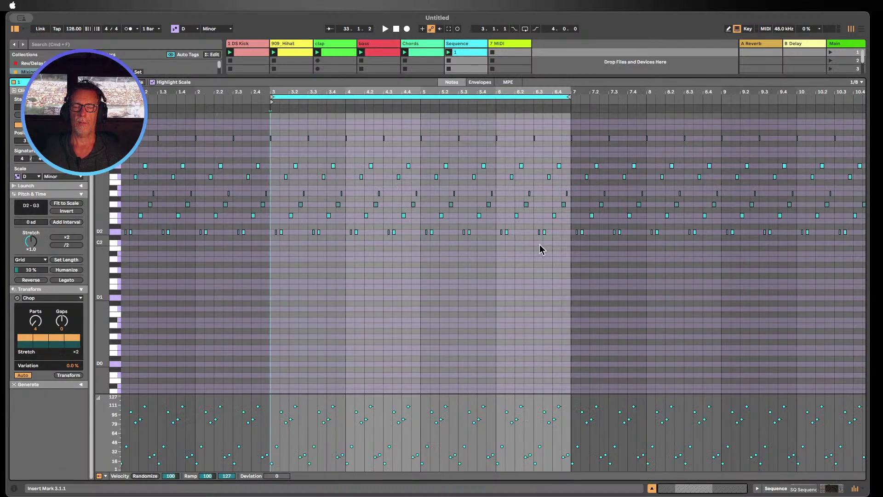
scroll(536, 276, "up", 2)
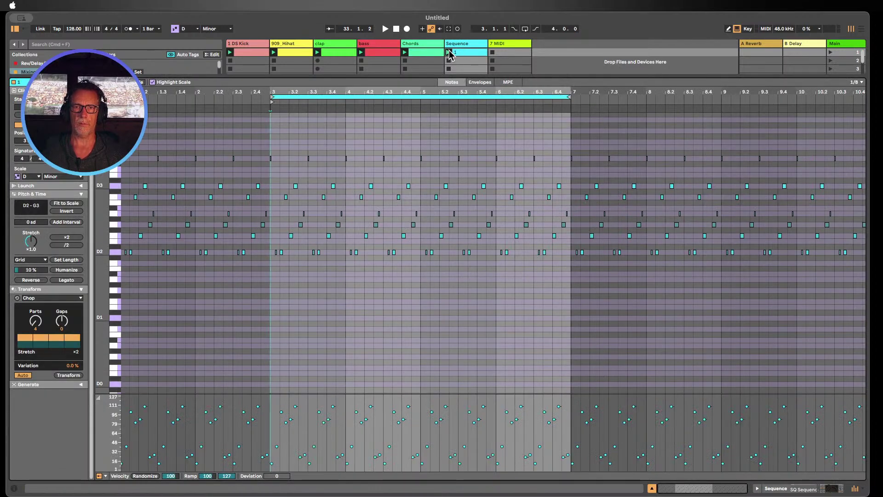
key("space")
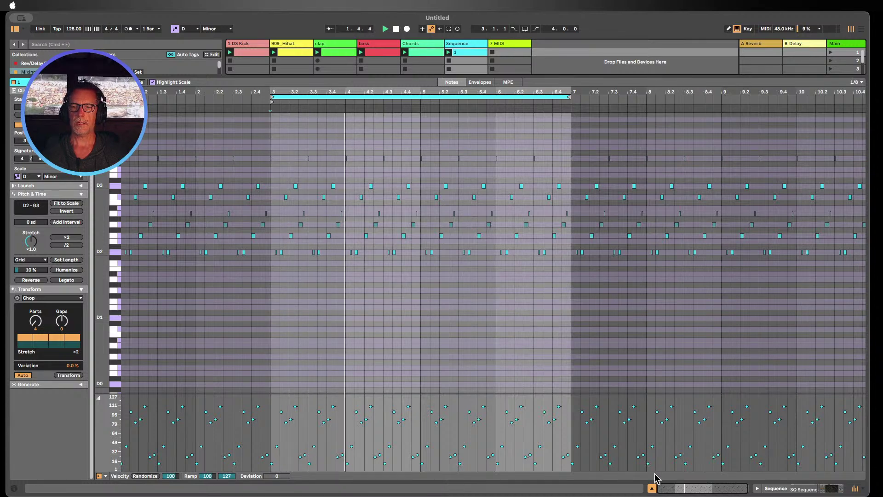
- Return to the mixer and solo the Chords and Sequence tracks together
left_click(651, 488)
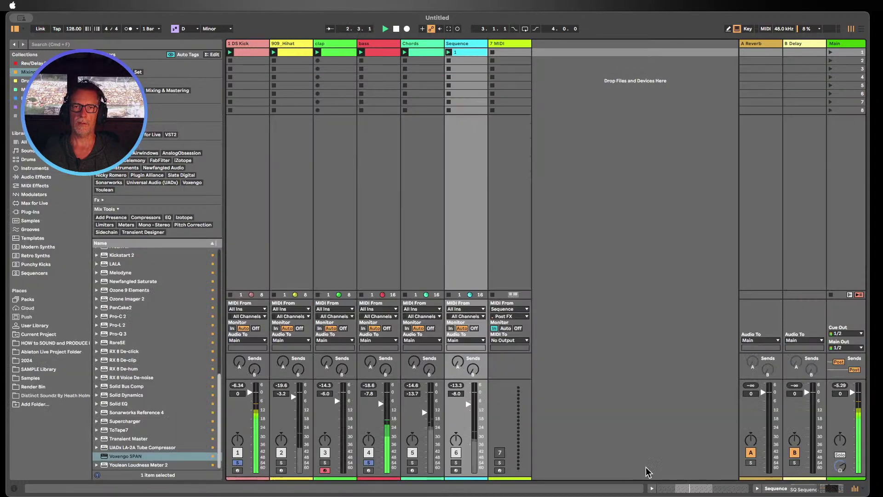
left_click(412, 462)
left_click(412, 463)
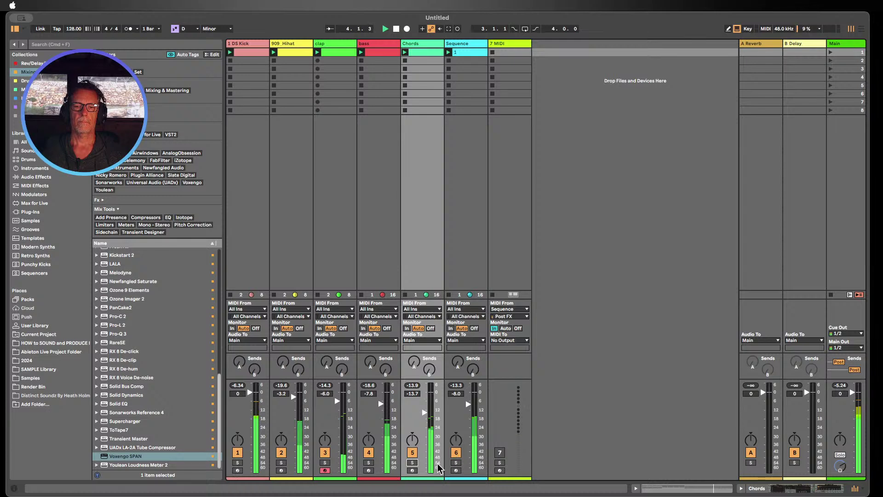
left_click(412, 463)
left_click(456, 462)
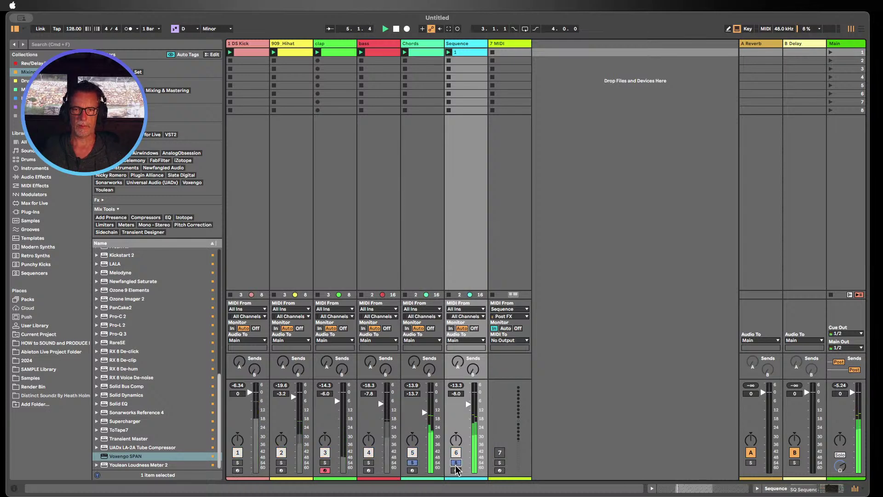
- Unfold the Analog synth on the Sequence track, try different Osc1 octaves and set the octave to -1
double_click(460, 53)
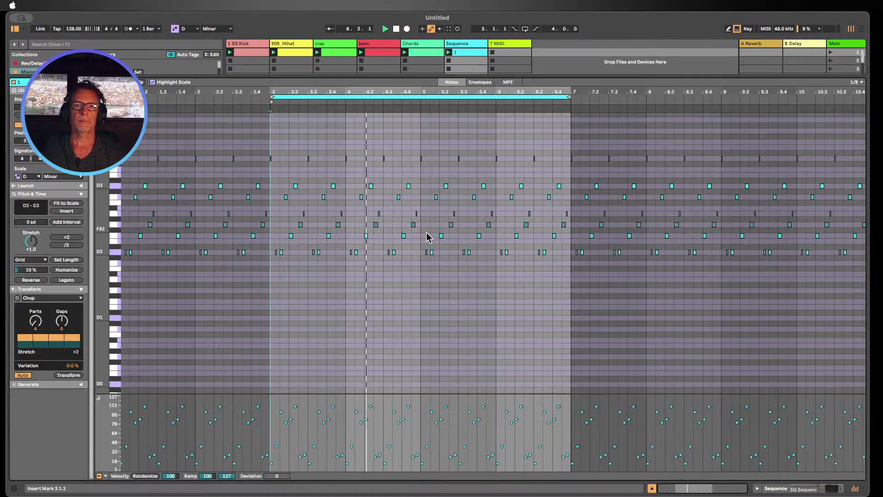
left_click(794, 484)
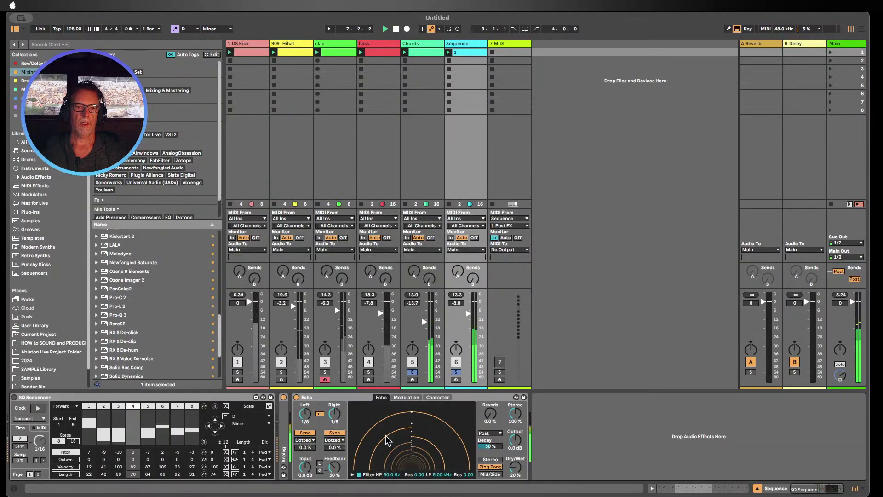
double_click(284, 433)
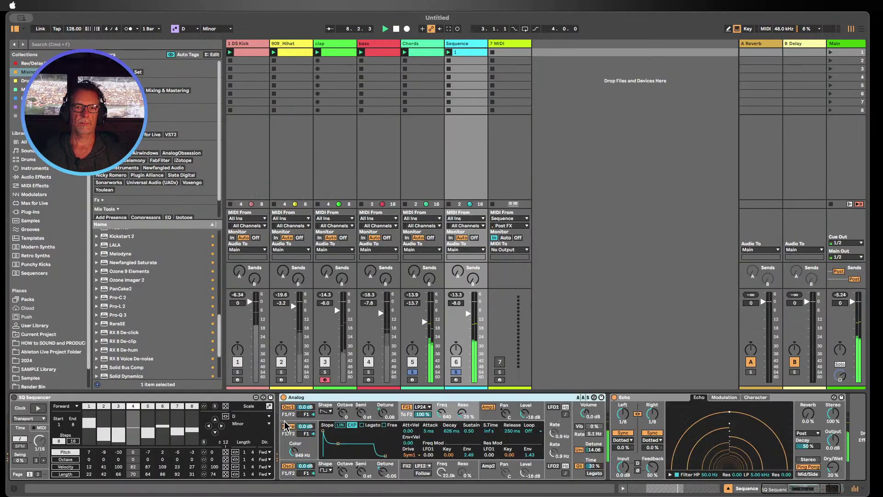
left_click_drag(343, 413, 344, 405)
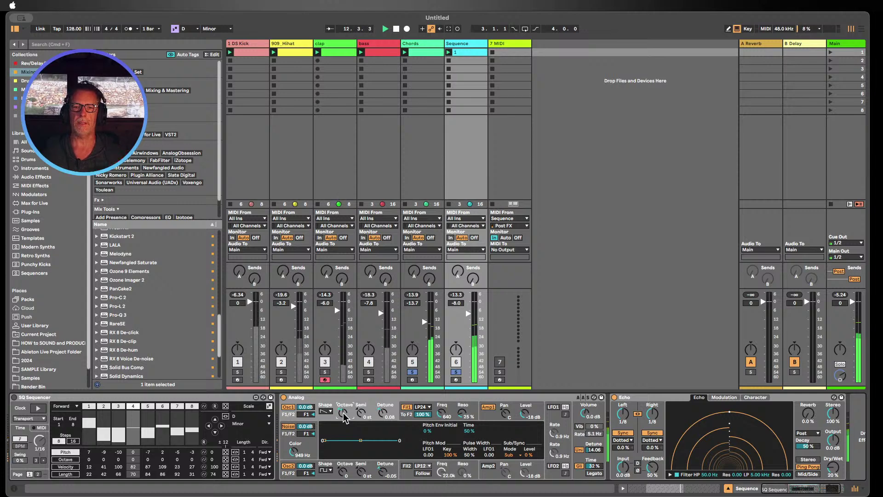
left_click_drag(342, 413, 342, 415)
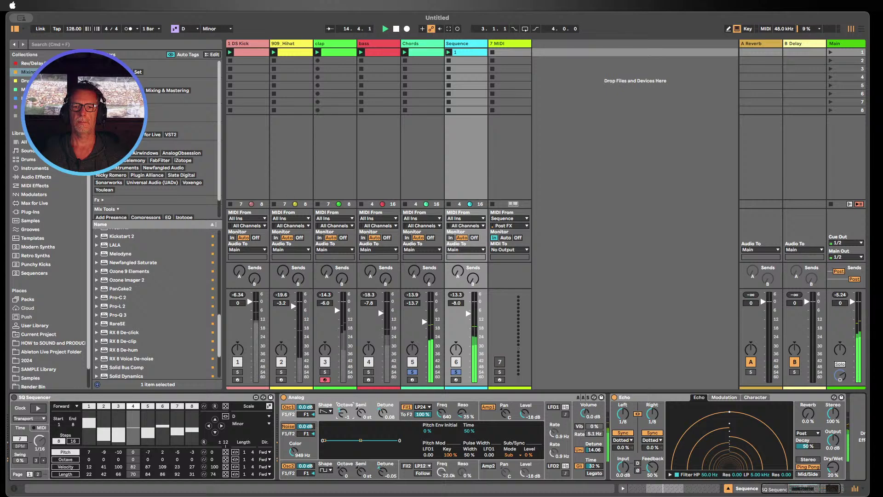
left_click_drag(343, 416, 342, 416)
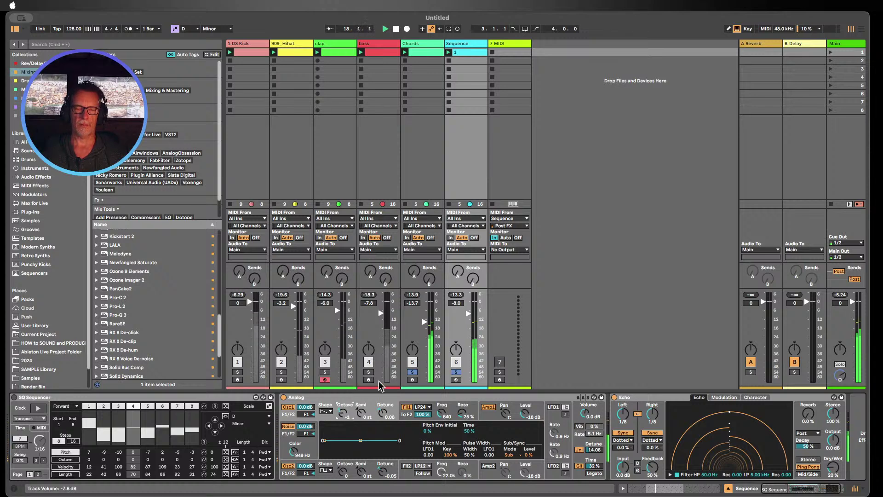
- Add the bass track to the soloed tracks and compare its devices with those of the Sequence track
left_click(369, 372)
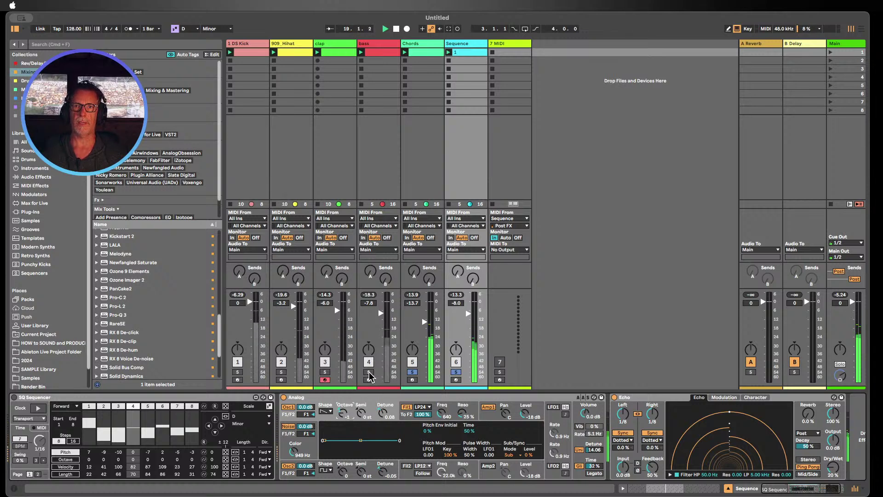
left_click(469, 44)
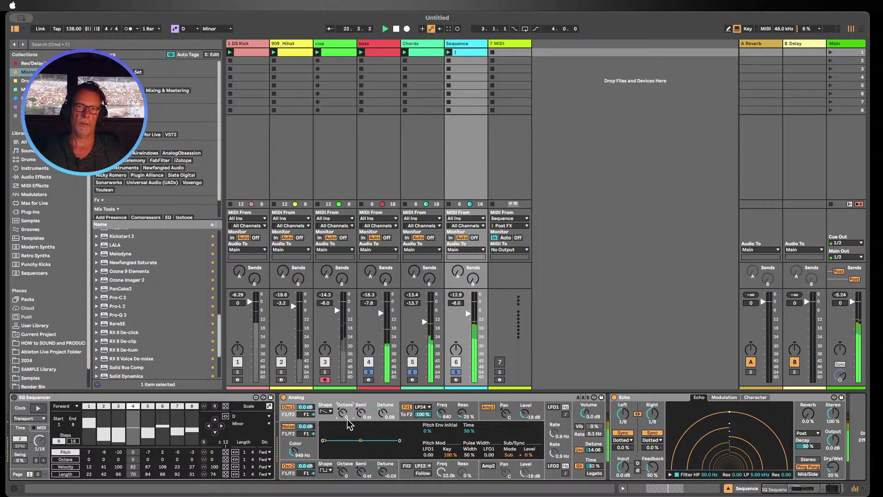
left_click(371, 45)
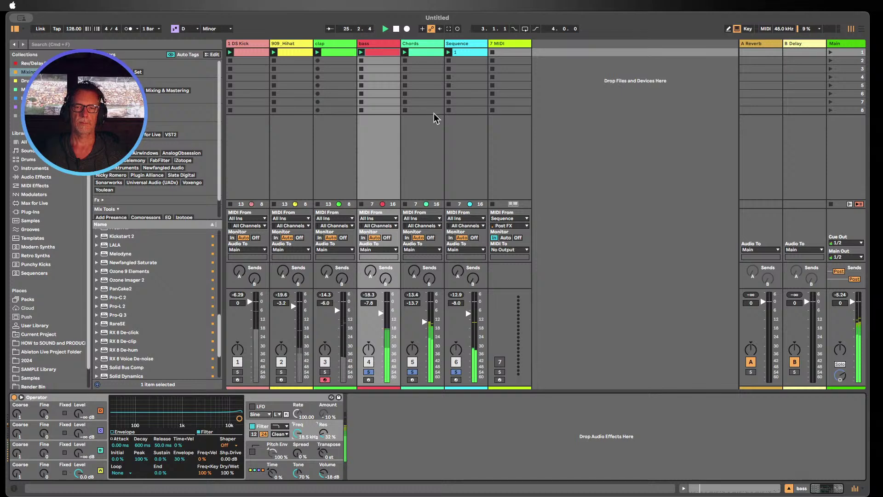
left_click(457, 44)
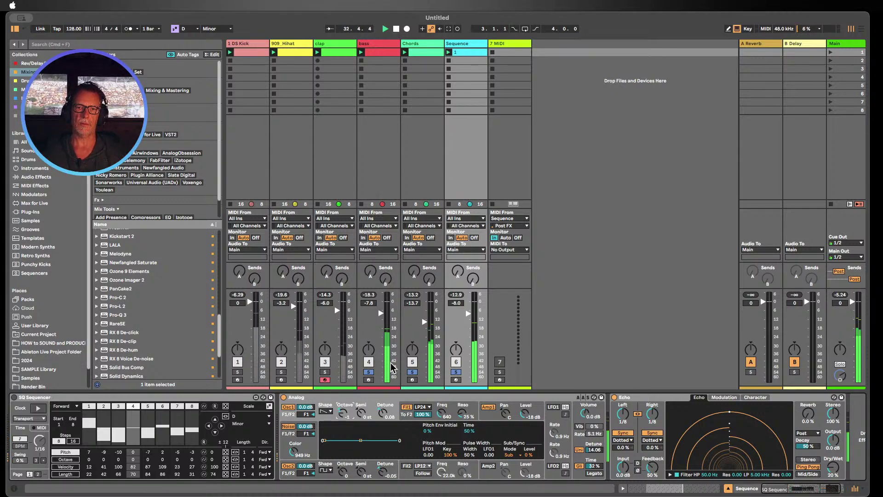
- Take all tracks out of solo and open the SPAN window on the Main track
left_click(369, 372)
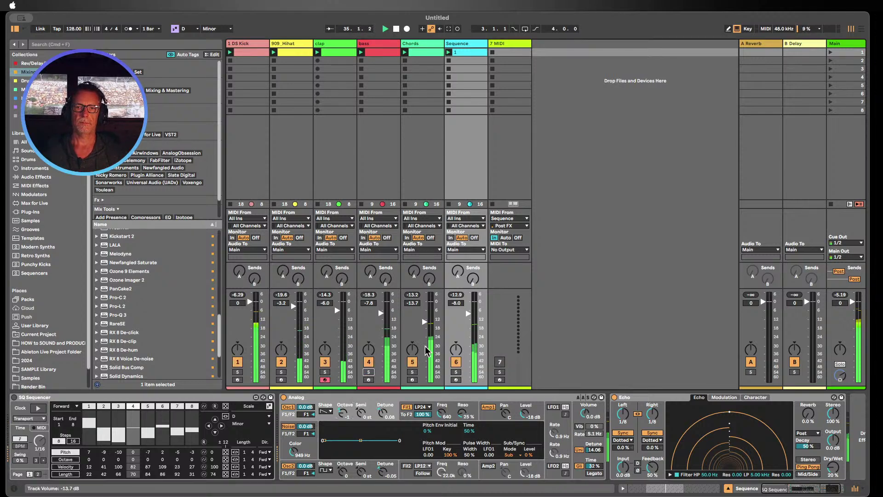
left_click(835, 48)
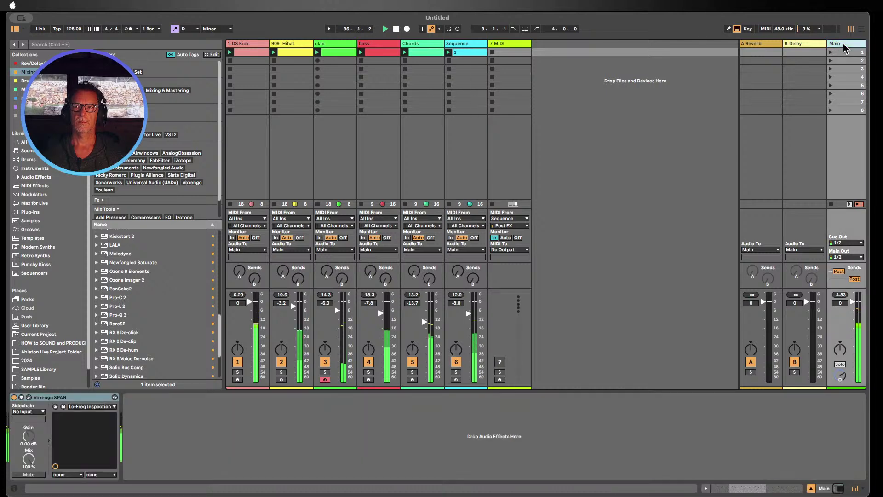
left_click(29, 397)
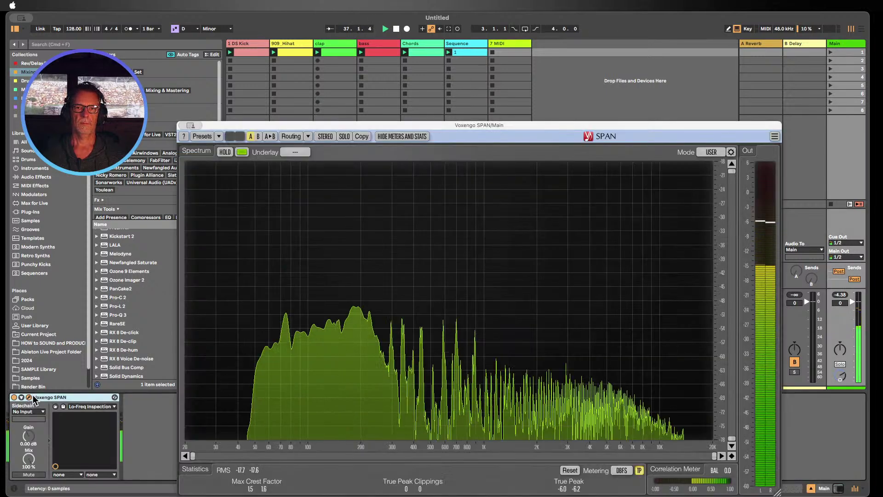
- Load SPAN's Default preset, recolour its spectrum sea green and move the window clear of the Main track's devices
left_click(219, 136)
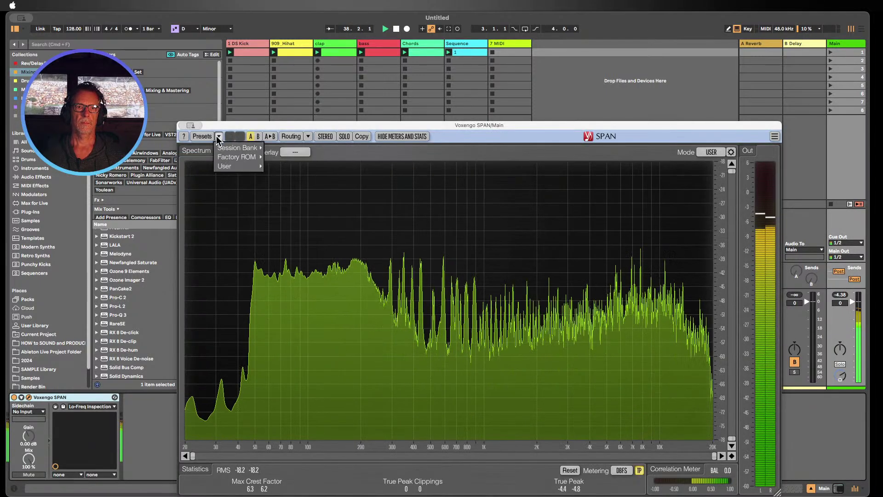
mouse_move(235, 150)
left_click(277, 148)
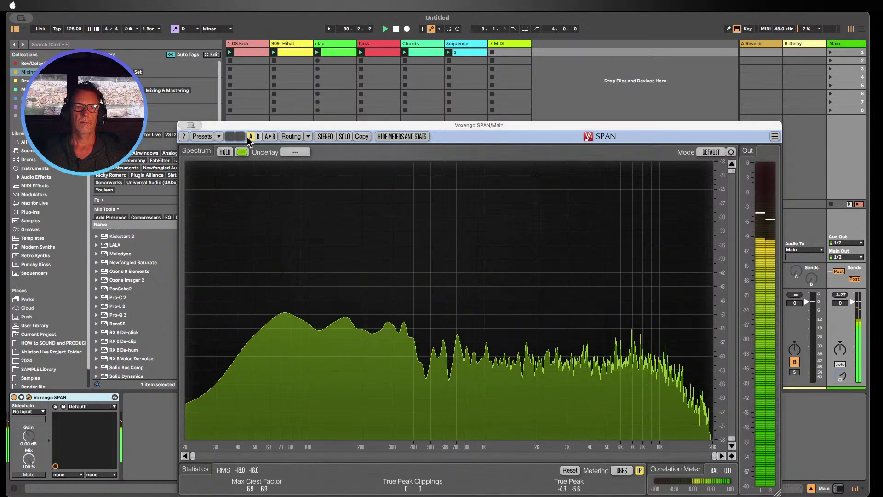
left_click(241, 152)
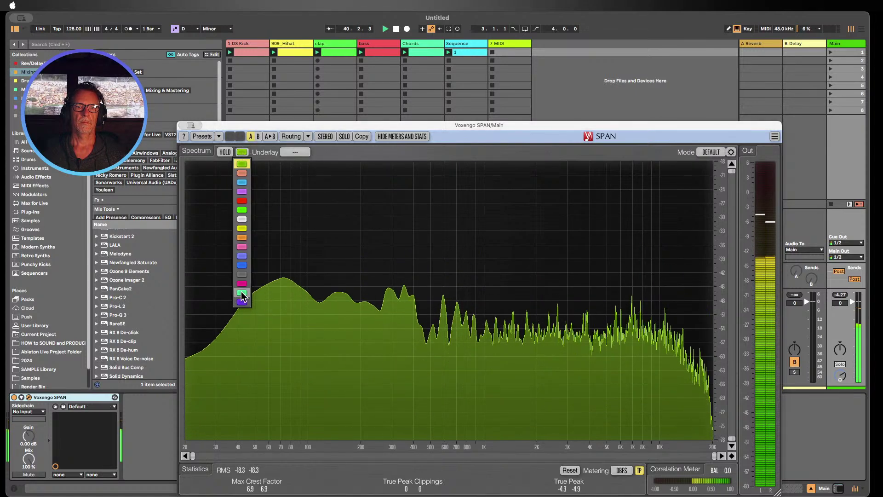
left_click(242, 292)
left_click_drag(309, 120, 396, 47)
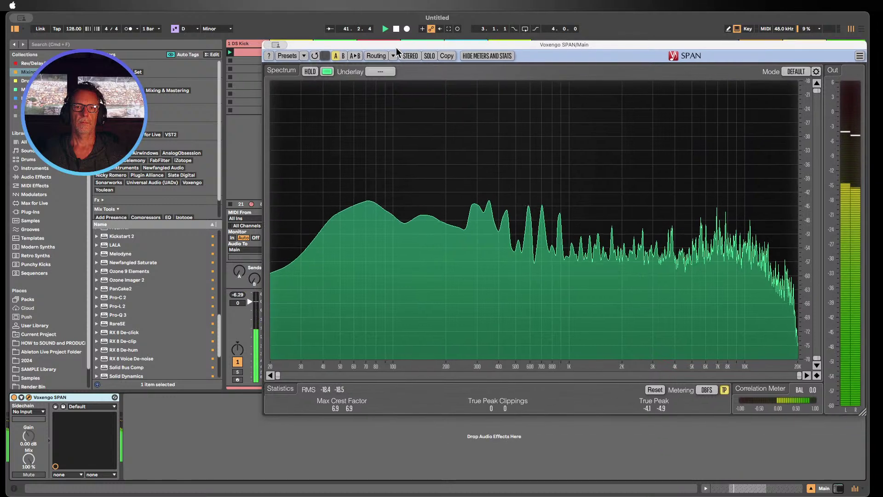
- Insert the Multiband Dynamics audio effect in front of SPAN on the Main track
scroll(121, 321, "down", 2)
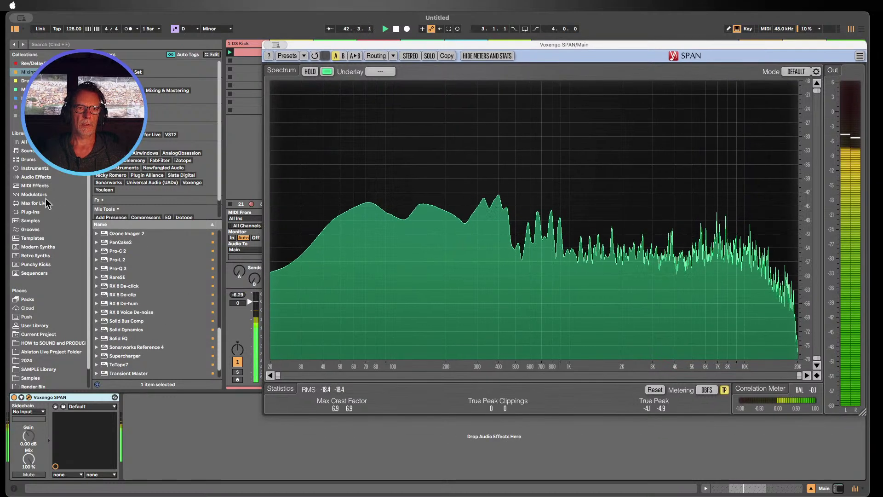
left_click(37, 177)
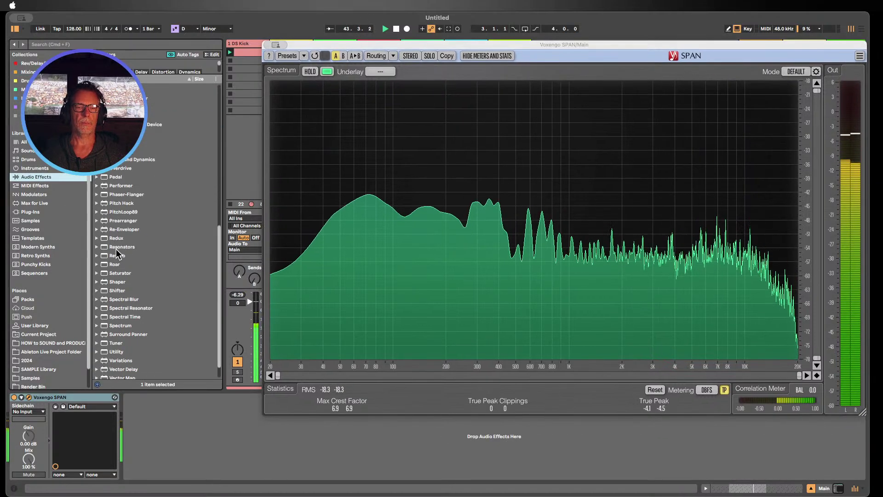
scroll(118, 248, "down", 5)
left_click_drag(133, 211, 34, 406)
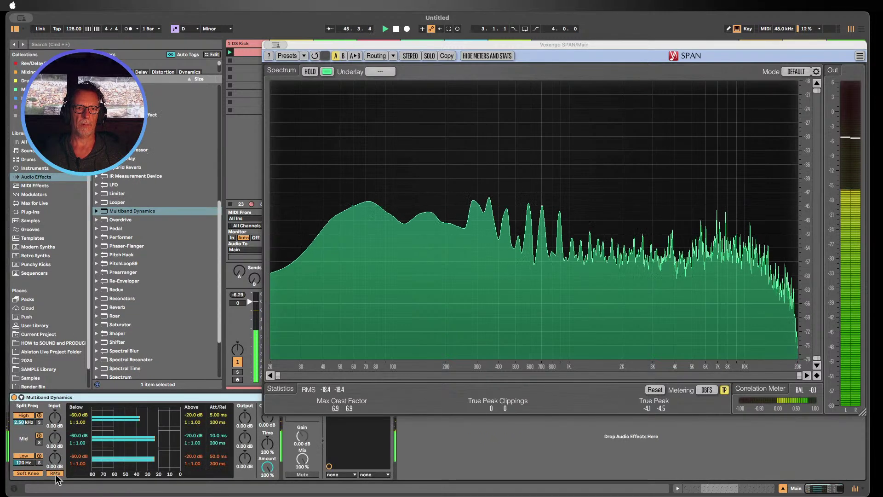
- Solo the Low, Mid and High bands of Multiband Dynamics one after another to check each range, clear the solo and stop playback
left_click(40, 463)
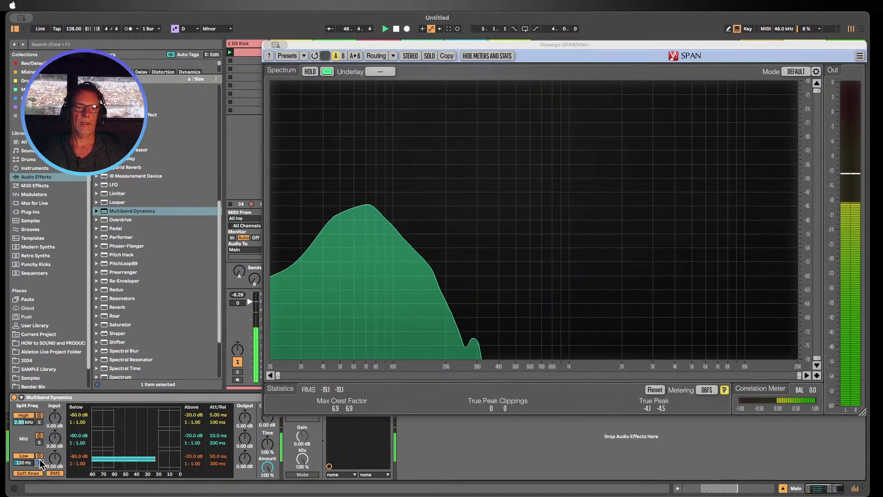
left_click(39, 443)
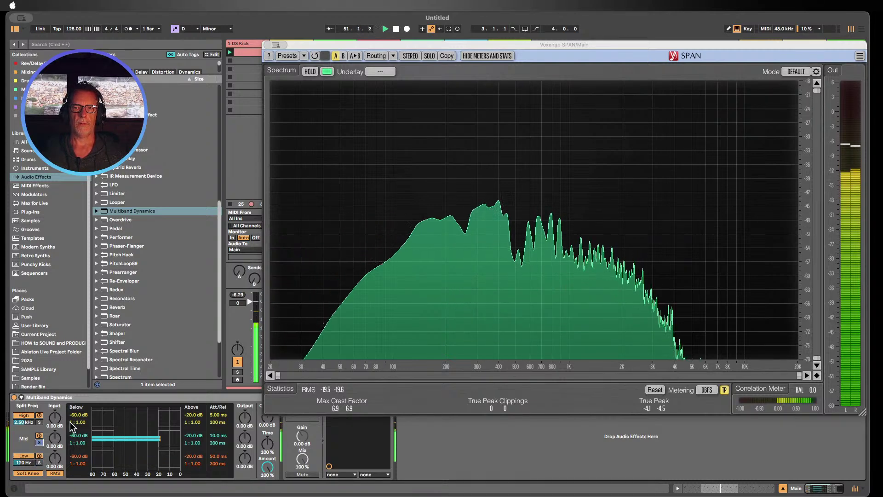
left_click(40, 422)
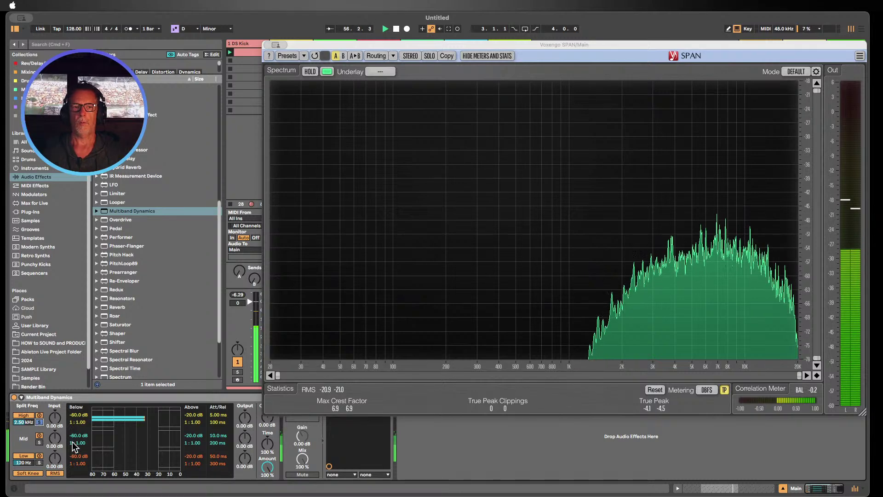
left_click(39, 423)
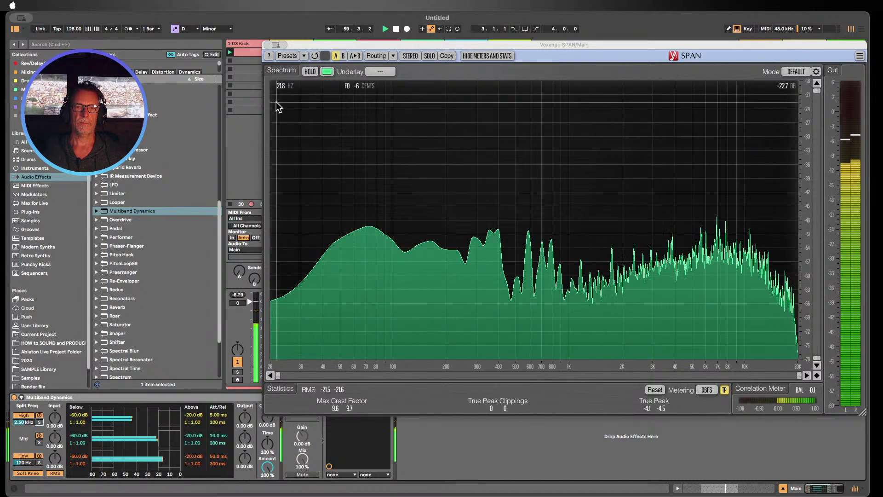
left_click(395, 30)
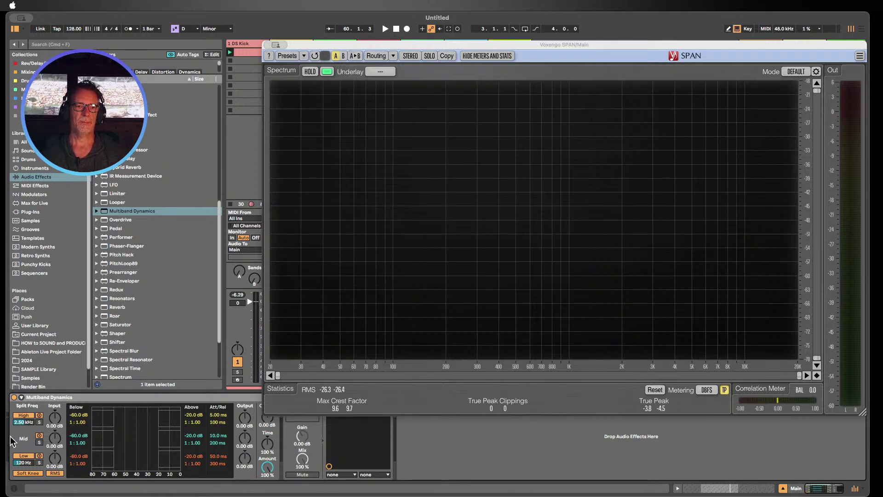
key("super+Tab")
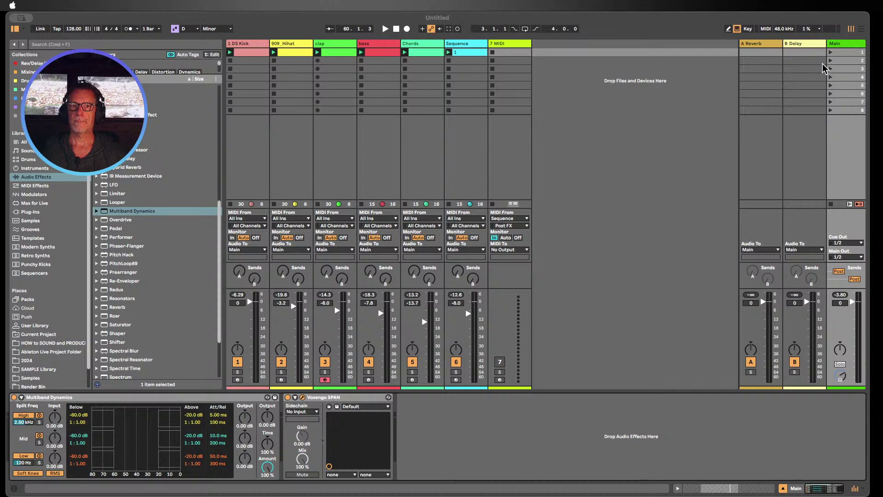